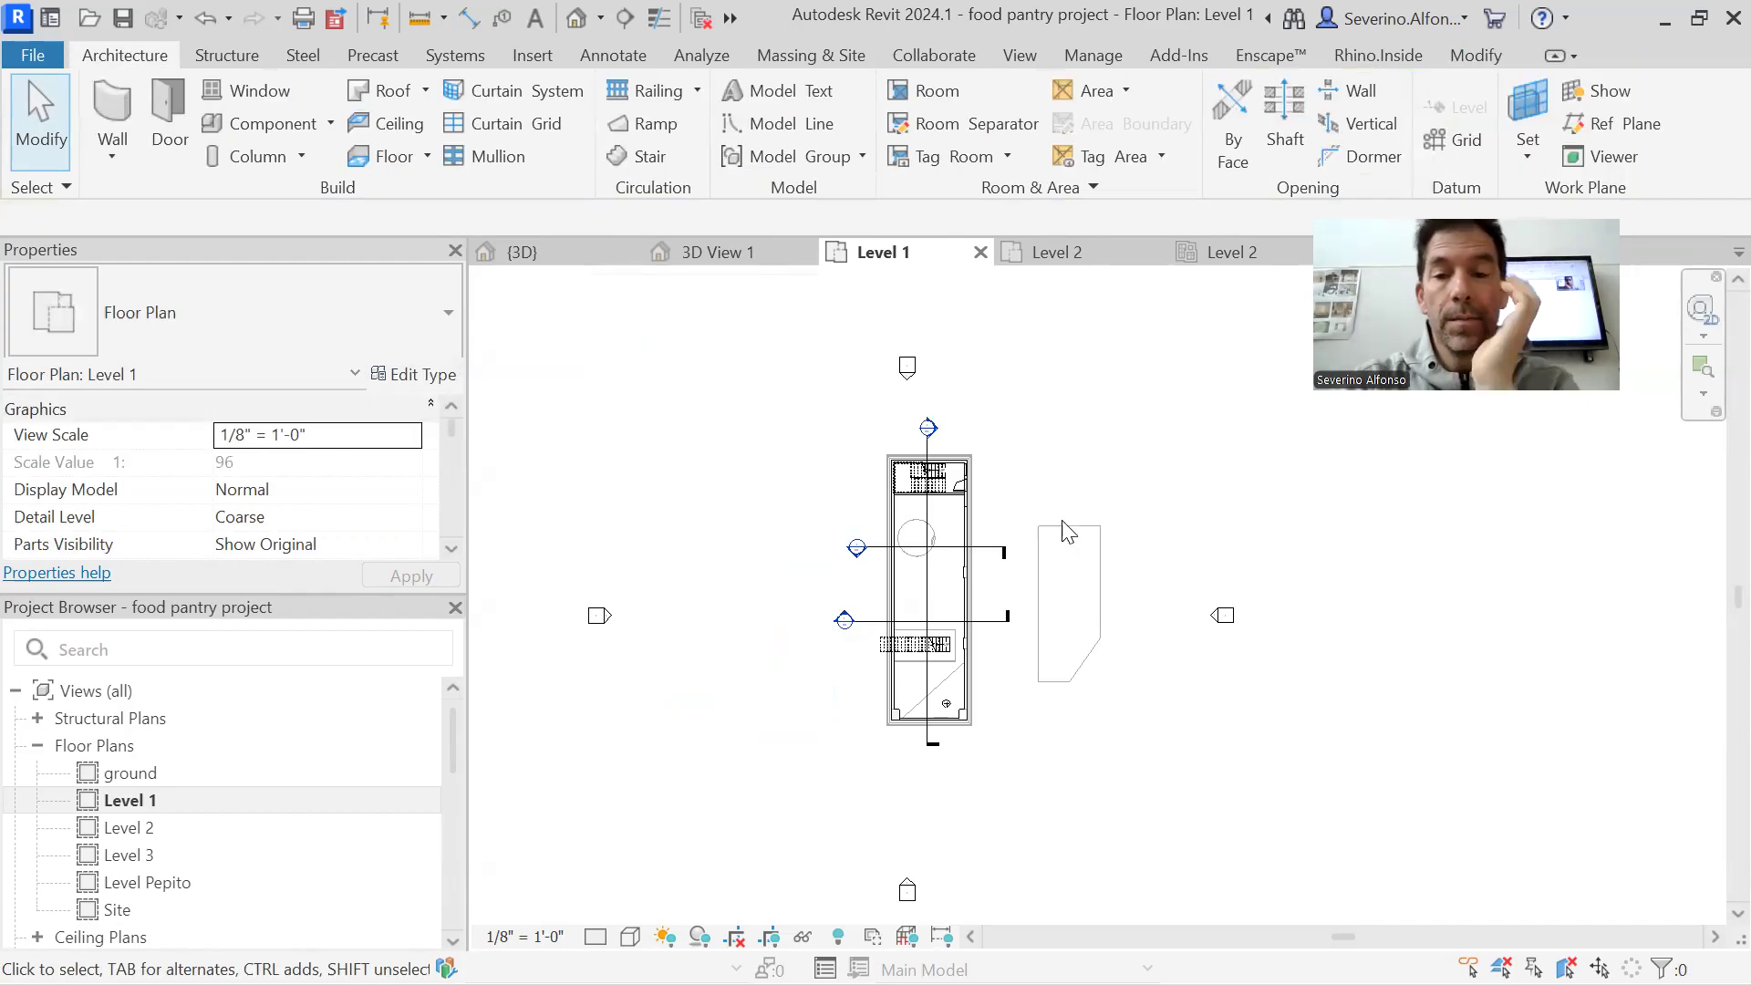
Open the Level 2 floor plan and delete the separate ceramic tile floor beside the building
left_click(1058, 253)
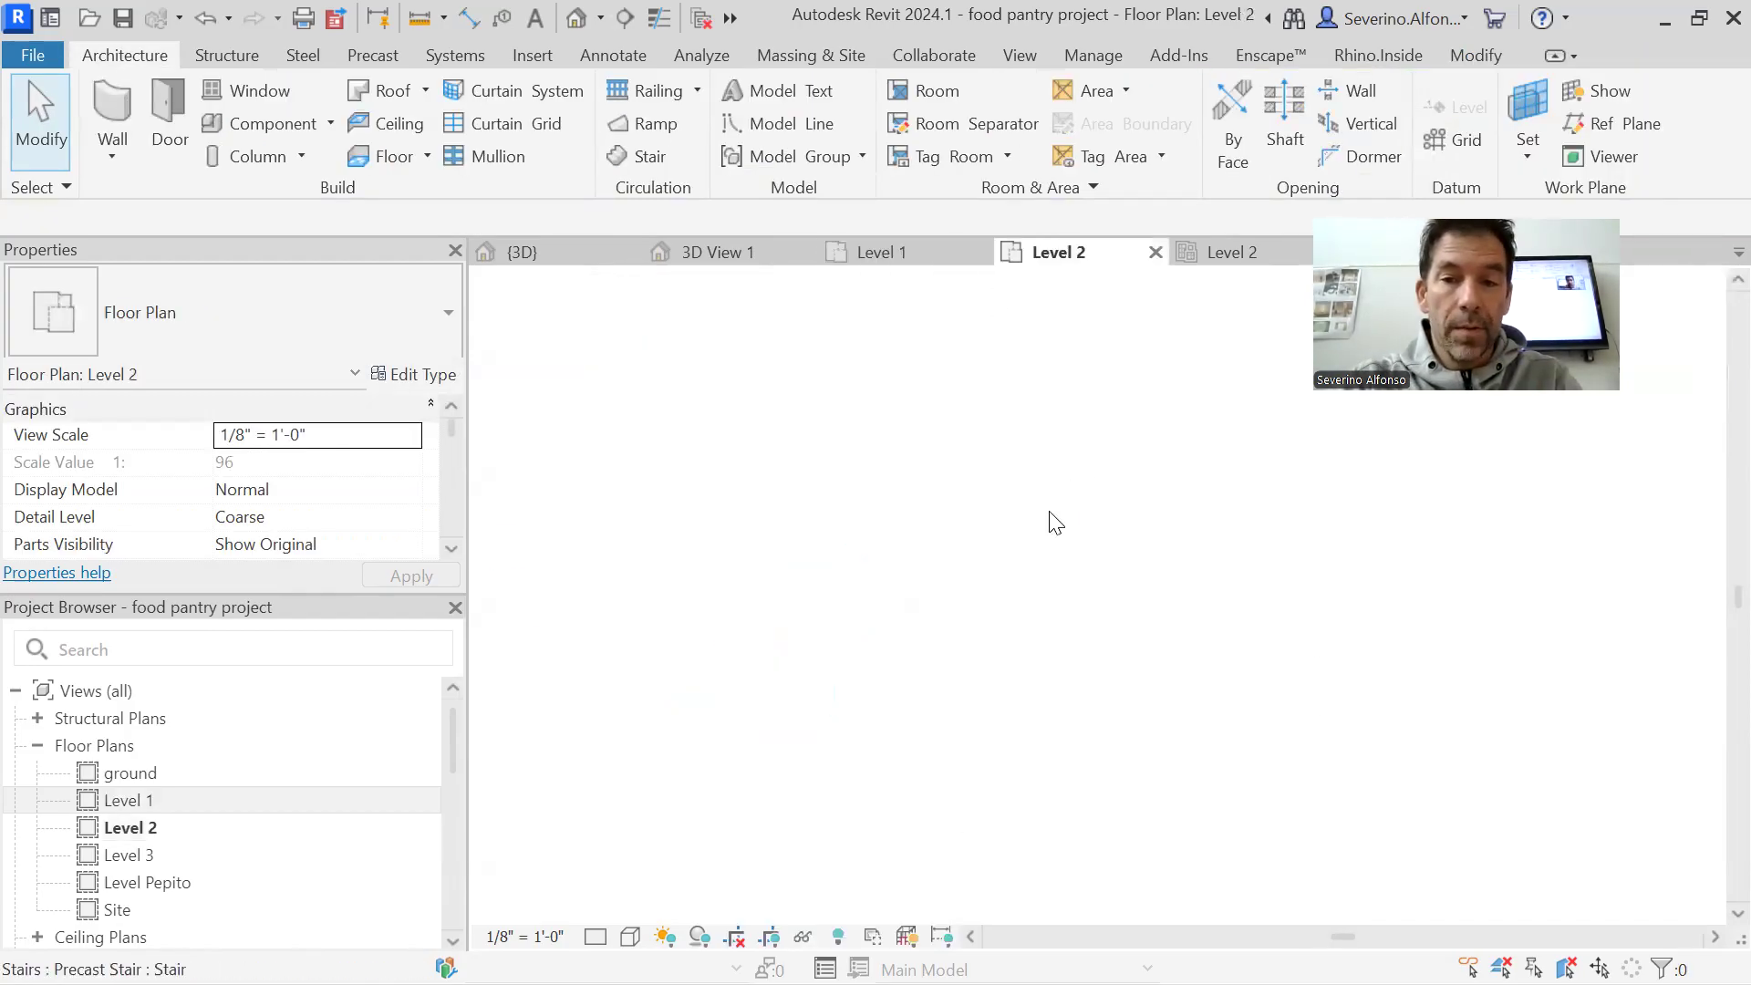
scroll(1436, 657, "down", 4)
left_click(1437, 657)
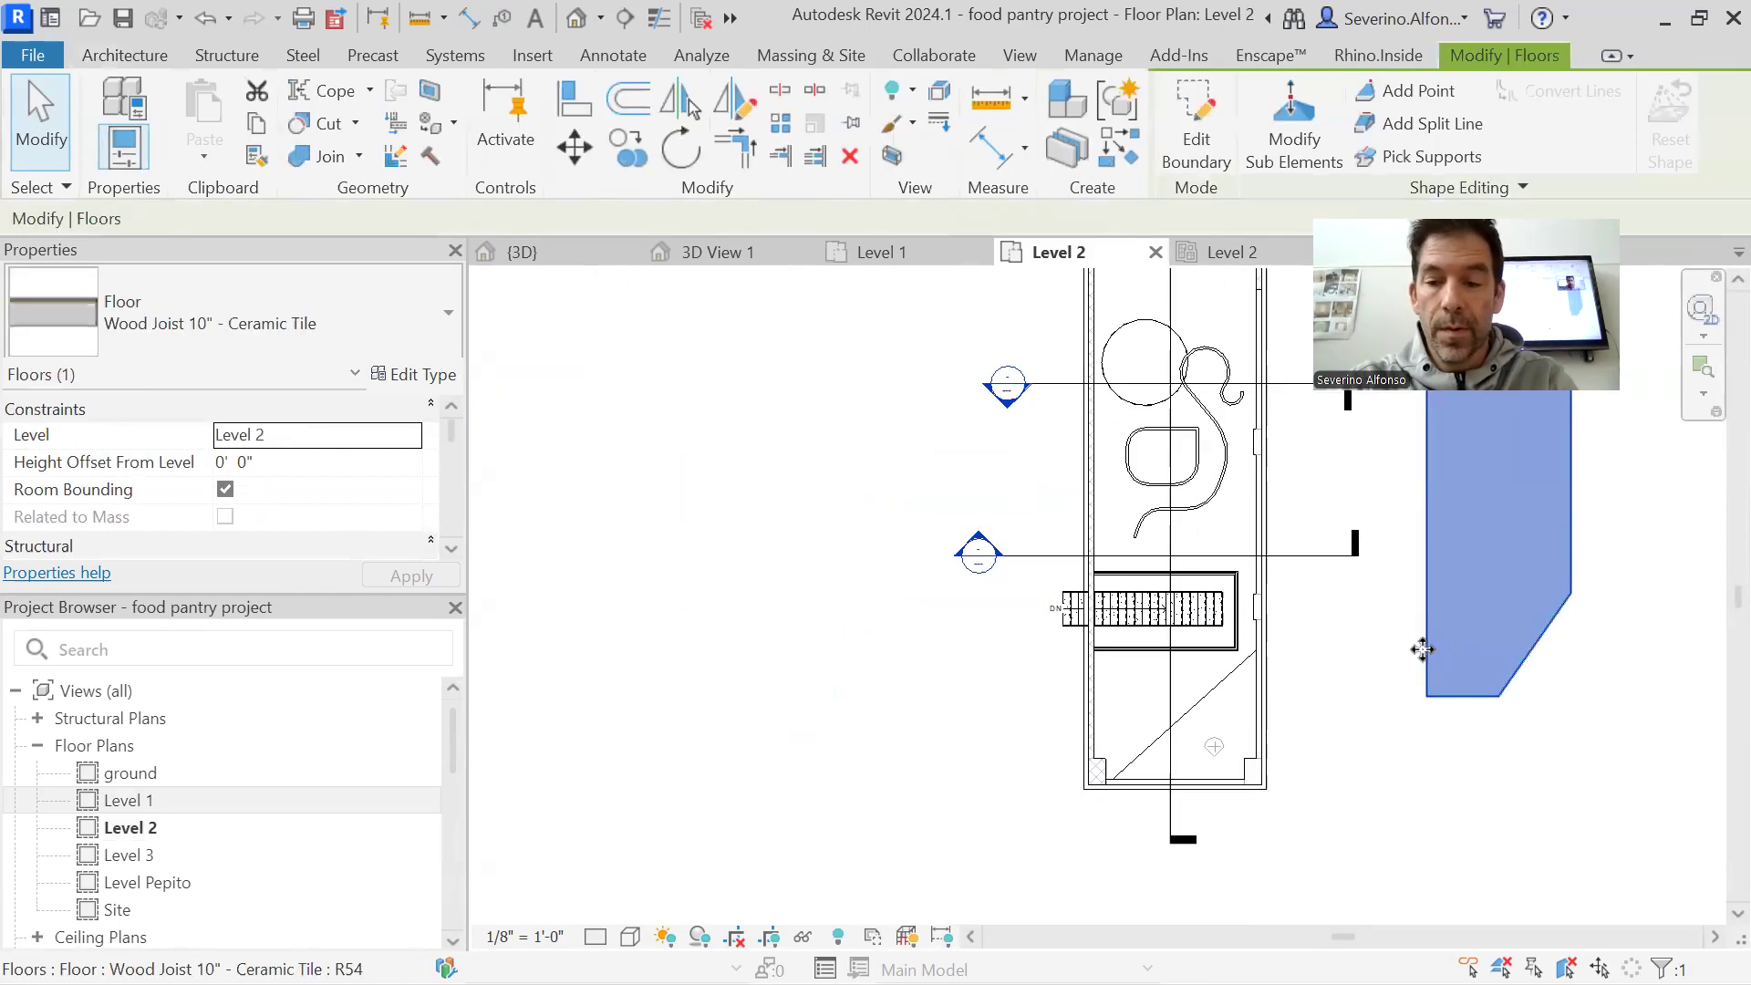
key("Delete")
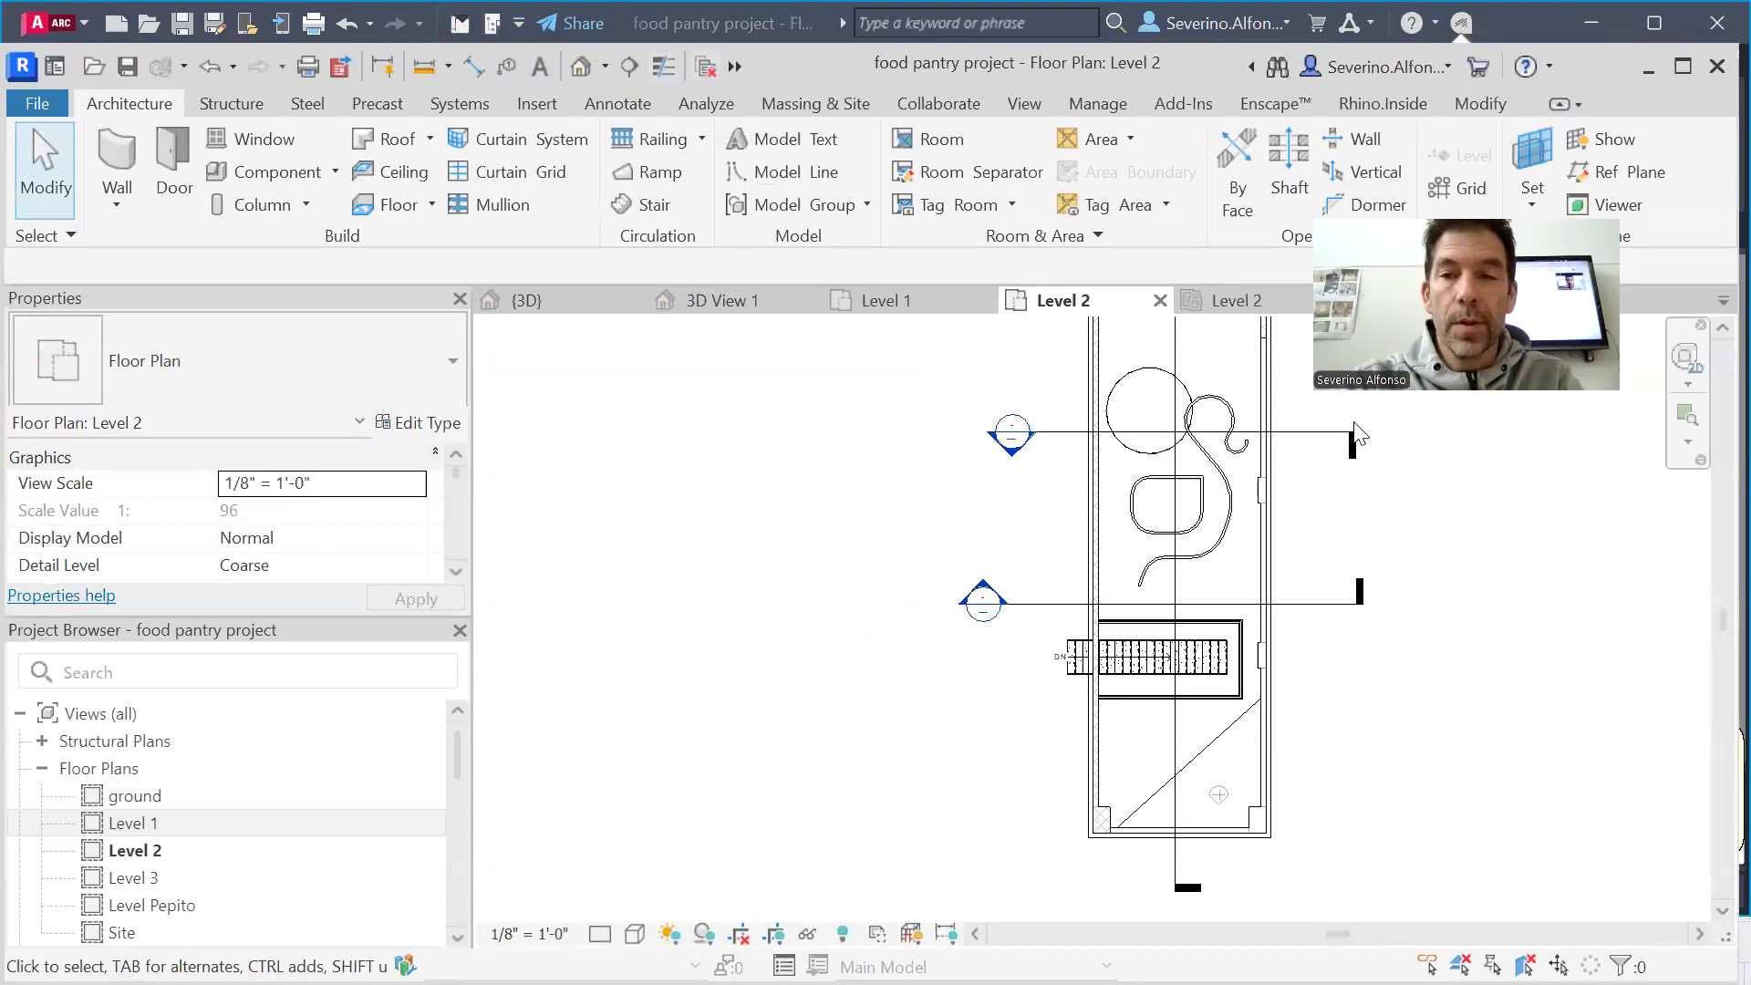
Close the inactive views and open the default 3D view
left_click(706, 66)
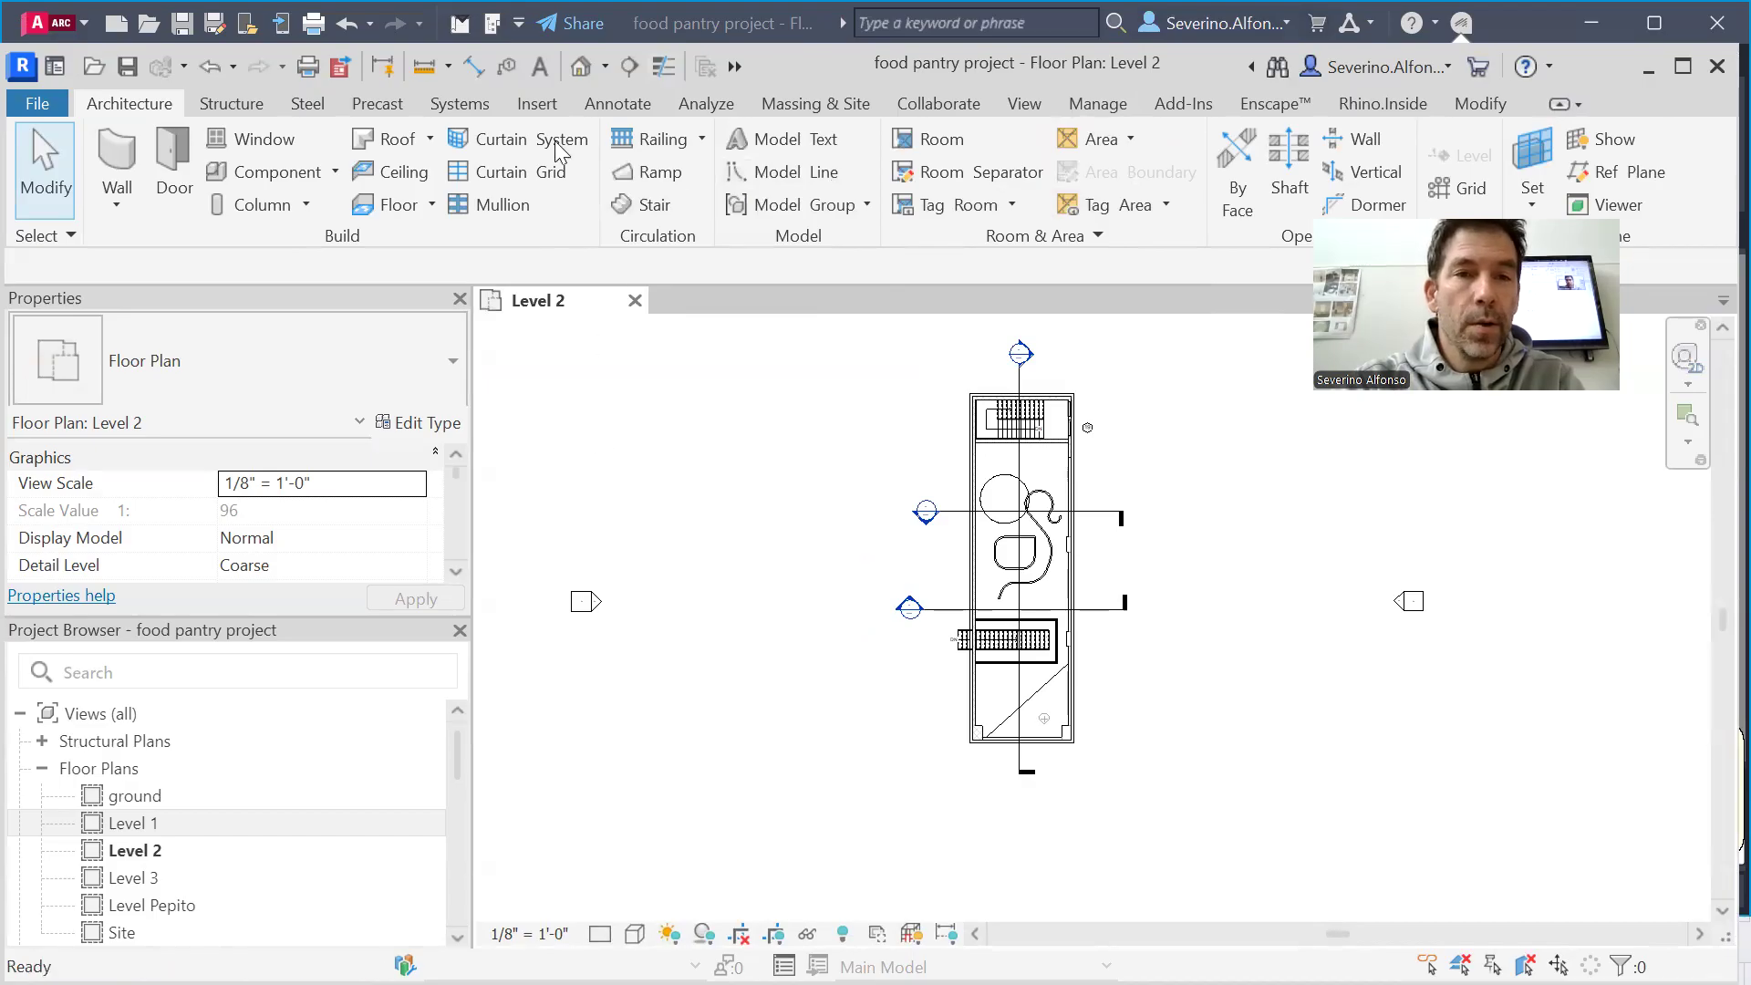
left_click(580, 62)
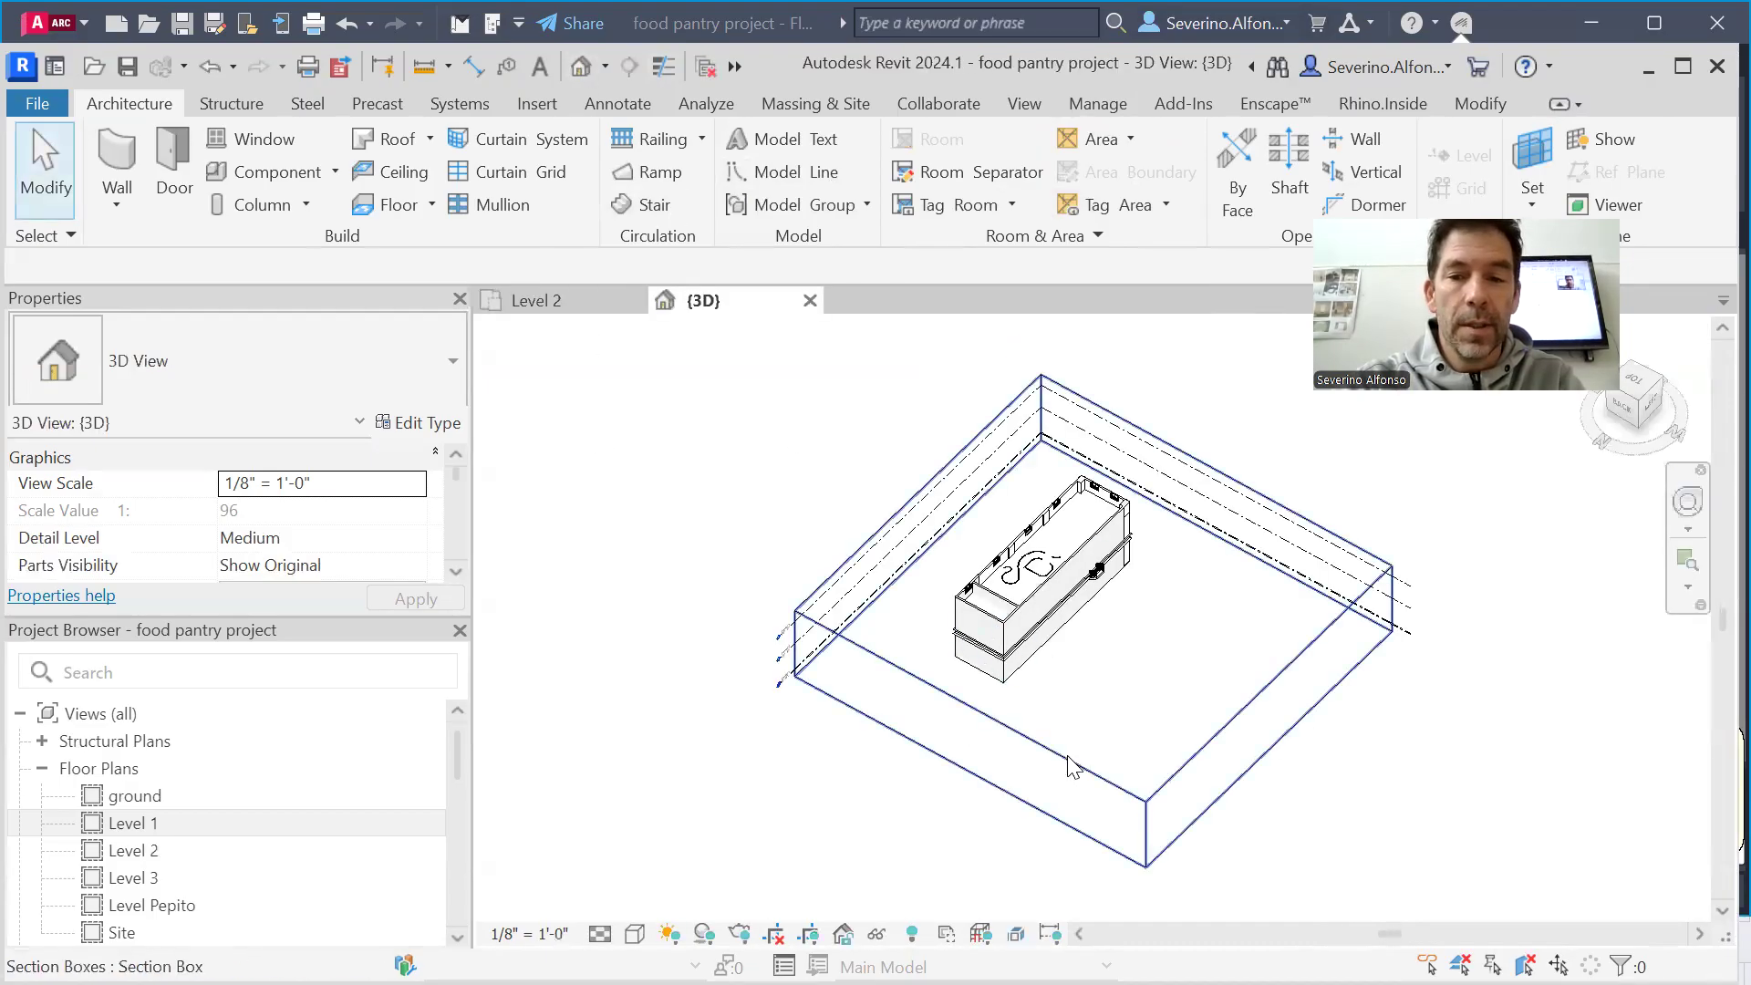
Hide the section box and the level elements in the 3D view
left_click(1131, 722)
right_click(1070, 755)
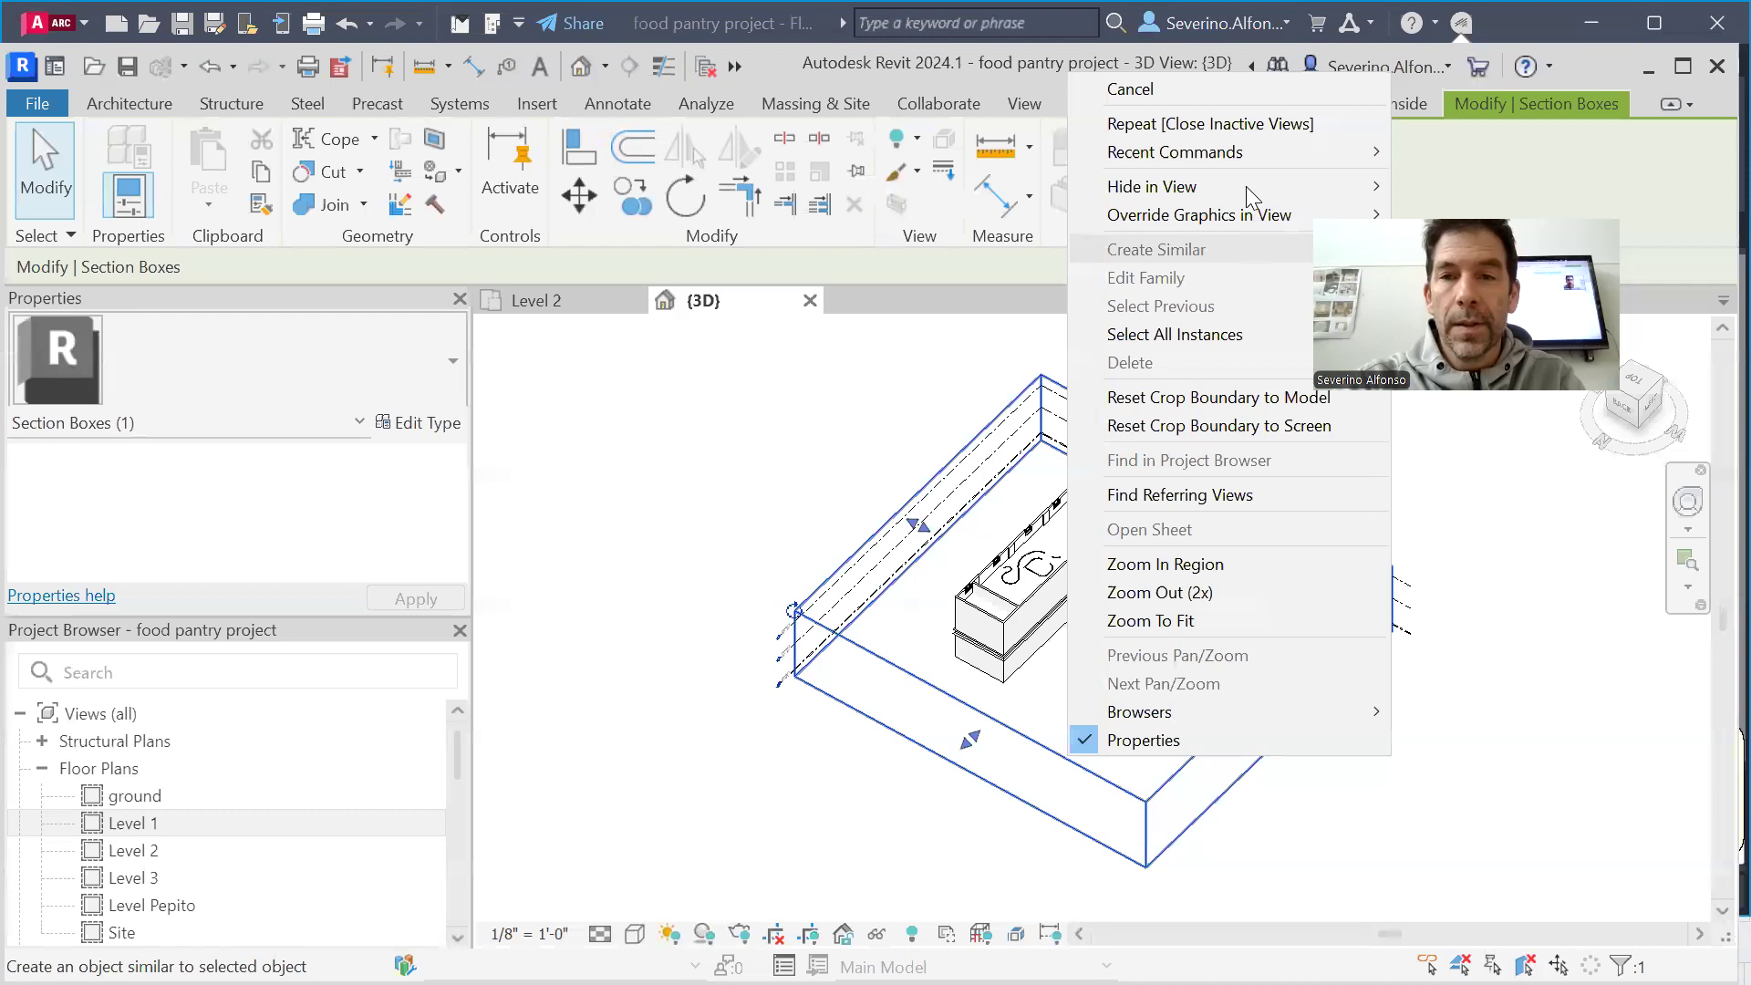
mouse_move(1323, 186)
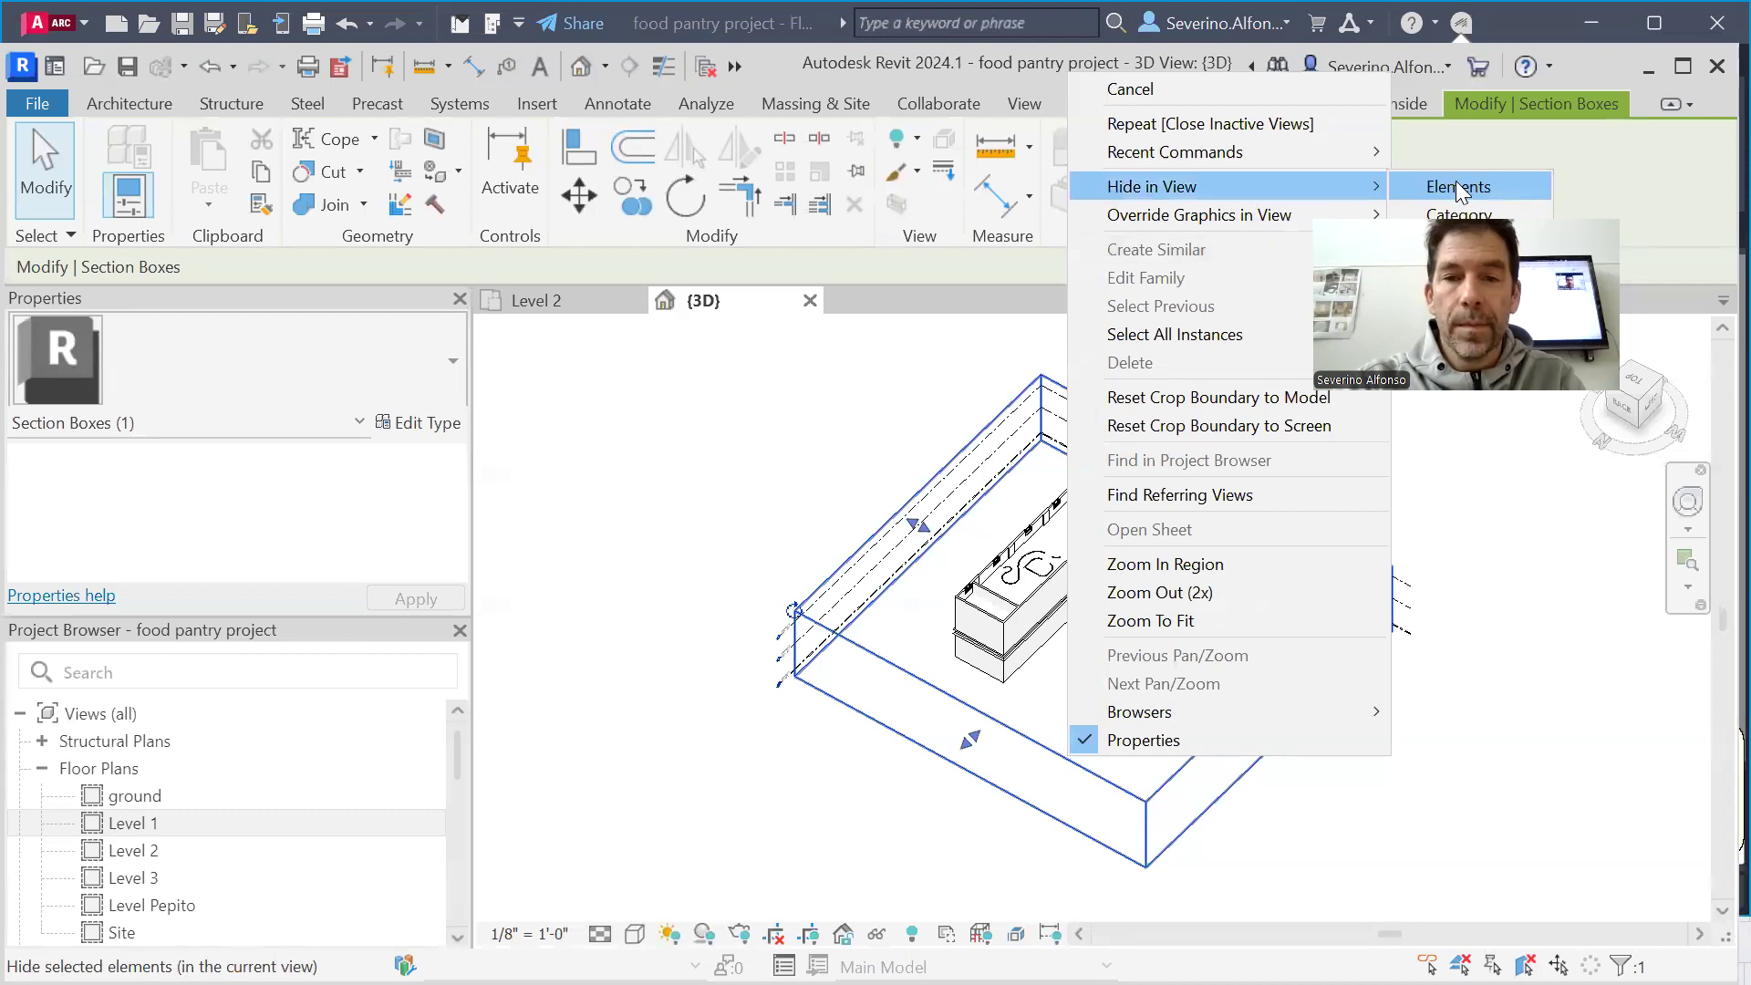
left_click_drag(901, 445, 872, 567)
right_click(841, 589)
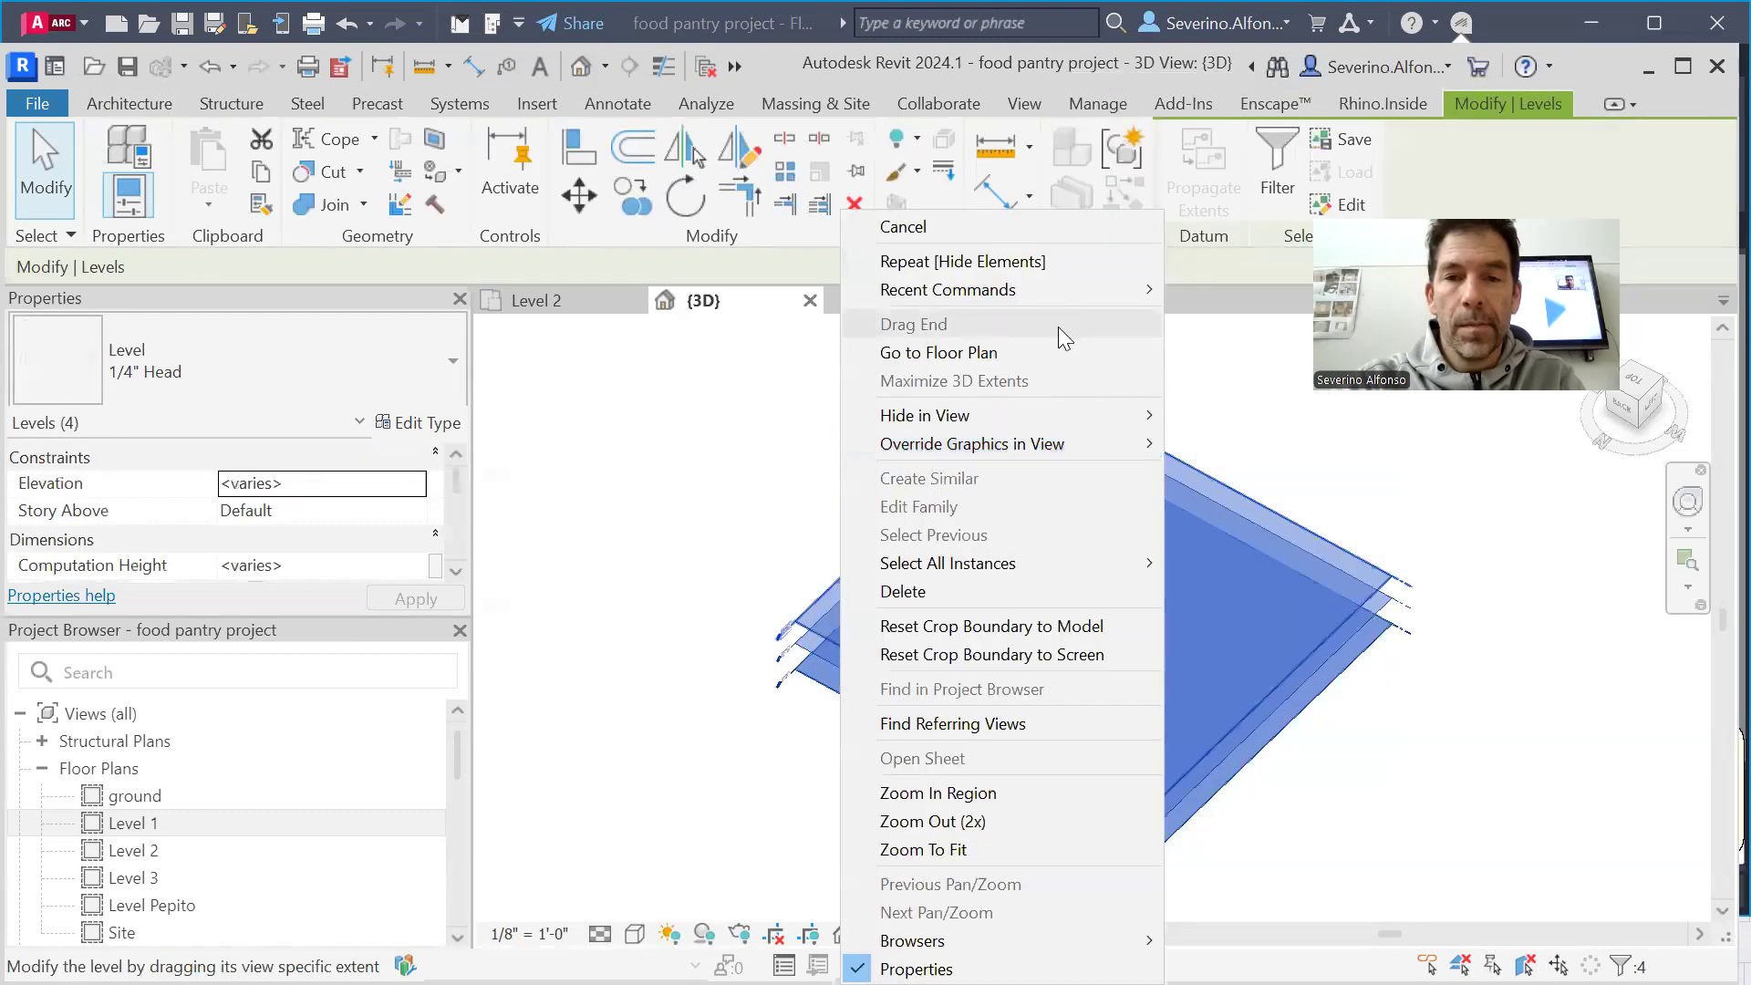
mouse_move(1051, 417)
left_click(1213, 443)
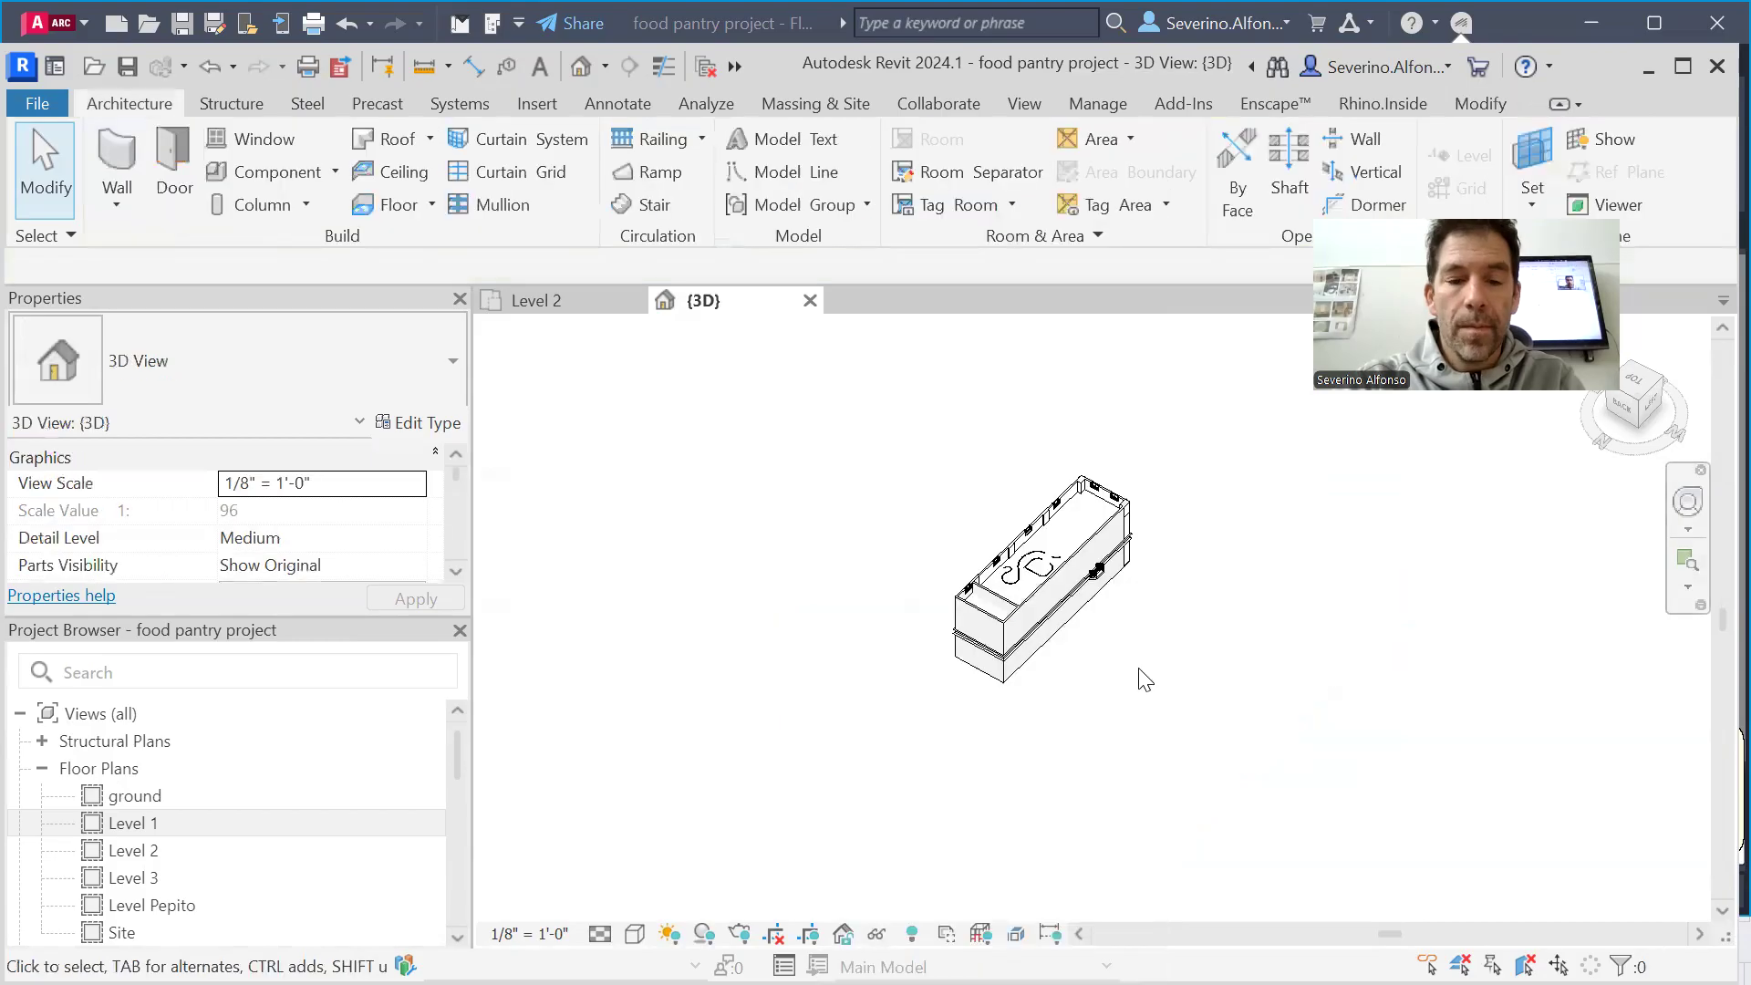
Reveal the hidden elements, extend the section box upward past the building's roof, and leave the reveal mode
key("a")
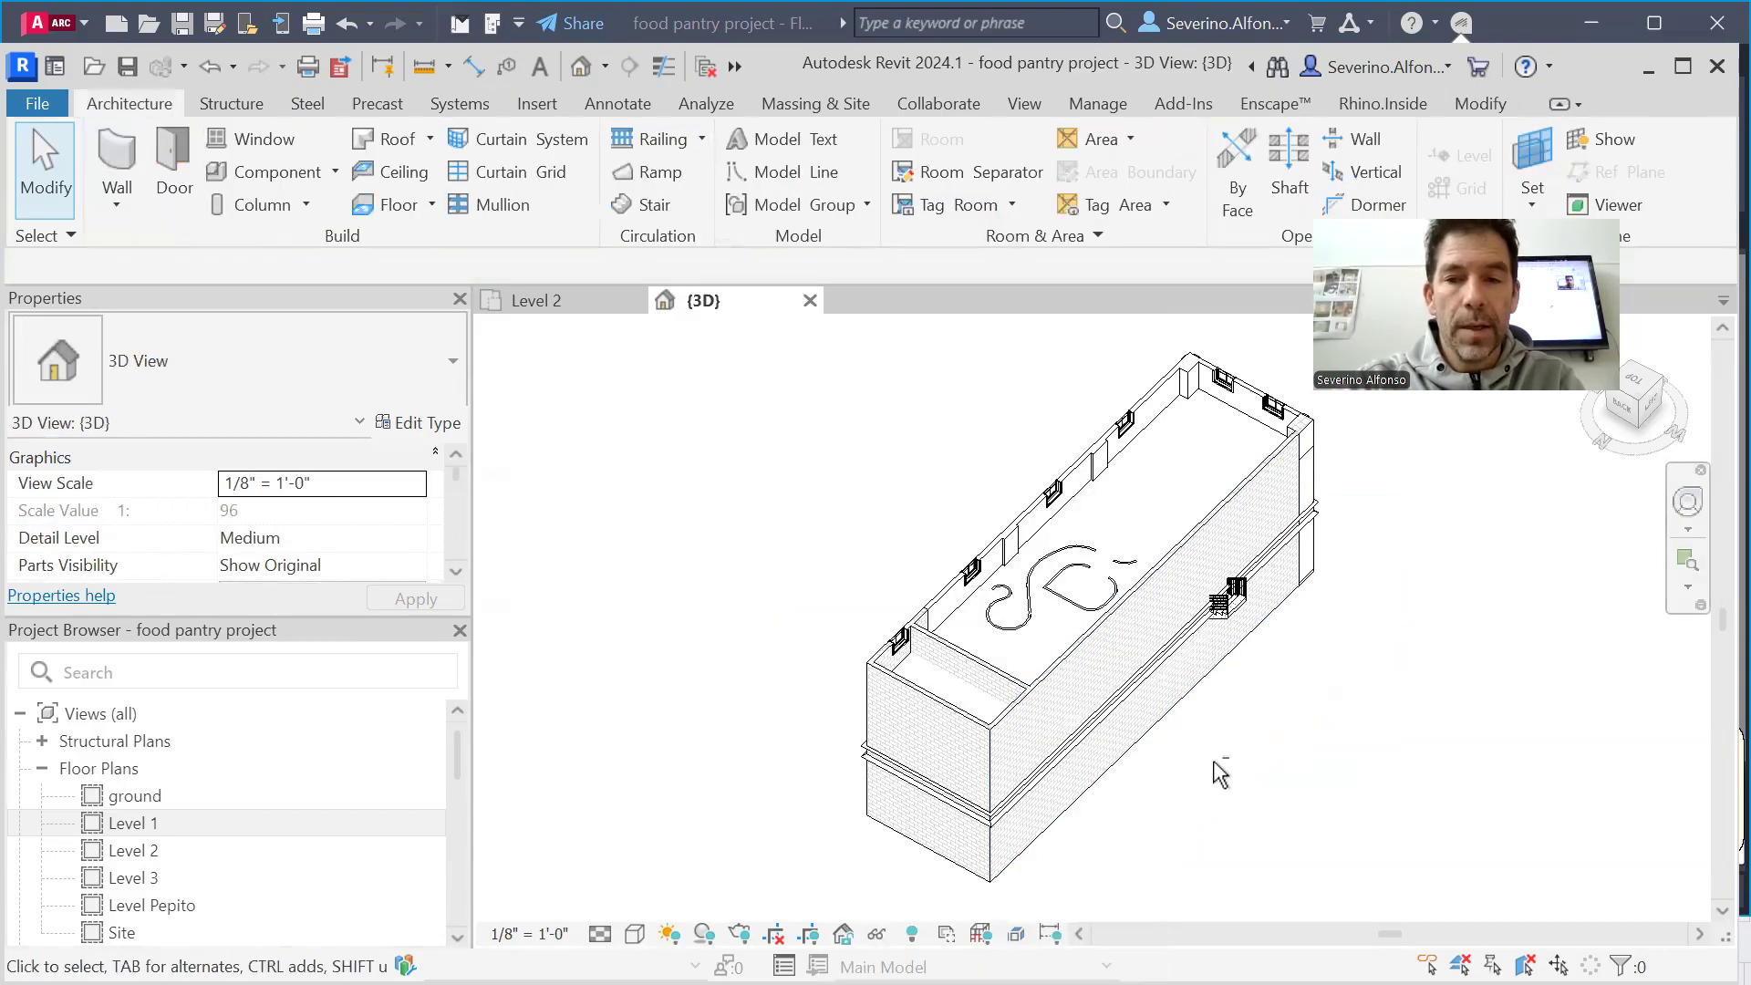
middle_click_drag(1232, 619, 1110, 688, "shift")
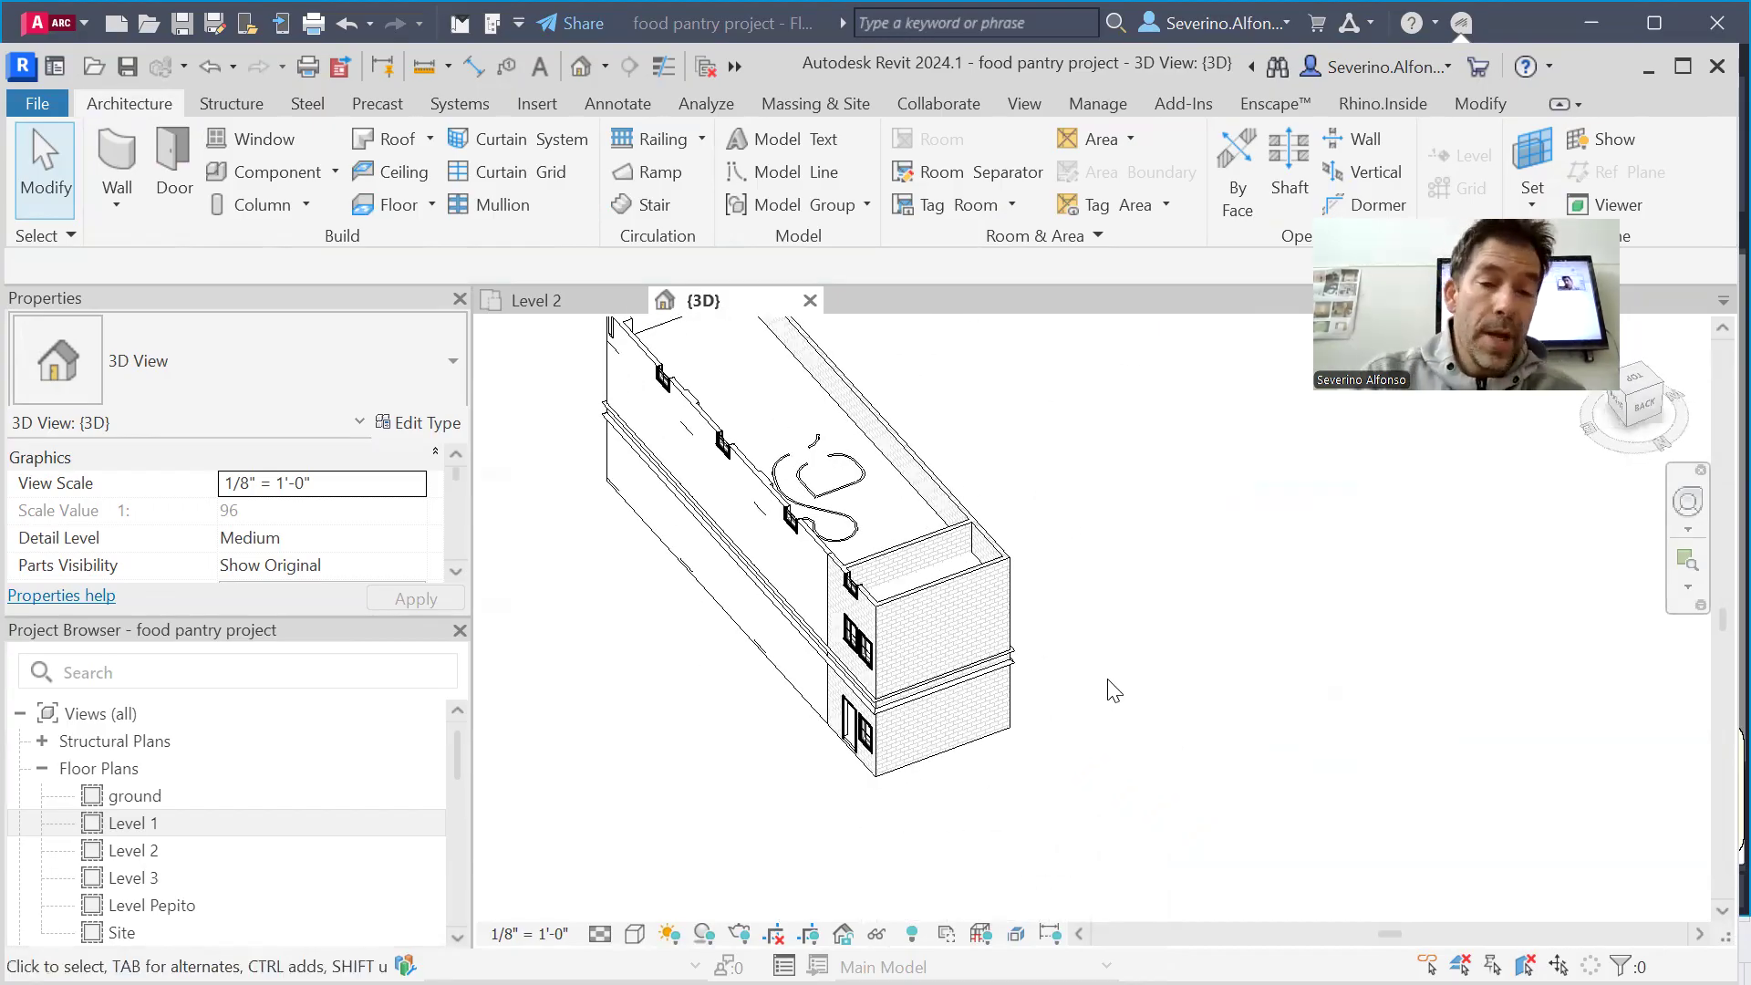
left_click(911, 933)
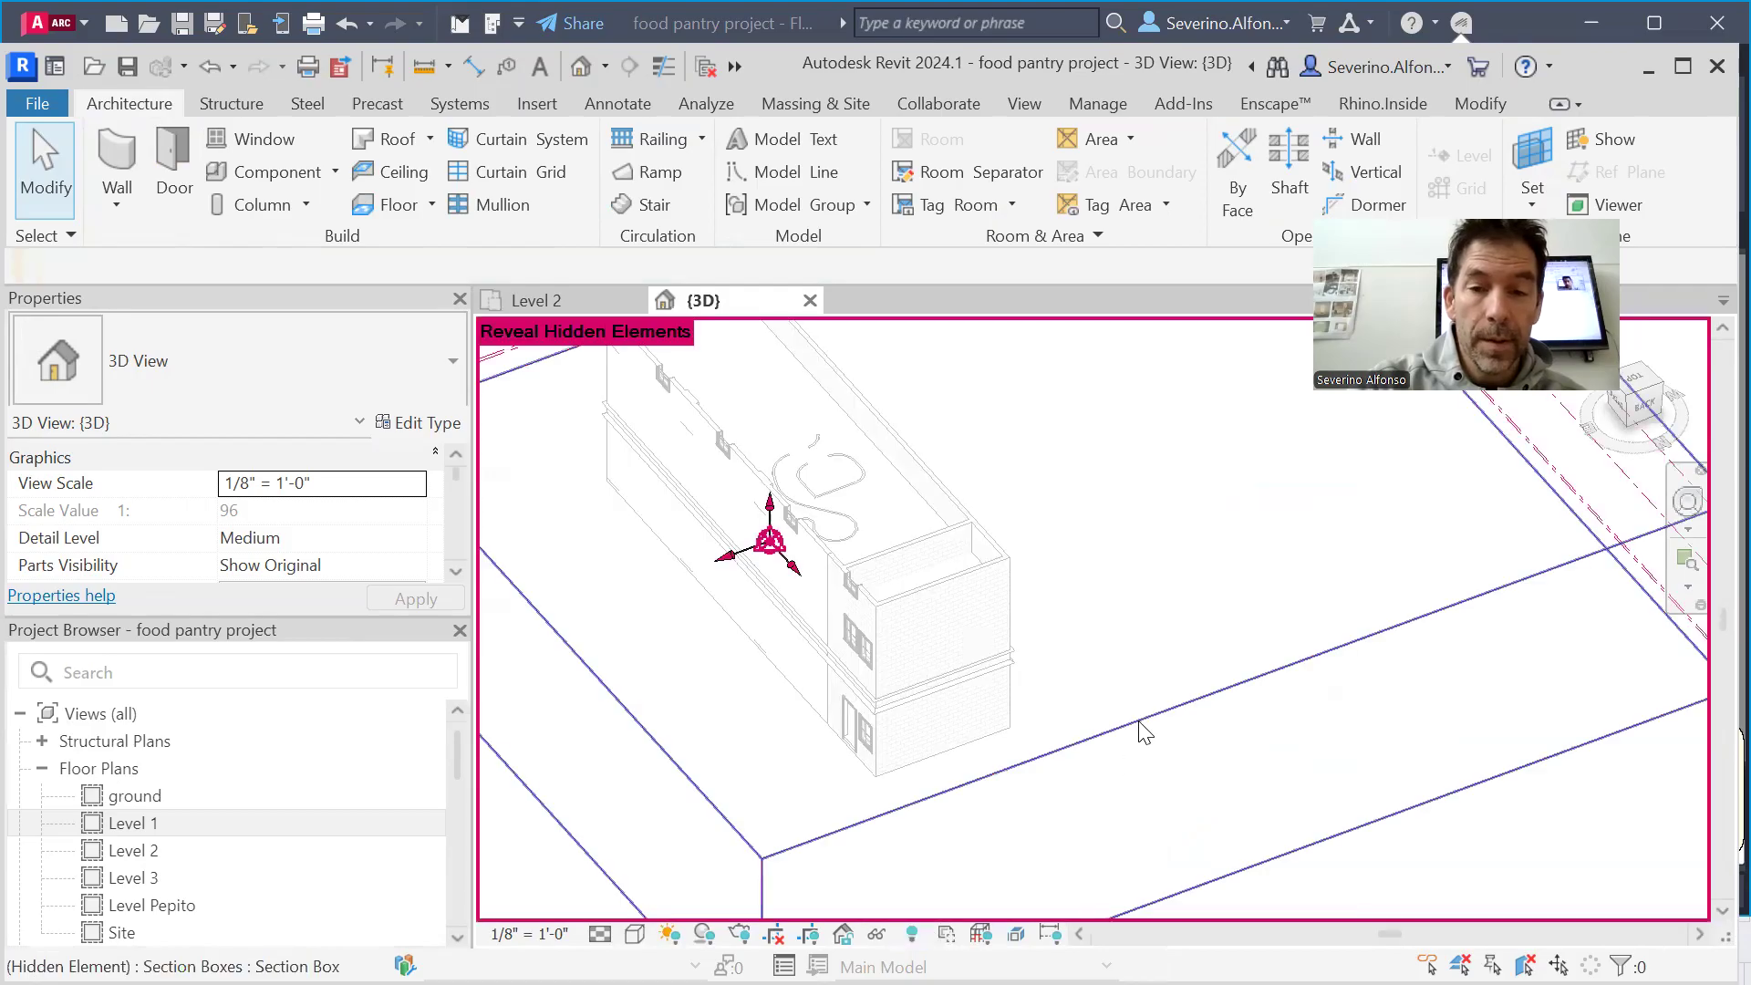
left_click(1157, 715)
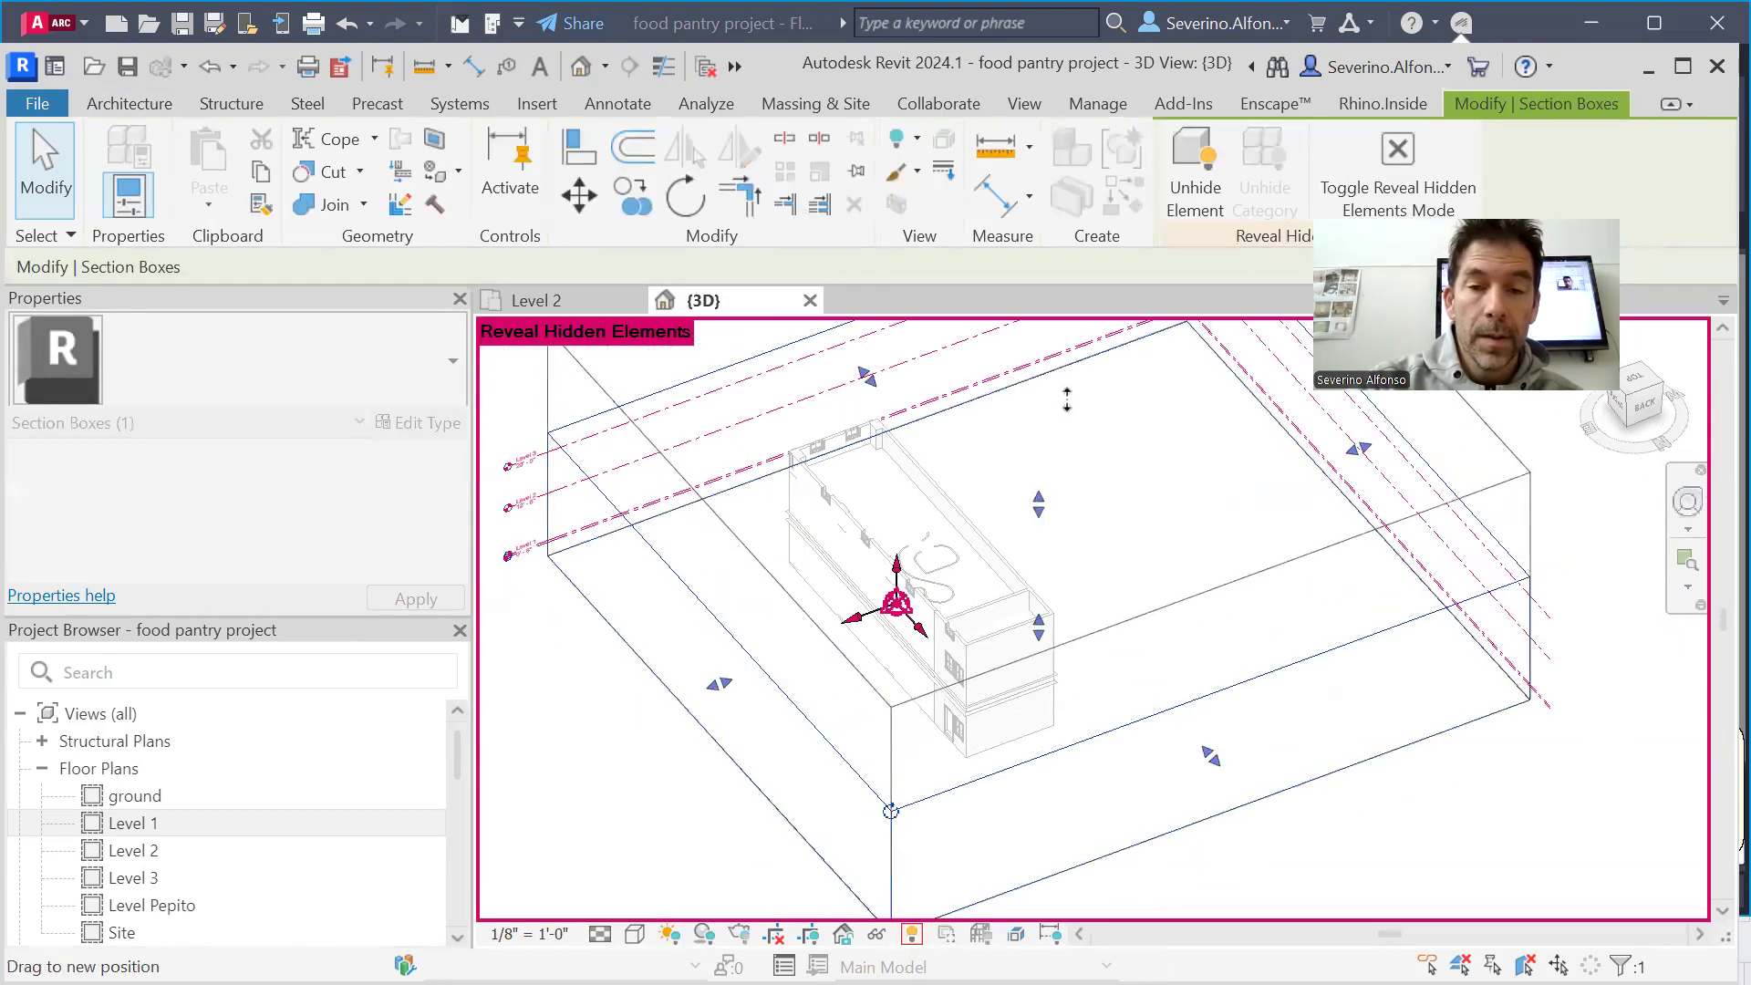
left_click(911, 933)
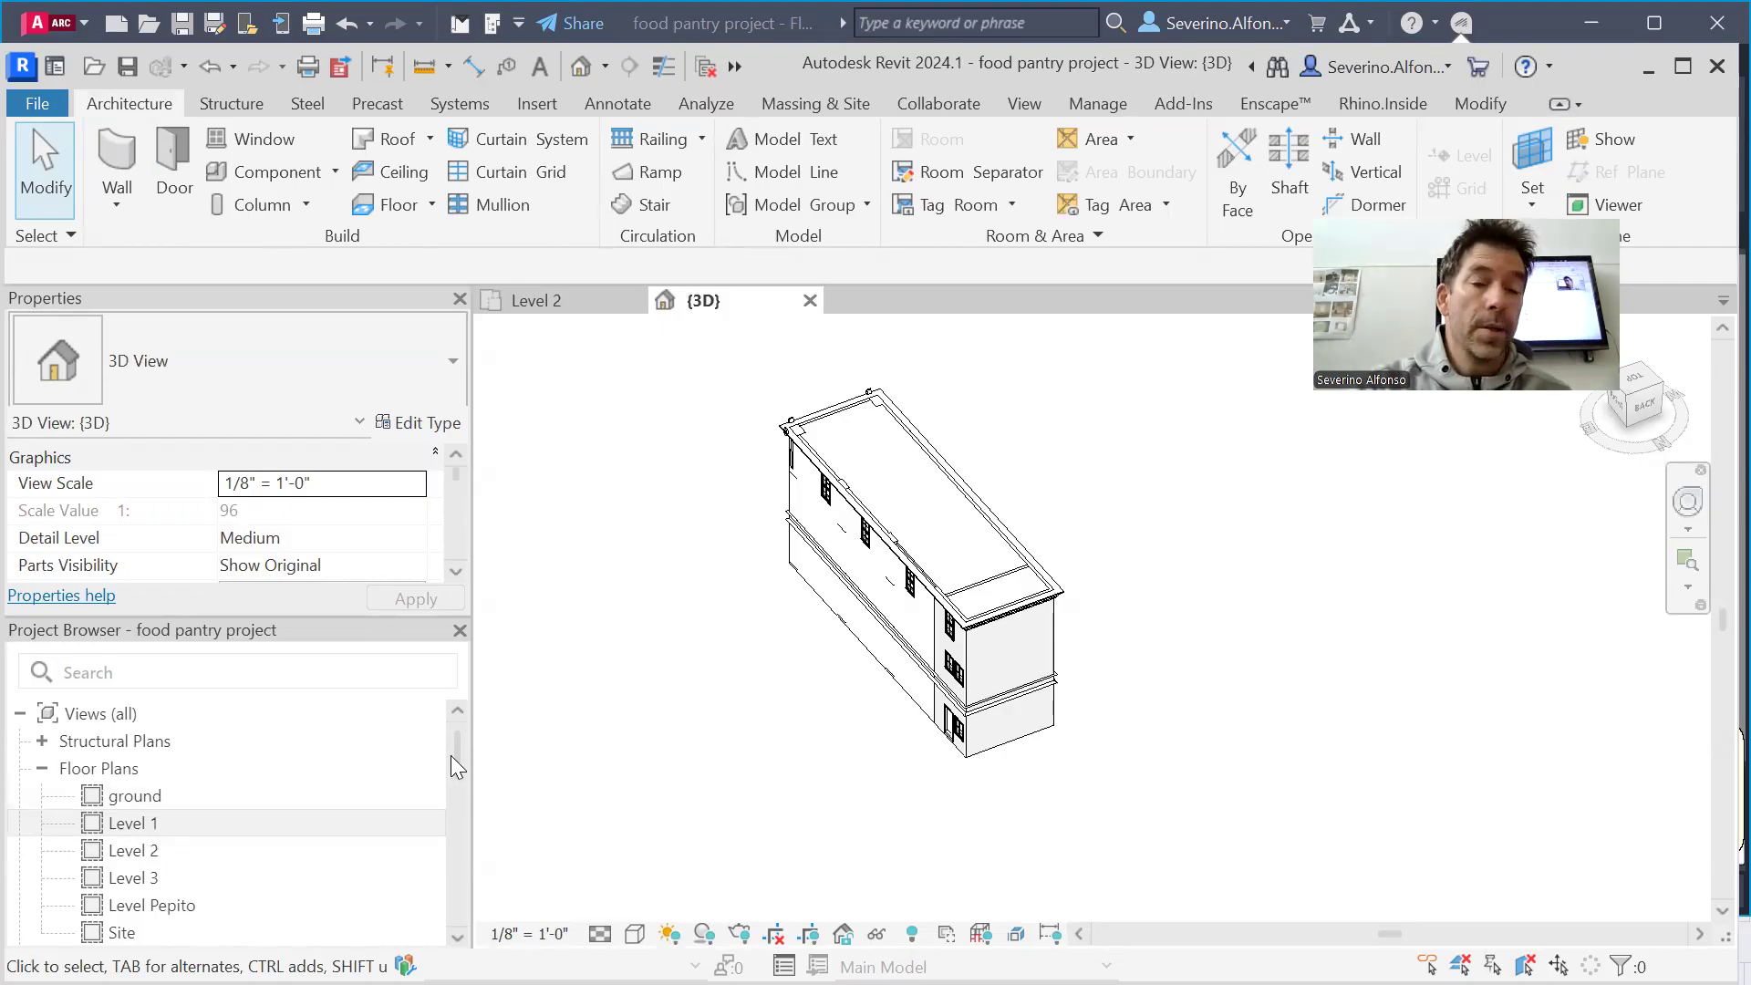
Open the sun settings of the 3D view and set the solar study to Still
left_click(672, 934)
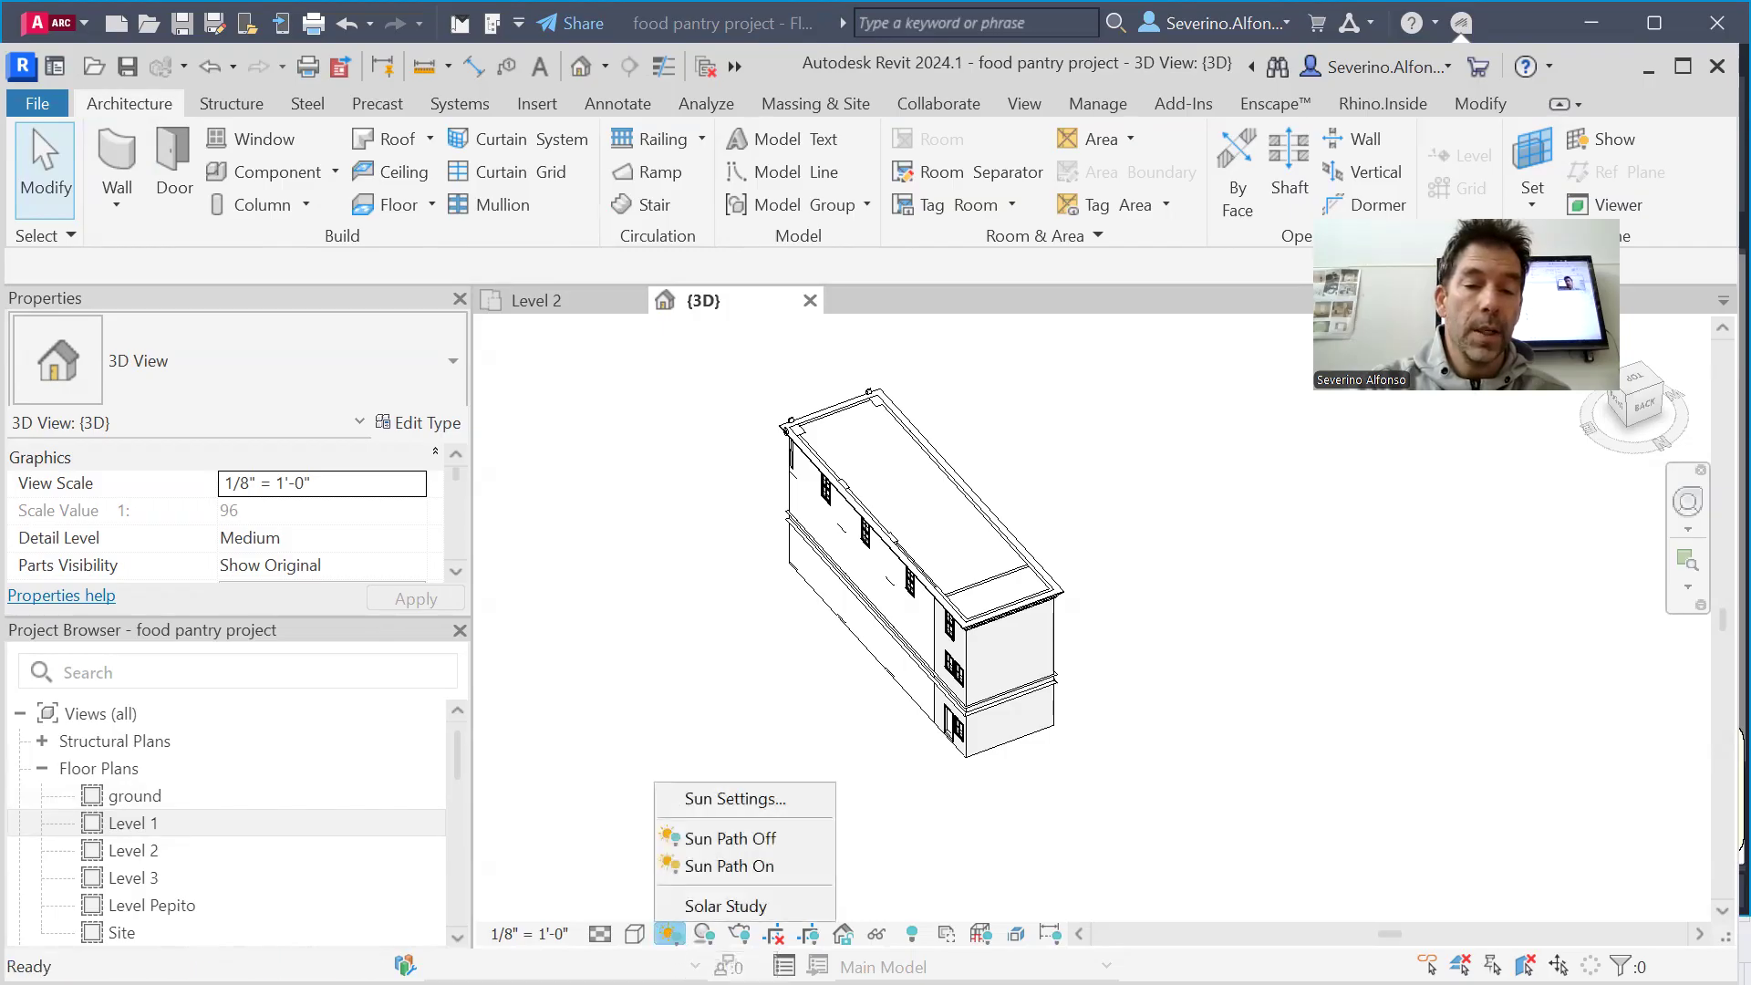
left_click(728, 799)
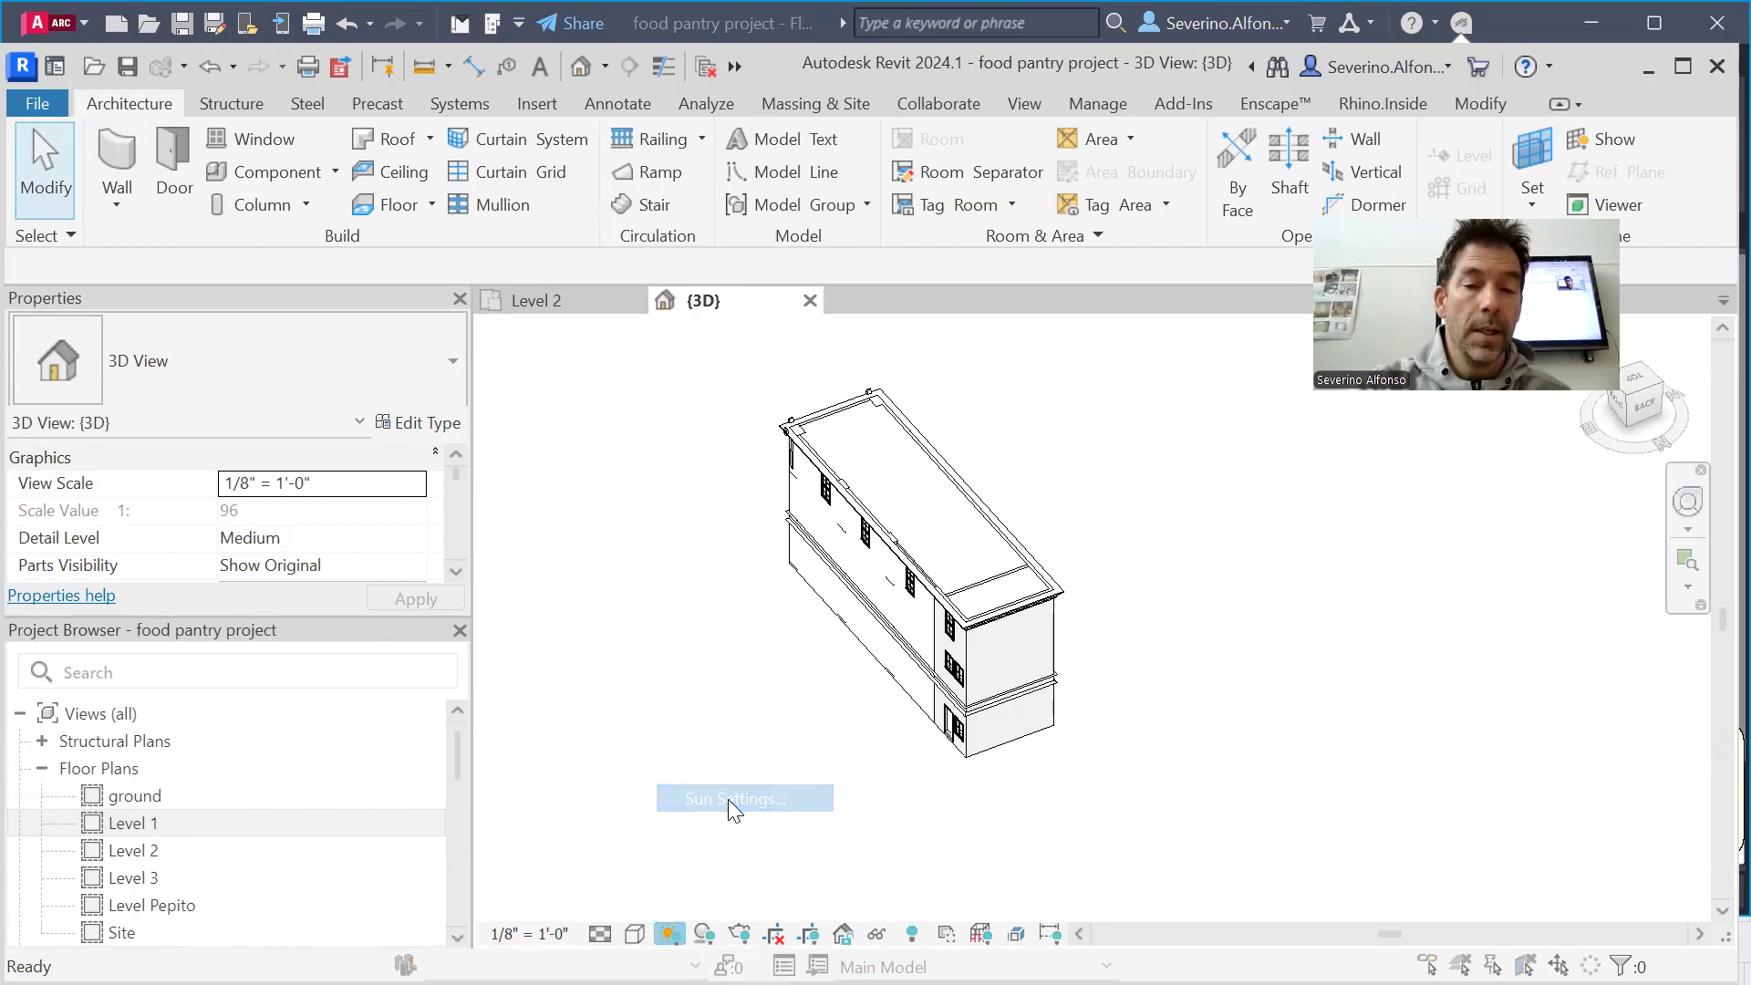
left_click_drag(1139, 49, 612, 131)
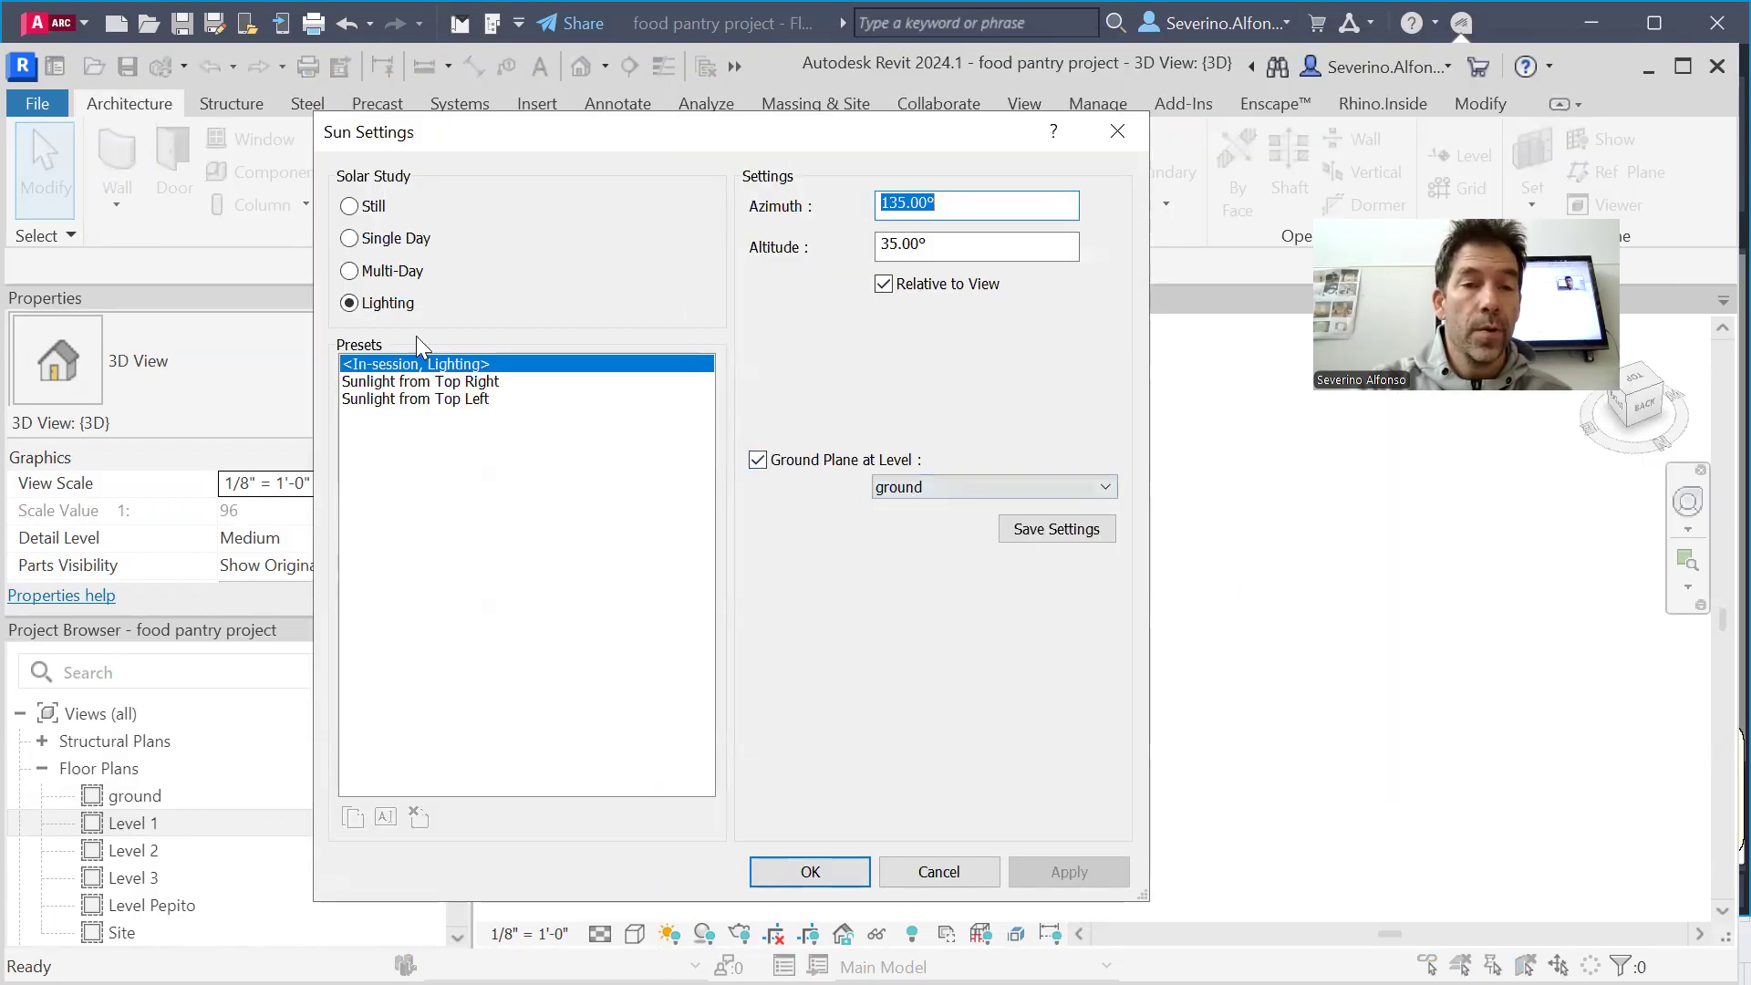
left_click(347, 207)
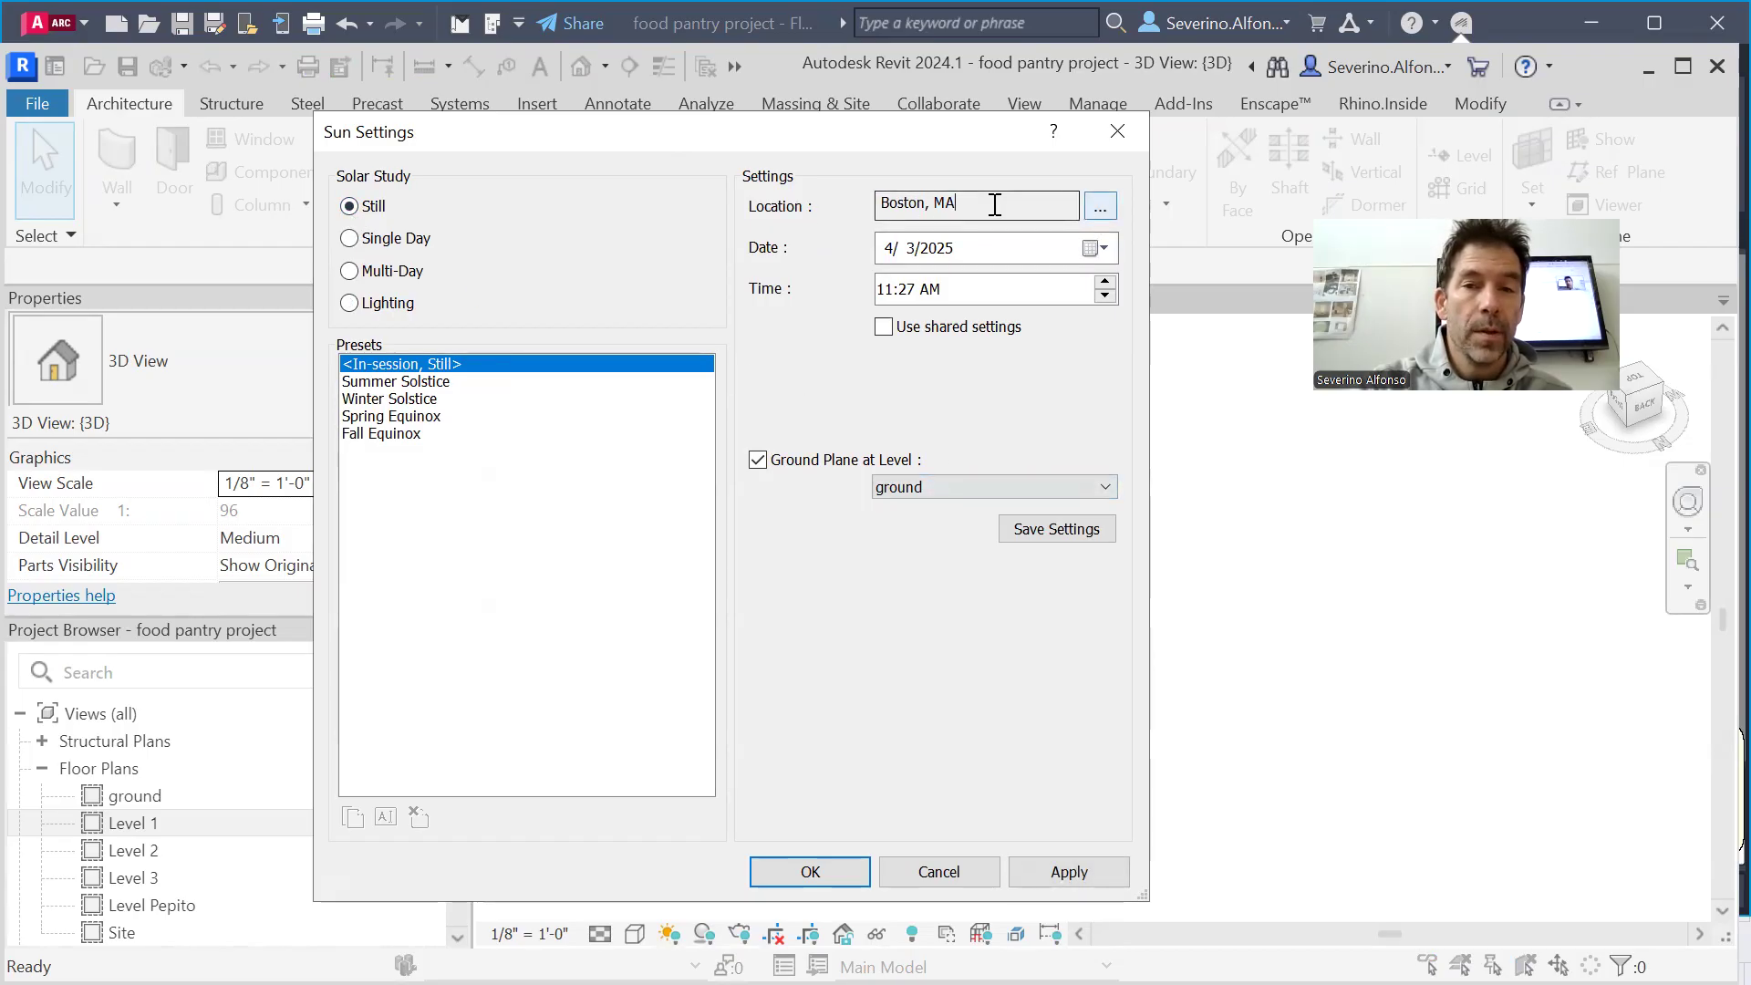
Set the project location to Philadelphia, PA through the Internet Mapping Service and accept the sun settings
left_click(1100, 208)
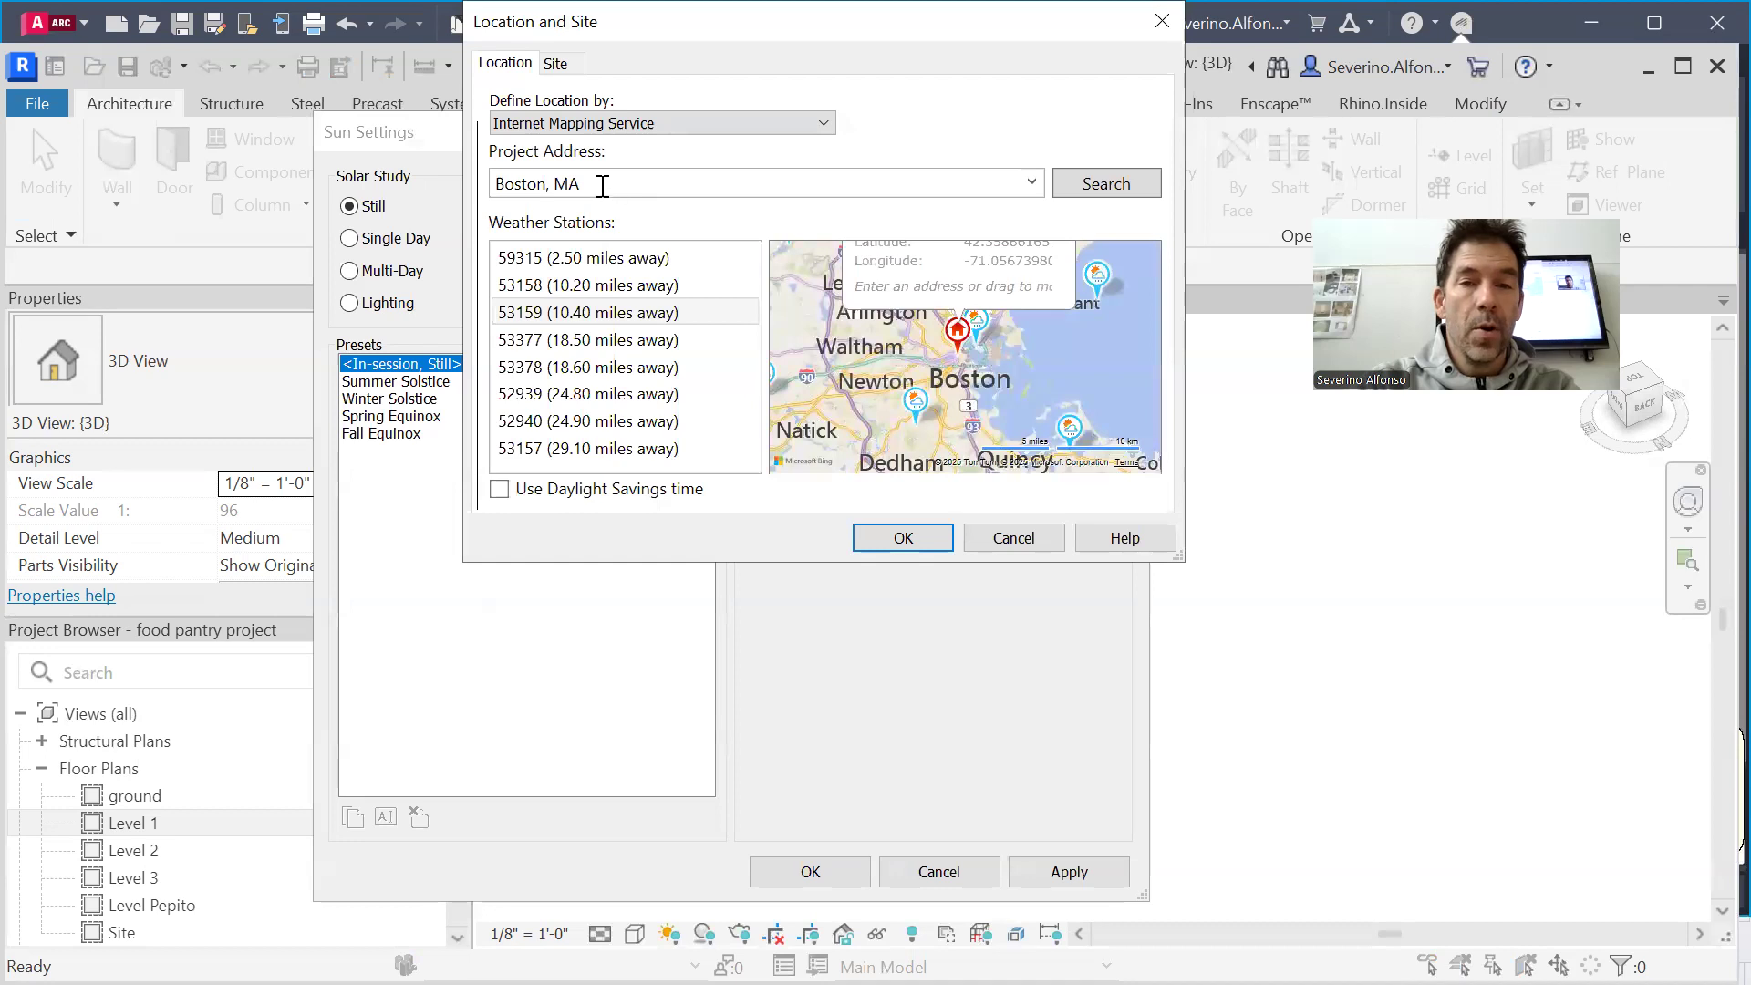
left_click_drag(602, 186, 502, 184)
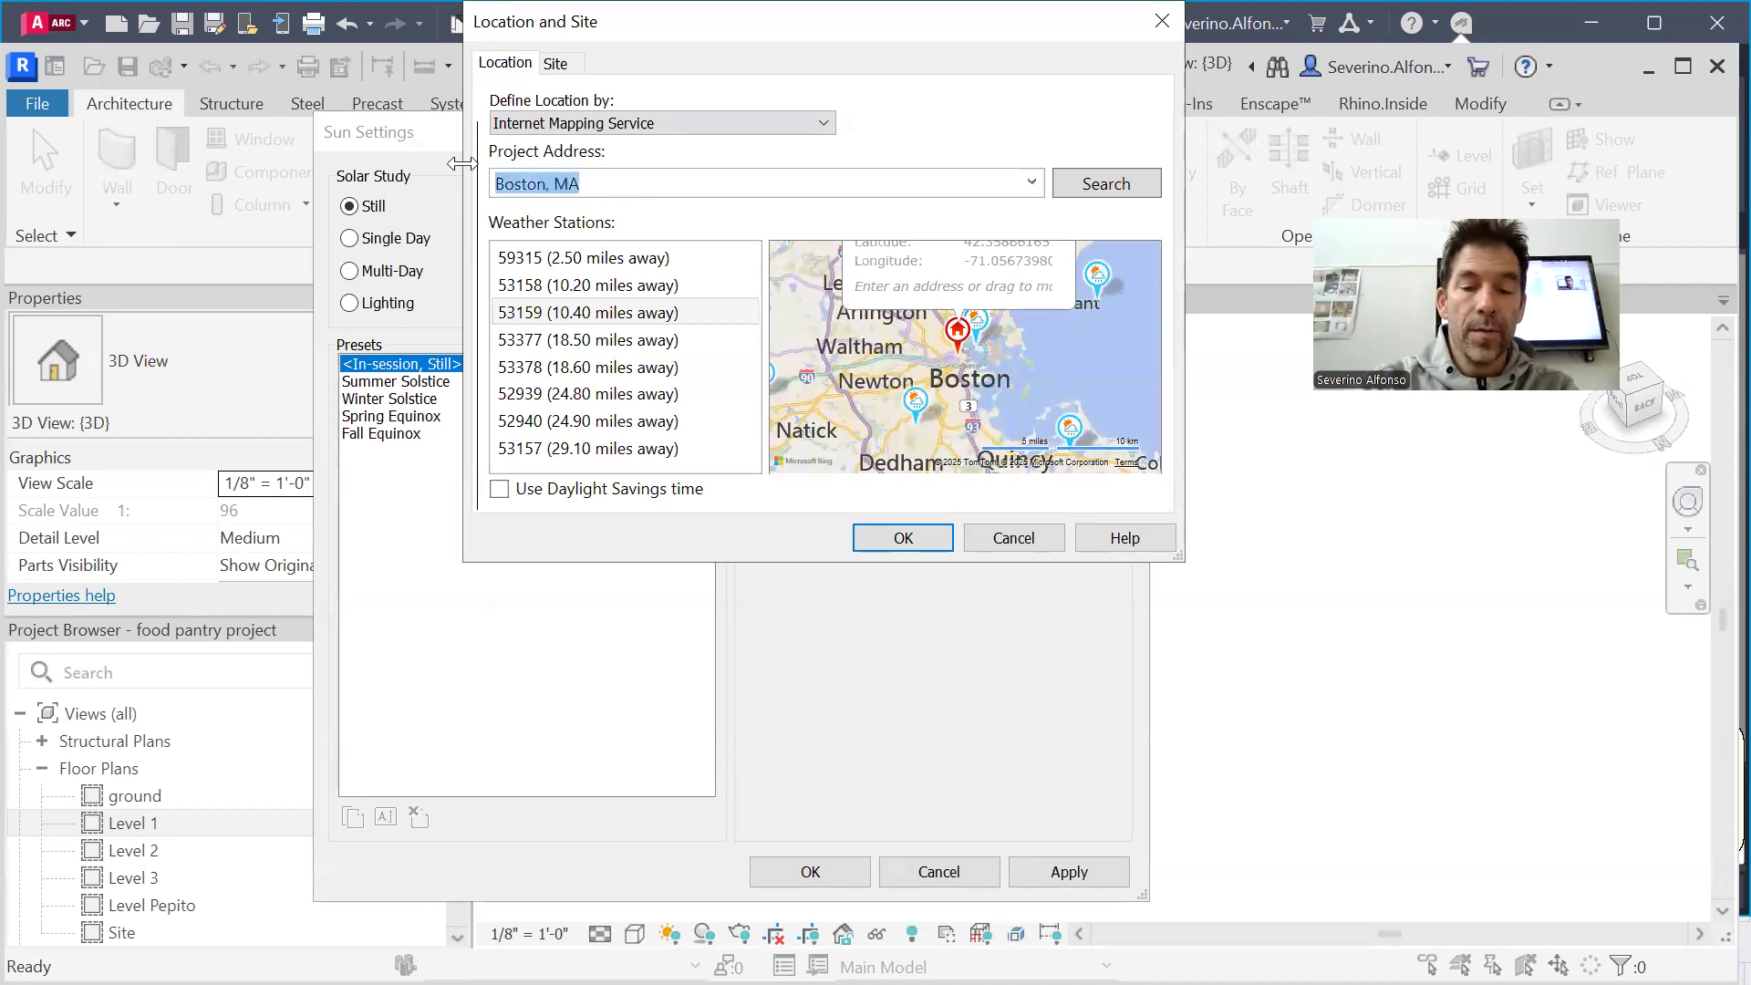
type("Philadelphia, PA")
key("Return")
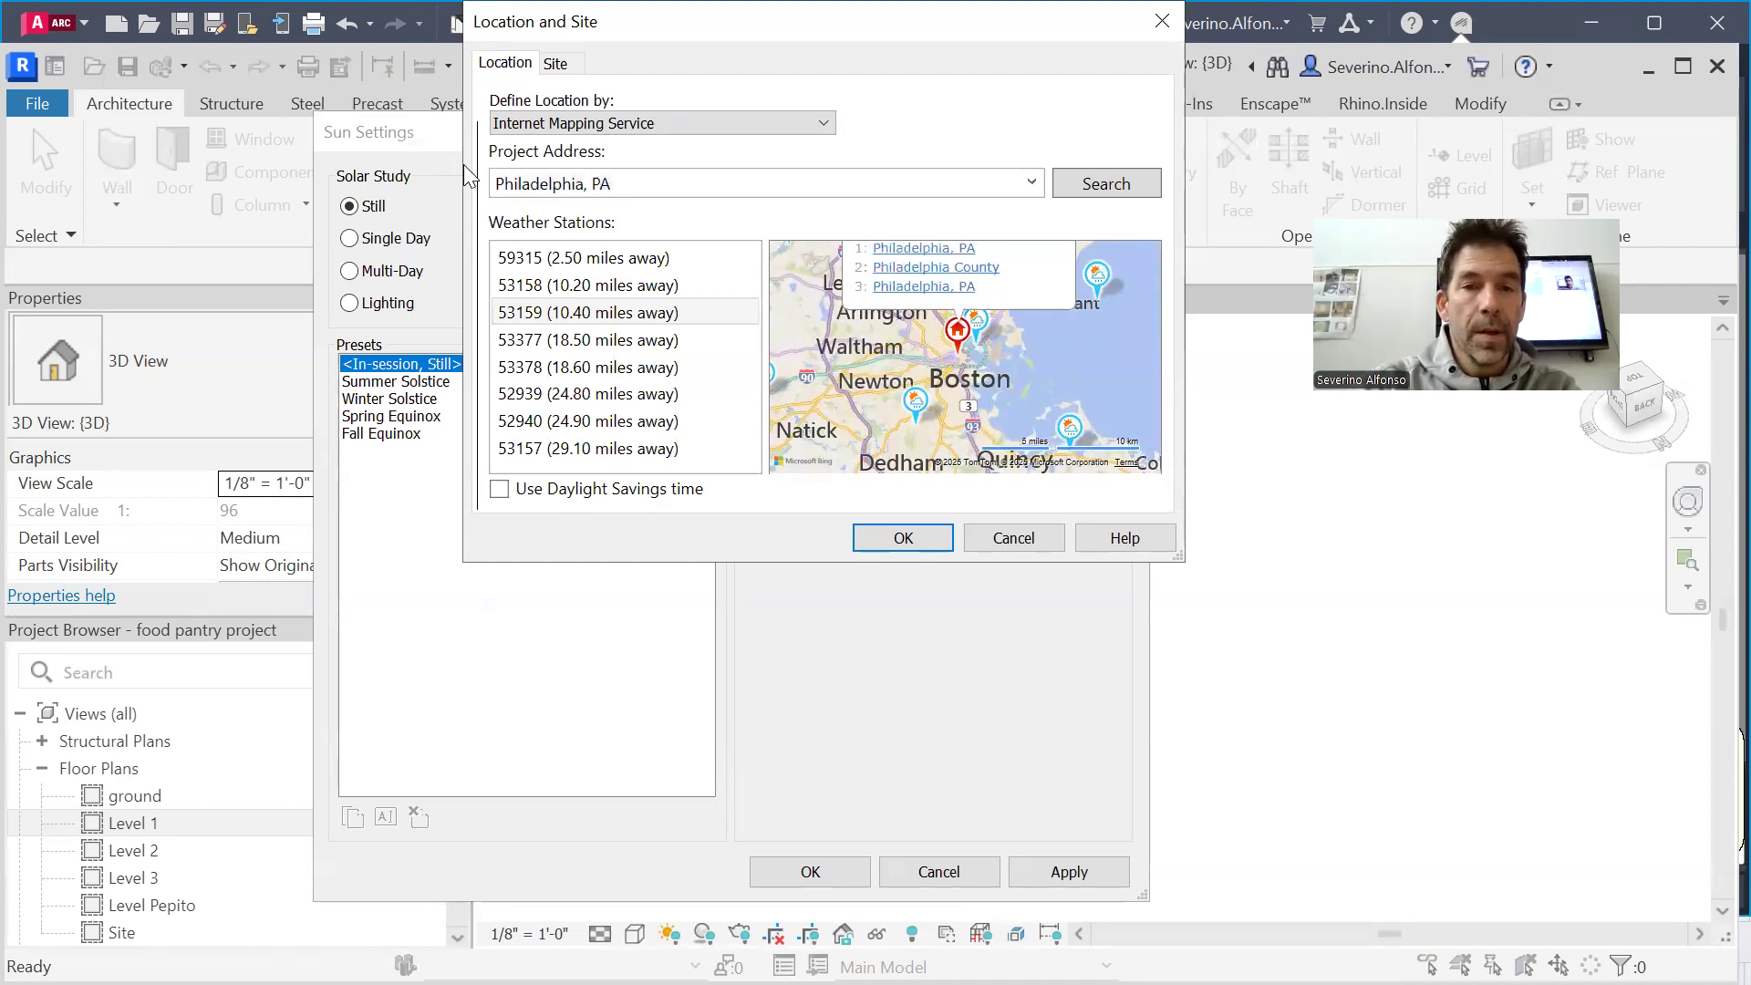
left_click(903, 248)
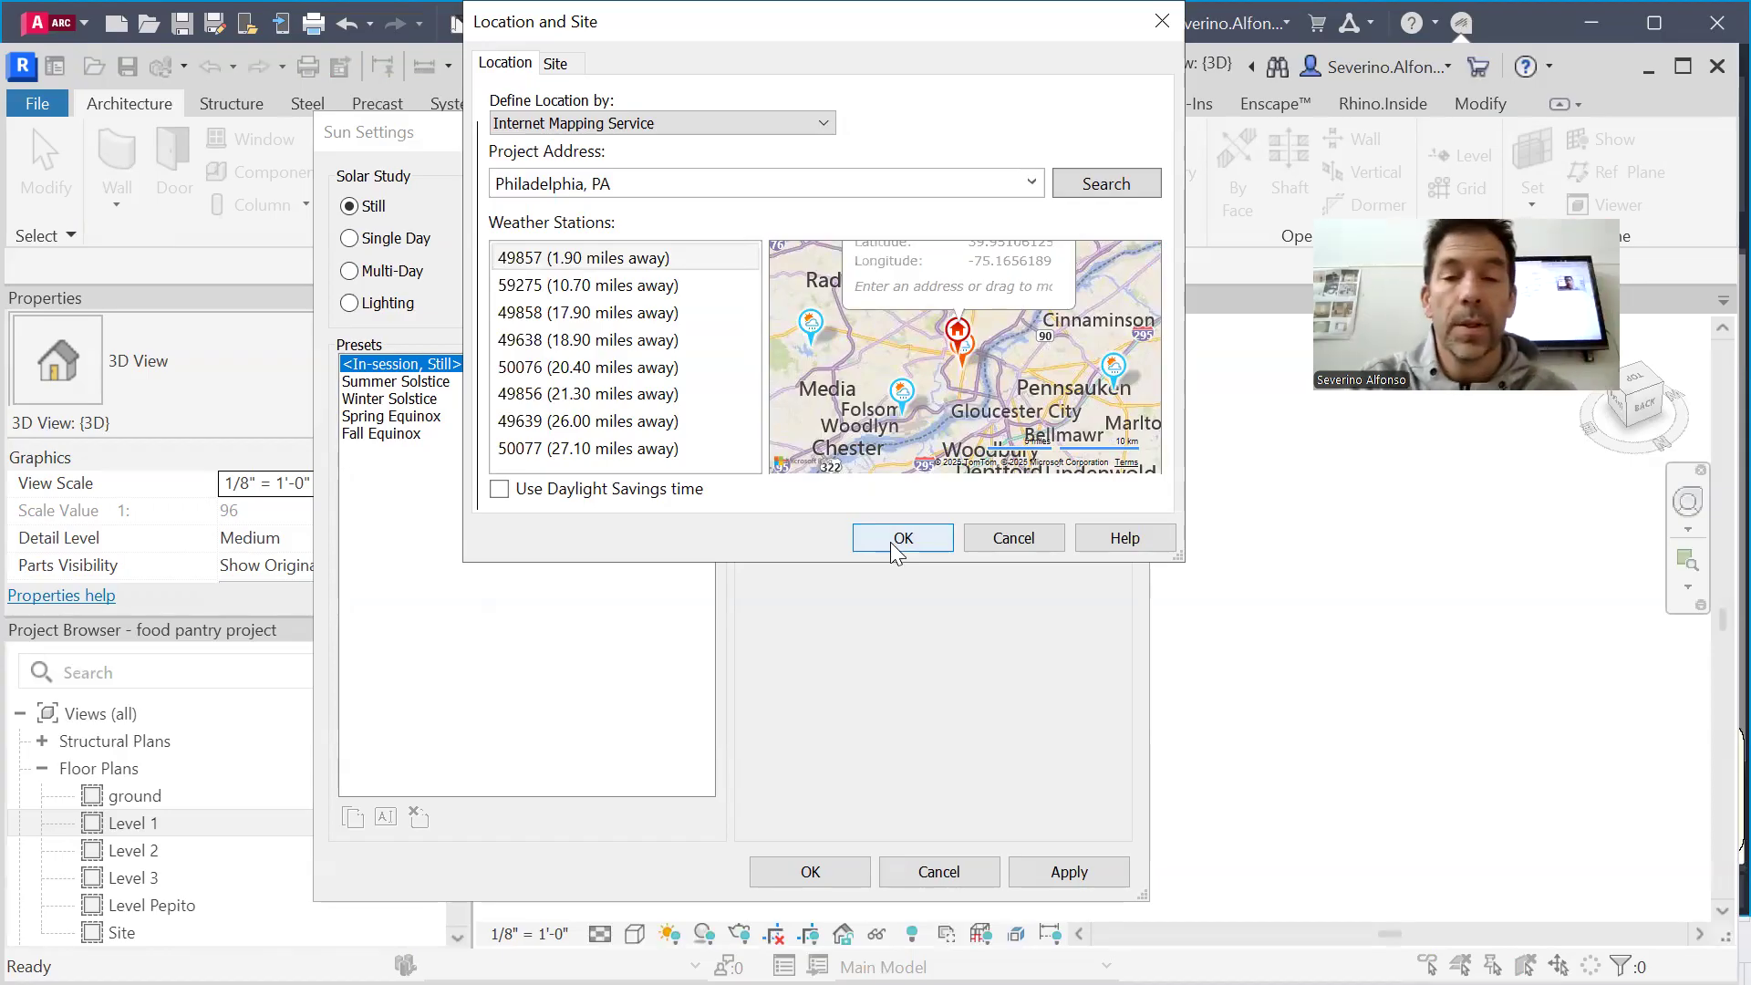
left_click(890, 542)
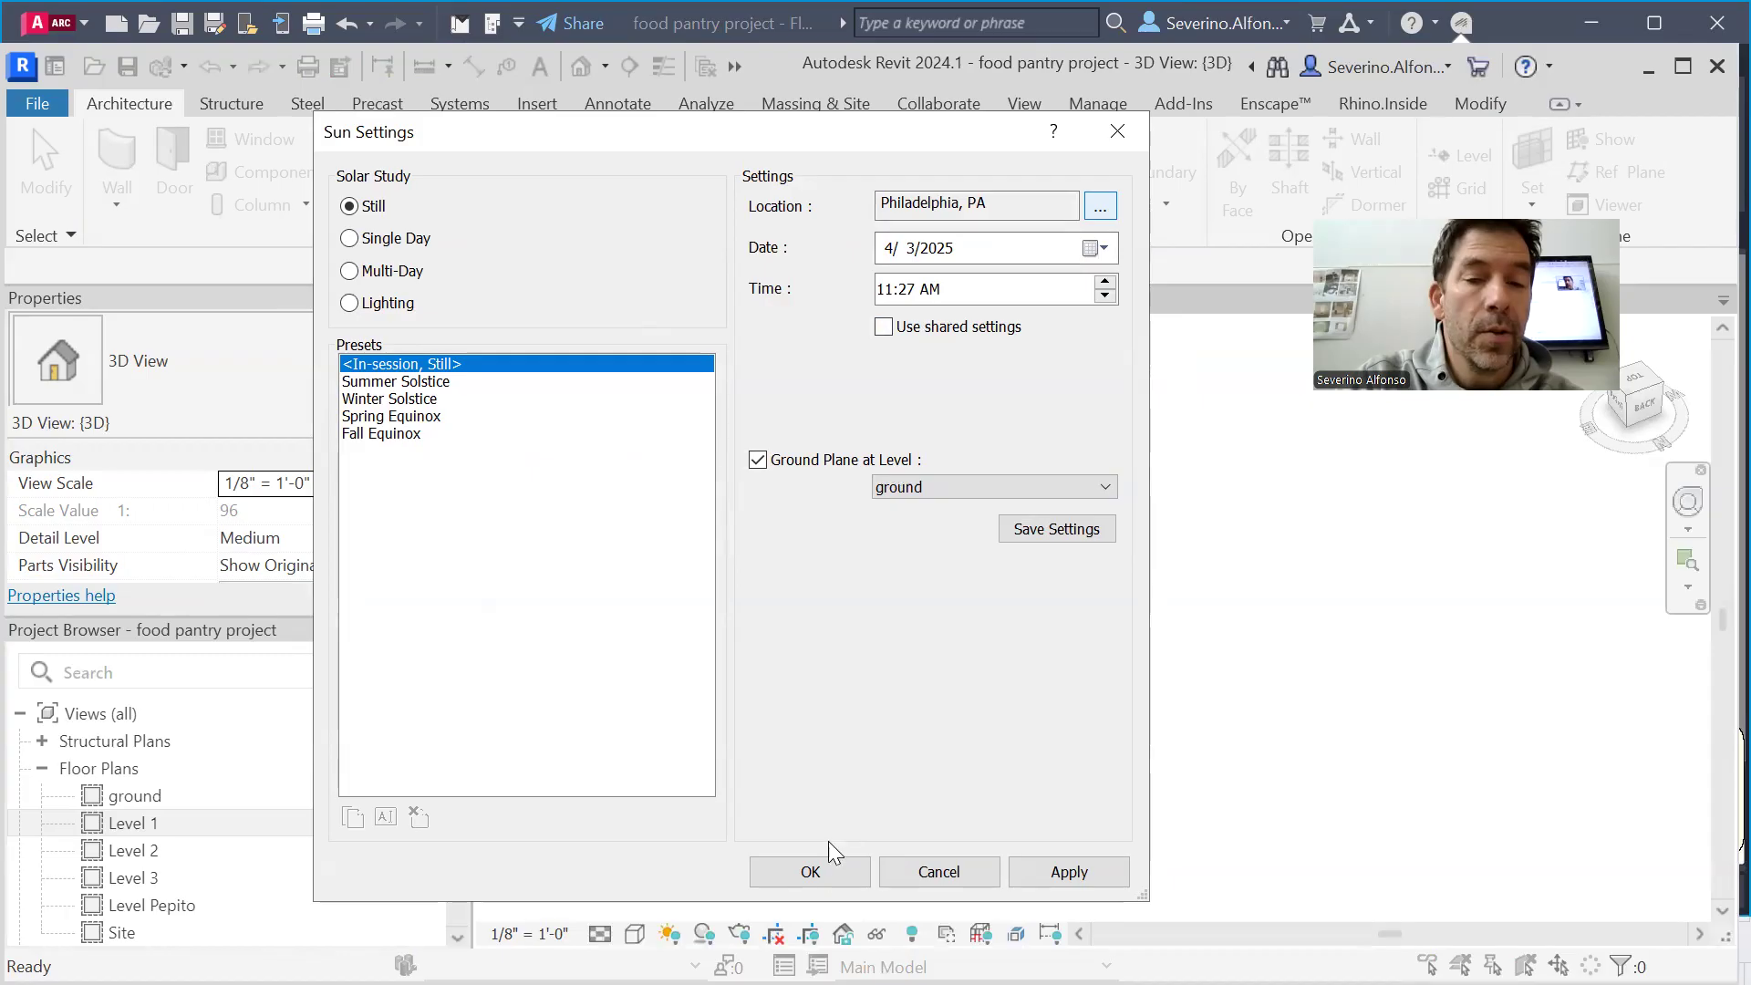
left_click(810, 871)
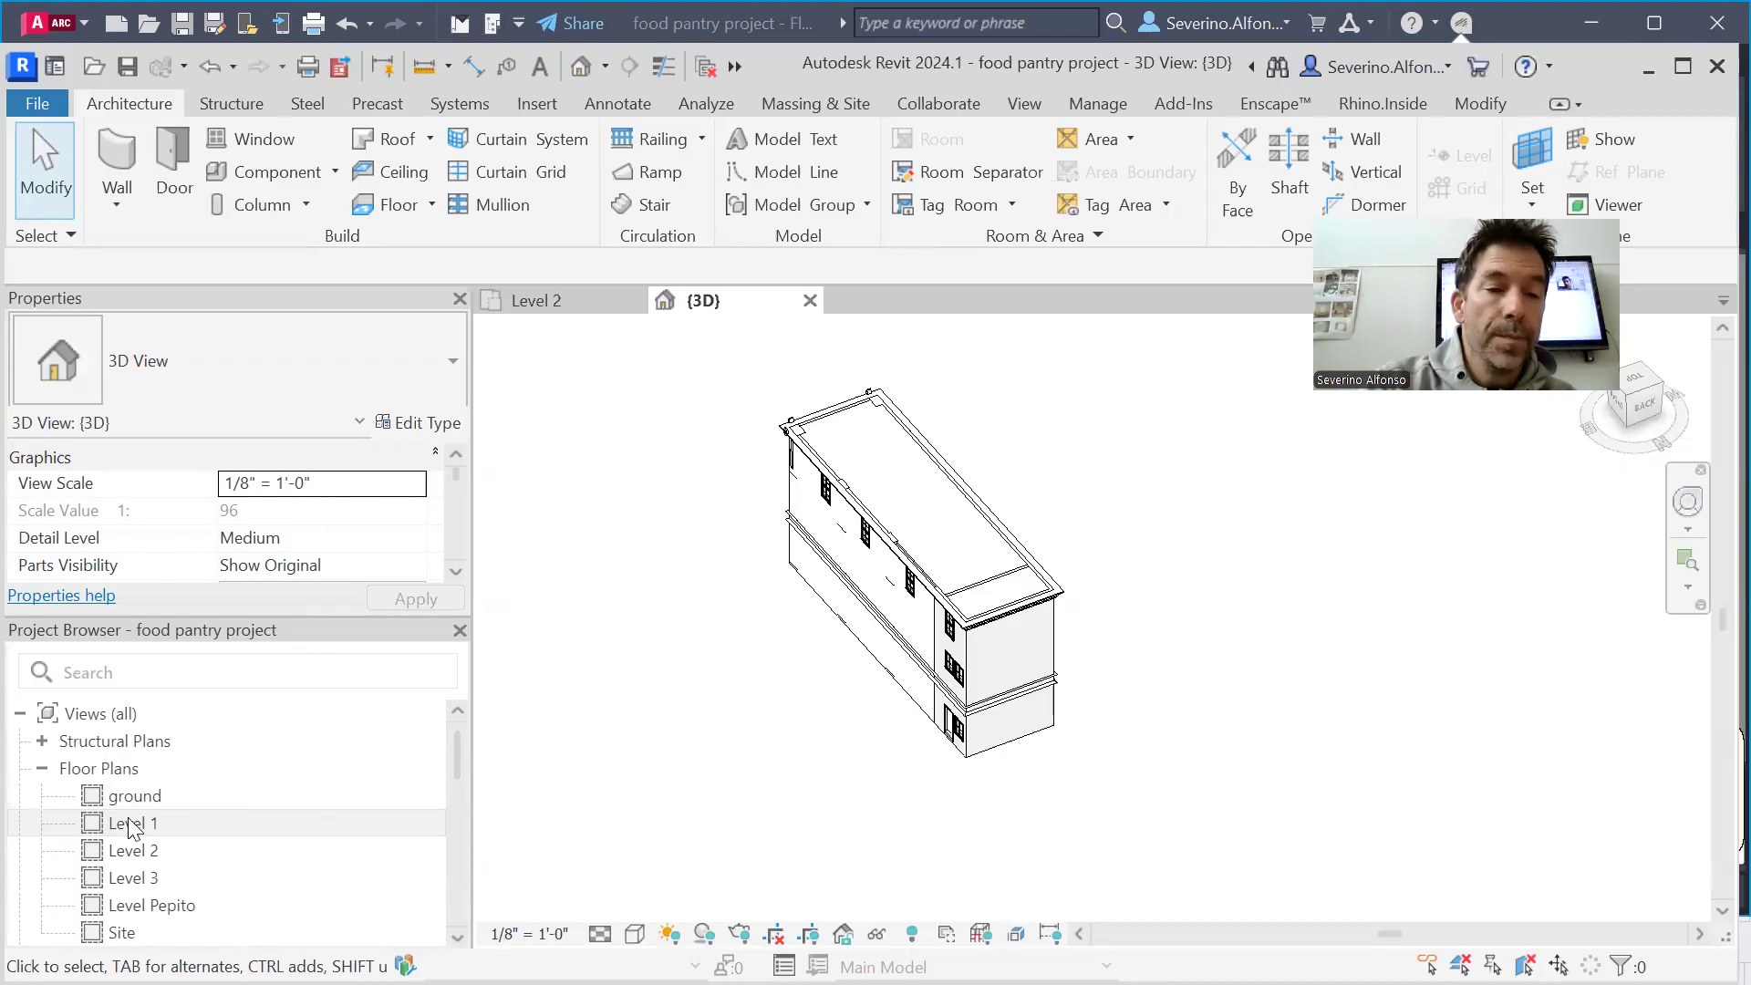
Open the Site floor plan with the whole building and its elevation markers in view
left_click(129, 933)
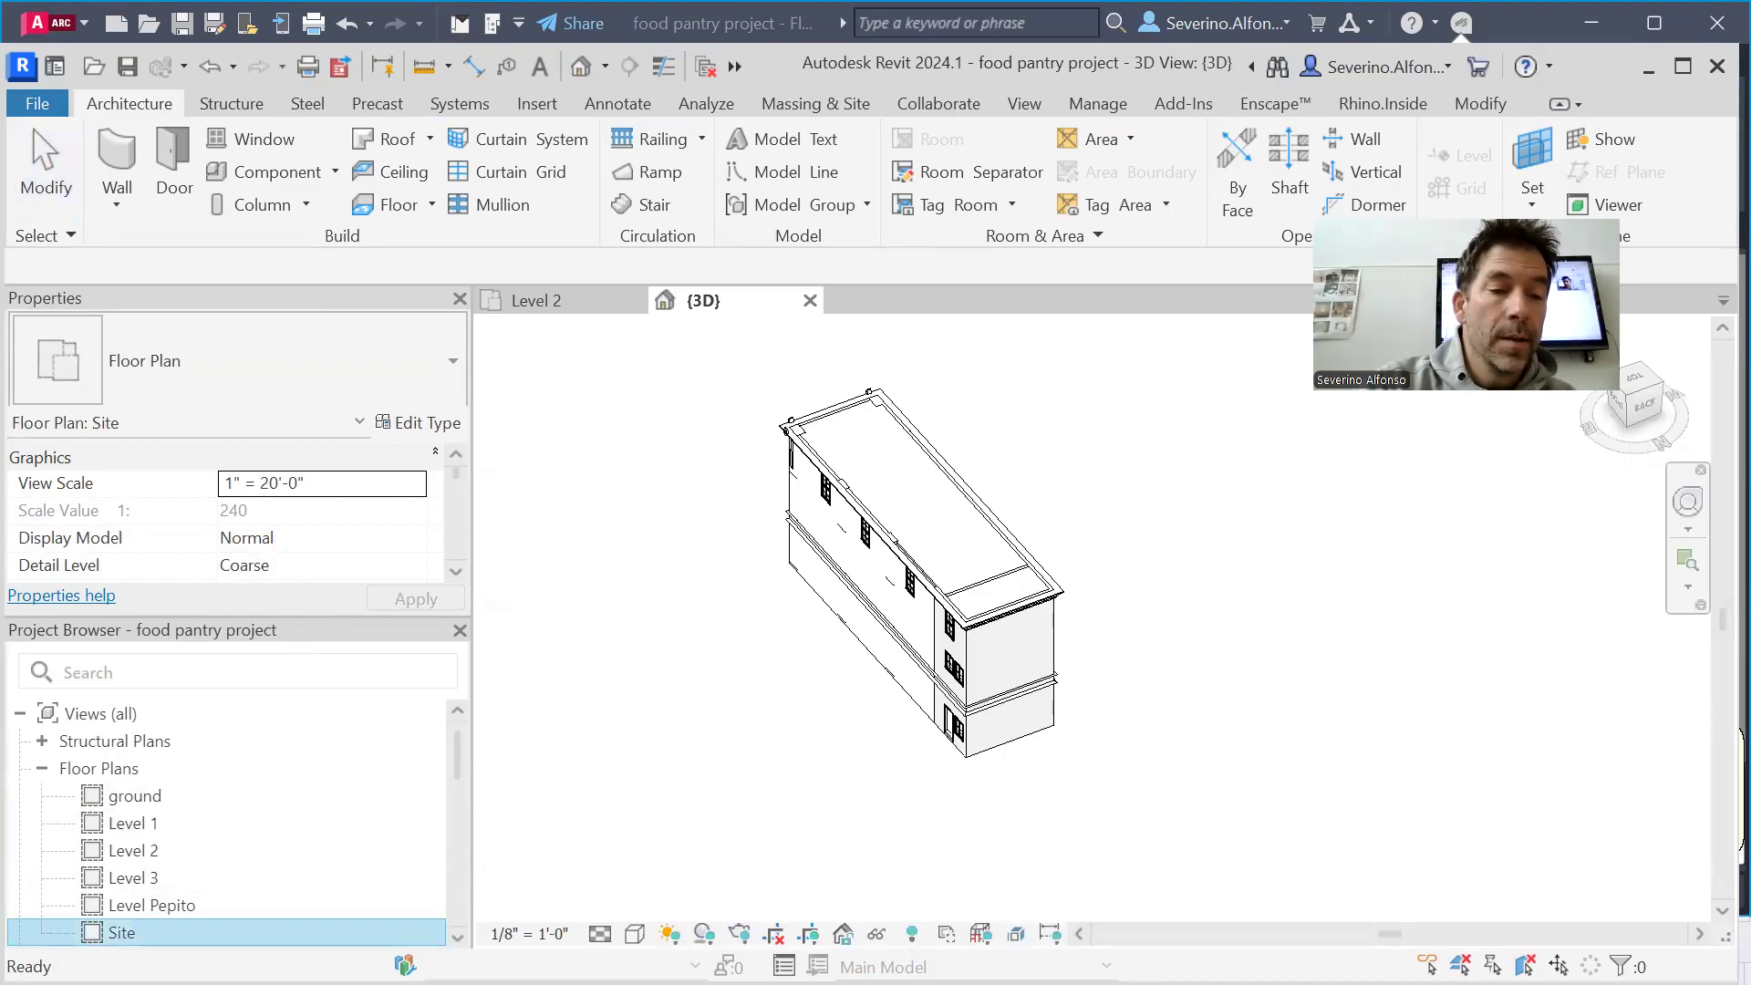
double_click(136, 934)
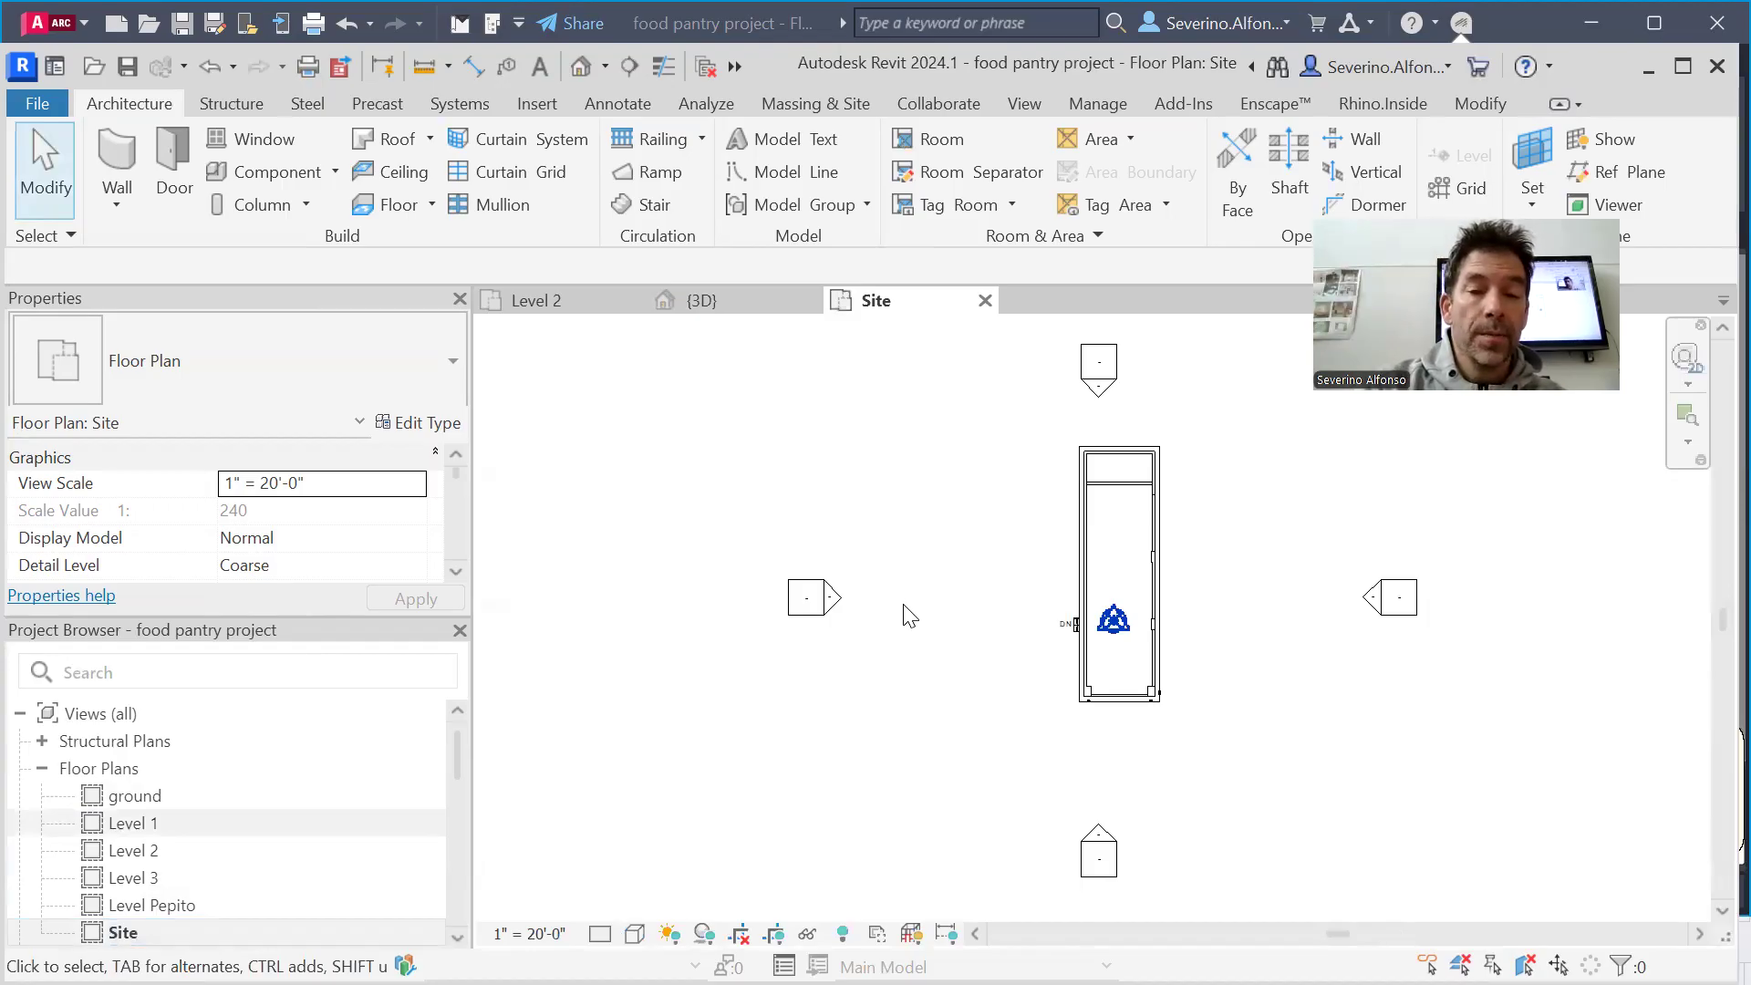
scroll(1076, 619, "up", 5)
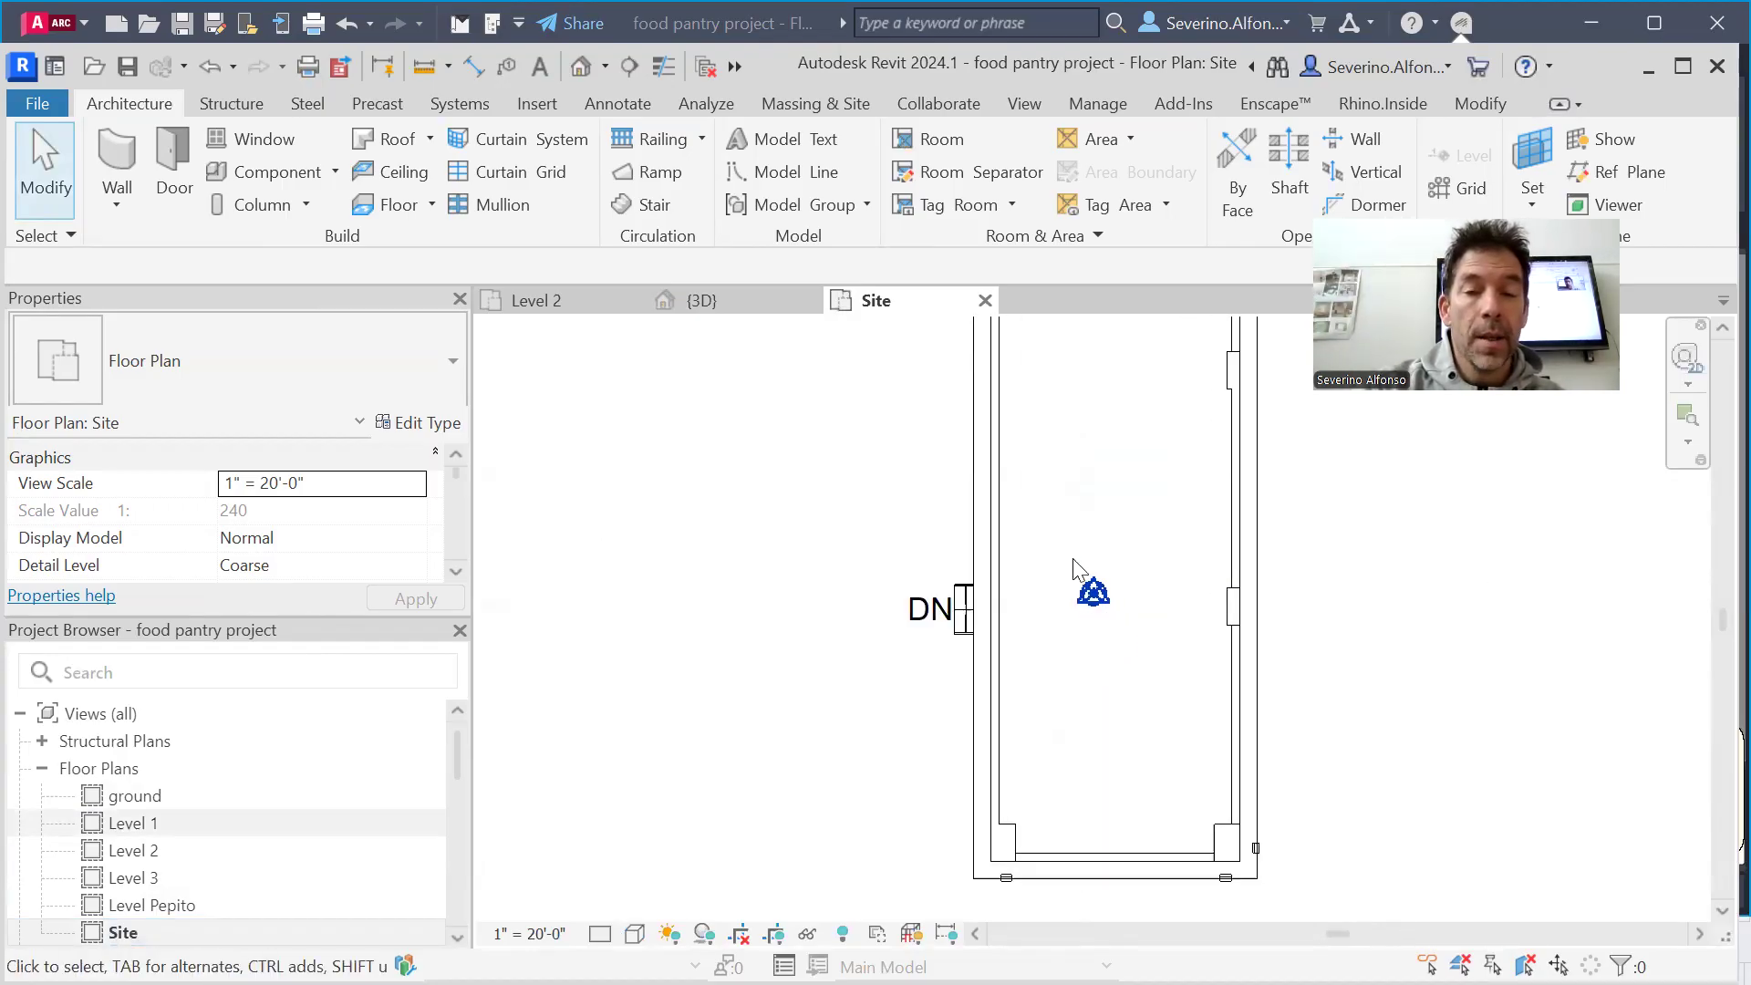
scroll(1094, 607, "down", 3)
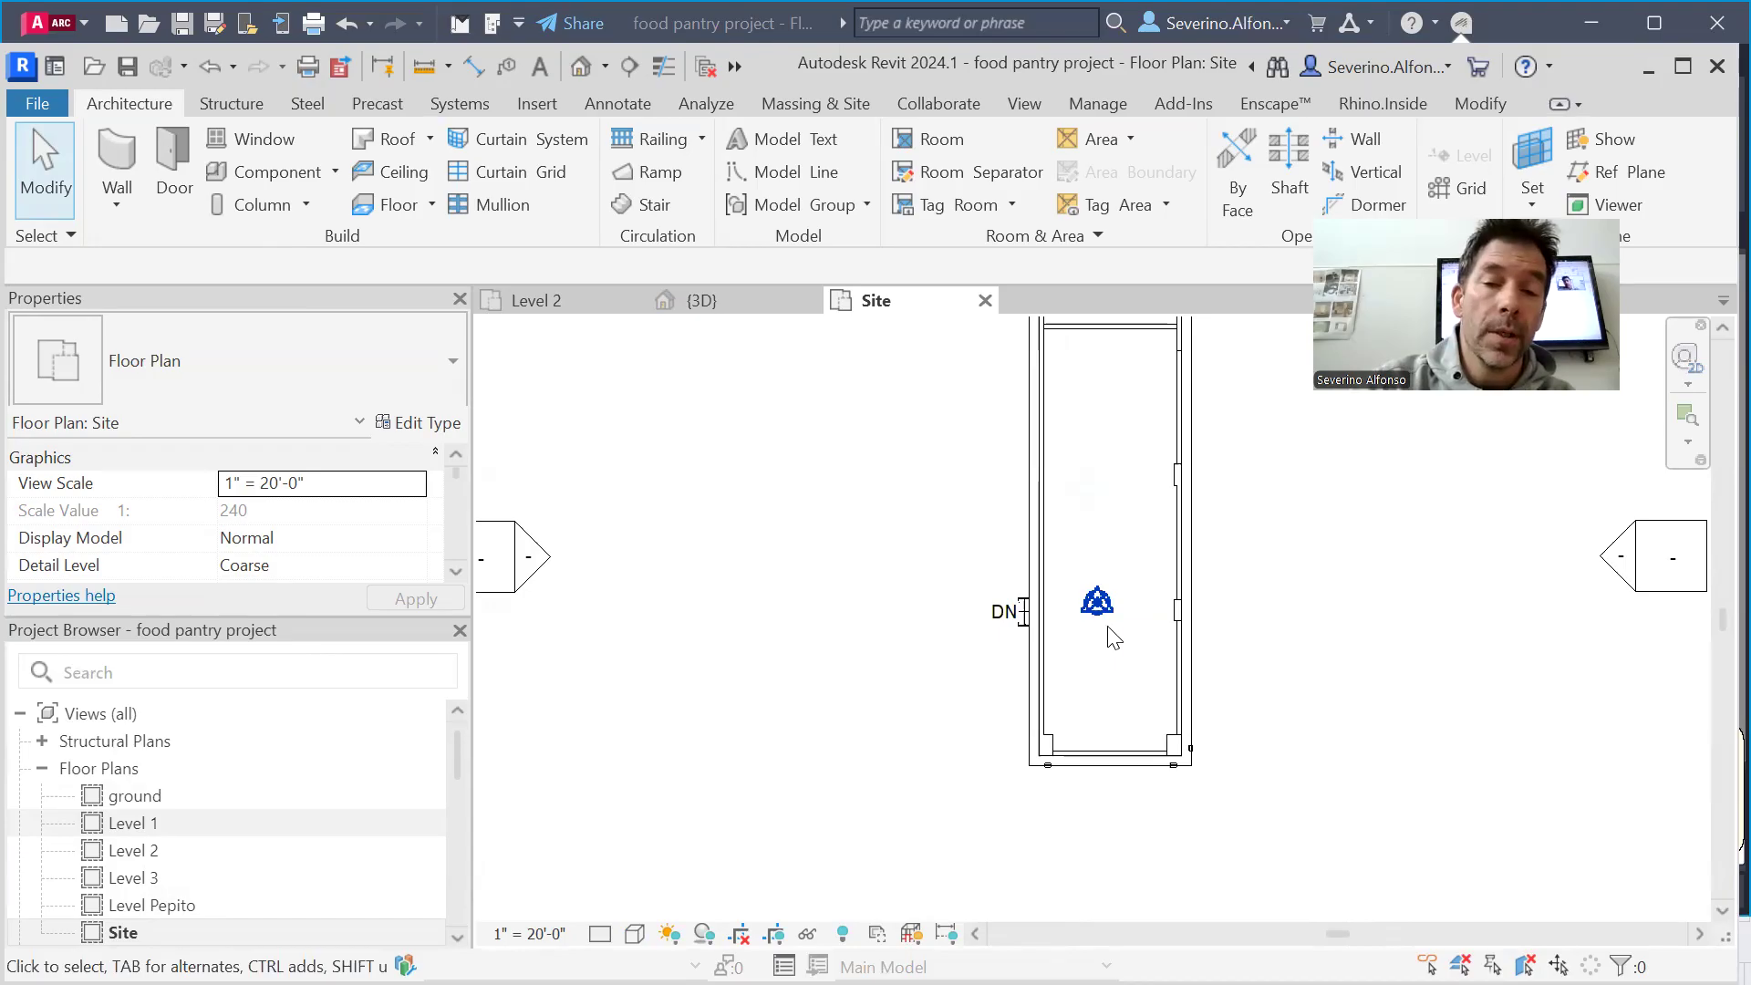
scroll(1181, 684, "down", 2)
scroll(1346, 713, "down", 1)
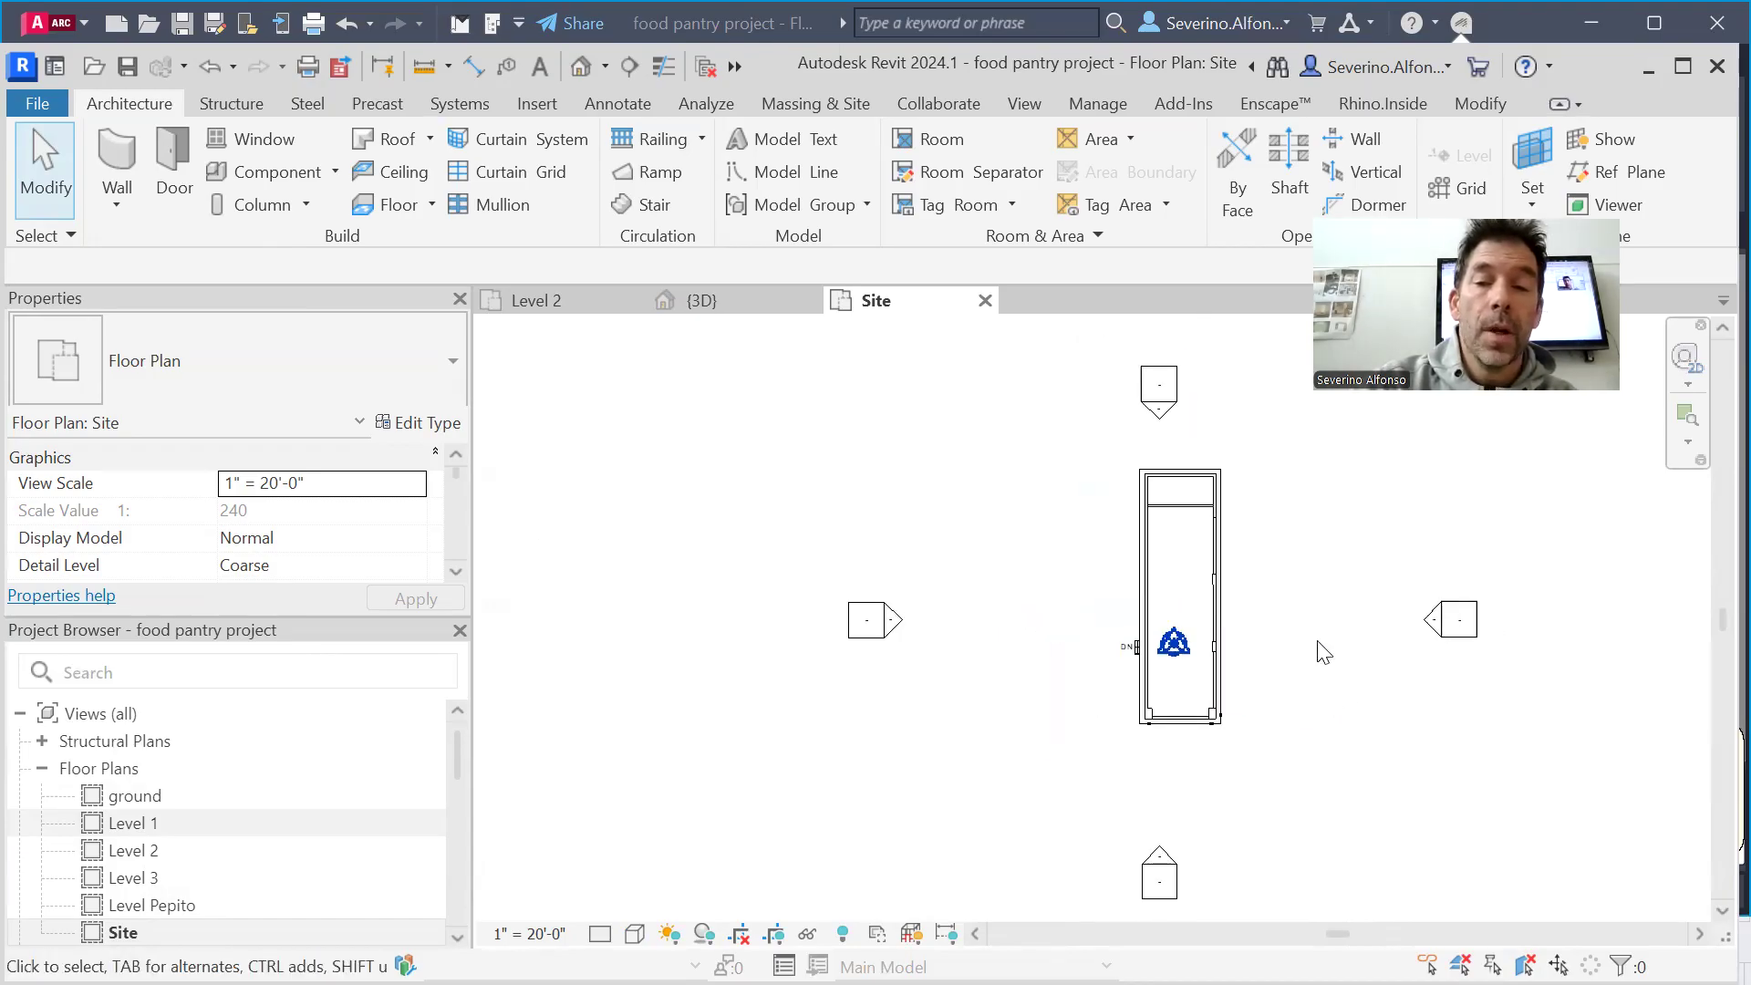
right_click(1308, 650)
middle_click_drag(1282, 782, 1076, 708)
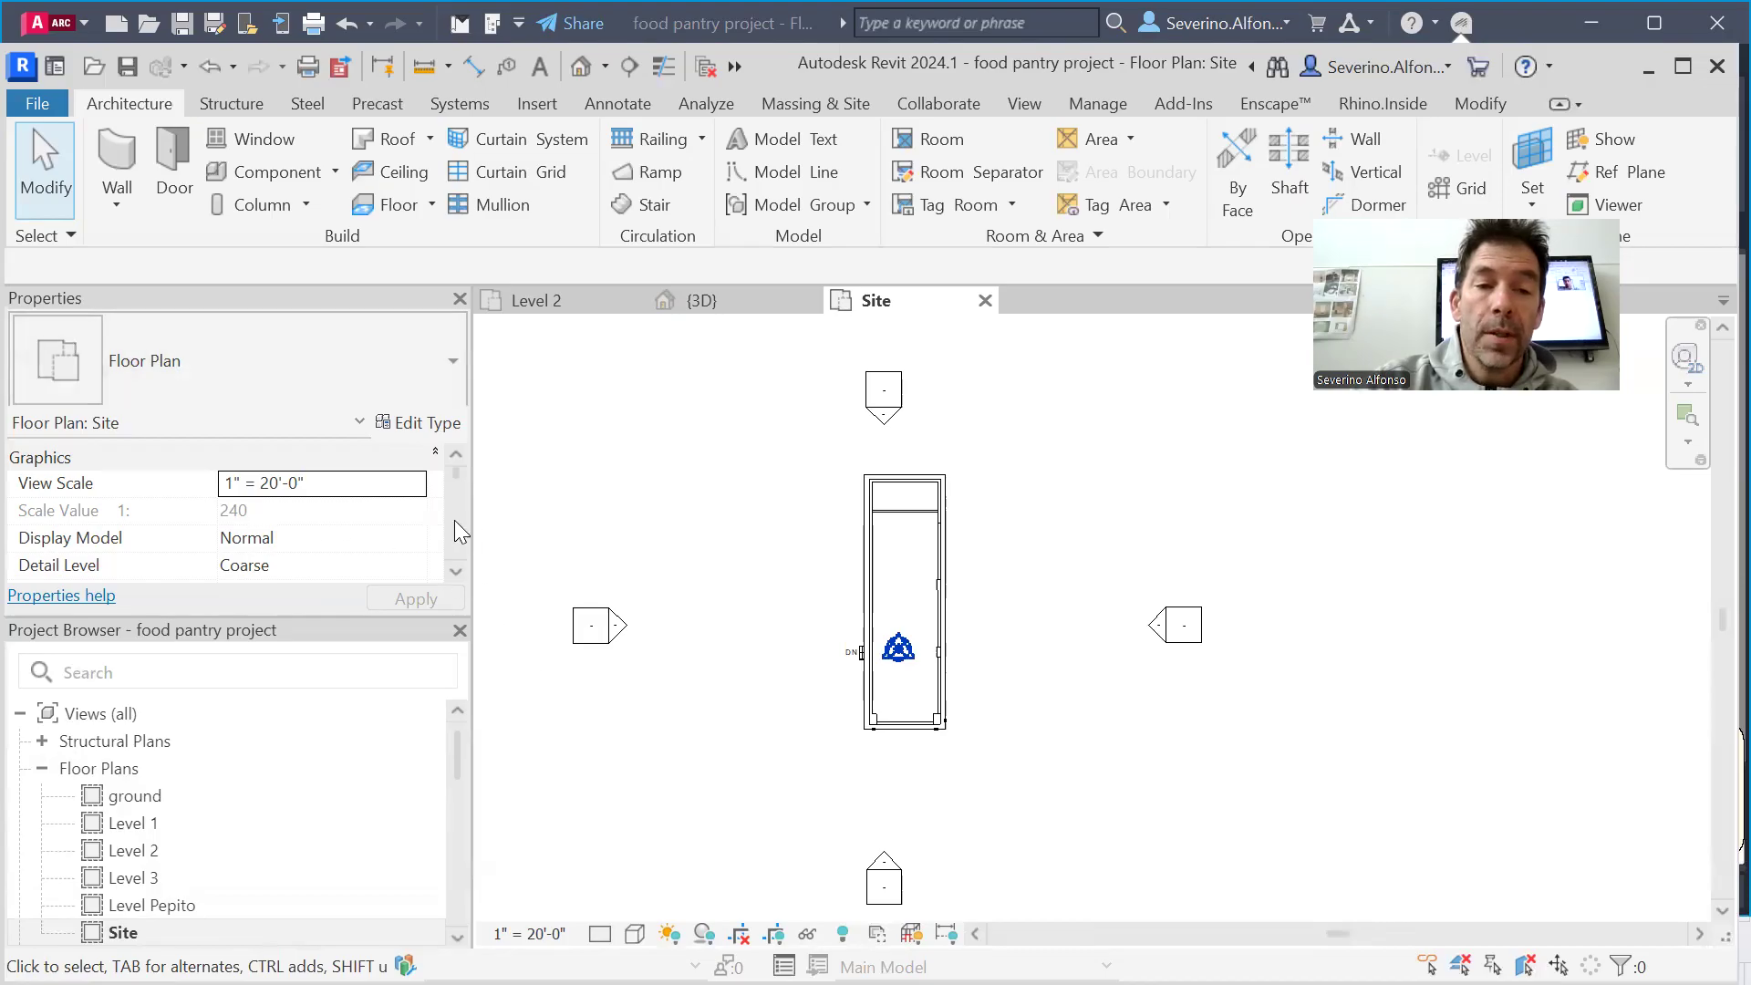
Set the Site floor plan's orientation to True North
scroll(454, 523, "down", 2)
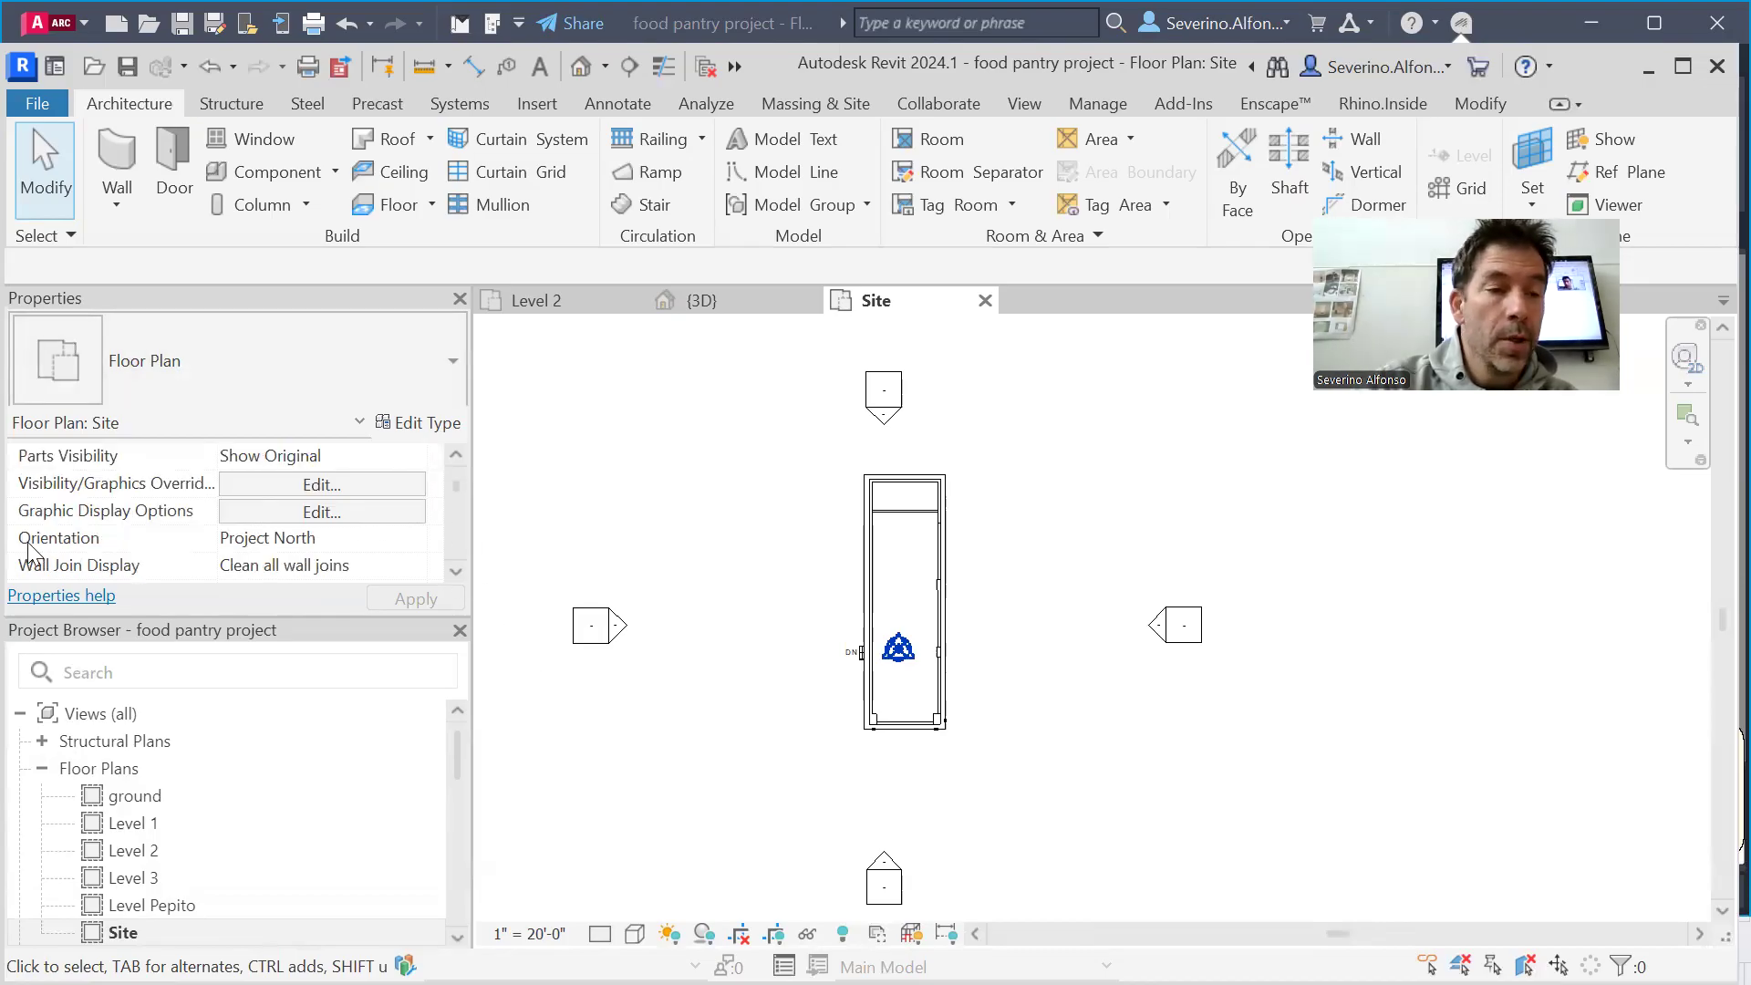
mouse_move(30, 547)
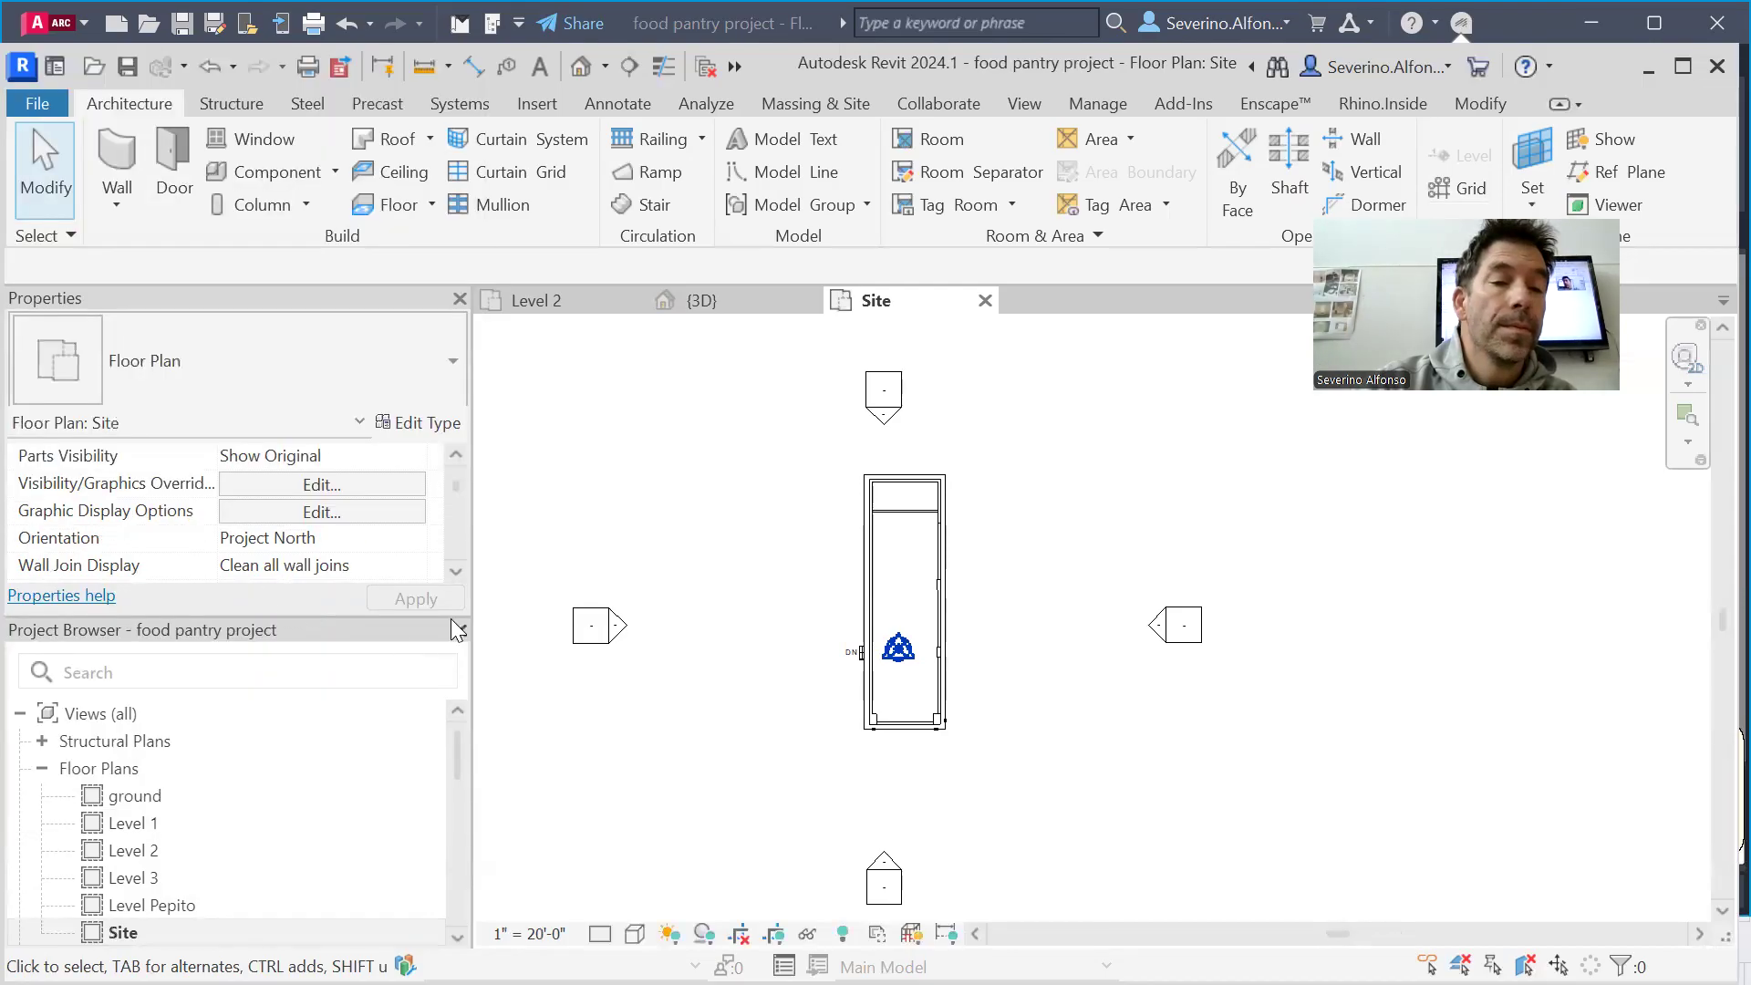
left_click(416, 542)
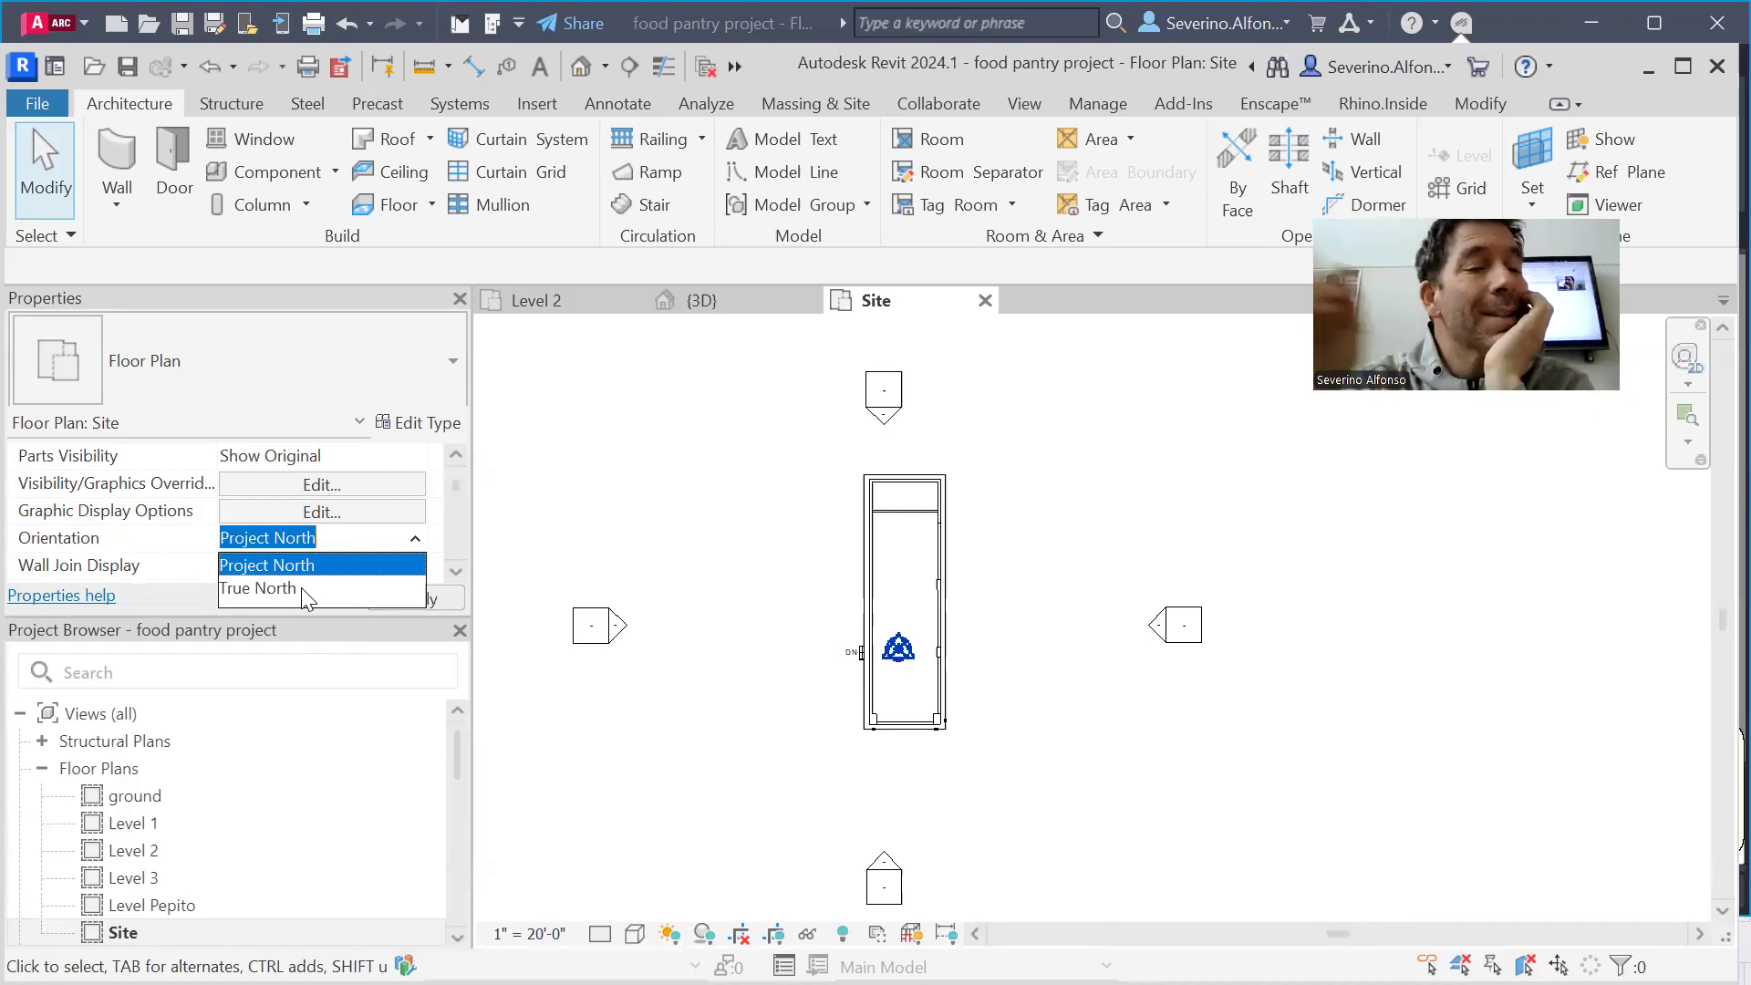
left_click(273, 588)
scroll(708, 644, "down", 1)
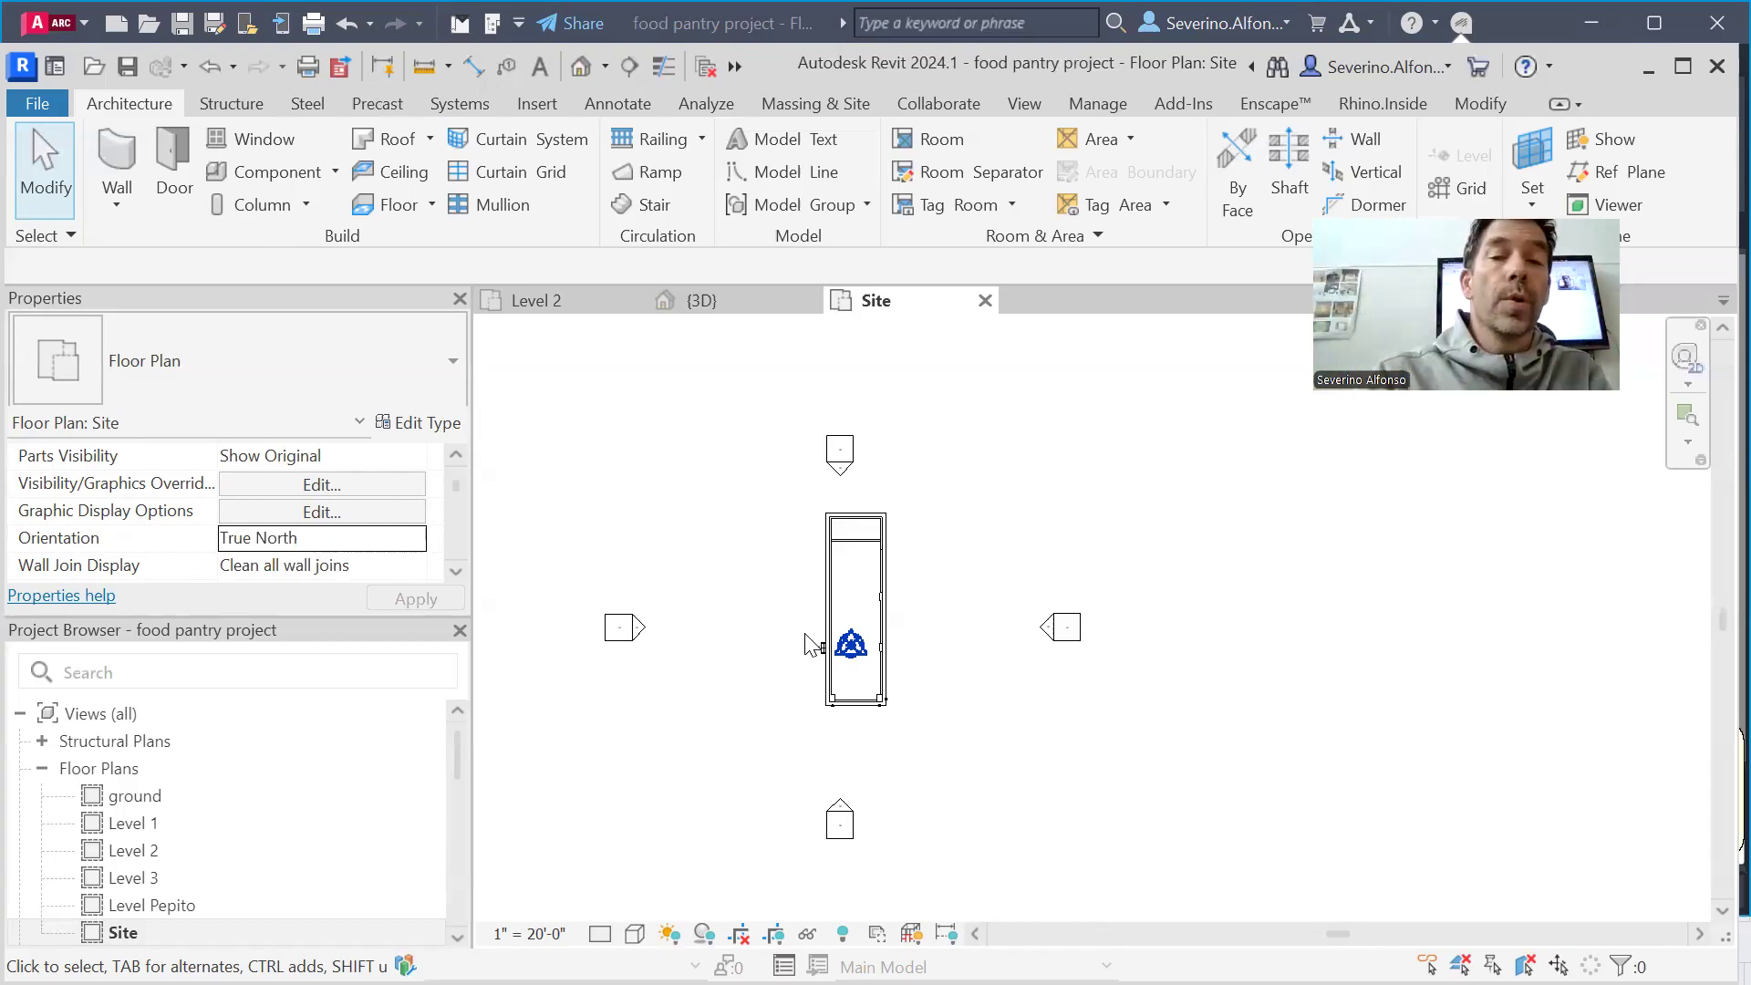
Switch to Google Chrome and open Google Maps in a new browser tab
key("alt+Tab")
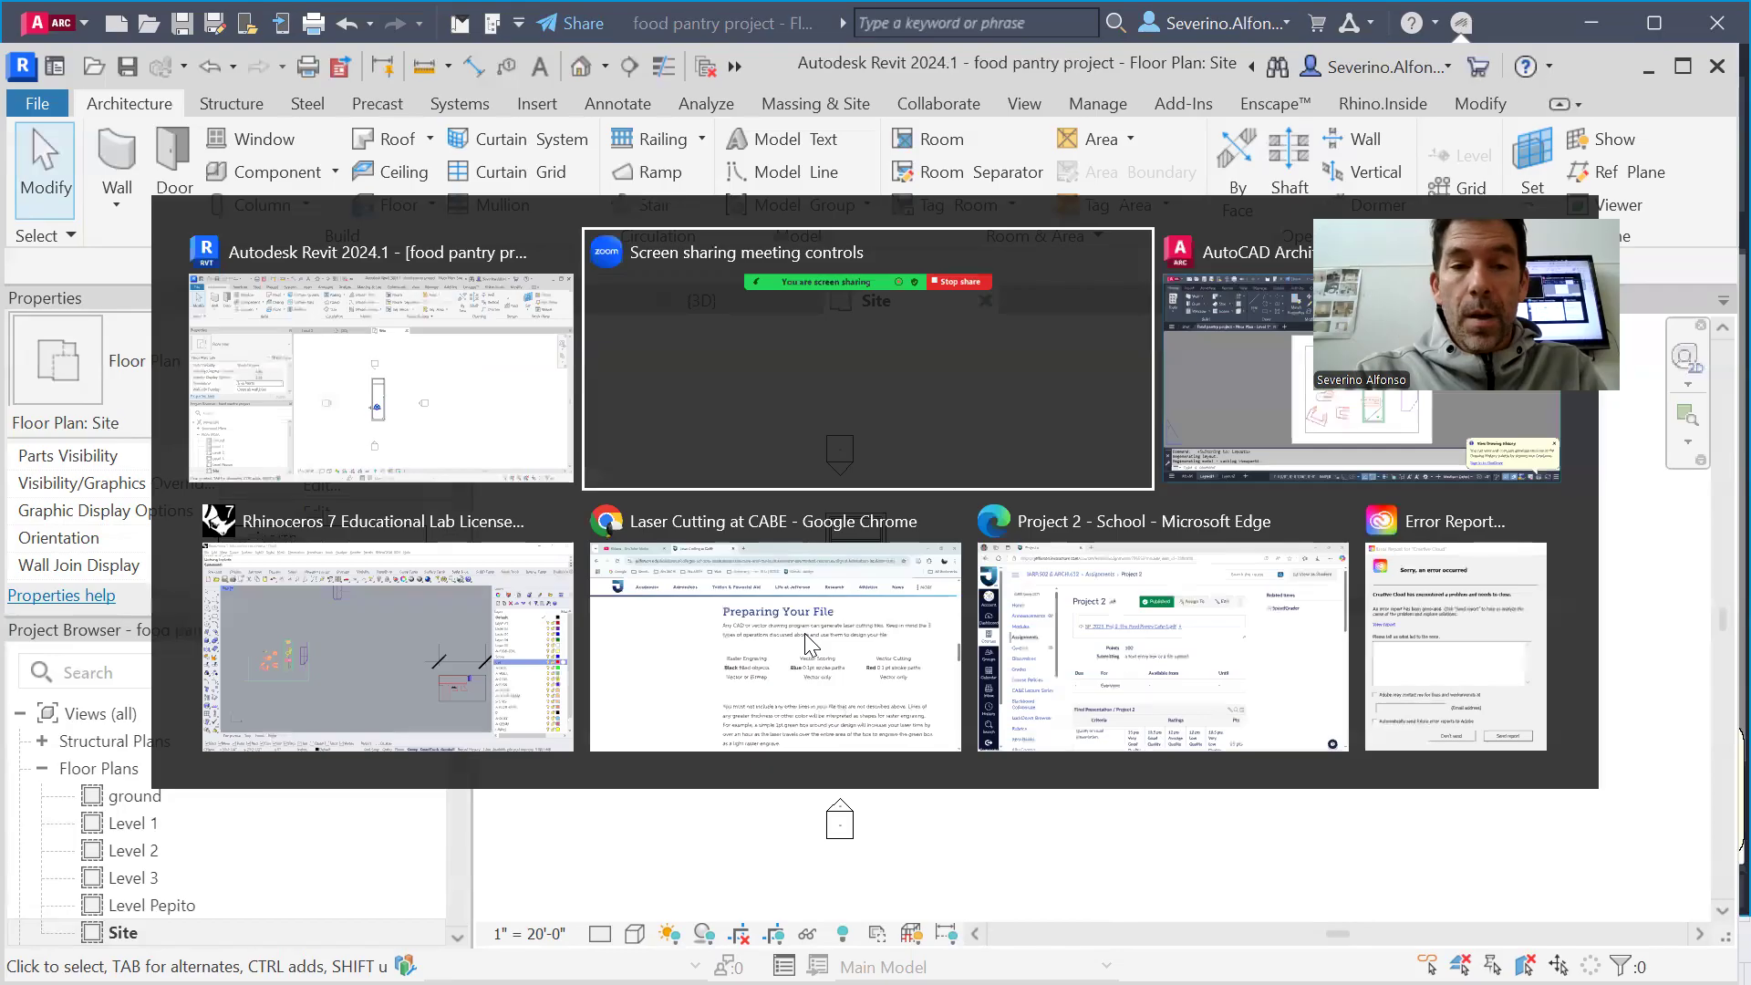
key("alt+Tab")
key("alt+Tab")
left_click(806, 645)
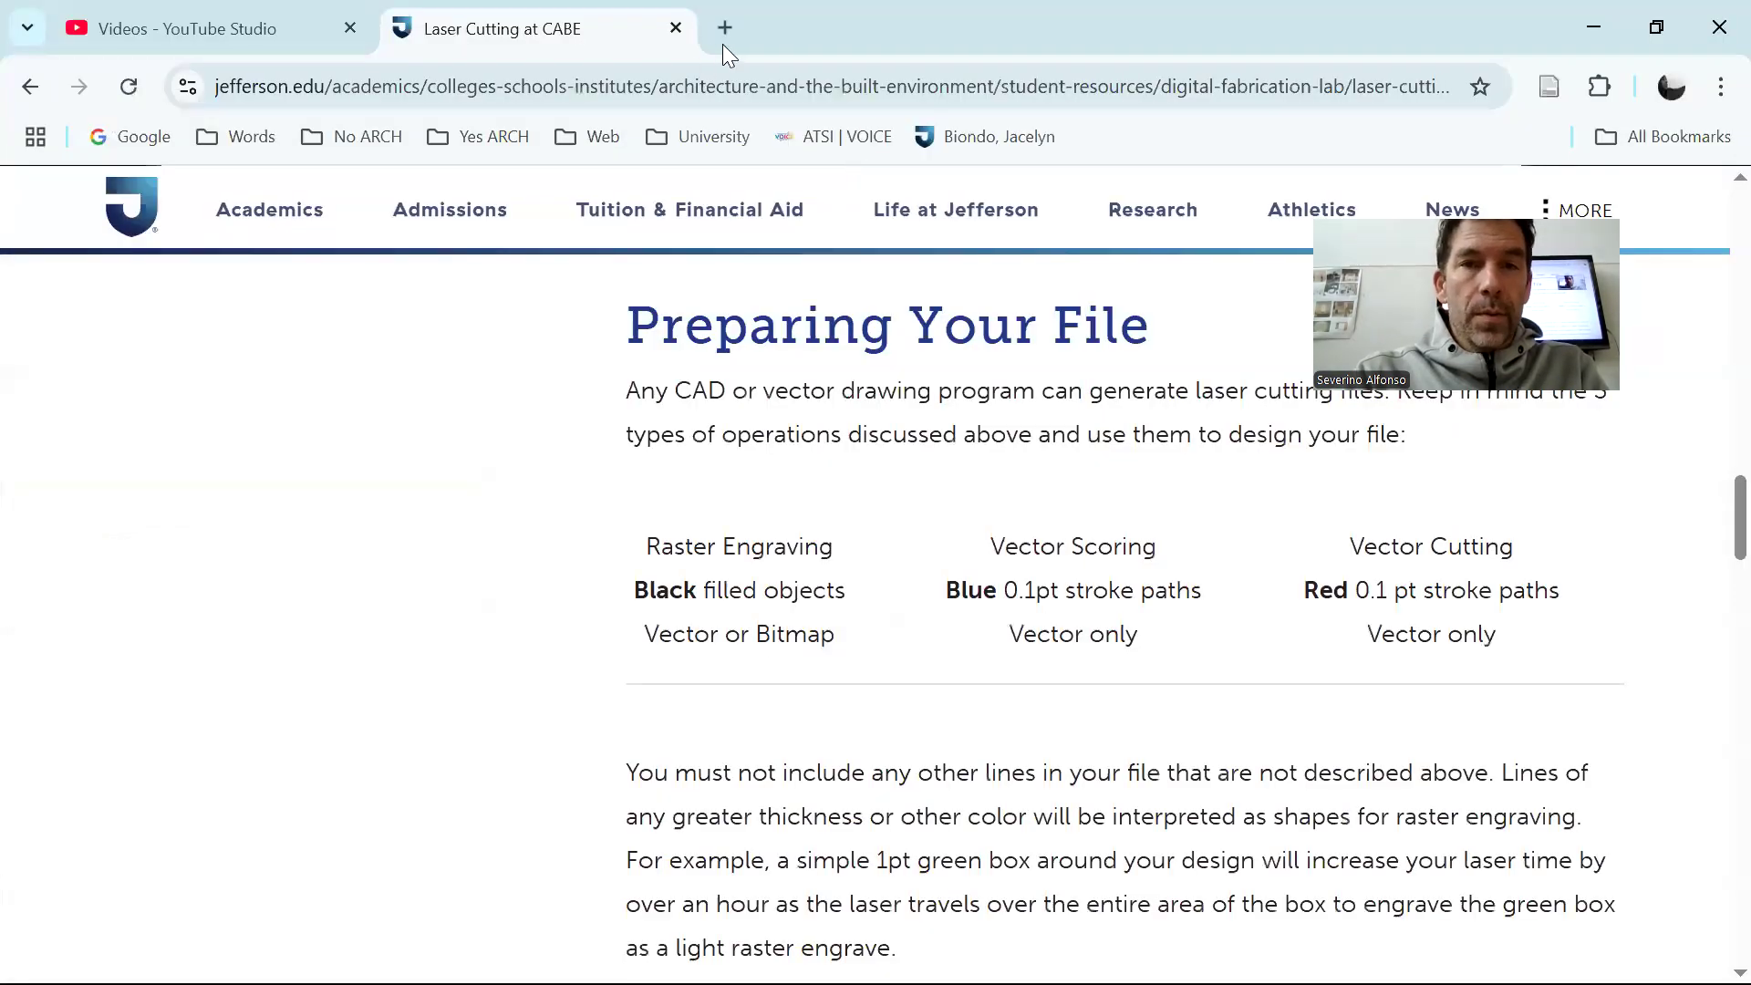
left_click(722, 40)
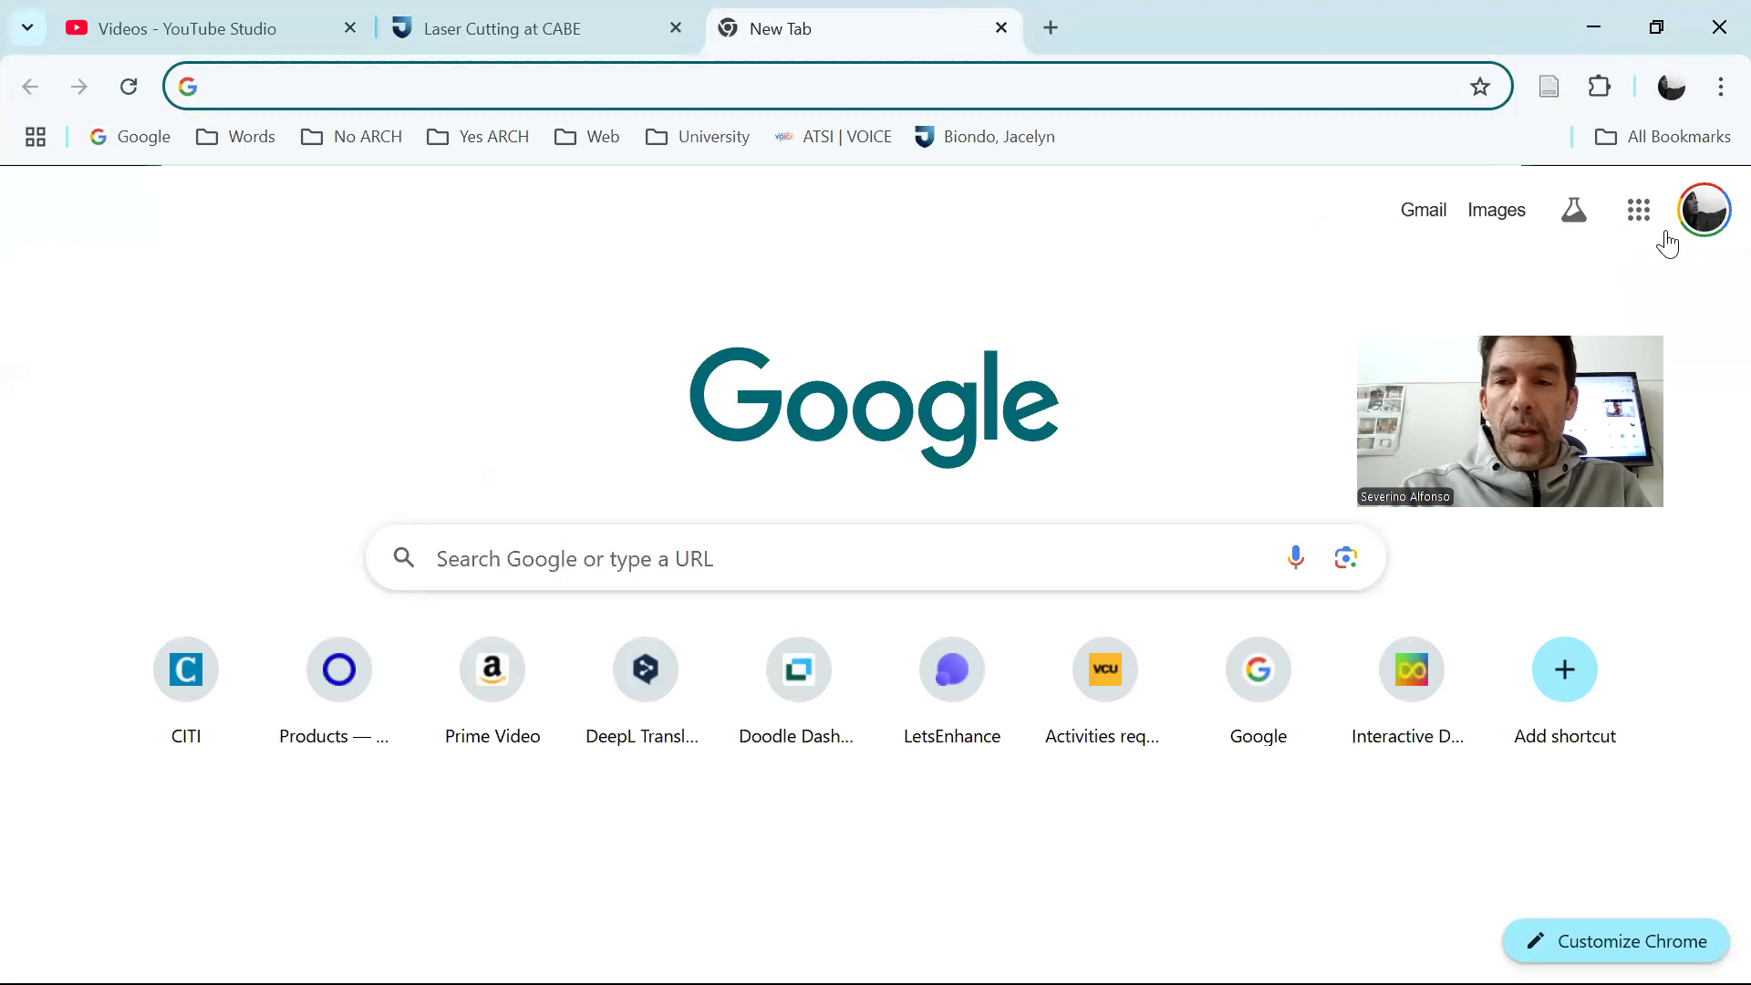
left_click(1639, 210)
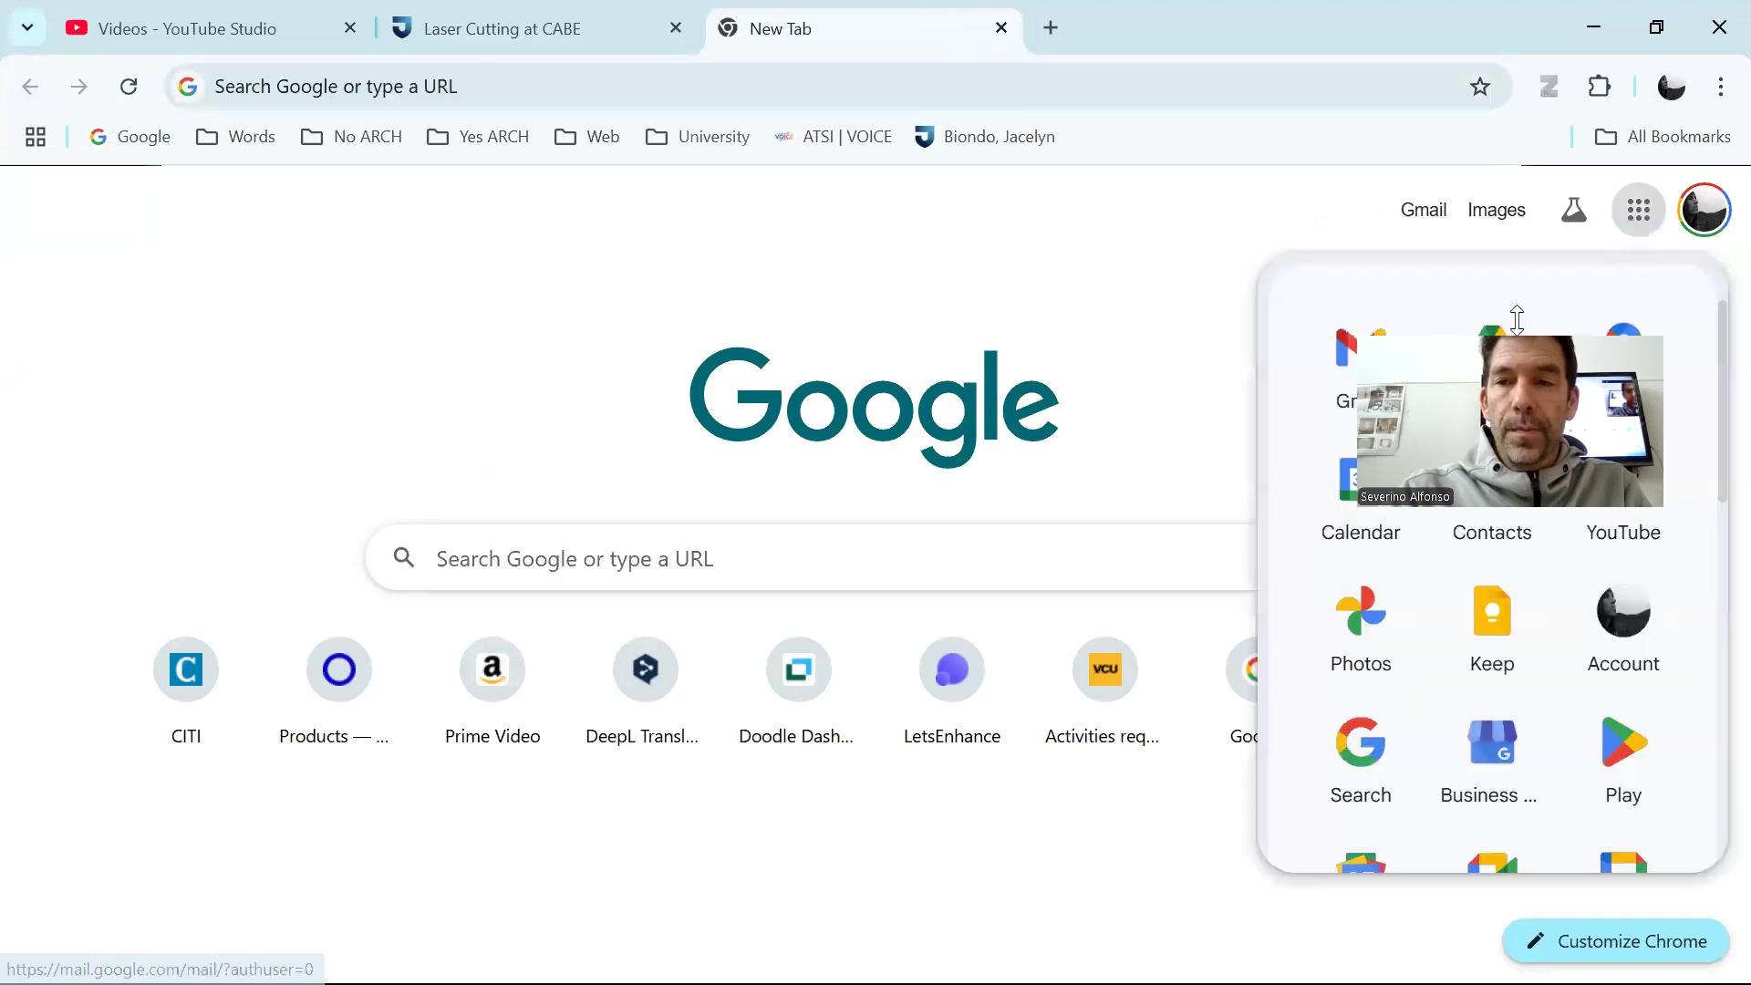
left_click_drag(1517, 319, 1365, 11)
left_click(1605, 331)
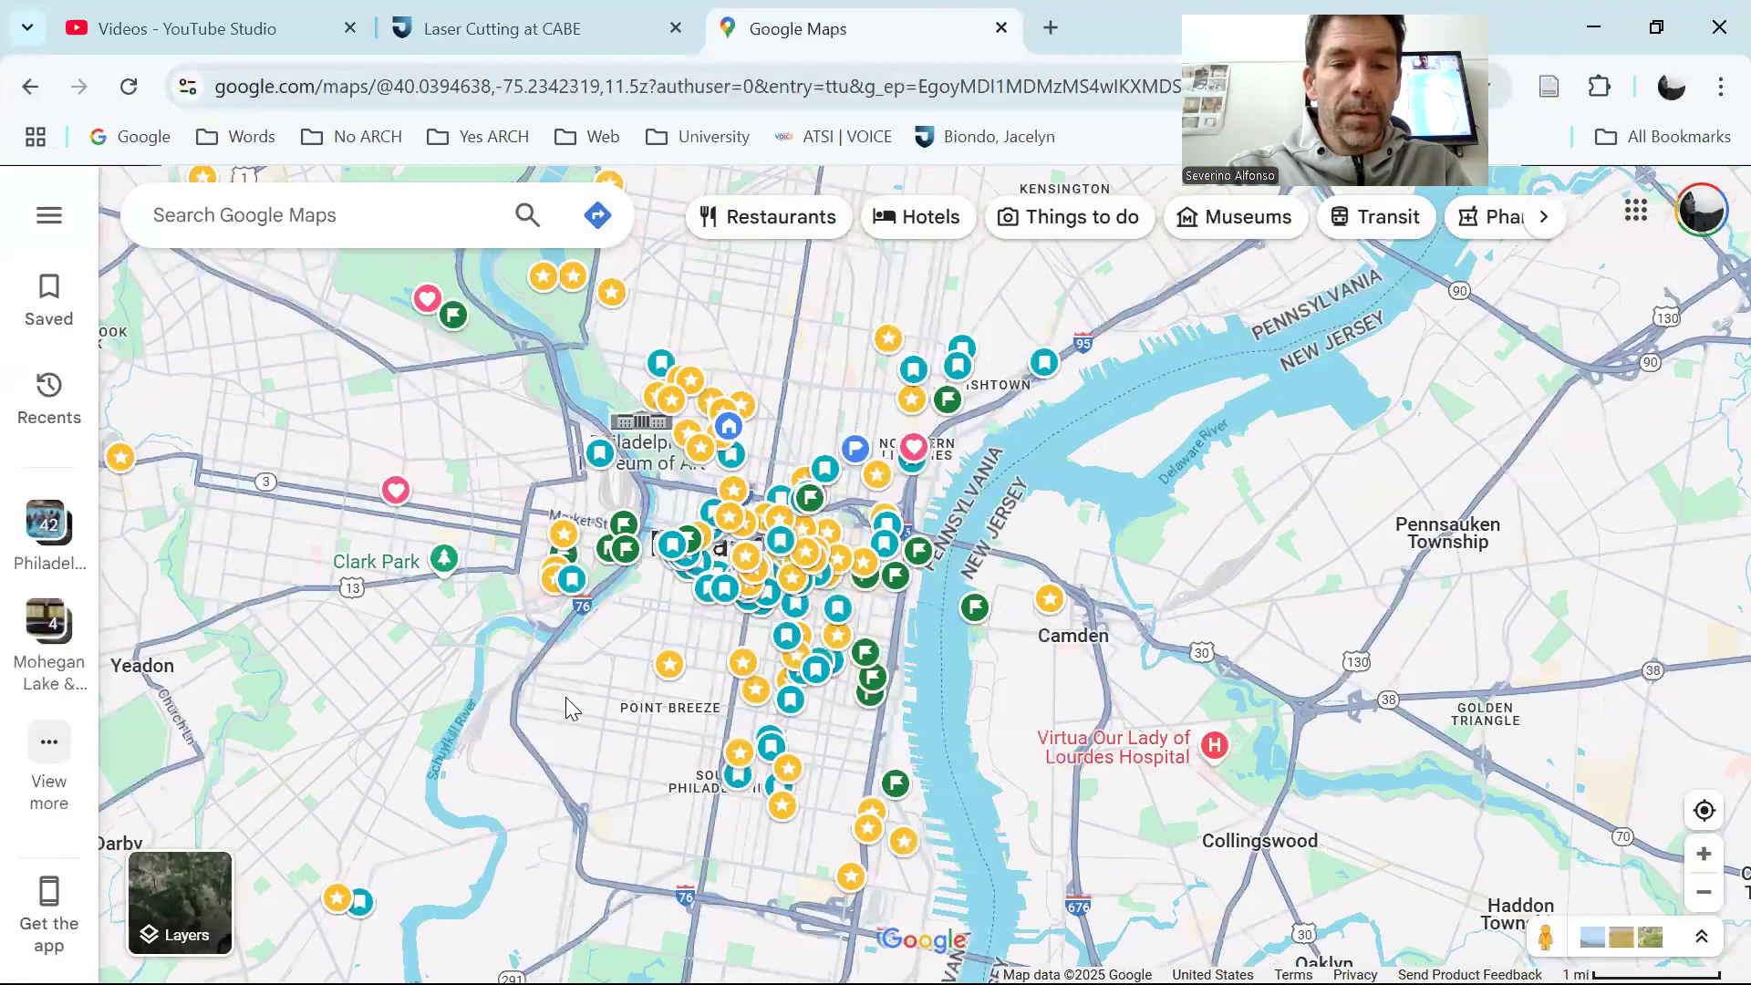
Locate the site at the intersection of S 20th St and Federal St, framing the surrounding blocks
scroll(593, 643, "up", 10)
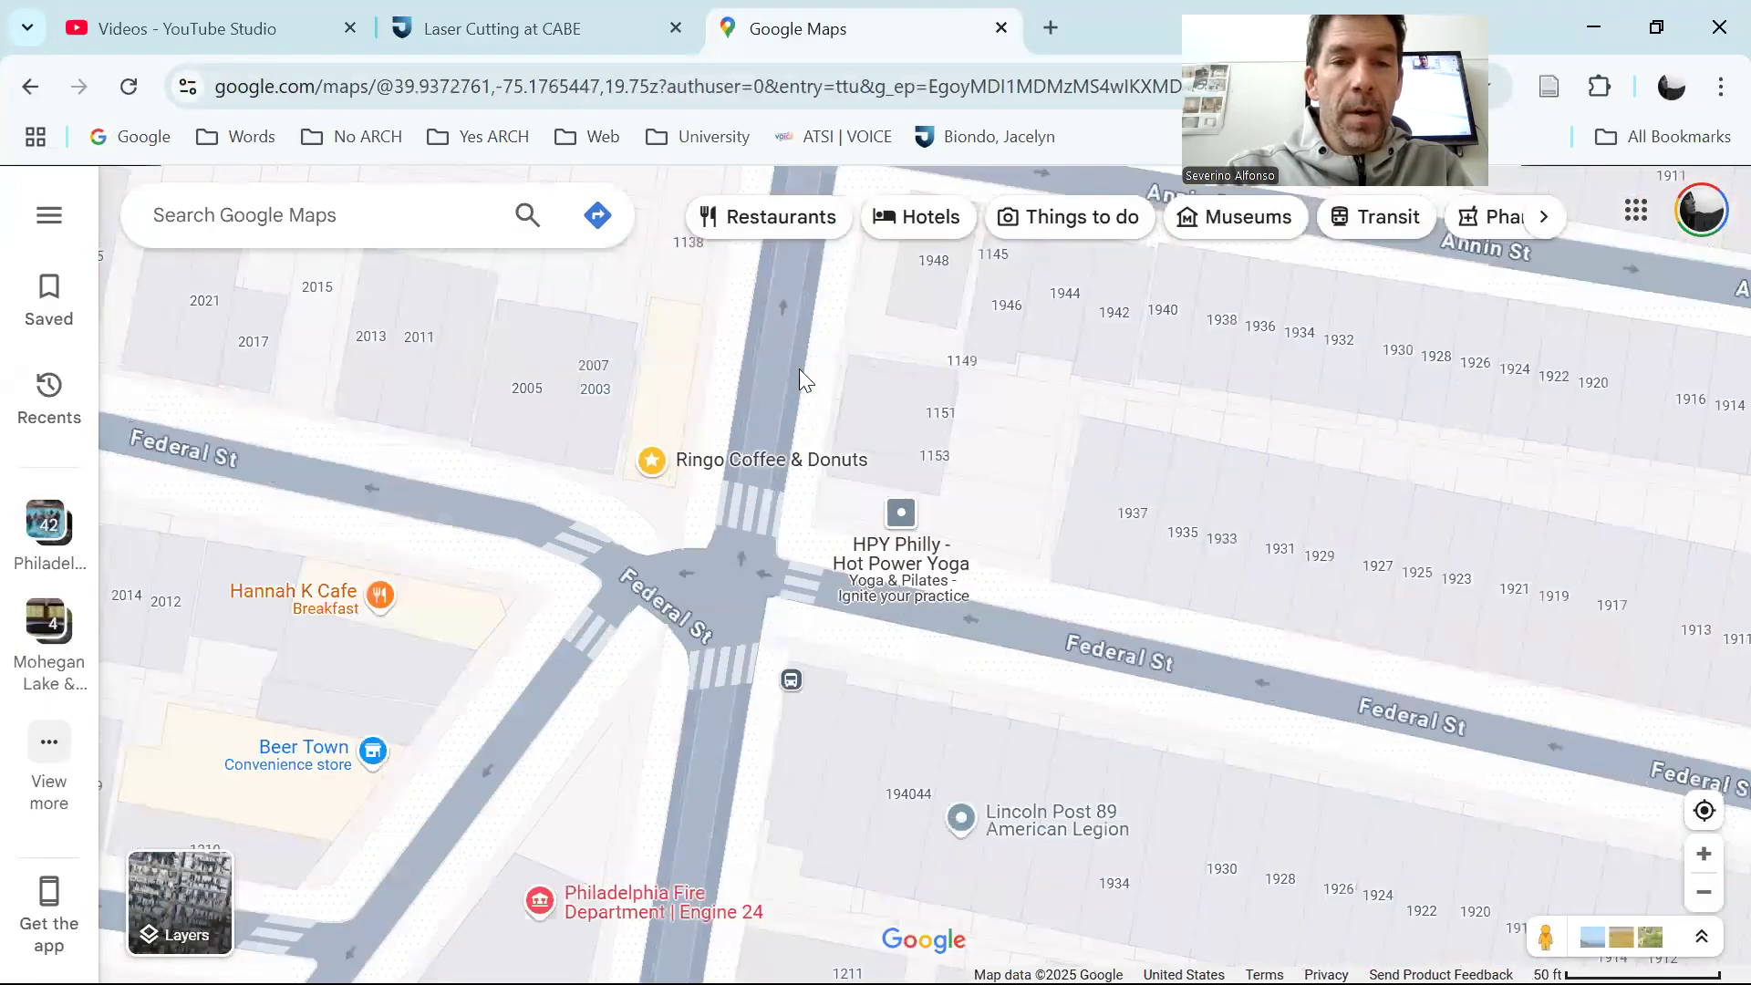
left_click_drag(932, 373, 1106, 492)
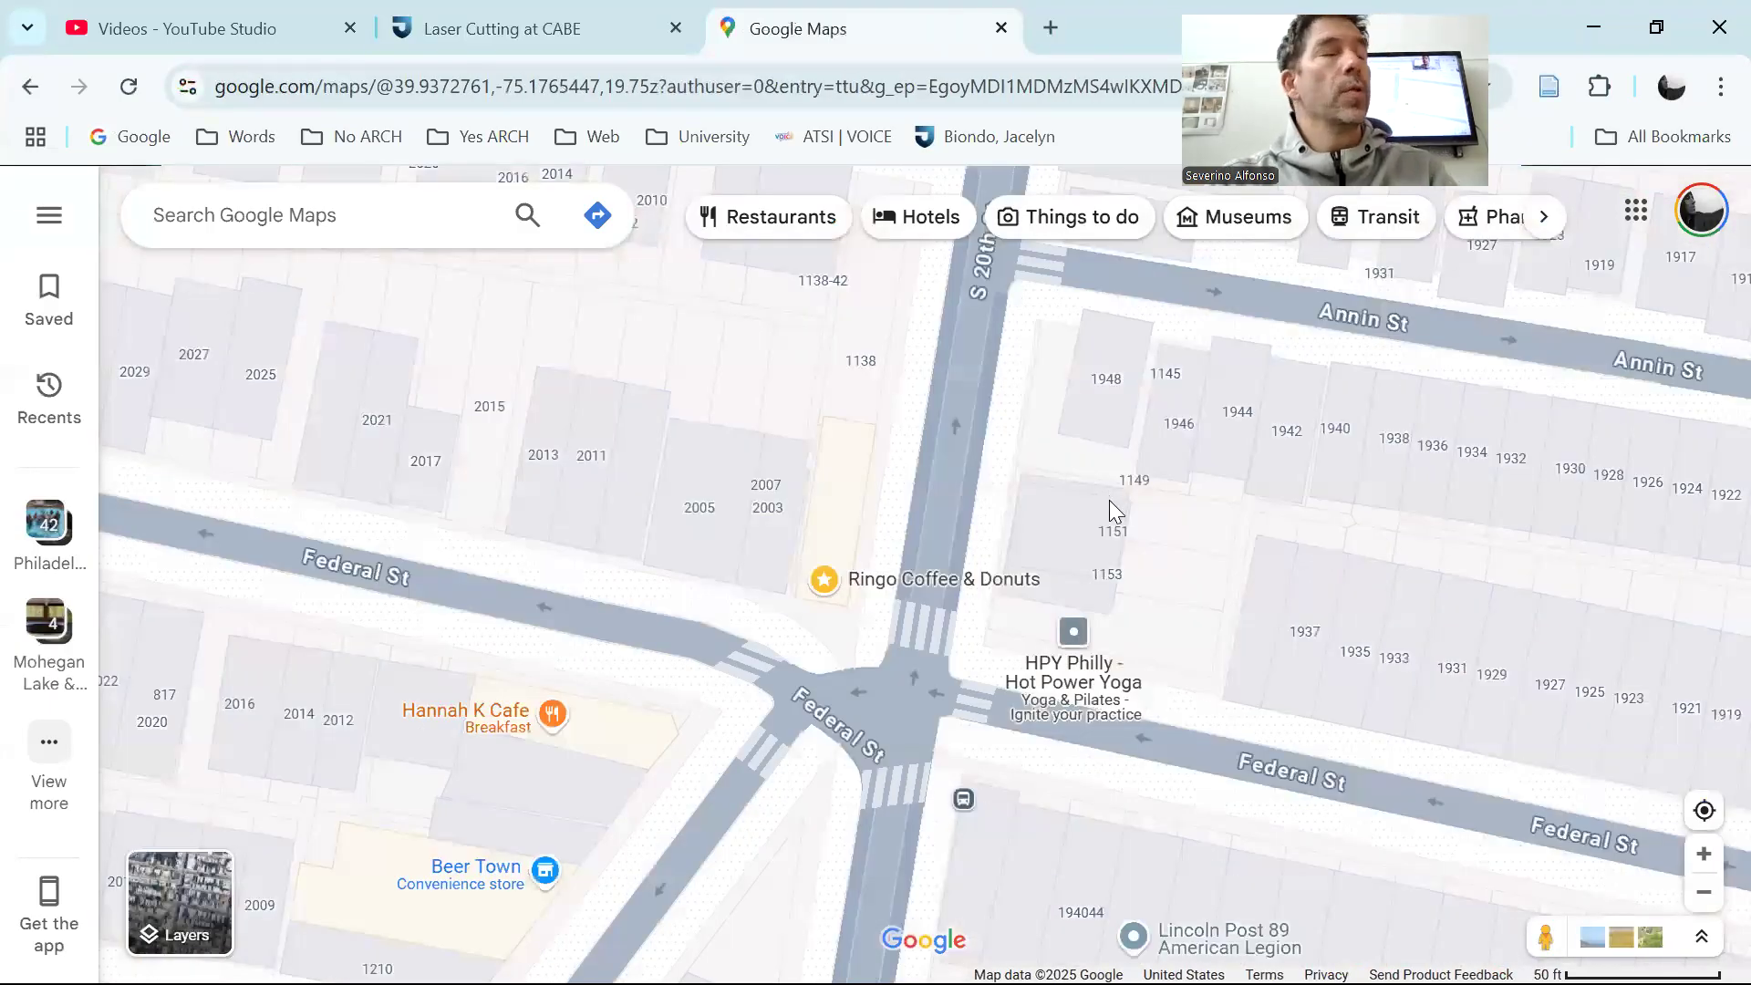
scroll(1109, 500, "down", 1)
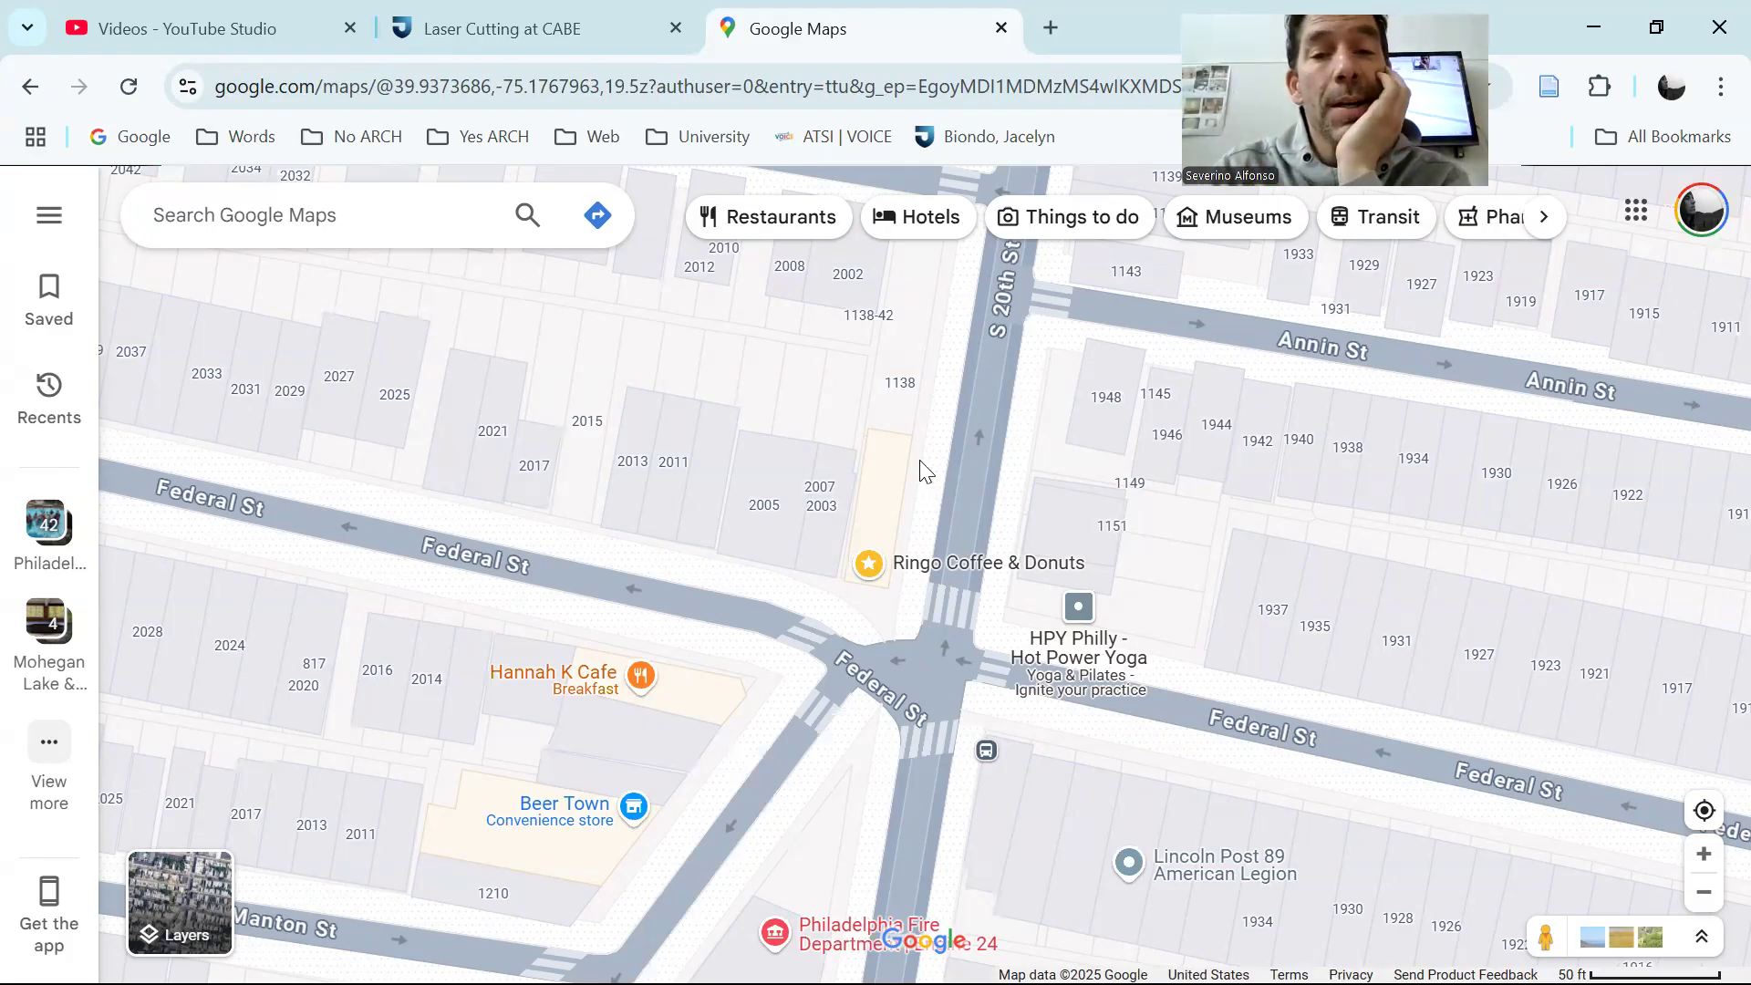
scroll(920, 465, "up", 1)
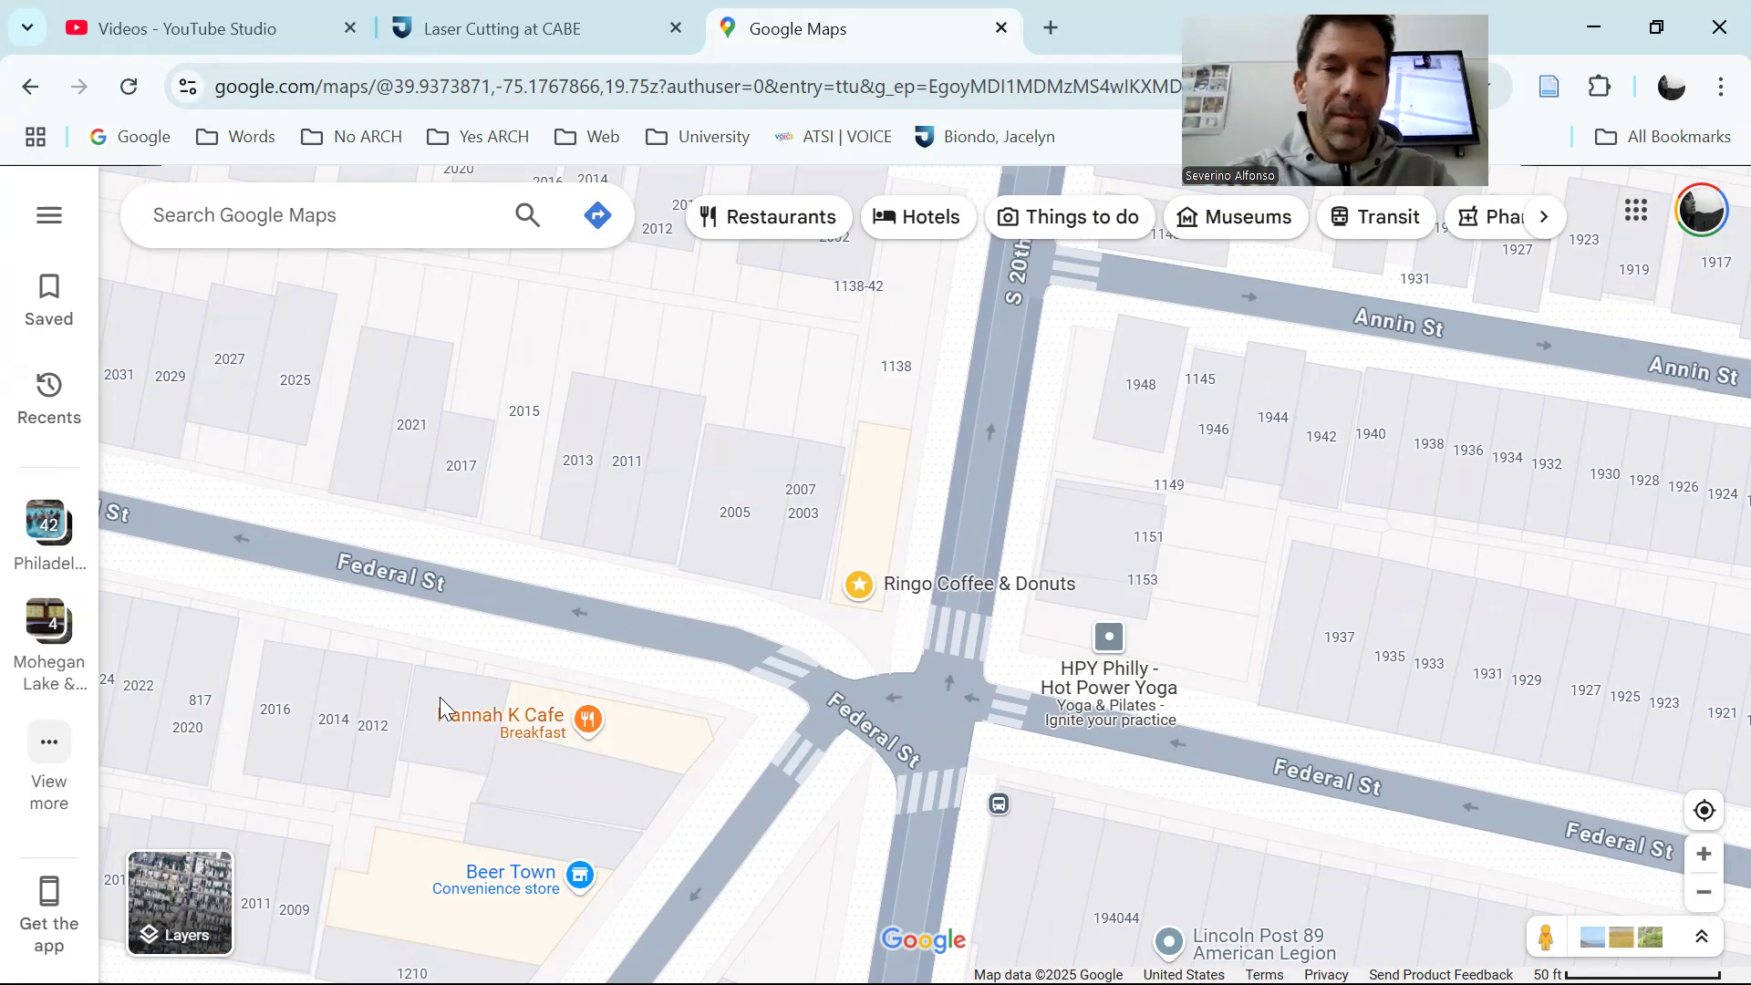
Capture the map area around the S 20th St and Federal St intersection with the Snipping Tool
key("super")
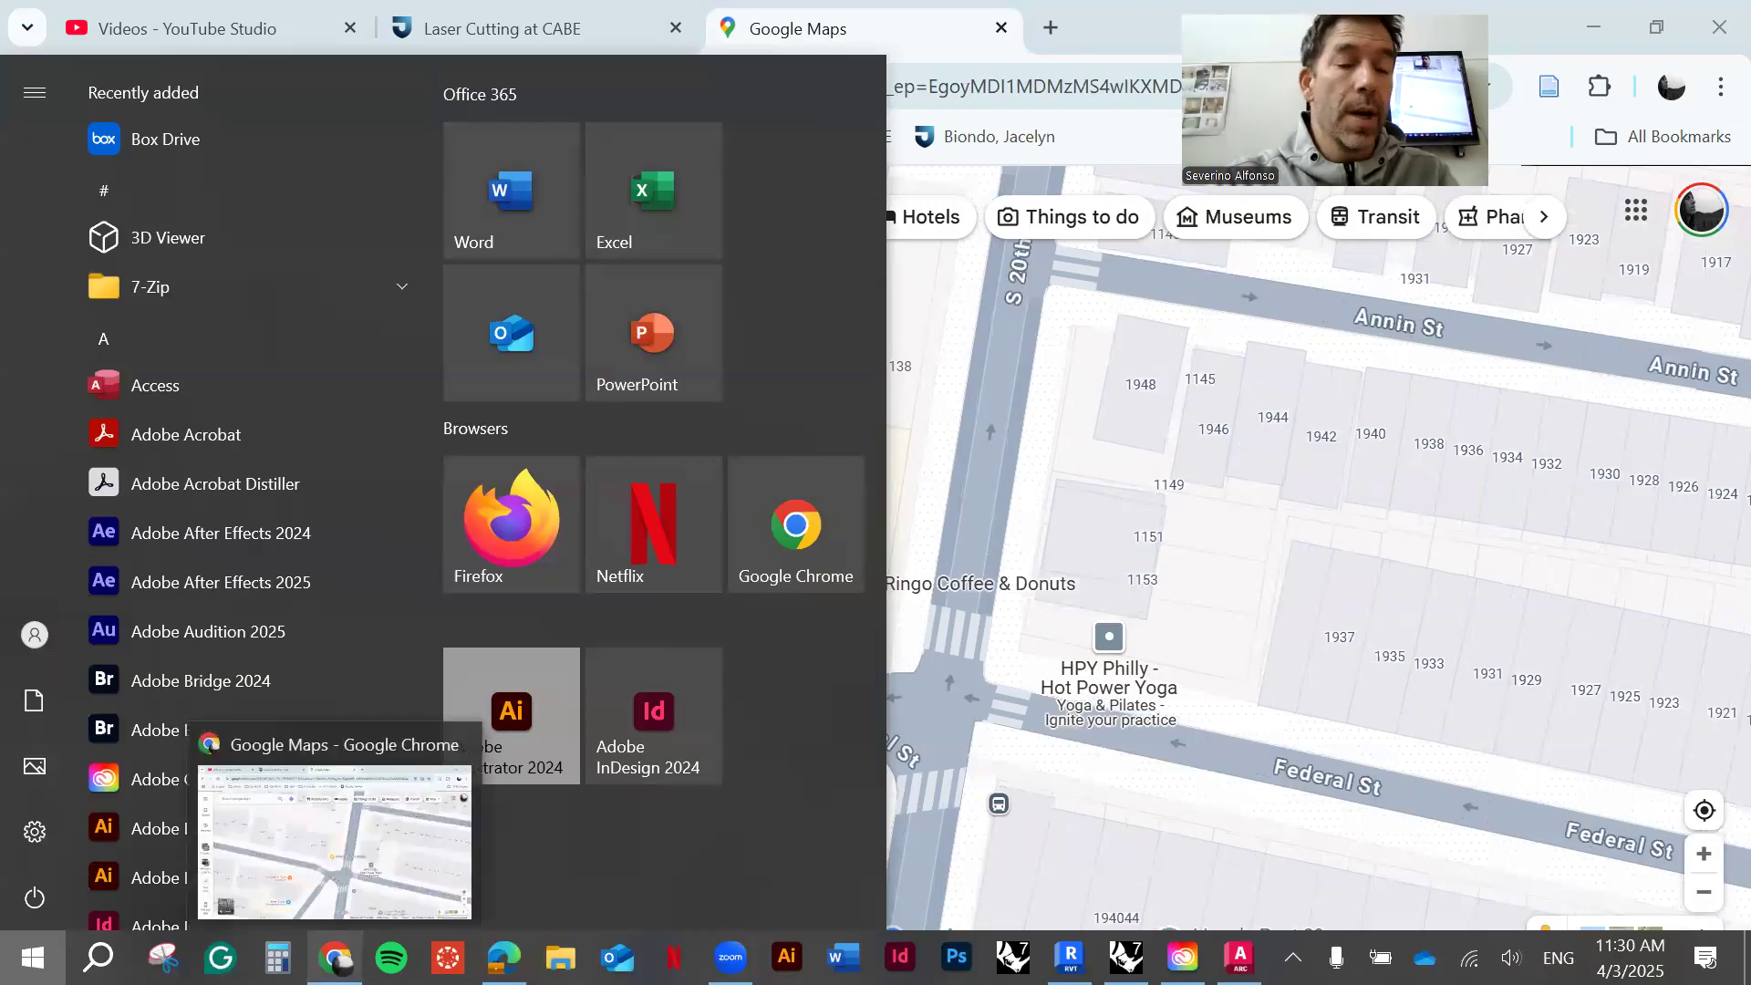
left_click(163, 957)
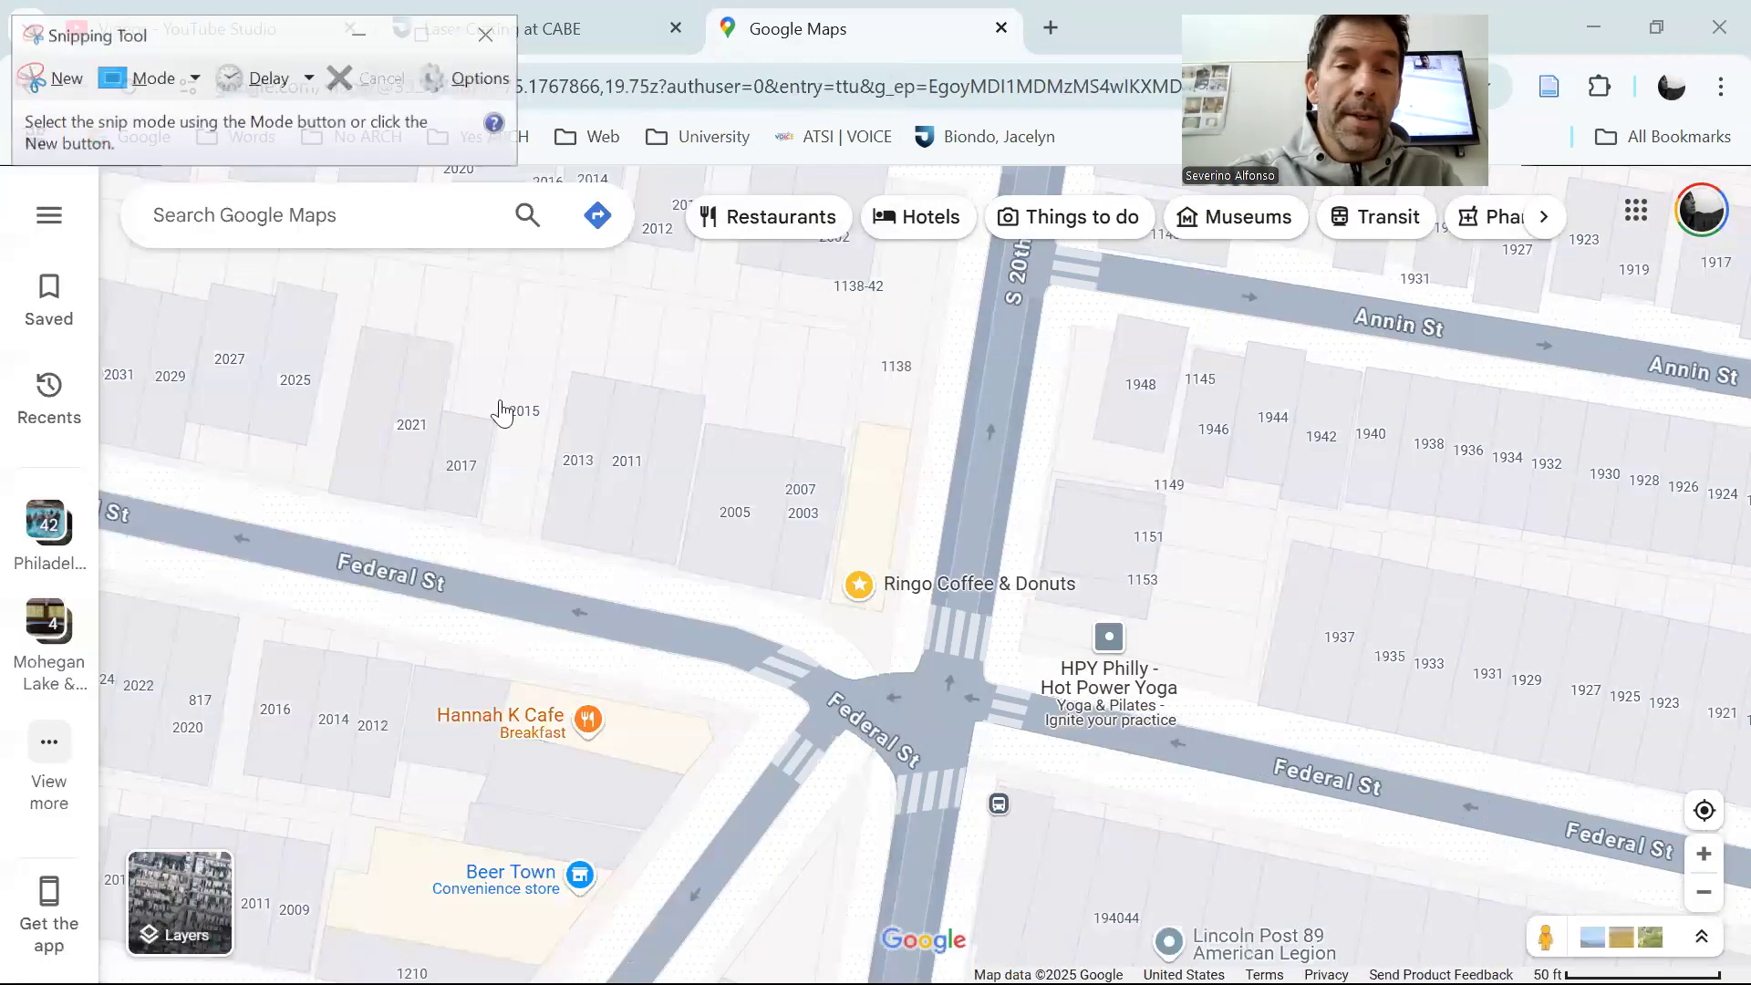
key("ctrl+n")
left_click_drag(461, 270, 1428, 915)
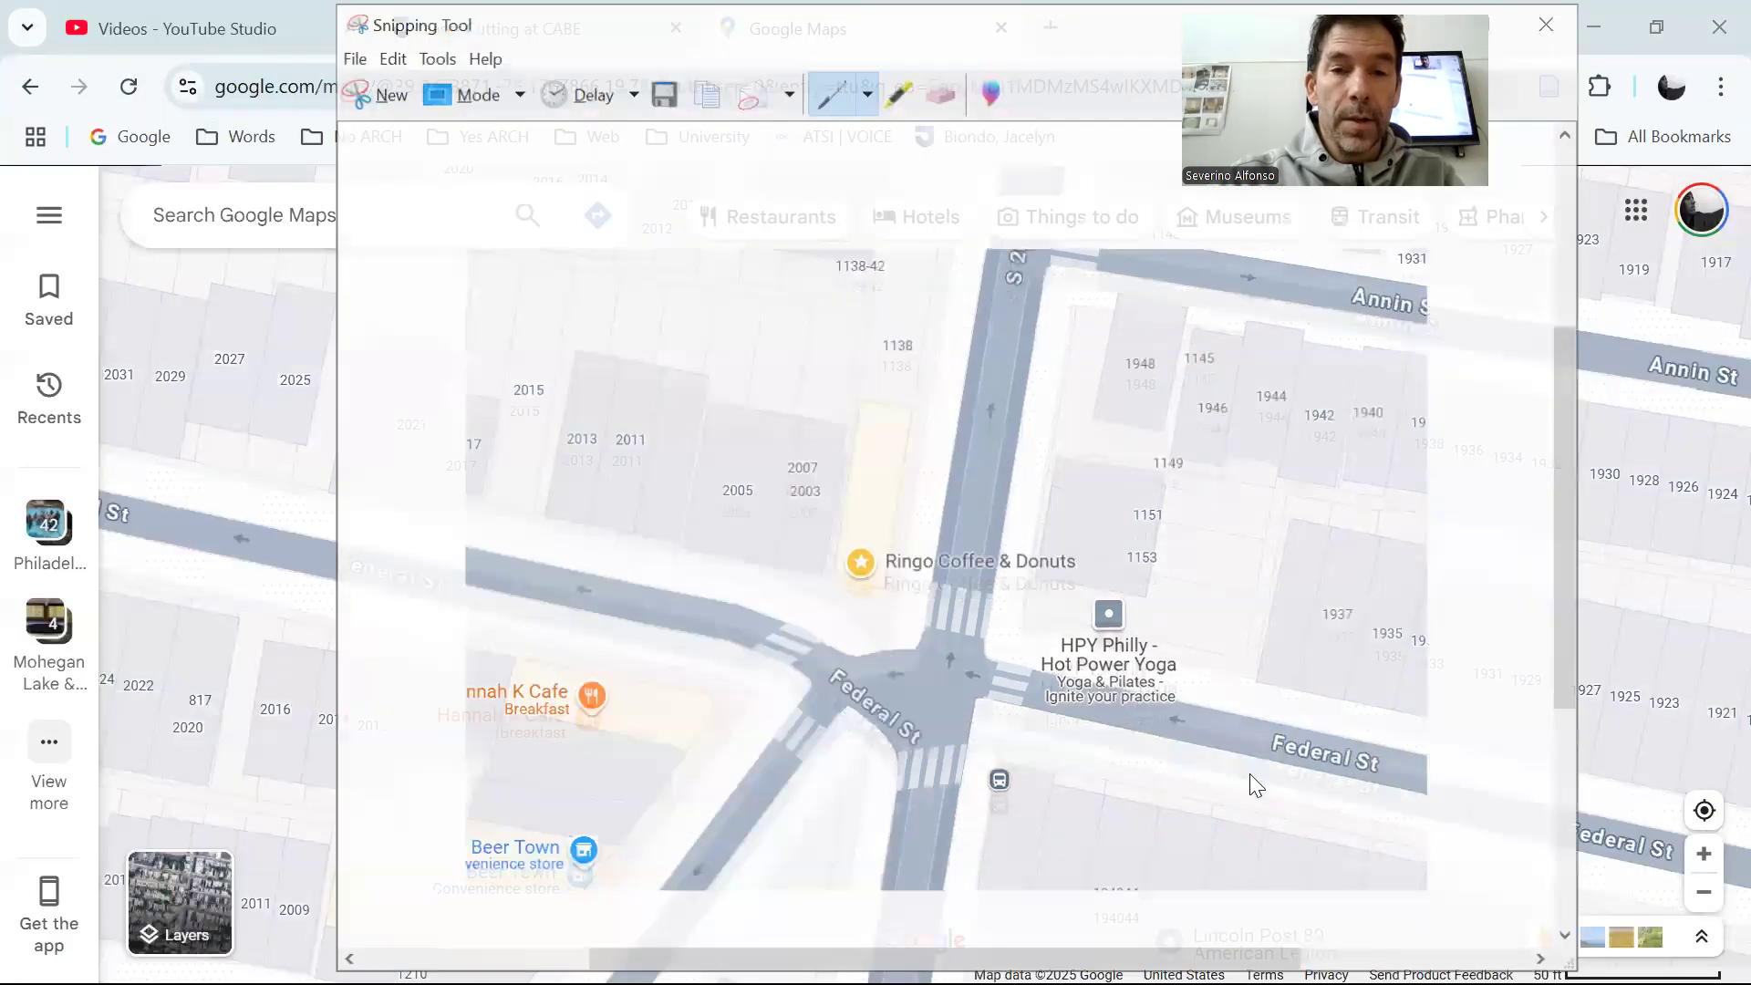
Save the map capture to the OneDrive Desktop as a JPEG file named North
key("ctrl+s")
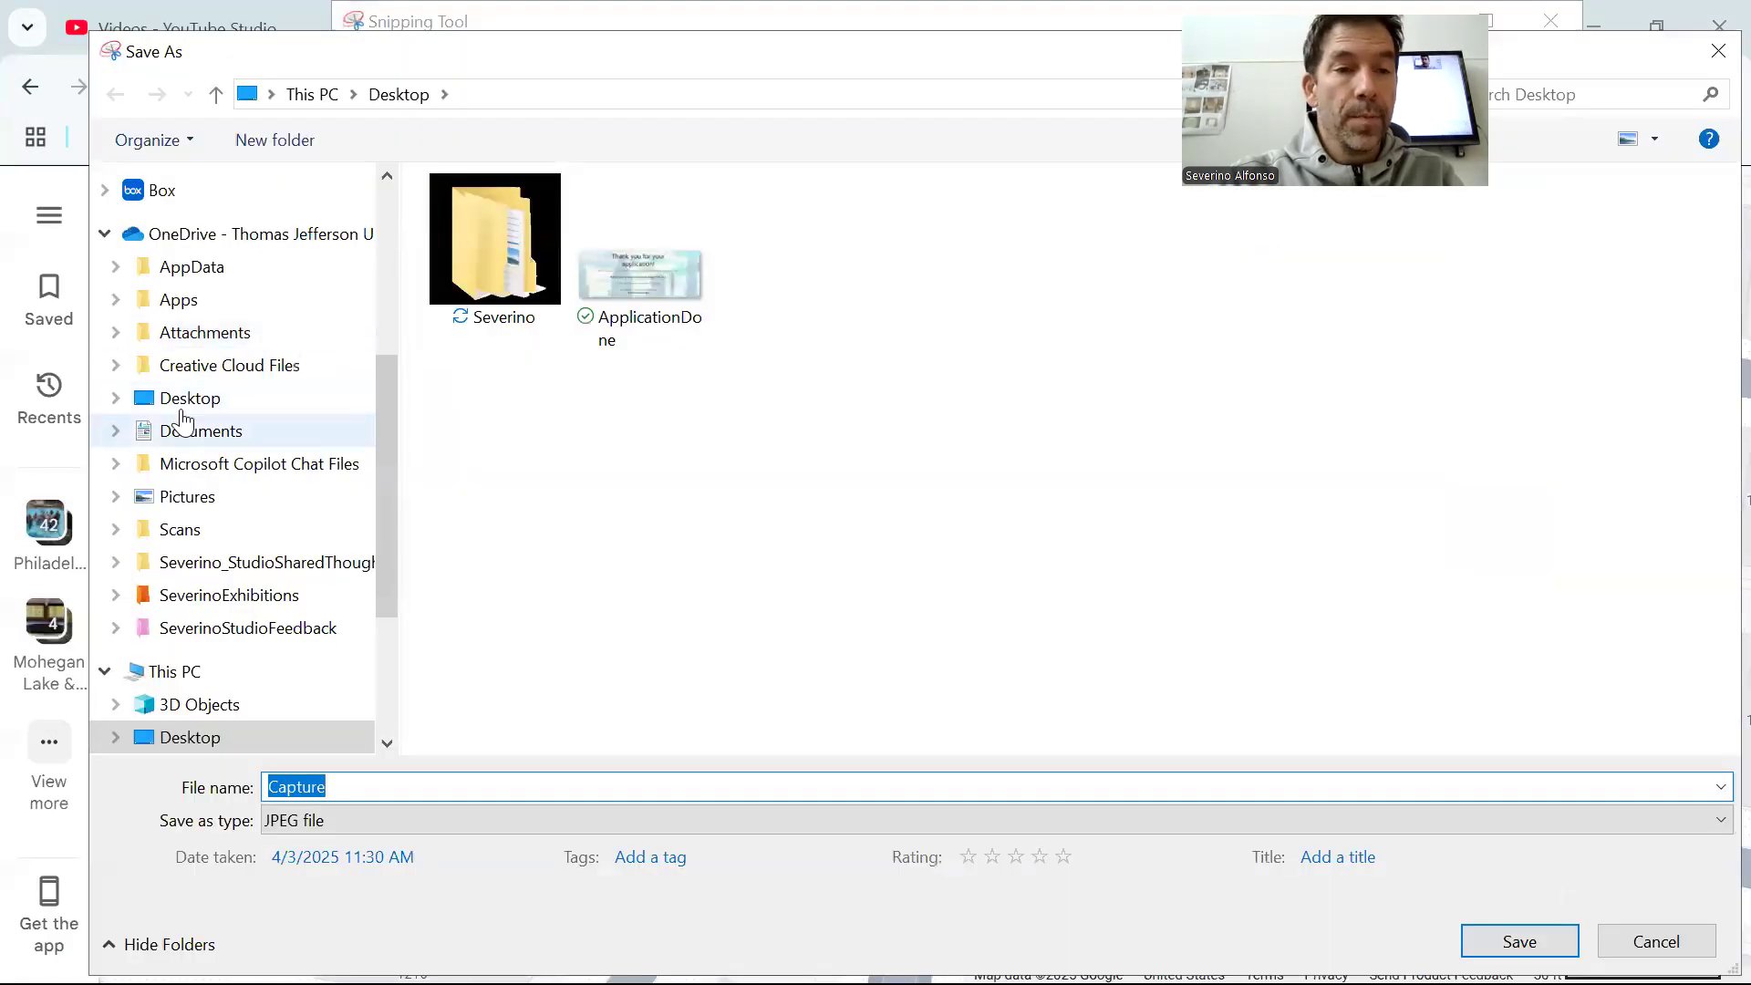
left_click(179, 402)
left_click(427, 792)
type("North")
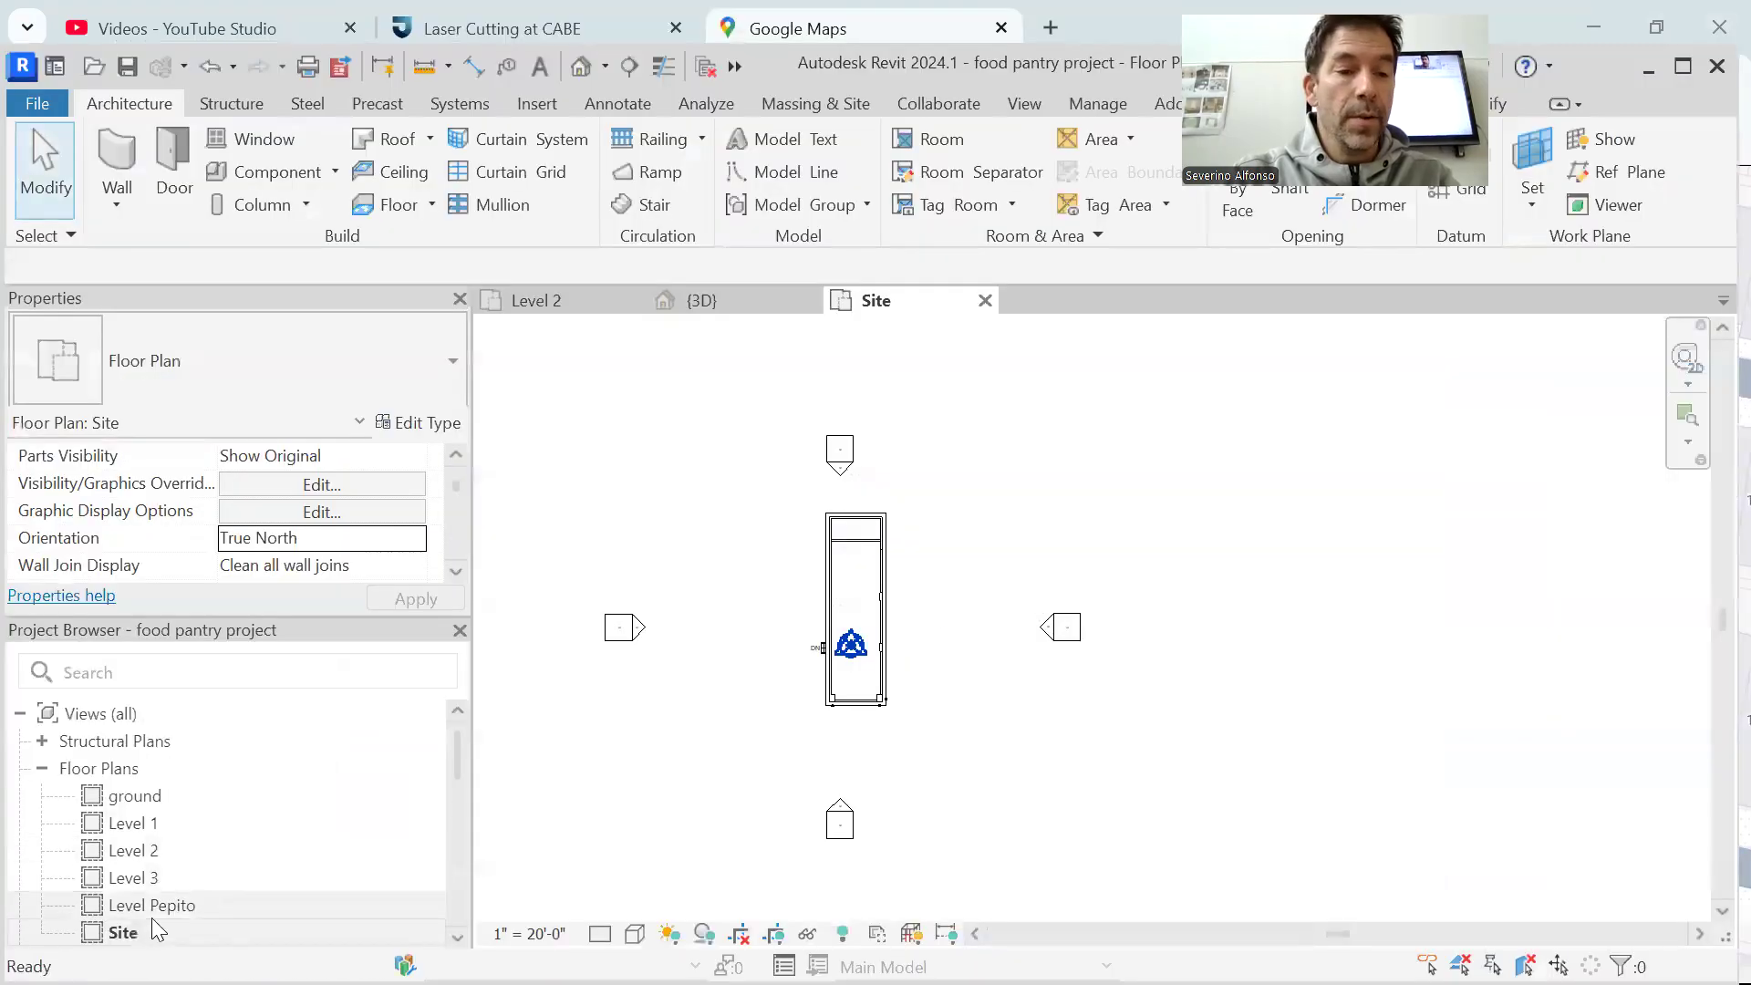
Import the North.JPG image from the Desktop into the Revit Site plan and place it east of the building and its elevation markers
left_click(537, 104)
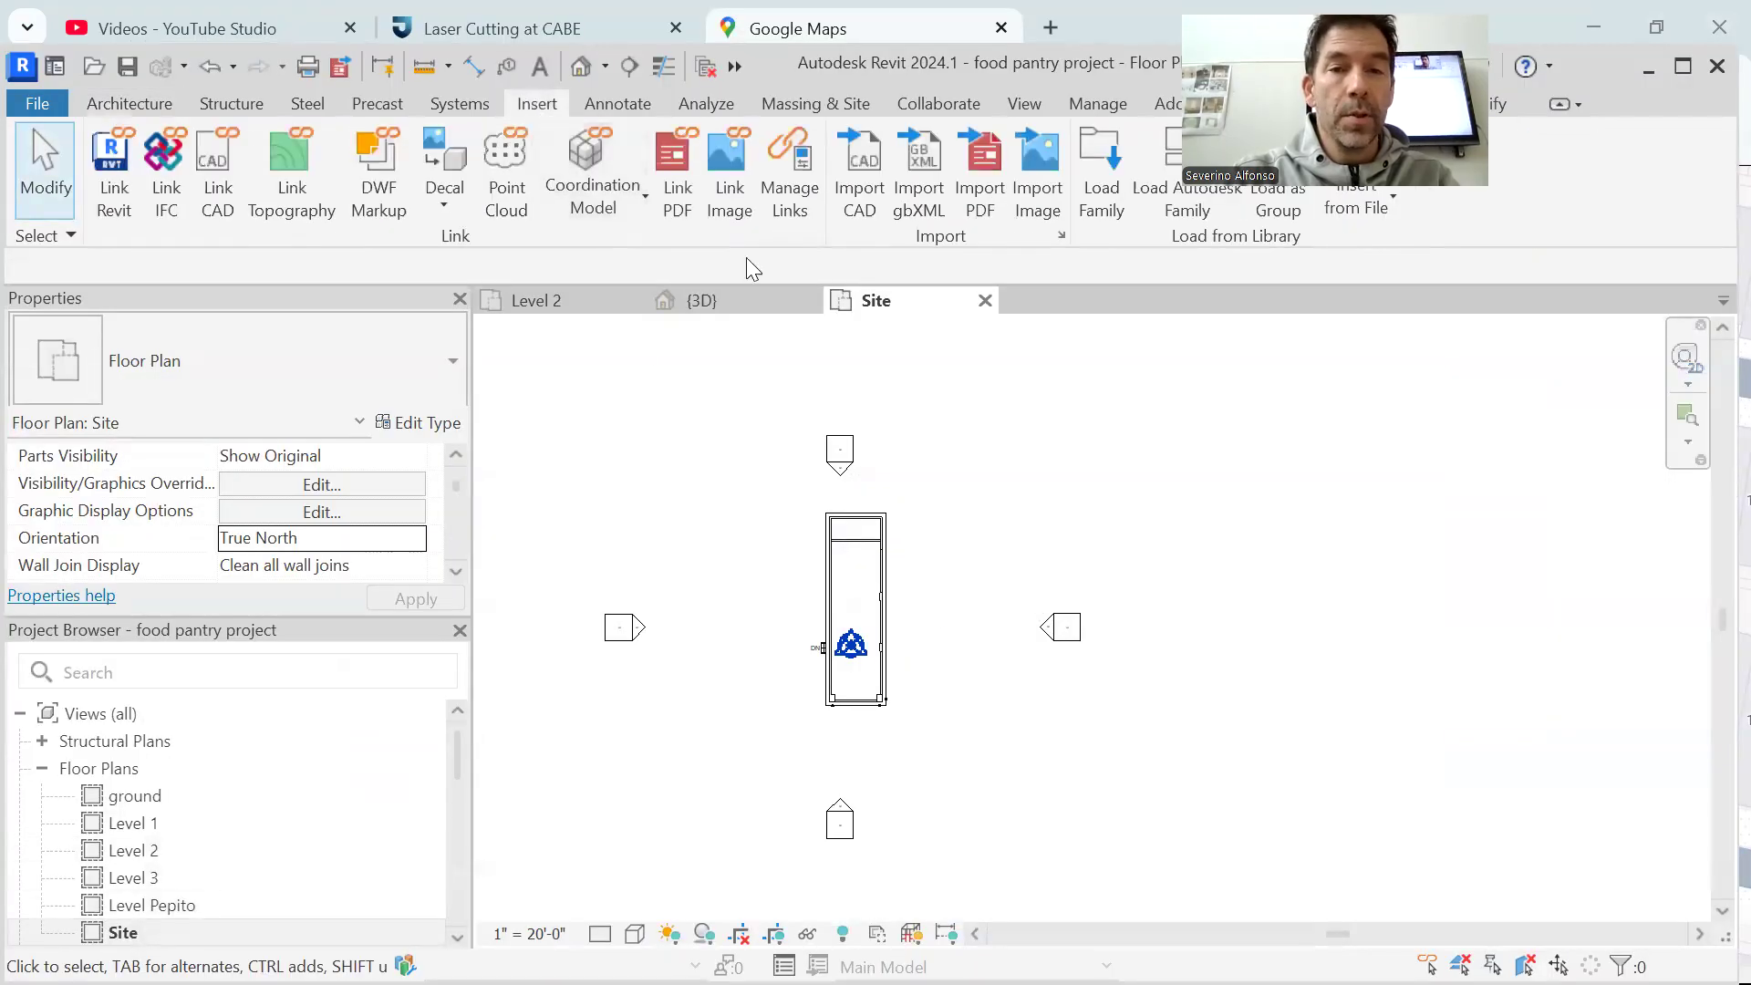
left_click(1043, 187)
left_click(256, 522)
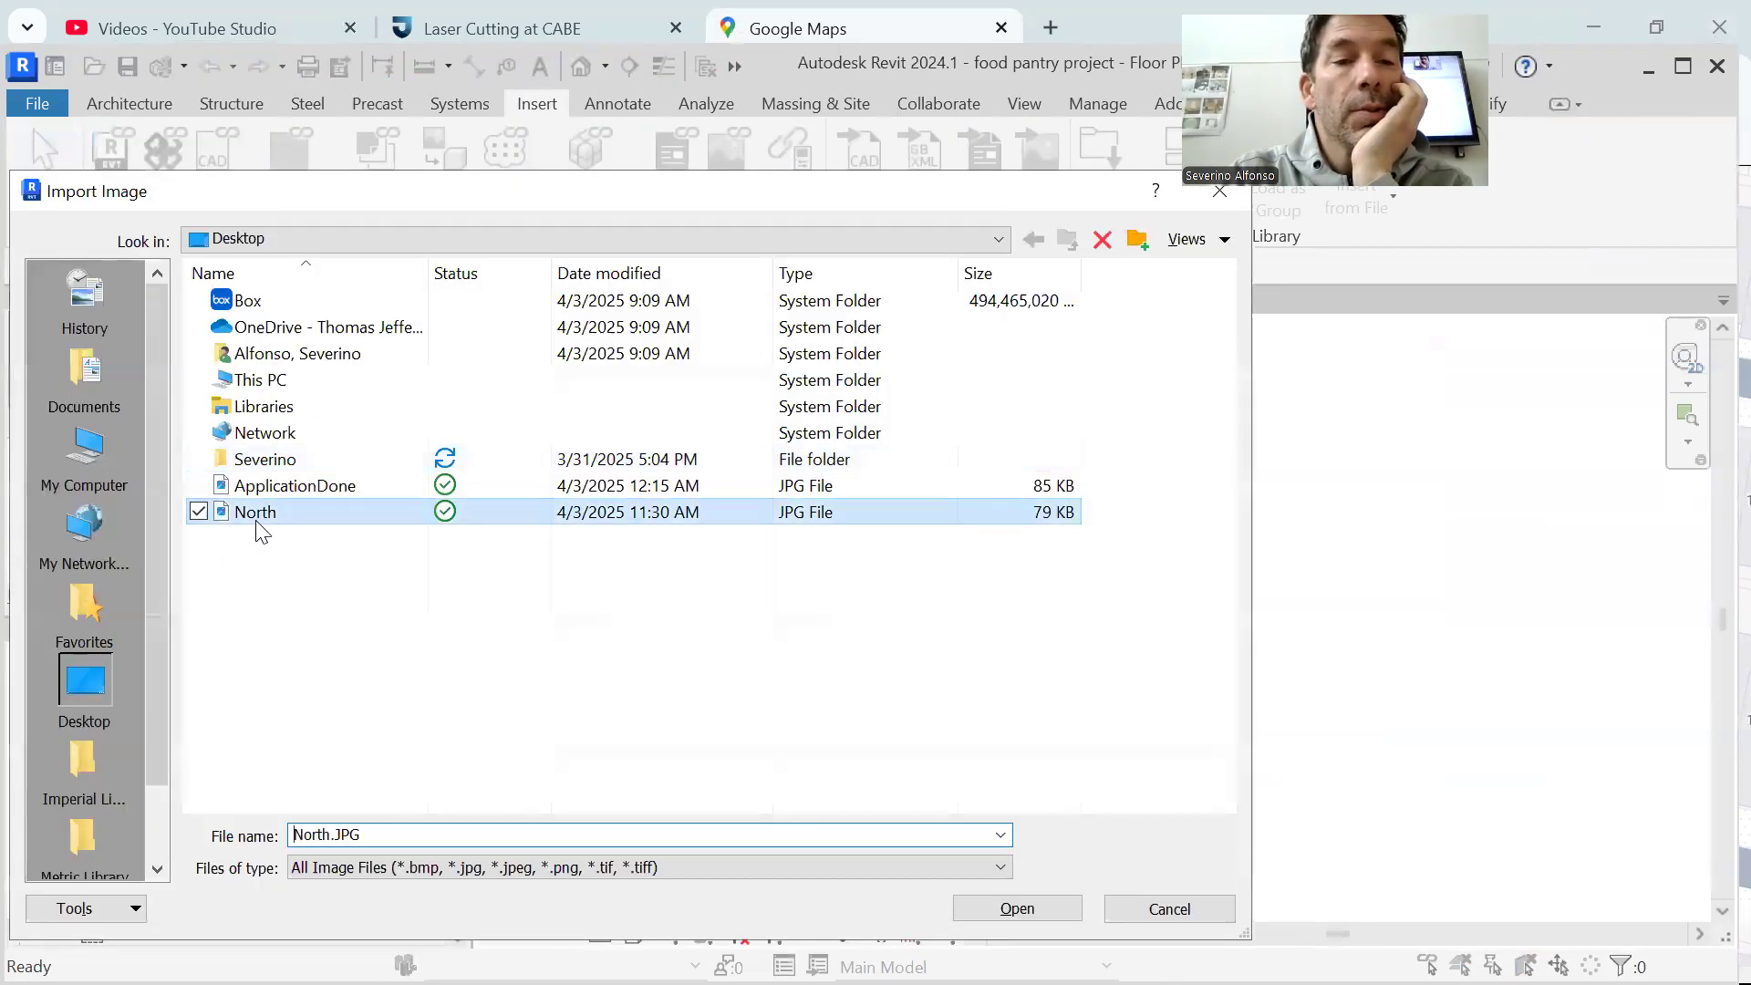
left_click(1008, 907)
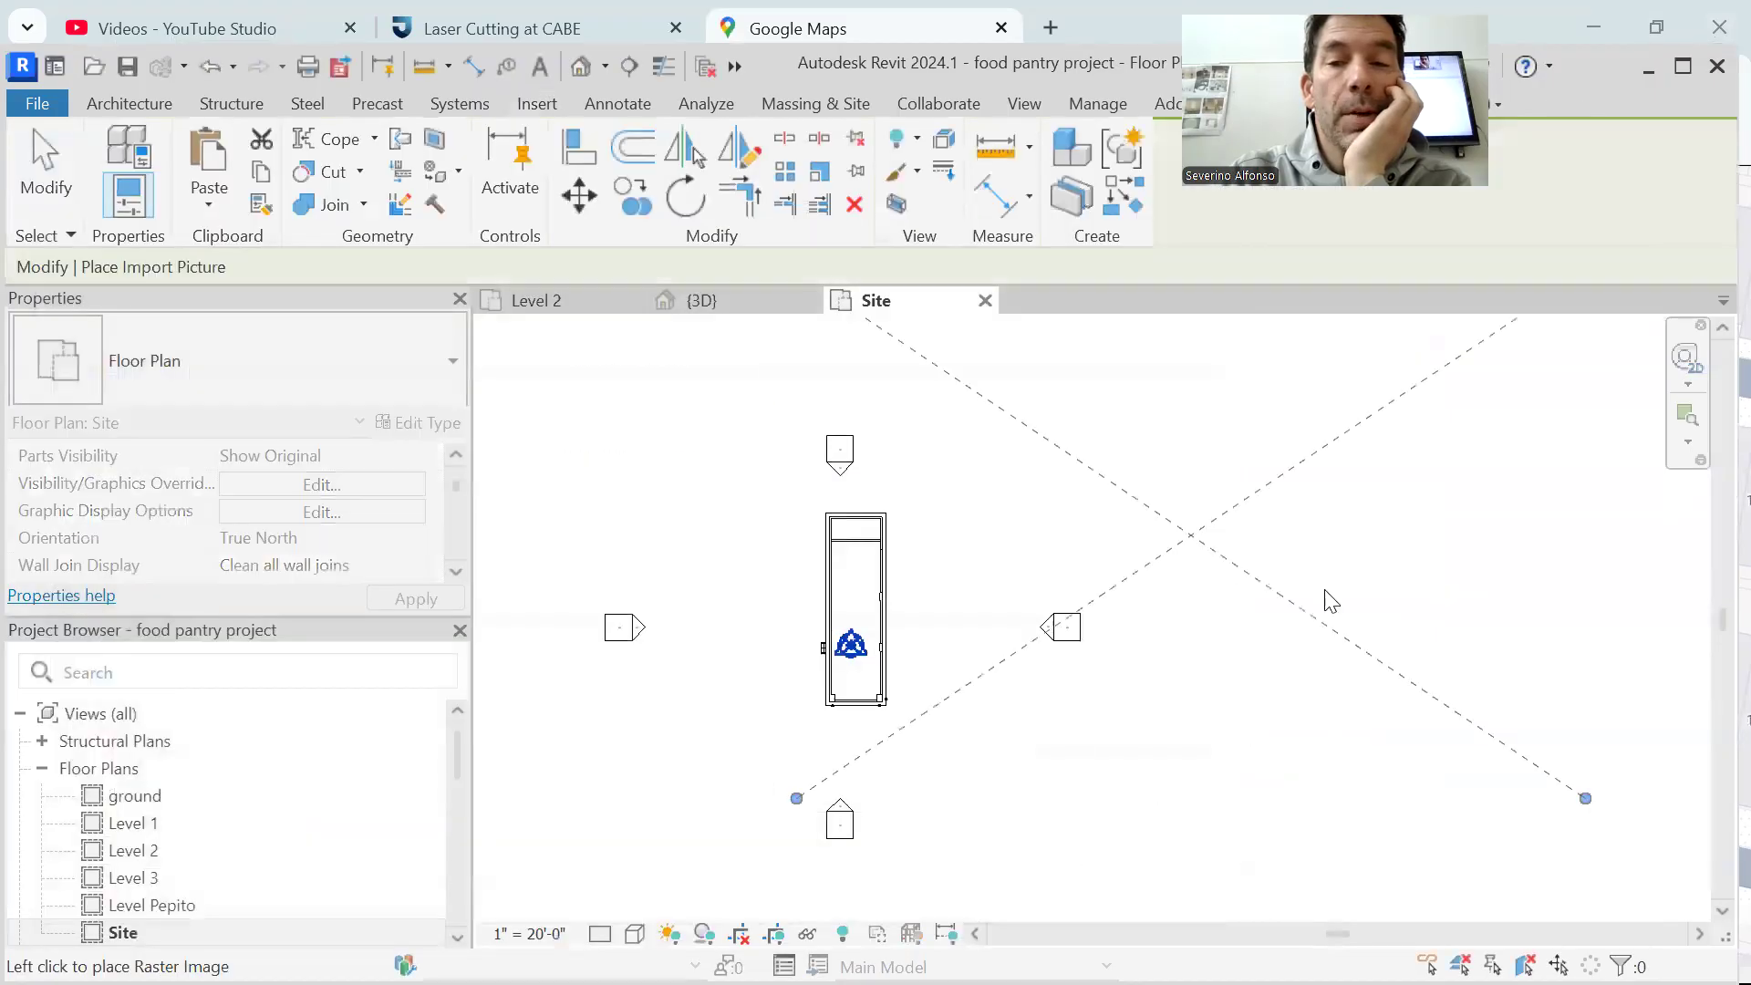
scroll(1332, 602, "down", 2)
left_click(1446, 638)
left_click(782, 730)
middle_click_drag(820, 724, 654, 679)
left_click(1315, 609)
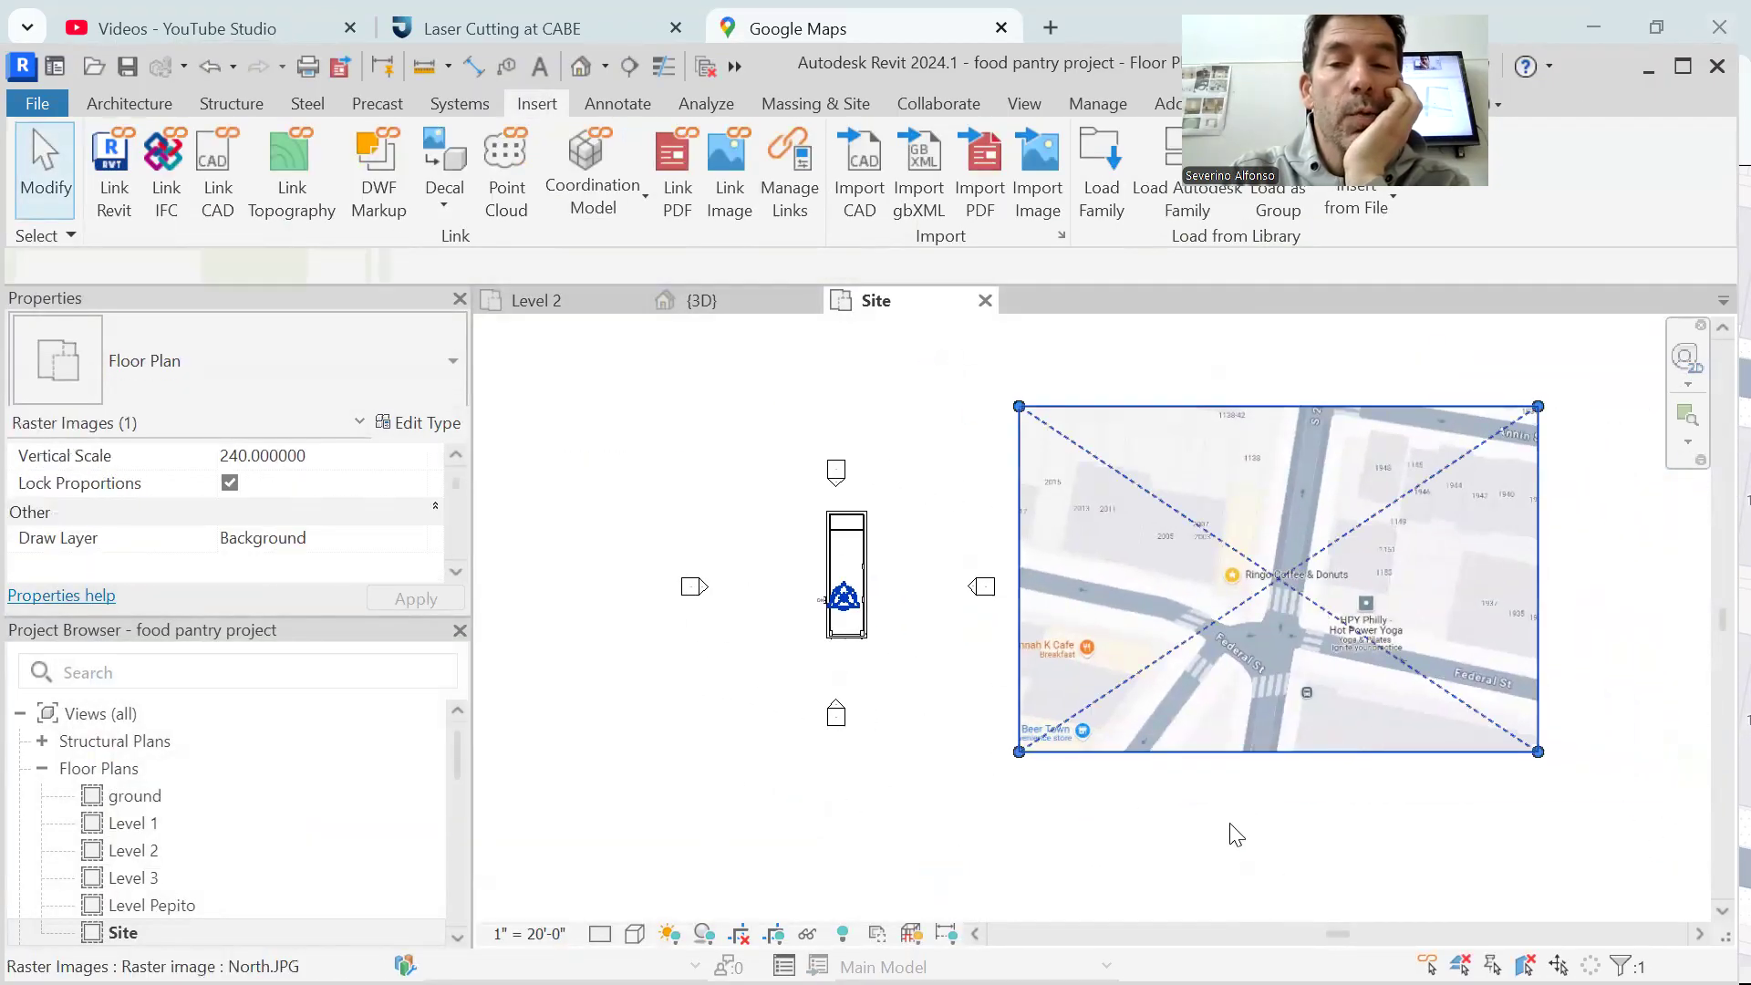
left_click(1240, 837)
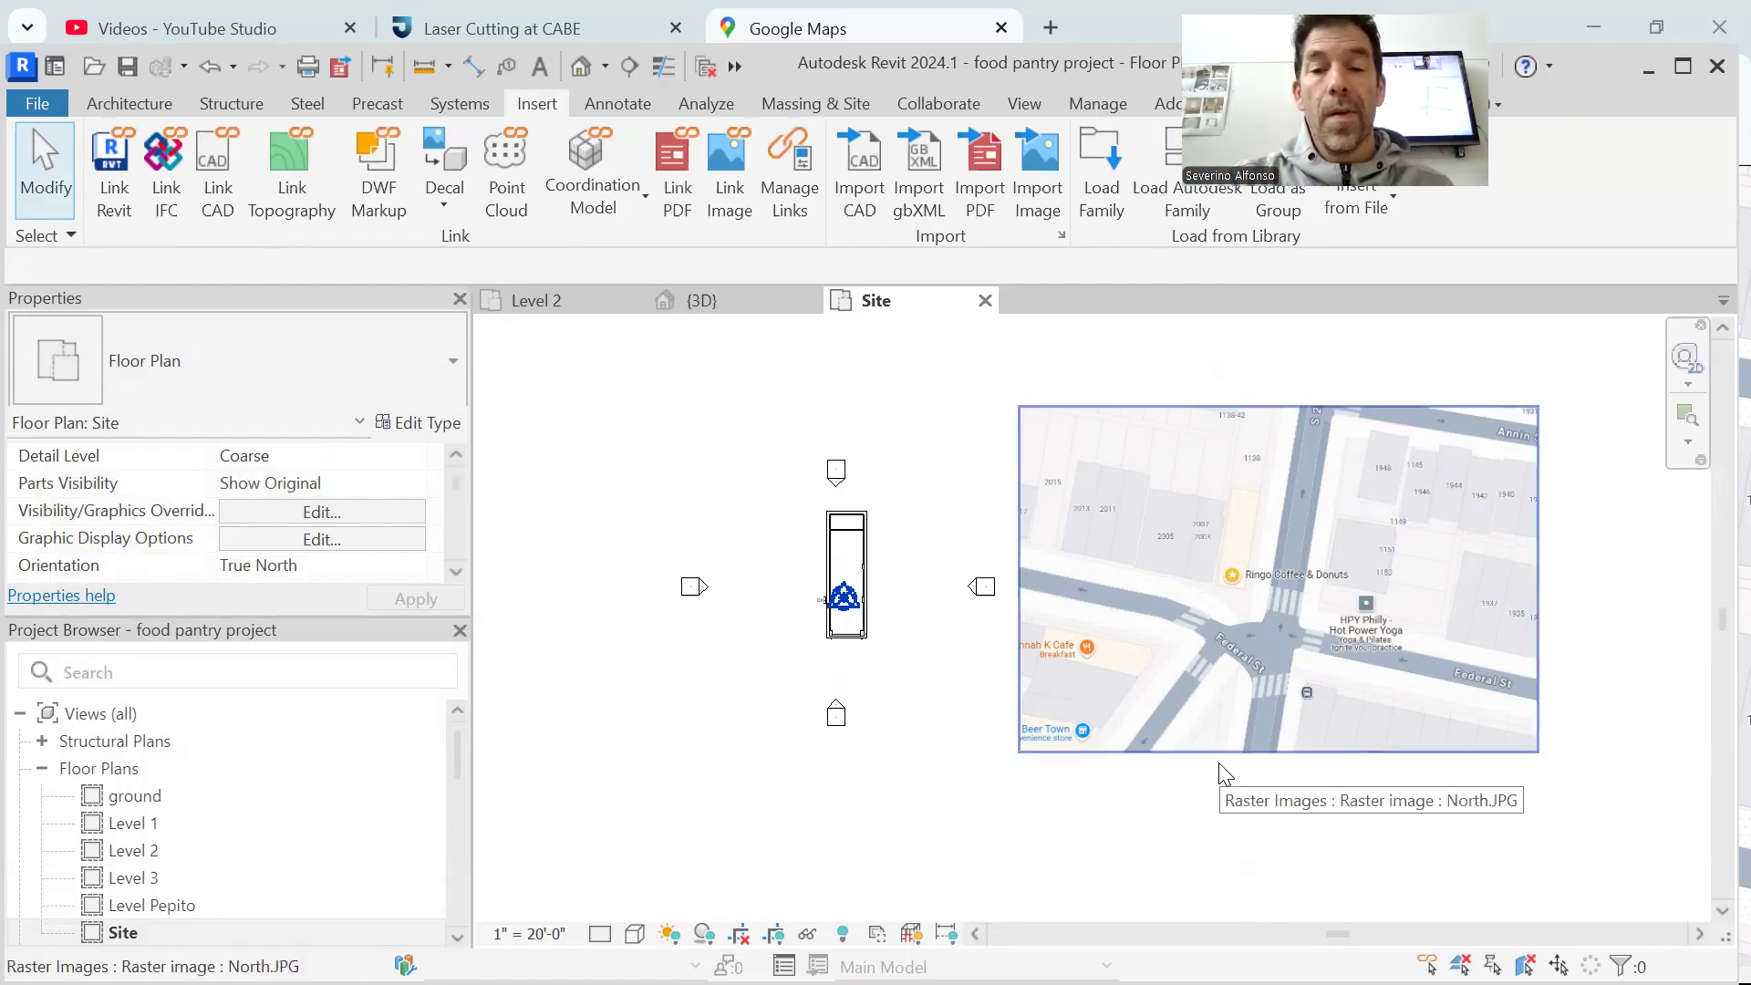
Draw a detail line about 124' long at about 81° from the southeast corner of the Ringo Coffee & Donuts building along its street edge
scroll(1303, 556, "up", 3)
scroll(1177, 593, "down", 3)
scroll(1178, 598, "up", 2)
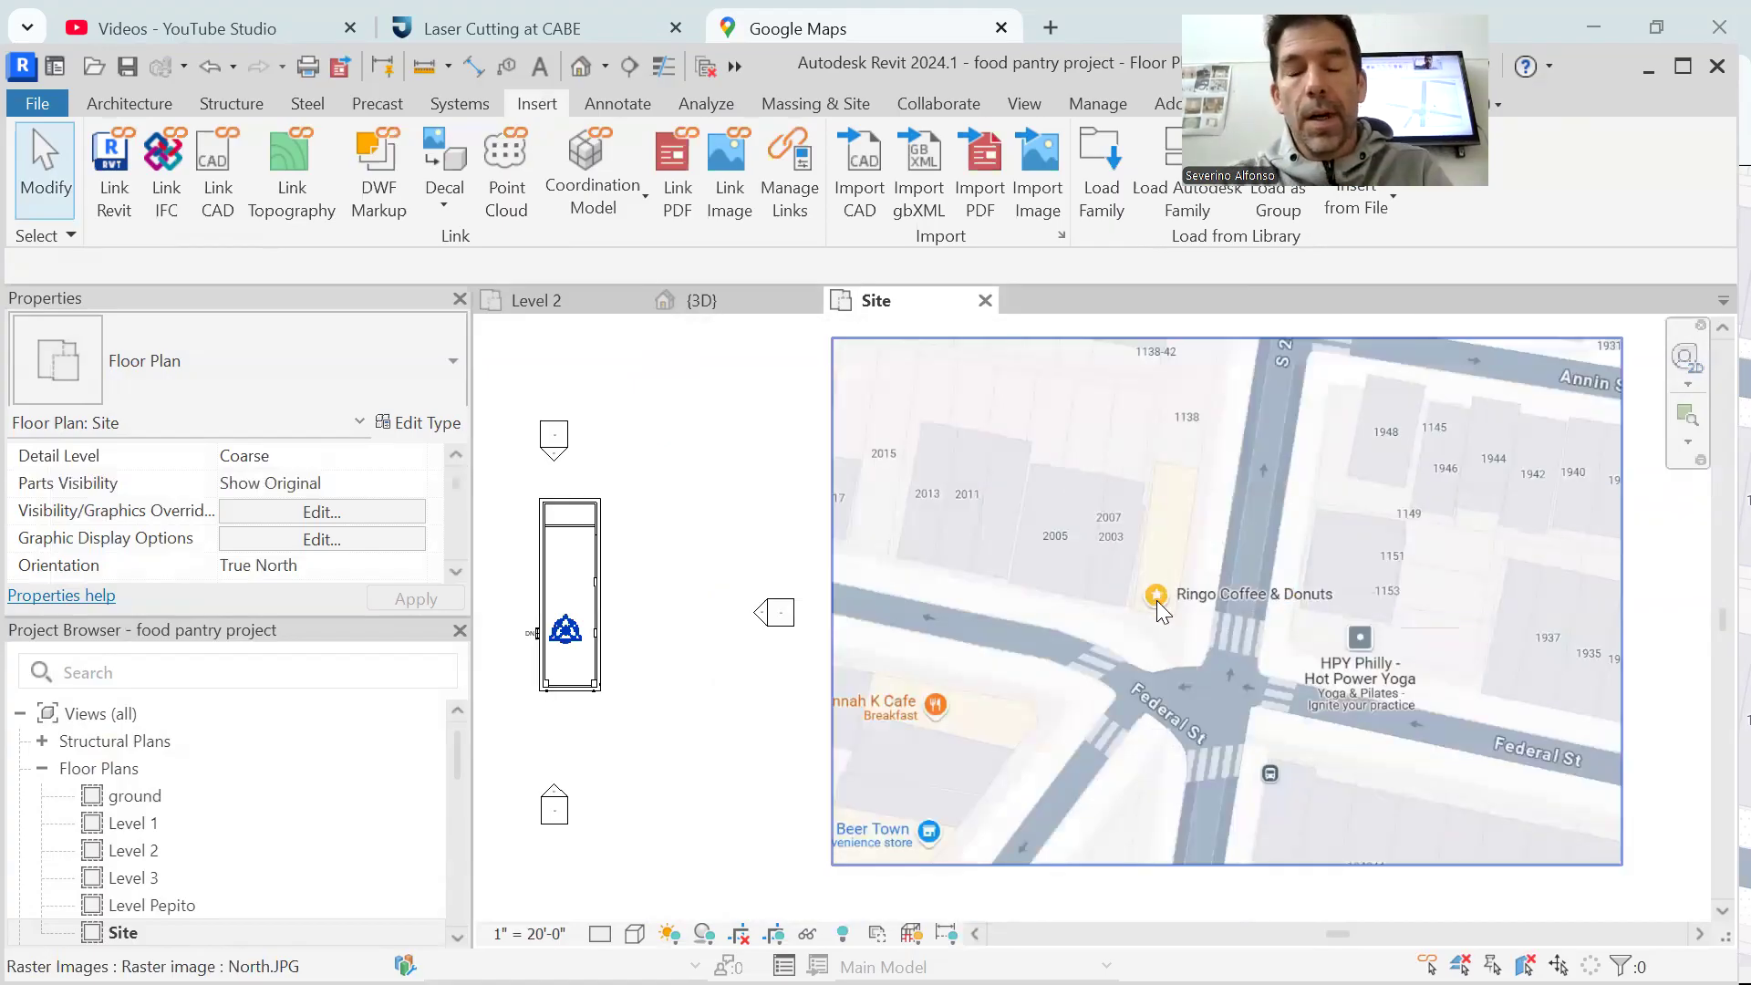
left_click(102, 109)
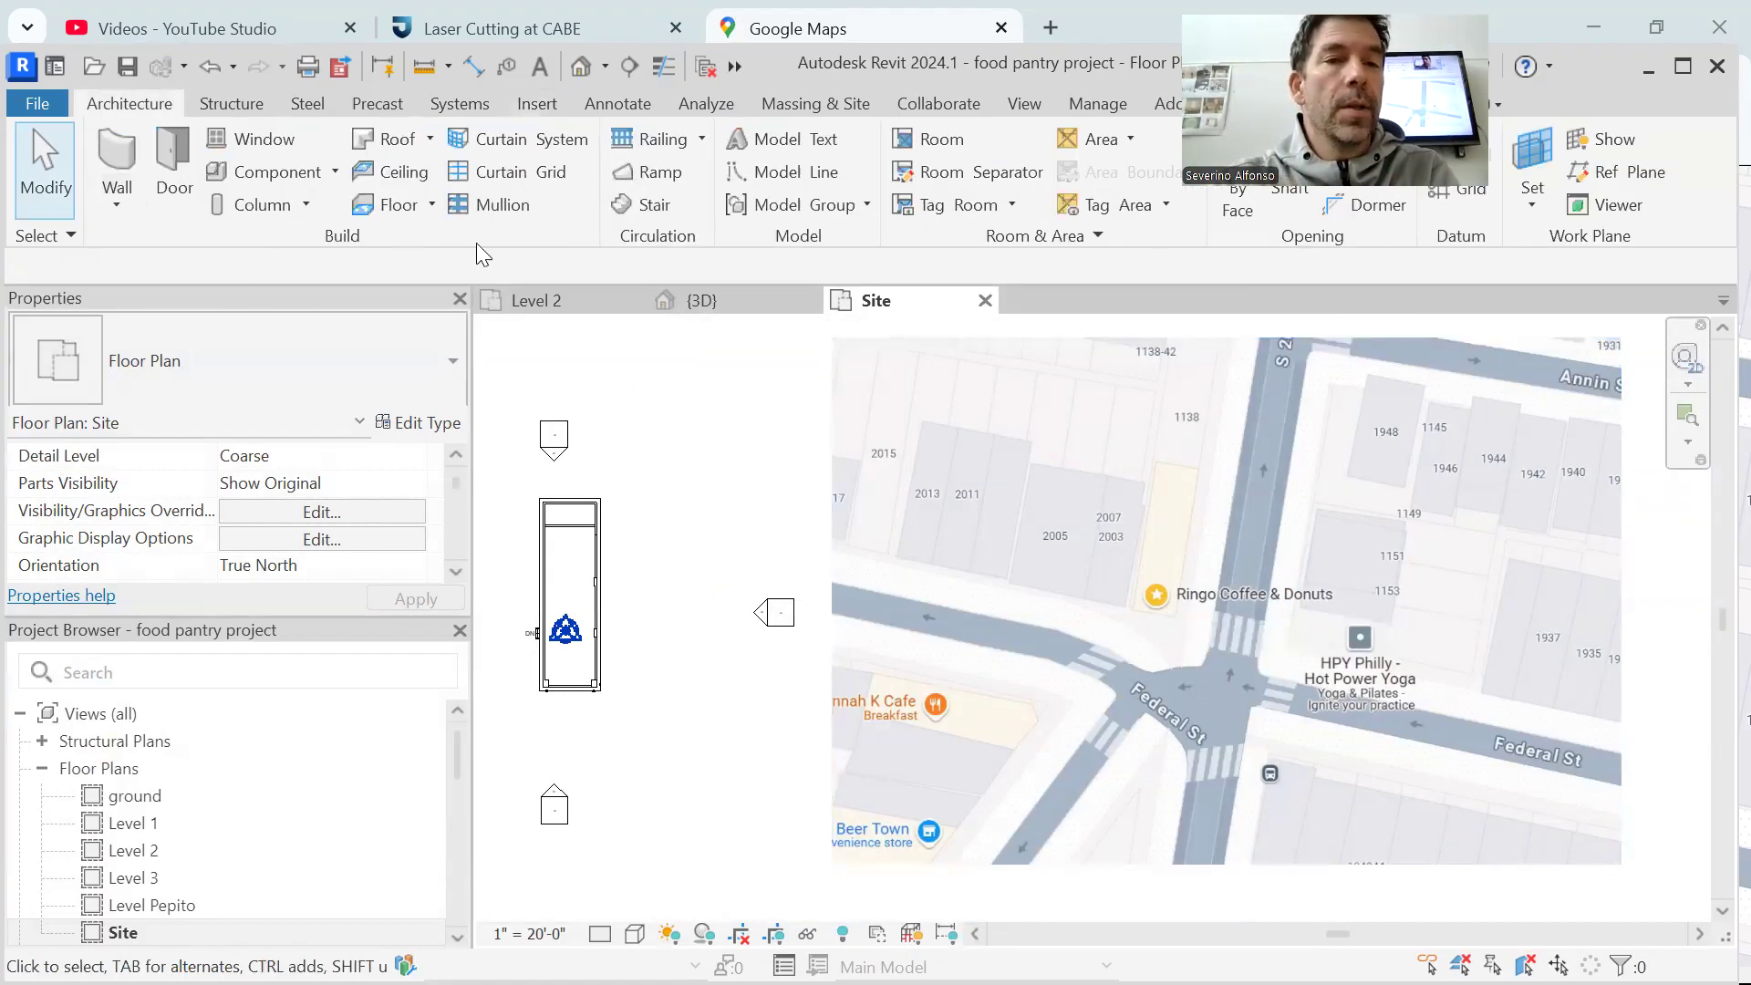
left_click(637, 108)
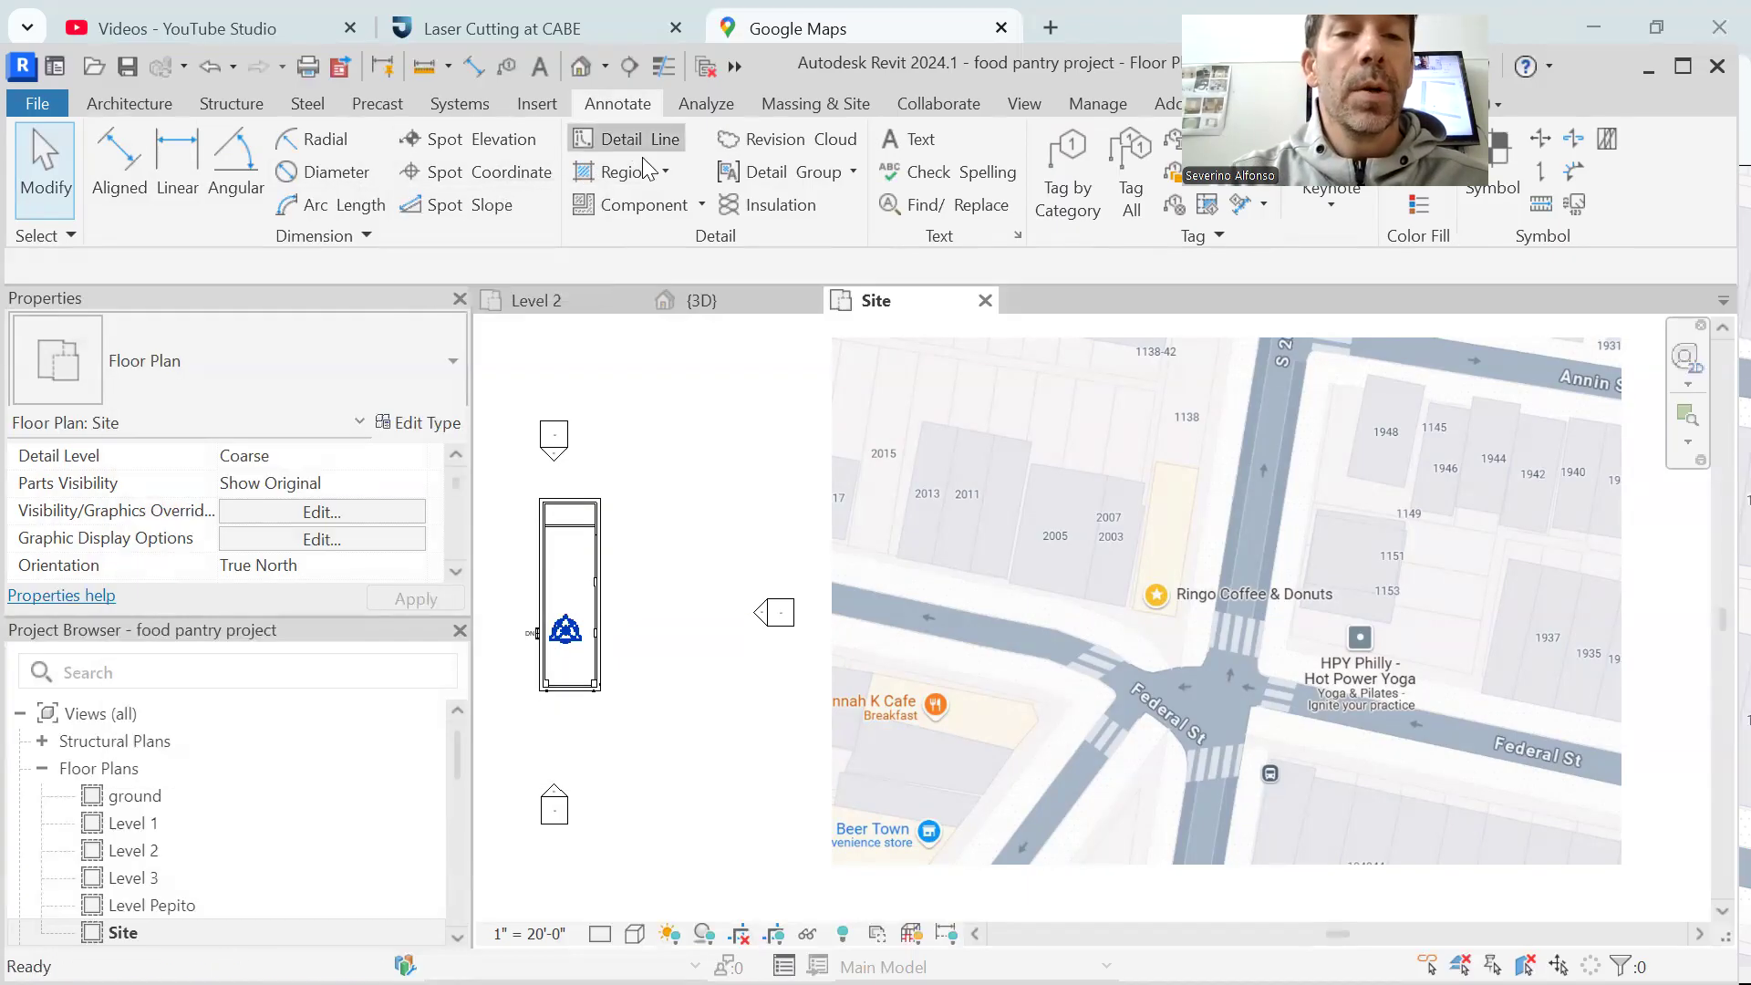
key("d")
key("l")
scroll(1180, 616, "up", 3)
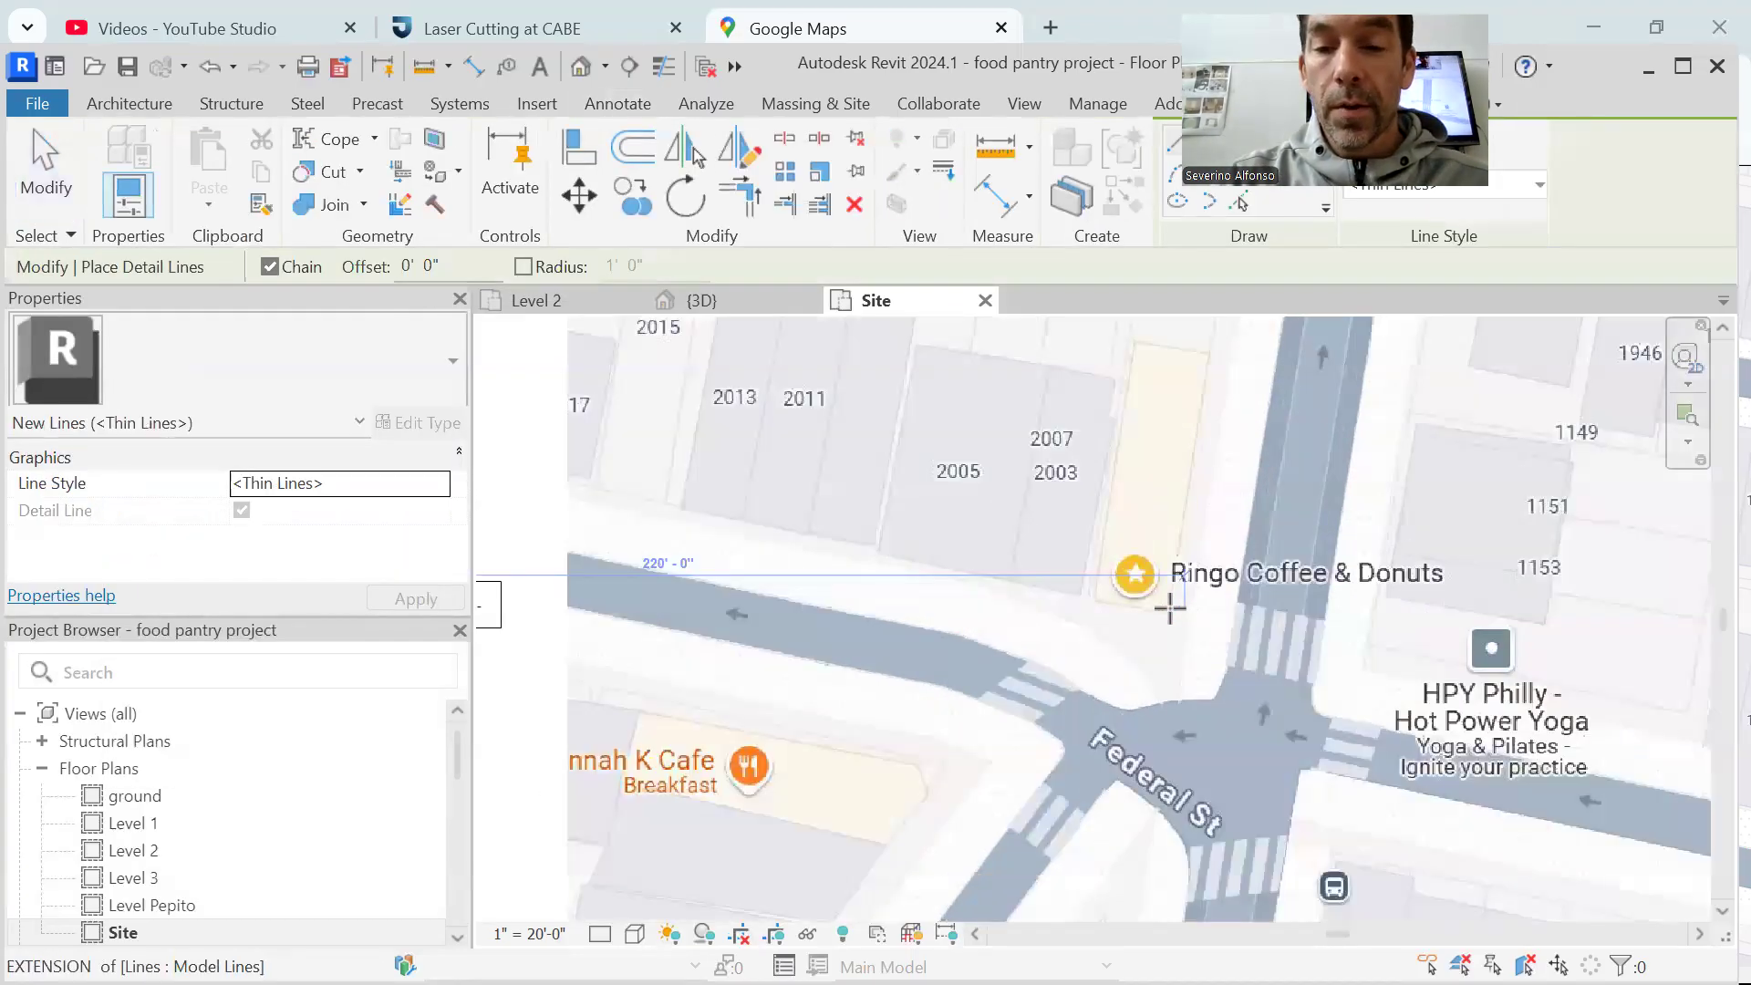
scroll(1176, 617, "up", 3)
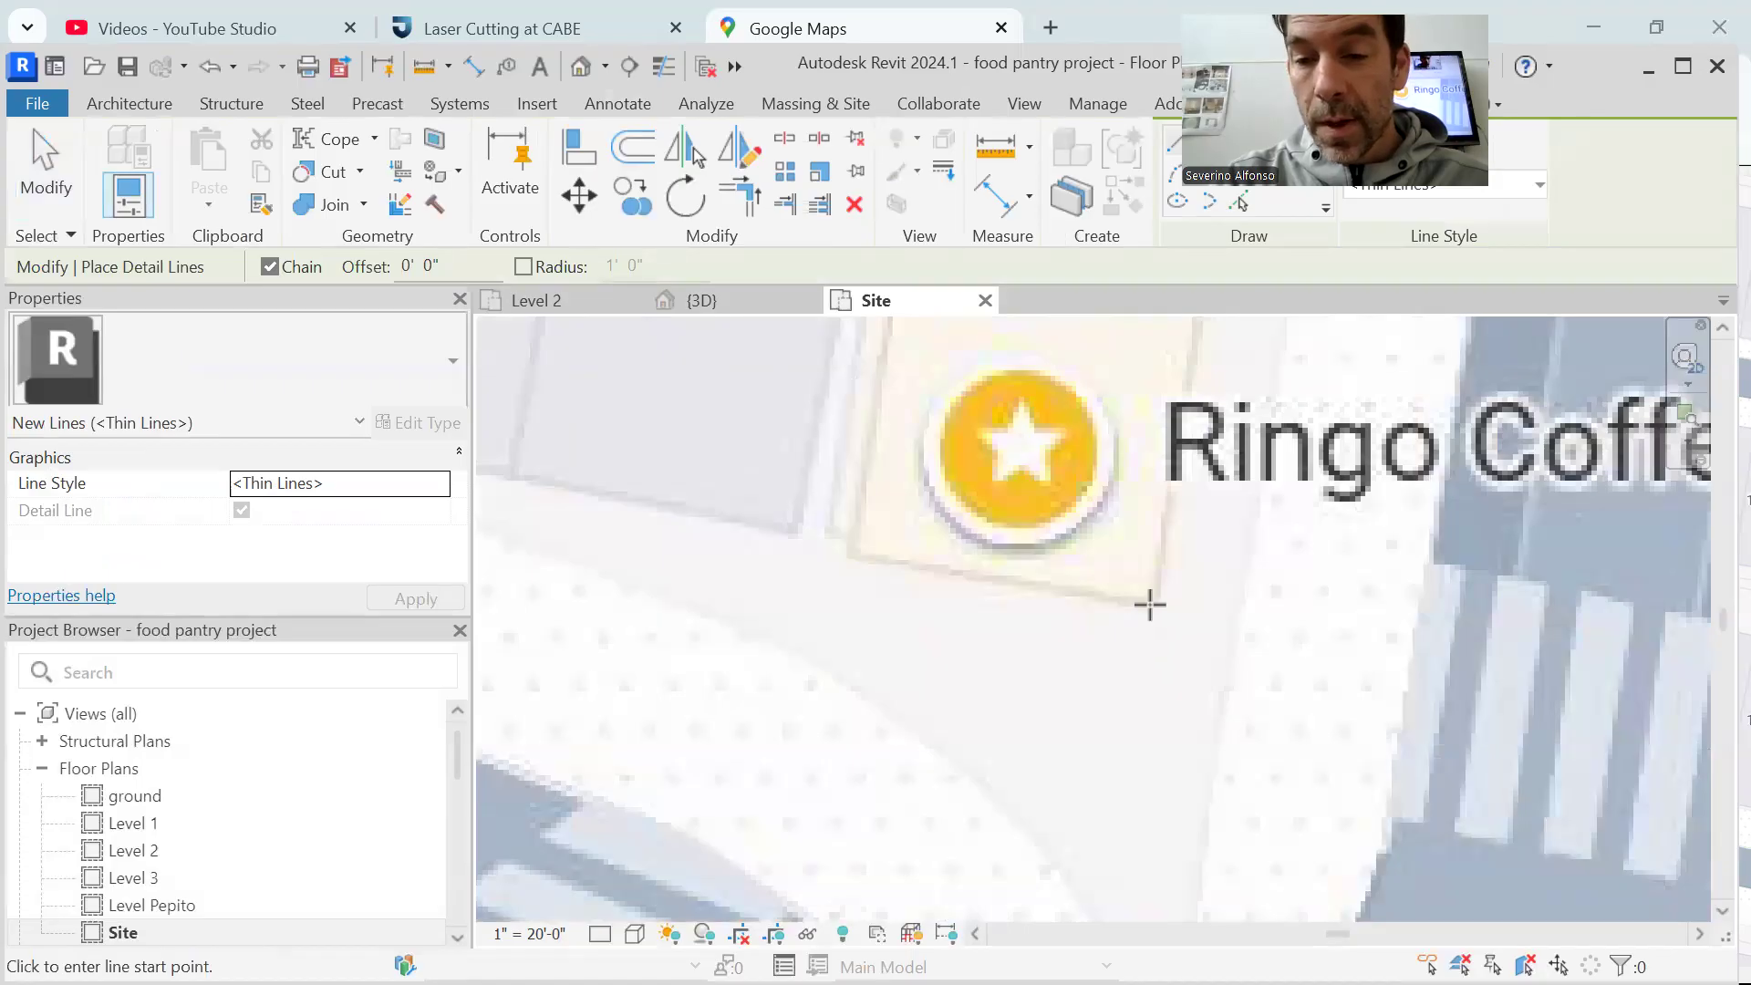
left_click(1155, 599)
scroll(1158, 597, "down", 5)
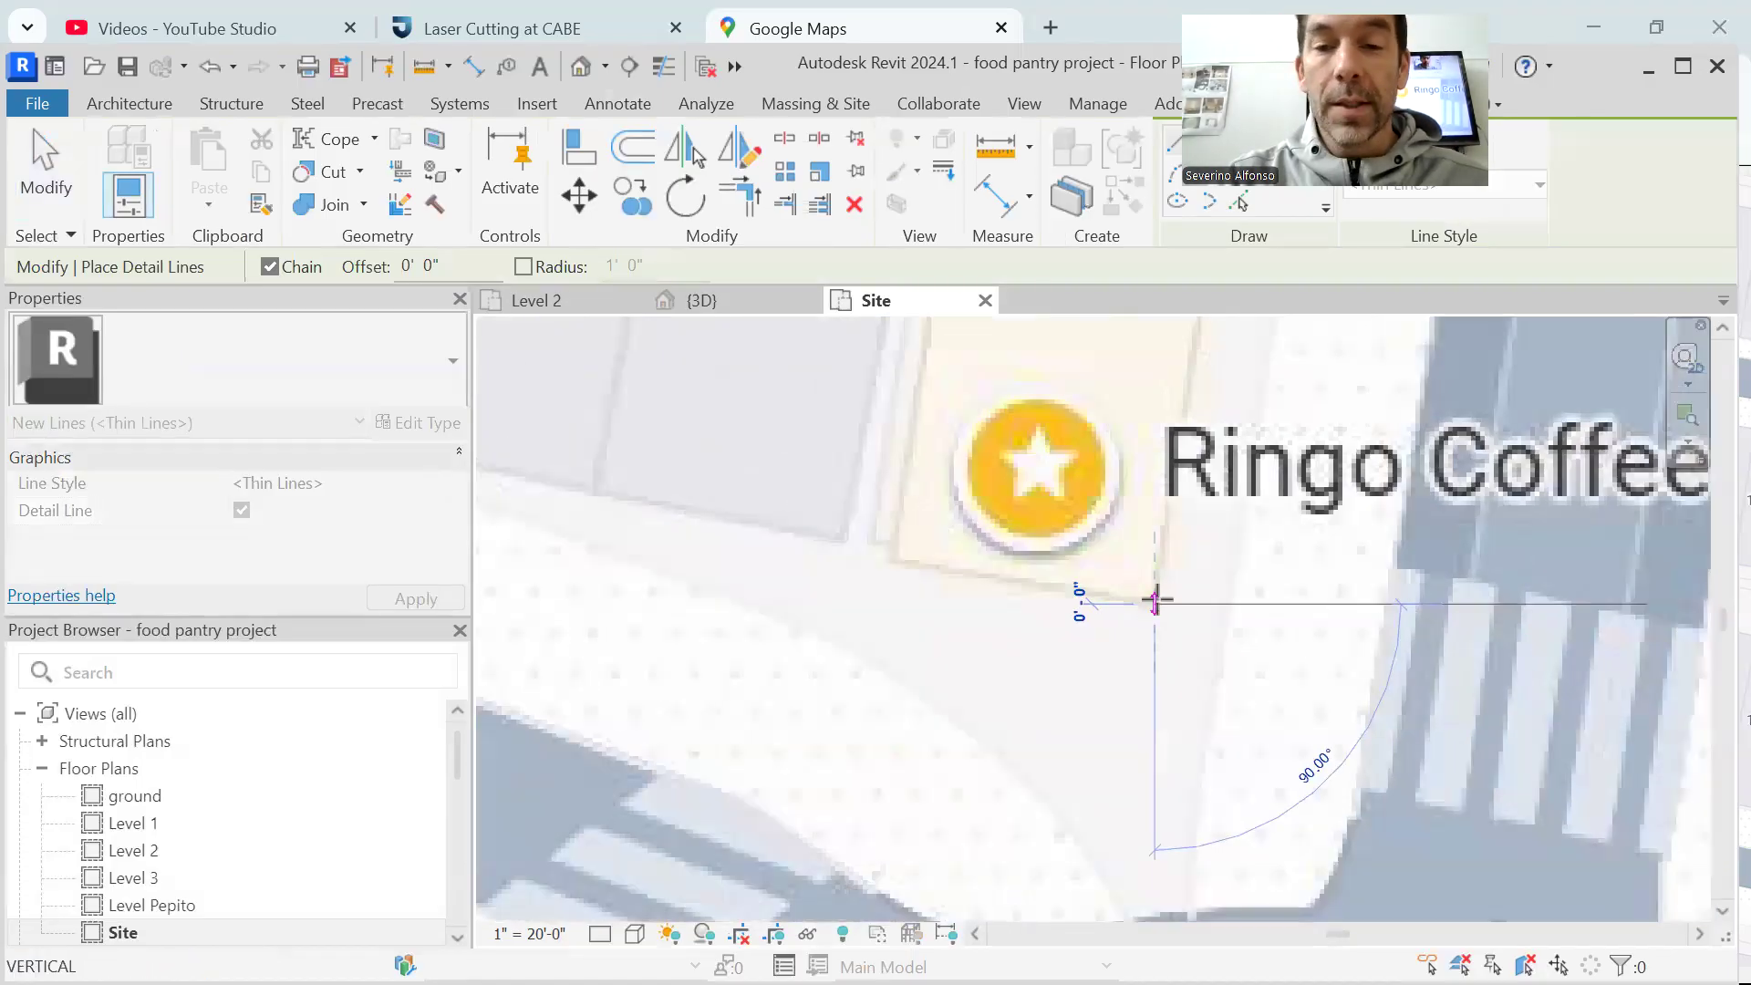
scroll(1193, 381, "down", 4)
scroll(1196, 390, "up", 3)
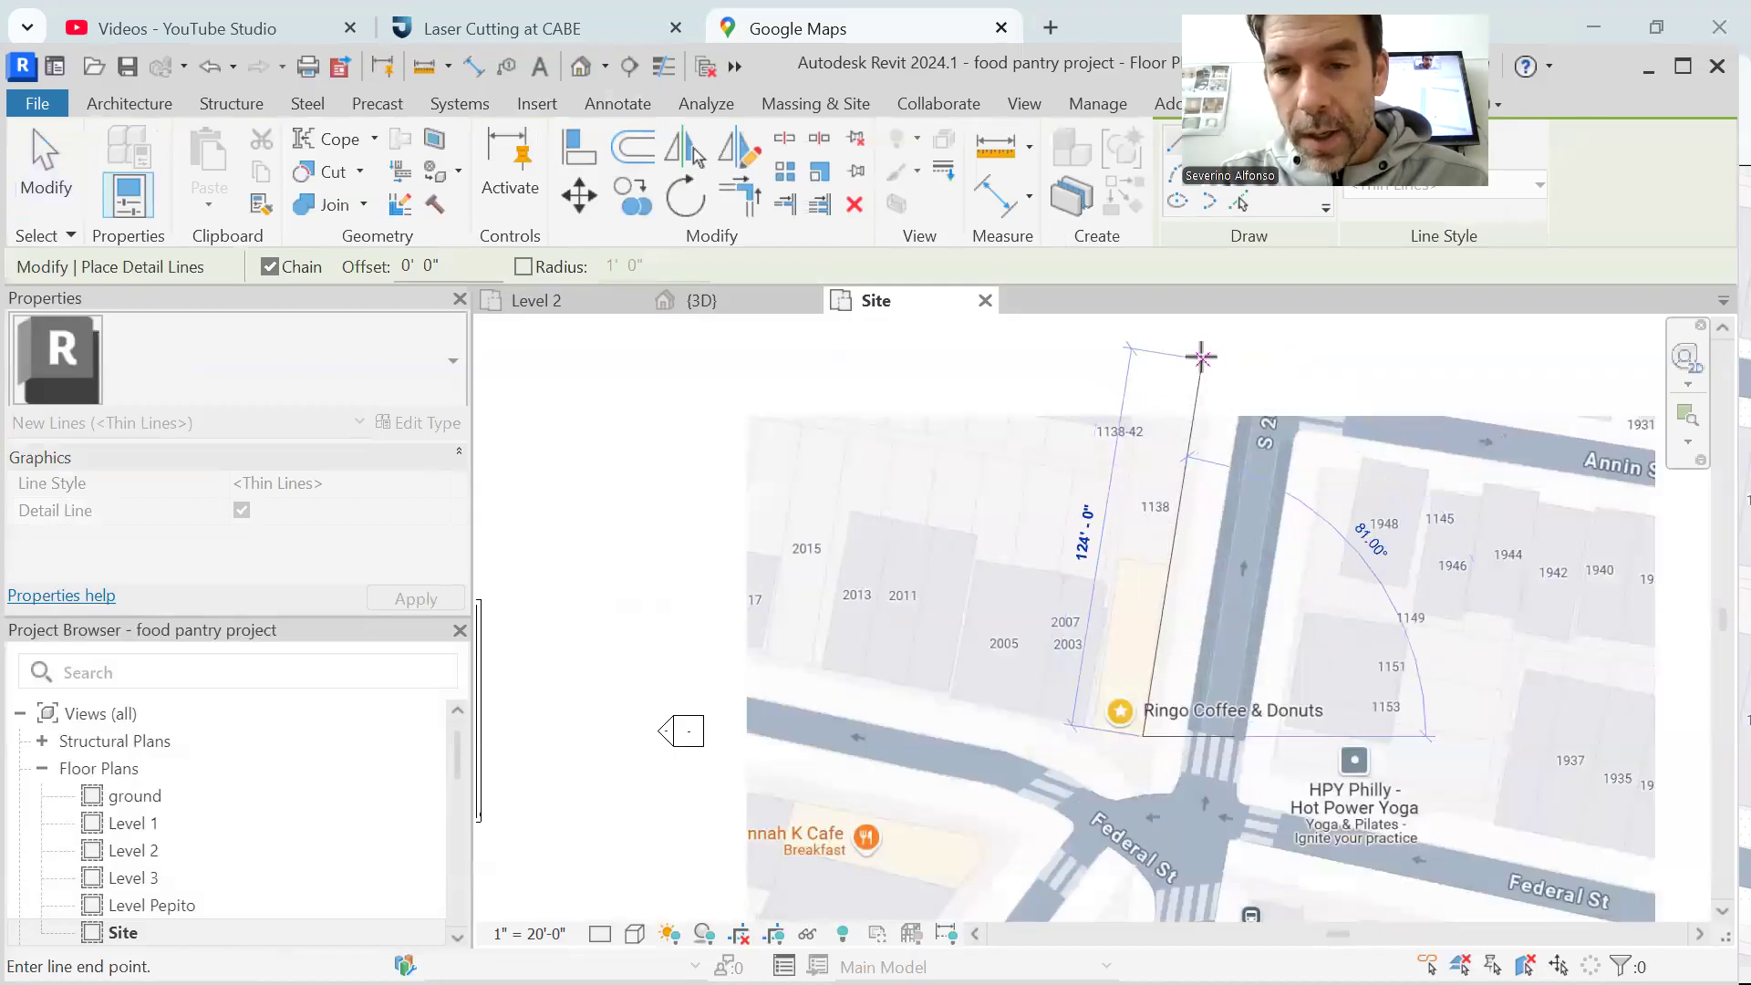
left_click(1201, 357)
key("Escape")
key("Escape")
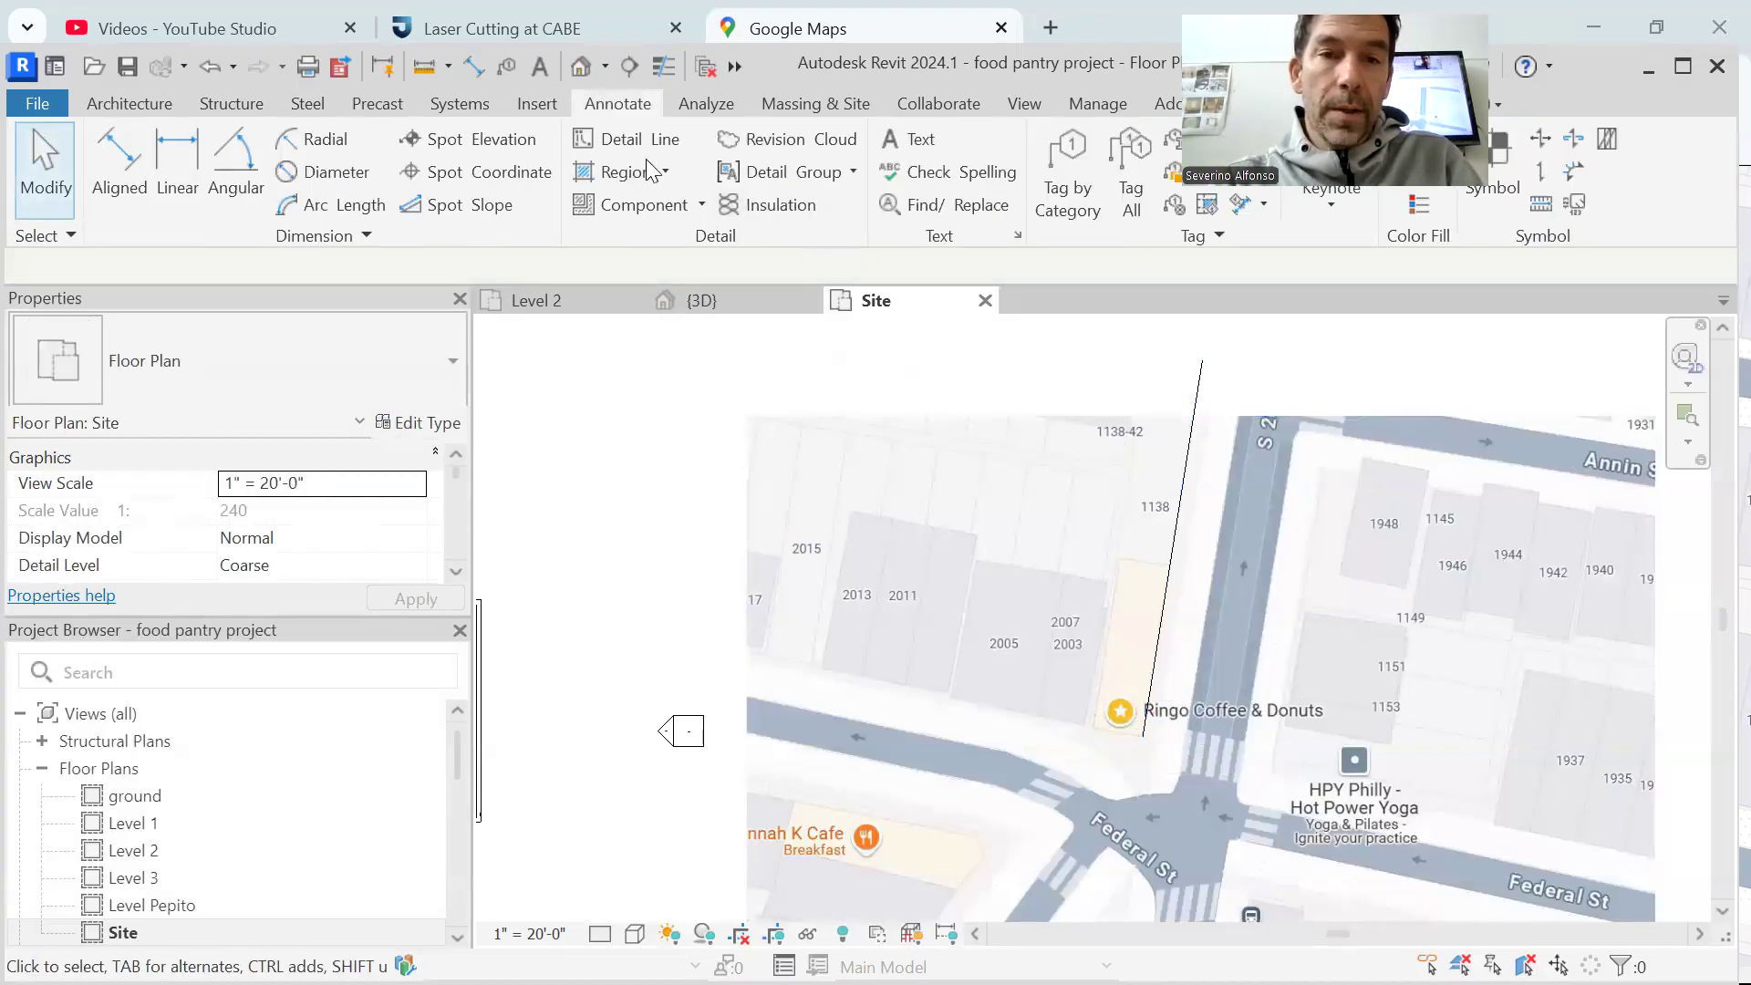
Draw a vertical detail line straight north from the lower end of the angled detail line
key("d")
key("l")
left_click(1142, 736)
left_click(1143, 350)
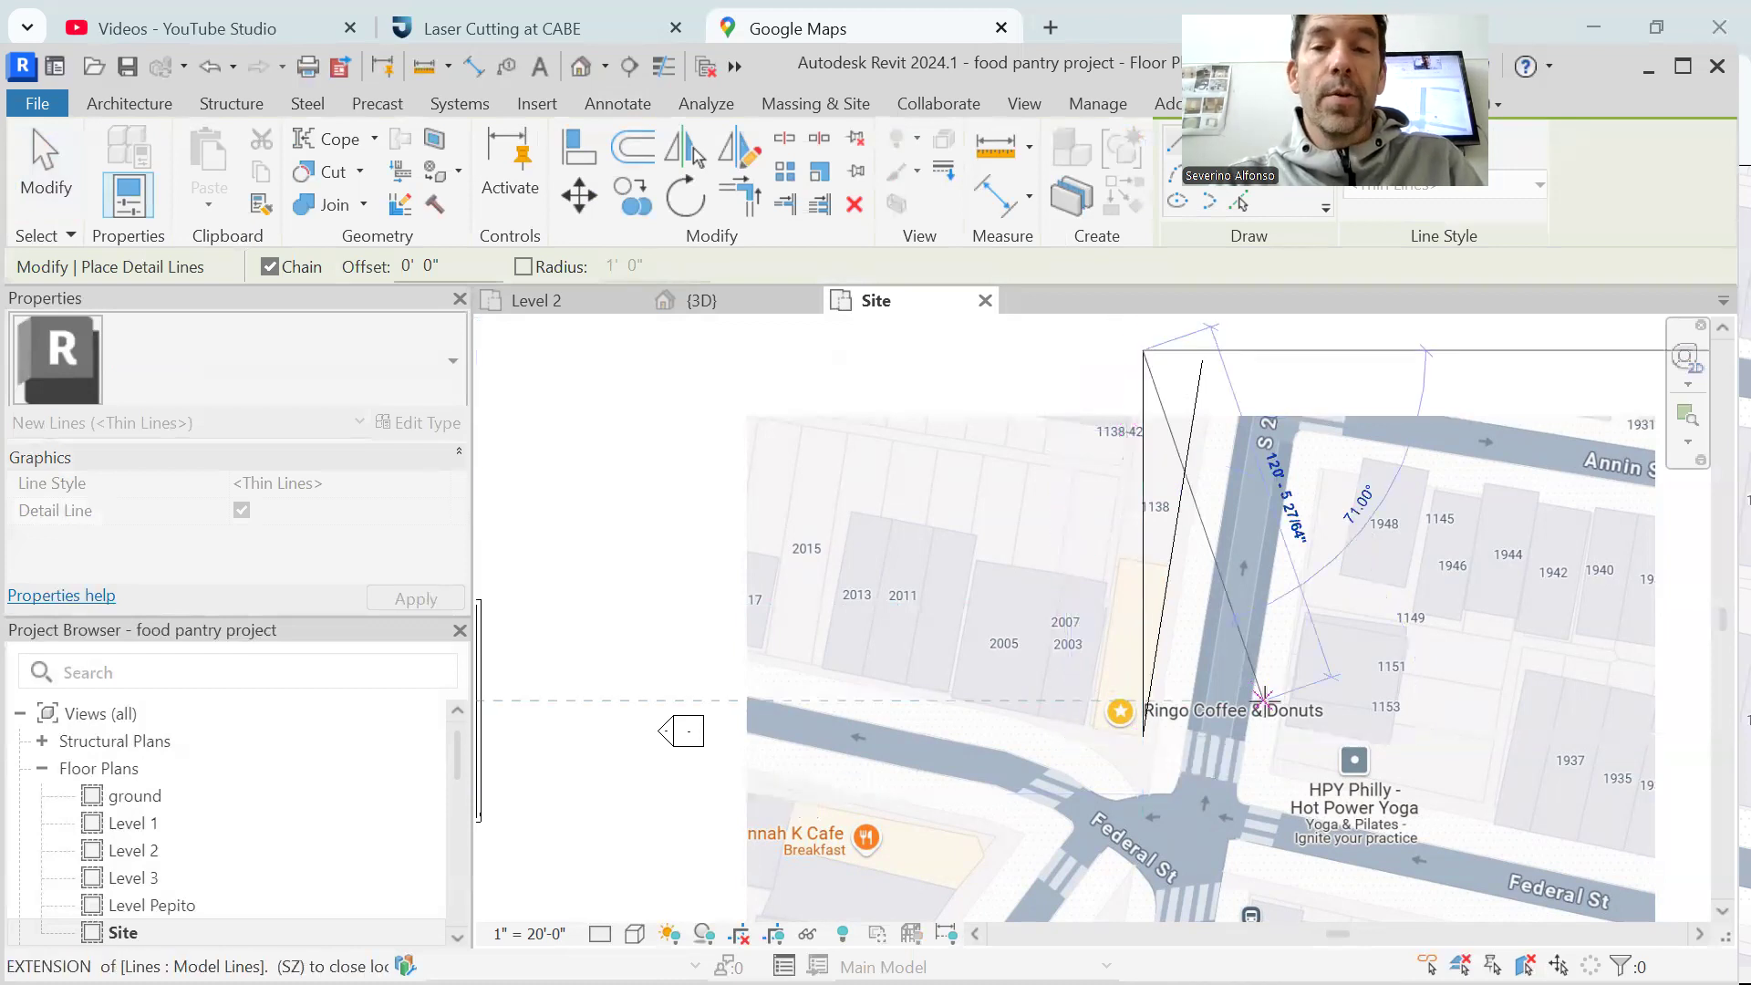
key("Escape")
key("Escape")
scroll(1279, 714, "down", 2)
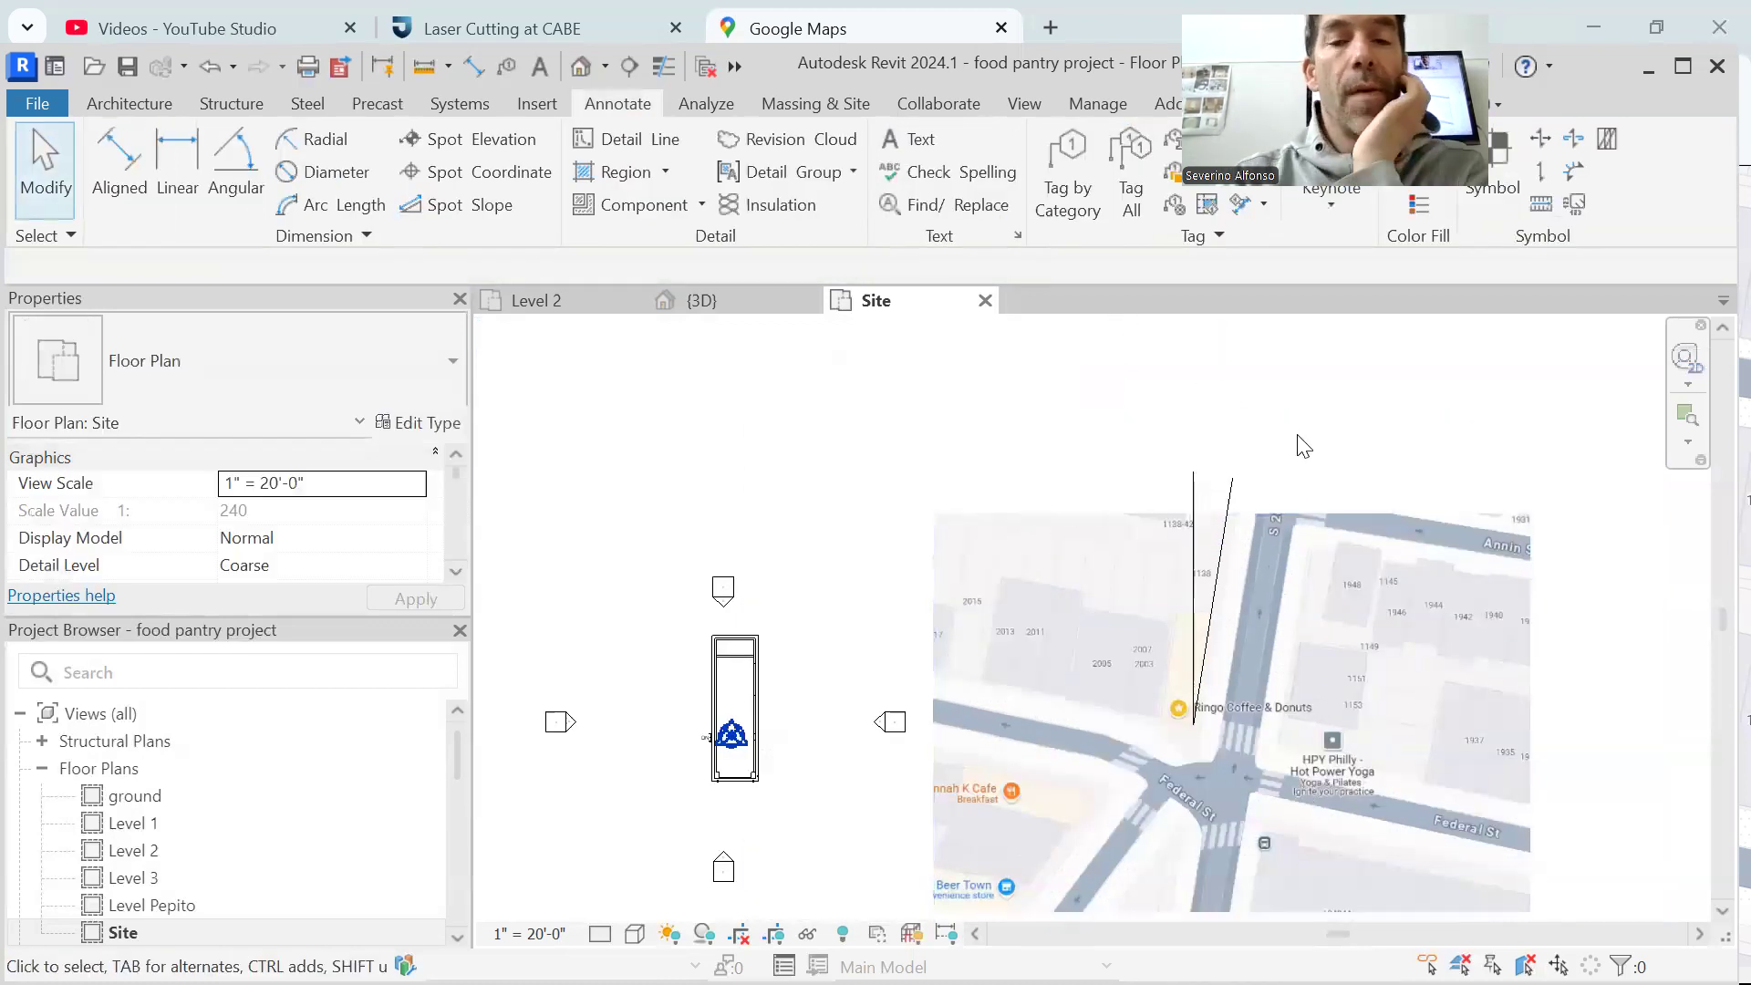
Move both detail lines from their shared lower endpoint to the base point symbol inside the pantry building
left_click_drag(1306, 451, 1166, 502)
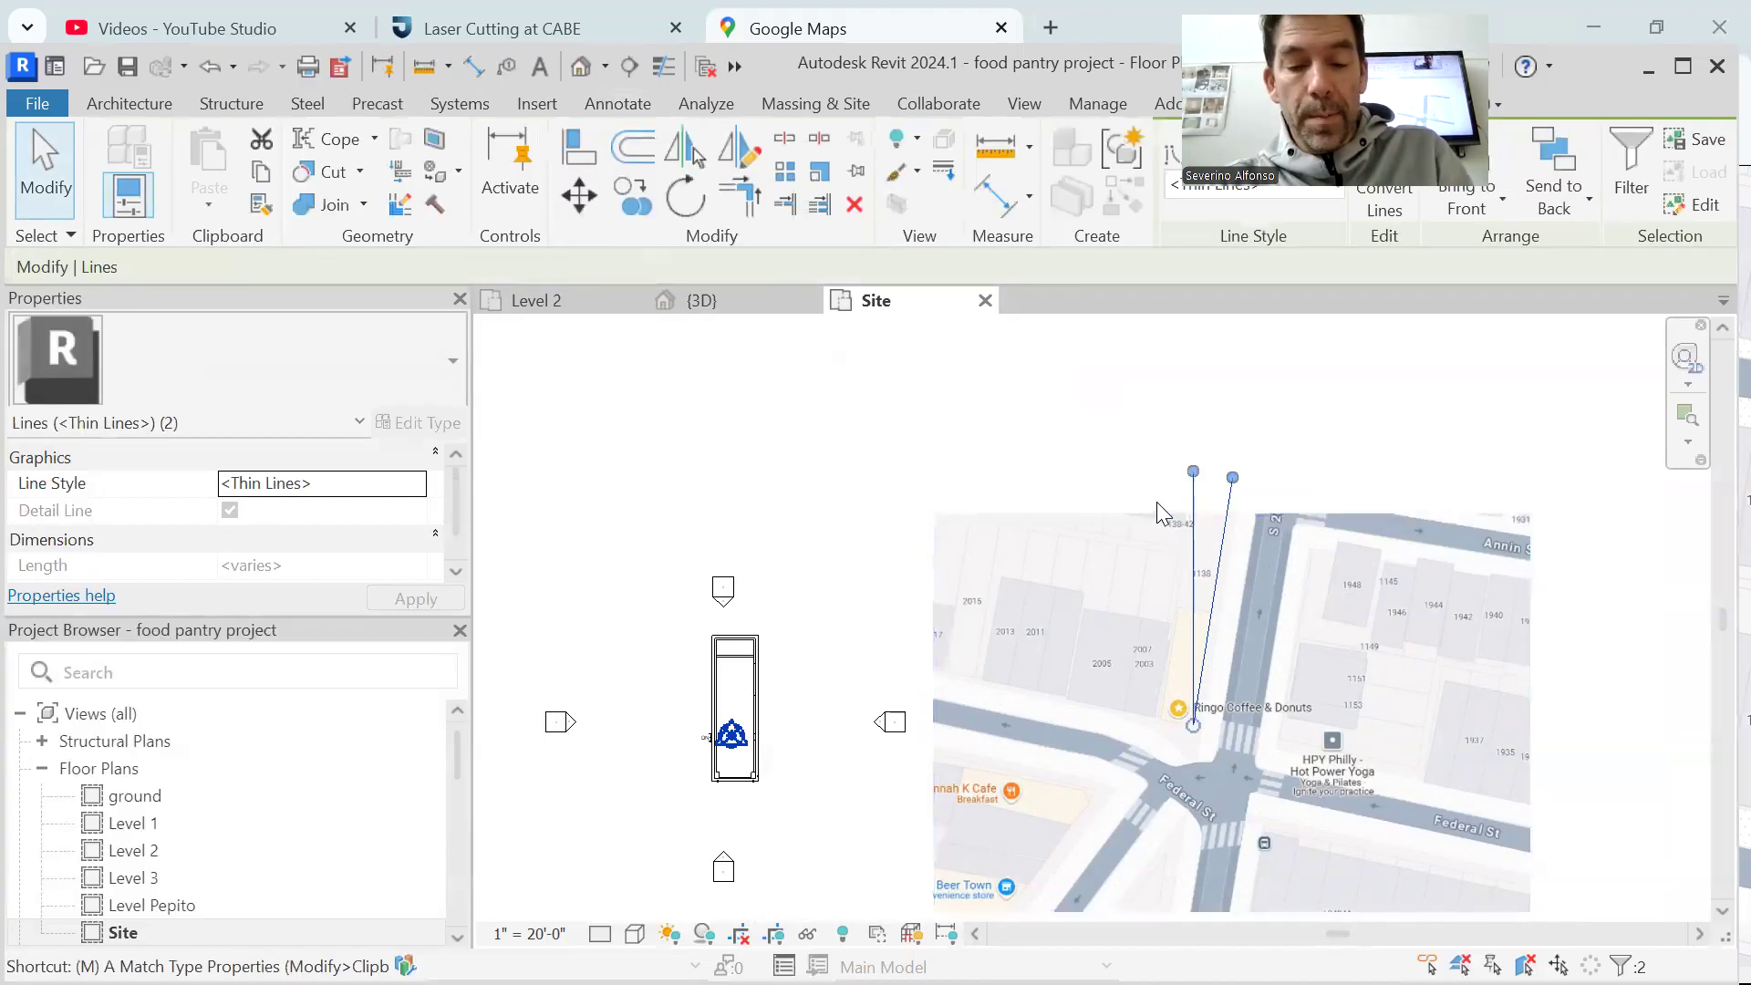
left_click(578, 195)
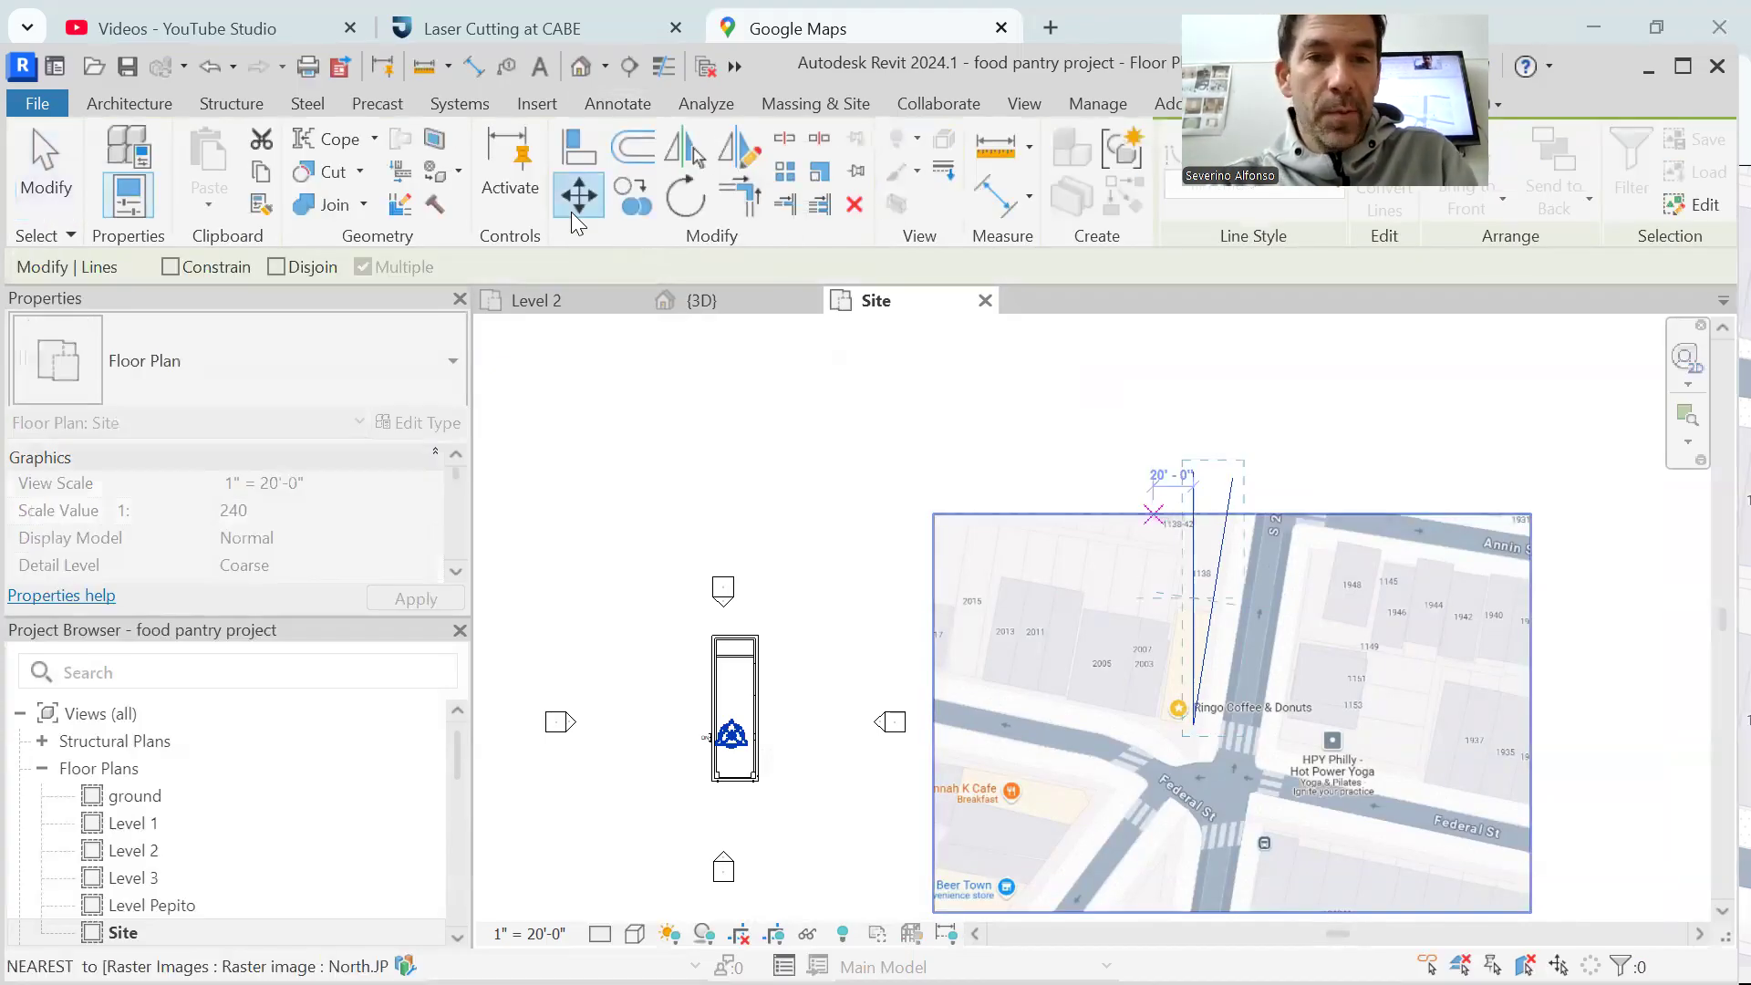
left_click(1194, 726)
scroll(769, 734, "up", 2)
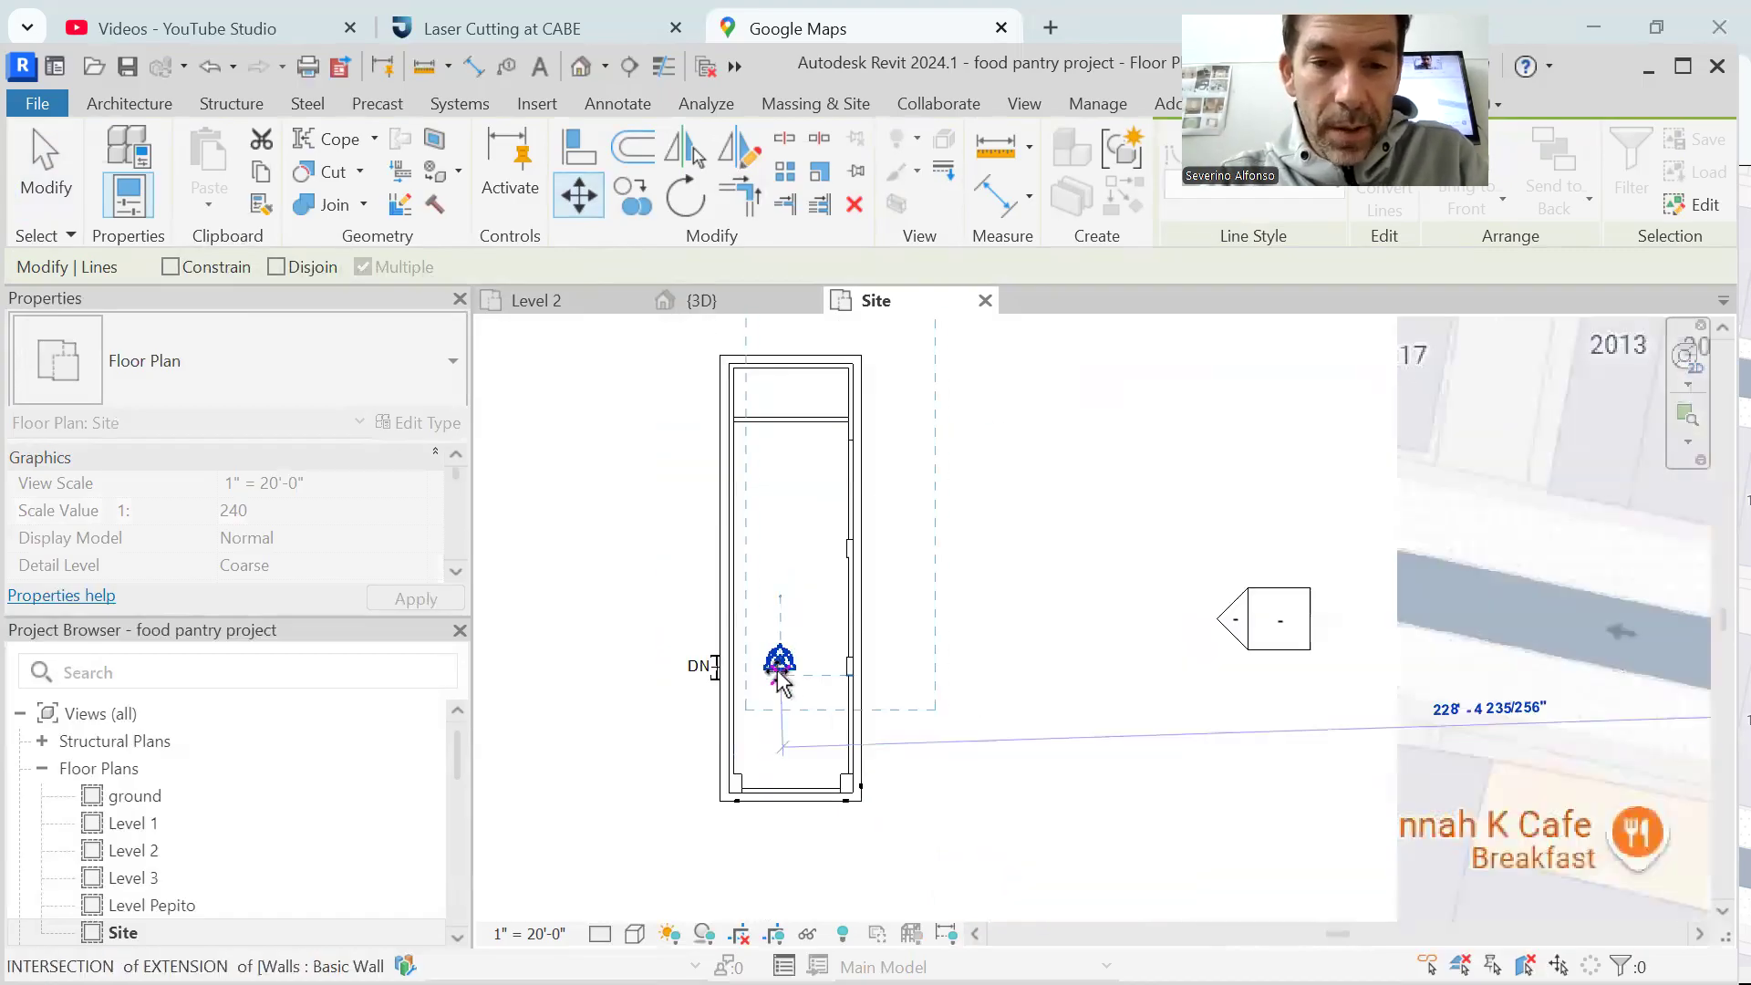
left_click(781, 658)
left_click(994, 810)
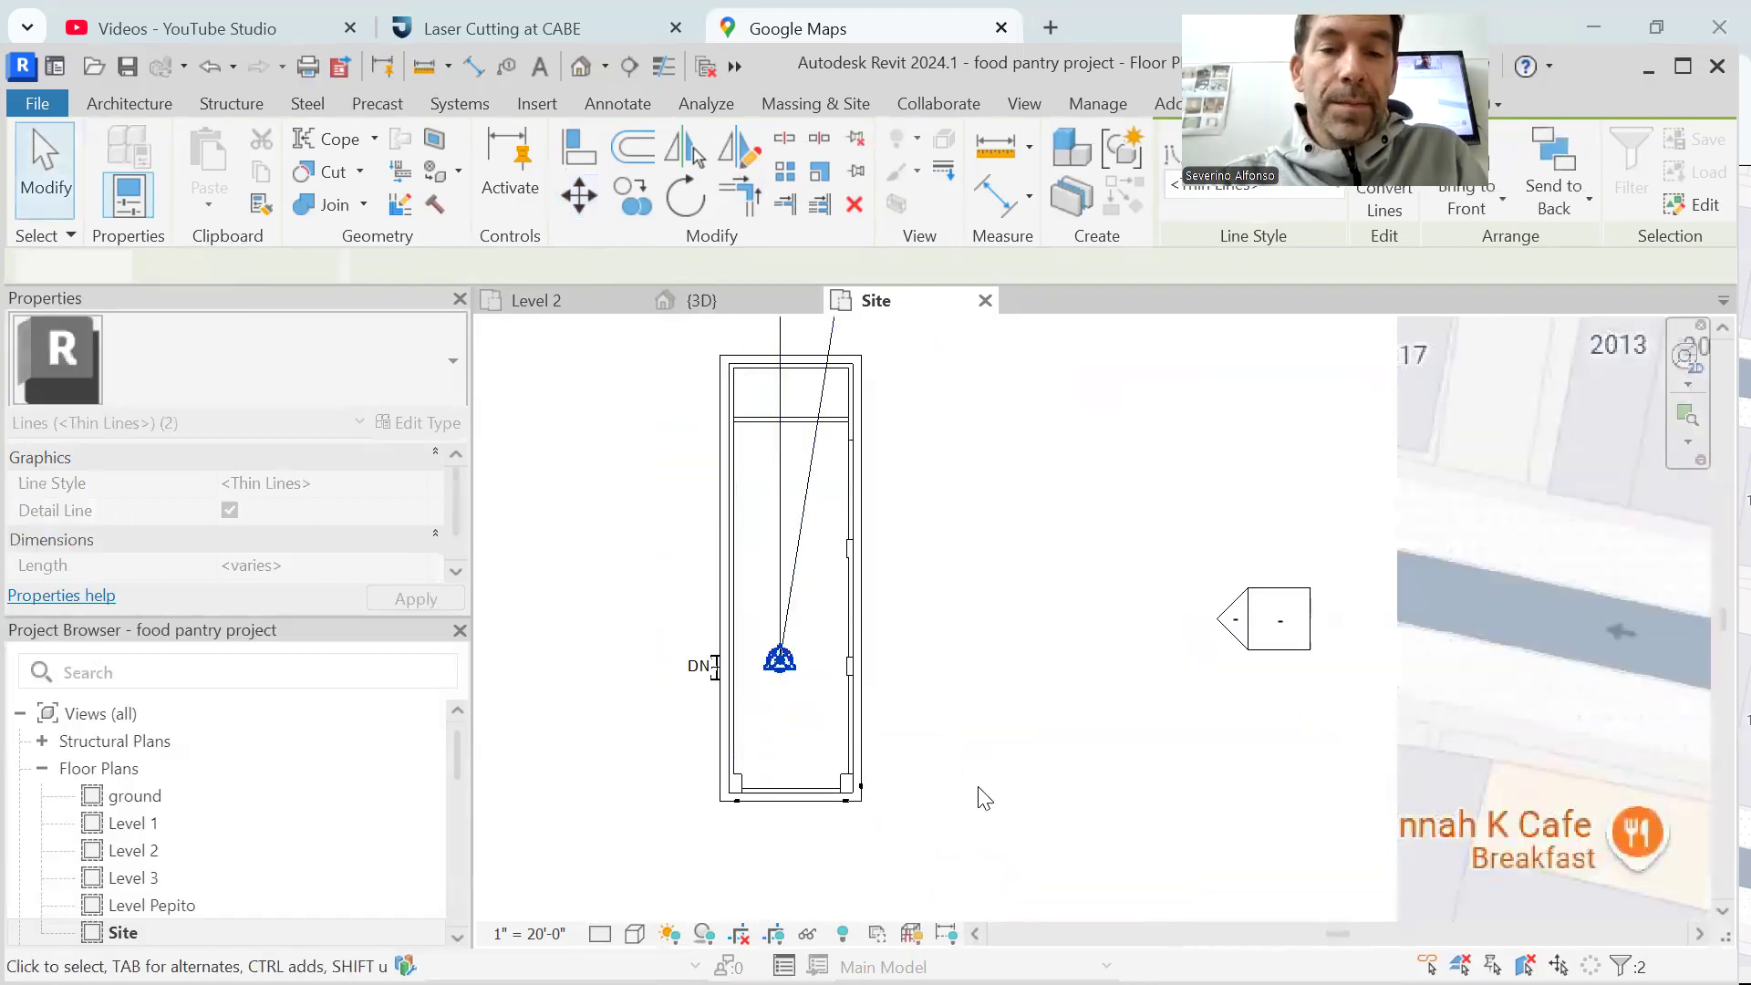
scroll(1070, 595, "down", 4)
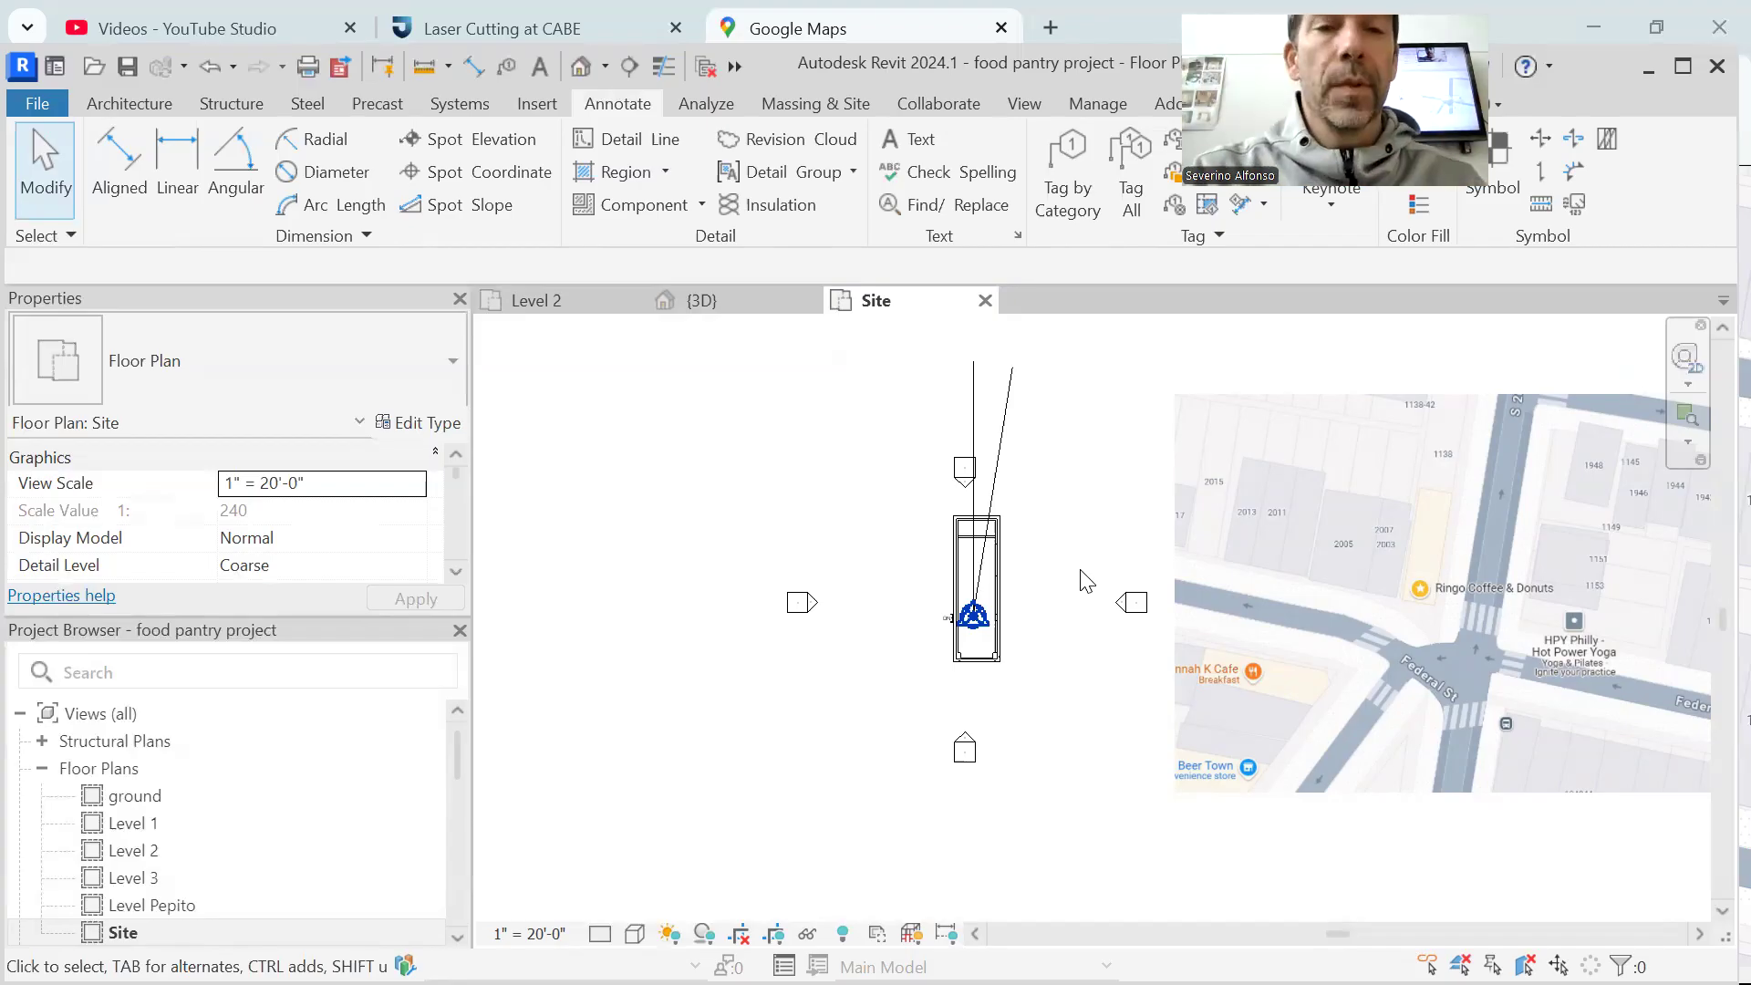
left_click(1021, 104)
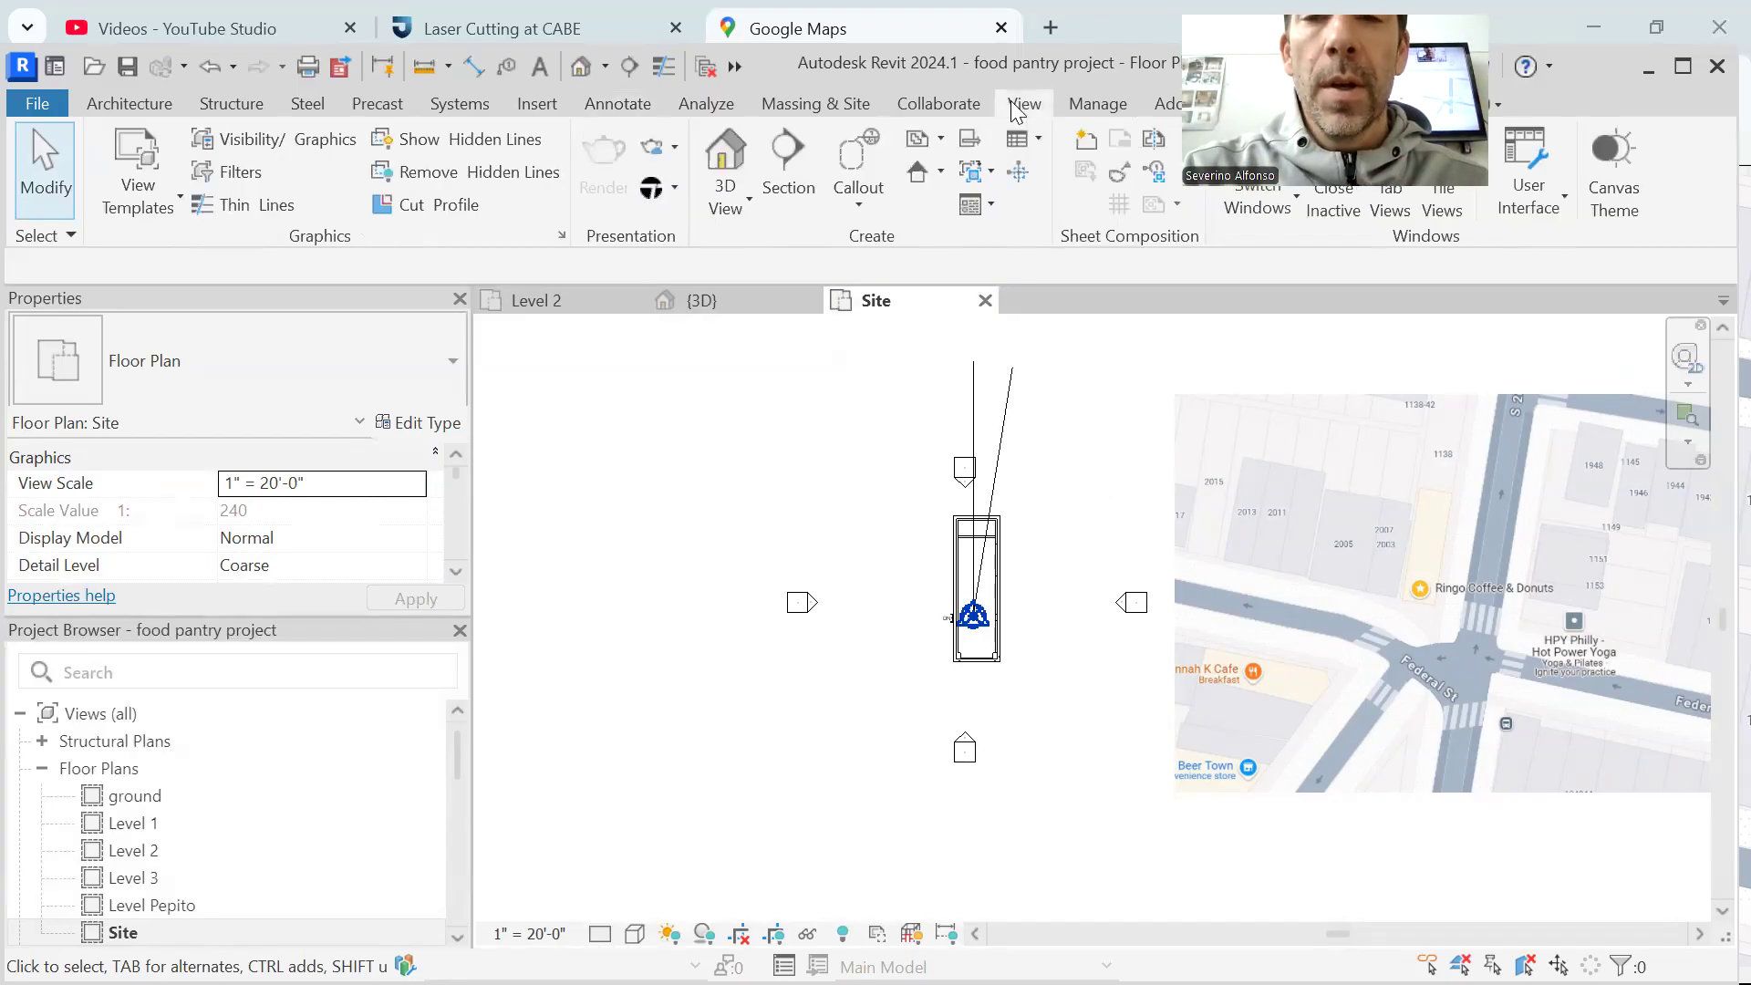
Rotate True North in the Site plan from the vertical detail line to the angled detail line, an angle of 9.00°
left_click(1099, 108)
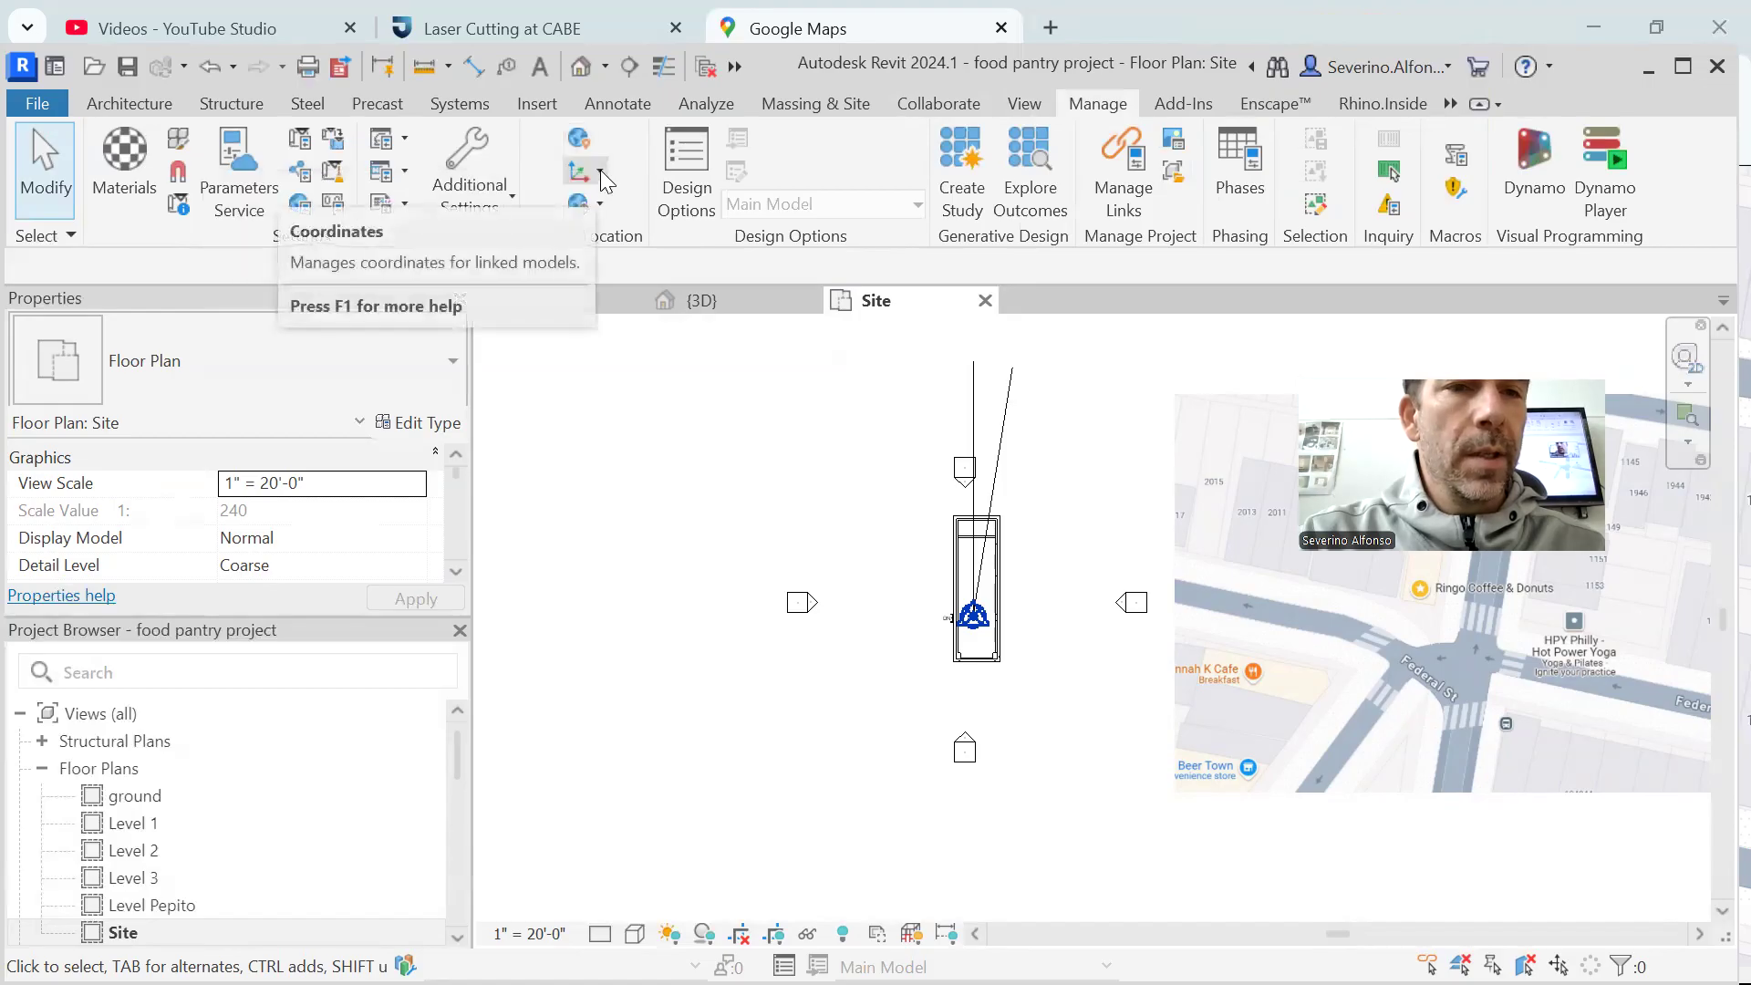
left_click(599, 205)
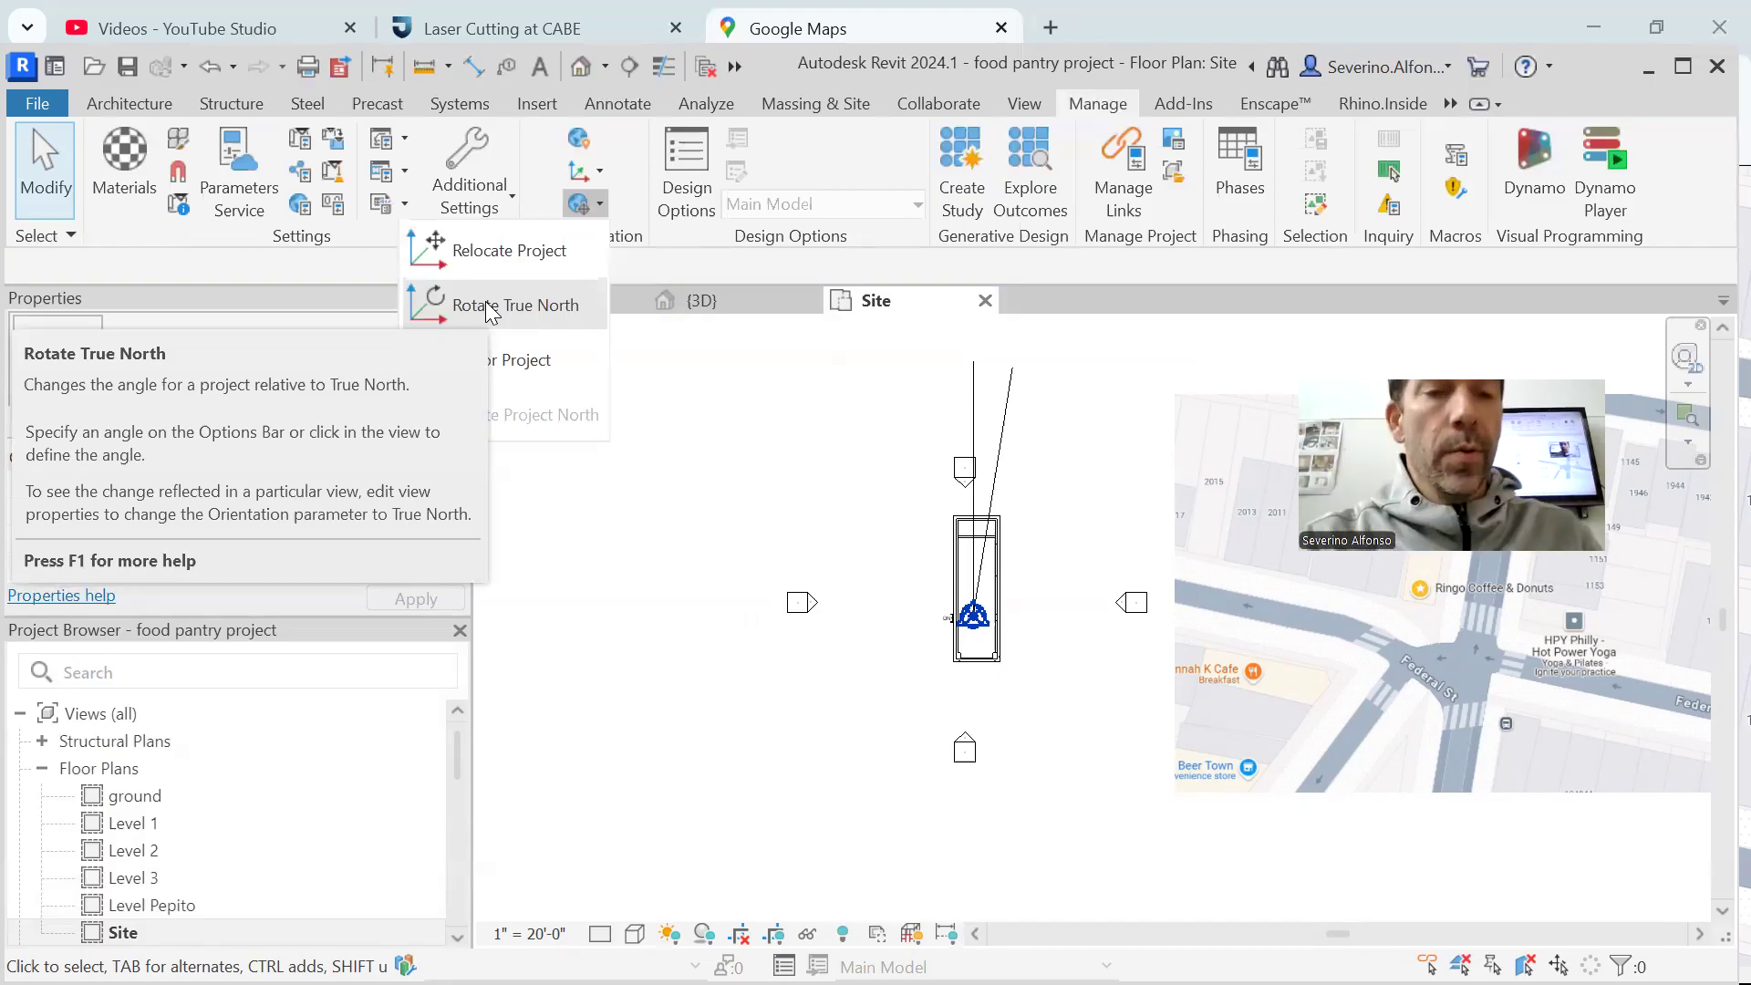
key("Escape")
scroll(452, 529, "down", 2)
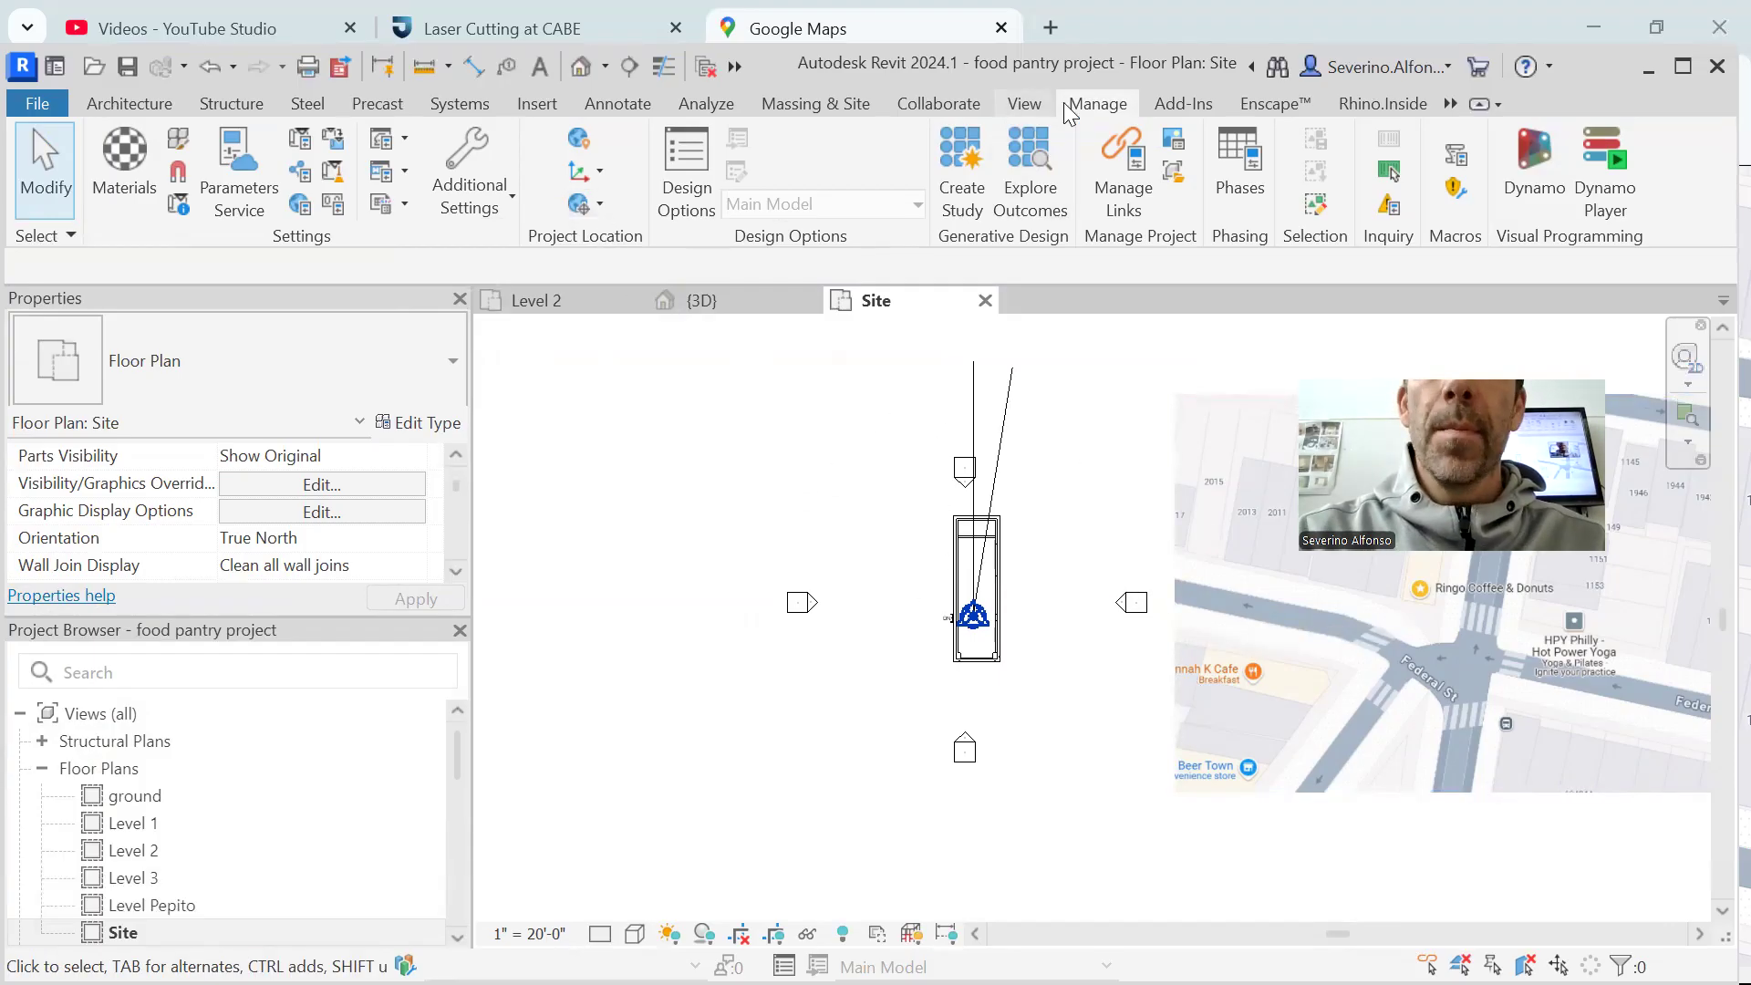
left_click(588, 204)
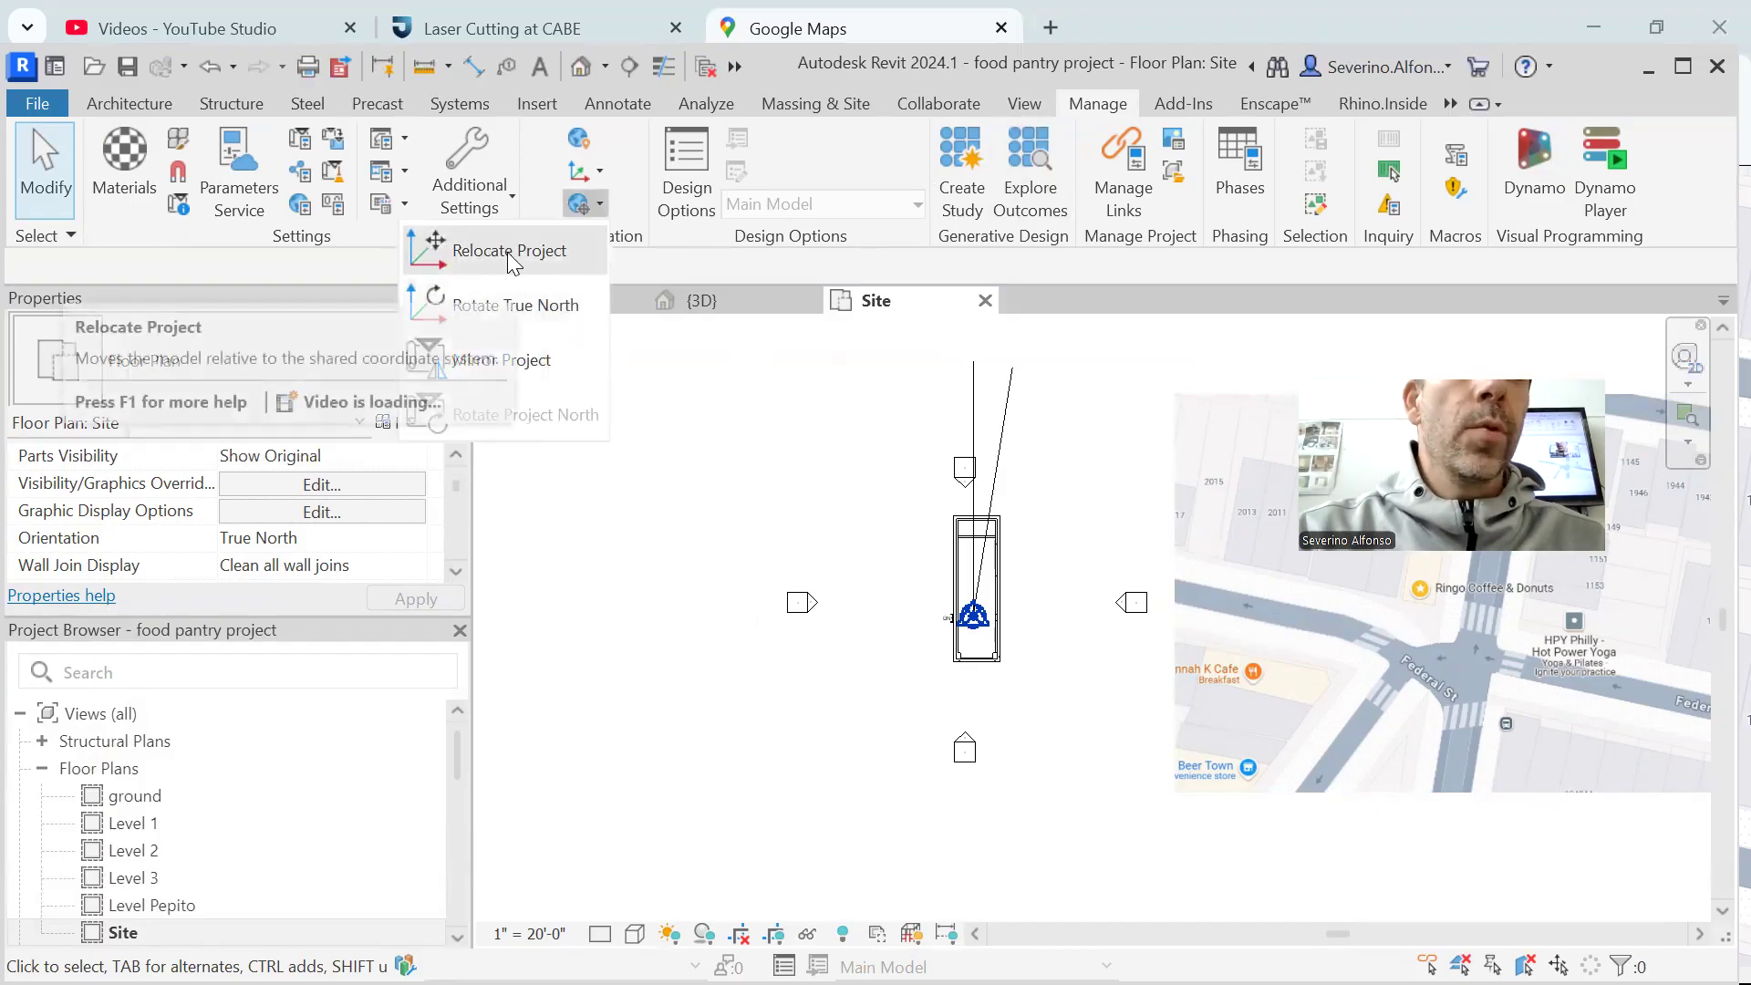
left_click(527, 310)
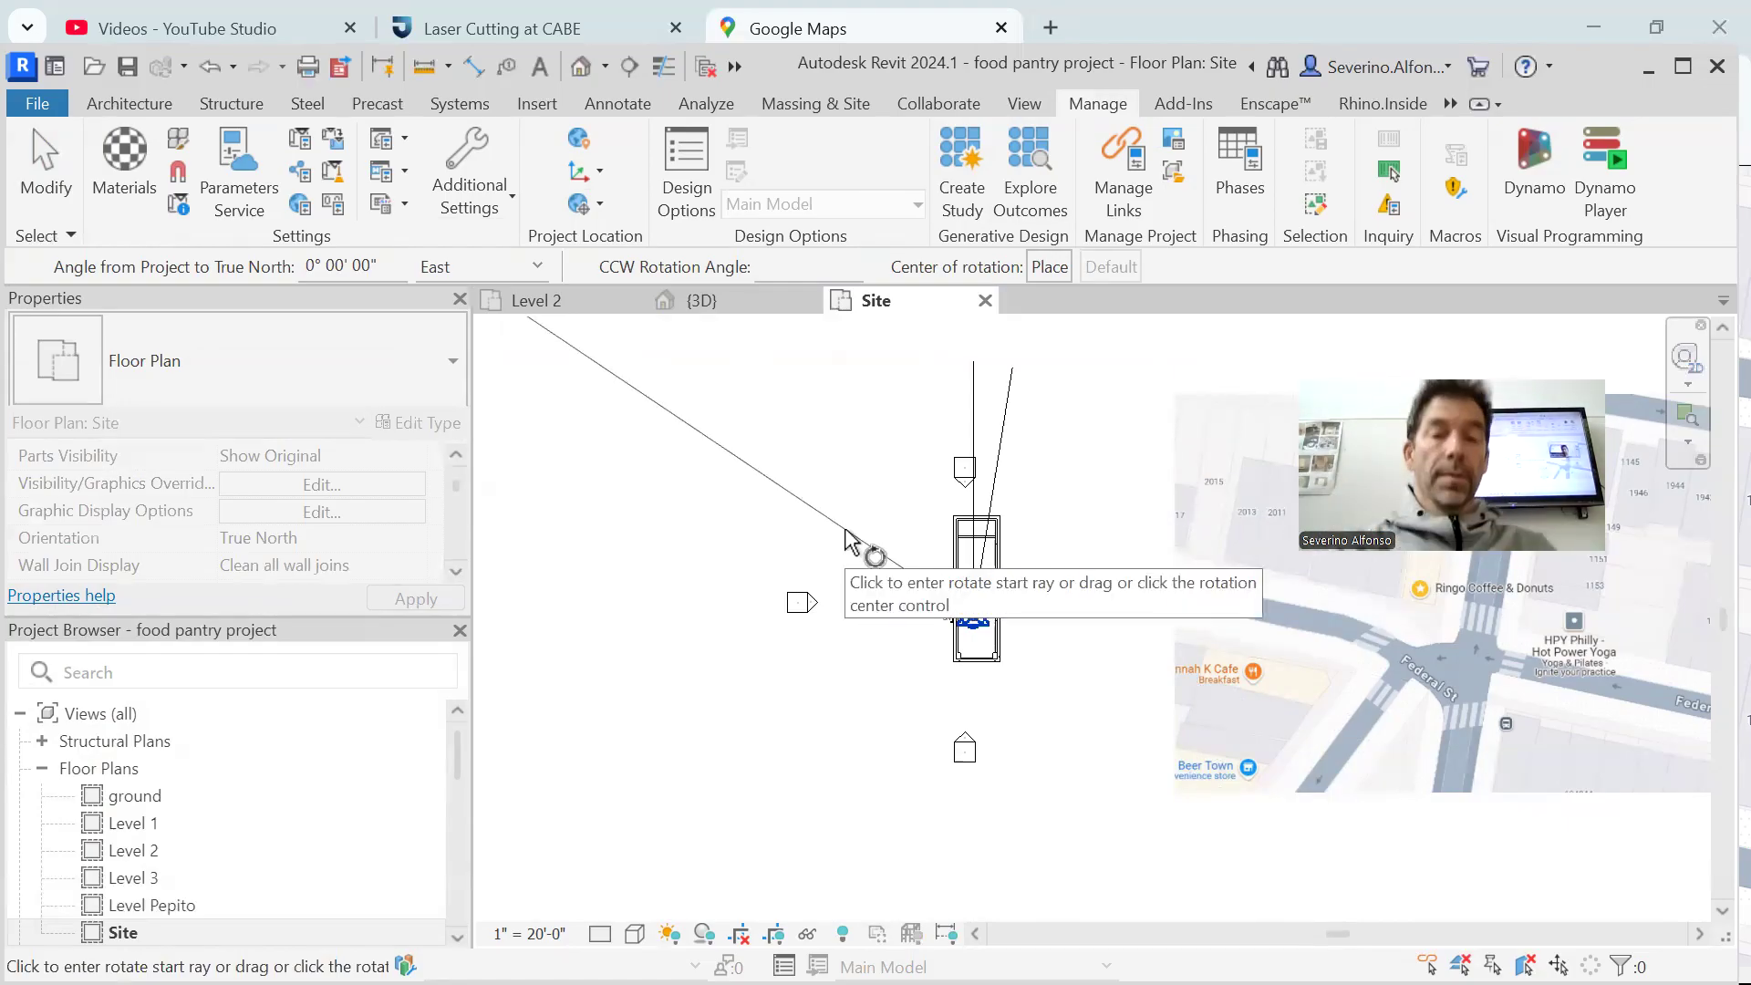
left_click(973, 379)
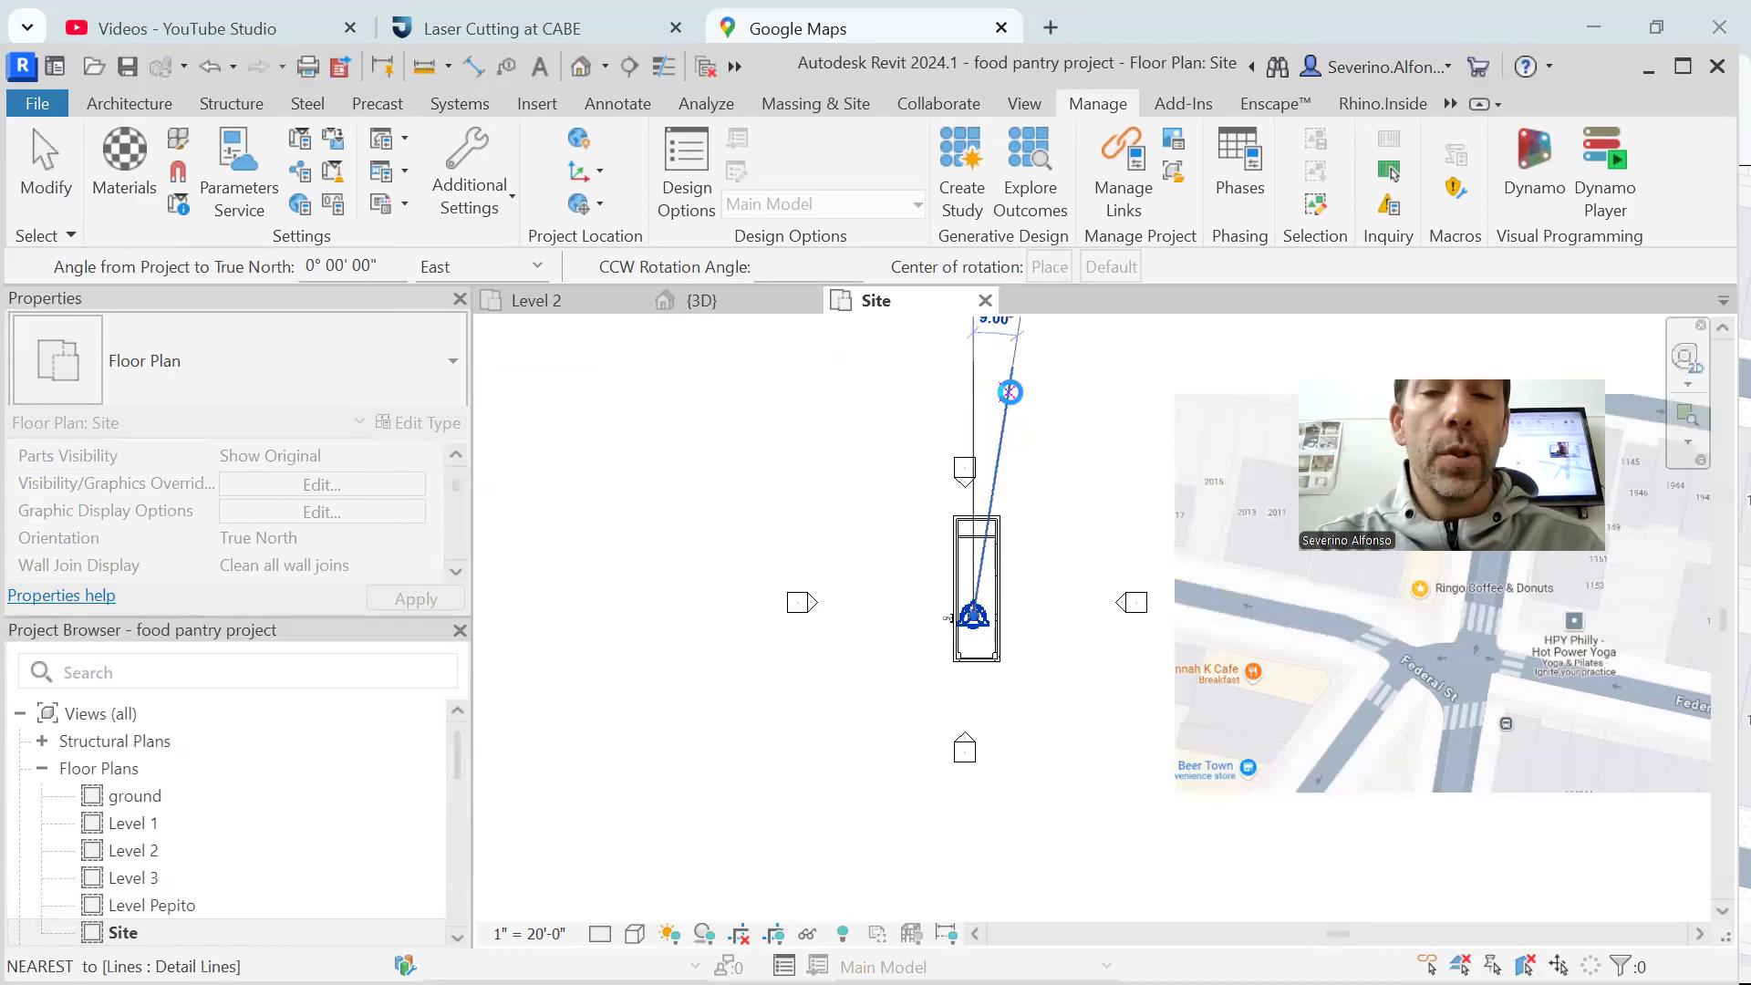
left_click(1011, 393)
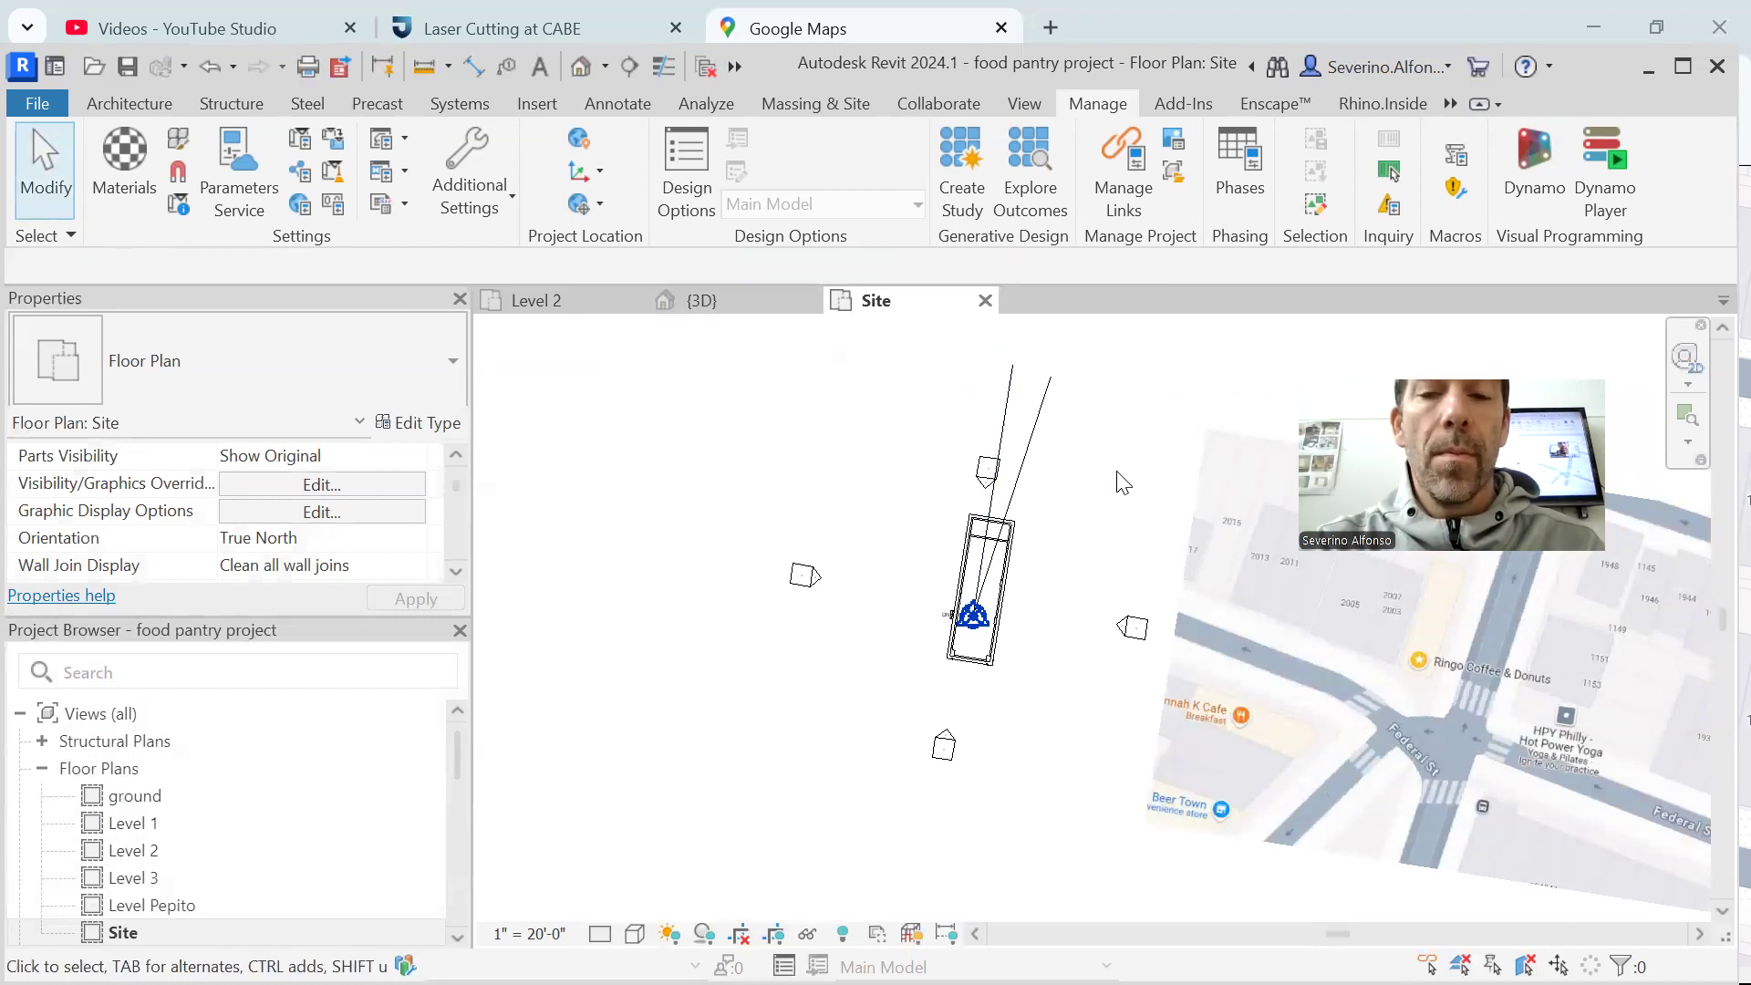
Delete the North.JPG map image and the two detail lines from the Site plan
left_click(1237, 489)
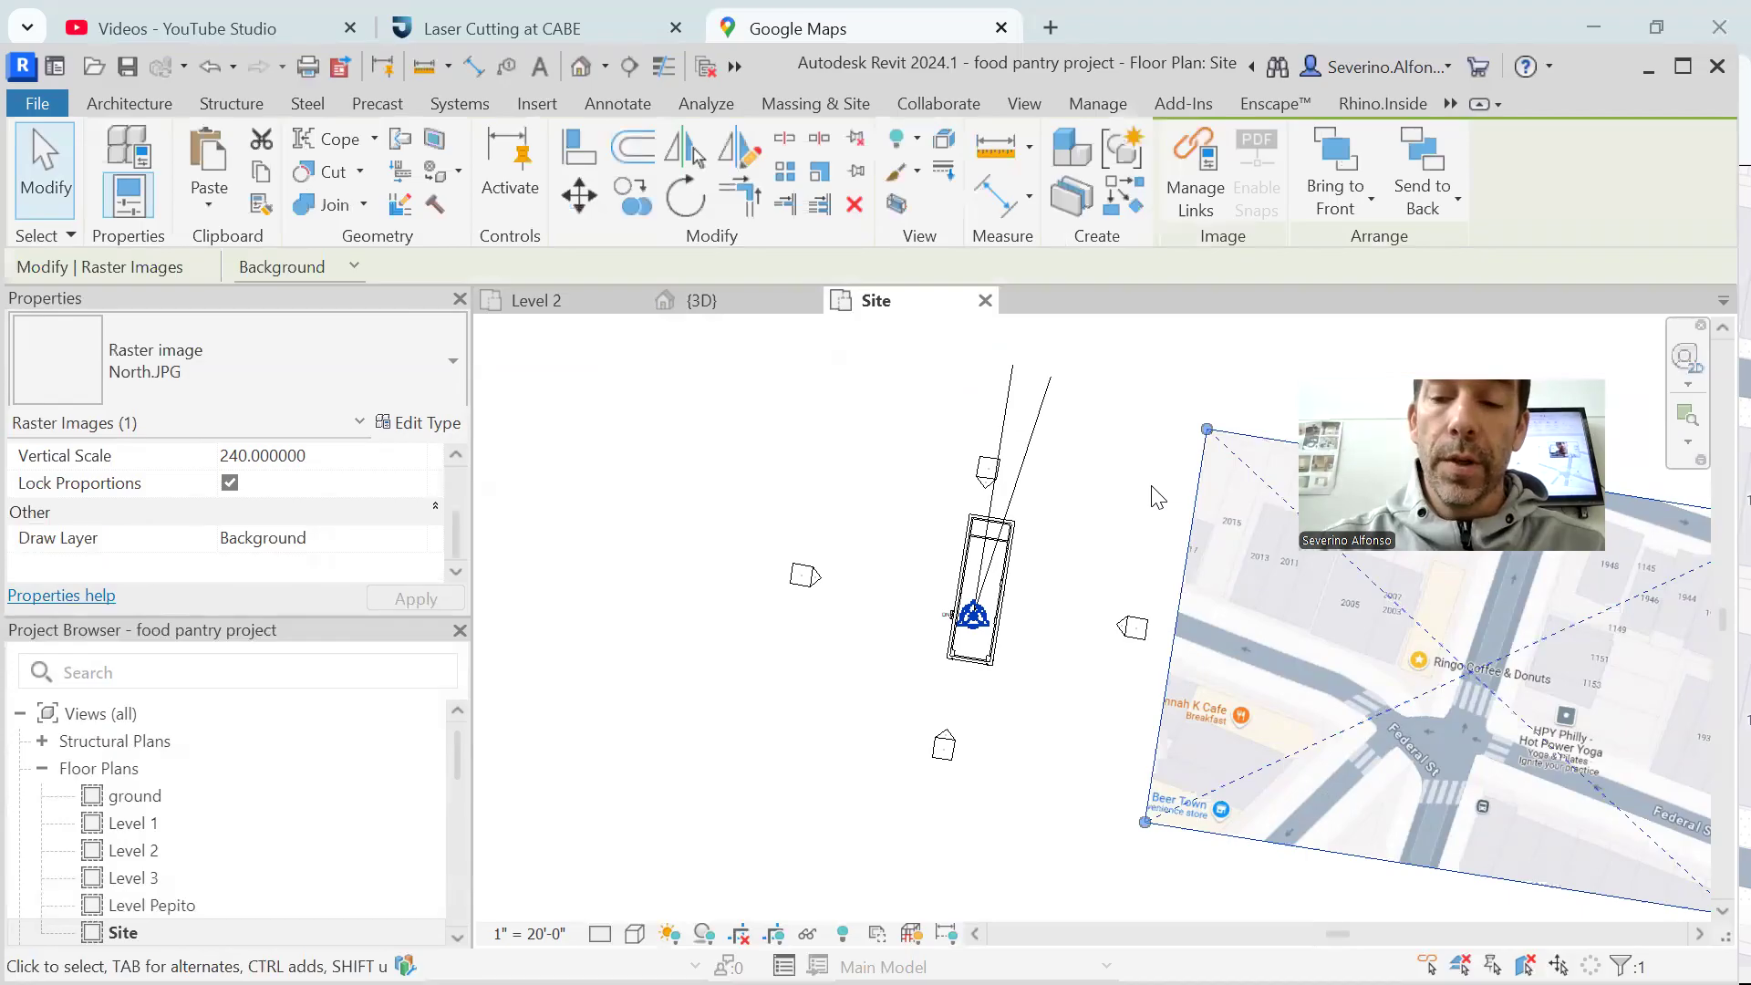
key("Delete")
left_click_drag(1104, 407, 997, 376)
key("Delete")
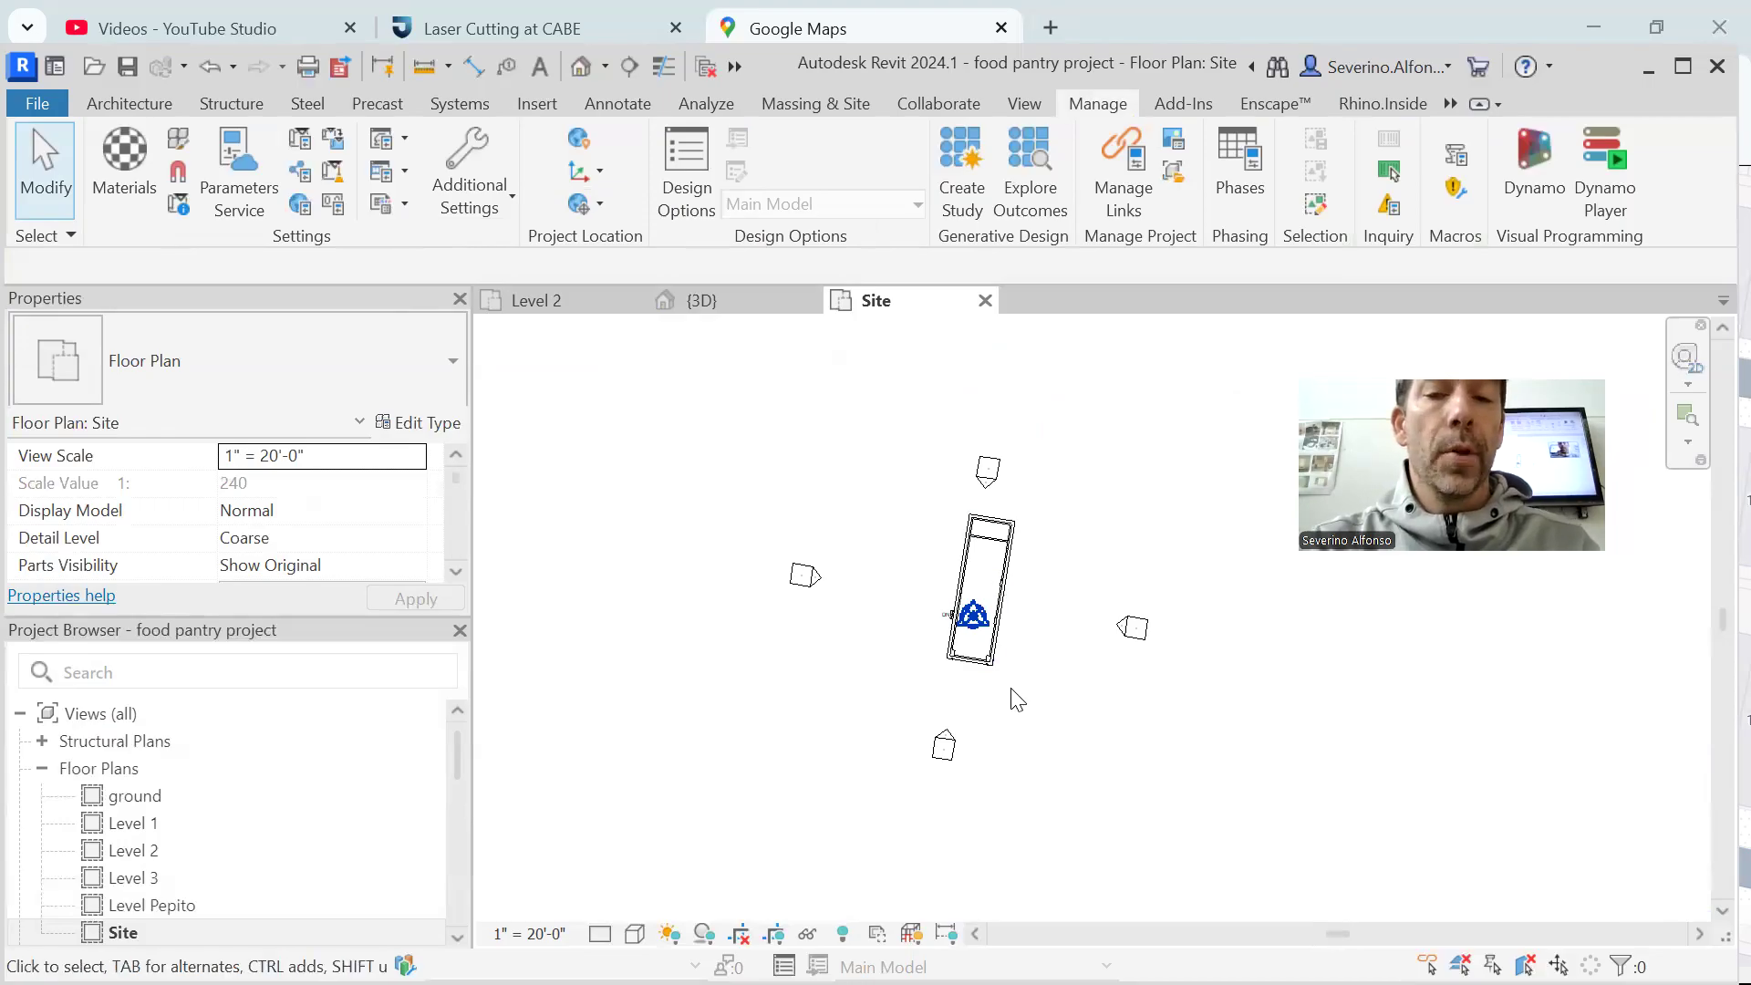
middle_click_drag(903, 745, 838, 727)
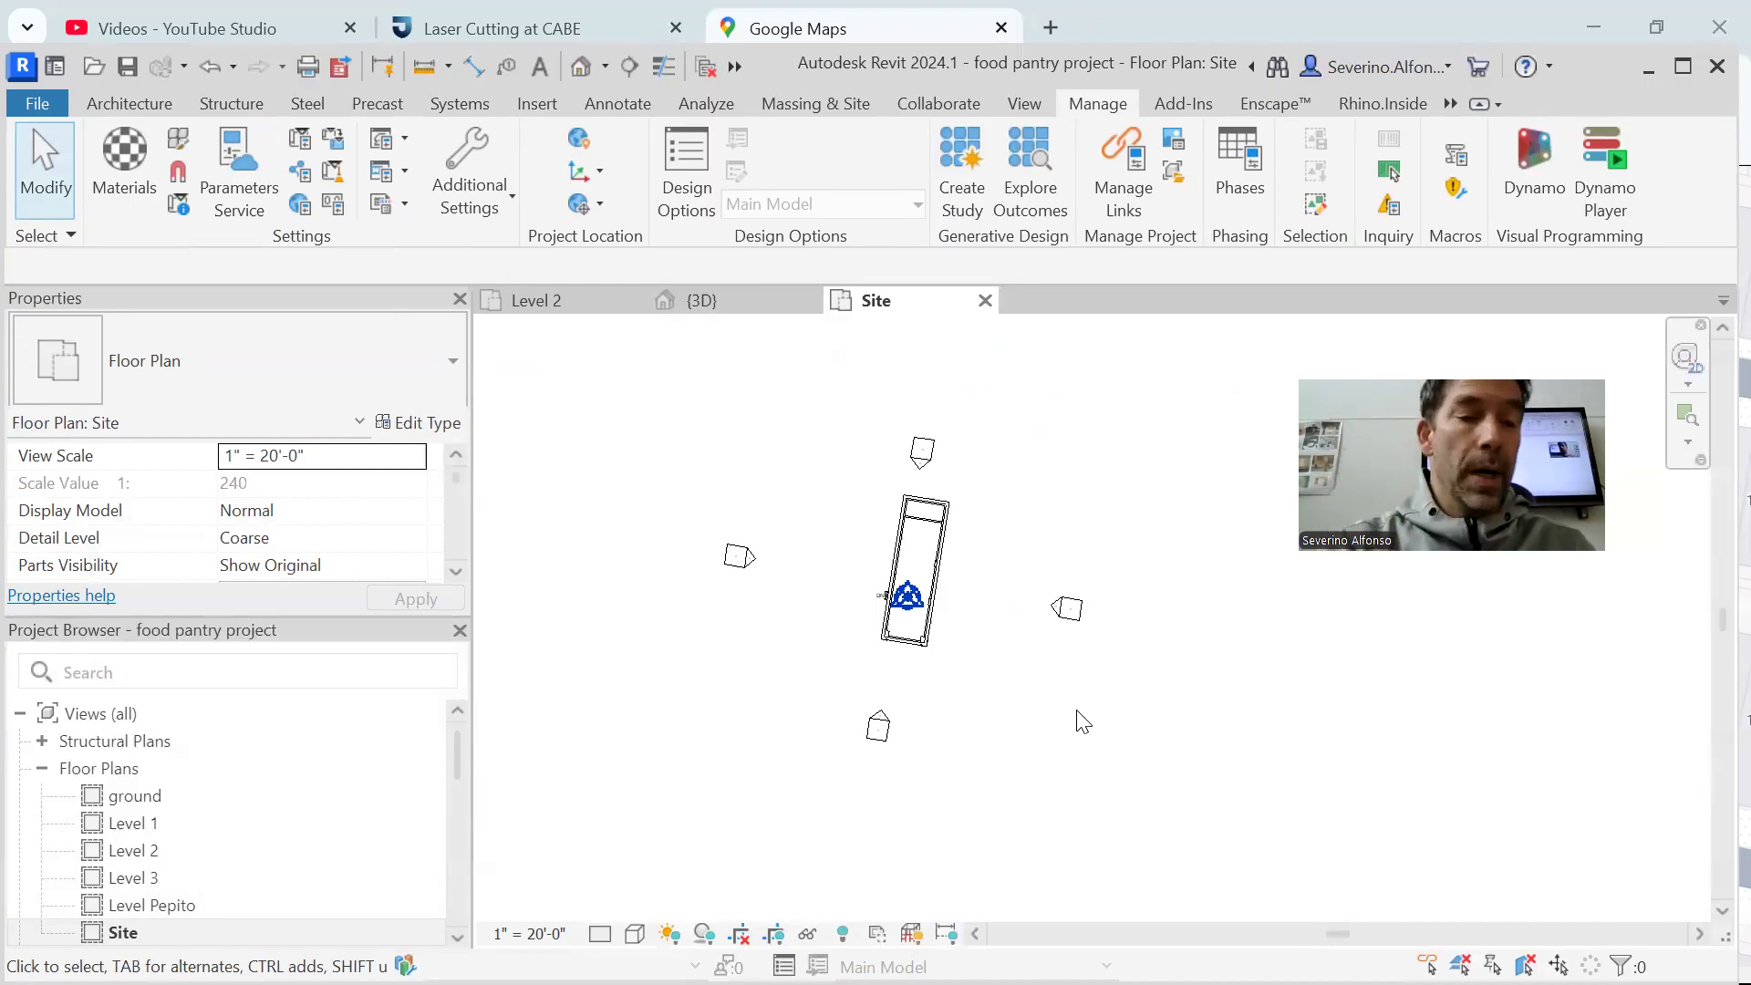
Open the Level 1 floor plan and set its view orientation to True North
left_click(155, 825)
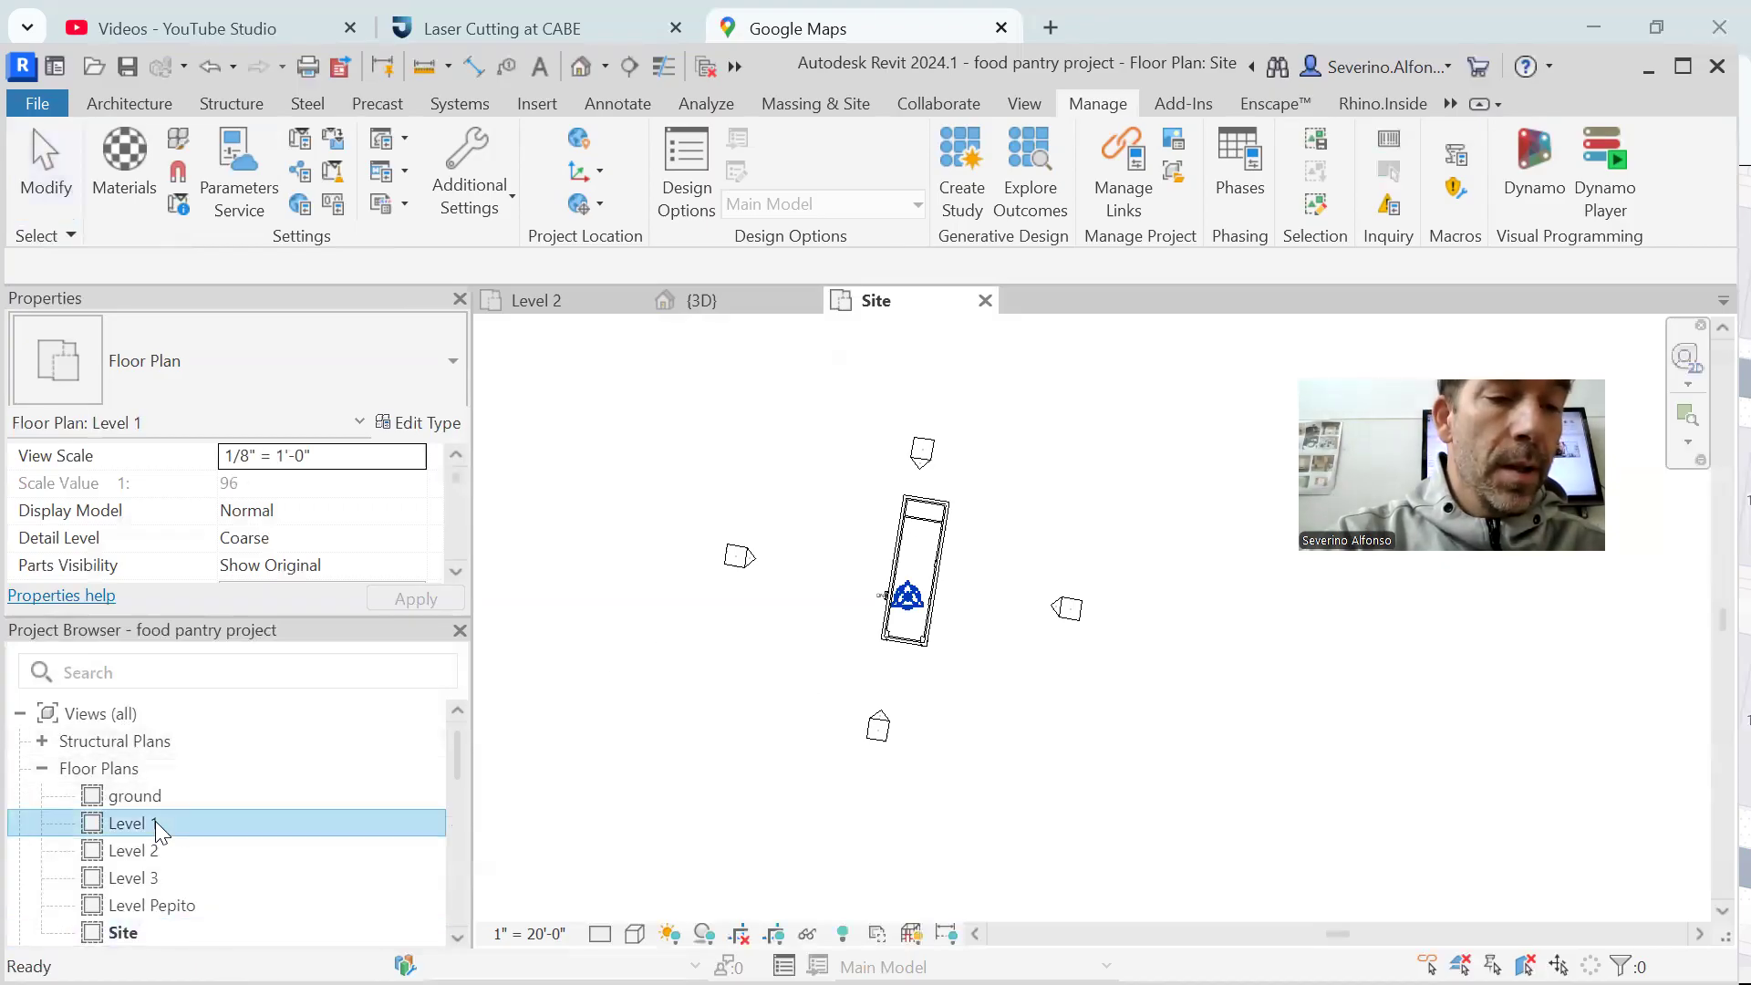
double_click(155, 821)
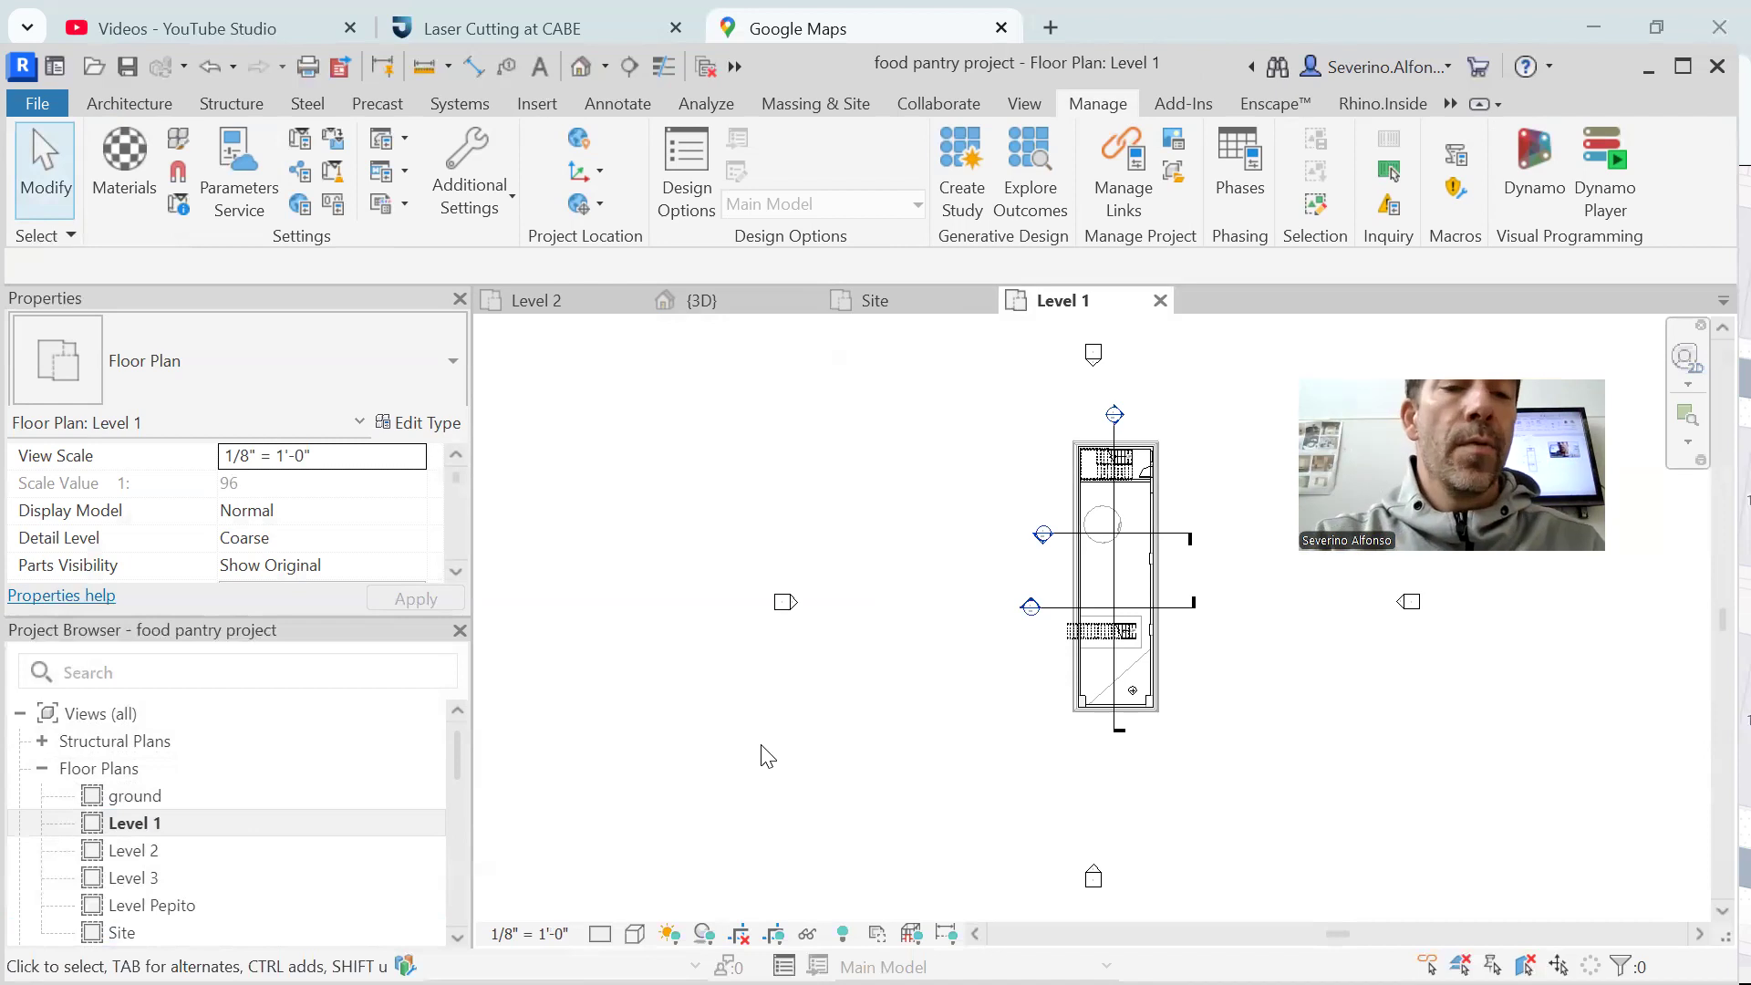
left_click(456, 571)
left_click(456, 571)
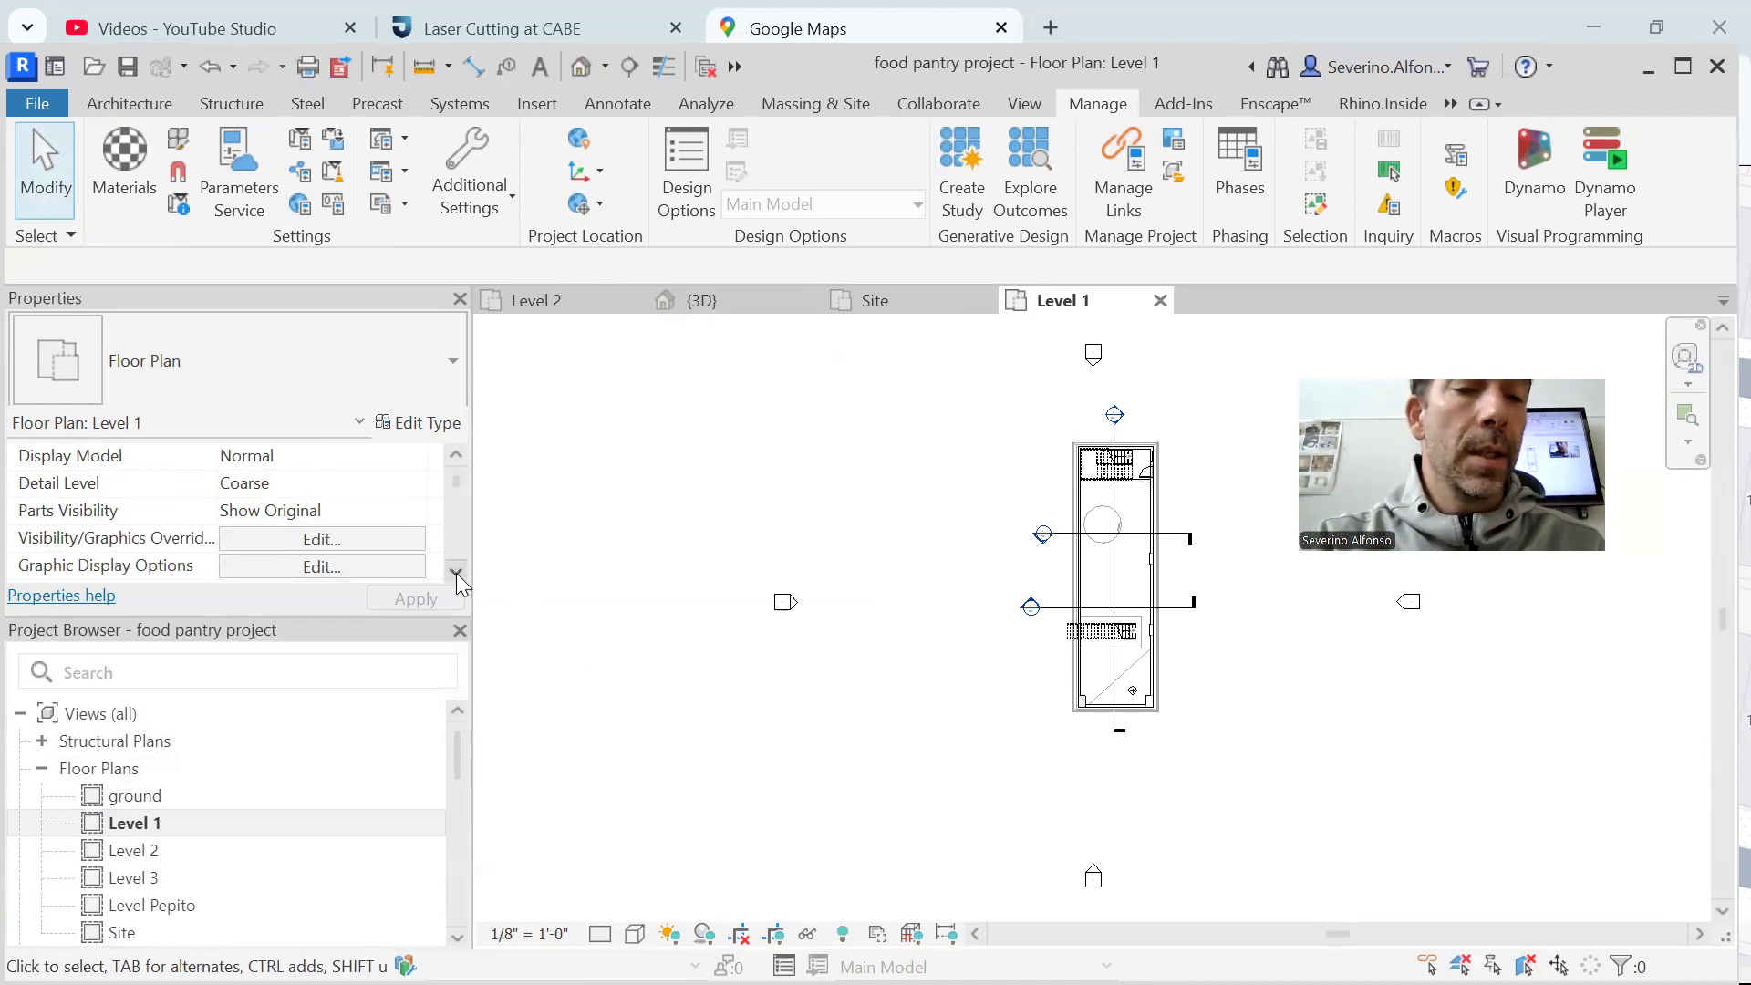
double_click(456, 573)
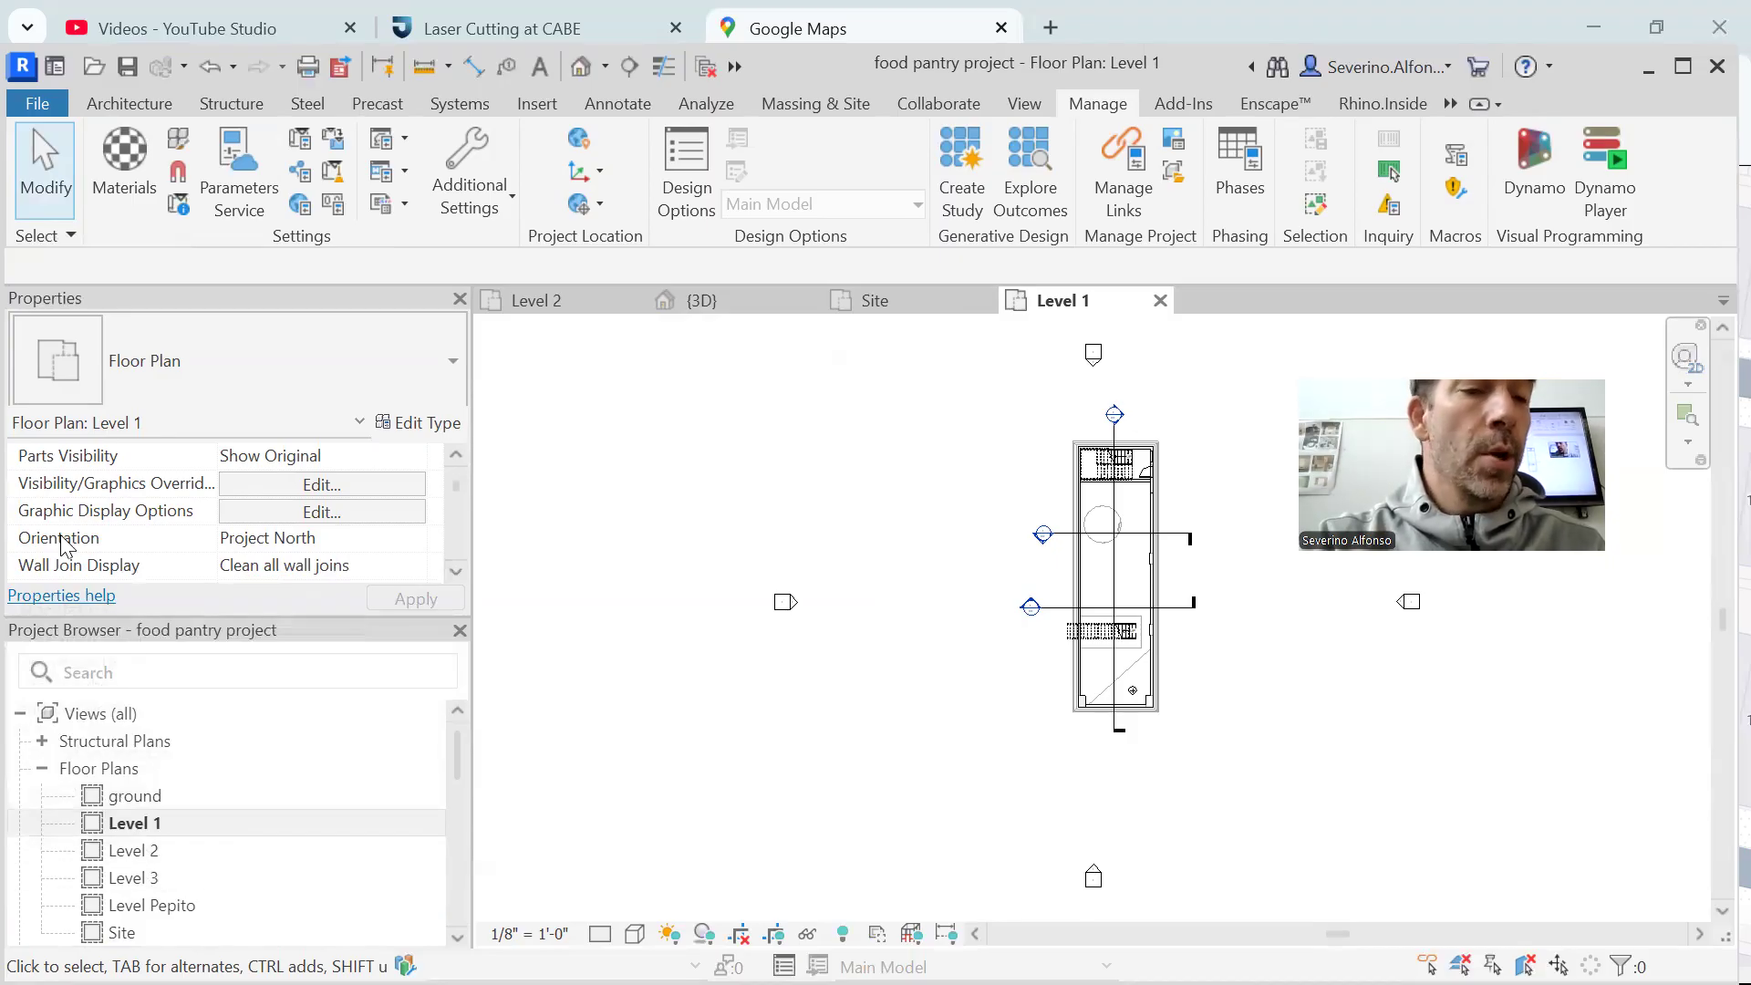
left_click(418, 538)
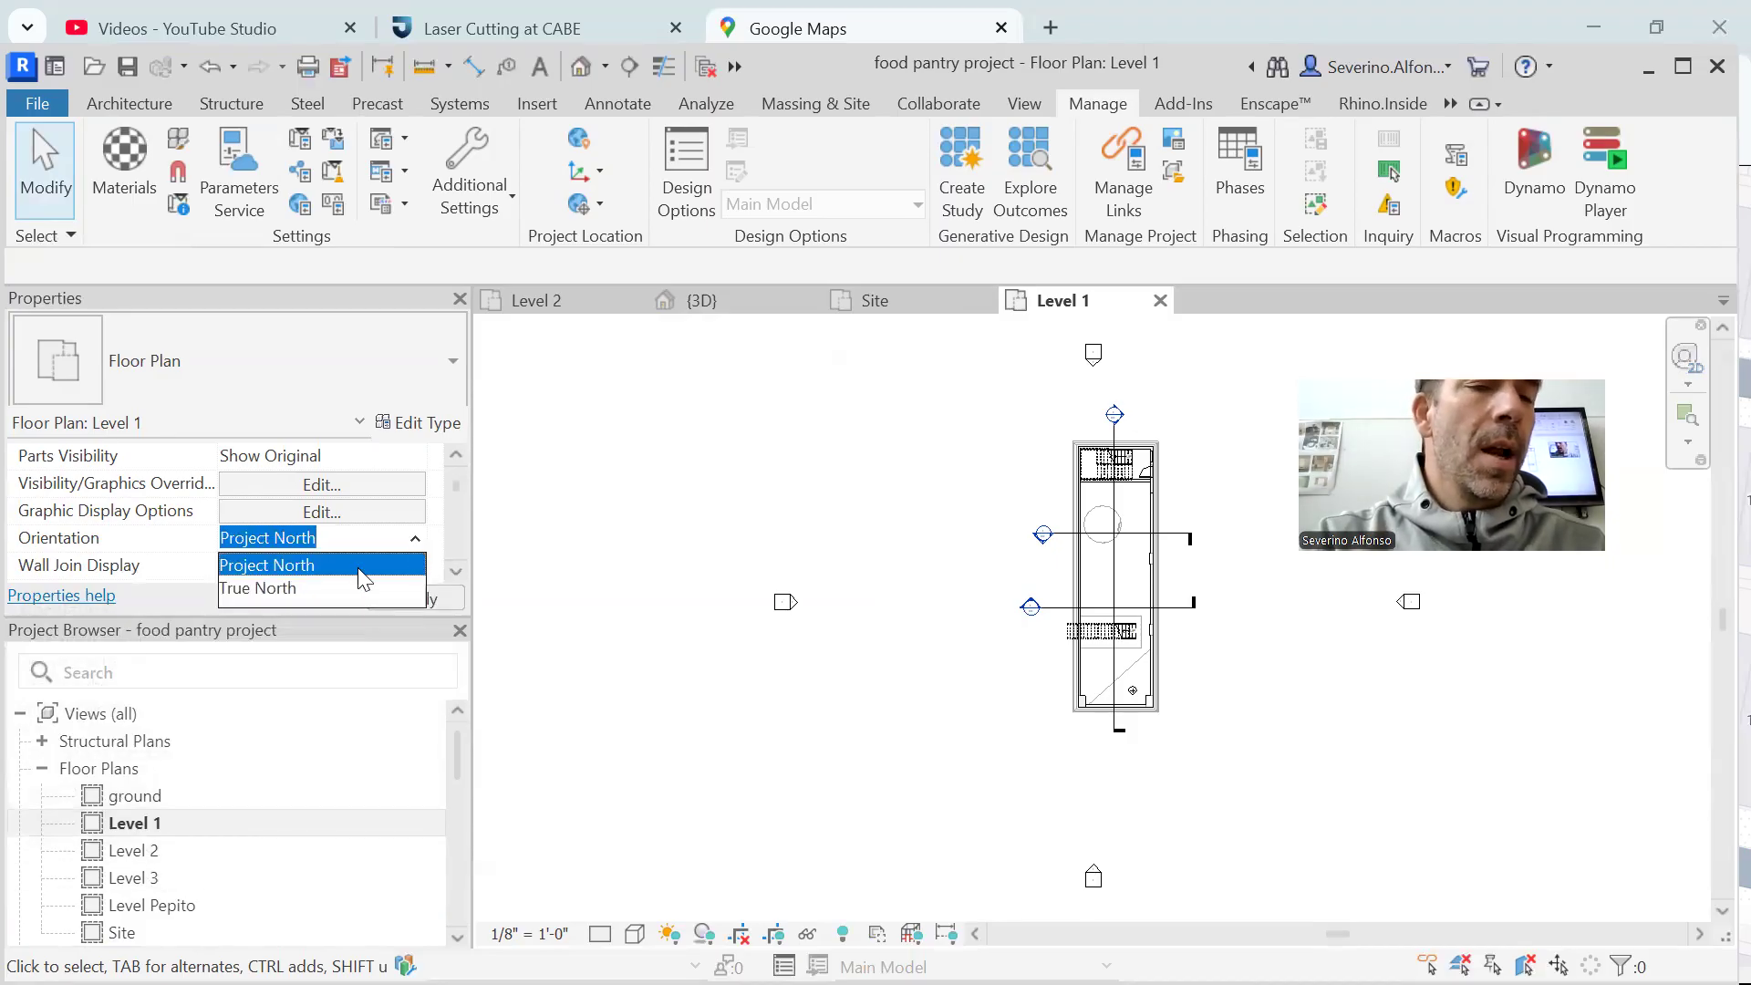
left_click(262, 590)
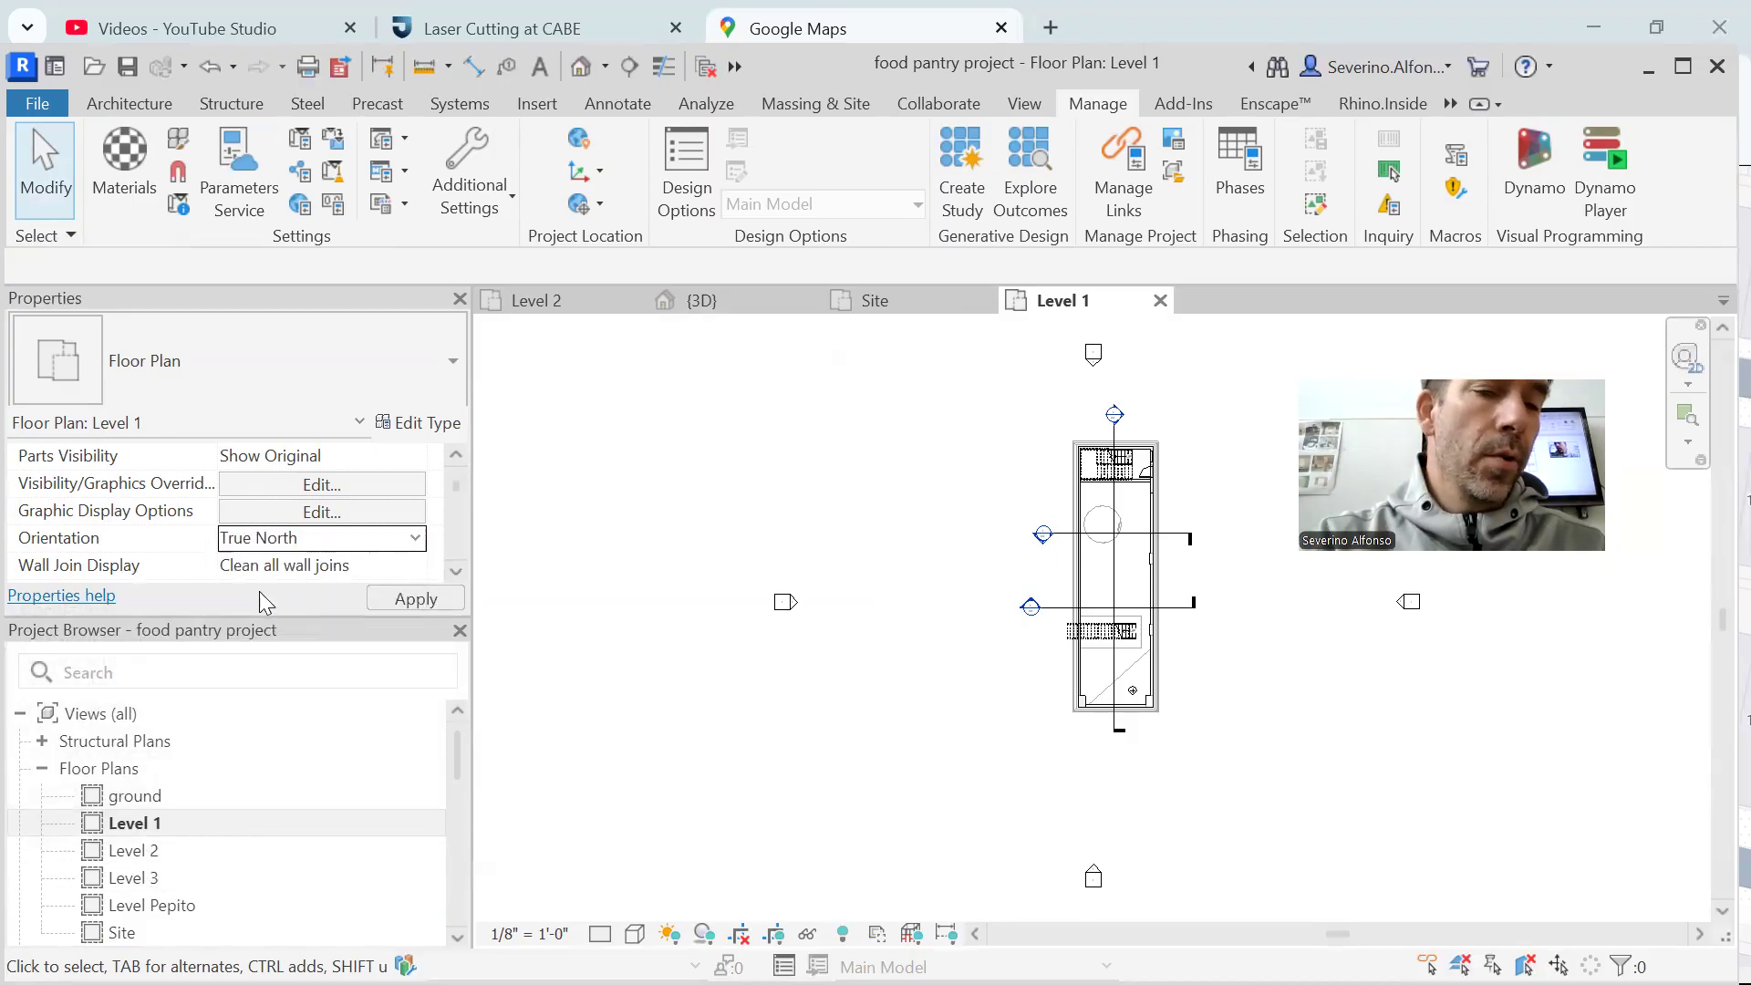
left_click(415, 598)
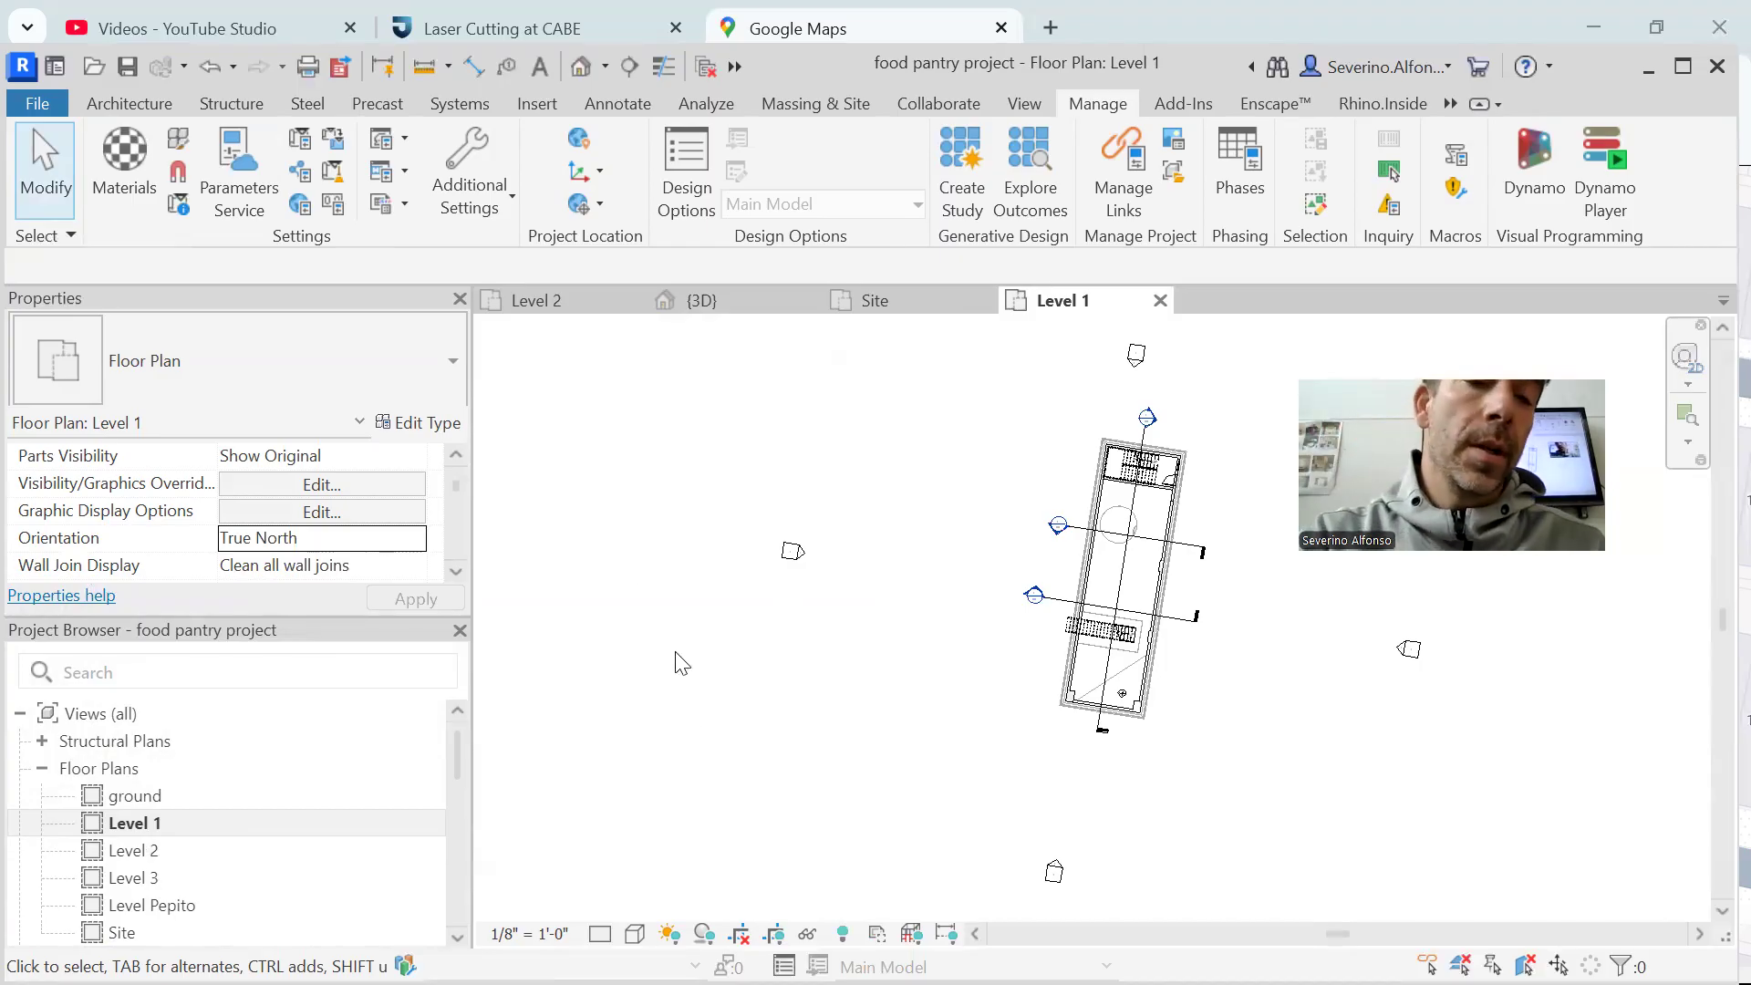
Set the Level 1 floor plan's orientation back to Project North
left_click(415, 538)
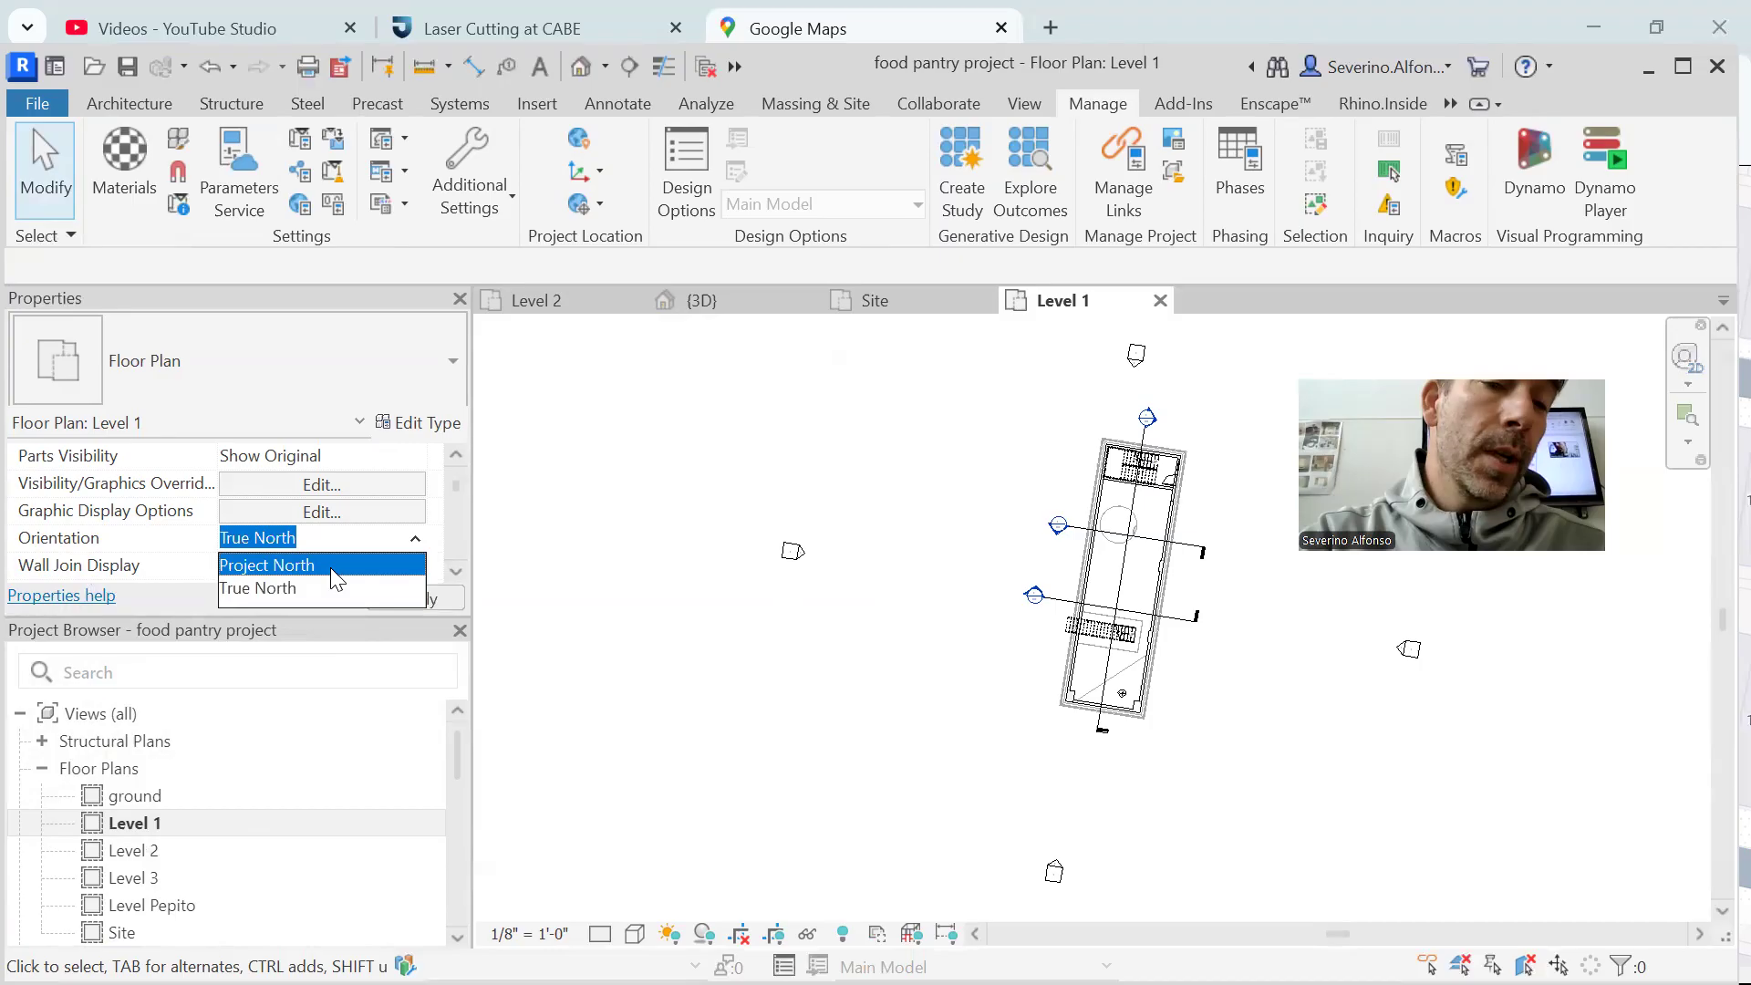
left_click(330, 567)
left_click(405, 597)
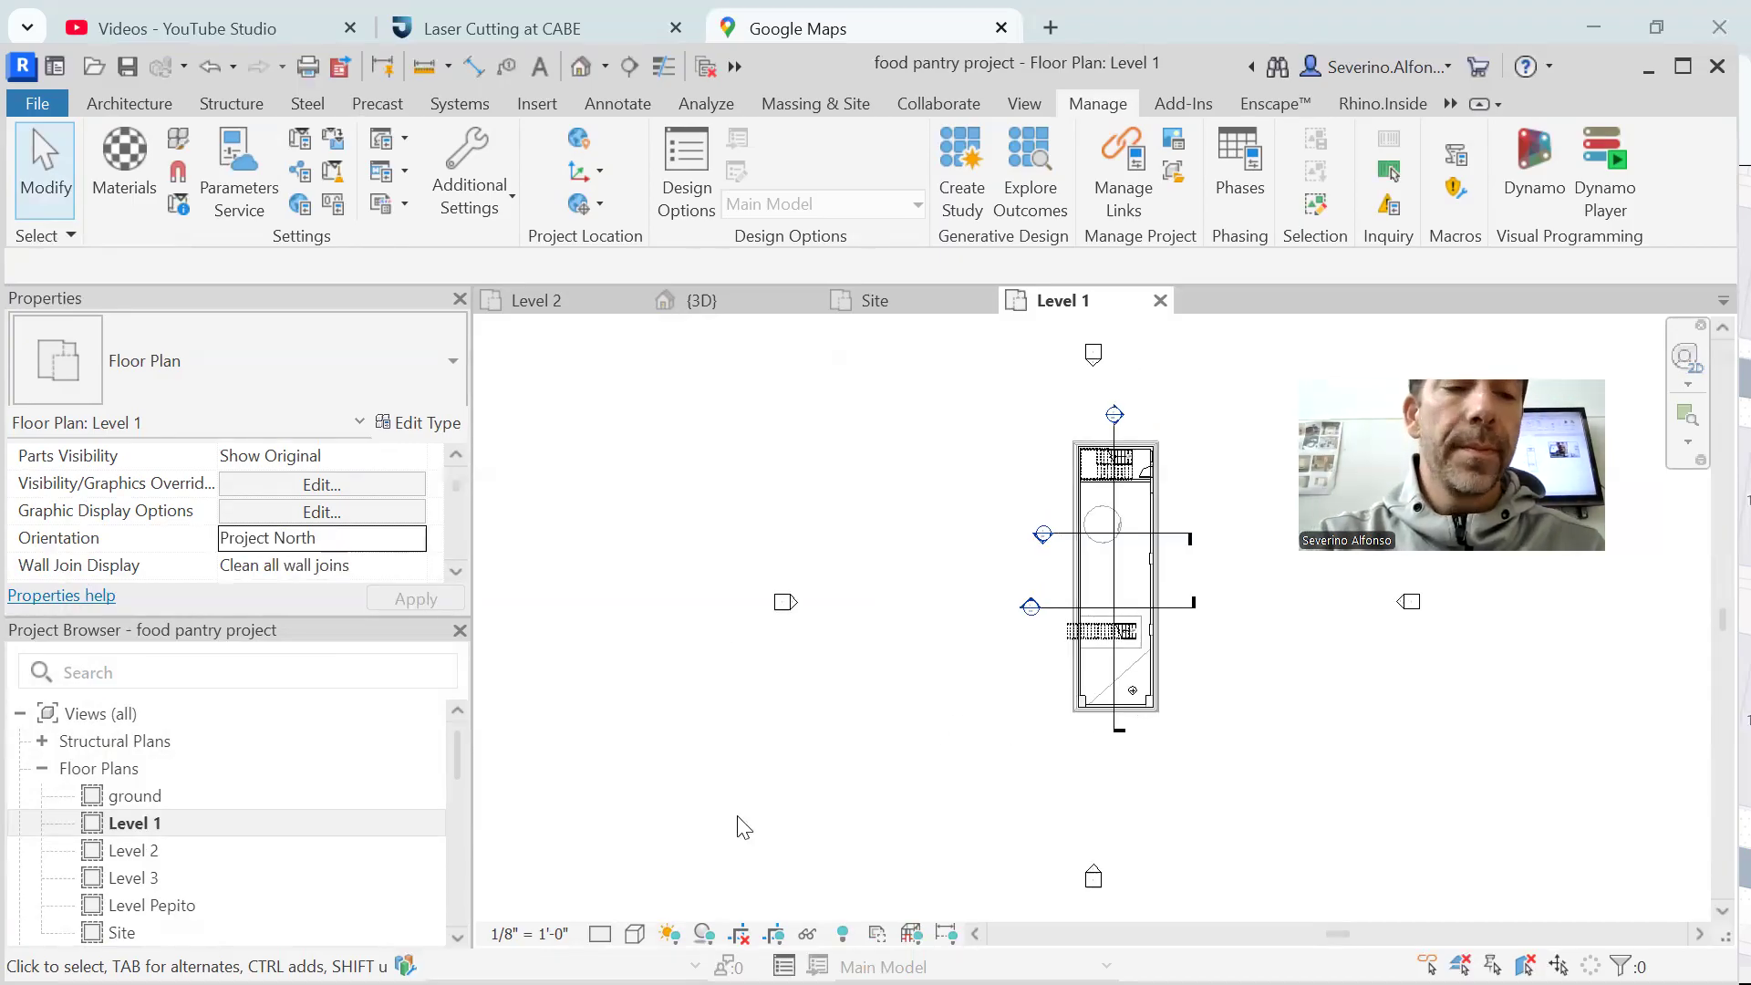
Return to the Site plan and turn its sun path on, continuing with the current sun settings
double_click(121, 932)
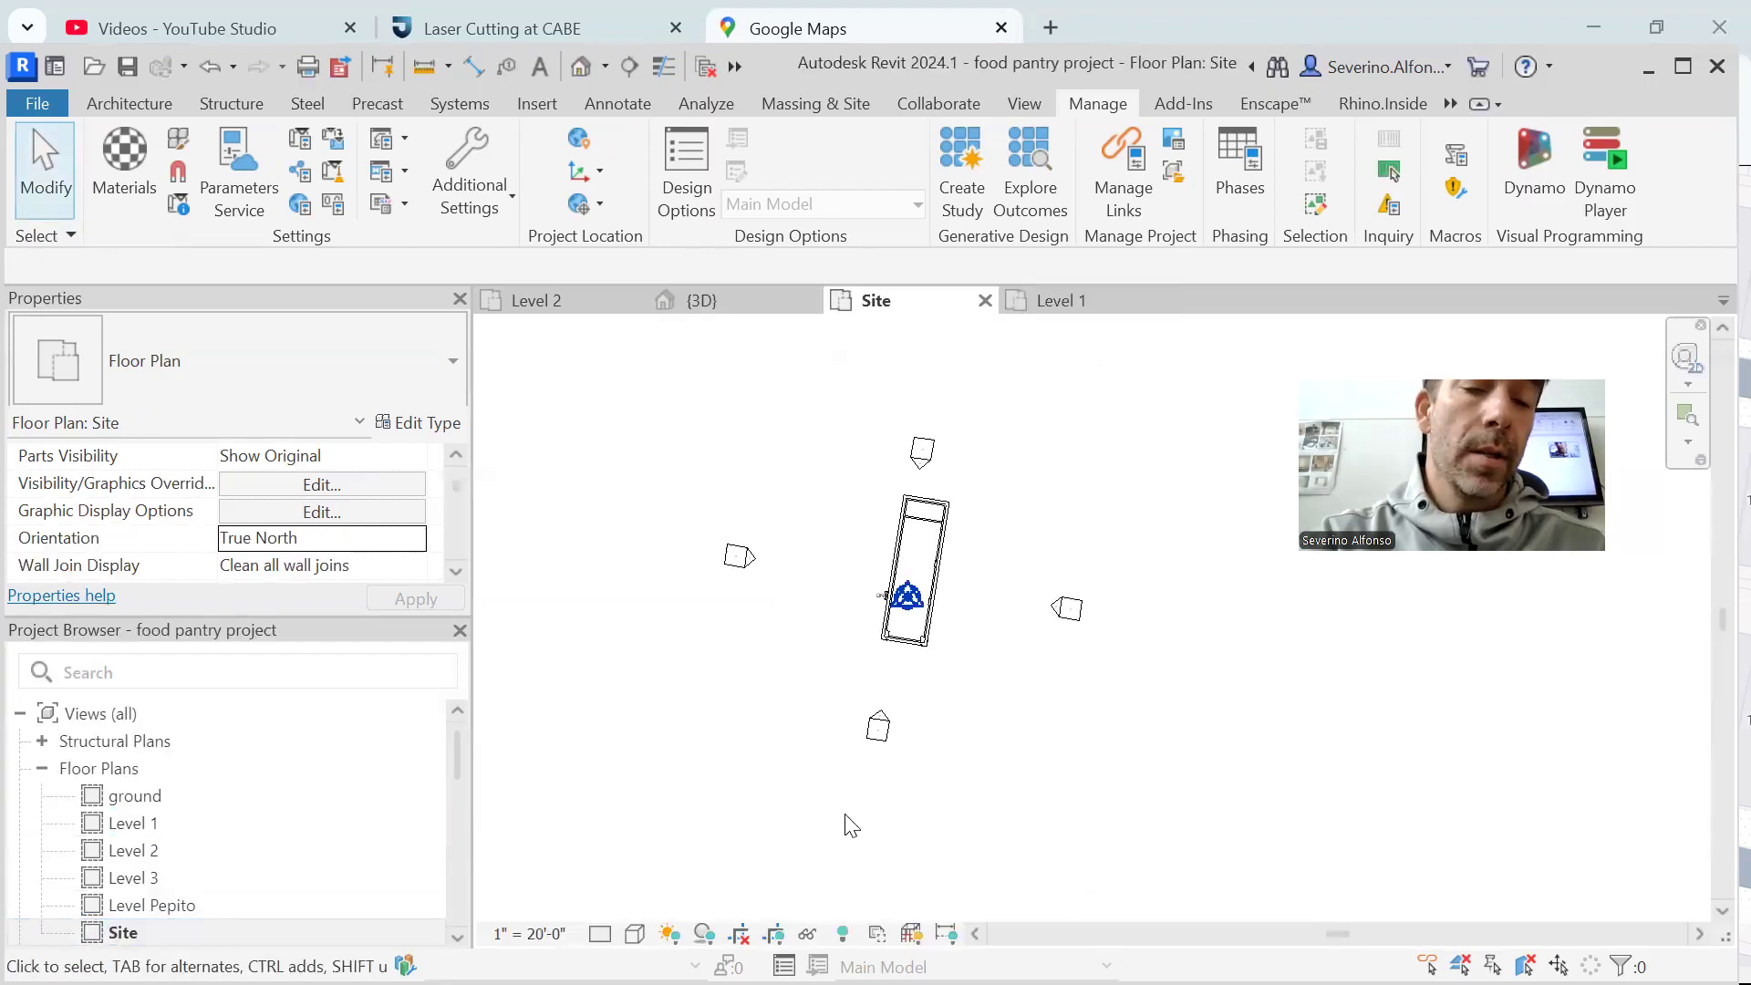
left_click(668, 933)
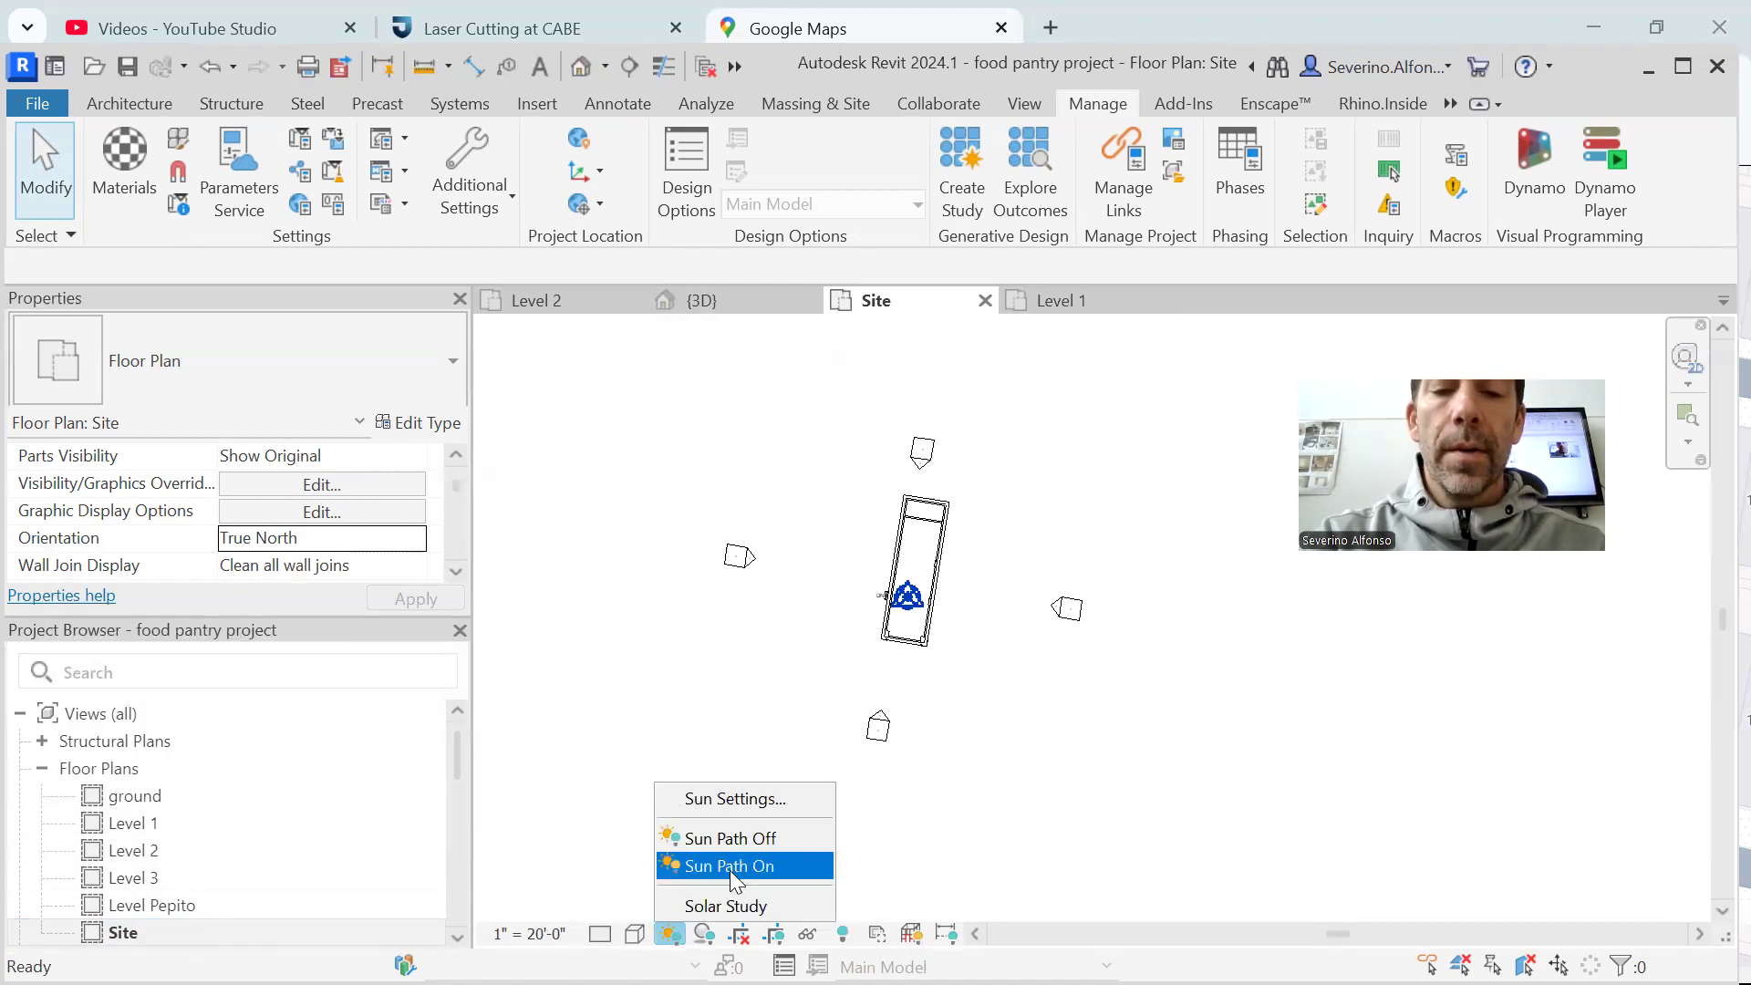
left_click(730, 867)
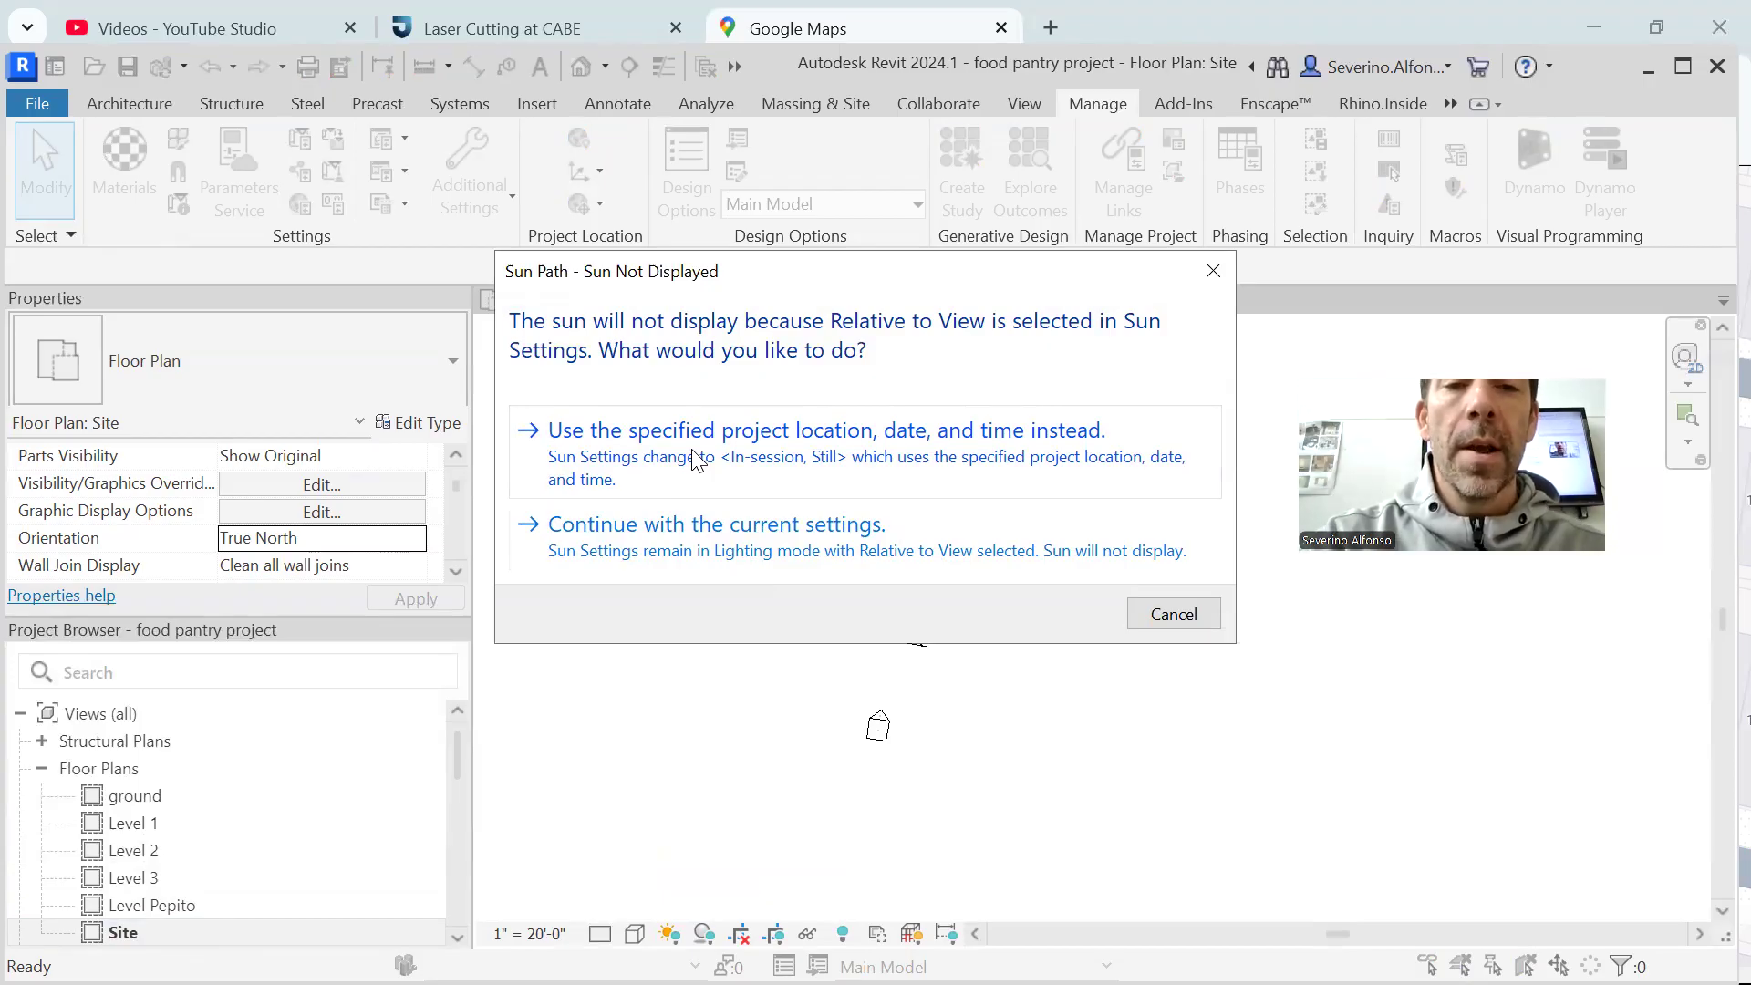
left_click(693, 545)
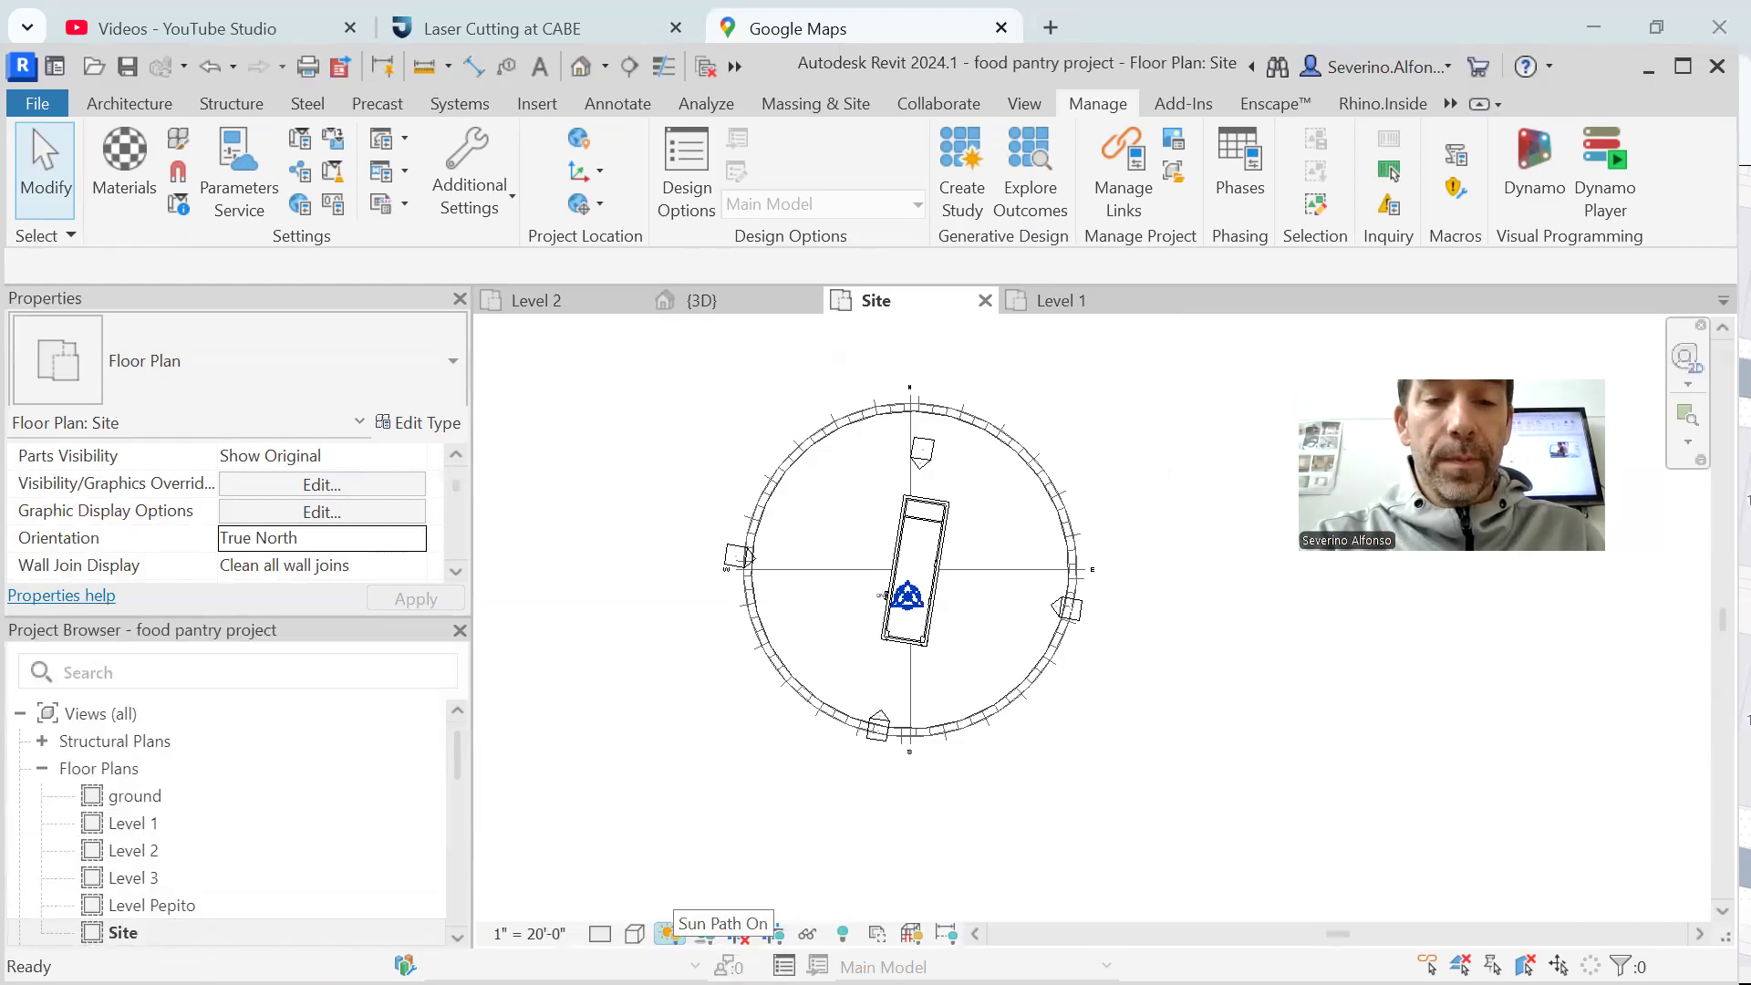
Open the Site plan's sun settings and switch the solar study type from Lighting to Still
left_click(670, 933)
left_click(724, 802)
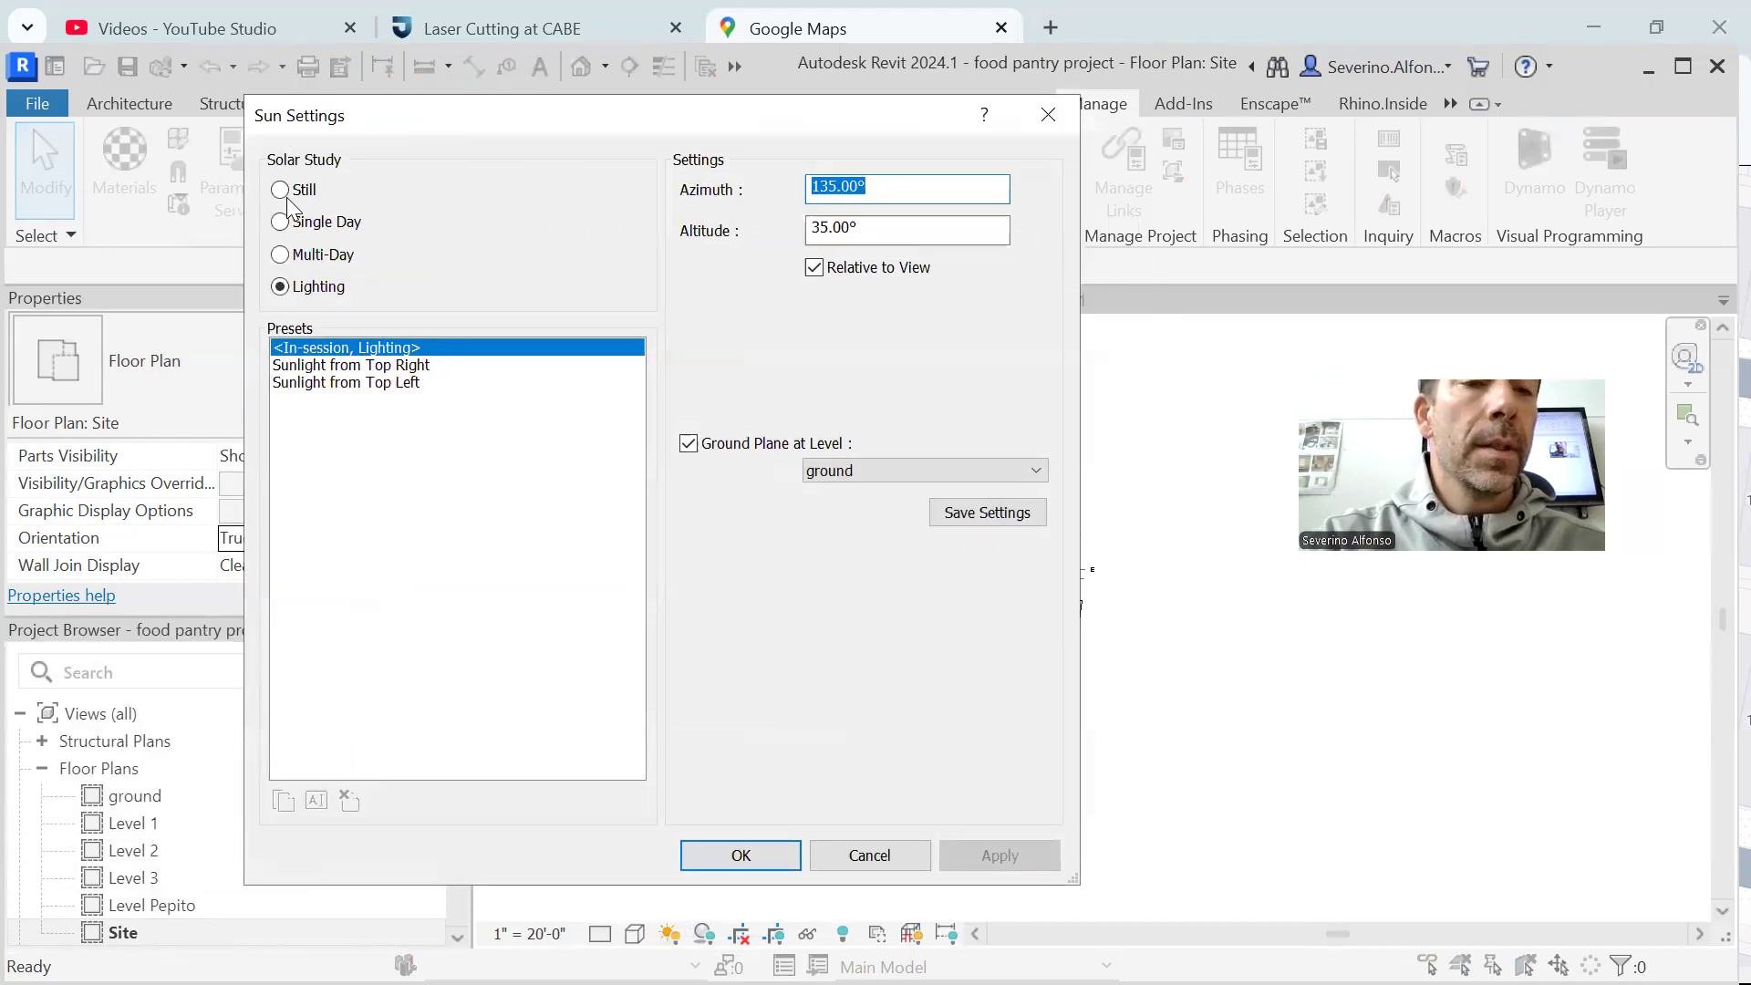
left_click(282, 193)
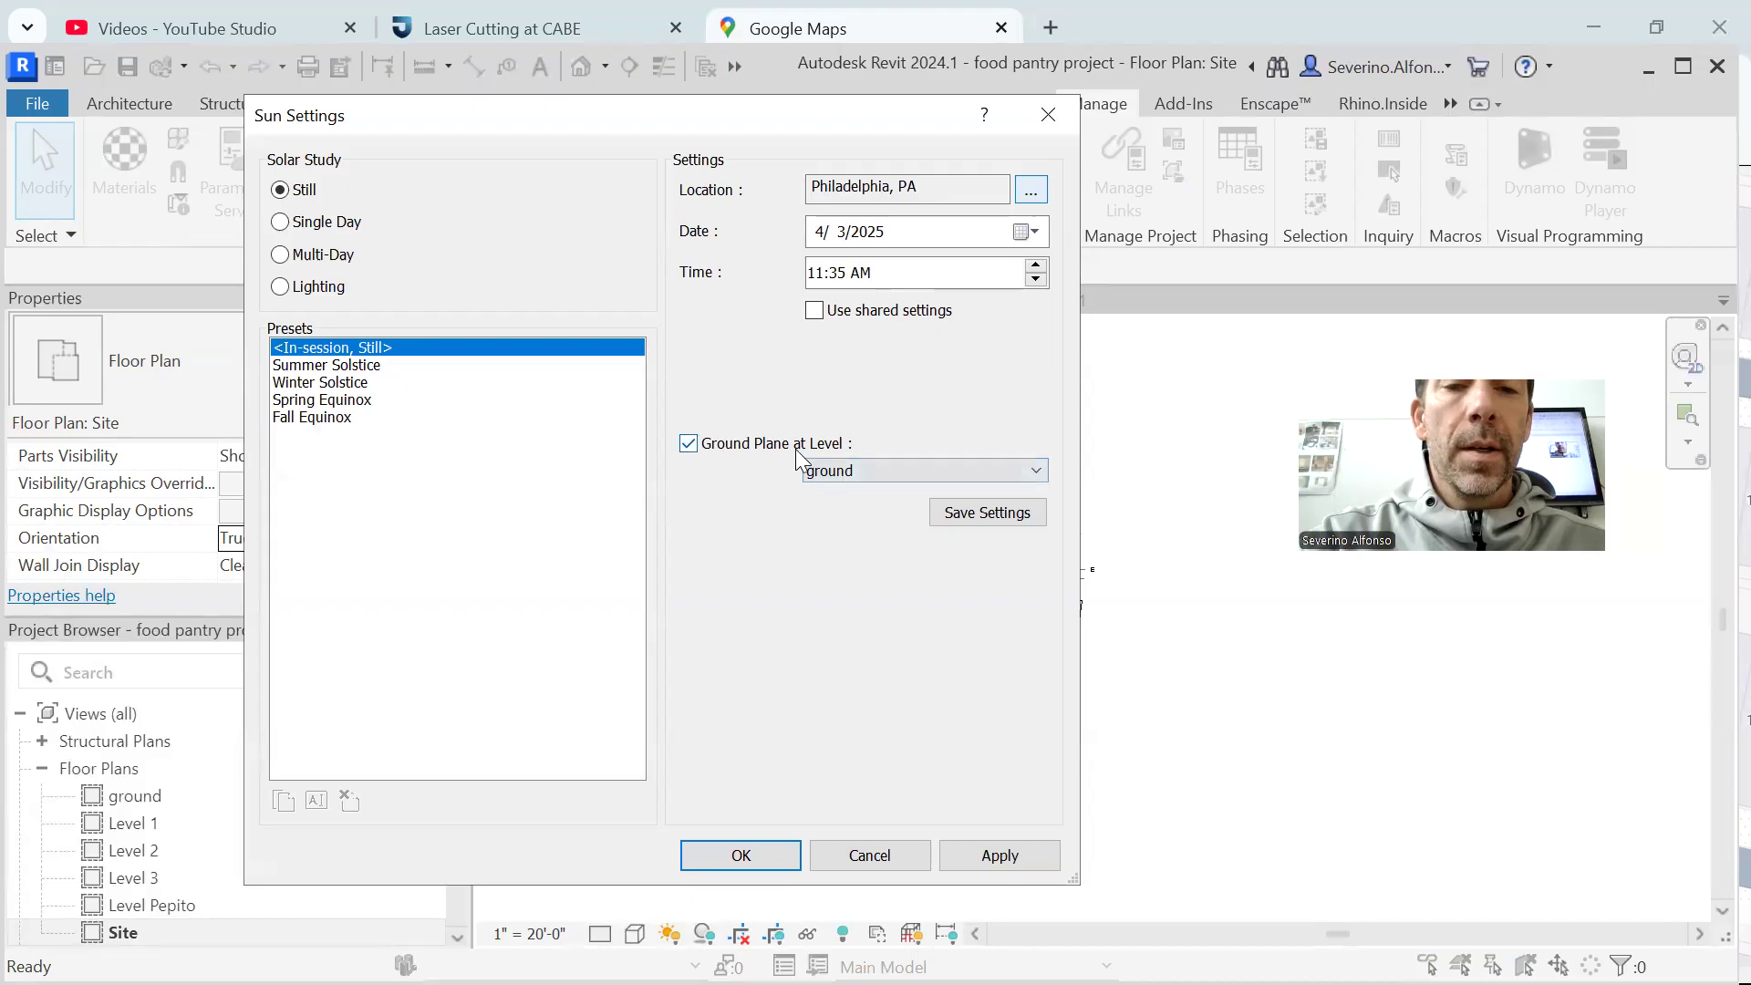
left_click(1034, 232)
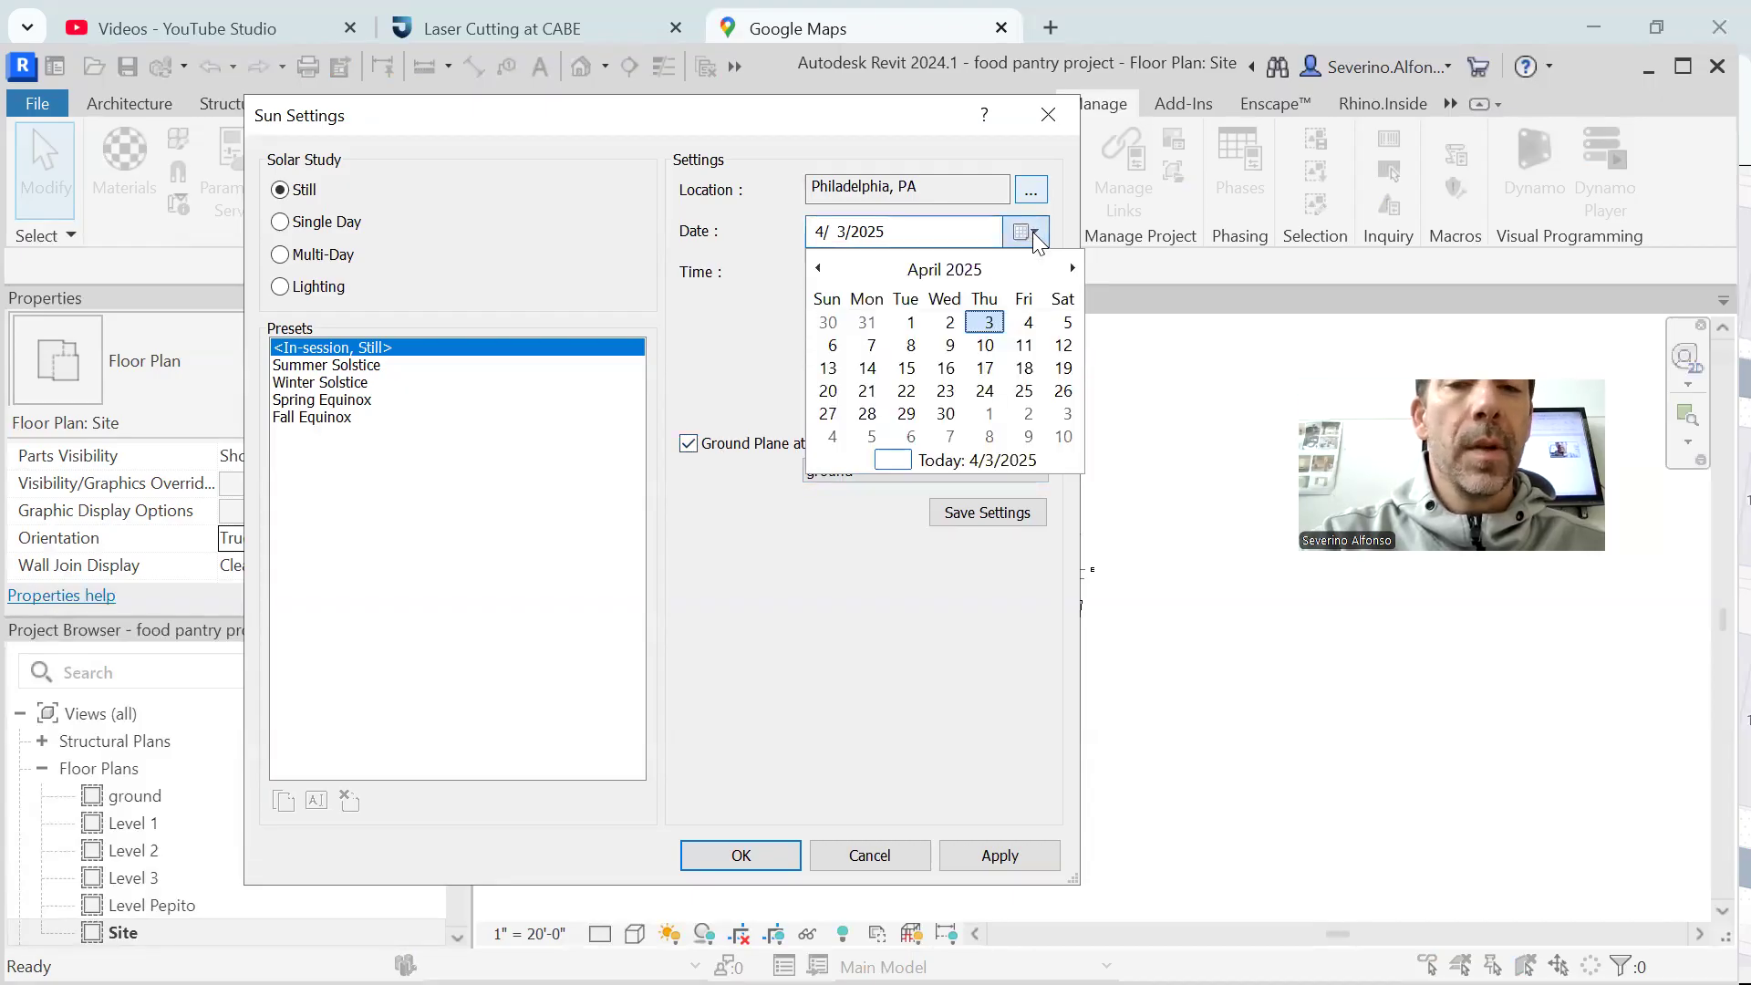
left_click(1035, 234)
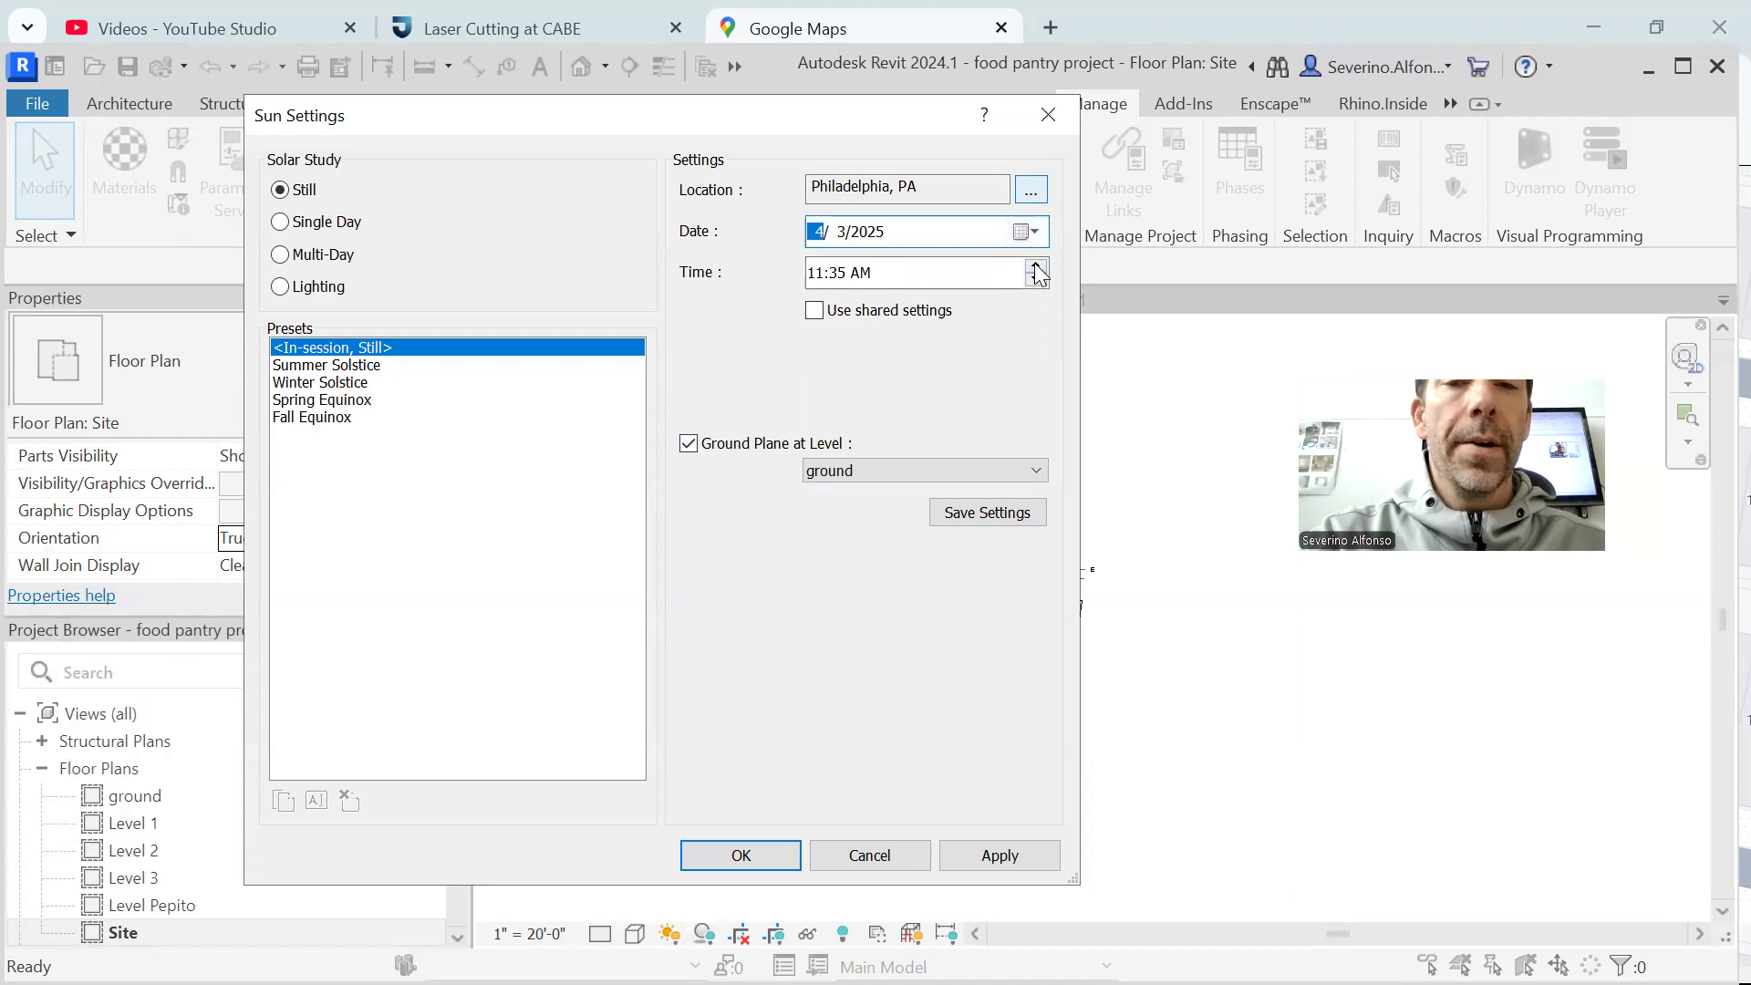
Look through the solstice and equinox presets, choose Winter Solstice for the still study and accept the sun settings
left_click(312, 367)
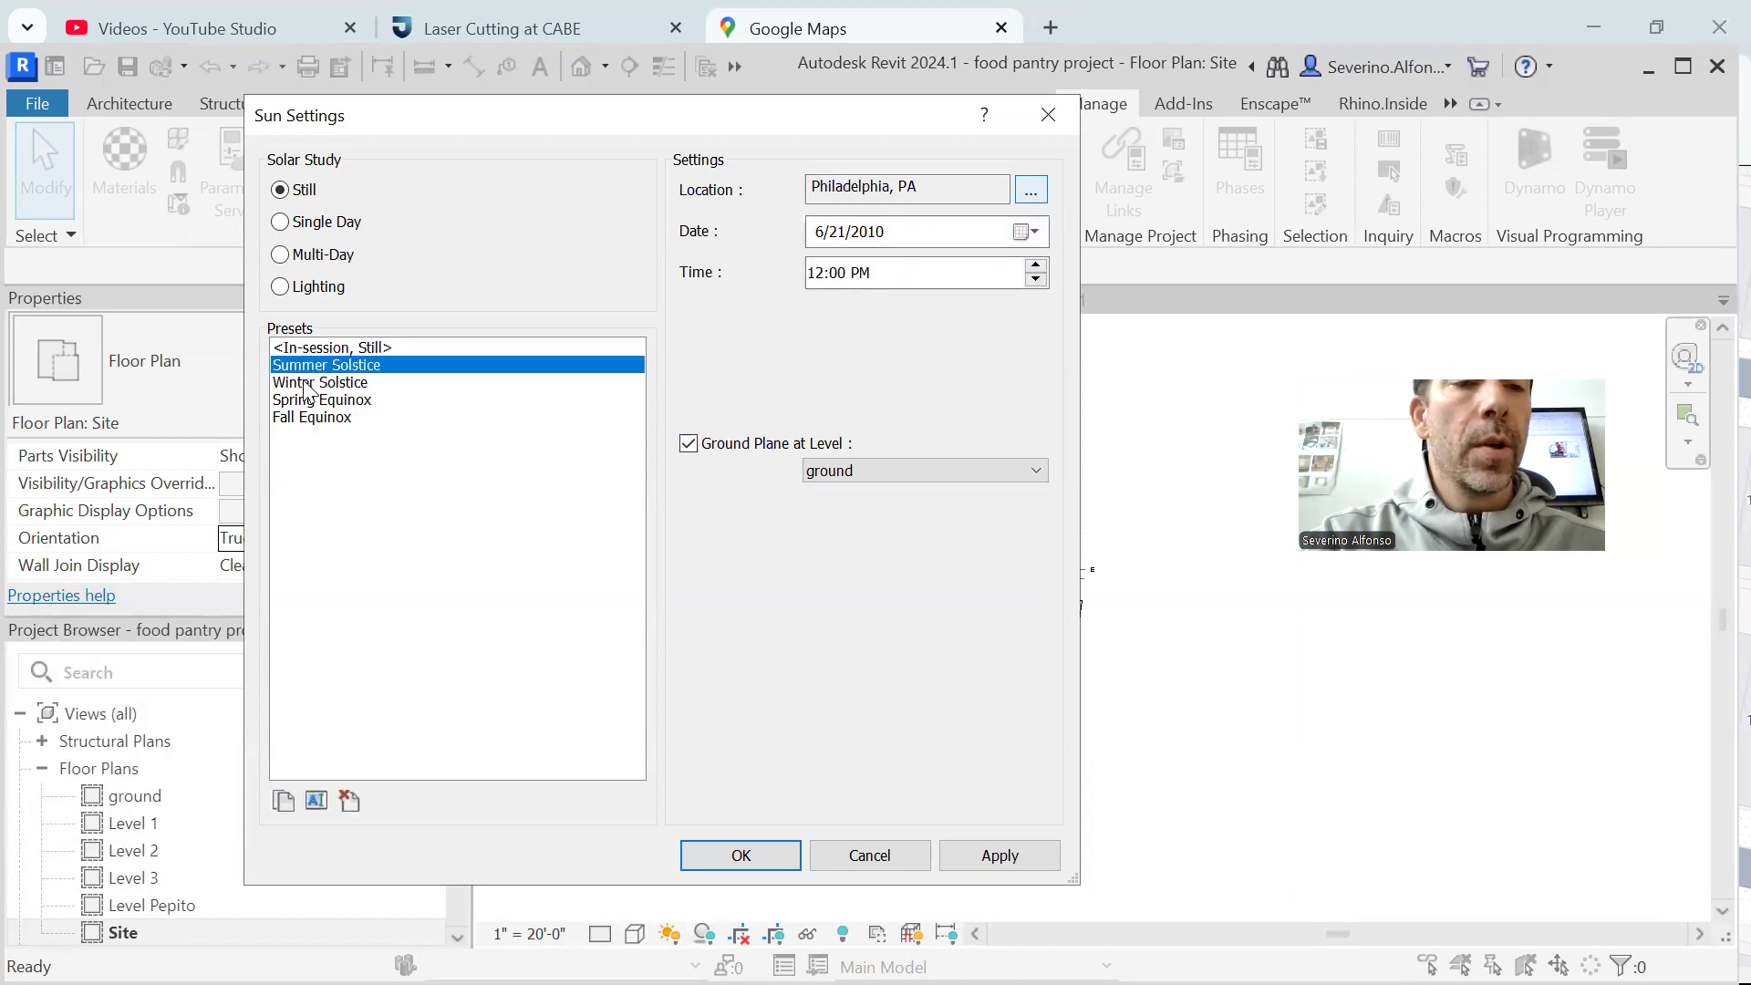
left_click(310, 382)
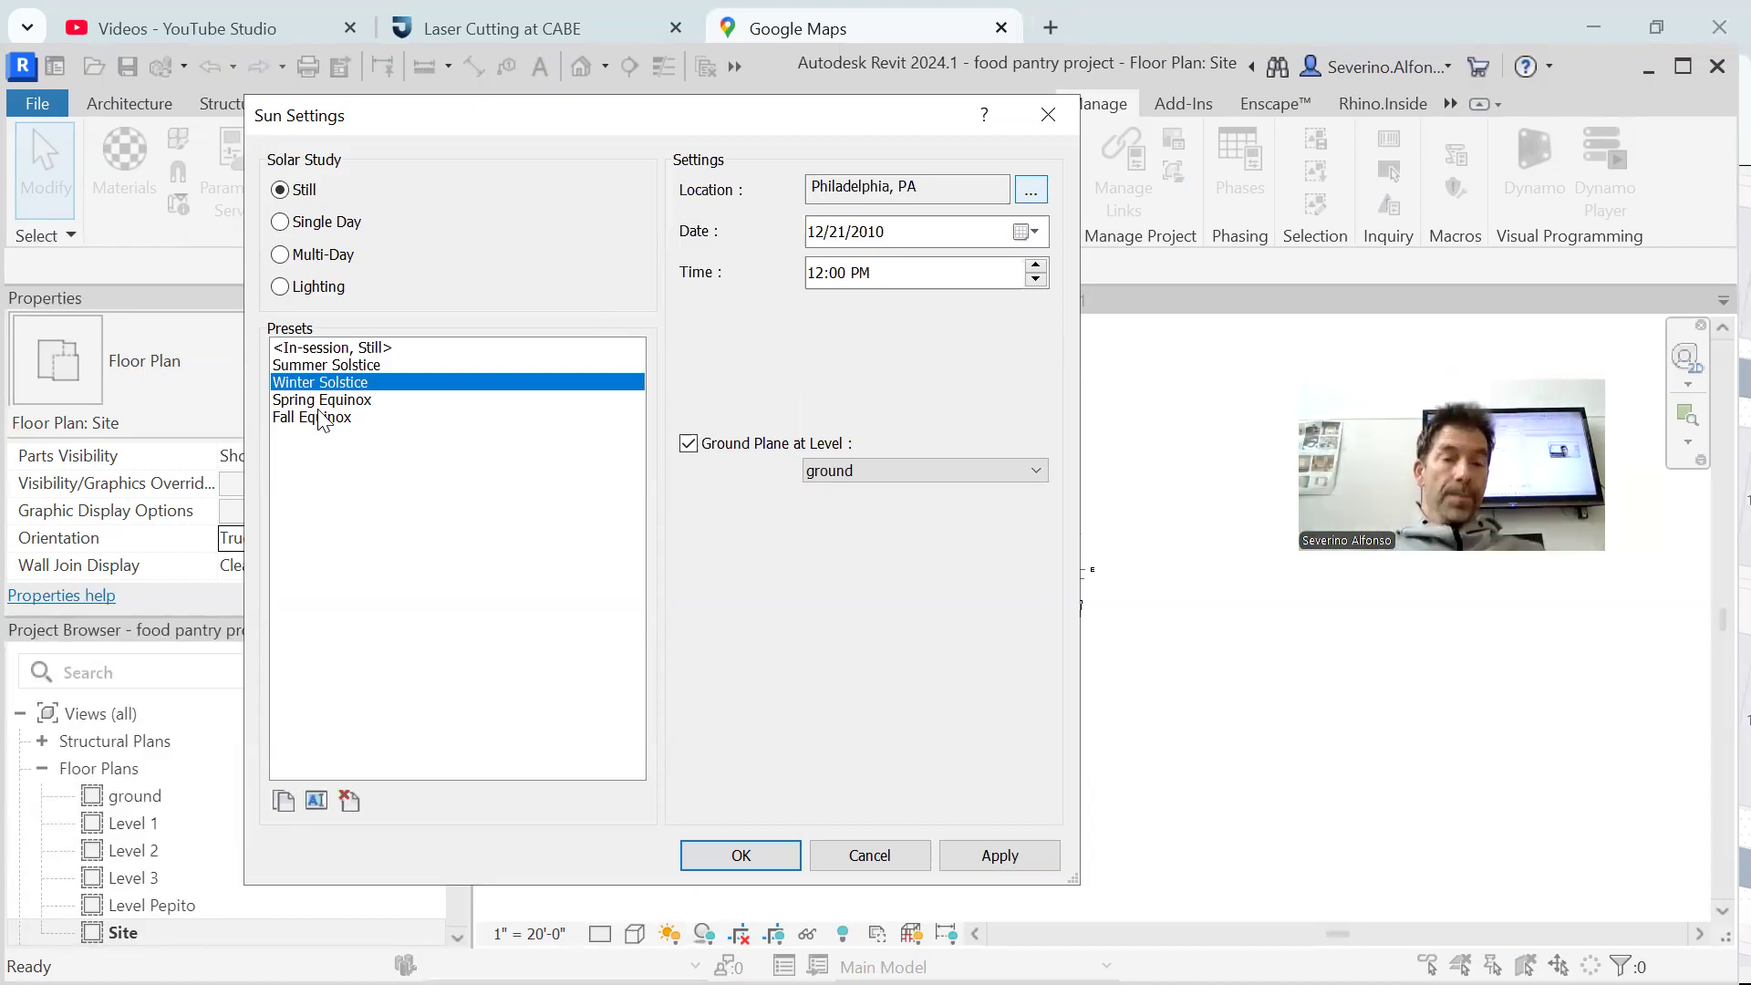
left_click(336, 367)
left_click(325, 387)
left_click(326, 401)
left_click(326, 419)
left_click(326, 385)
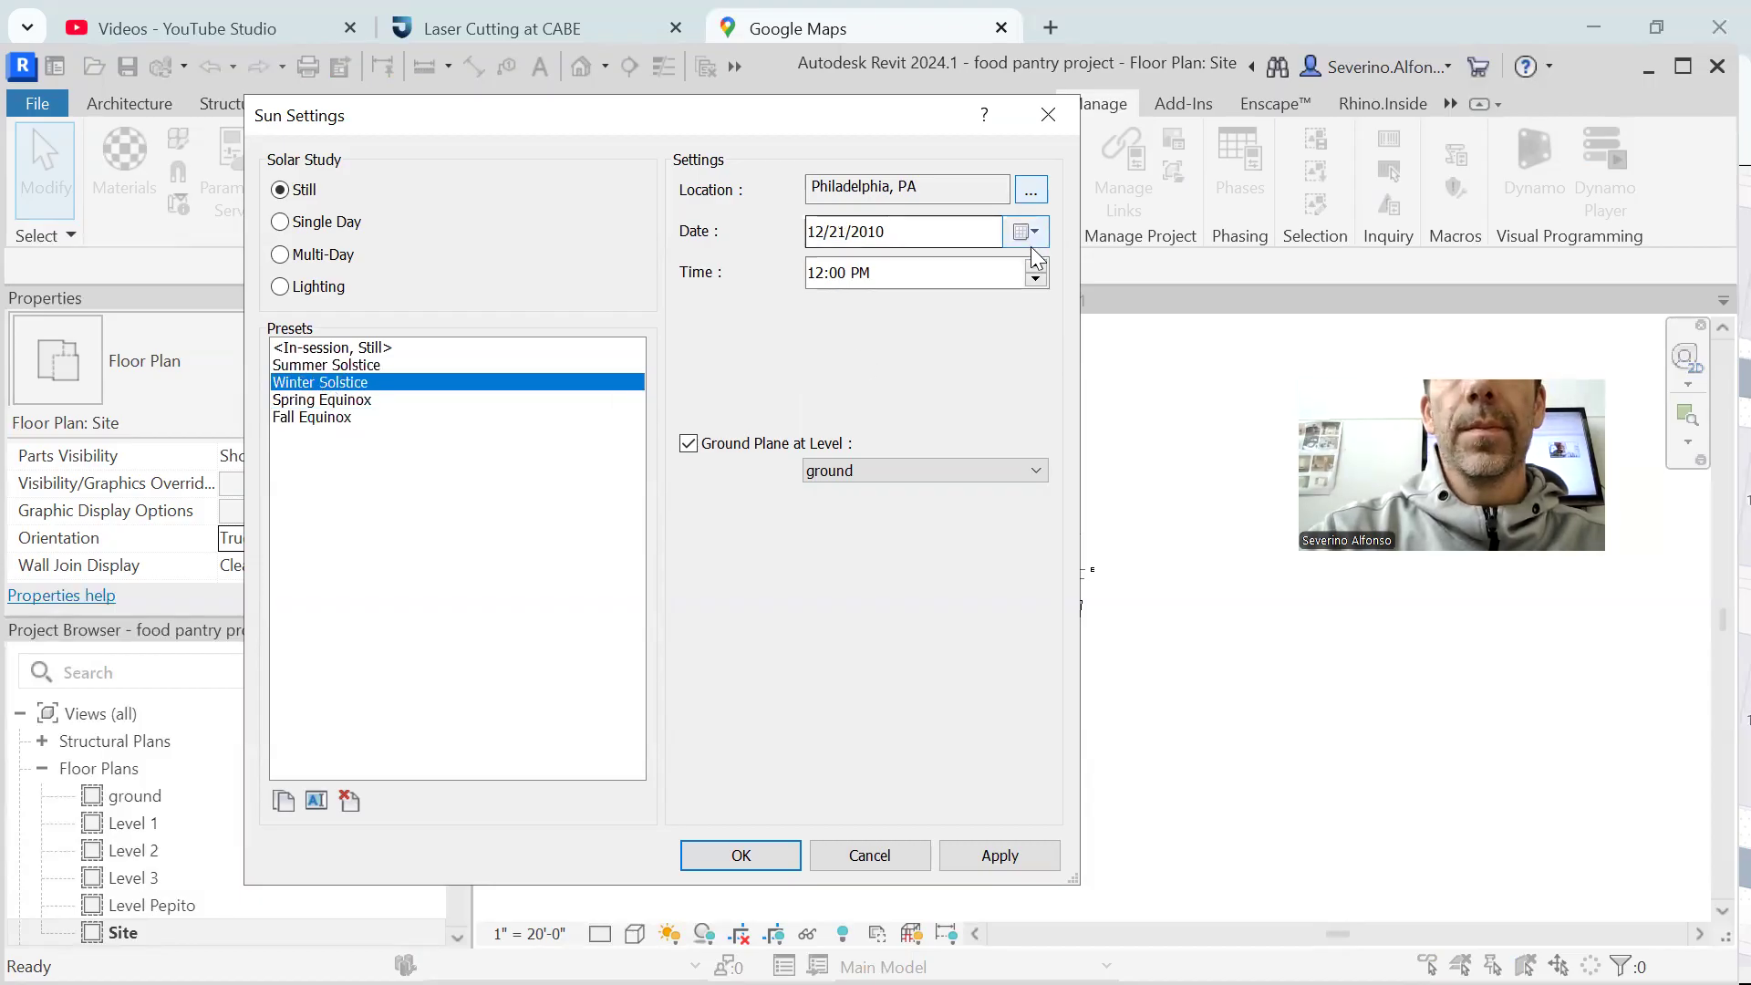
left_click(766, 853)
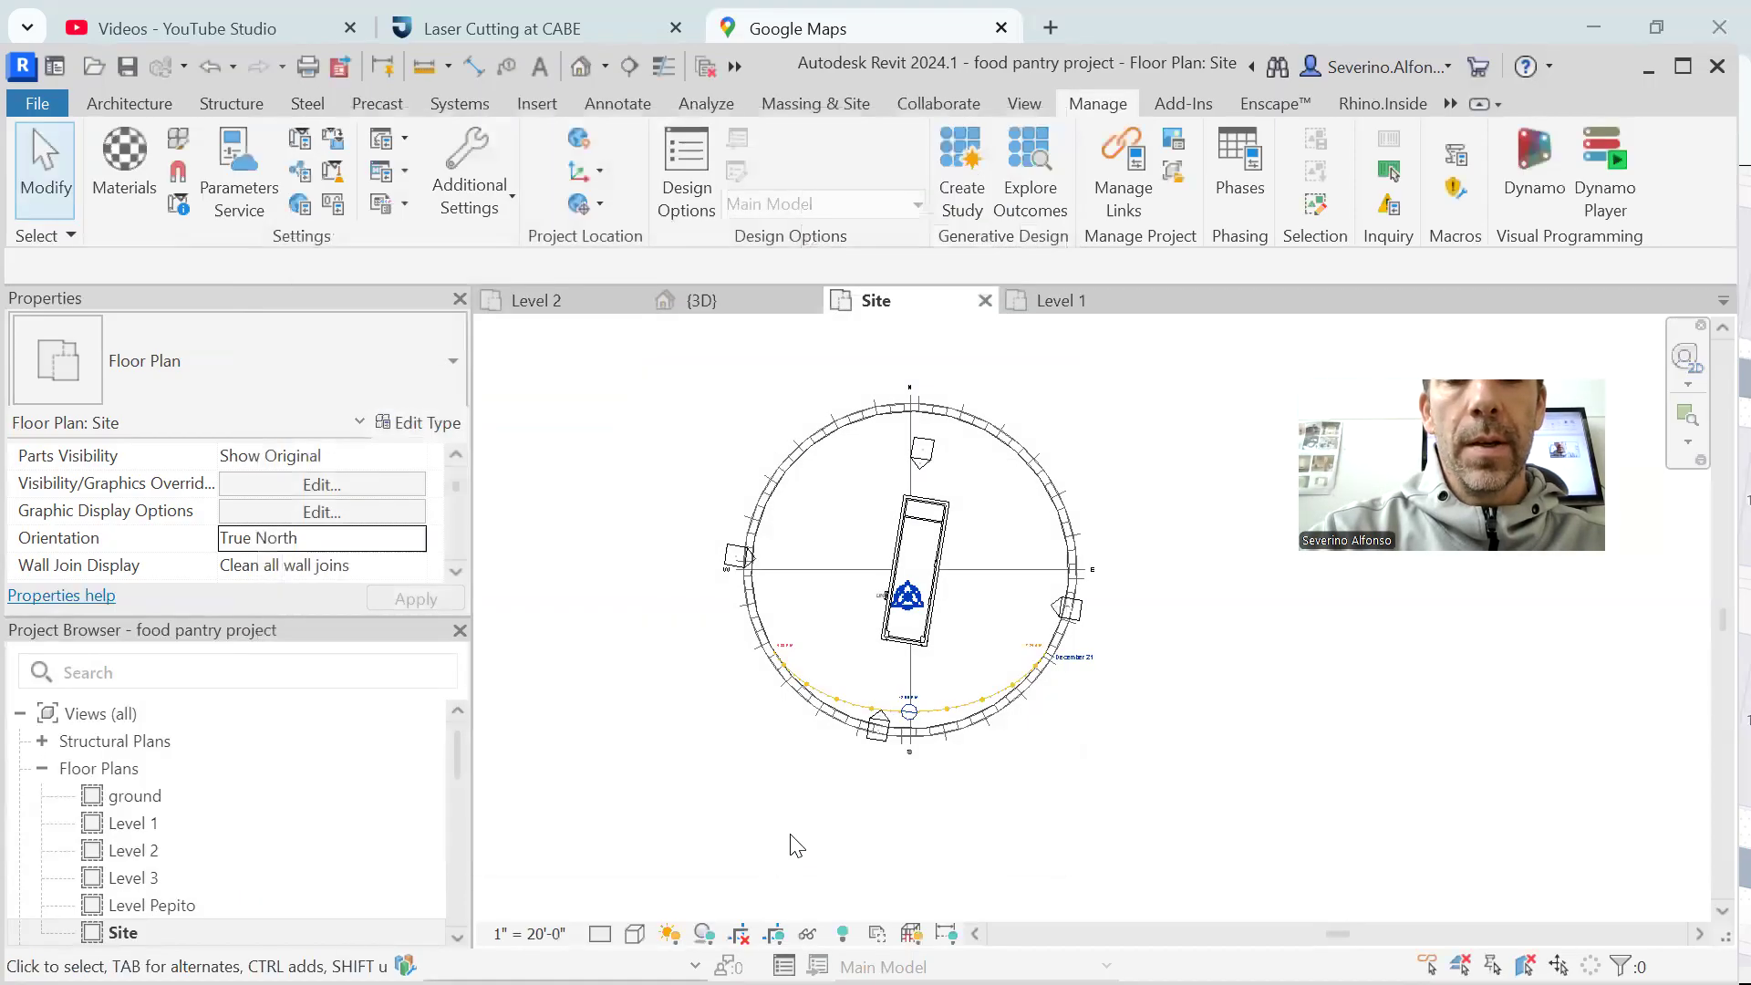
Turn on shadows in the Site plan, toggling them off and on again to compare
scroll(990, 710, "up", 4)
scroll(1021, 757, "down", 3)
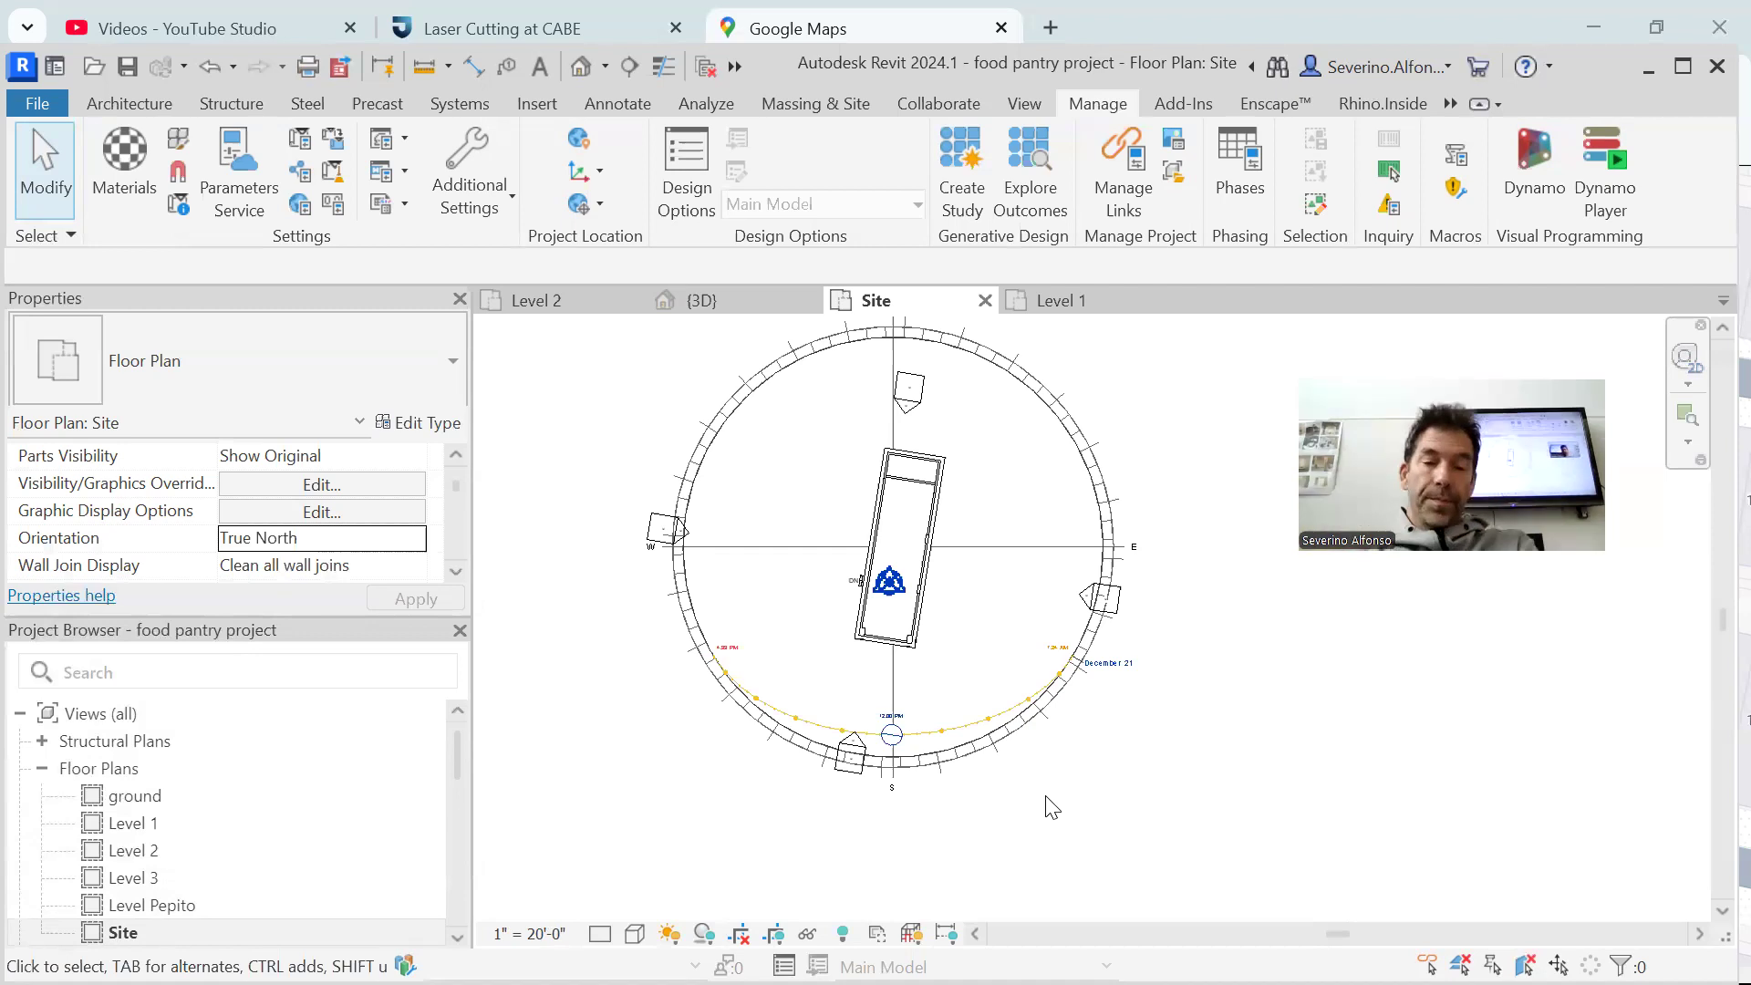
left_click(707, 934)
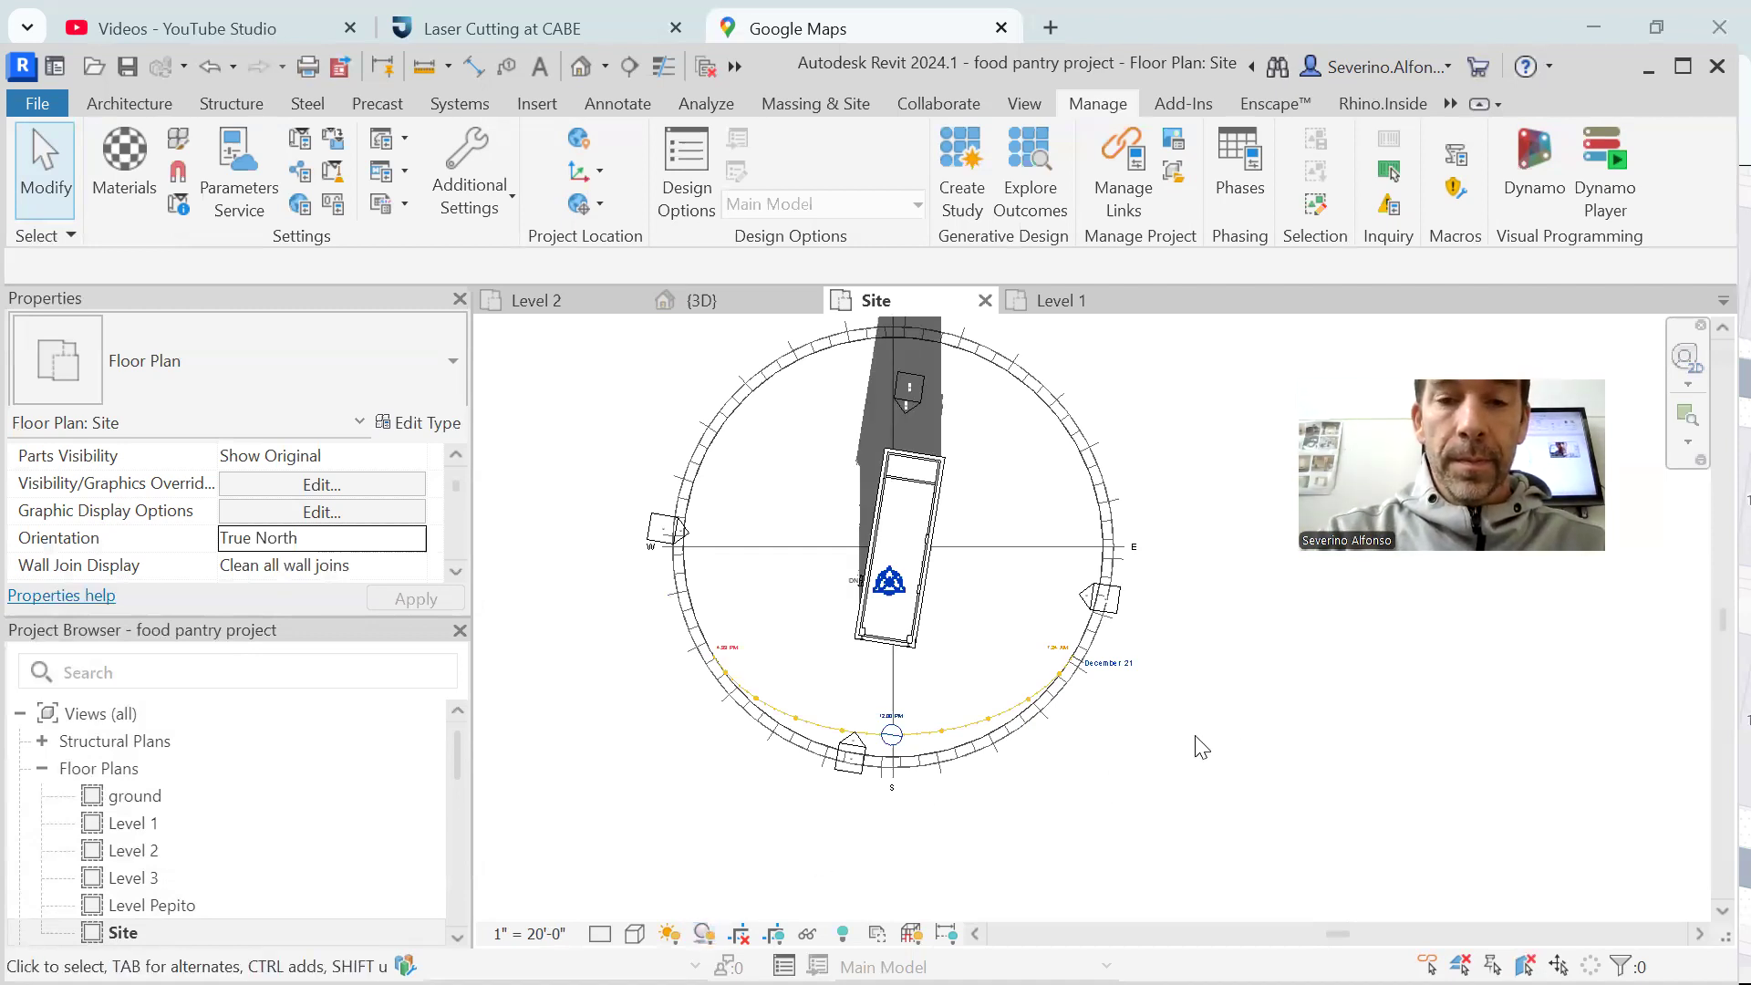
scroll(1222, 737, "down", 1)
left_click(702, 934)
left_click(702, 934)
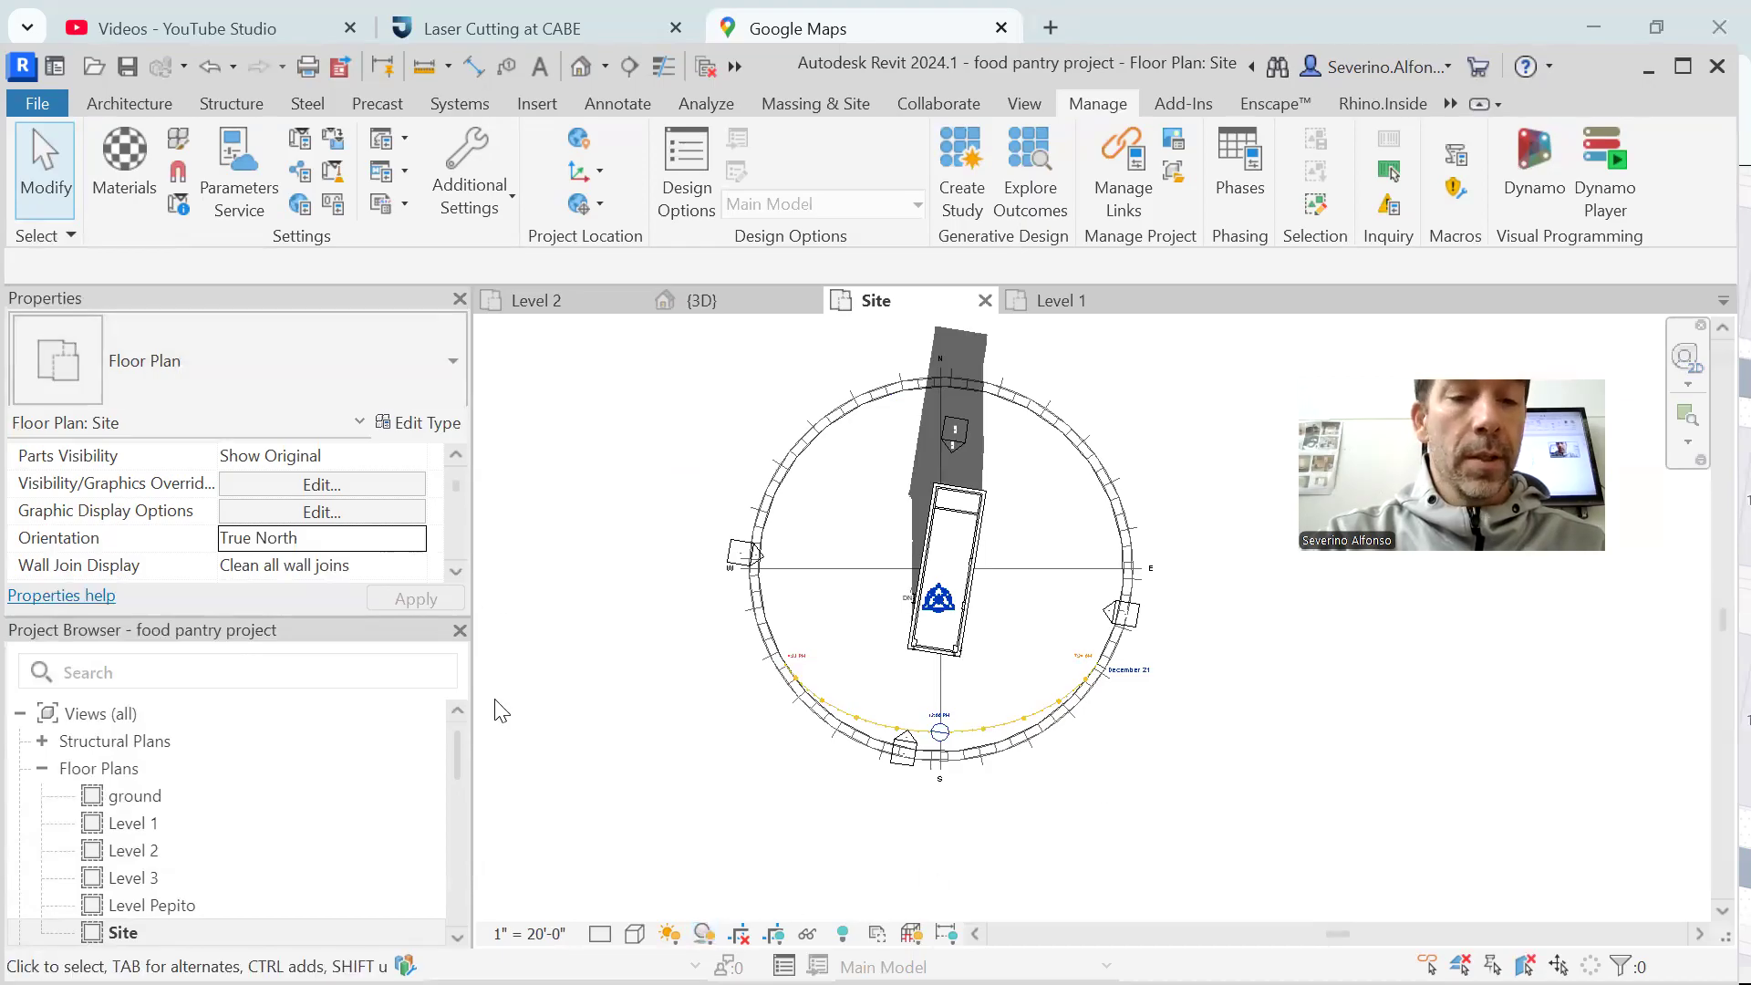
Open the Site plan's sun settings and apply the Winter Solstice still study at 11:00 AM, 10:00 AM and 9:00 AM
left_click(669, 934)
left_click(723, 801)
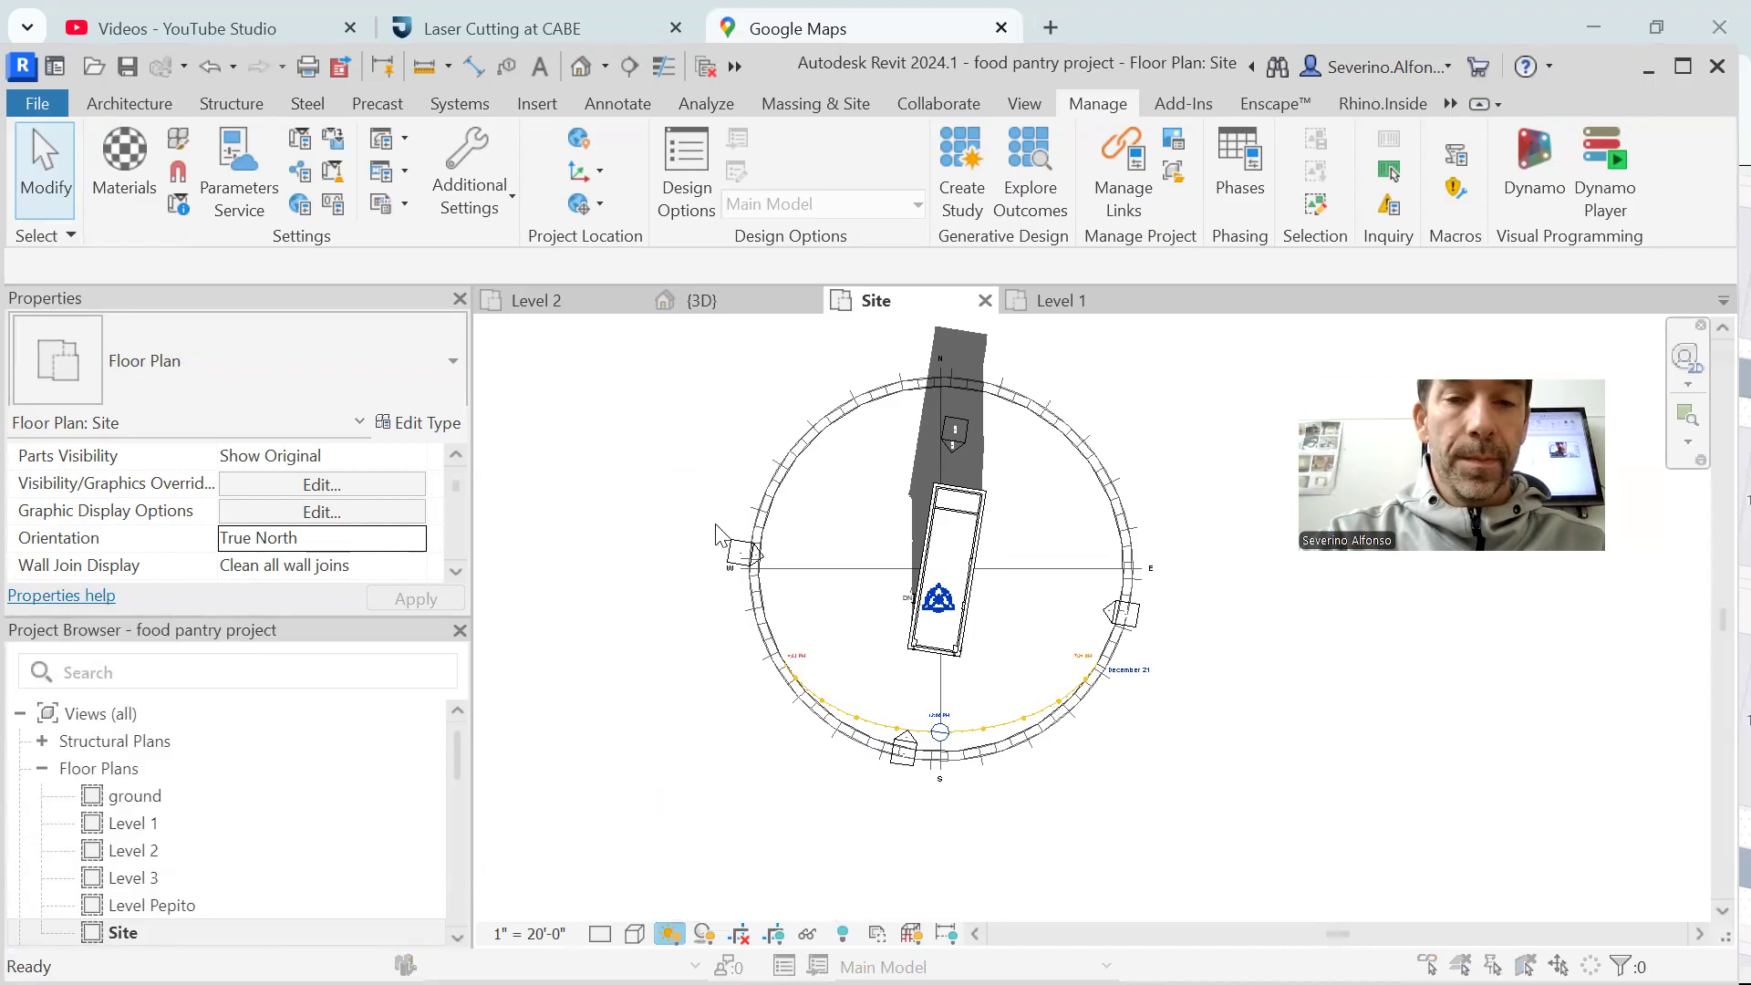
left_click_drag(636, 121, 407, 111)
left_click(807, 269)
left_click(750, 846)
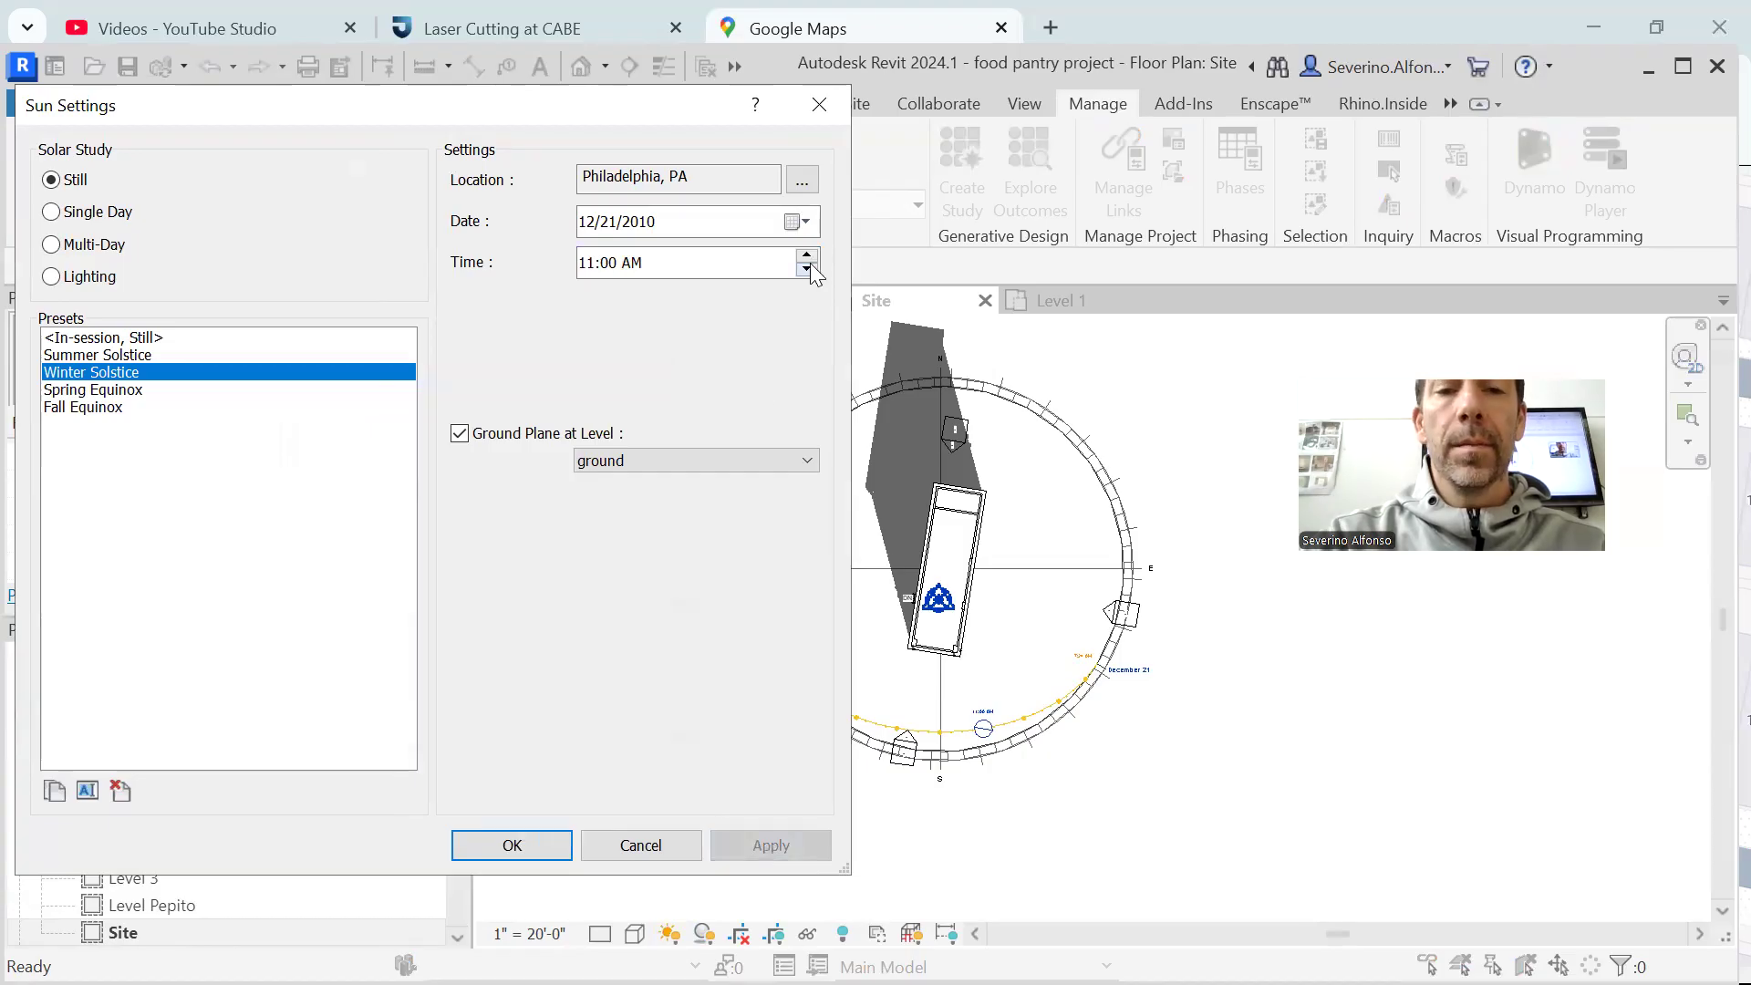
left_click(807, 269)
left_click(771, 845)
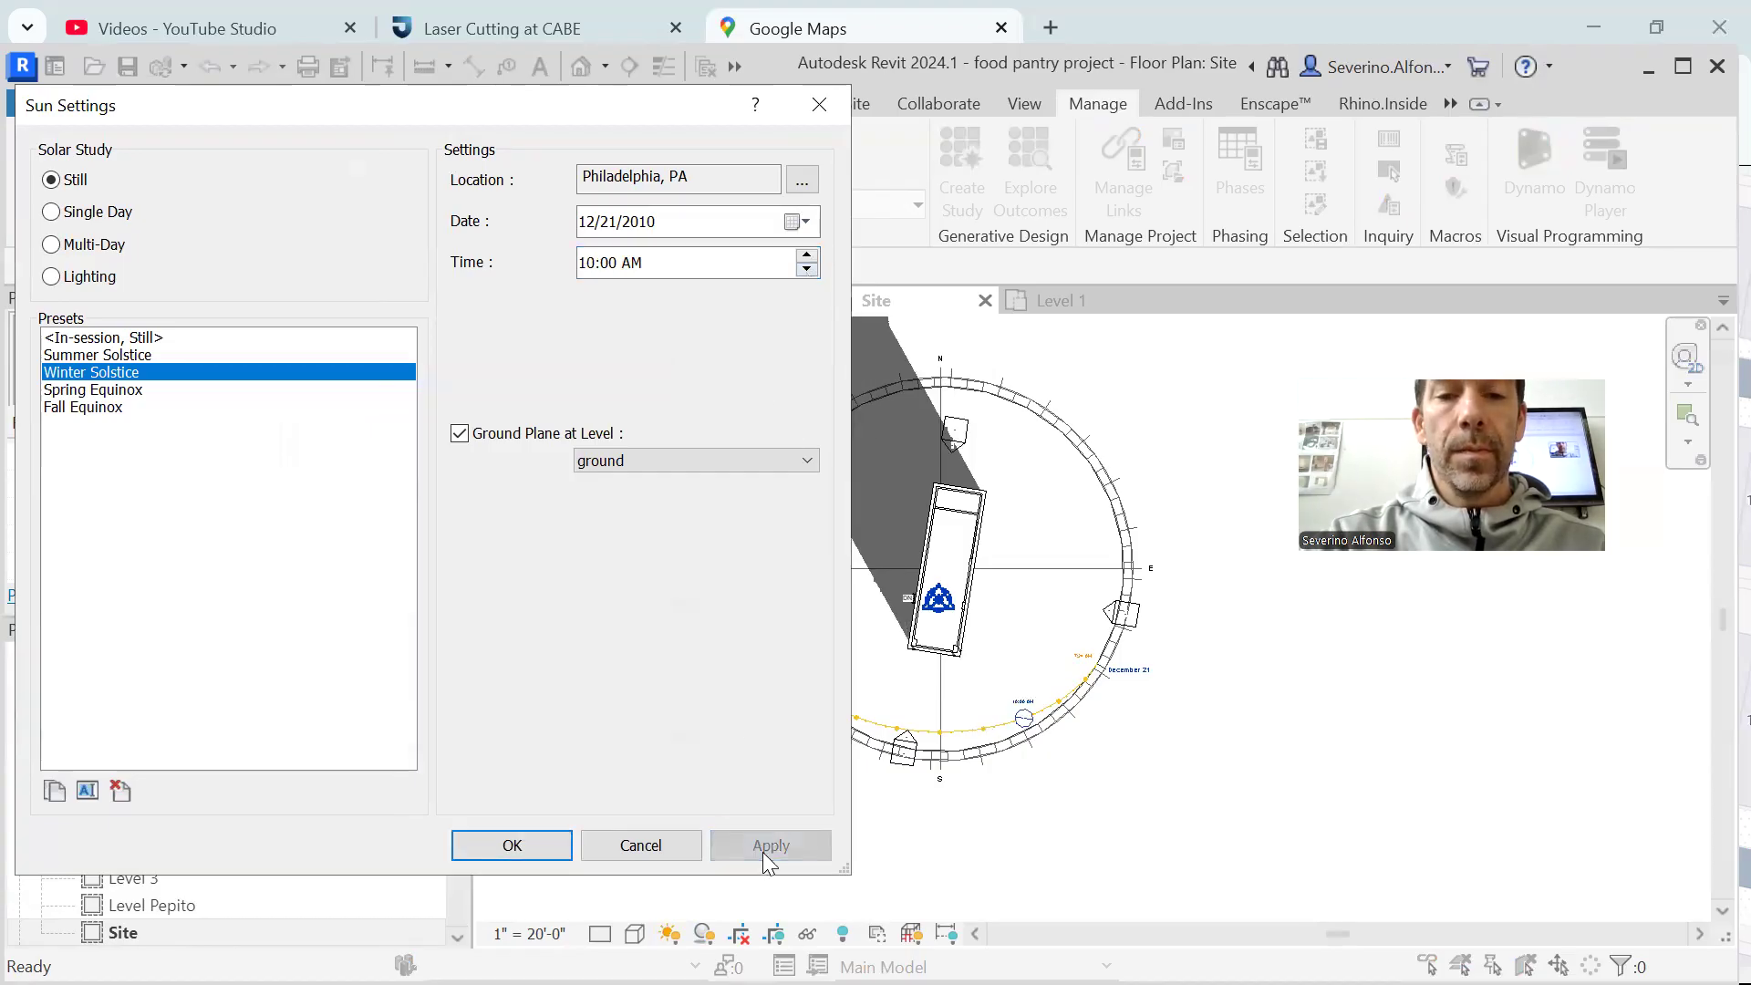
left_click(808, 269)
left_click(769, 846)
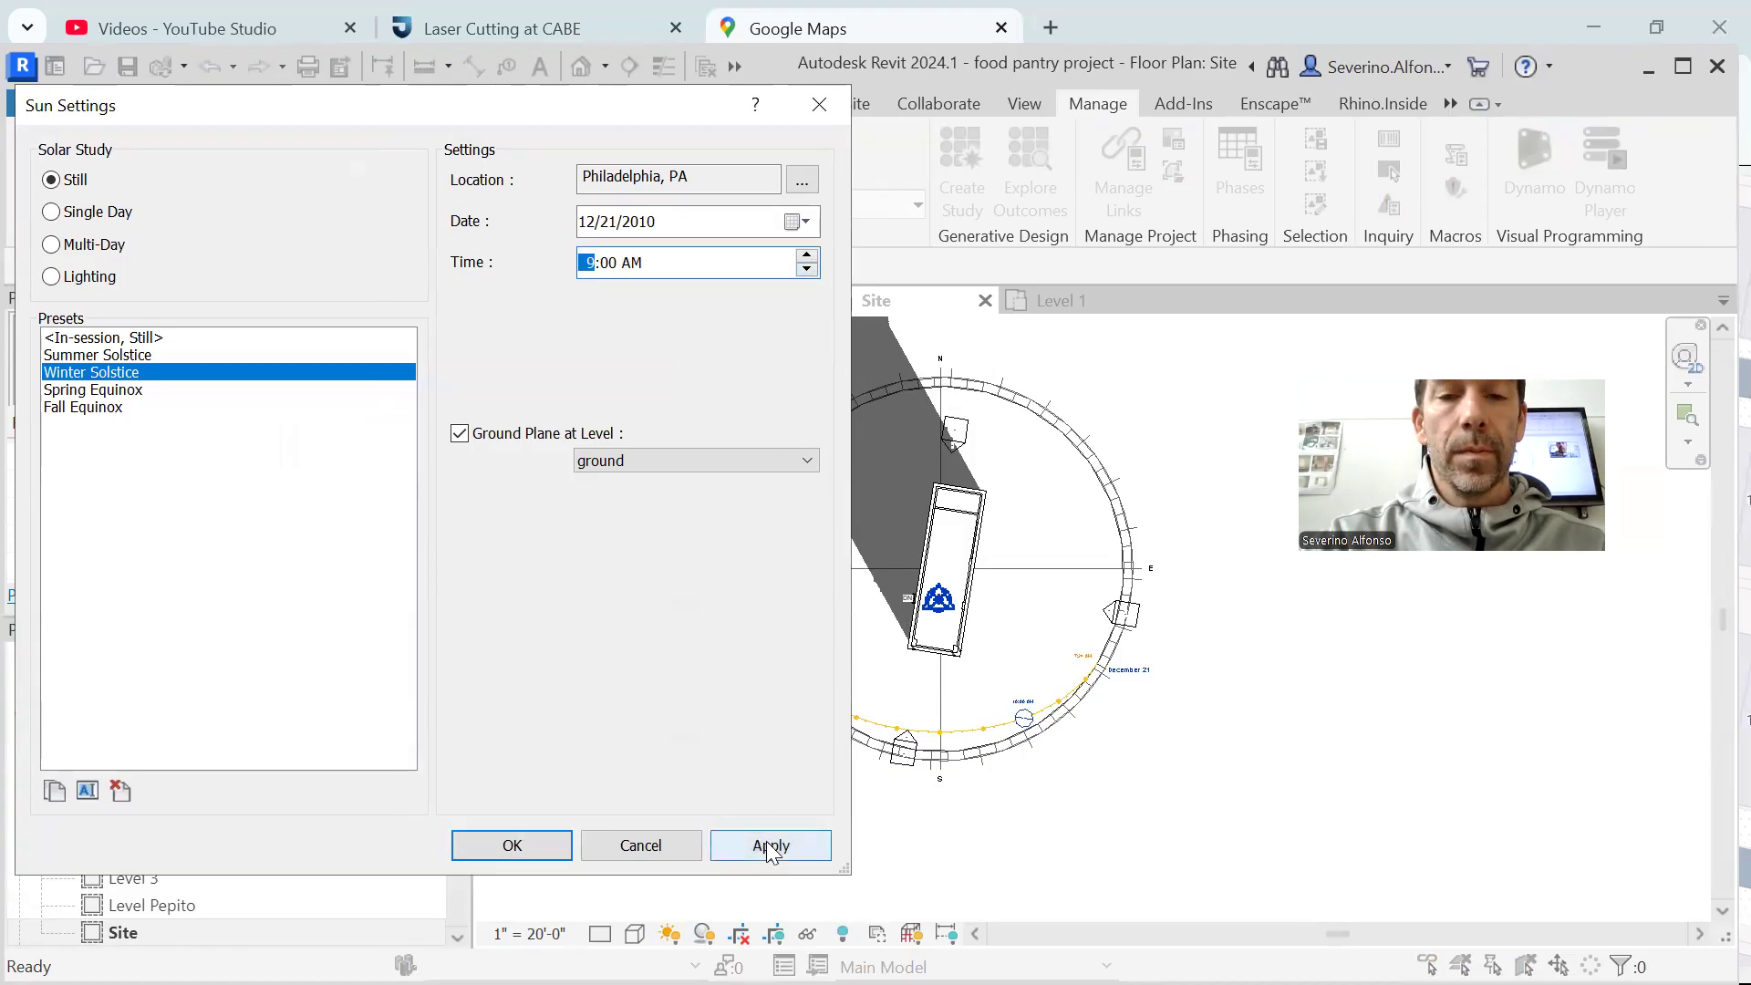
Set the Winter Solstice still study's time to 2:00 PM and apply it to the Site plan
left_click(810, 255)
left_click(810, 254)
left_click(810, 254)
left_click(810, 254)
left_click(810, 254)
left_click(772, 848)
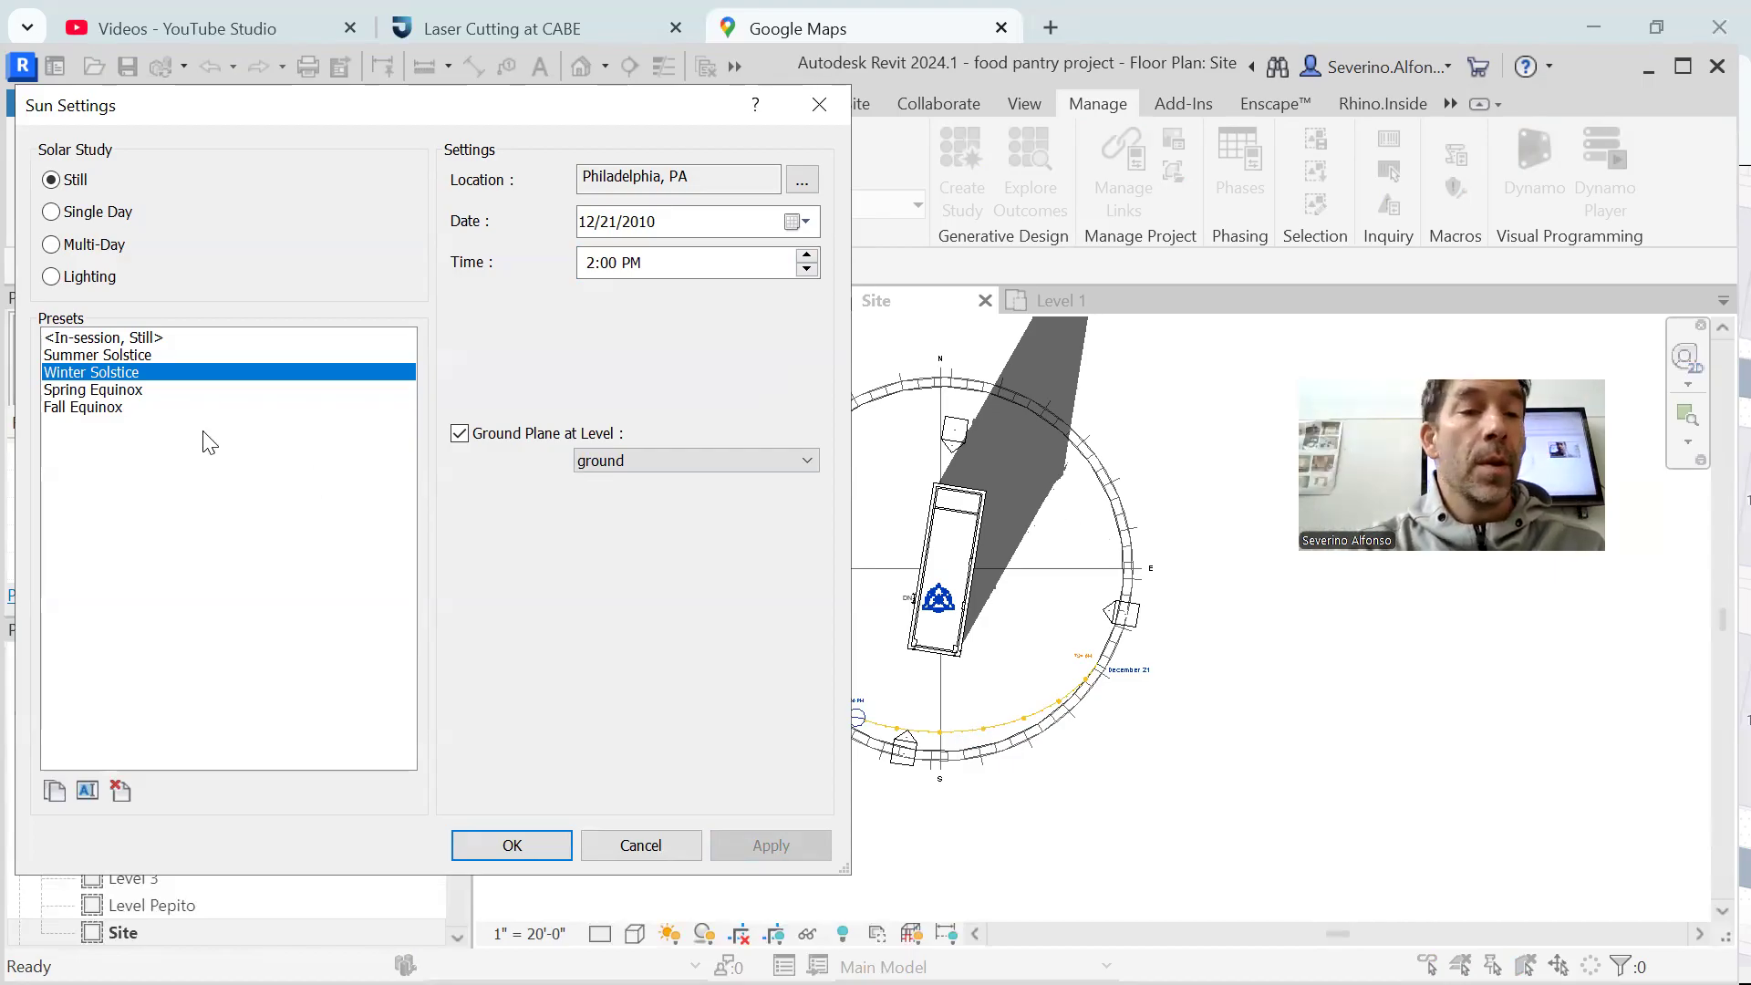
Apply the Summer Solstice preset to the Site plan, then set its time to 2:00 PM and apply again
left_click(100, 355)
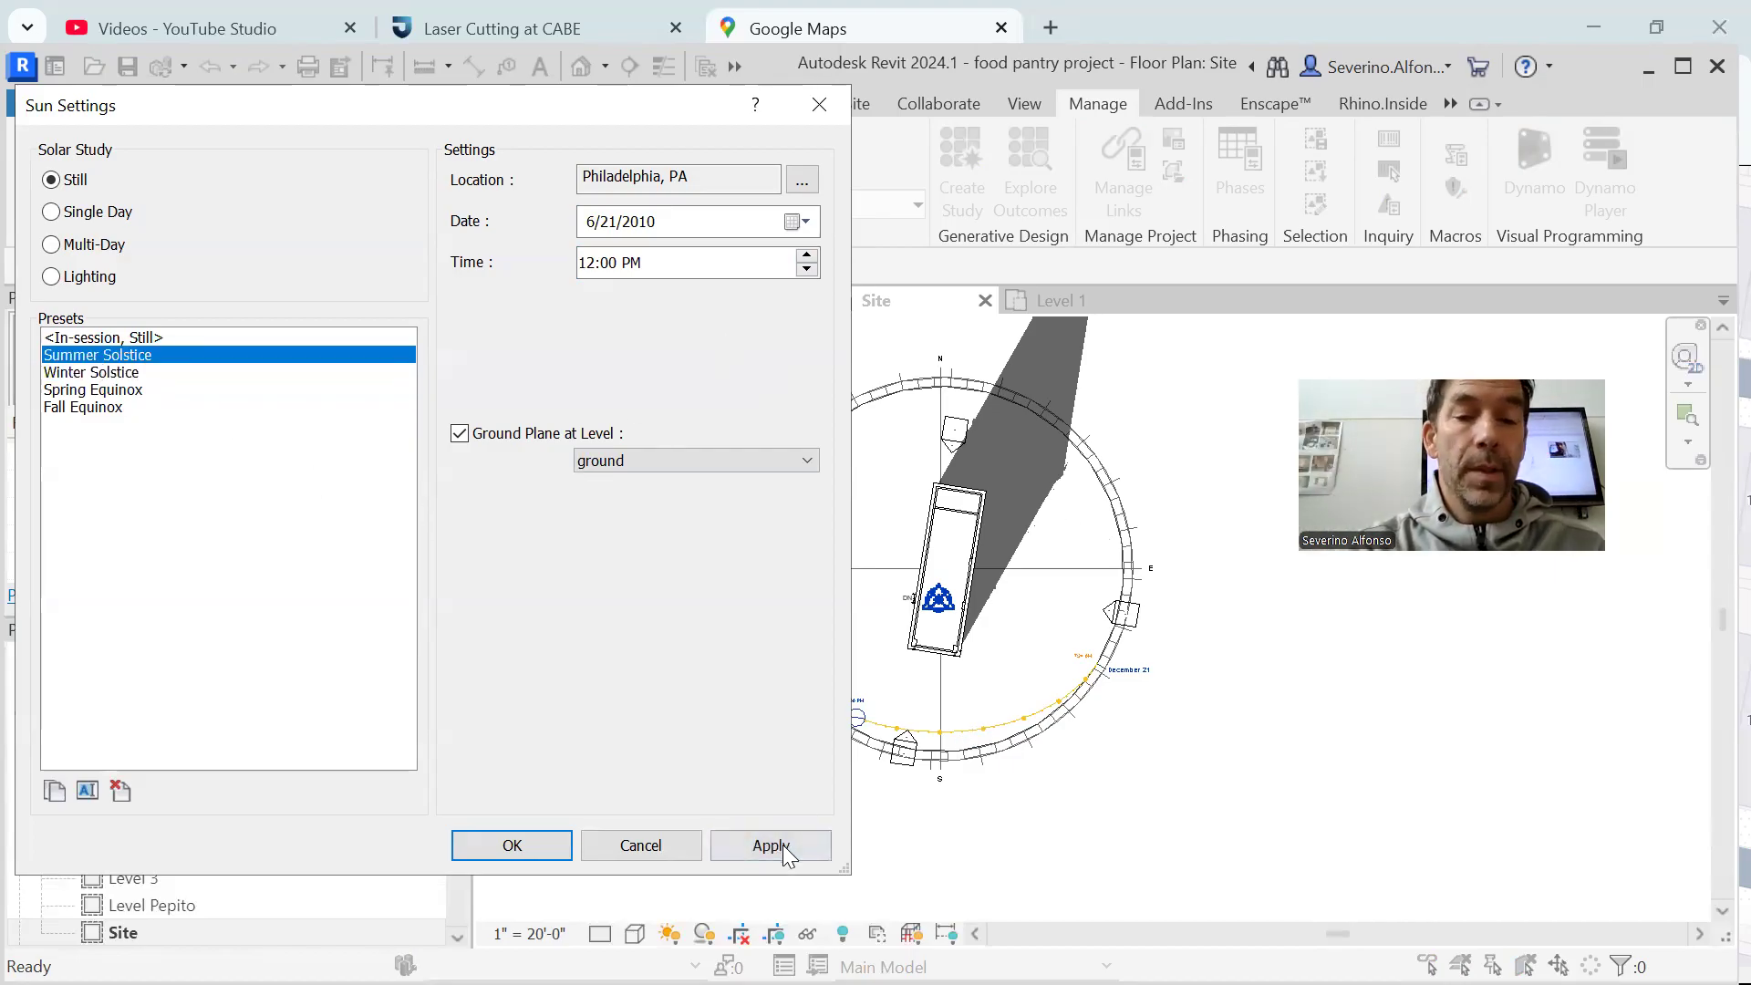
left_click(772, 845)
left_click(807, 257)
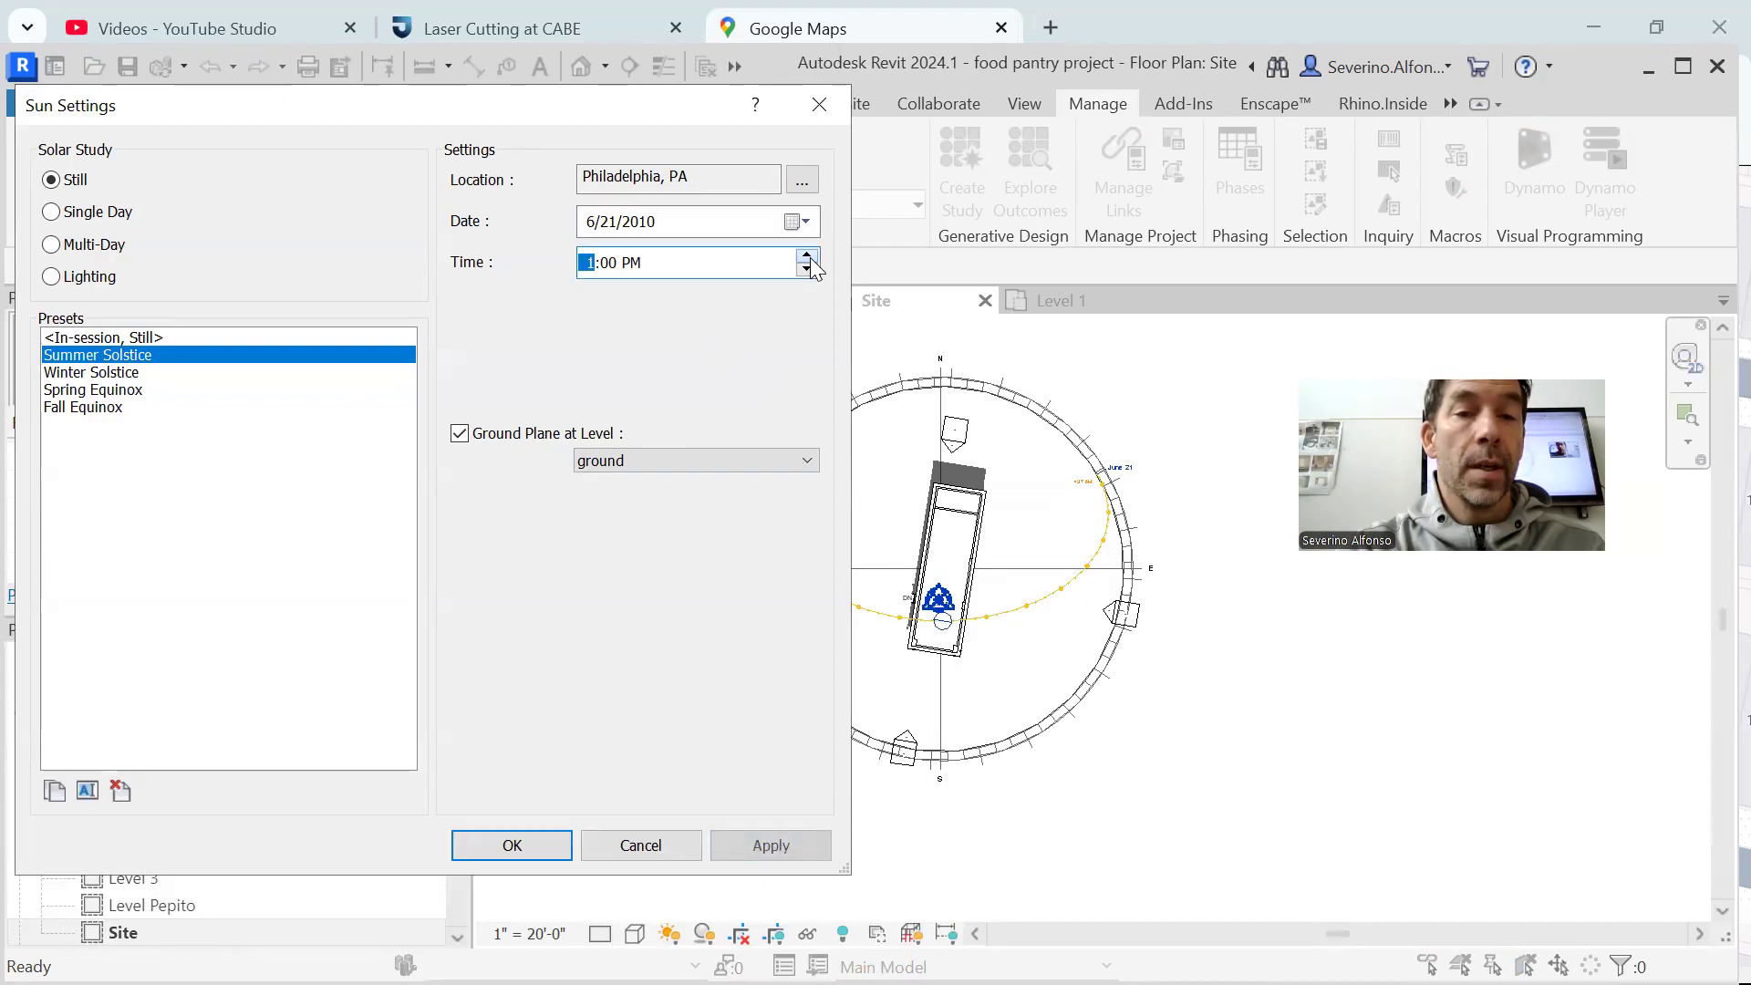
left_click(806, 256)
left_click(772, 846)
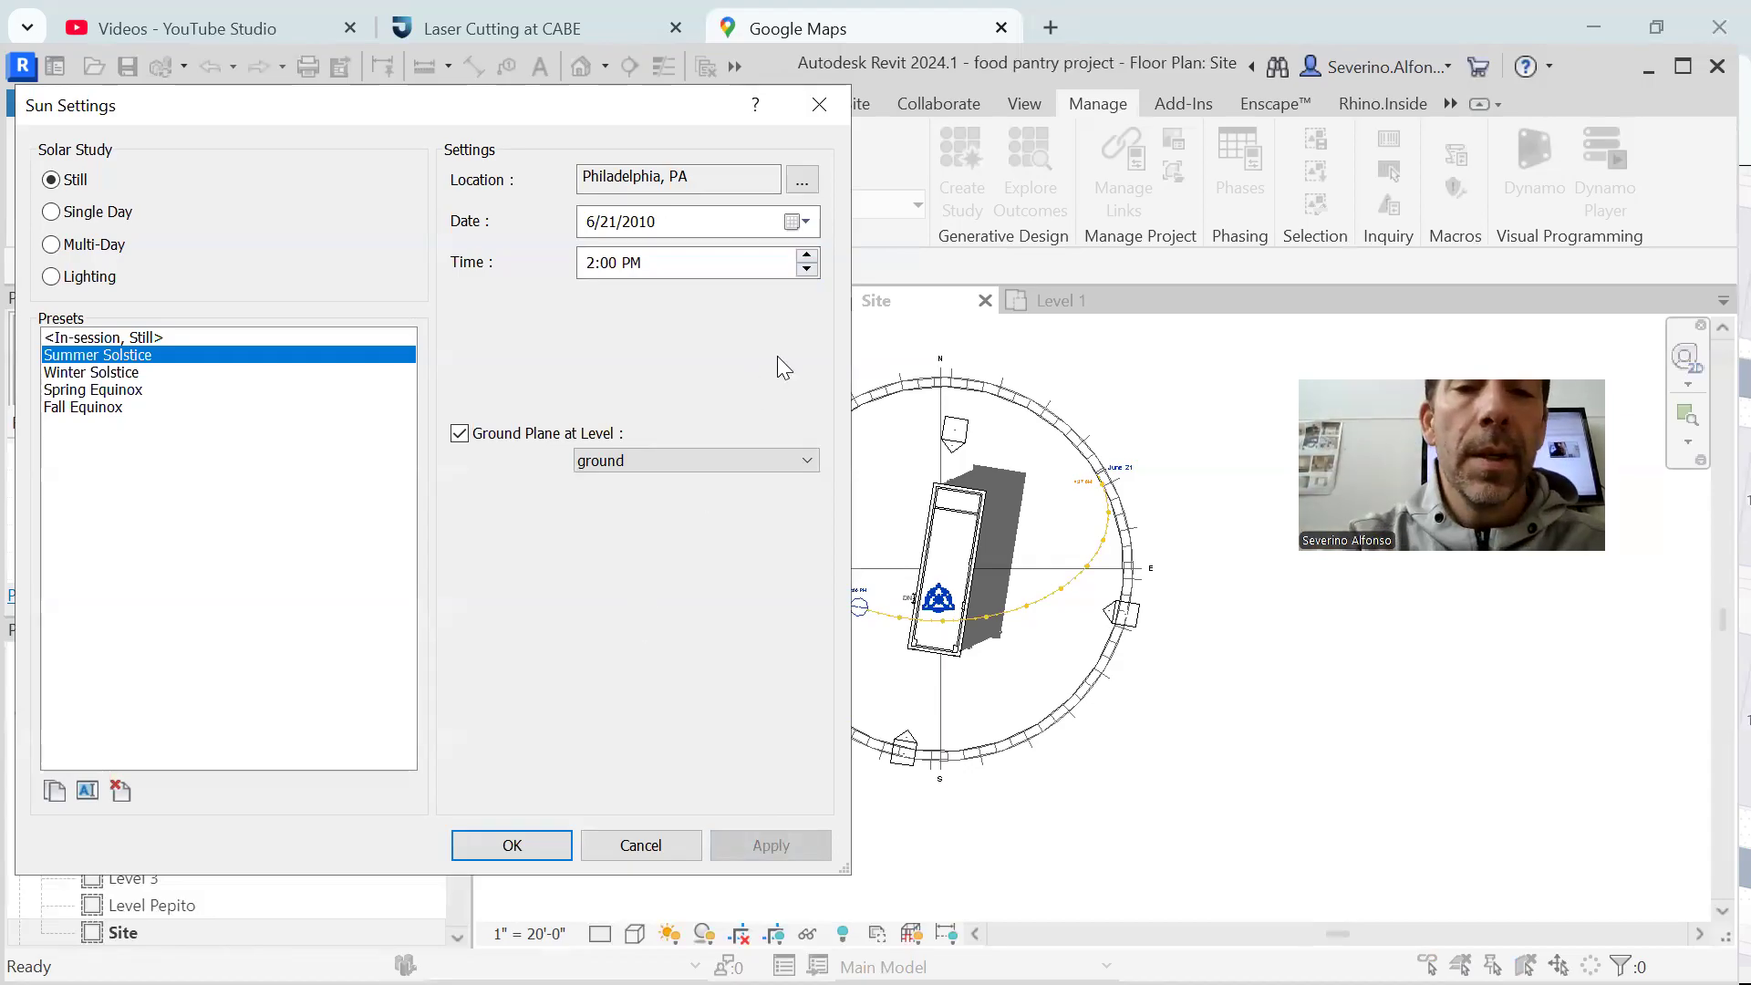
Compare Summer Solstice morning shadows in the Site plan by applying 8:00 AM and then 9:00 AM
left_click(806, 270)
left_click(807, 270)
left_click(807, 270)
left_click(740, 845)
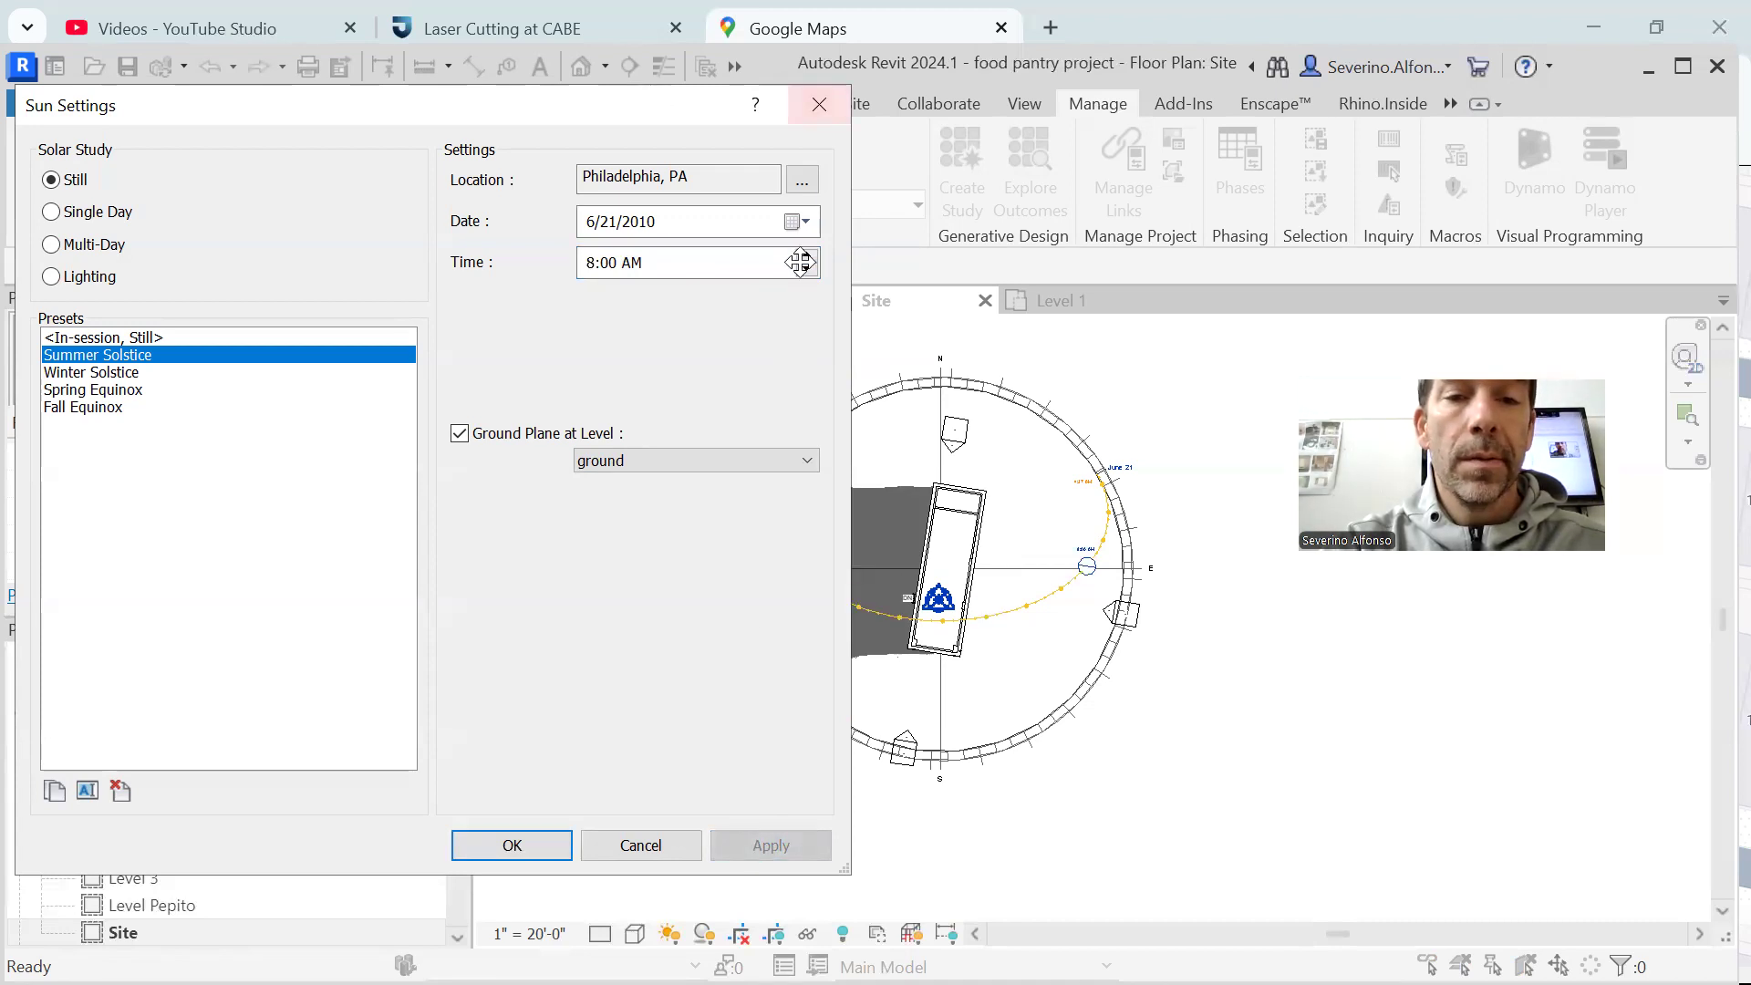
left_click(806, 255)
left_click(780, 844)
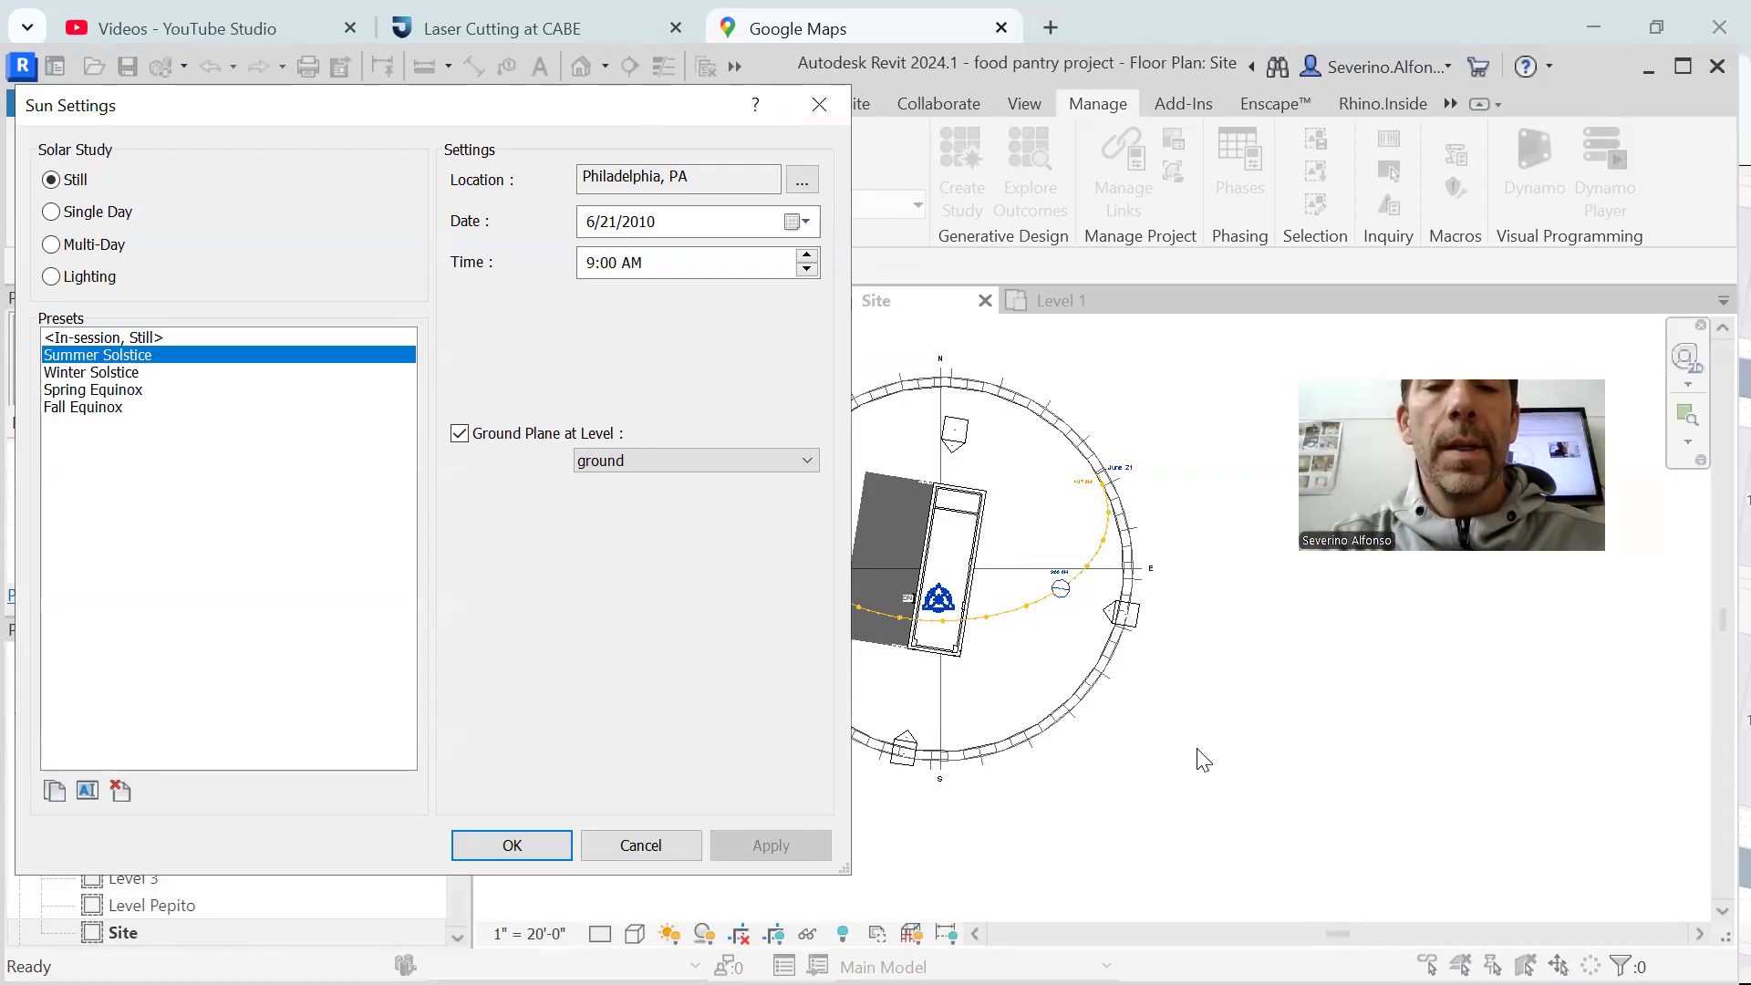
Apply the Summer Solstice time at 7:00 PM, change it to 6:00 PM, and accept the sun settings
left_click(704, 264)
left_click(807, 256)
left_click(807, 256)
left_click(814, 260)
left_click(814, 260)
left_click(814, 260)
left_click(813, 260)
left_click(814, 259)
left_click(813, 260)
left_click(814, 260)
left_click(813, 260)
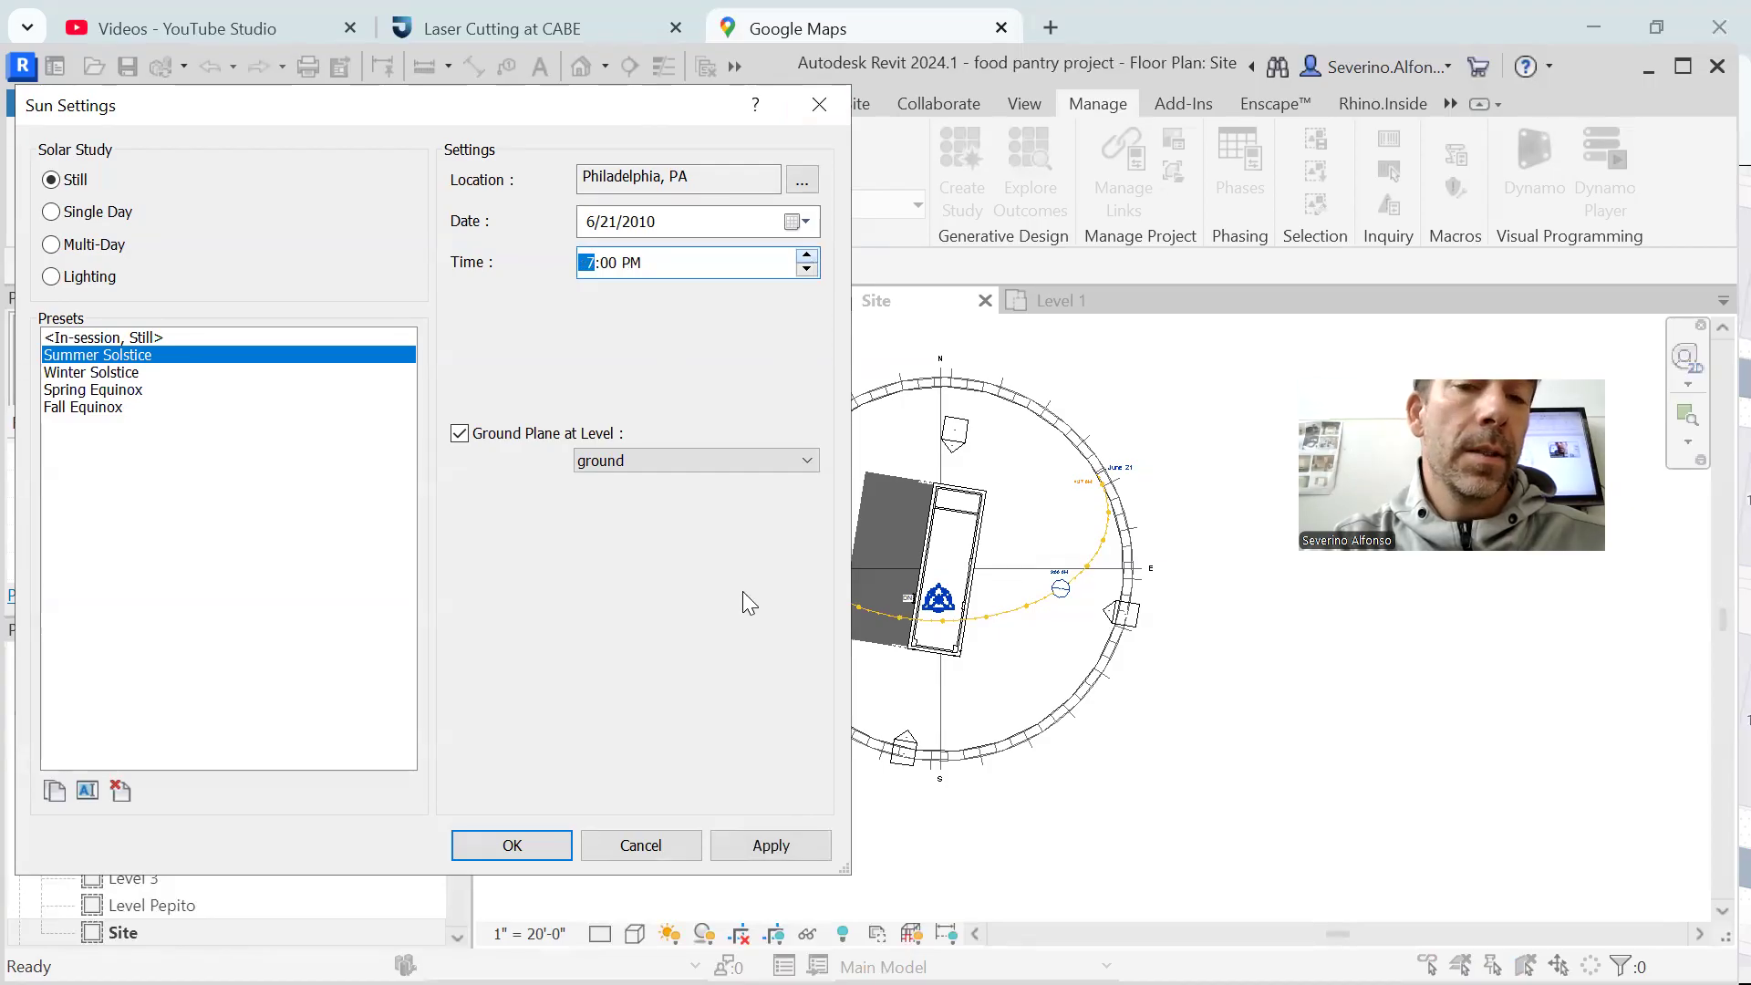
left_click(755, 848)
left_click(807, 270)
left_click(764, 846)
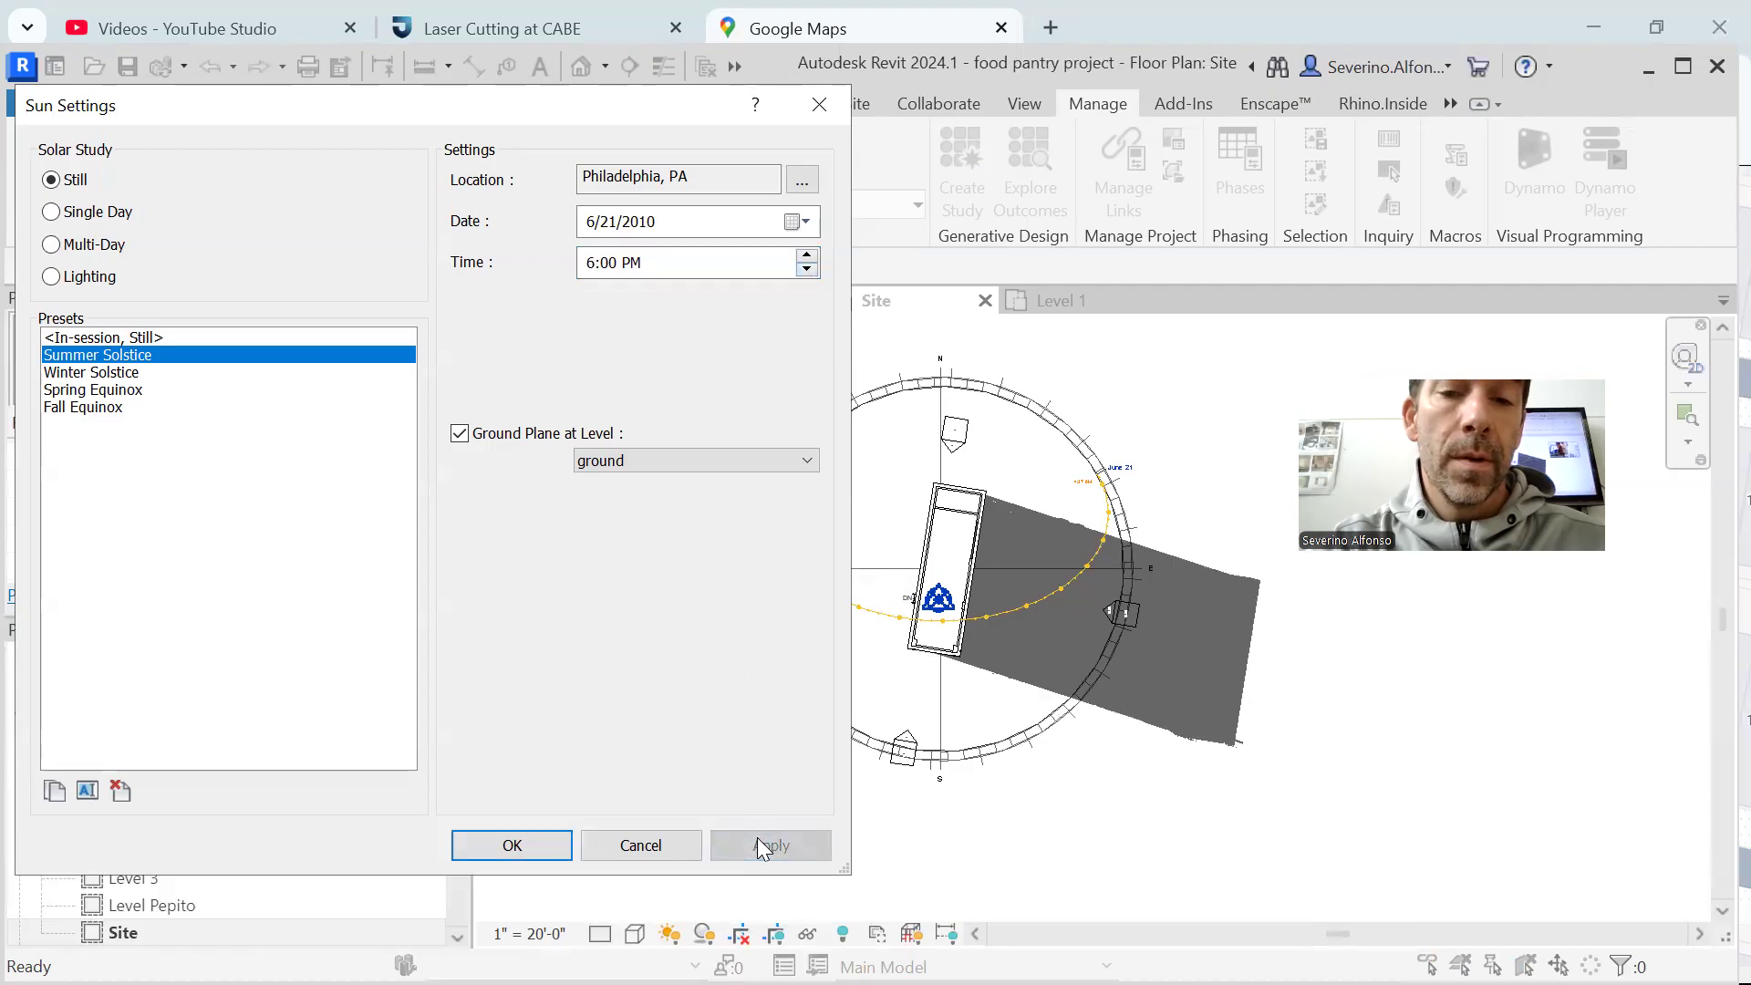
left_click(1233, 426)
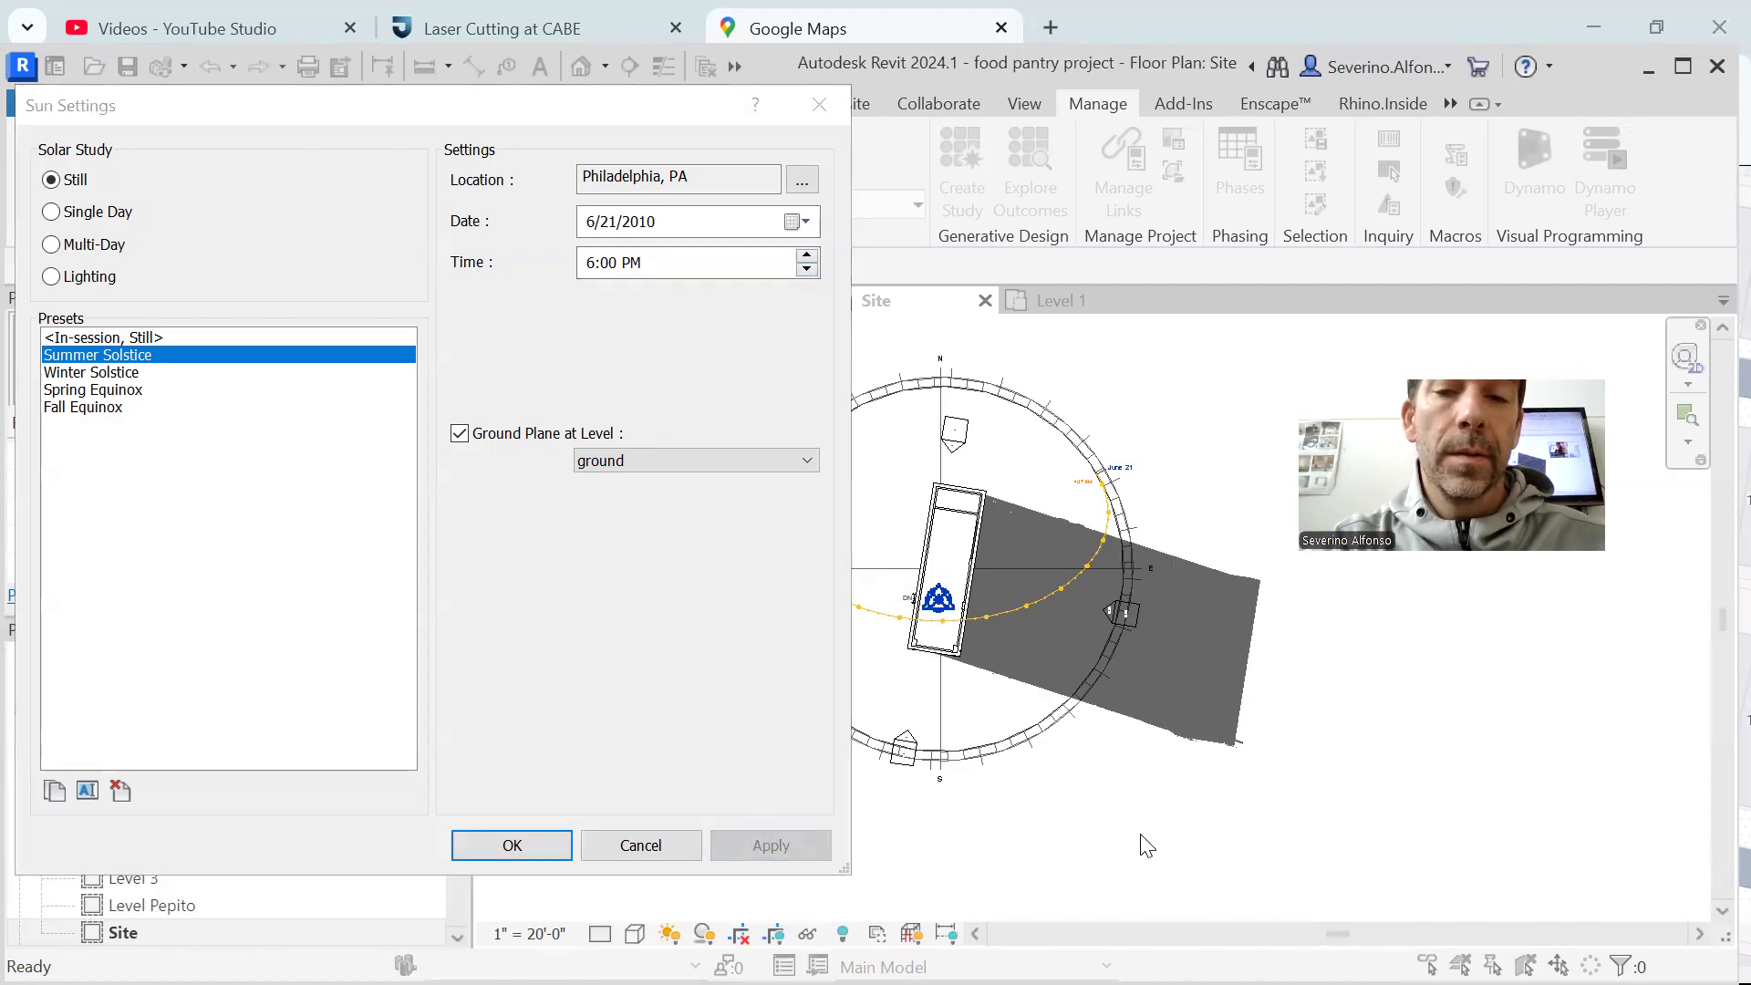
left_click(523, 846)
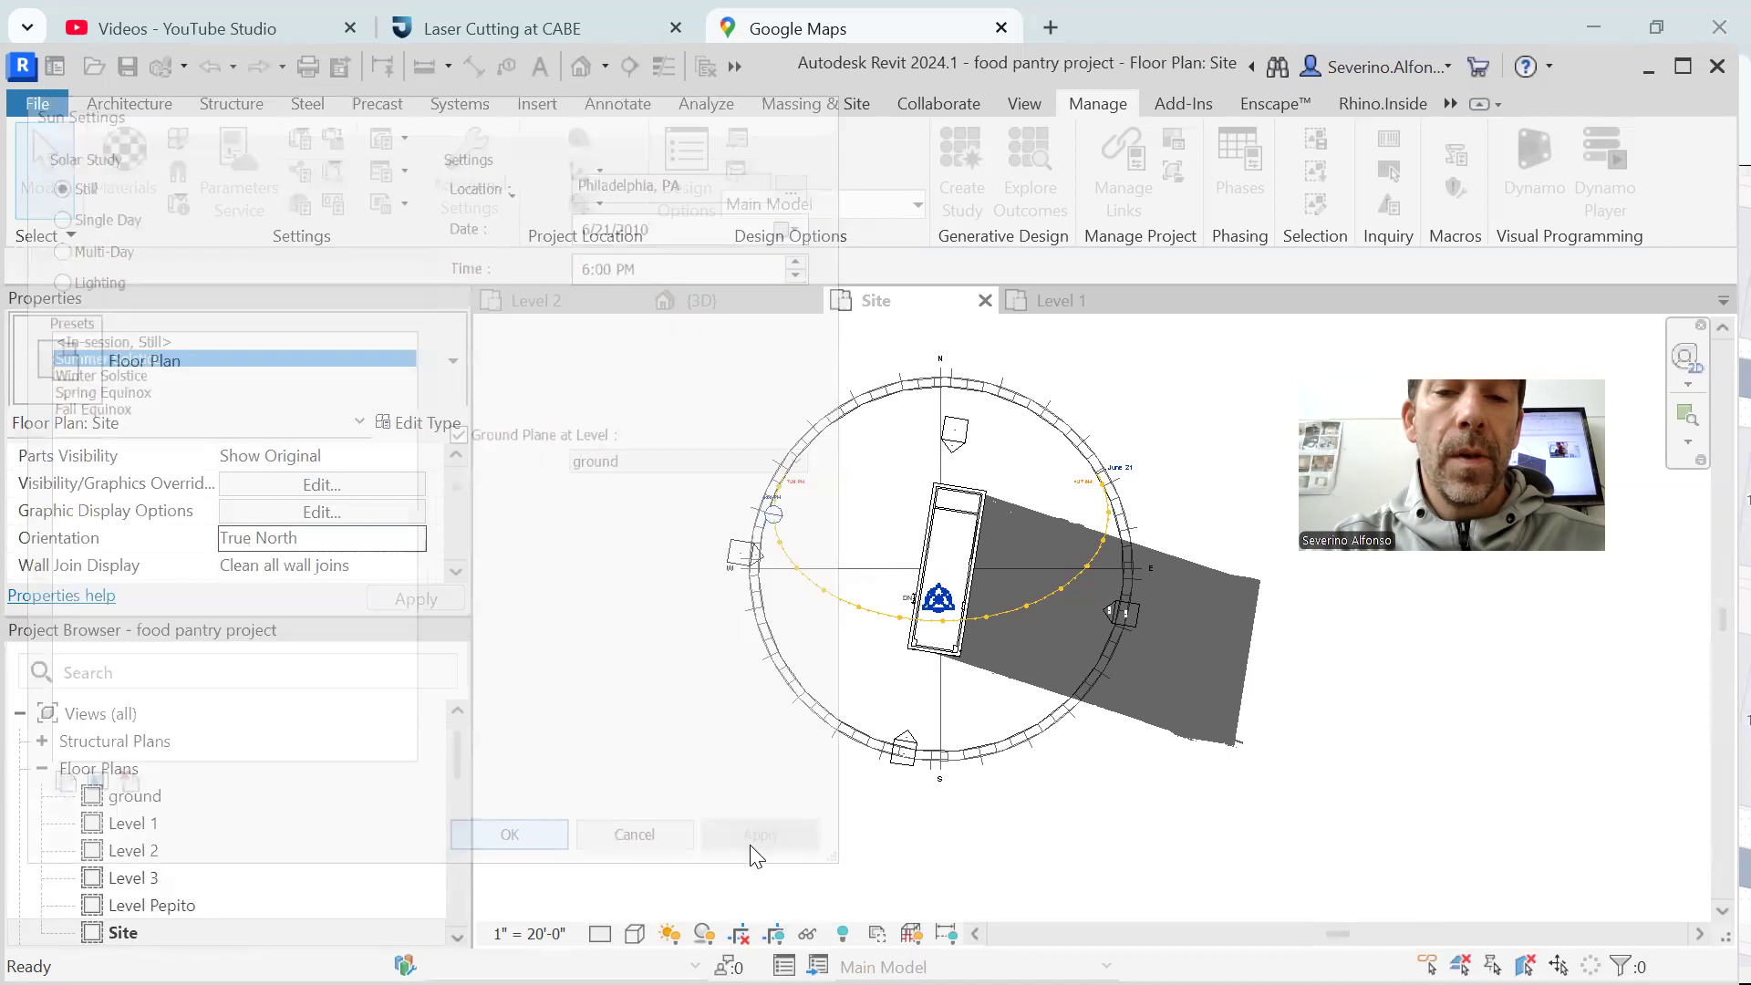
Examine the sun marker, the sunset end of the sun path and the building's shadow in the Site plan
scroll(776, 413, "up", 5)
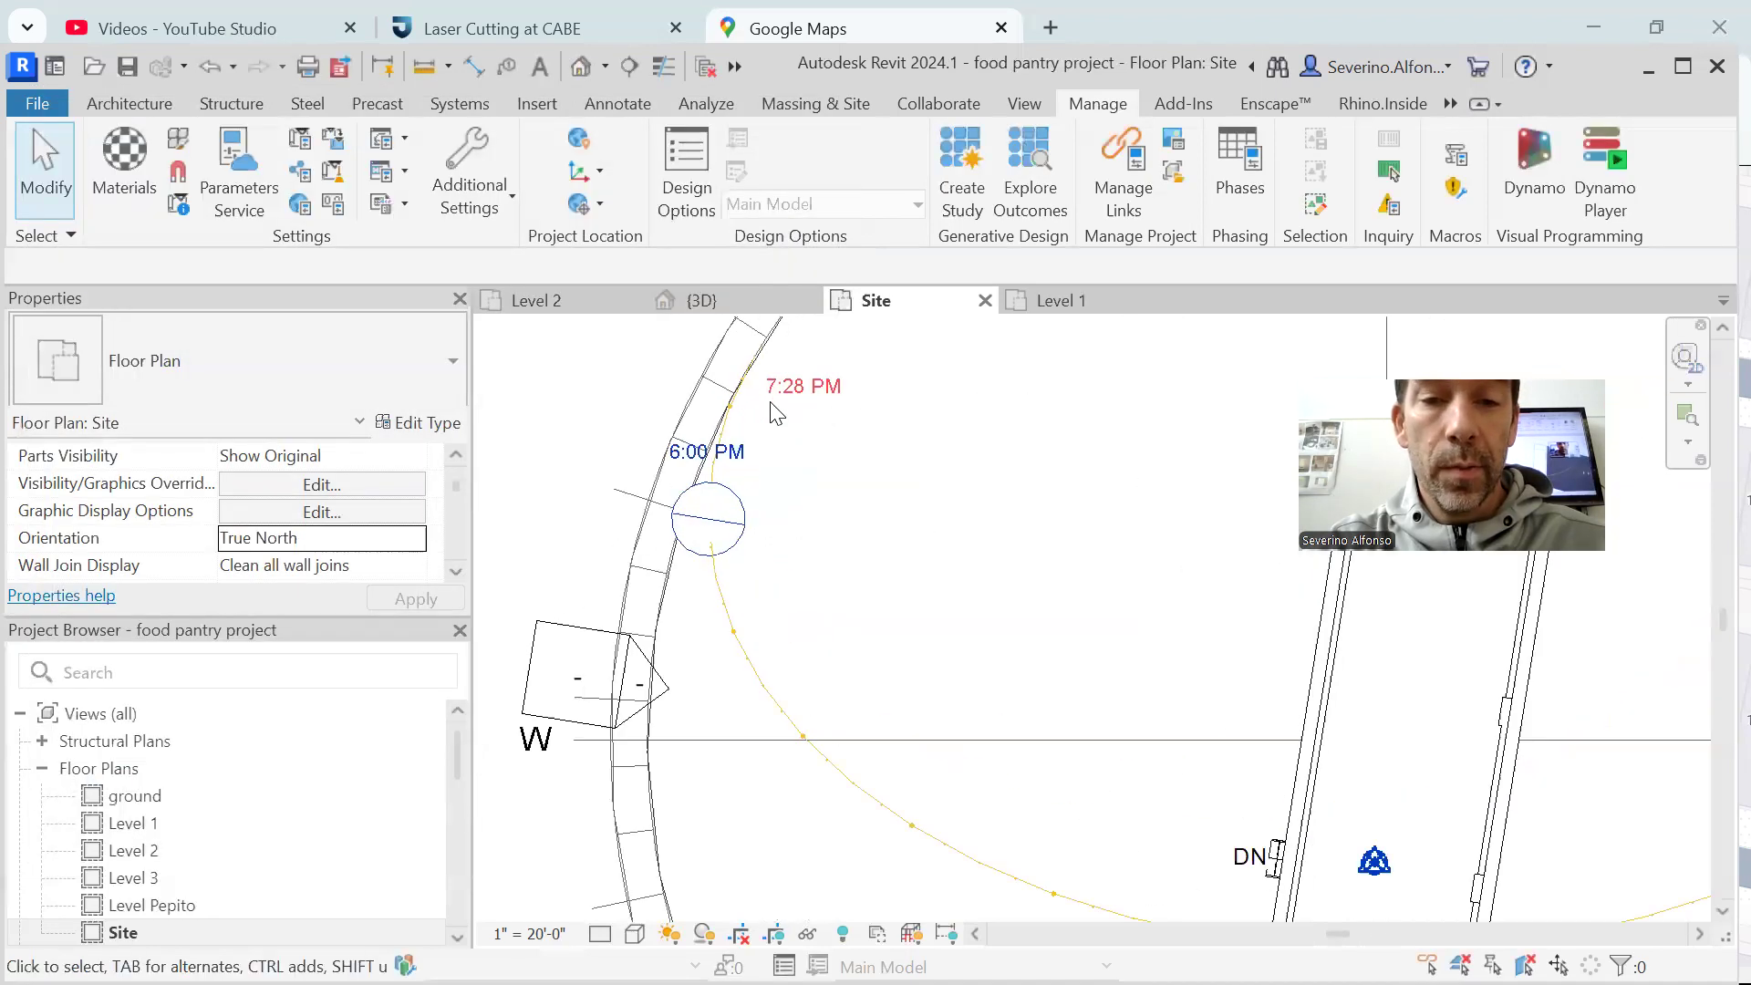
scroll(821, 469, "down", 5)
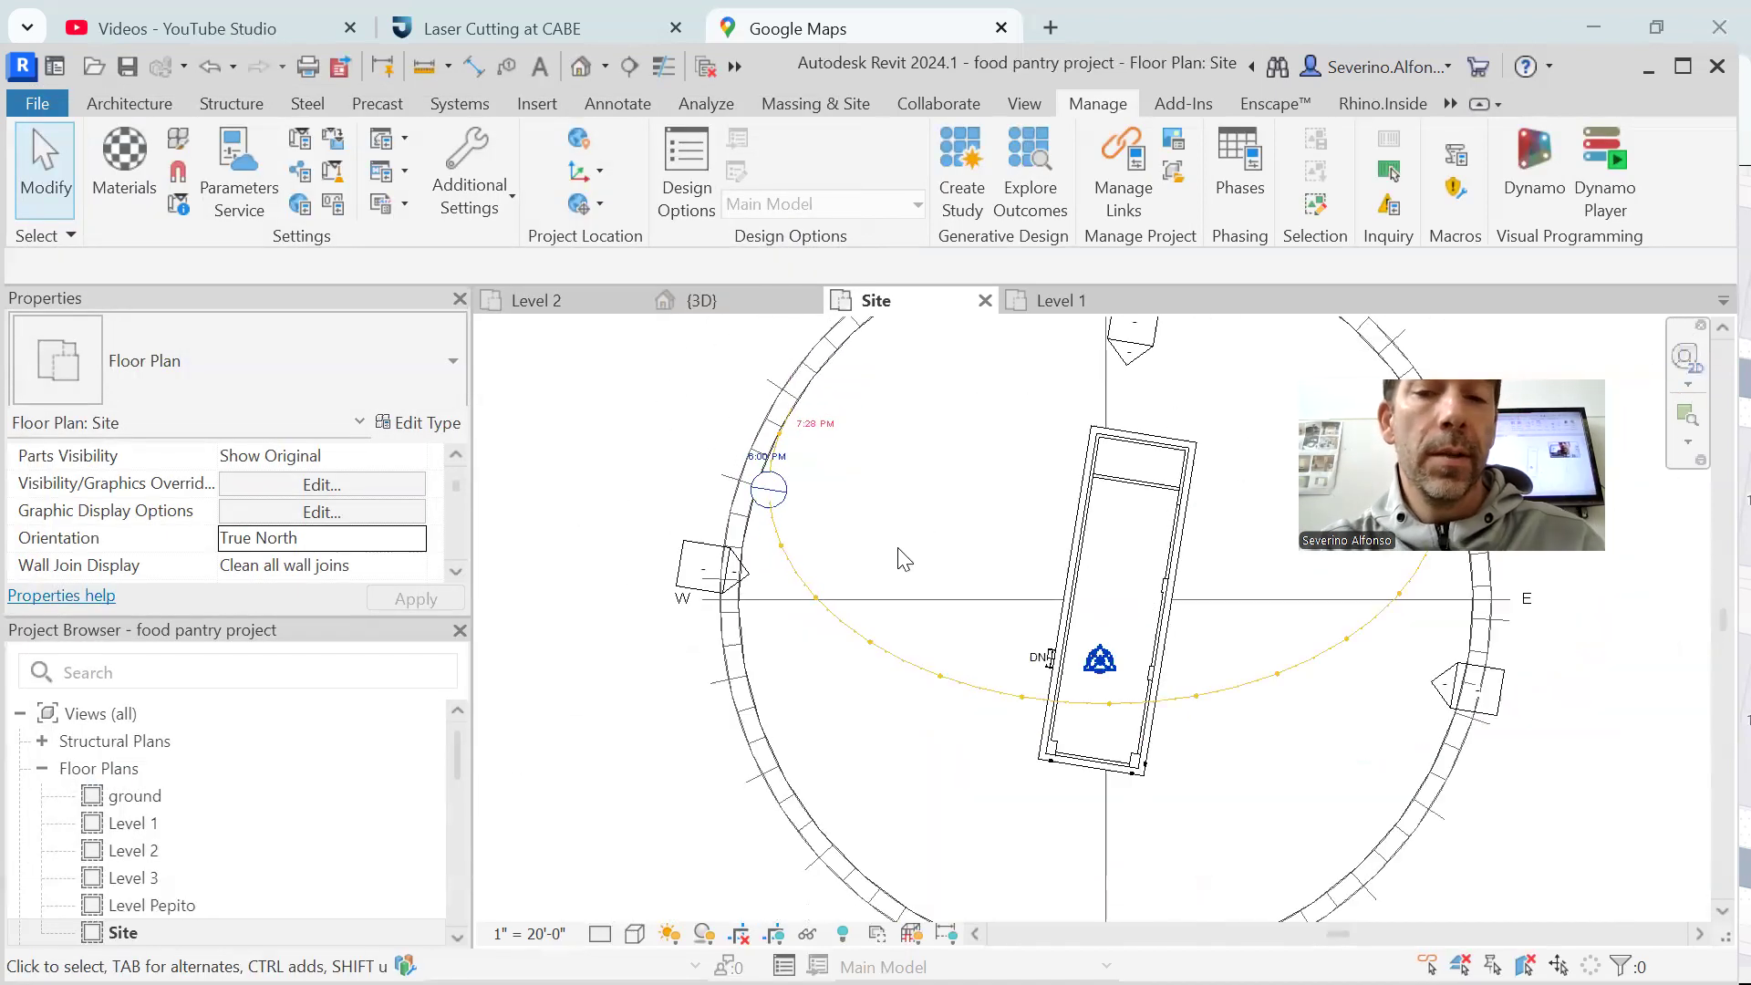
scroll(780, 493, "up", 4)
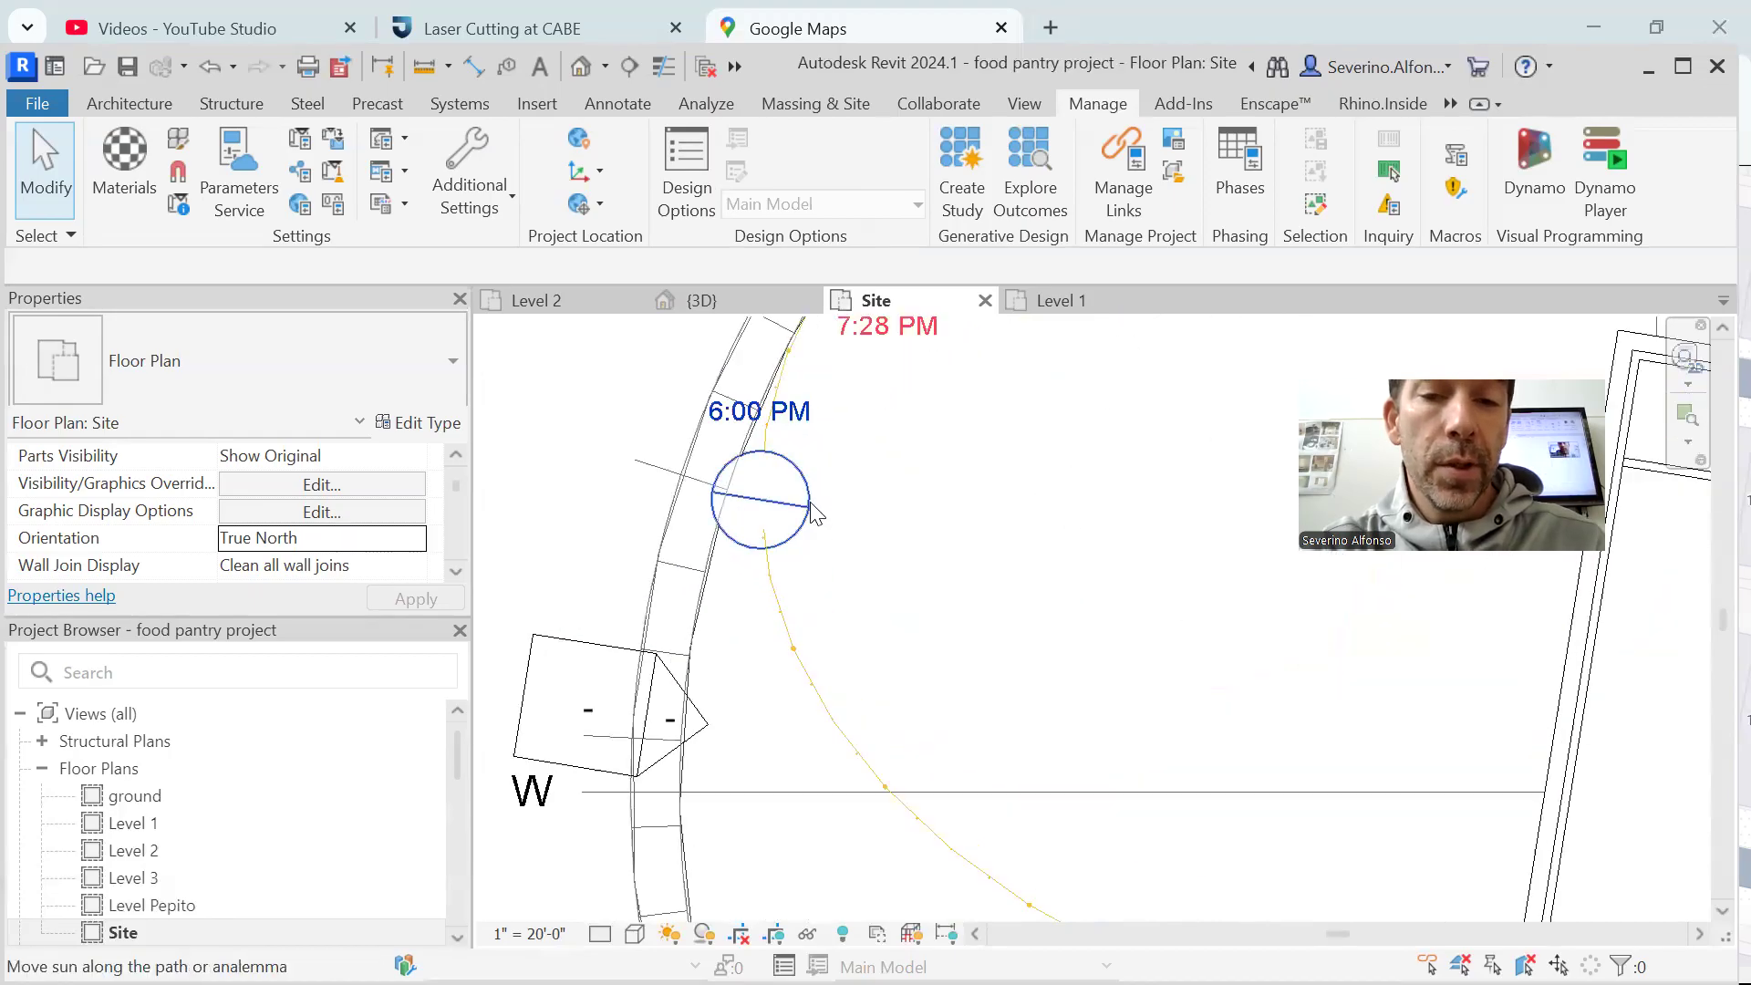
scroll(817, 566, "down", 3)
right_click(812, 580)
left_click(696, 520)
scroll(700, 536, "down", 2)
middle_click_drag(720, 553, 534, 514)
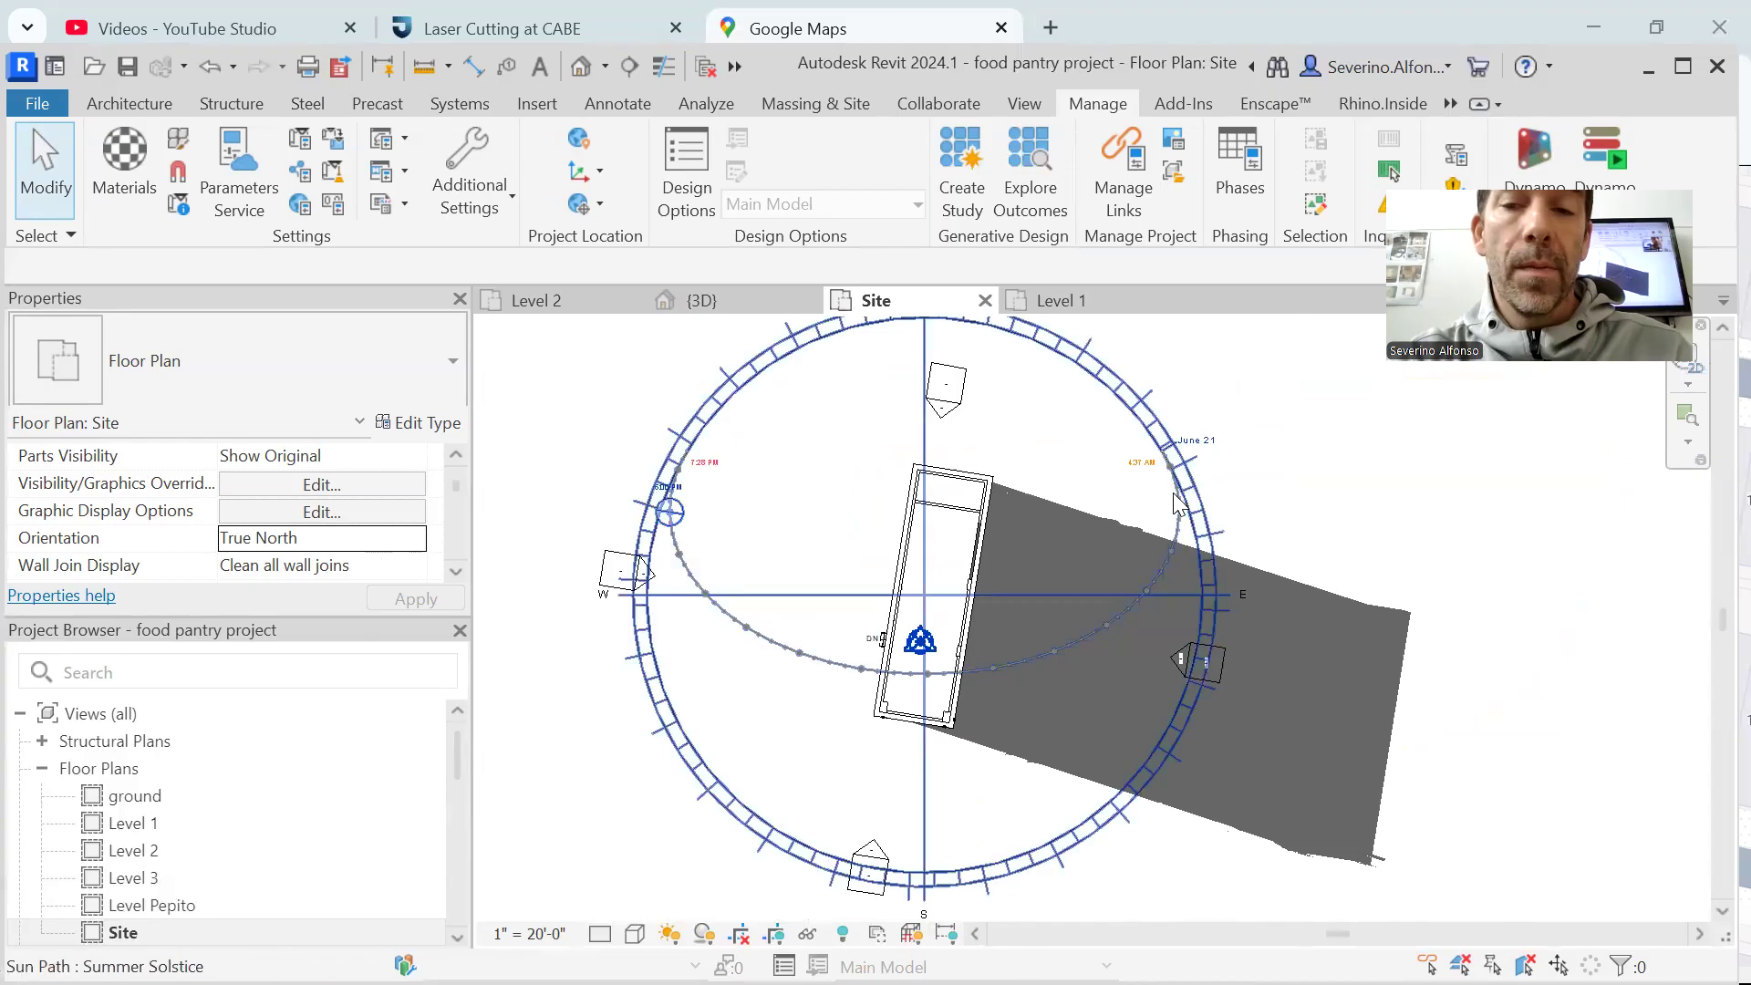
scroll(1395, 515, "down", 2)
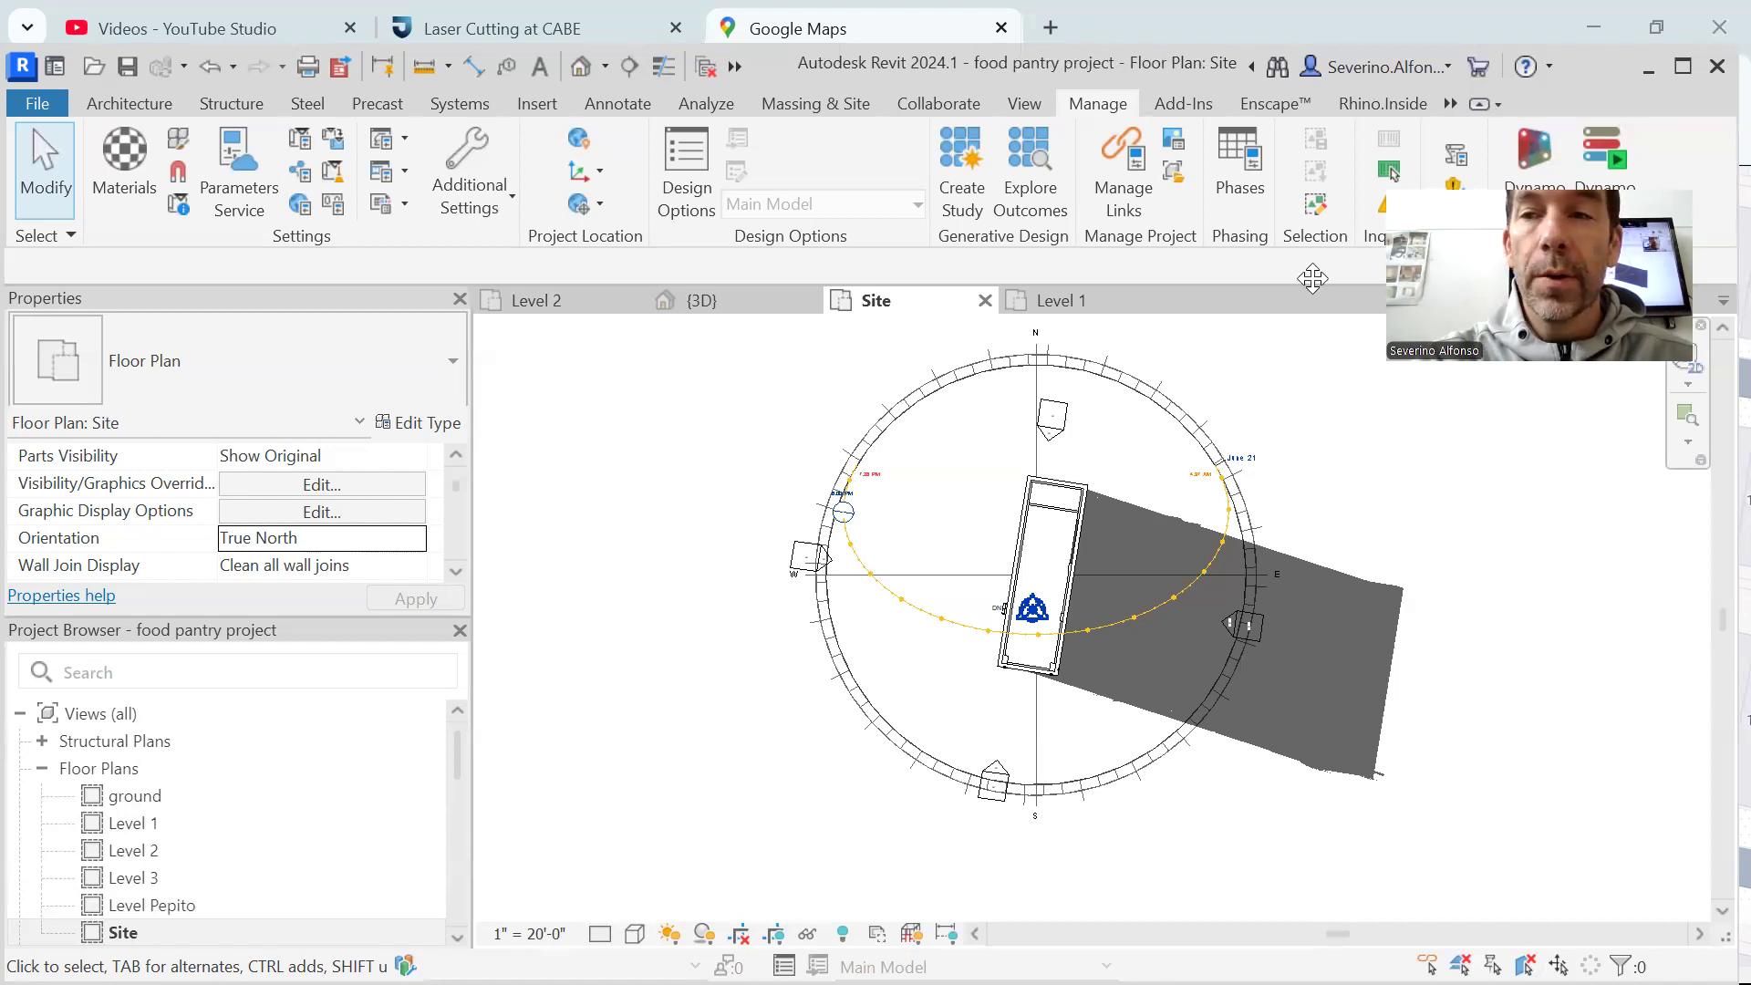
Dismiss the browser window, switch to the 3D view and choose Summer Solstice in its sun settings
left_click(1662, 26)
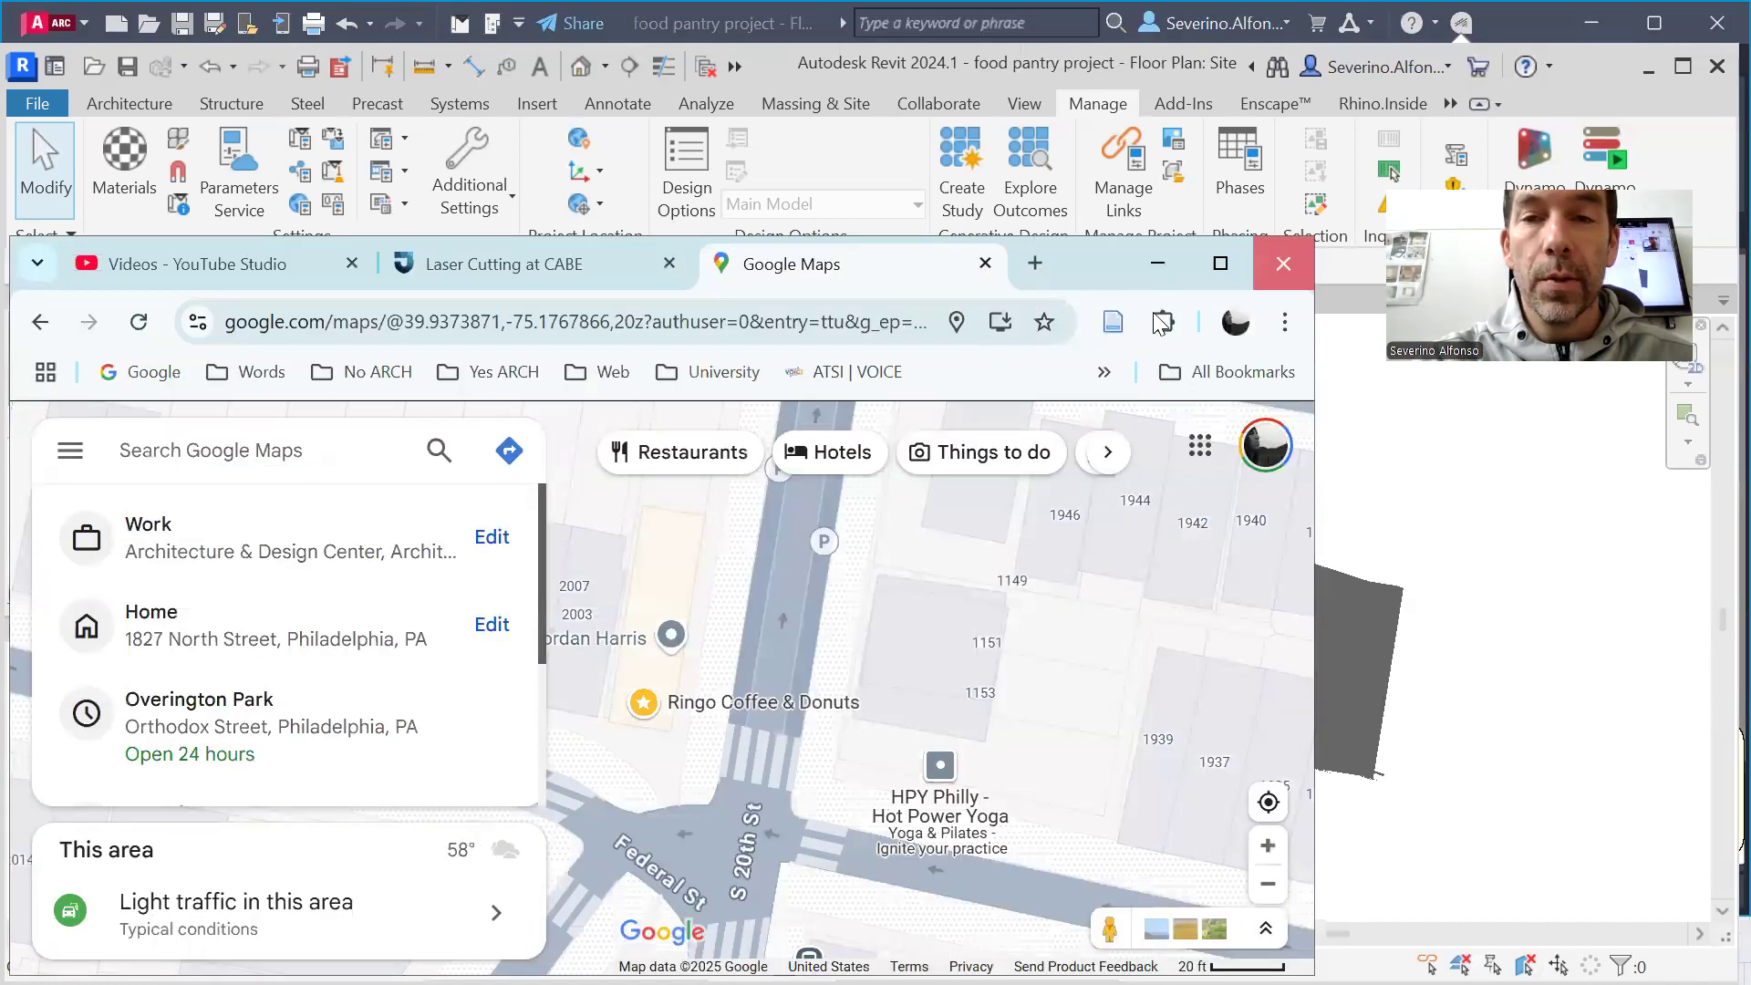
left_click(1553, 64)
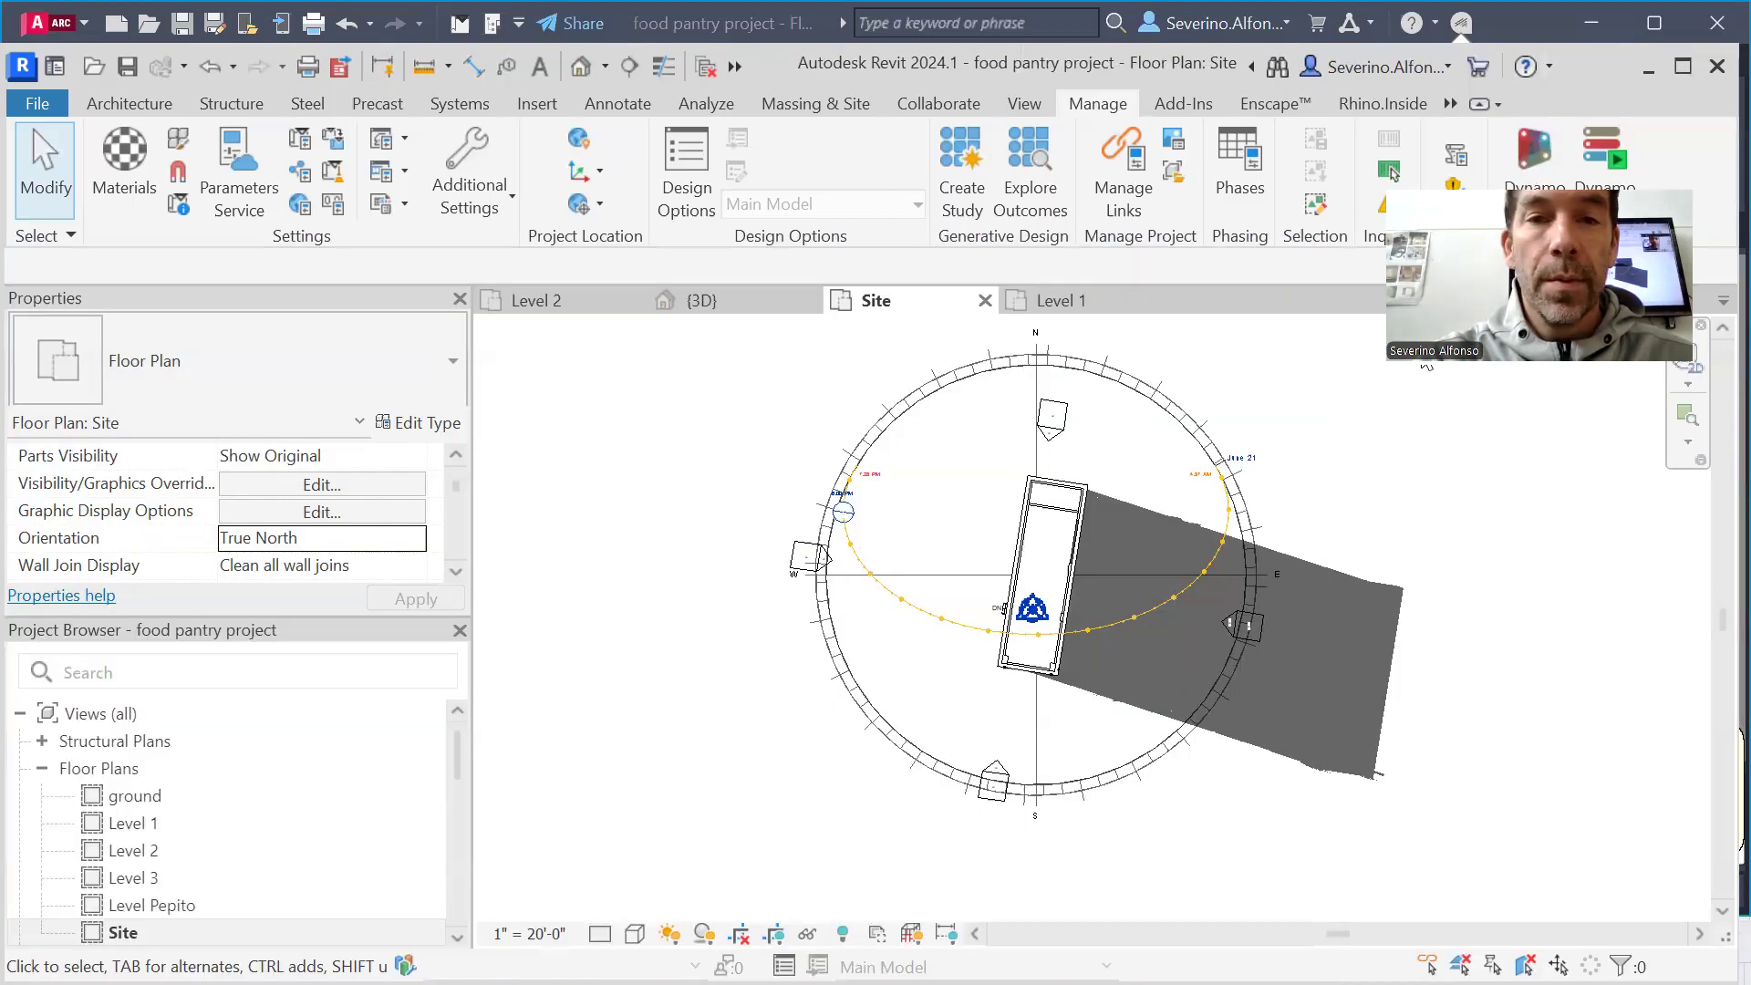
key("ctrl+Tab")
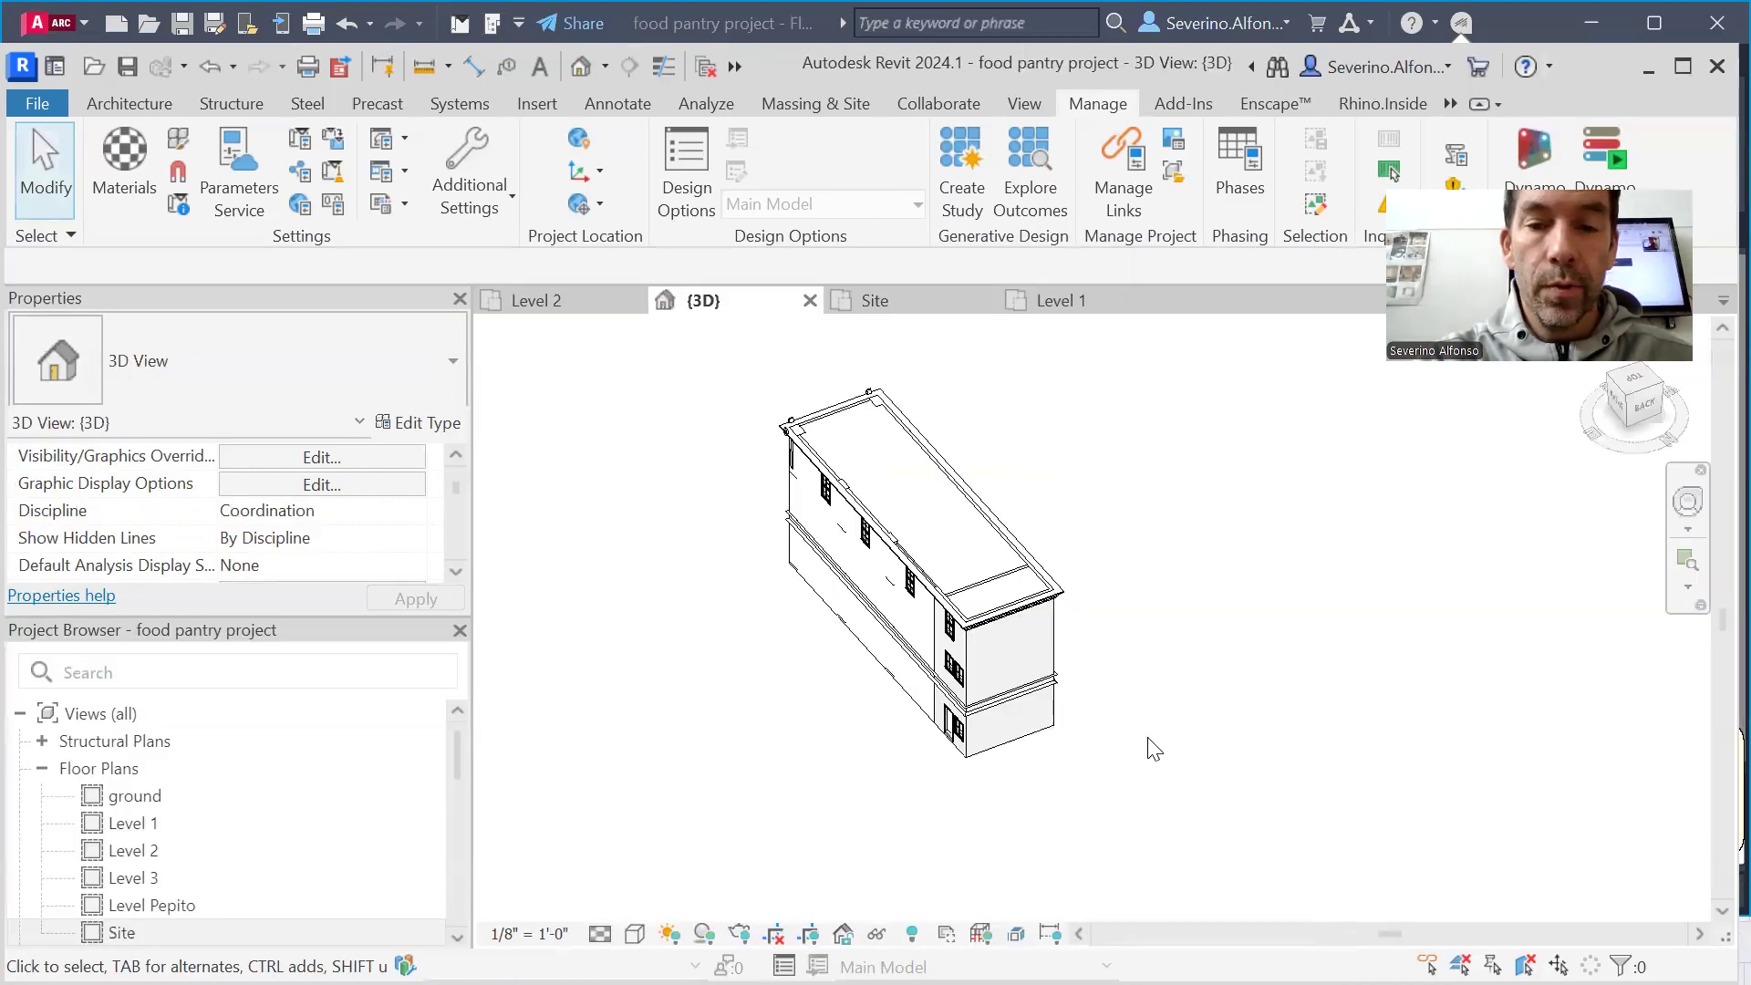
left_click(668, 934)
left_click(719, 797)
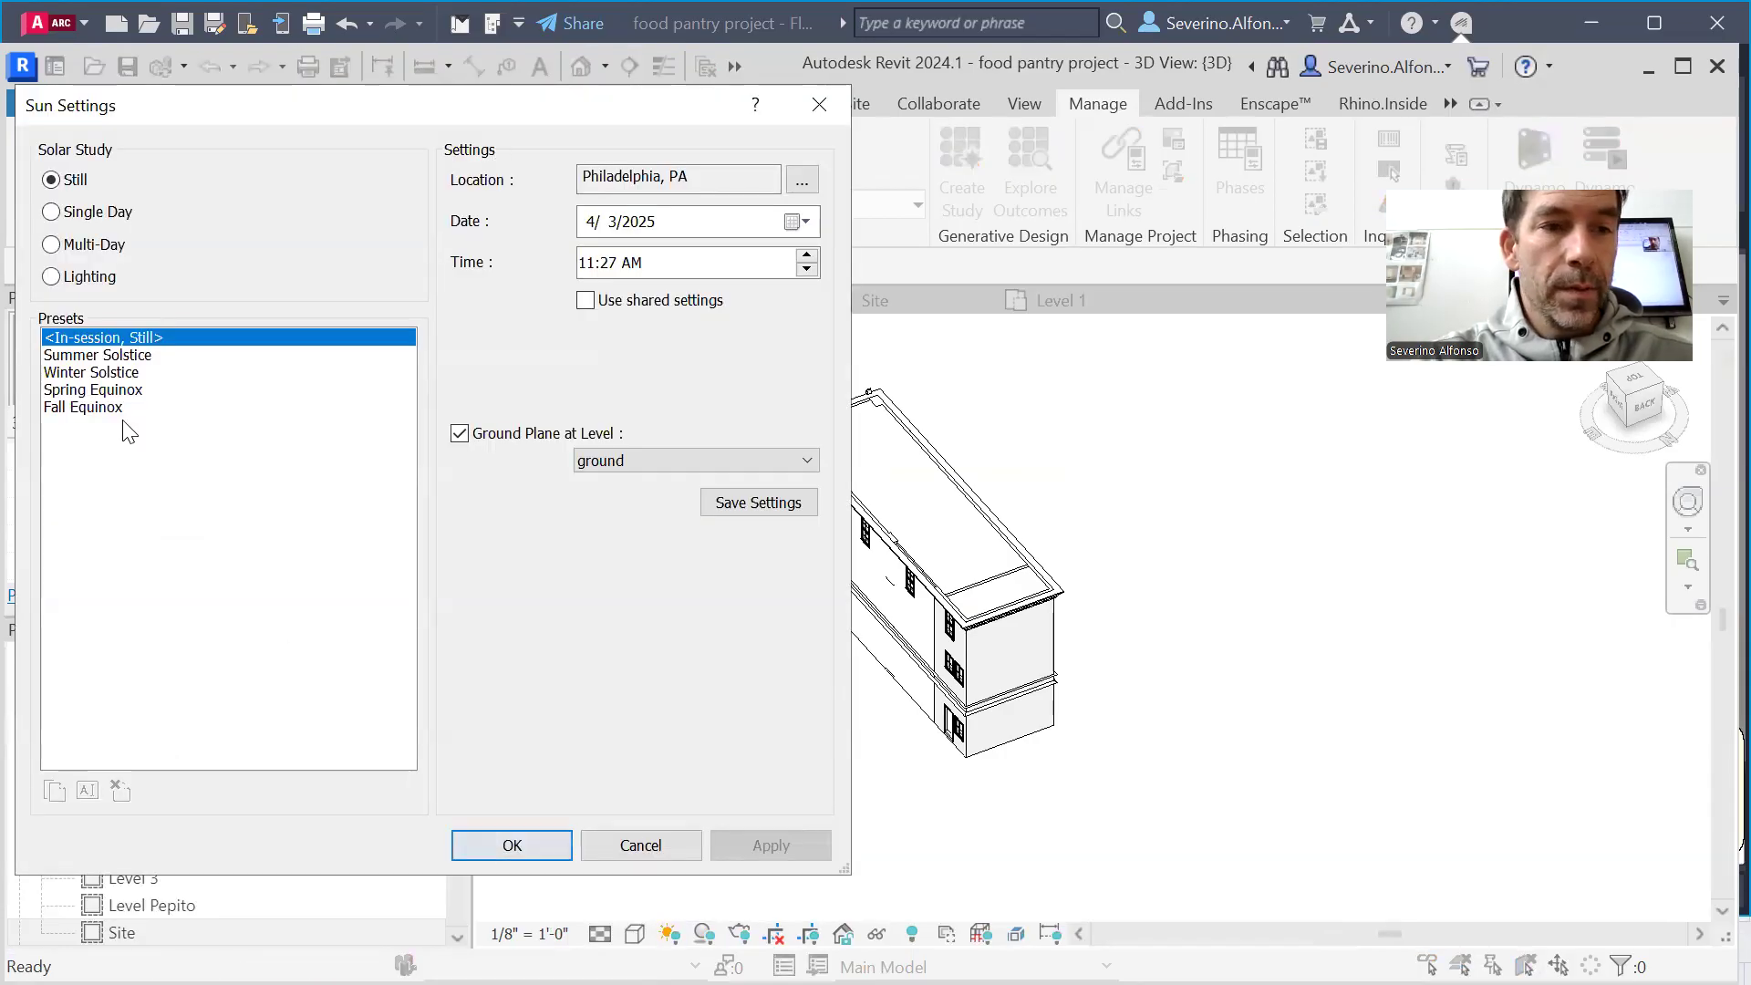
left_click(132, 355)
left_click(513, 846)
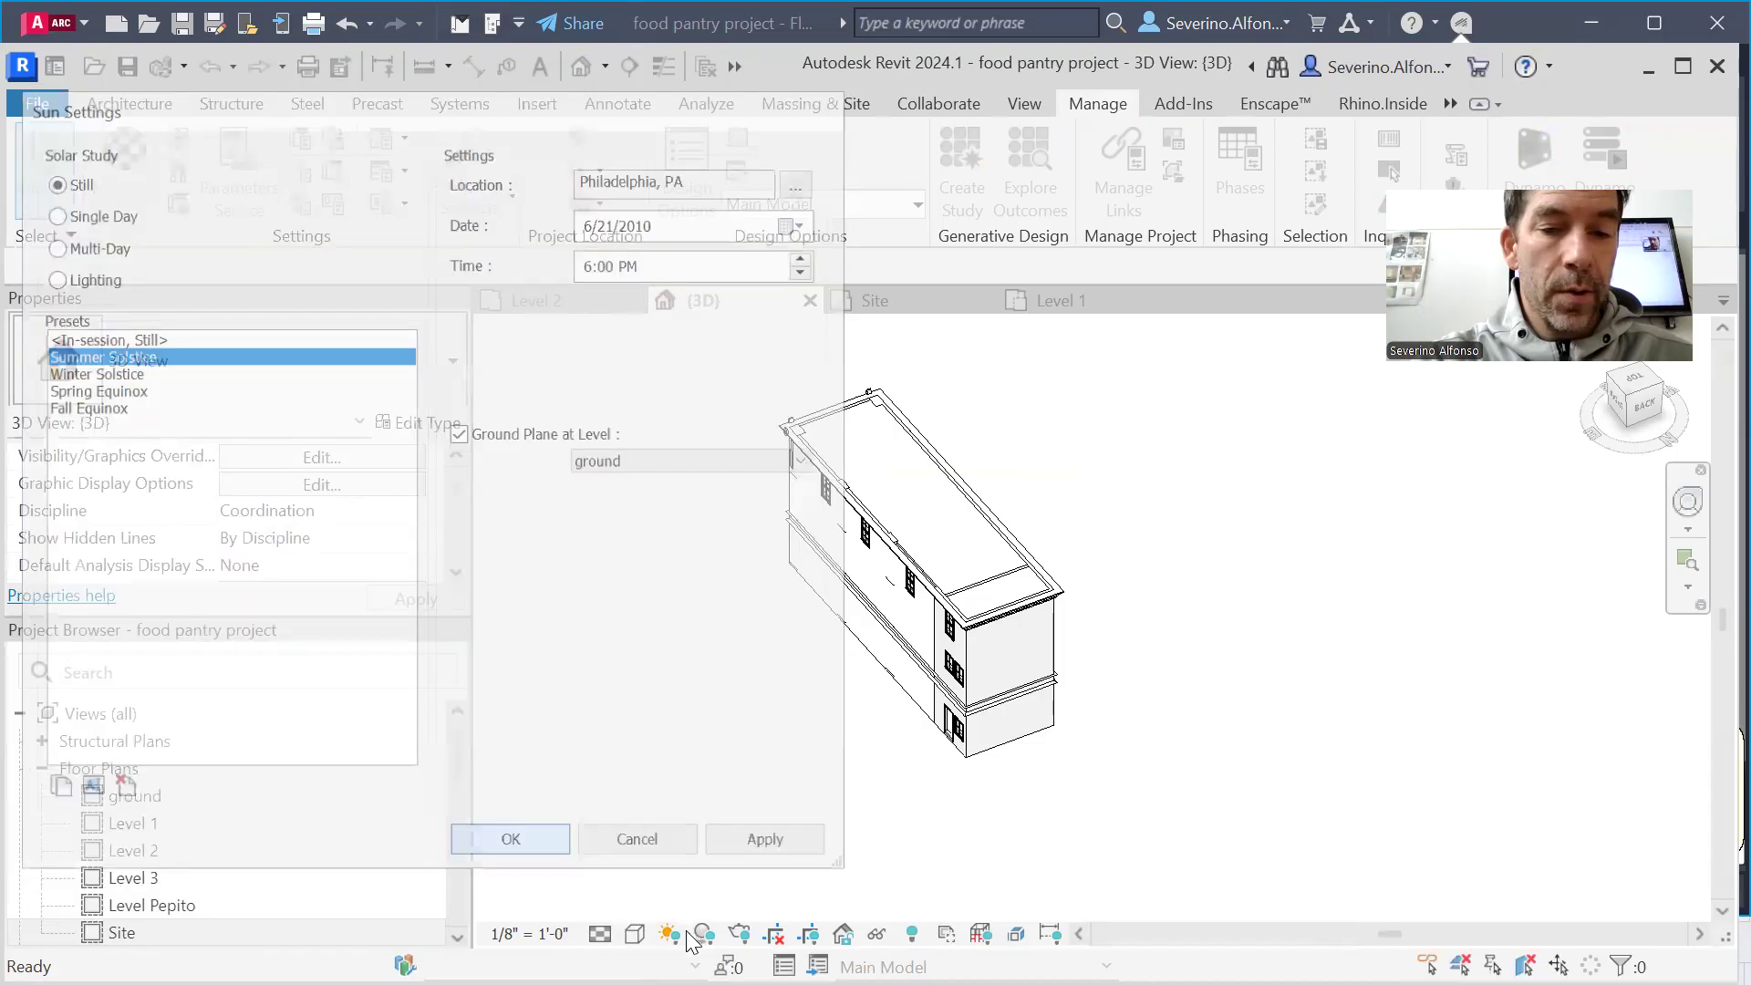
Turn on the sun path in the 3D view and fit the whole path around the building in view
left_click(669, 934)
left_click(716, 755)
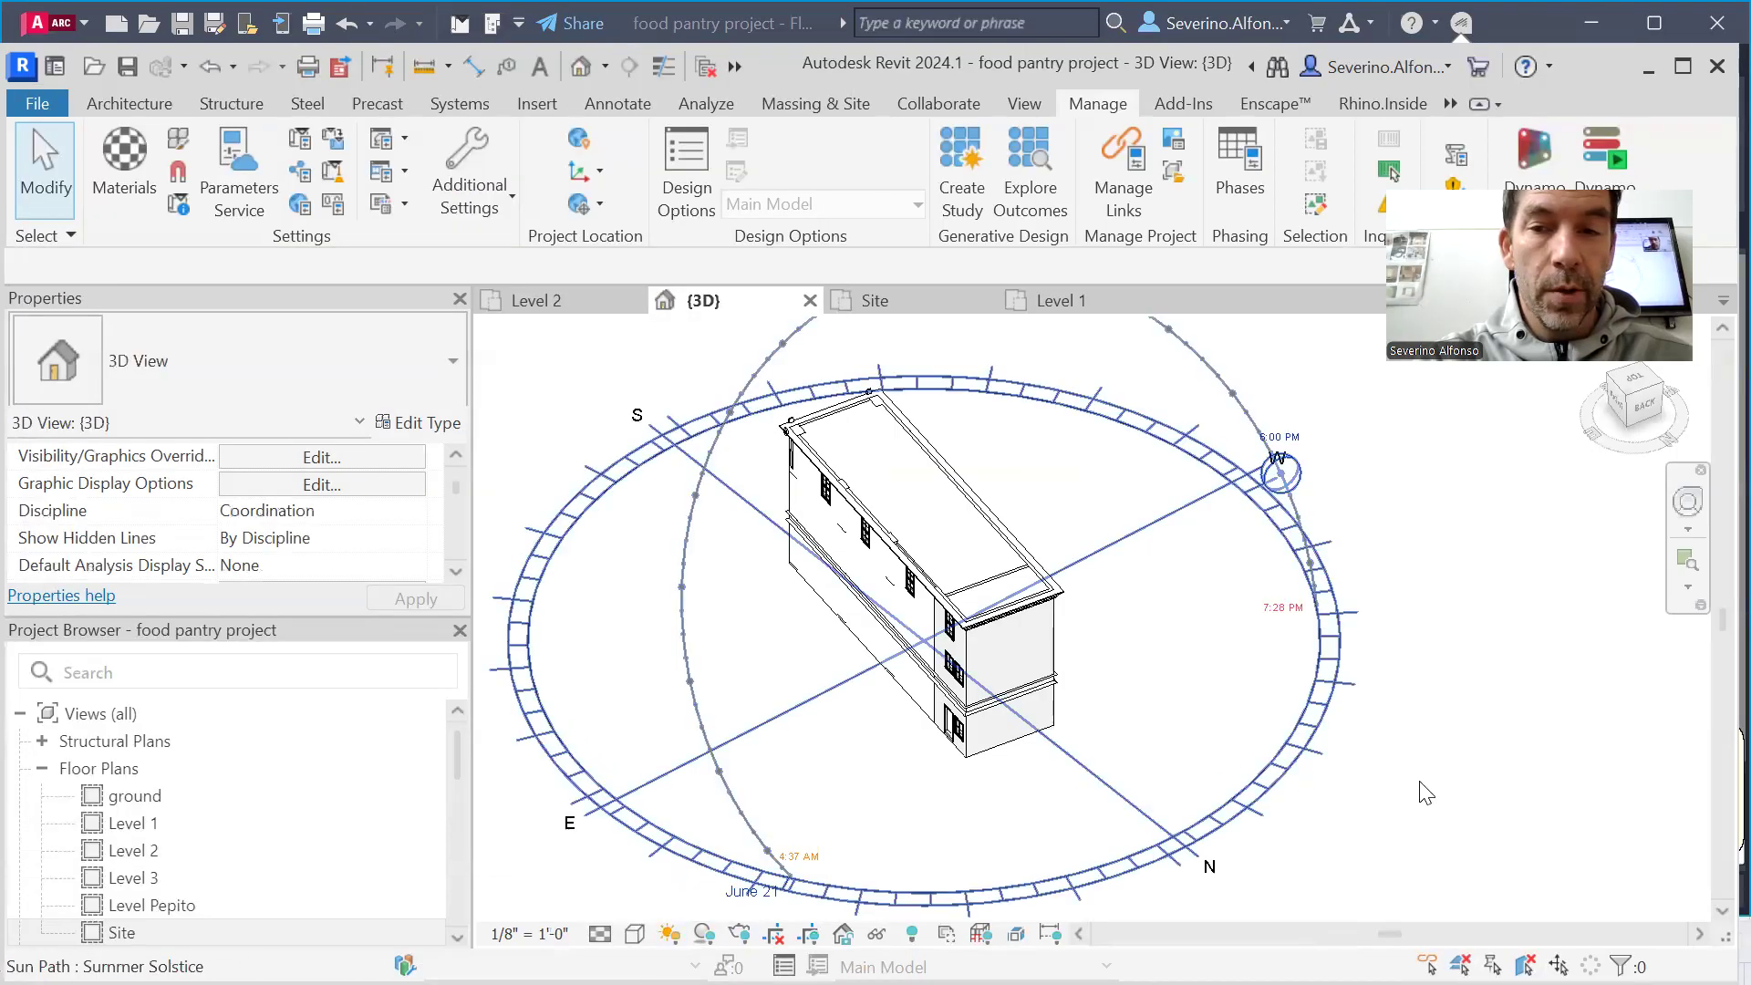
scroll(1422, 780, "down", 1)
middle_click_drag(1465, 741, 1422, 717)
scroll(1423, 711, "down", 2)
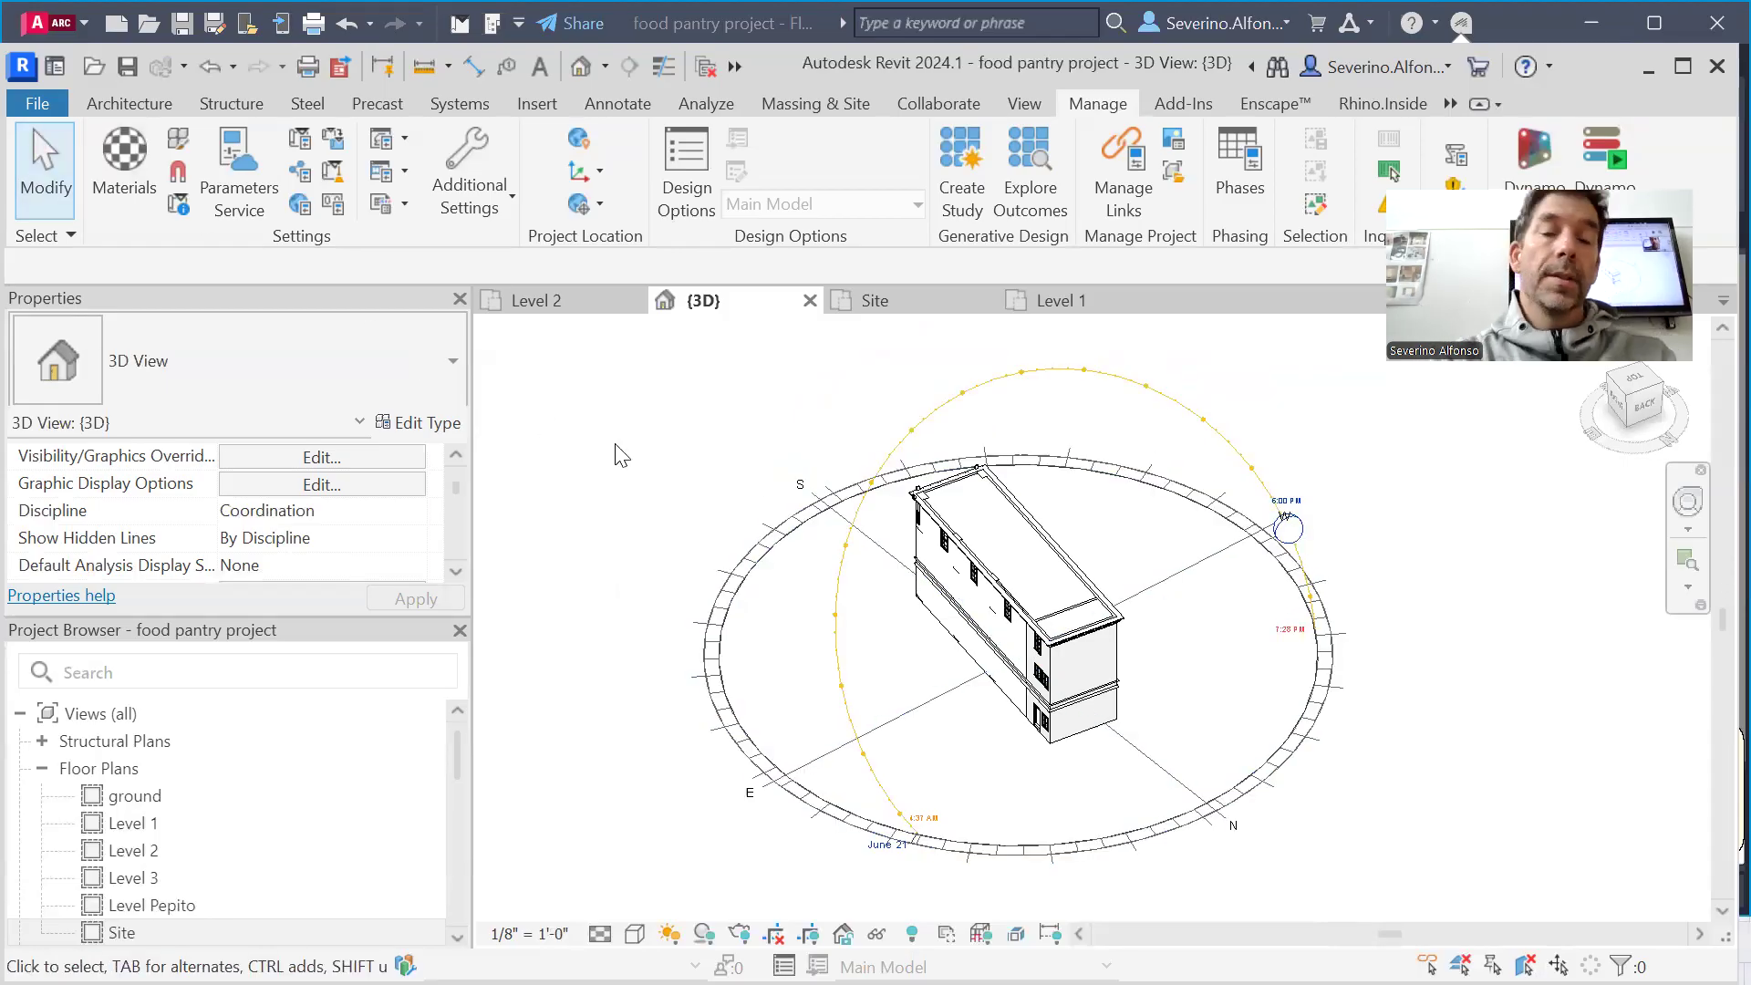
Look through the export options for saving the 3D view as an image
left_click(56, 103)
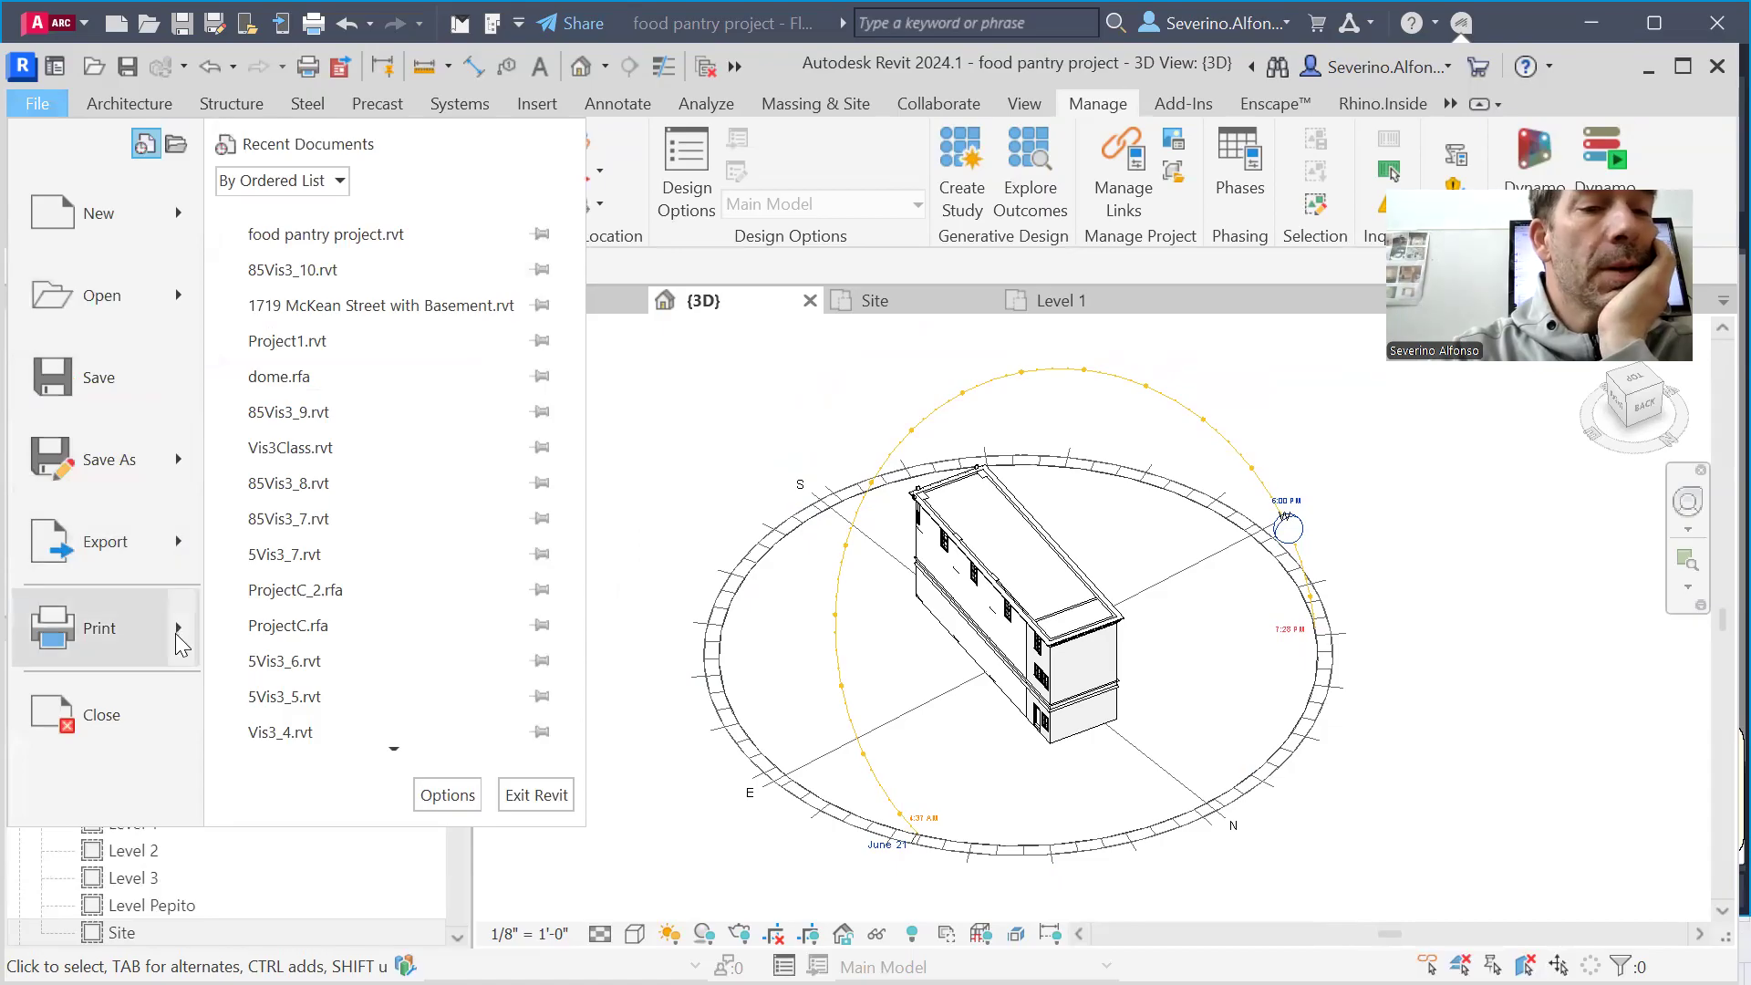
mouse_move(192, 547)
mouse_move(372, 745)
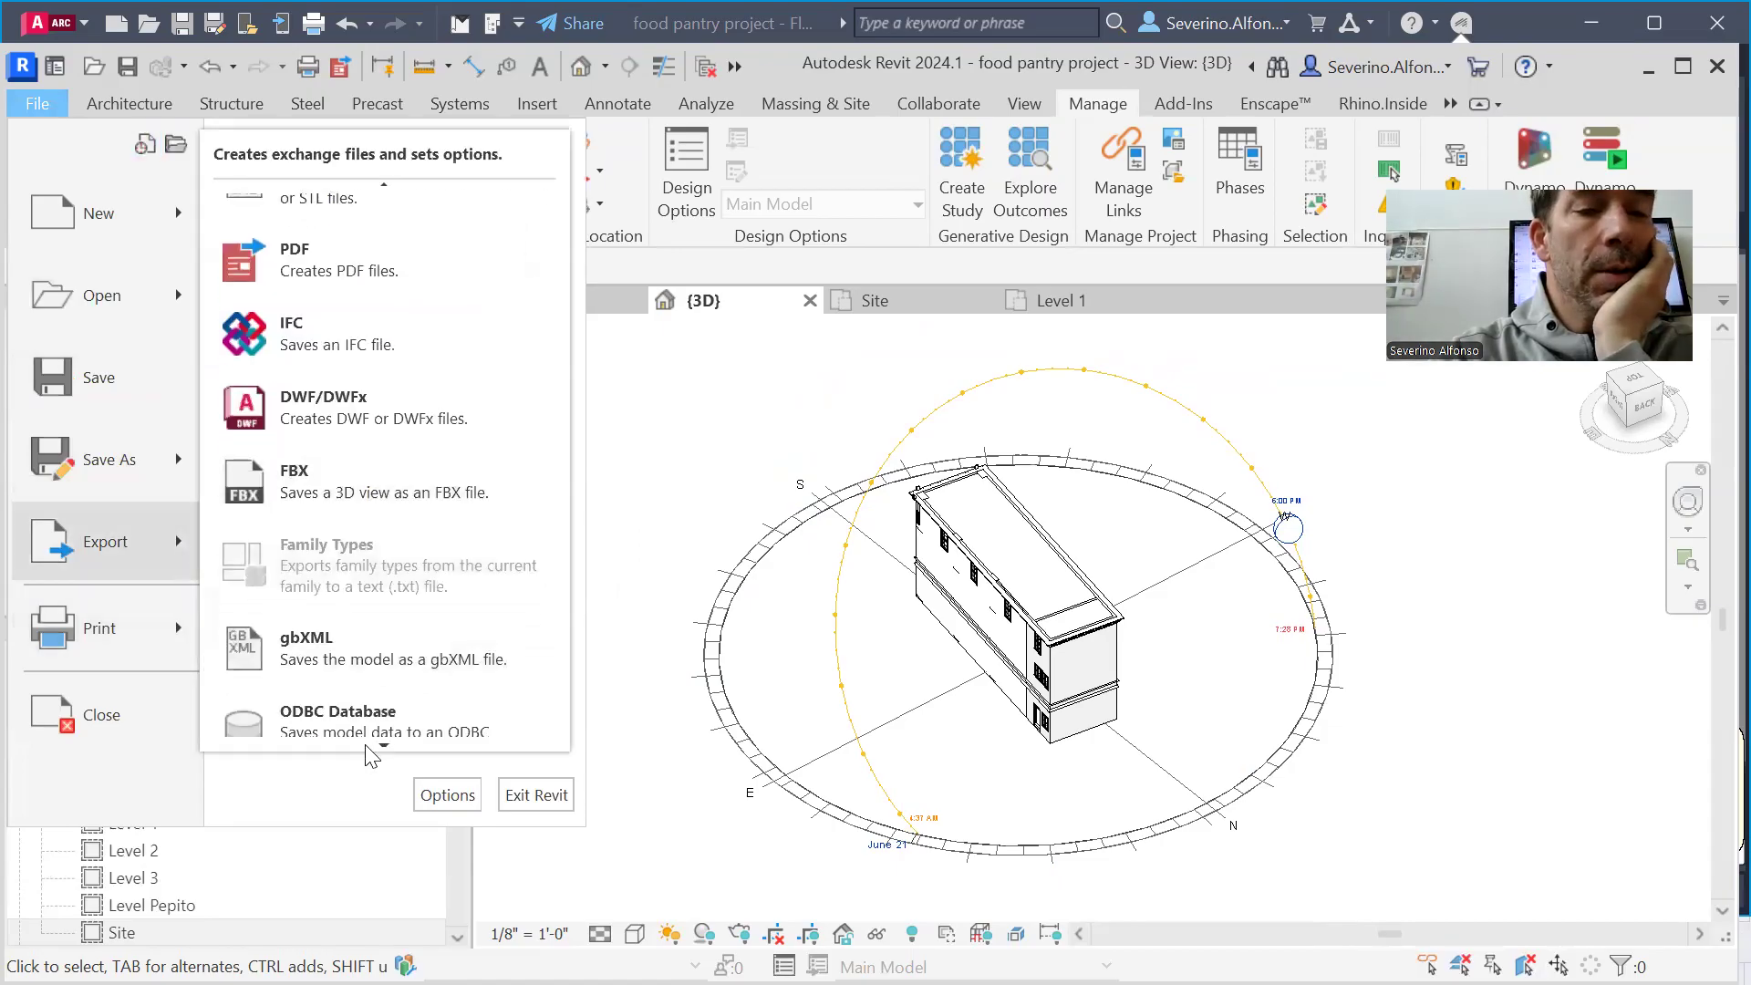
mouse_move(401, 529)
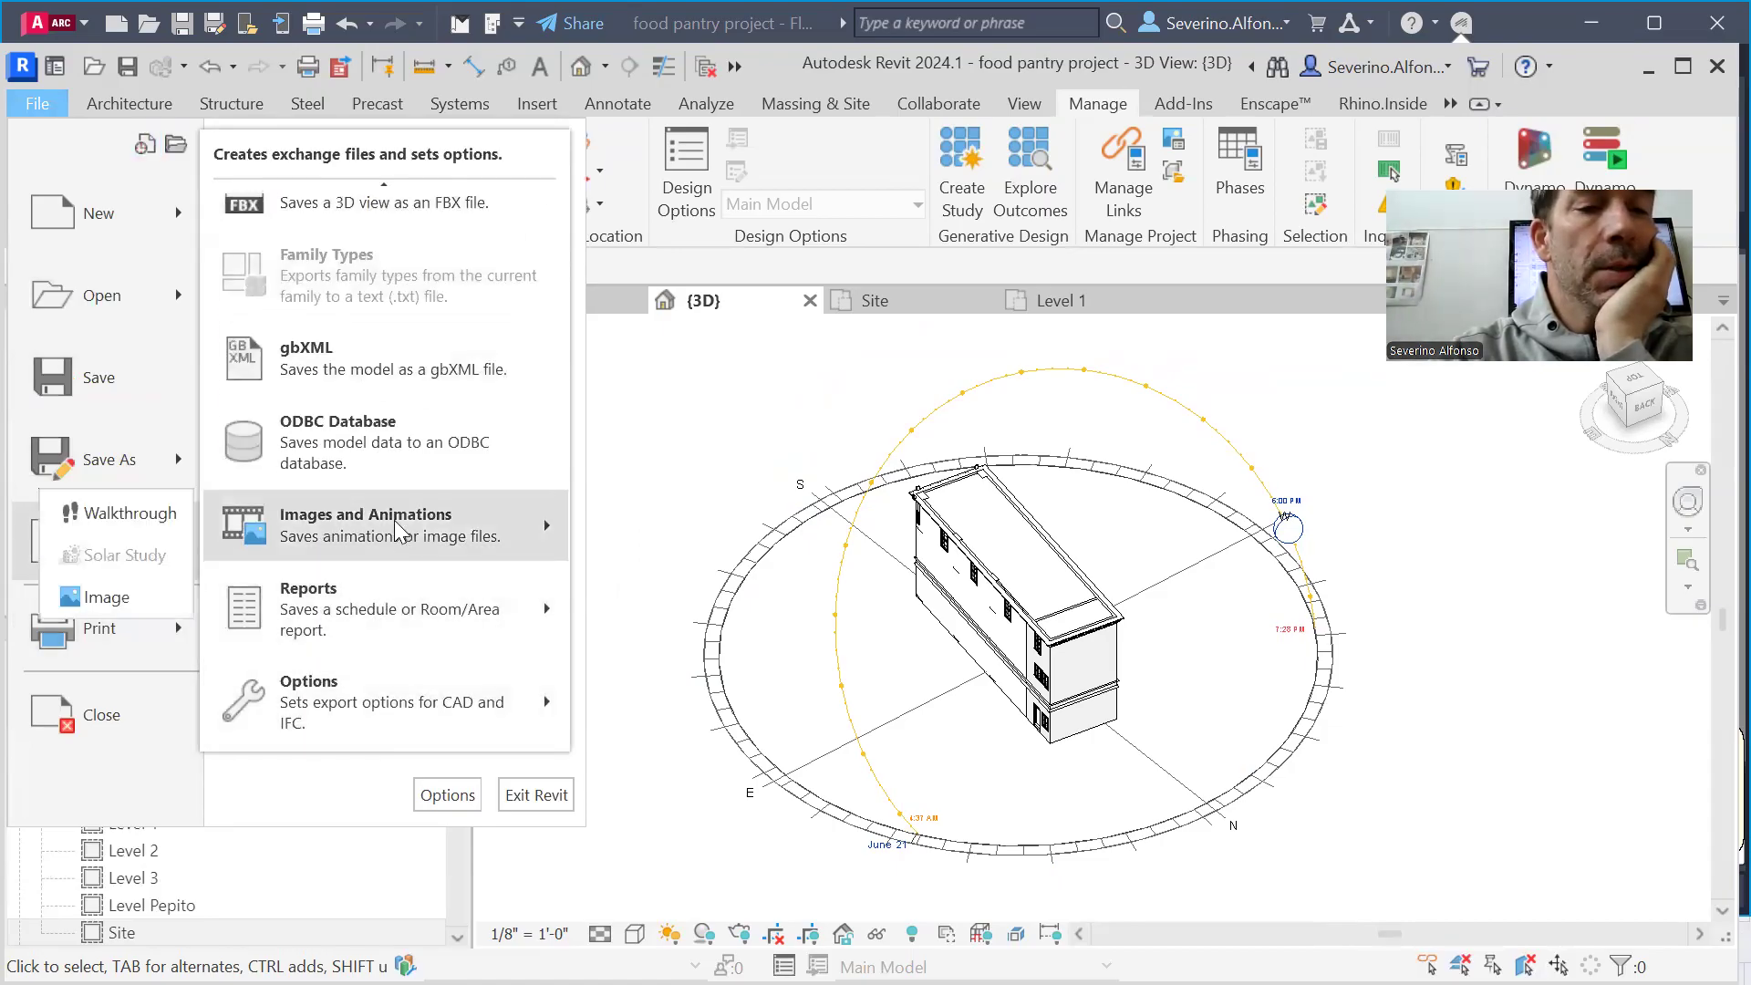
left_click(103, 598)
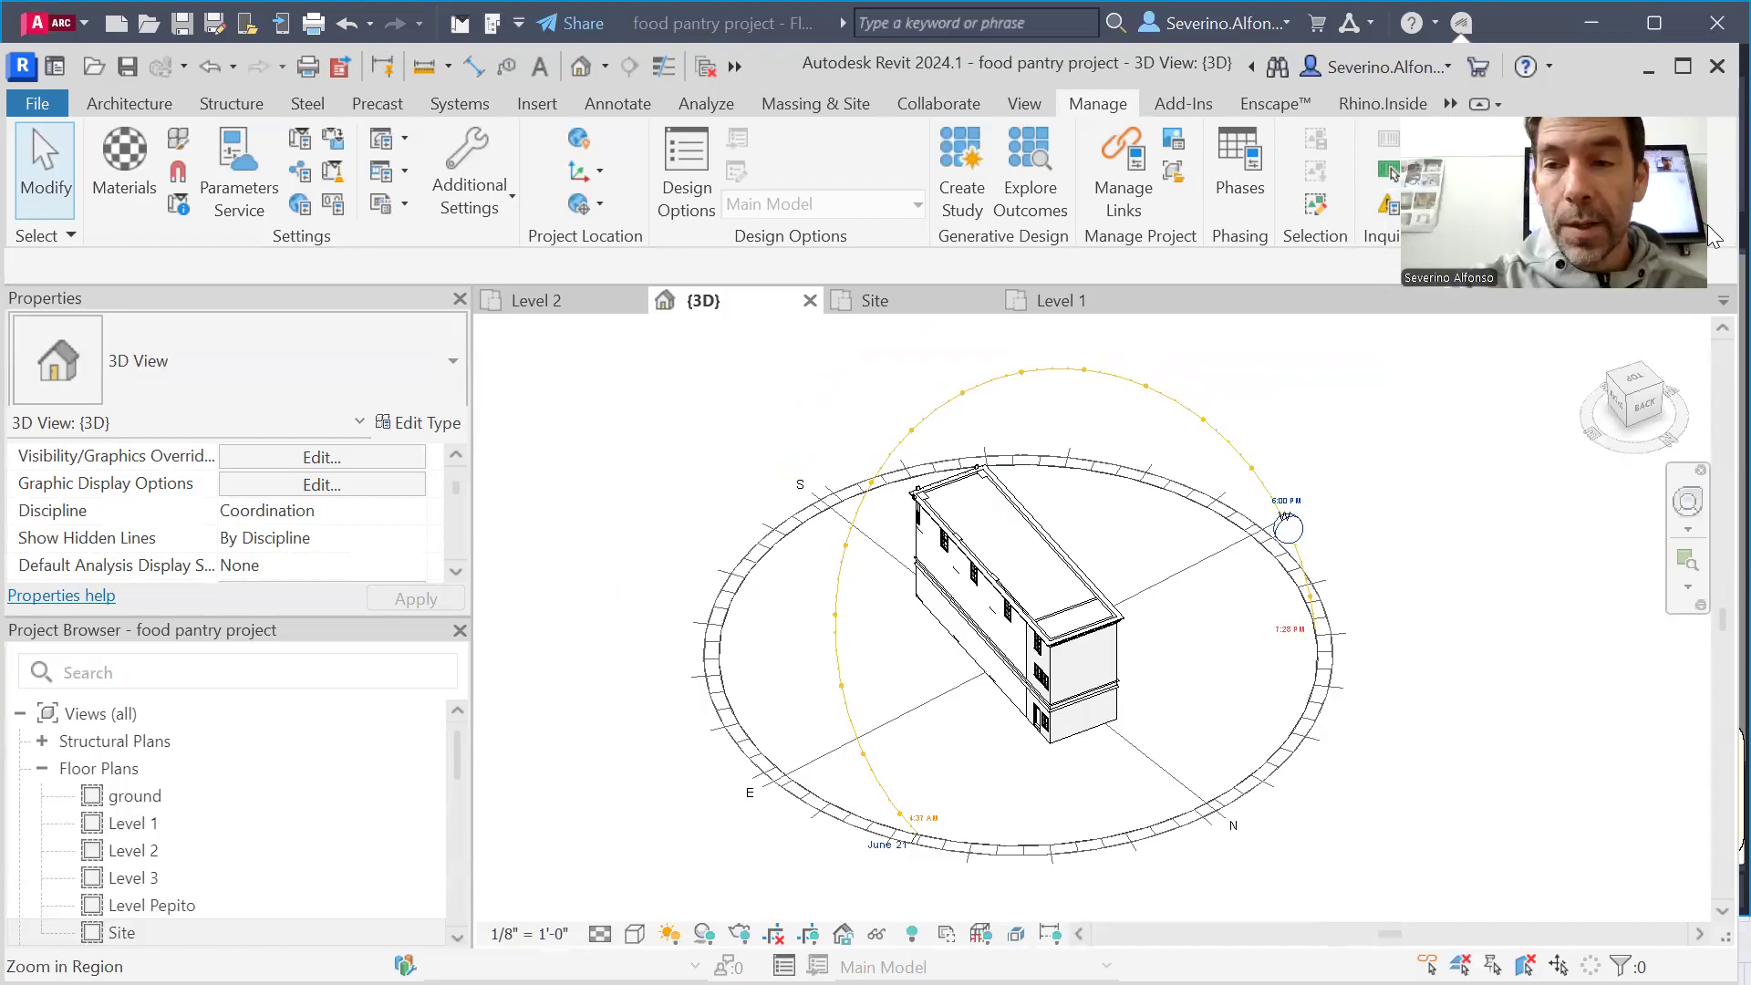
Rotate the 3D view through several corner viewpoints to examine the summer sun path around all sides of the building
left_click(1629, 396)
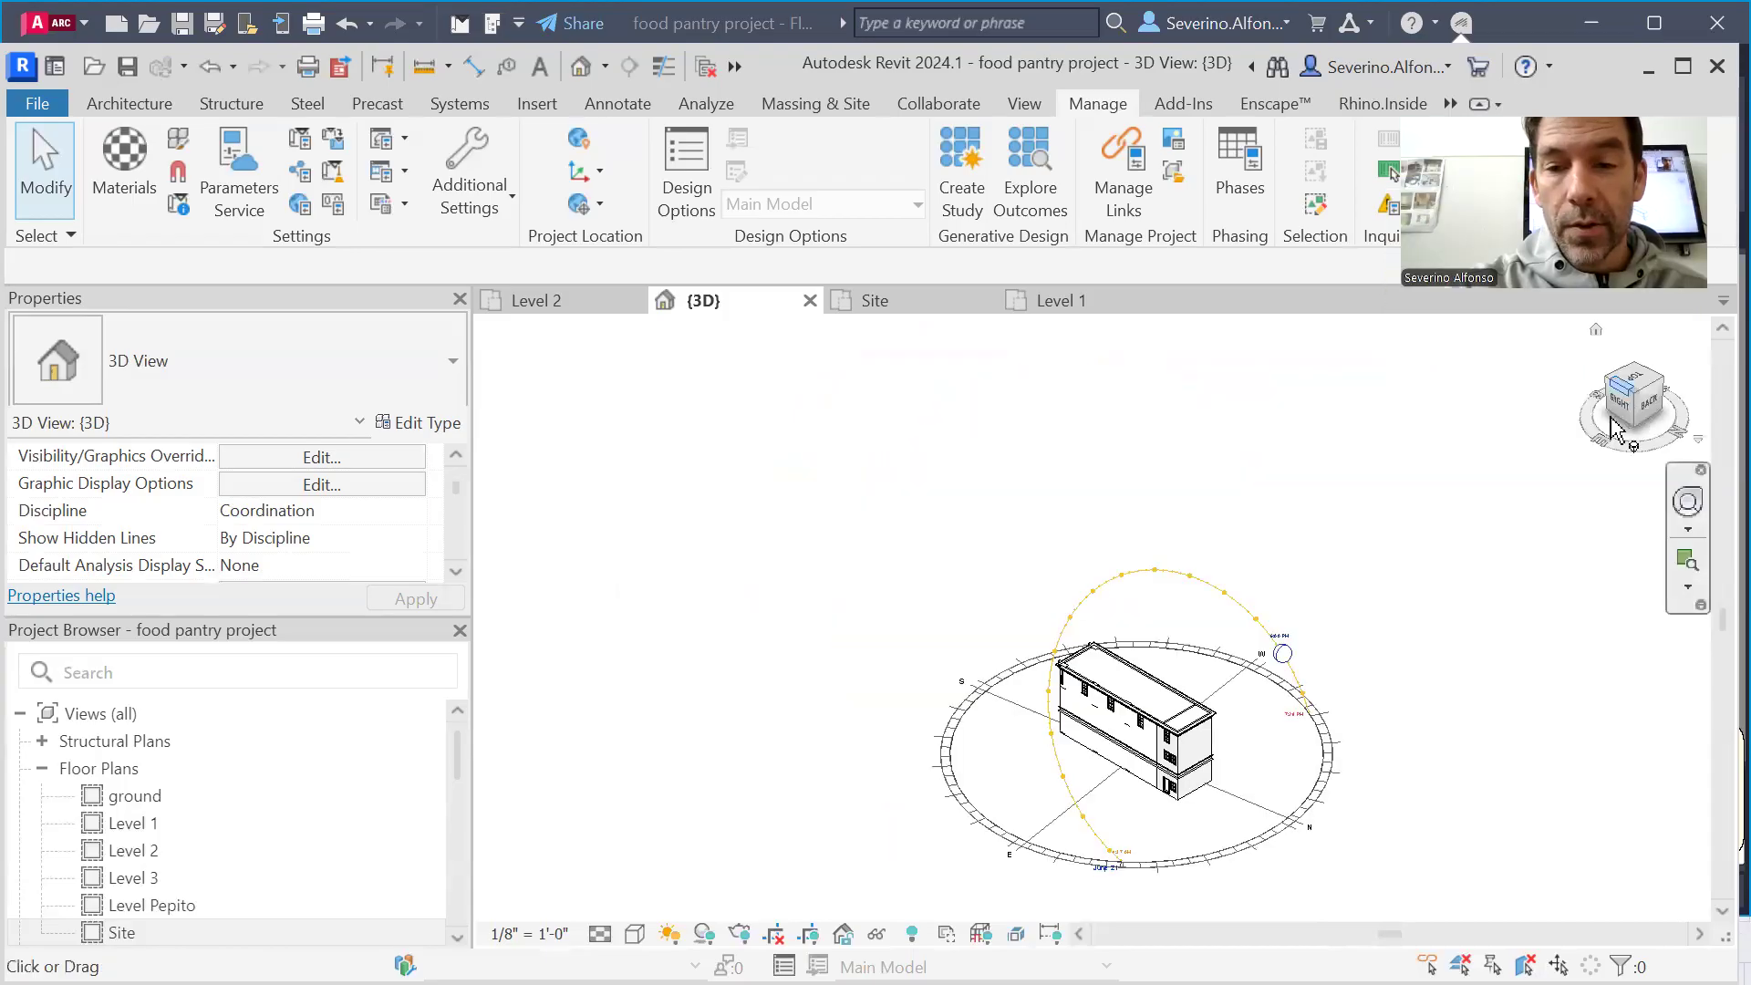
left_click(1662, 383)
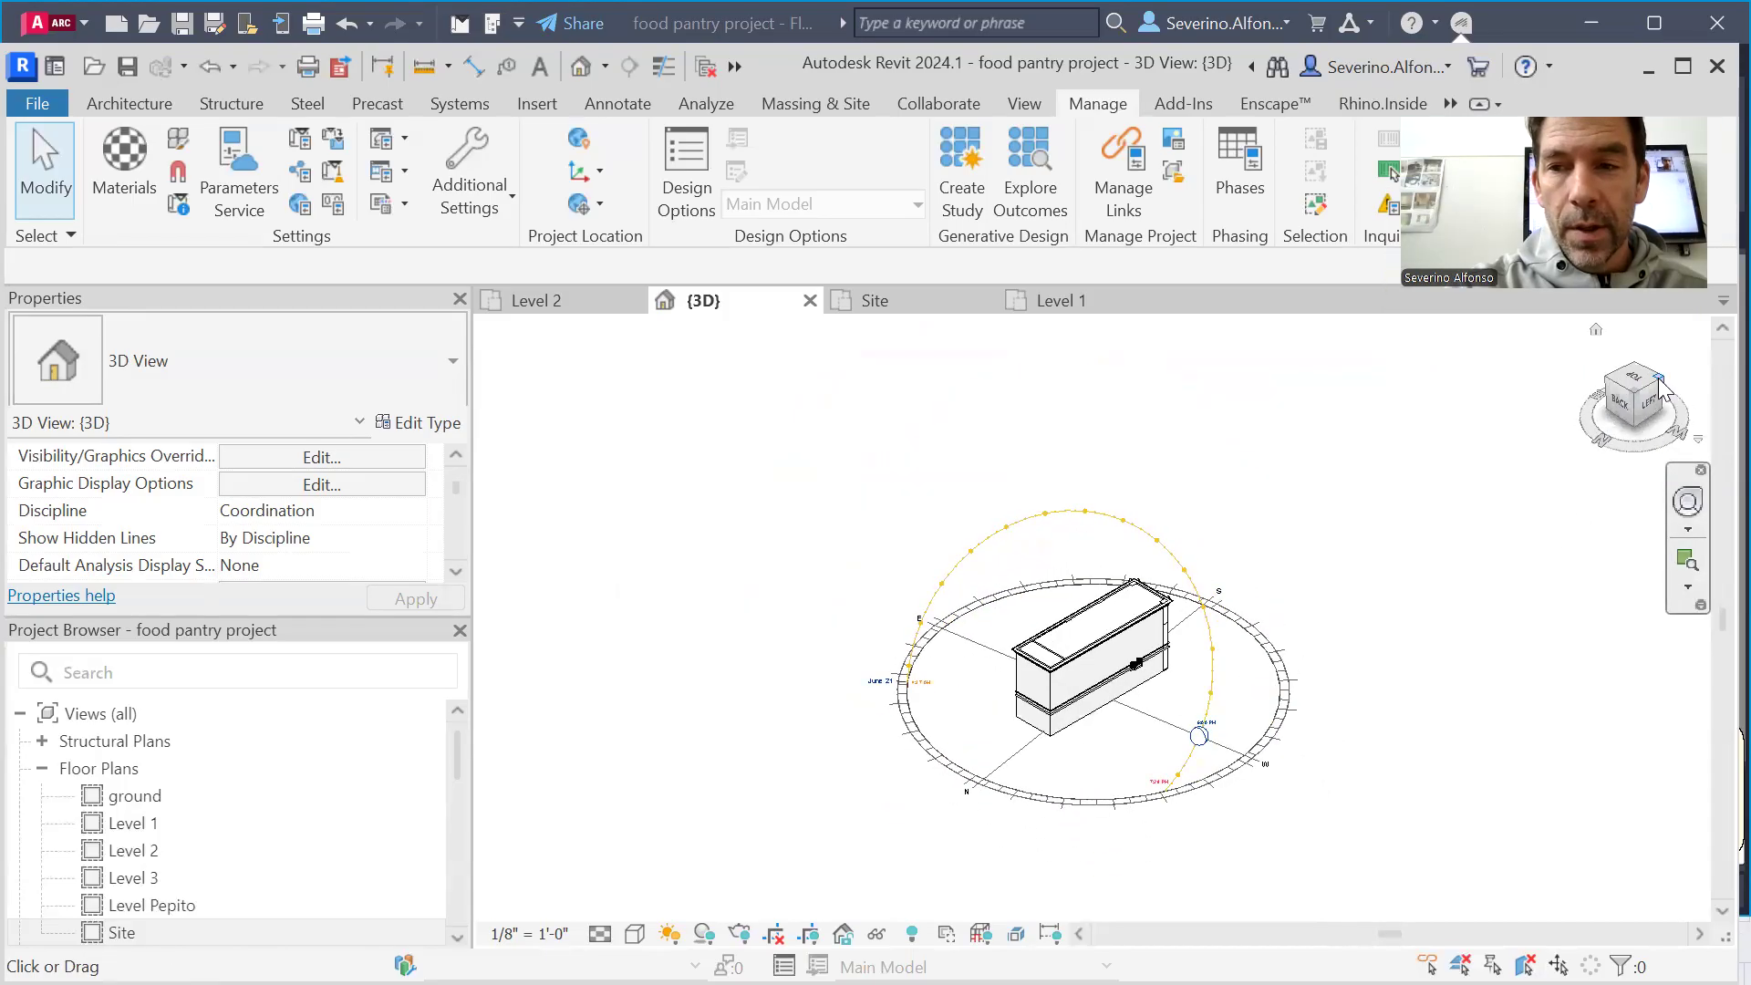
left_click(1660, 381)
middle_click_drag(1361, 518, 1193, 595)
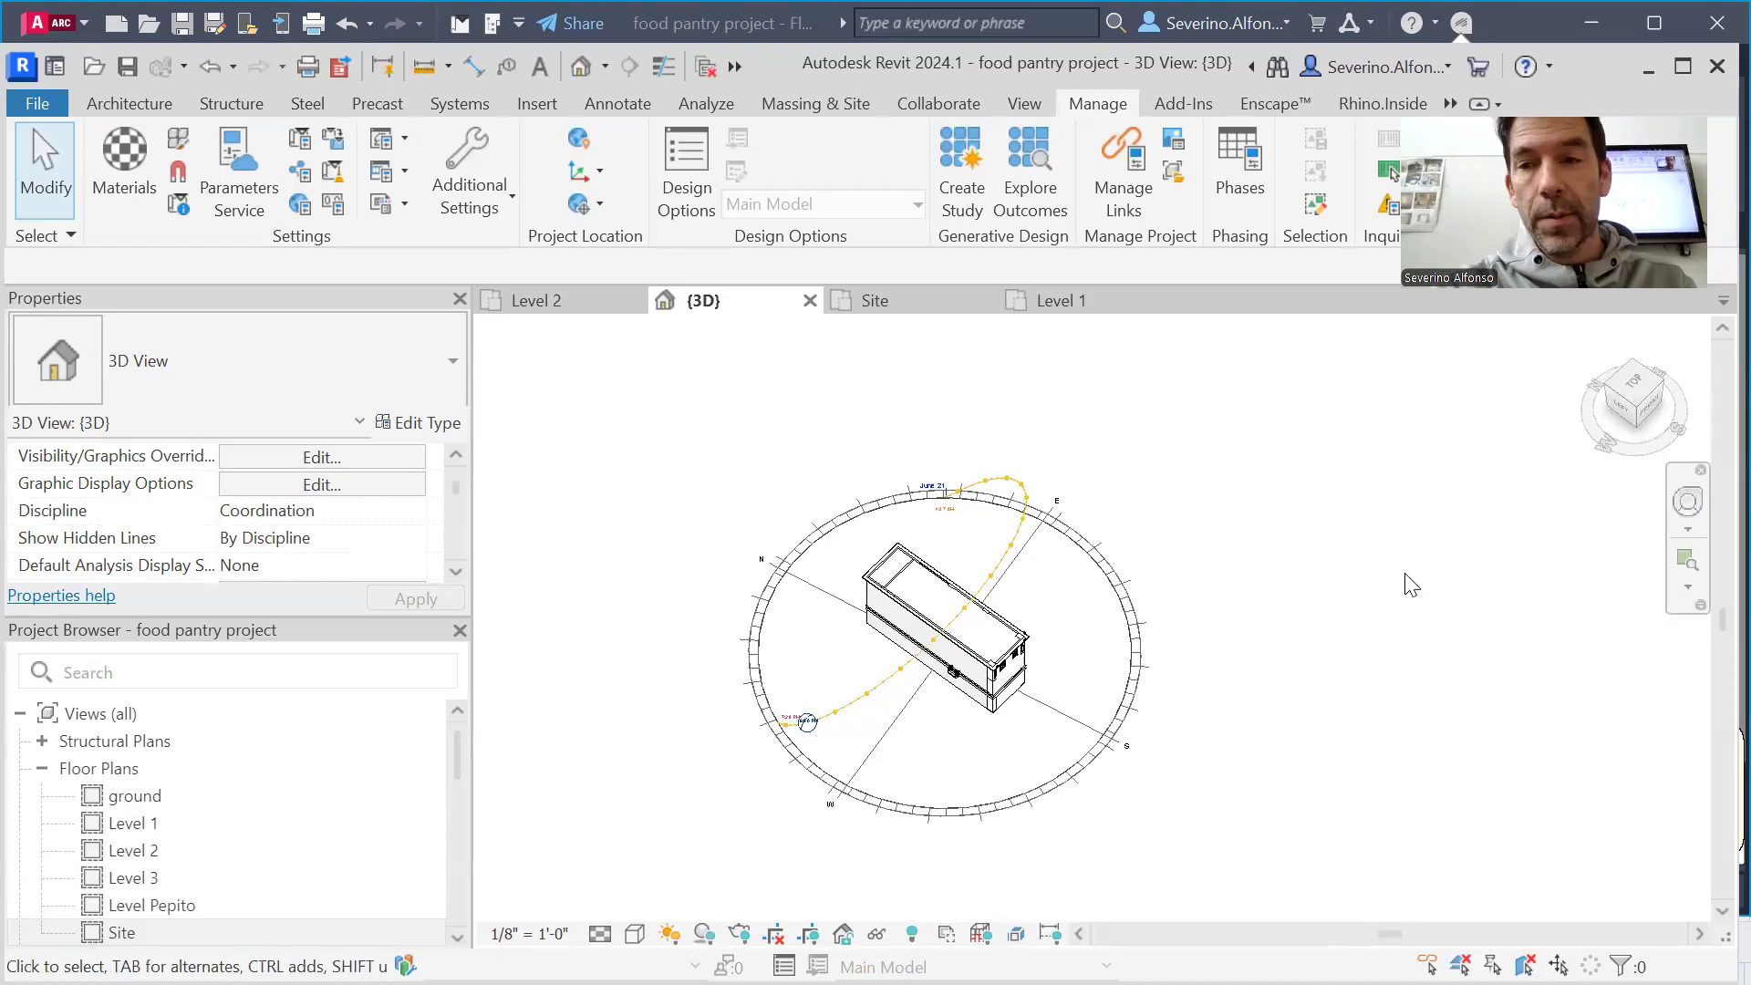
left_click(1640, 419)
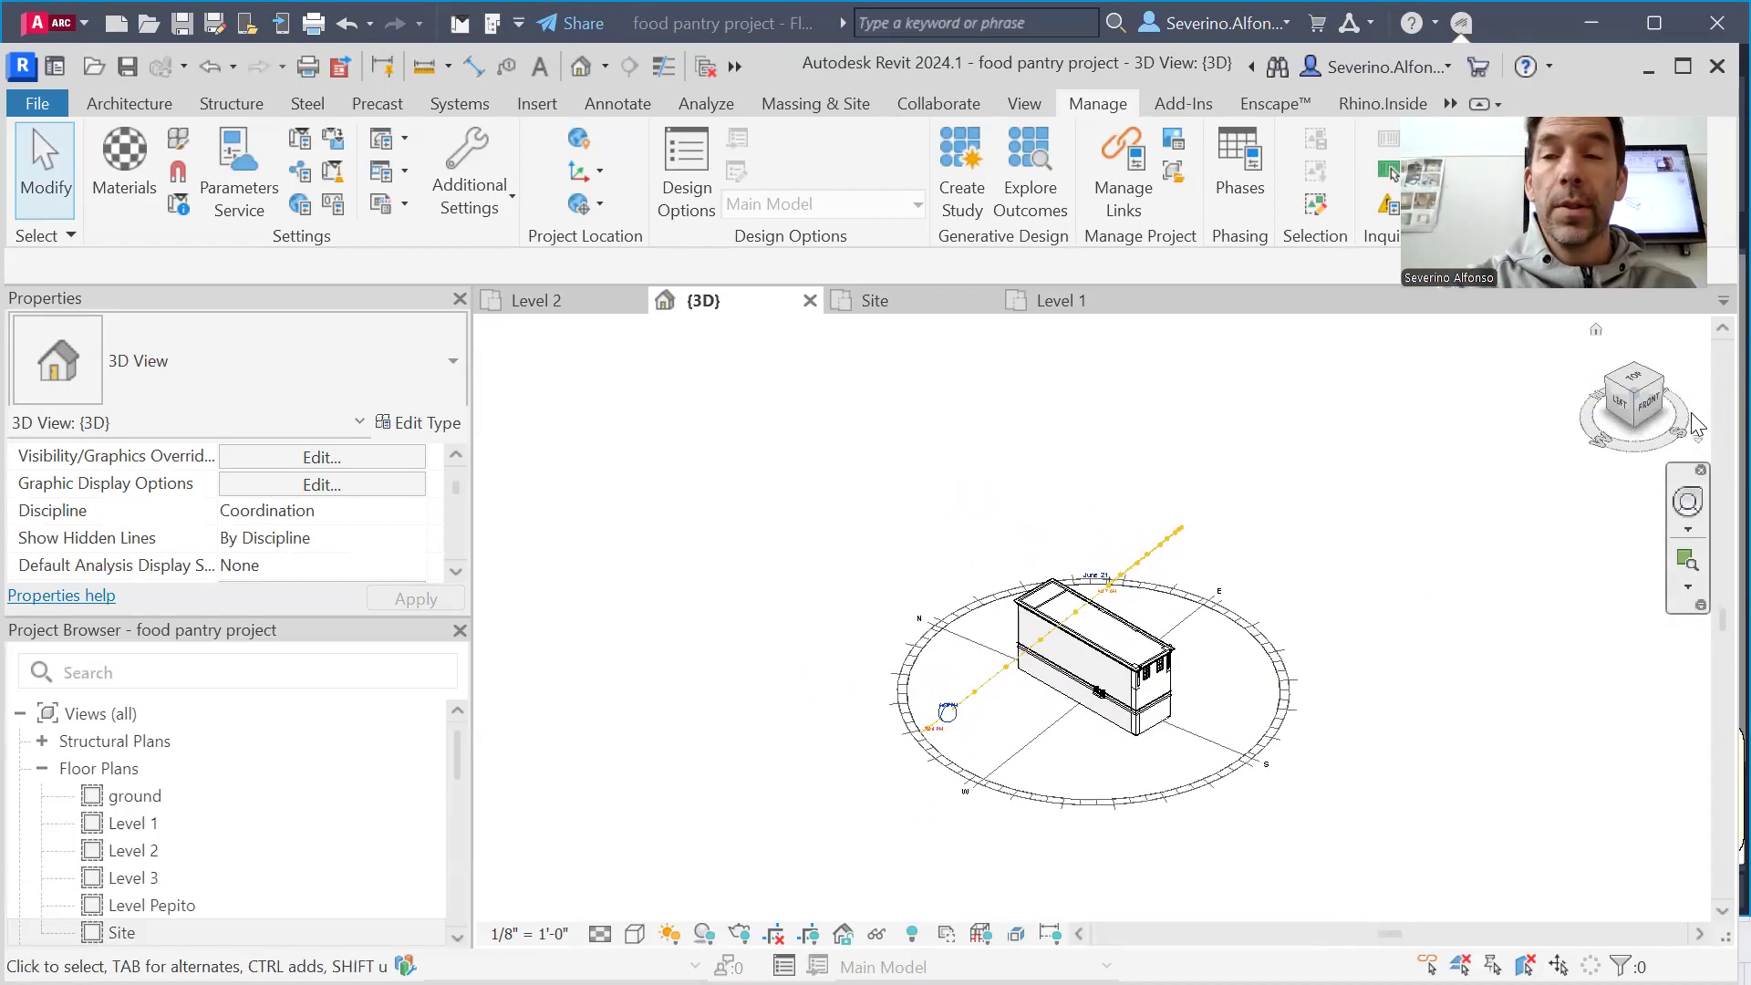
left_click(1660, 392)
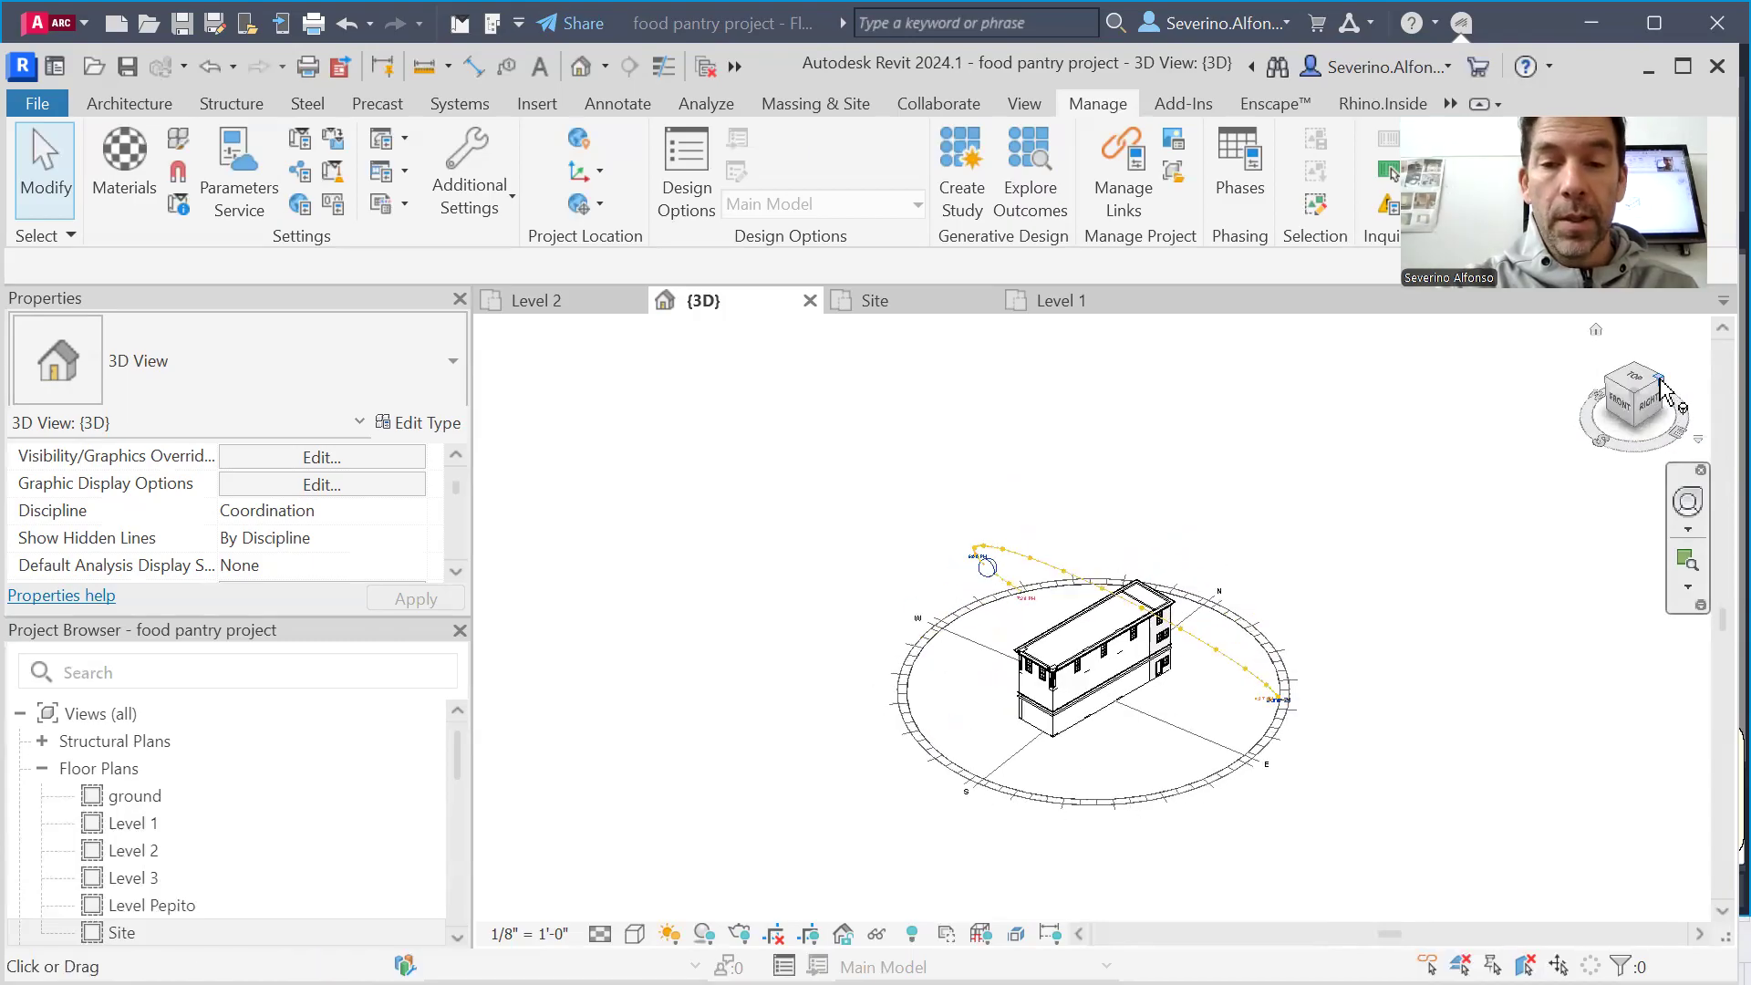
middle_click_drag(1365, 735, 1303, 701)
scroll(1176, 645, "up", 2)
middle_click_drag(1316, 619, 1459, 684)
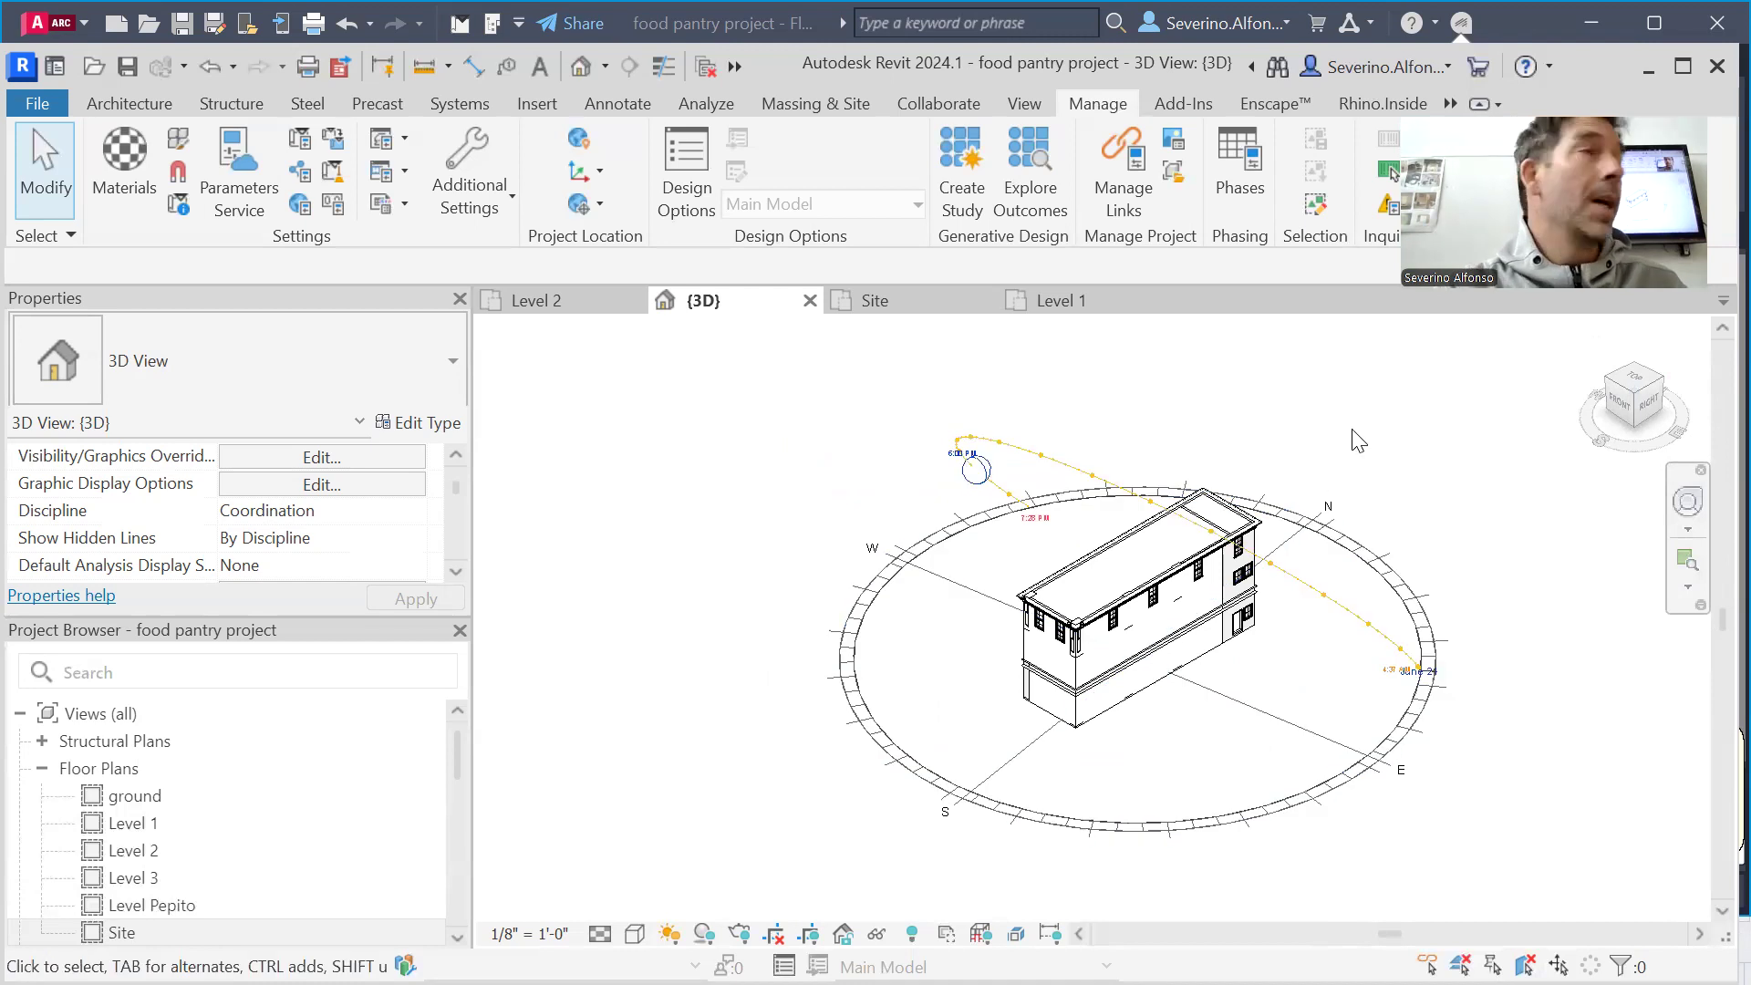
left_click(1637, 406)
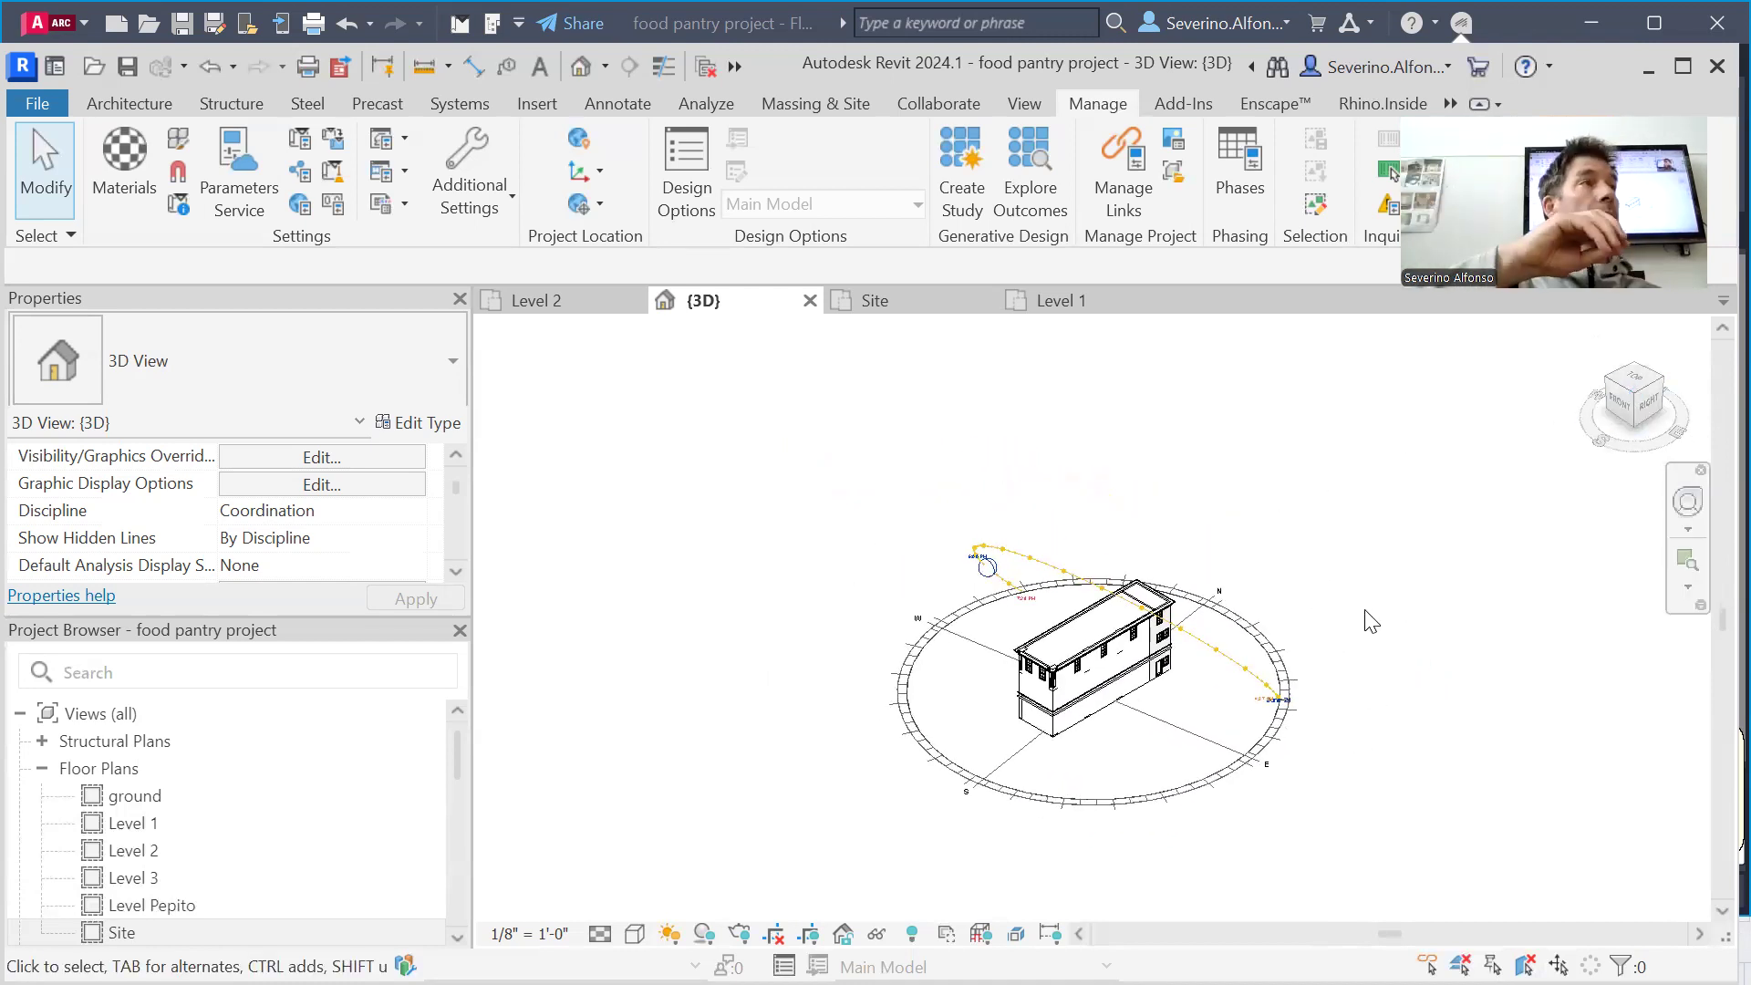
scroll(1170, 825, "up", 2)
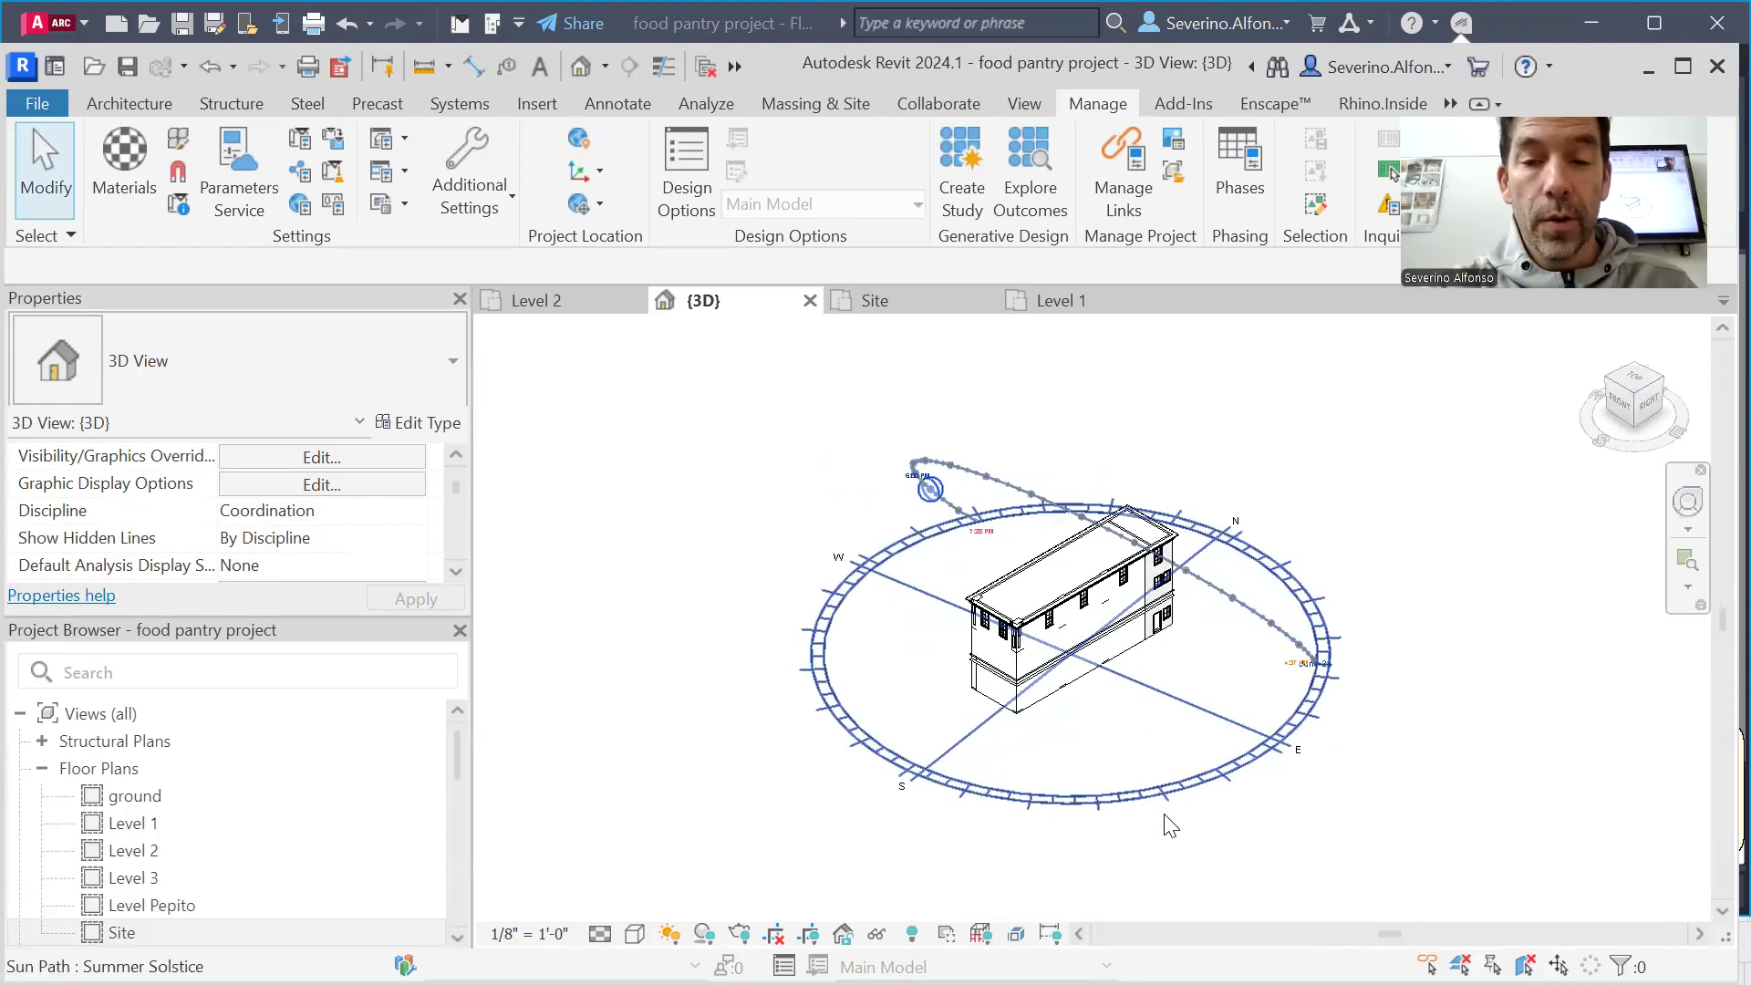
Set the 3D view's sun settings to the Spring Equinox preset at 10:00 AM and turn on shadows
left_click(669, 934)
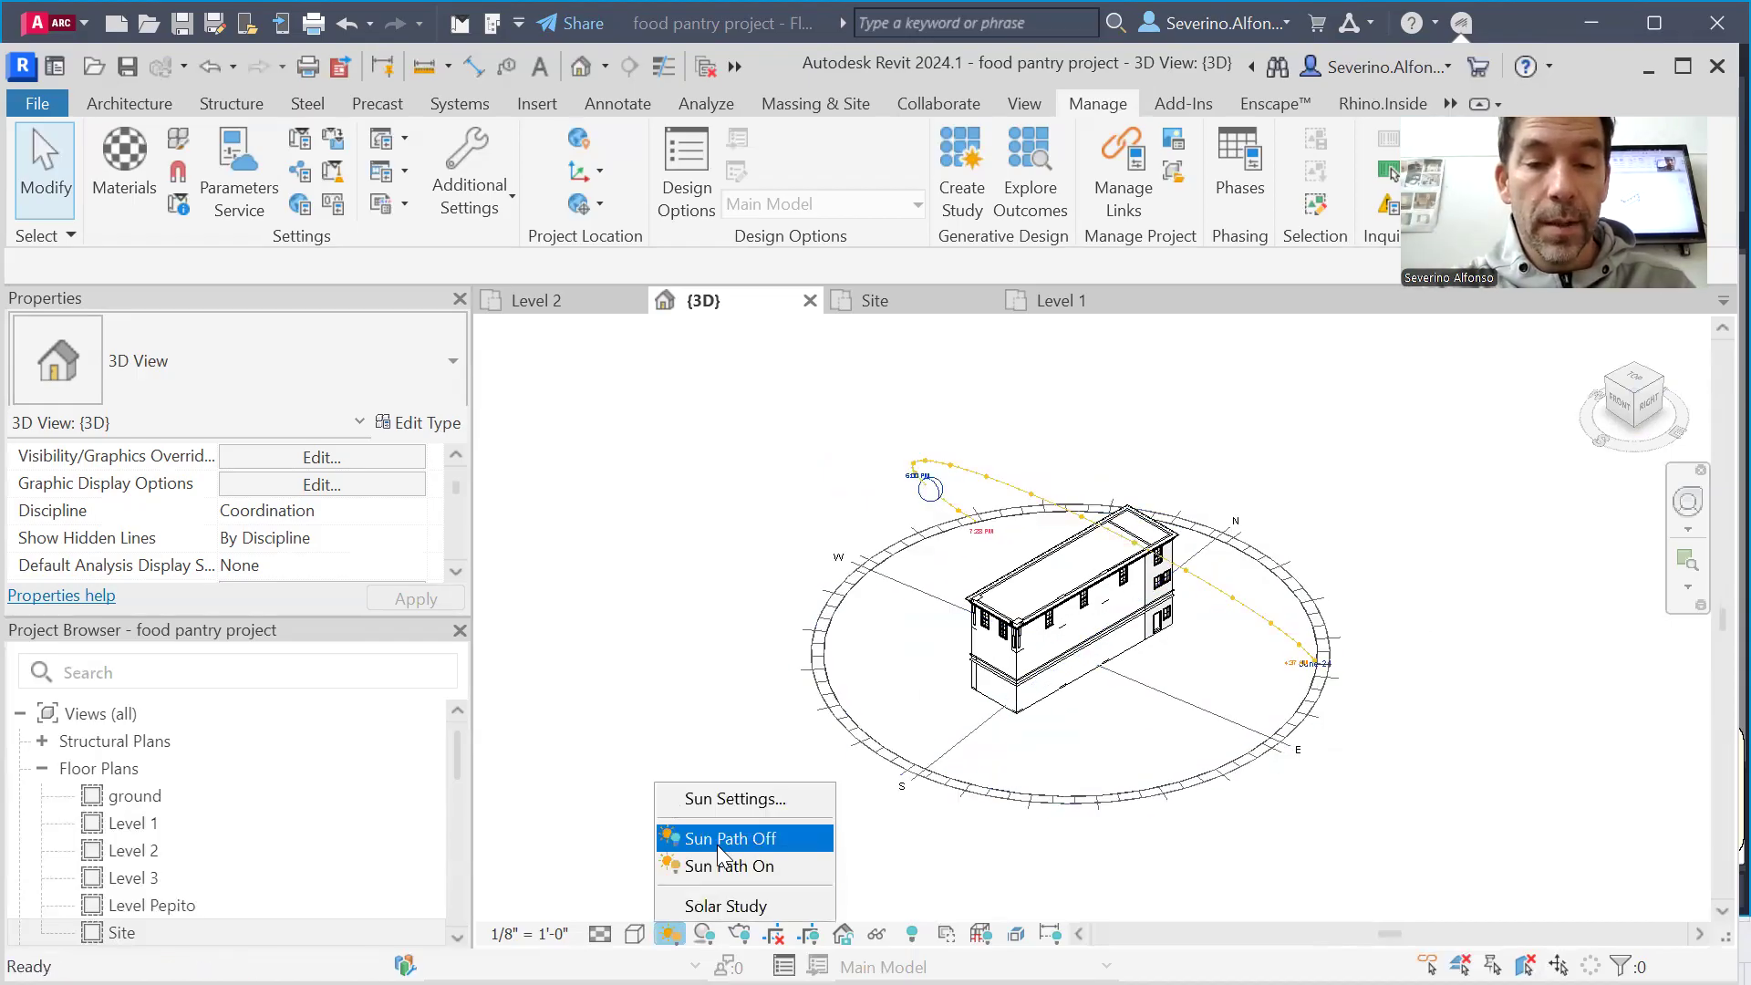
left_click(727, 800)
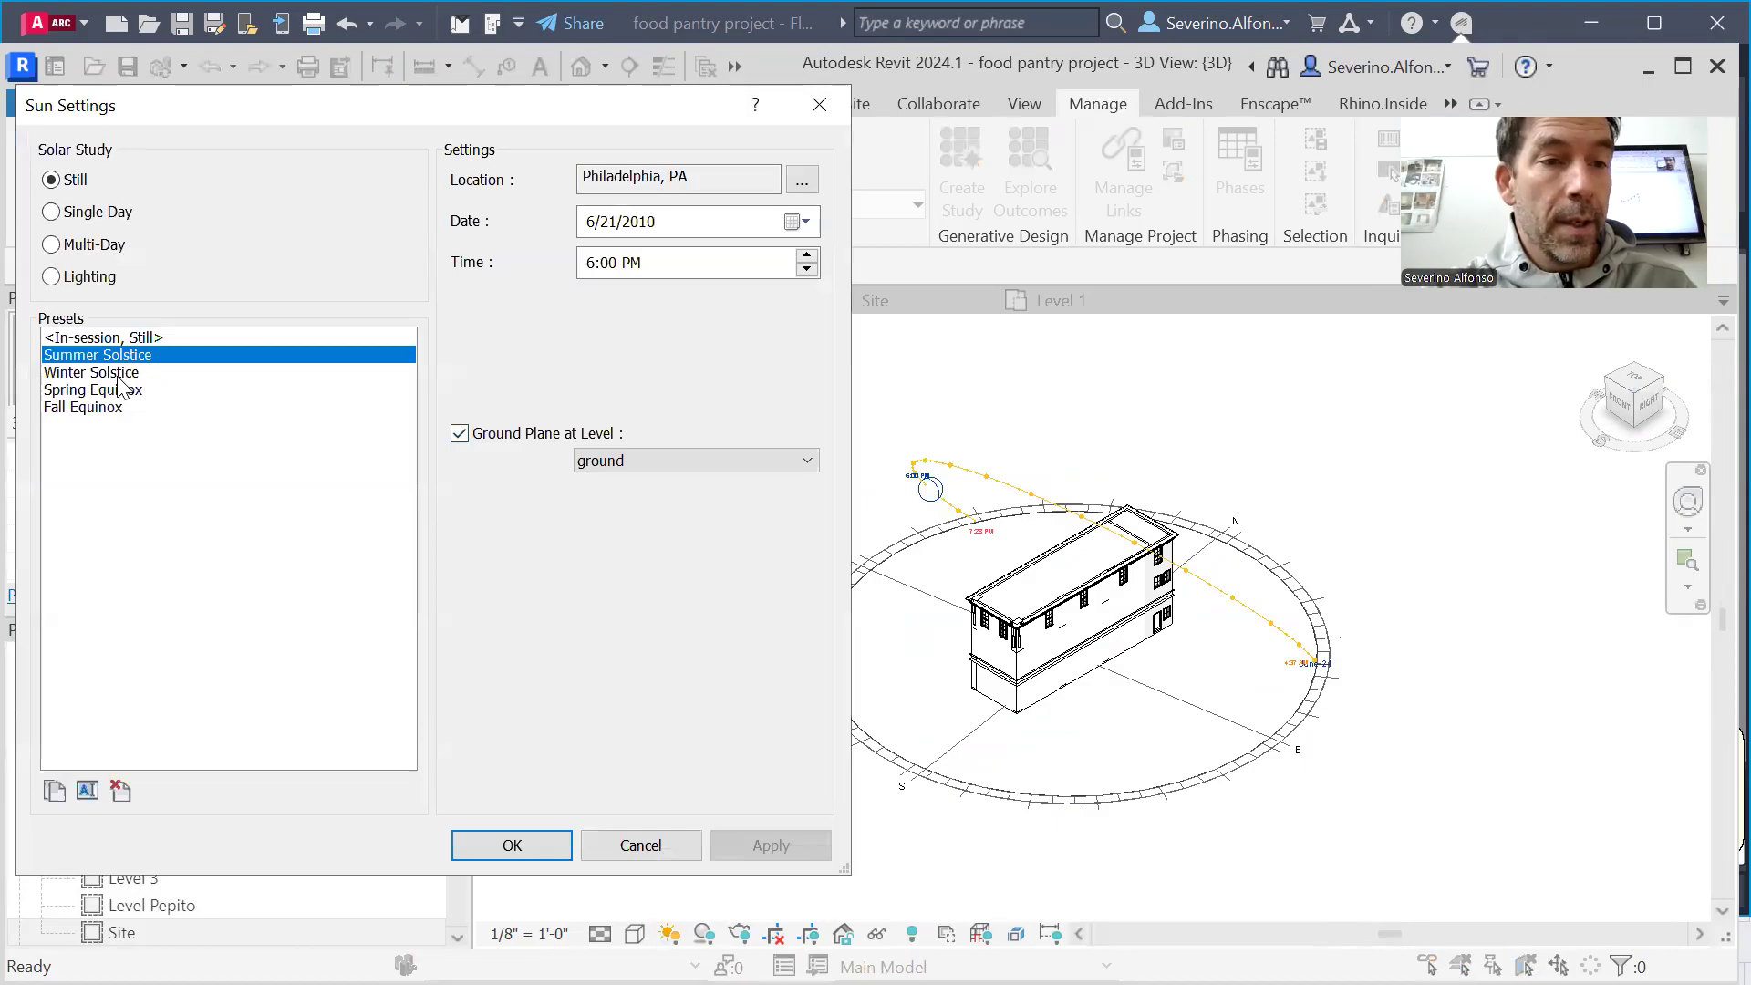
left_click(120, 390)
left_click(807, 269)
left_click(807, 269)
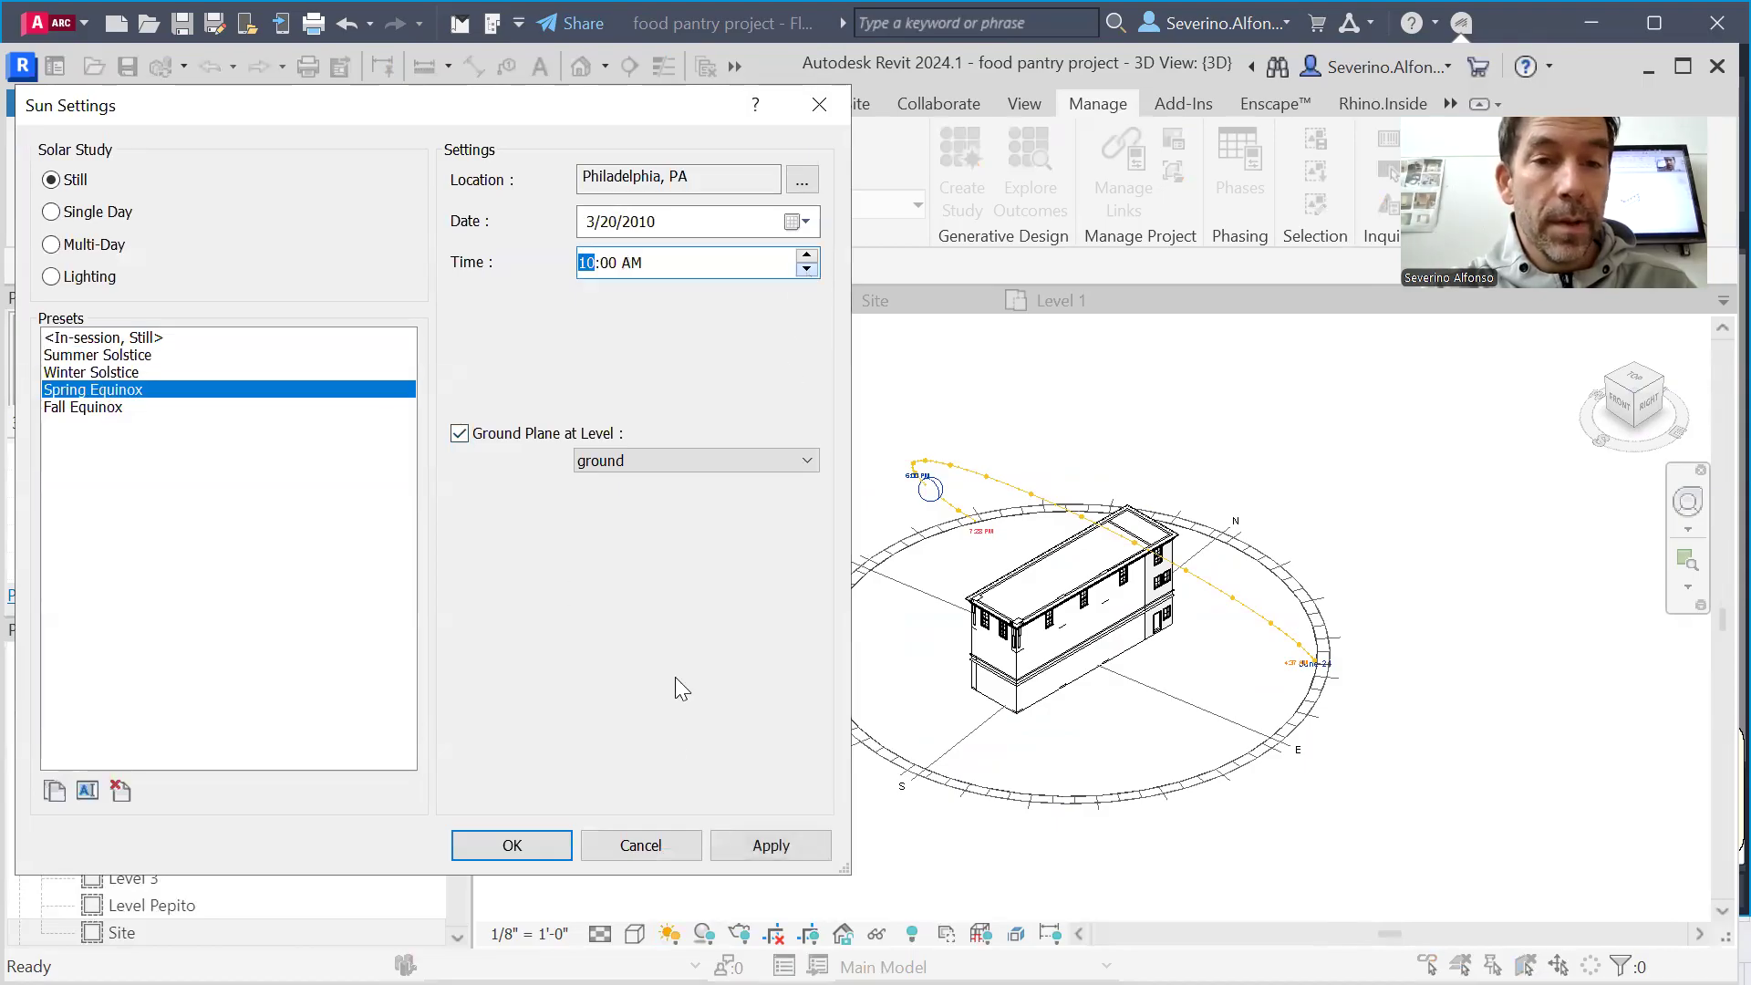
left_click(725, 845)
left_click(552, 845)
left_click(701, 933)
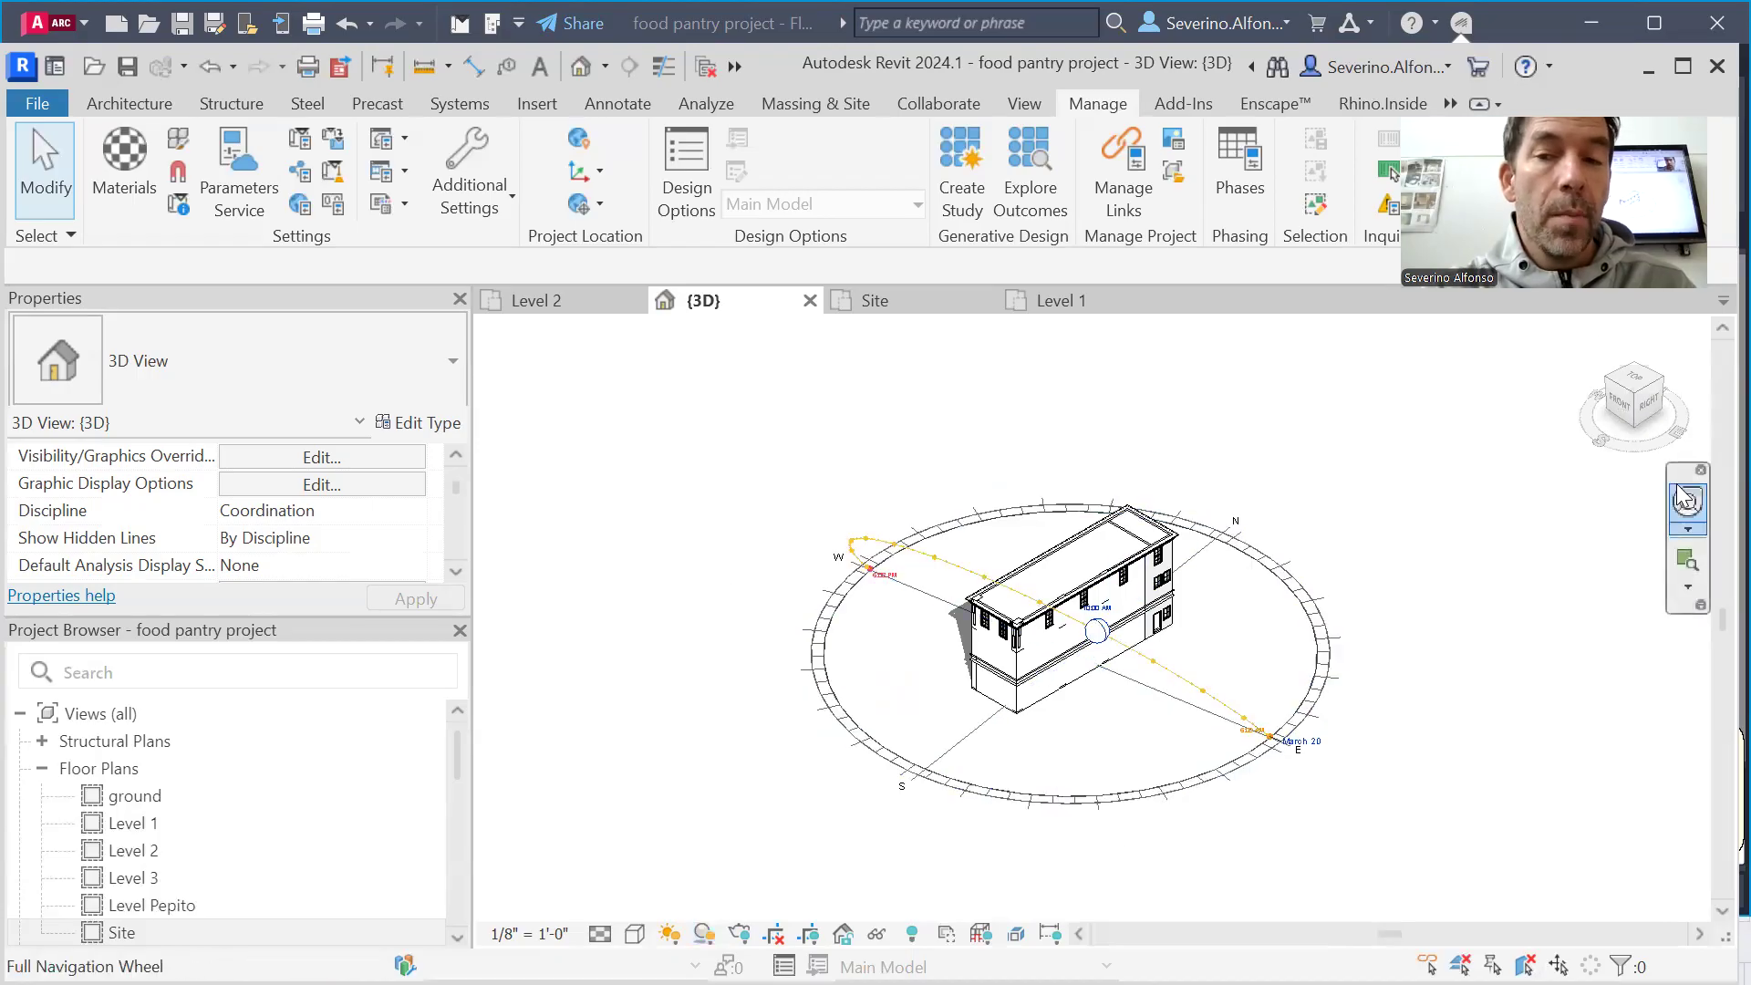
Examine the spring equinox sun path and the building's cast shadow from opposite corner viewpoints, both close up and as a whole
left_click(1637, 372)
left_click(1638, 371)
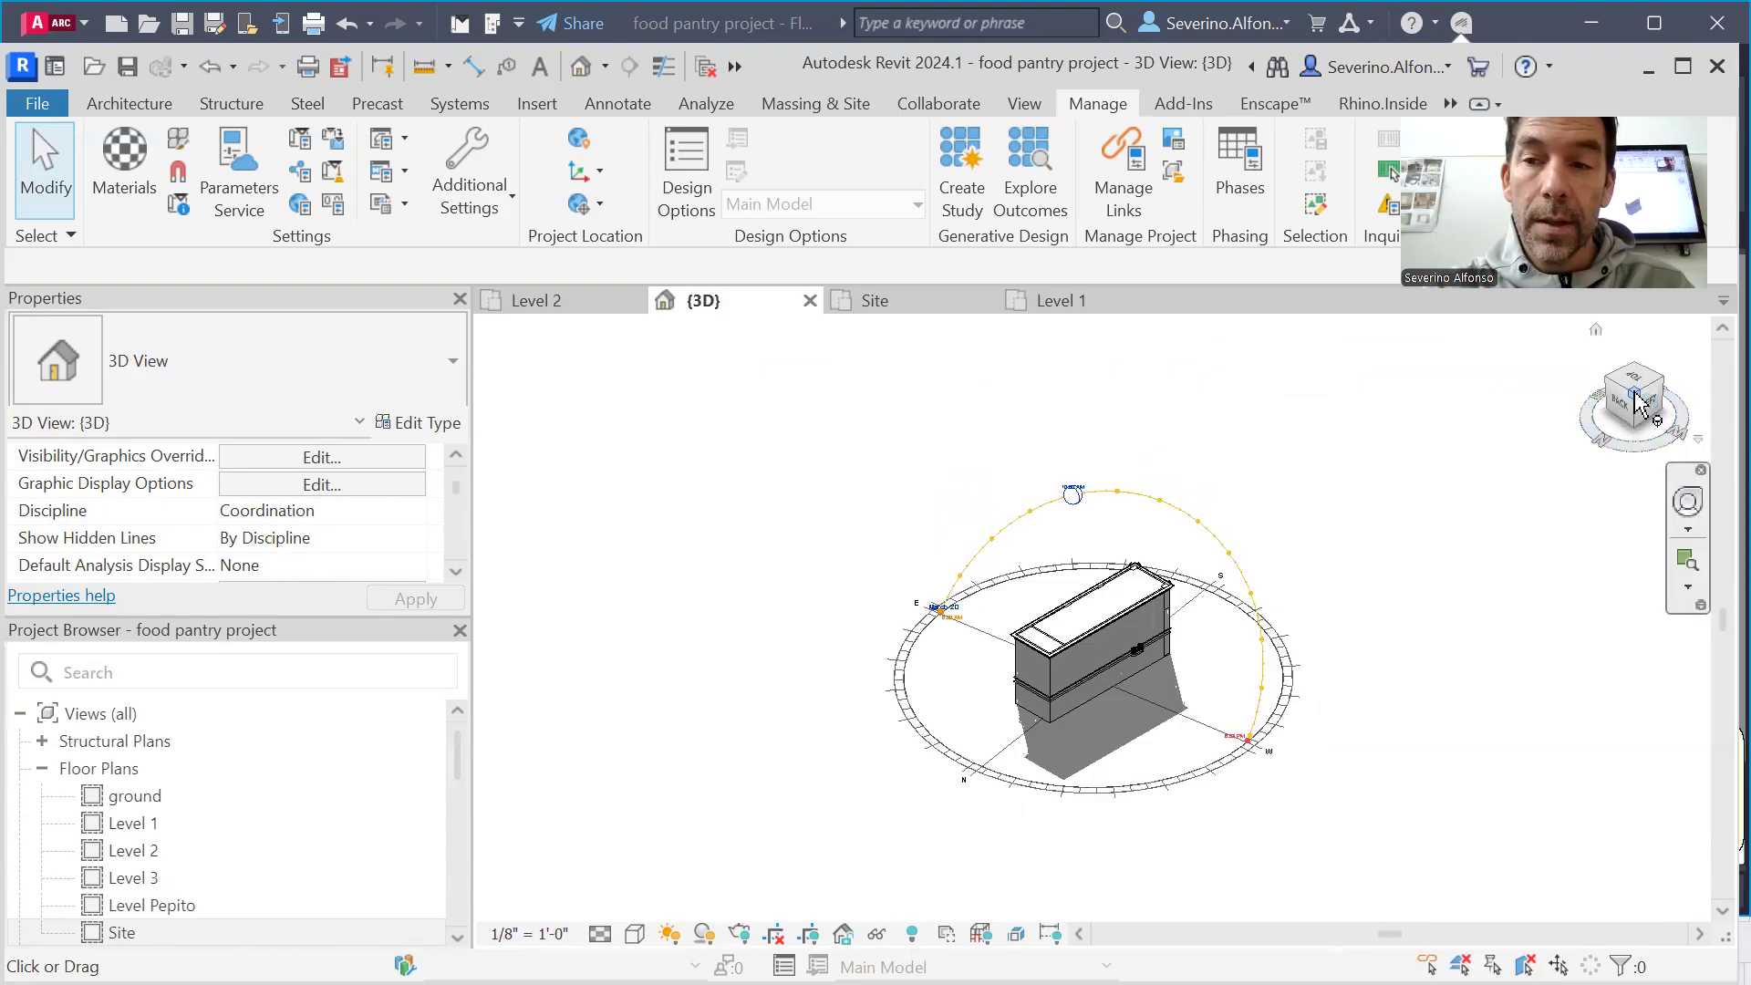
left_click(1610, 378)
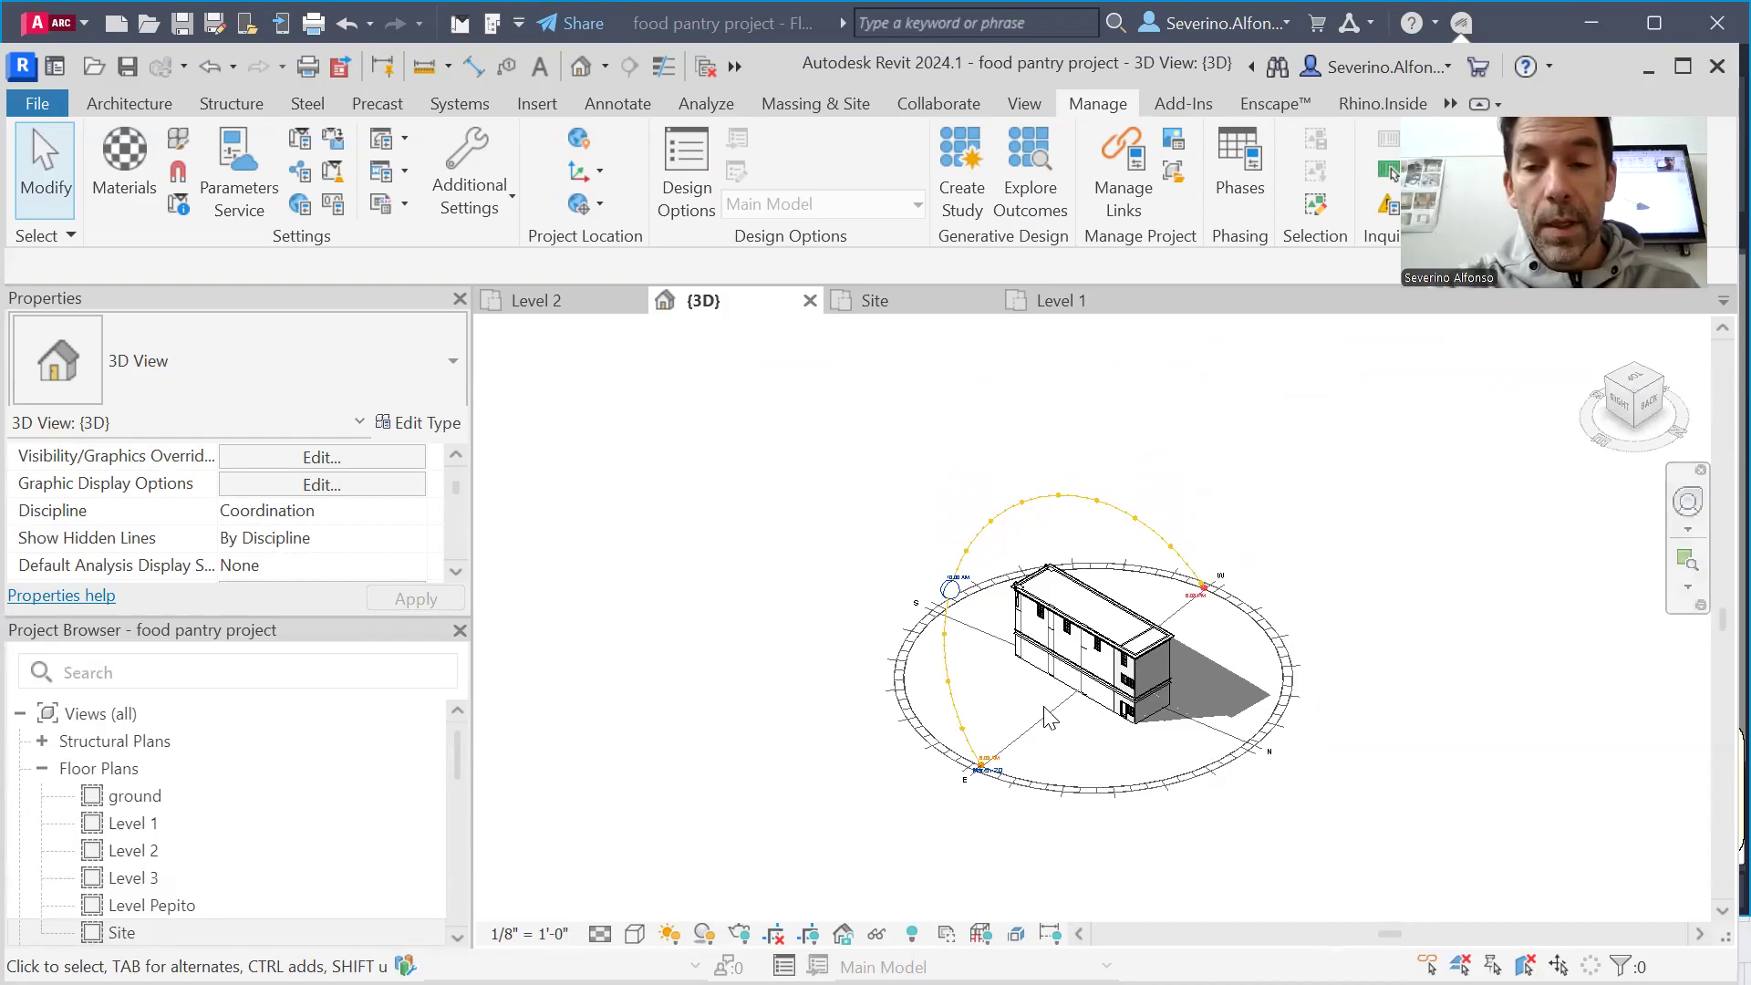
scroll(1049, 711, "up", 8)
scroll(1059, 493, "down", 4)
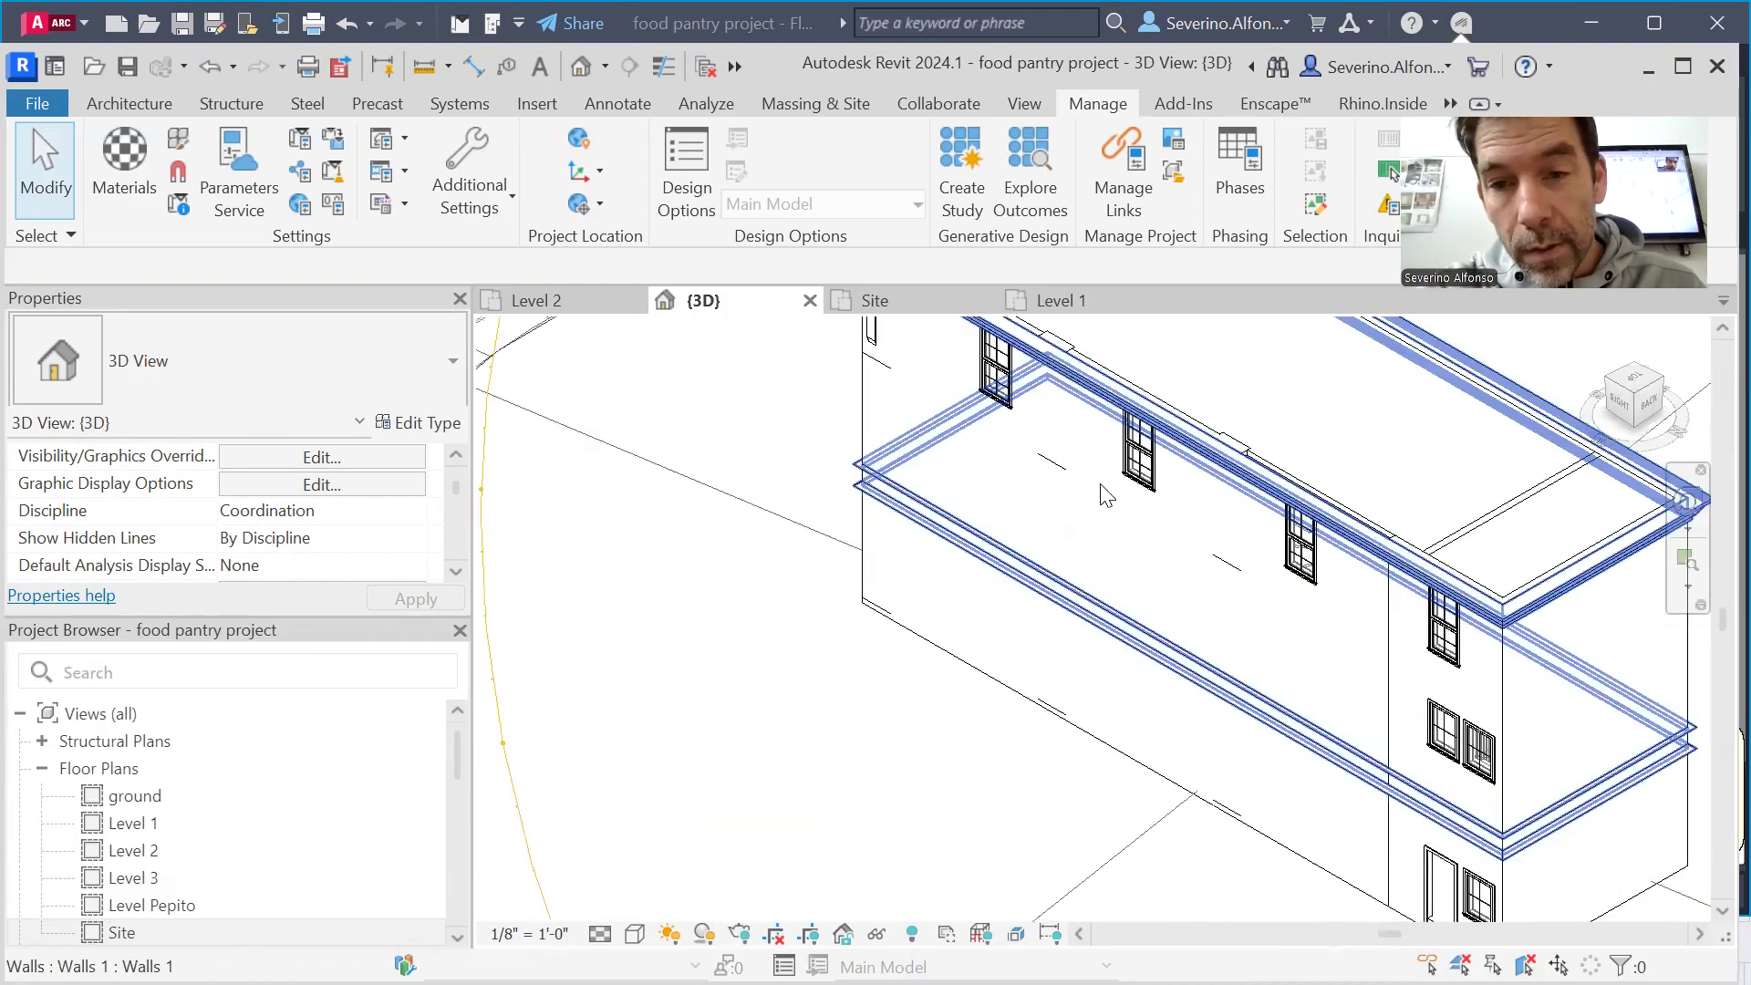
scroll(1053, 479, "up", 2)
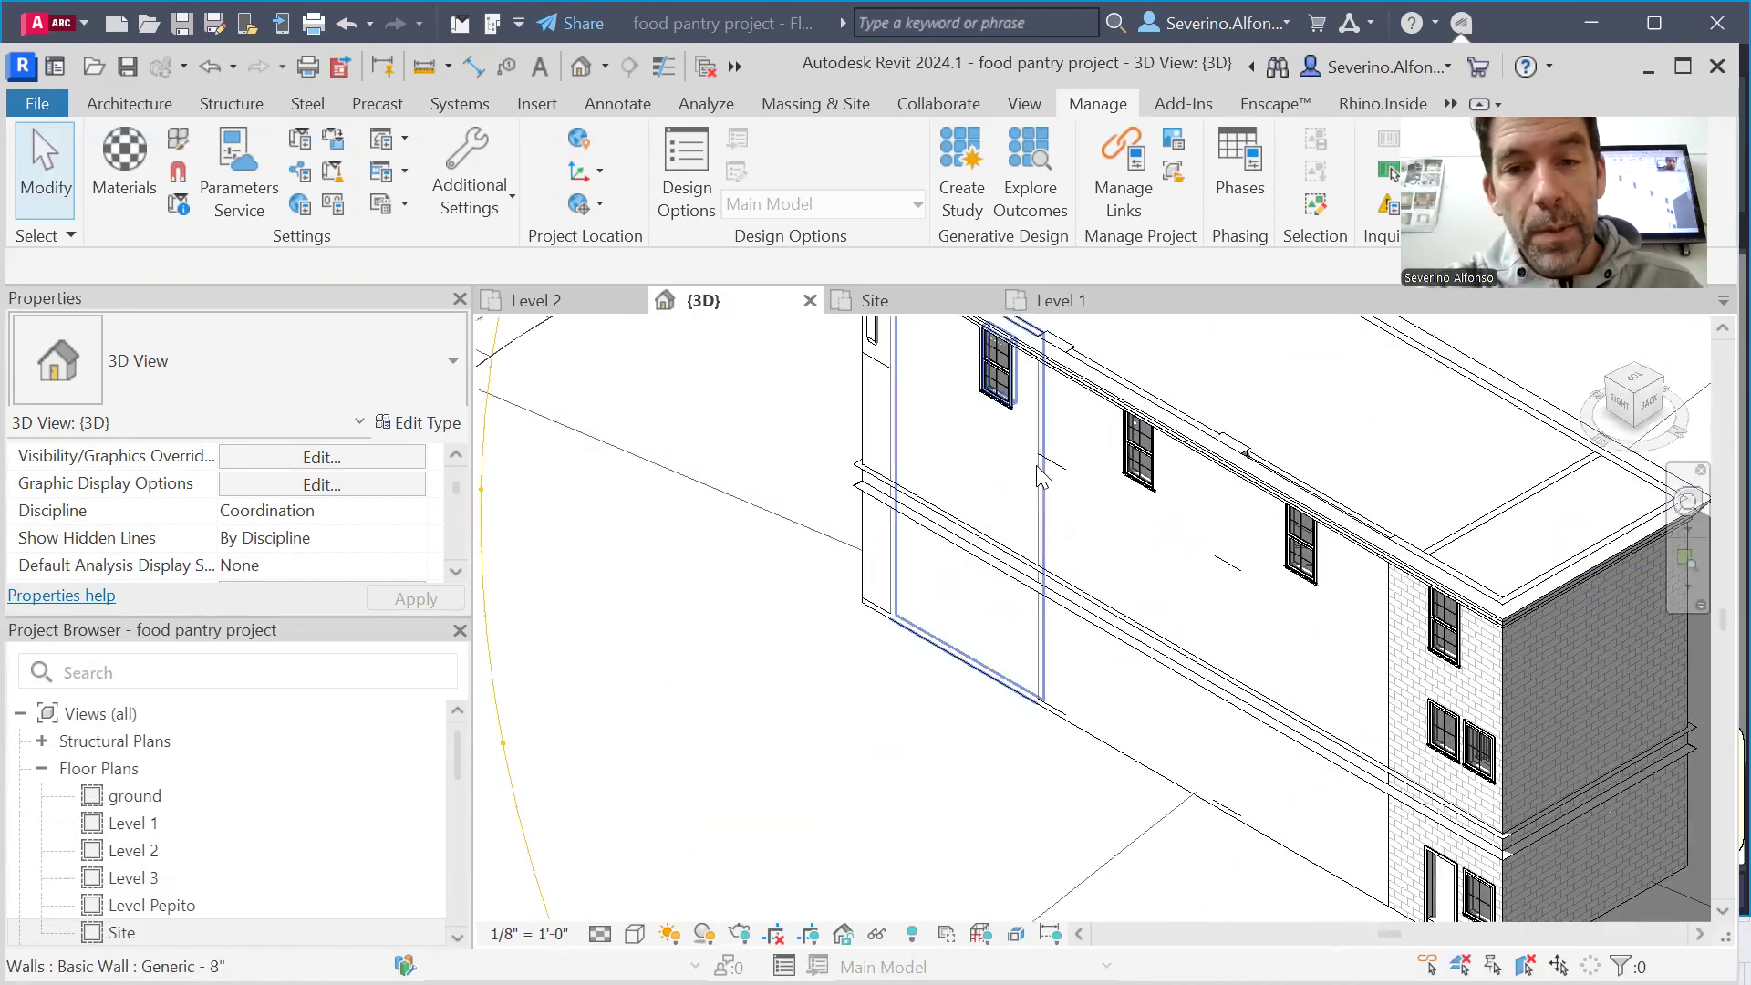
scroll(1017, 515, "down", 3)
scroll(1010, 552, "up", 2)
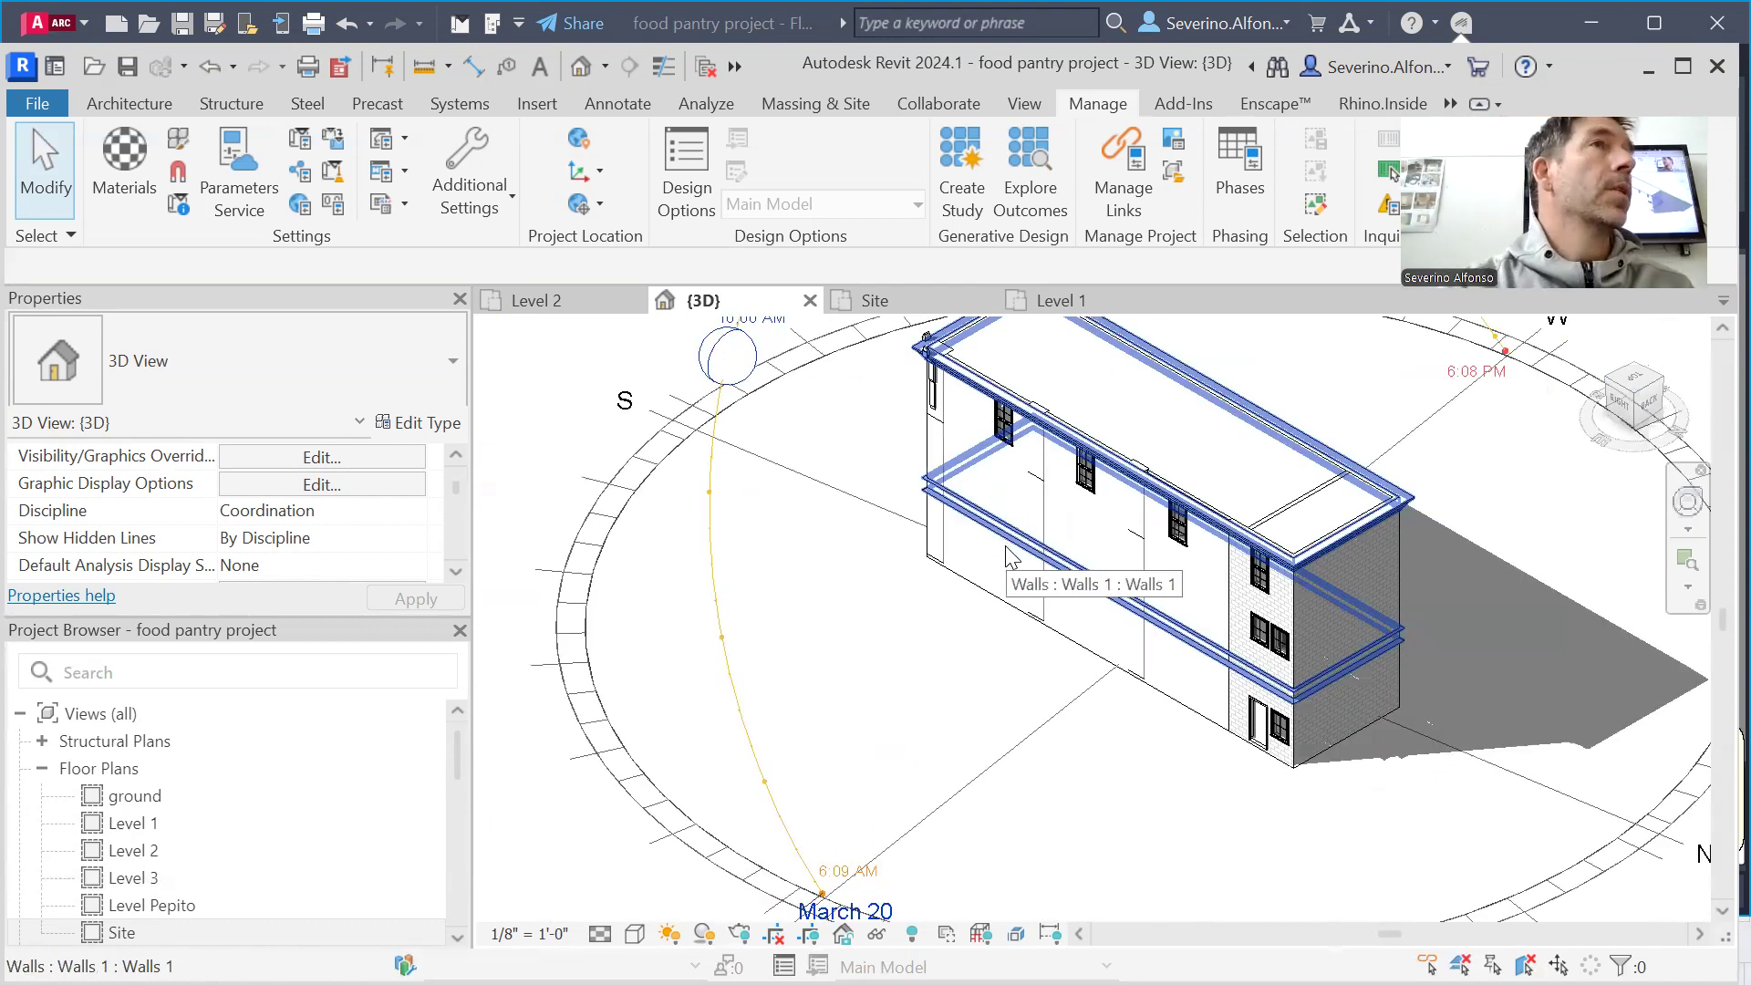
scroll(1010, 557, "down", 1)
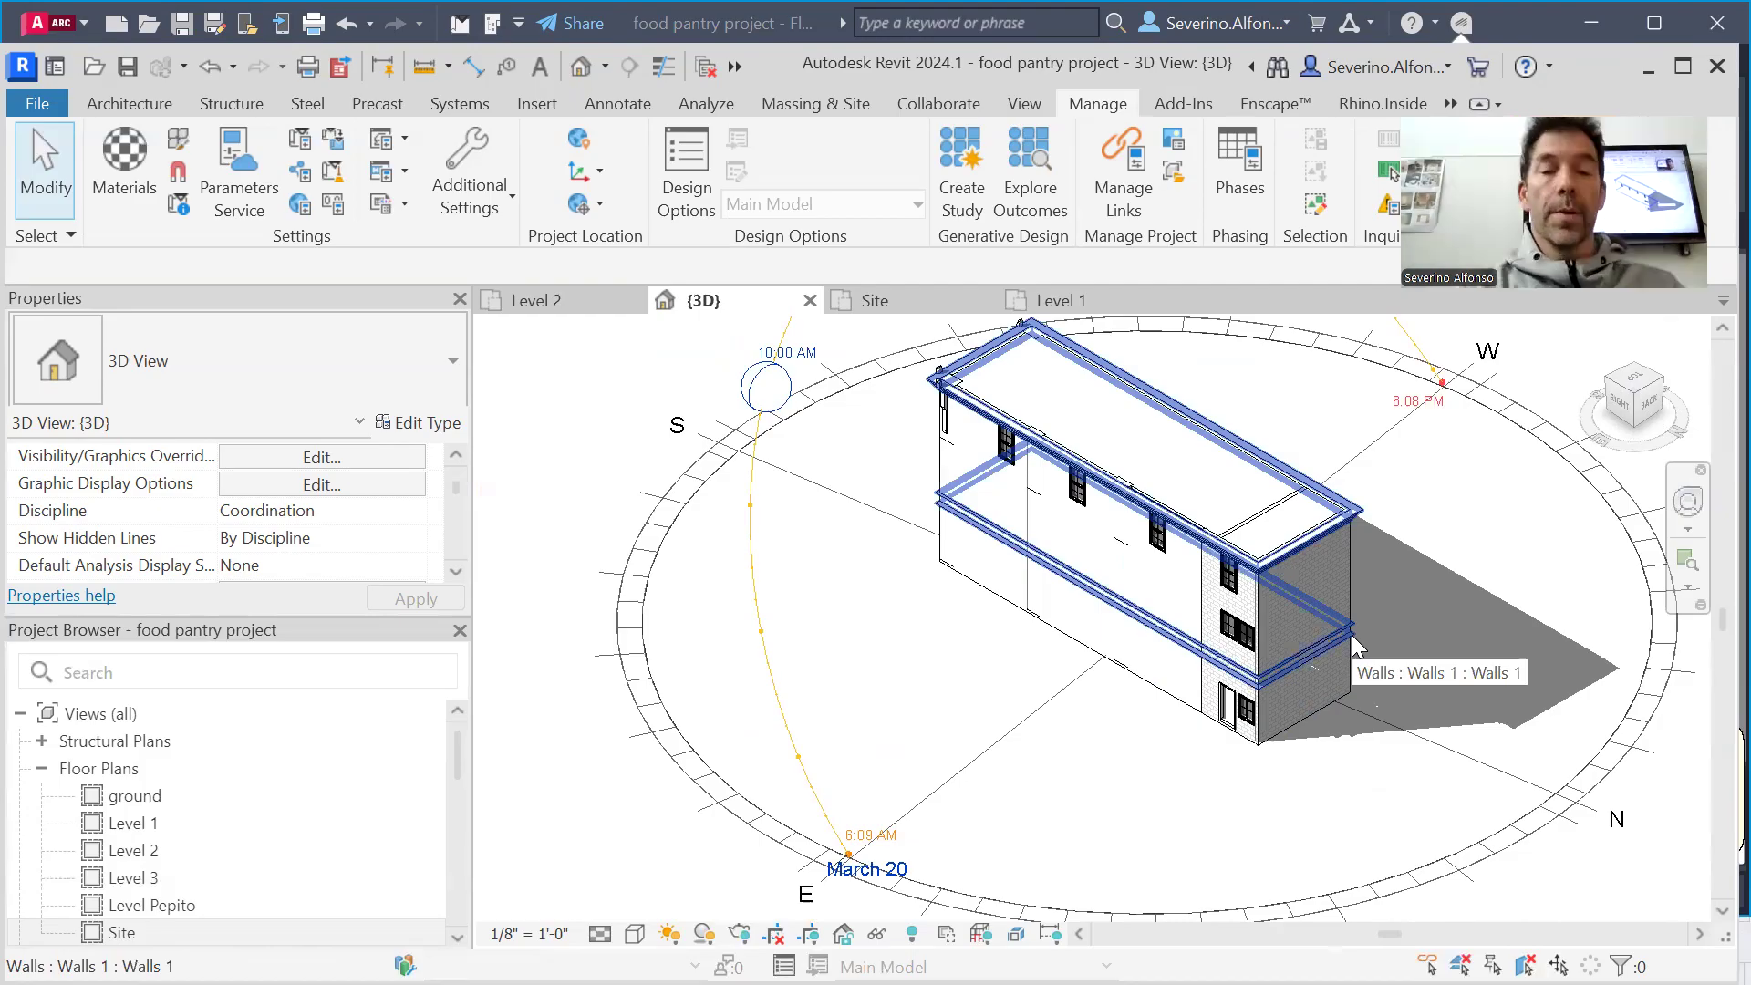
scroll(1113, 630, "down", 1)
scroll(1119, 649, "down", 1)
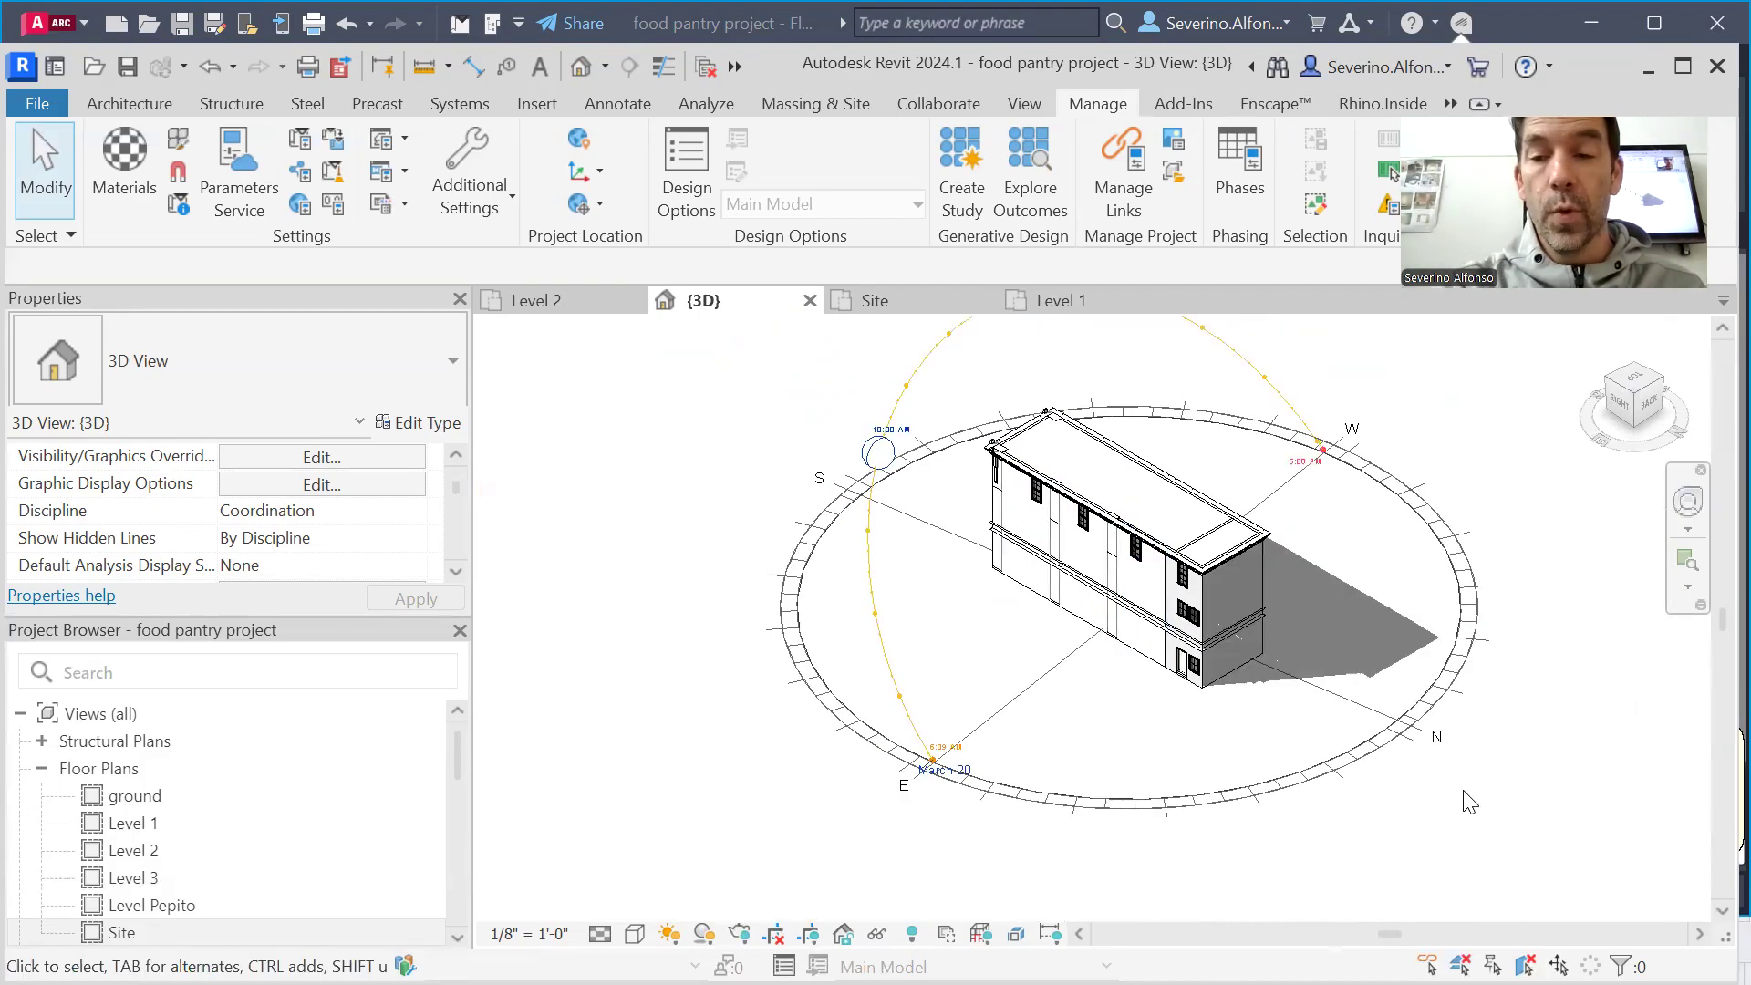
scroll(1529, 759, "down", 1)
middle_click_drag(1529, 759, 1391, 781)
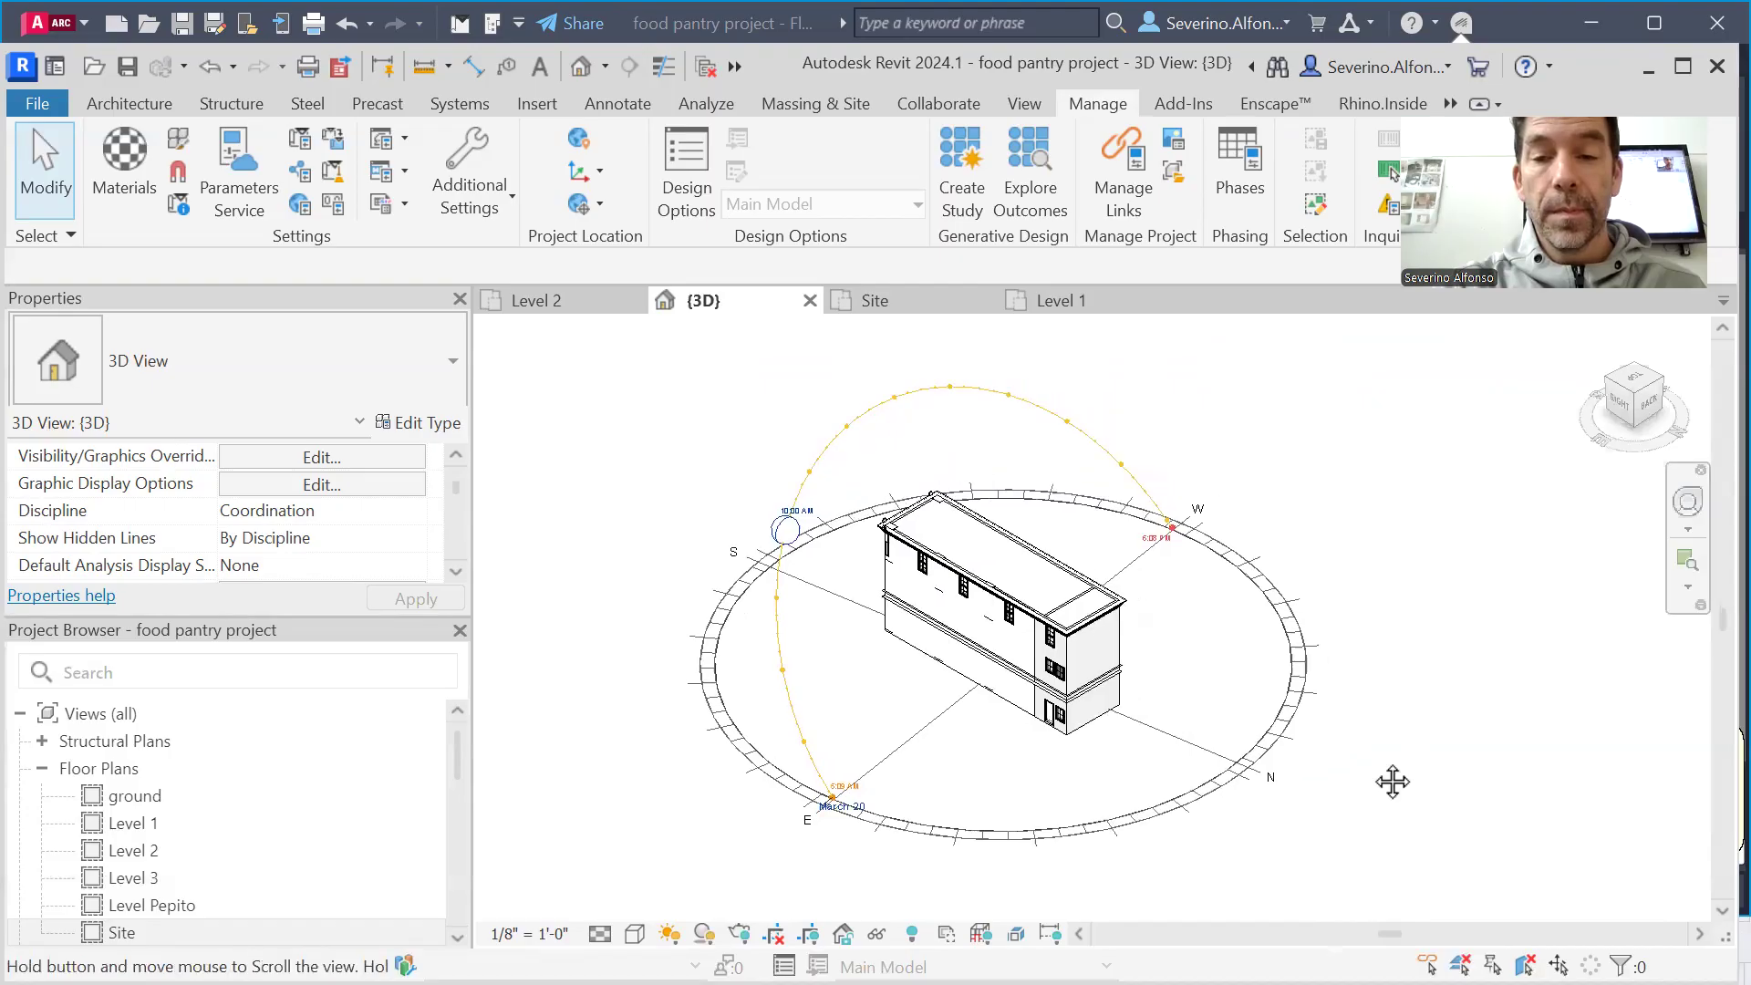
scroll(1356, 697, "up", 1)
middle_click_drag(1363, 708, 1432, 722)
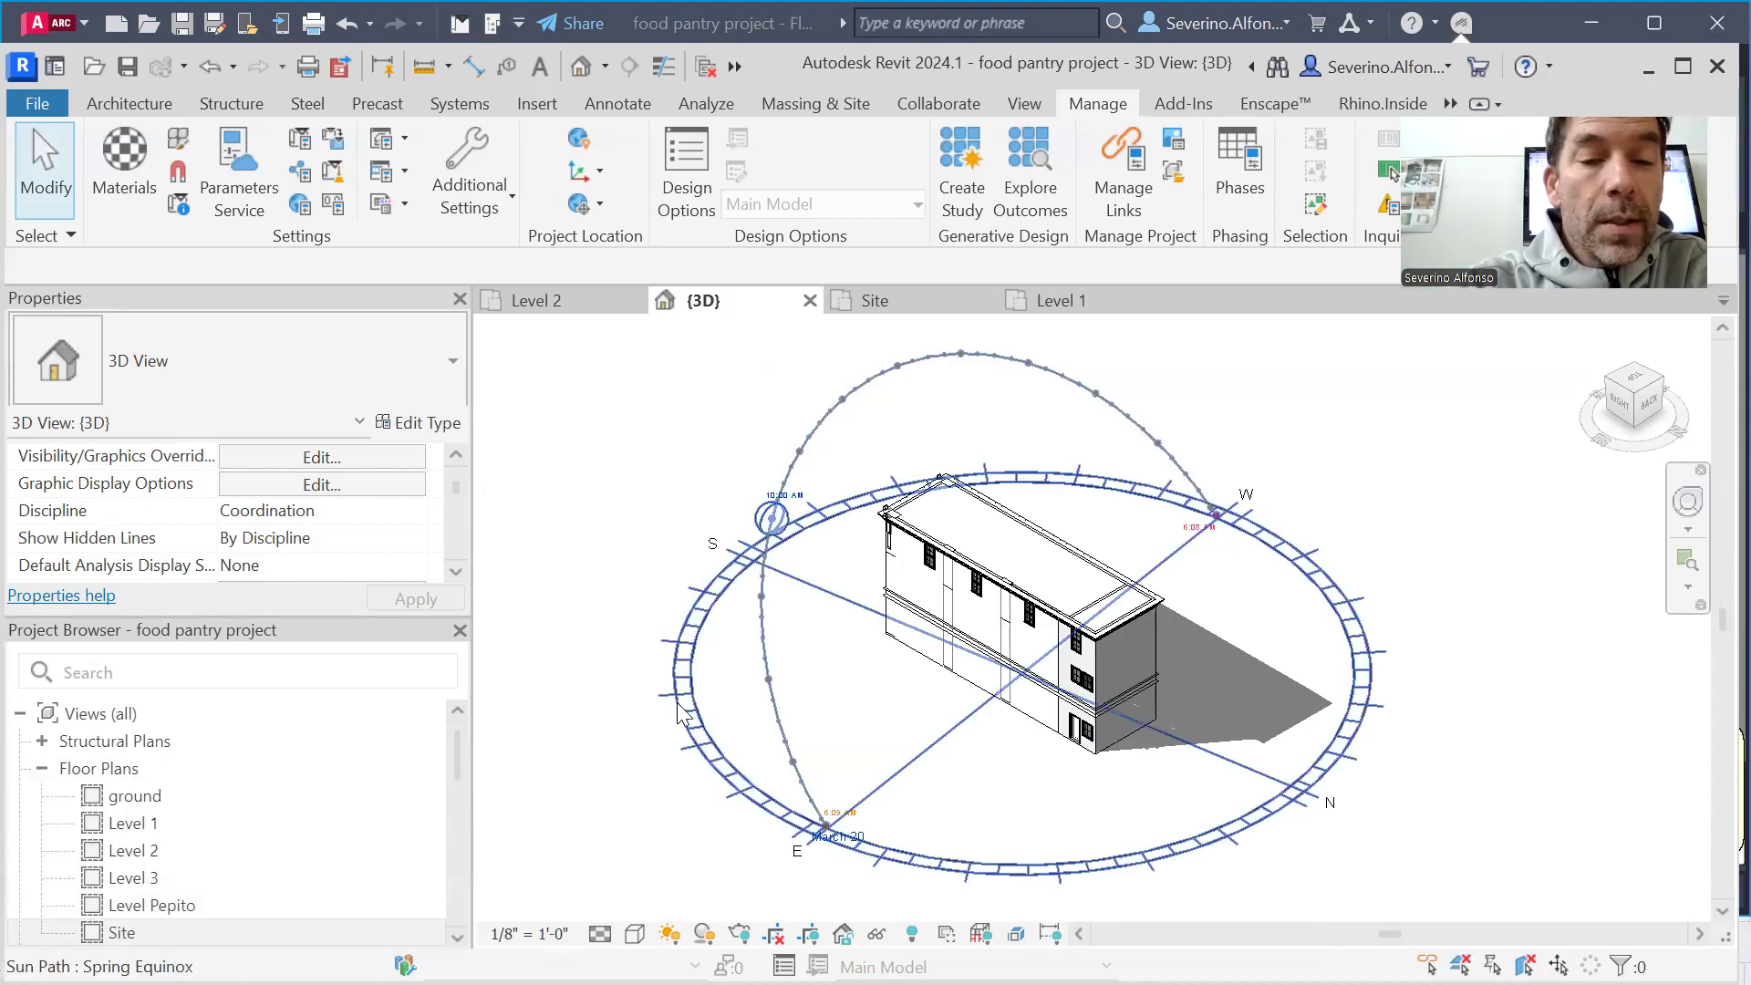
Open Solar Study for the 3D view and look through the available study types
left_click(666, 935)
left_click(739, 906)
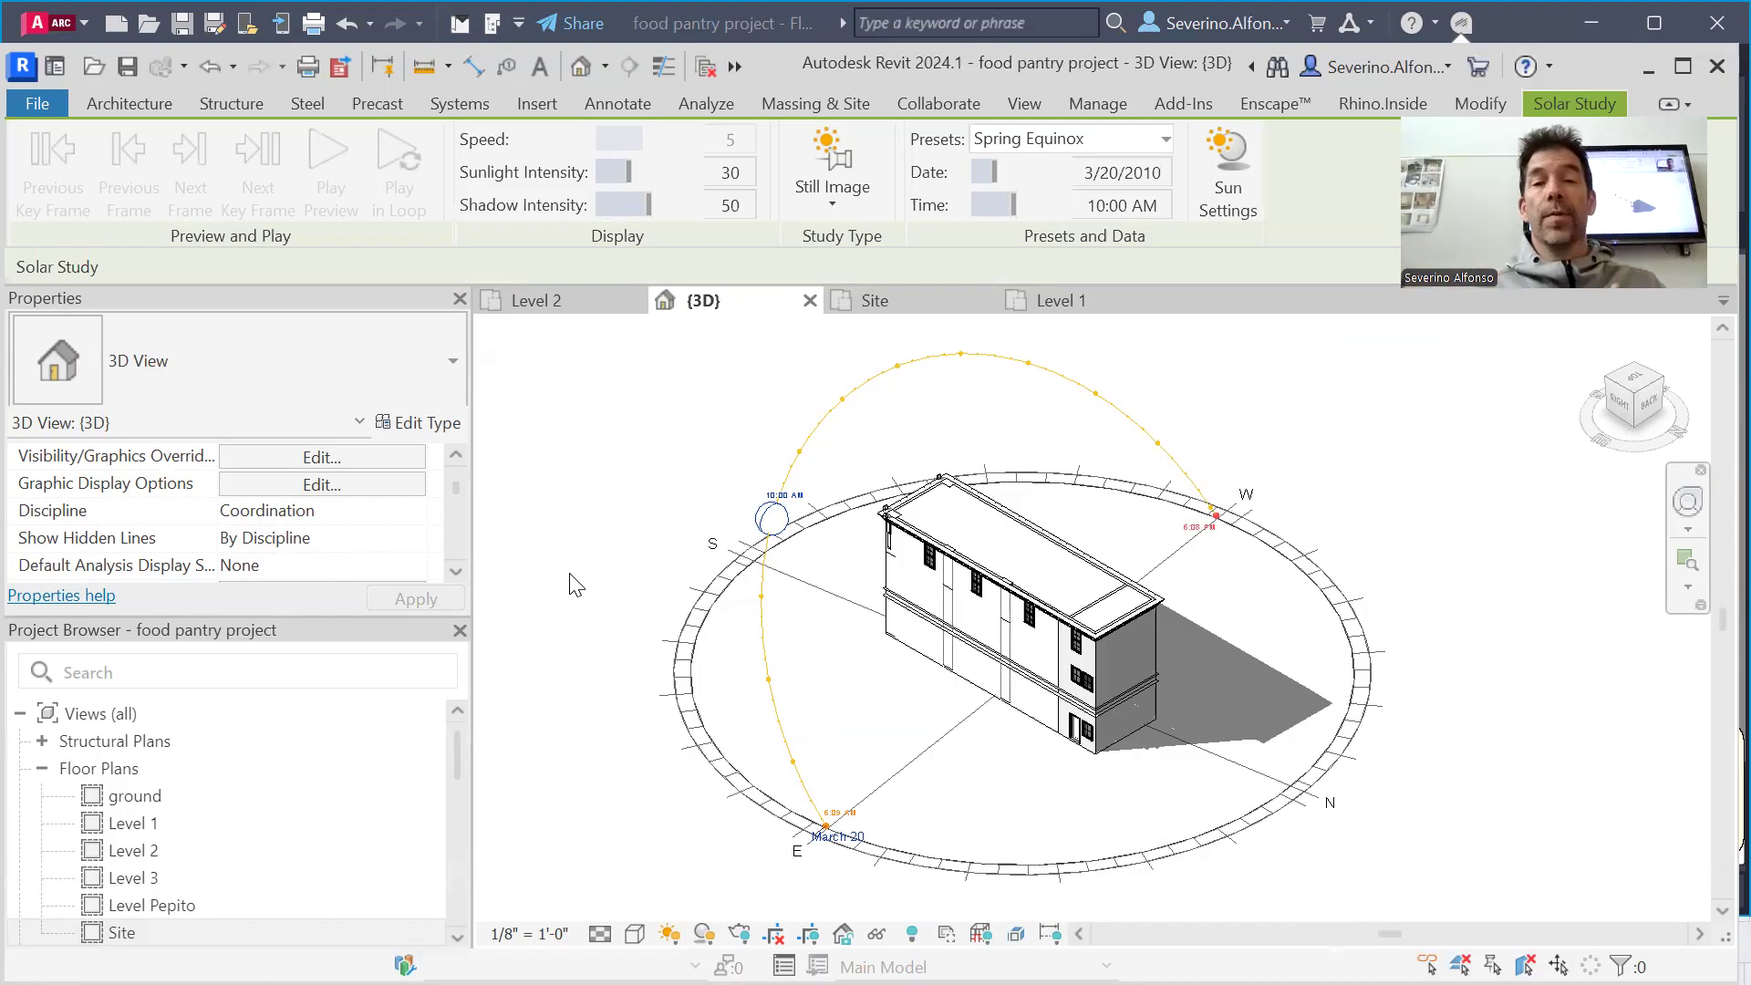
left_click(858, 206)
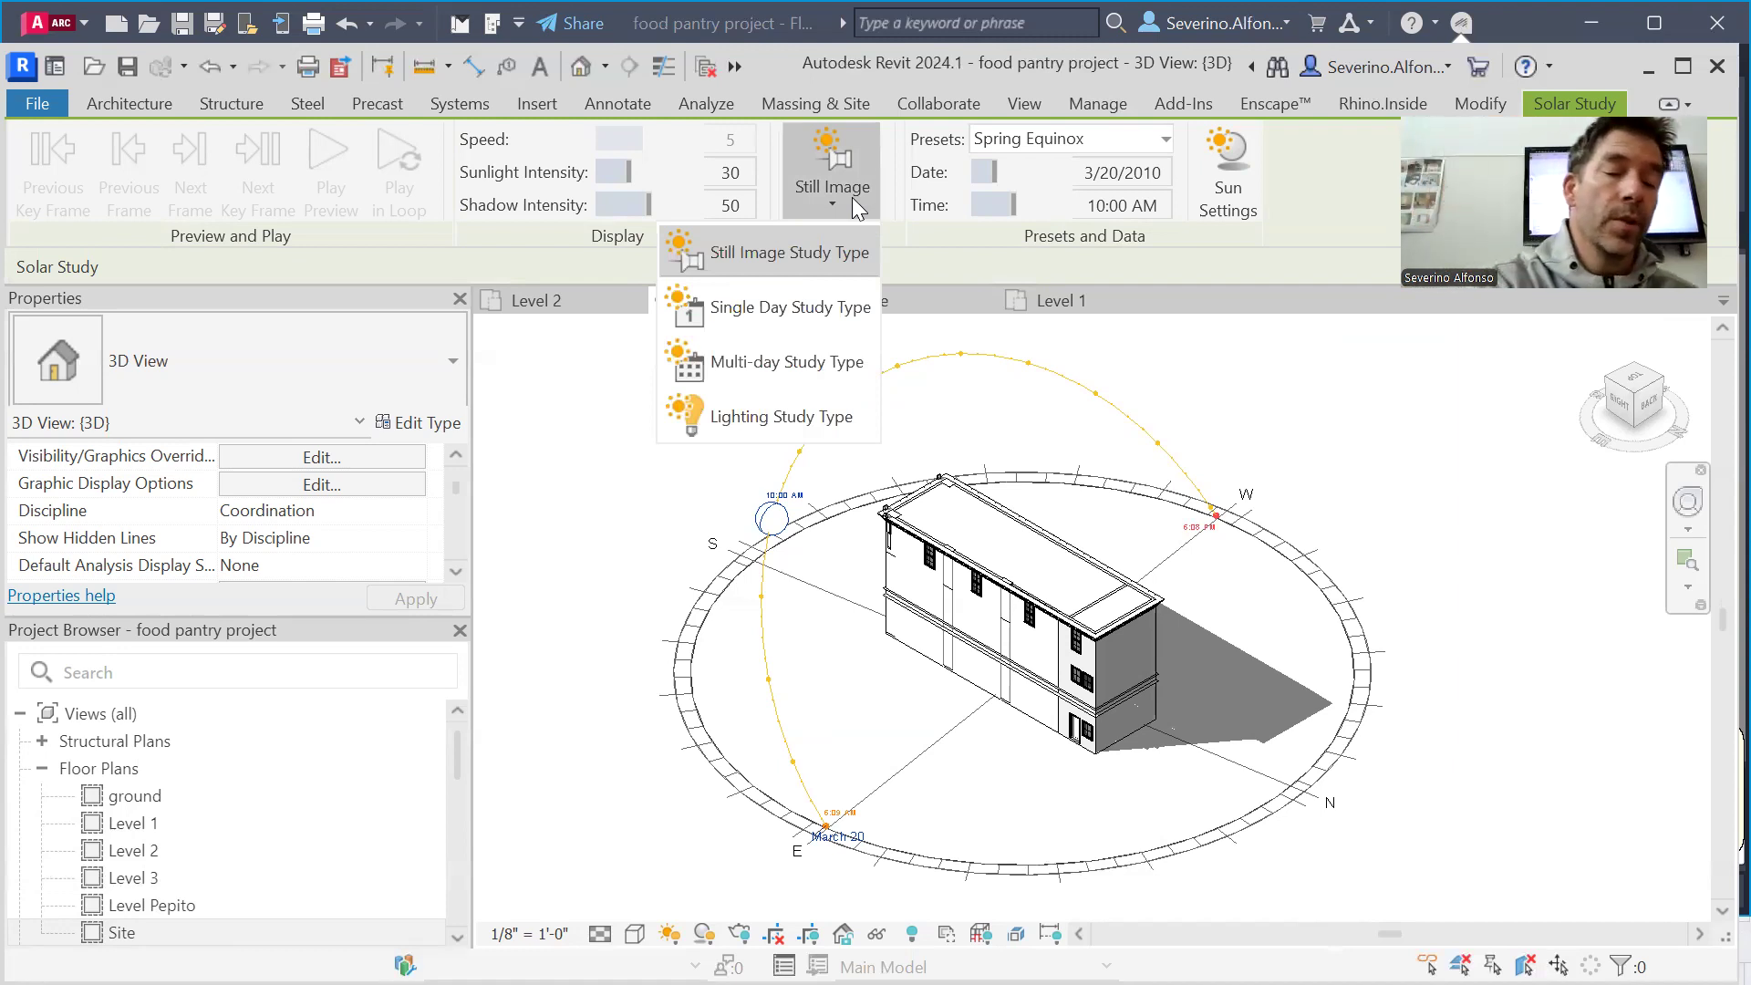
left_click(853, 199)
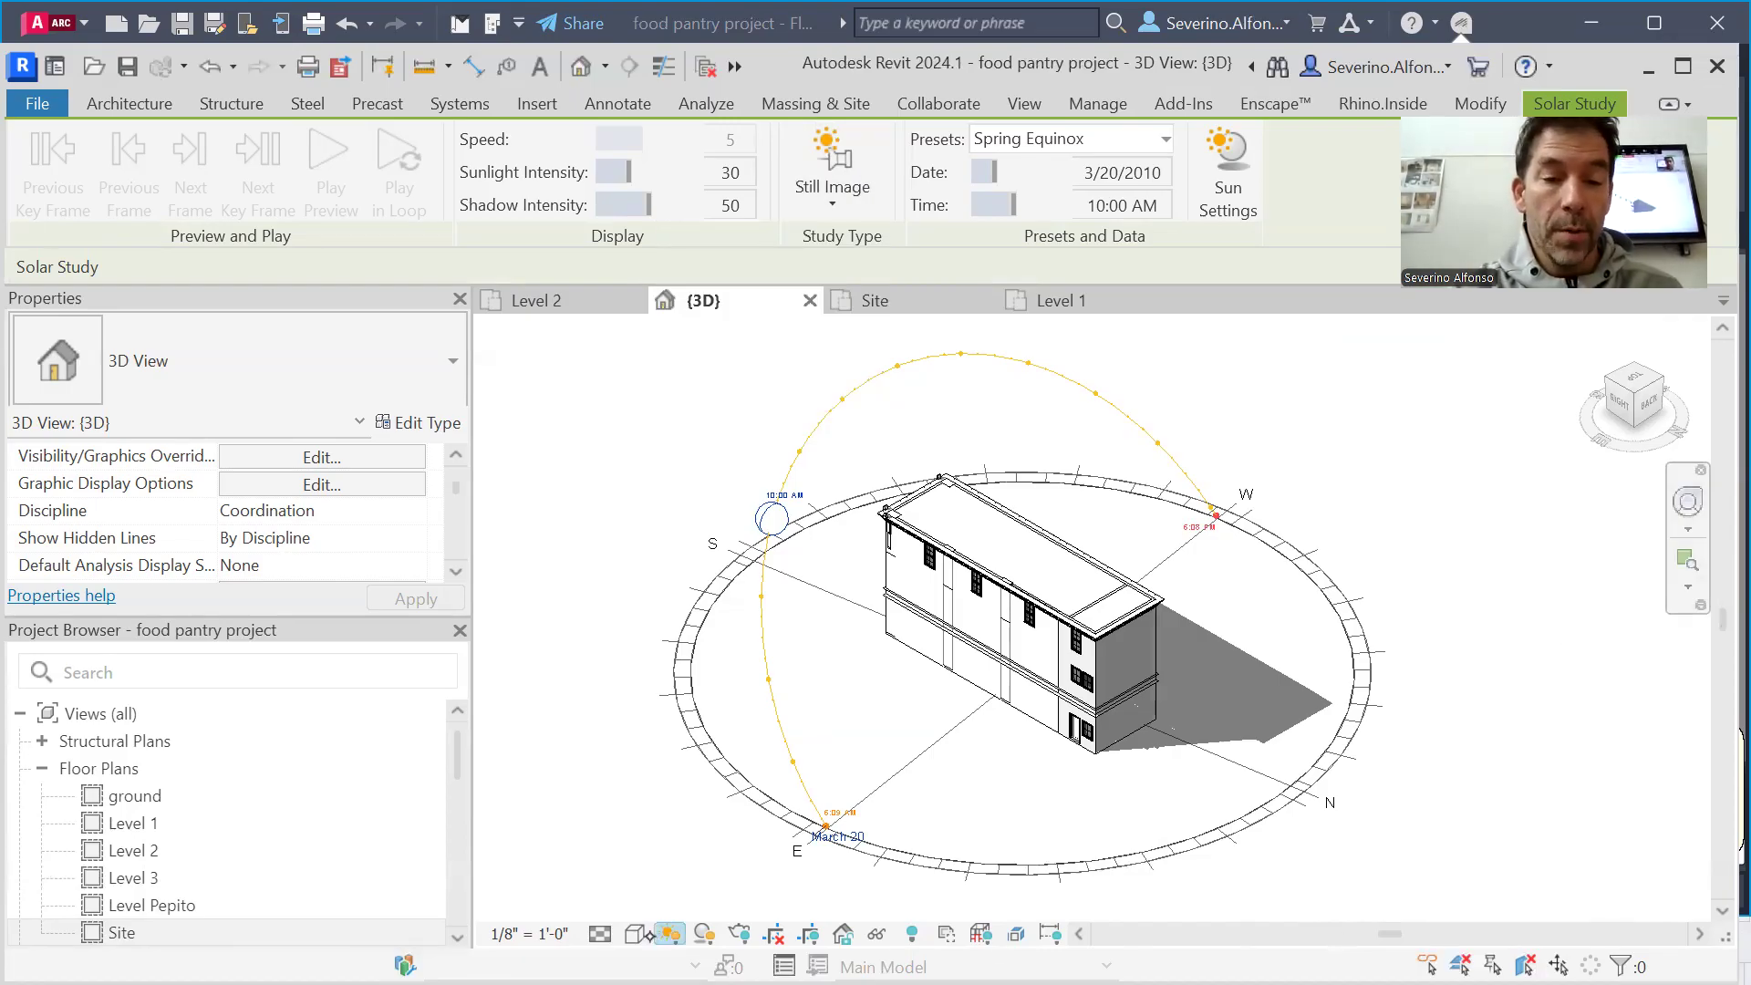
left_click(669, 934)
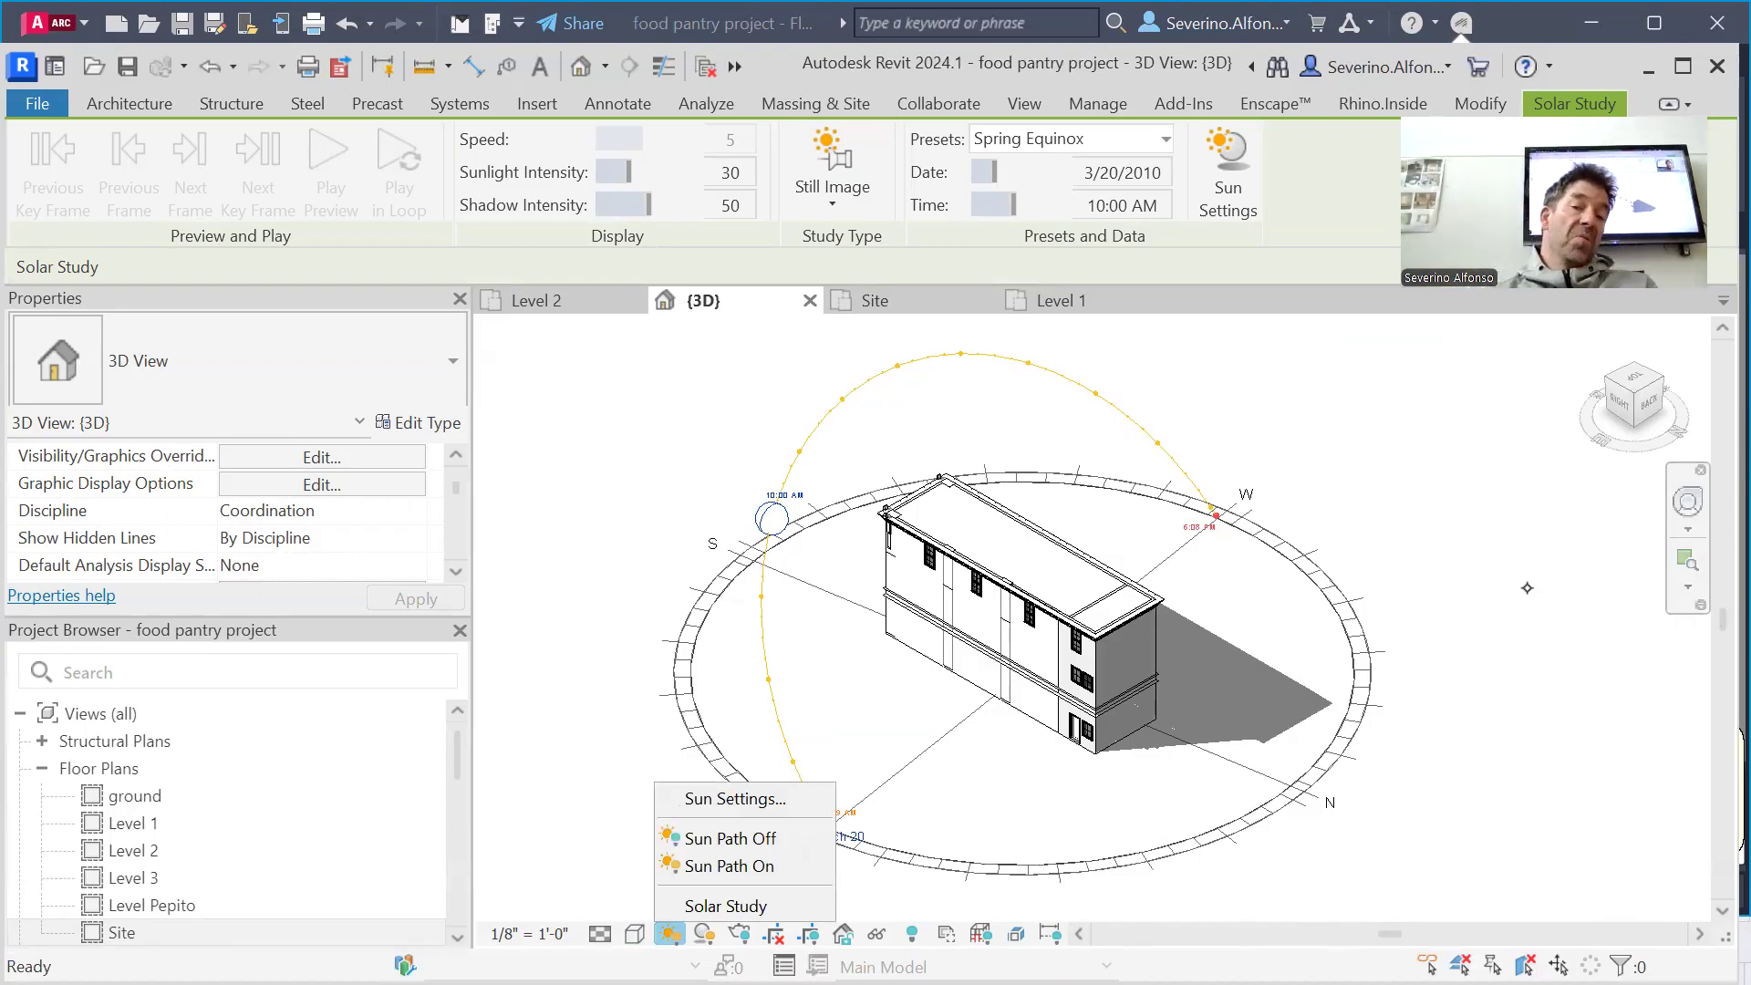
left_click(1527, 589)
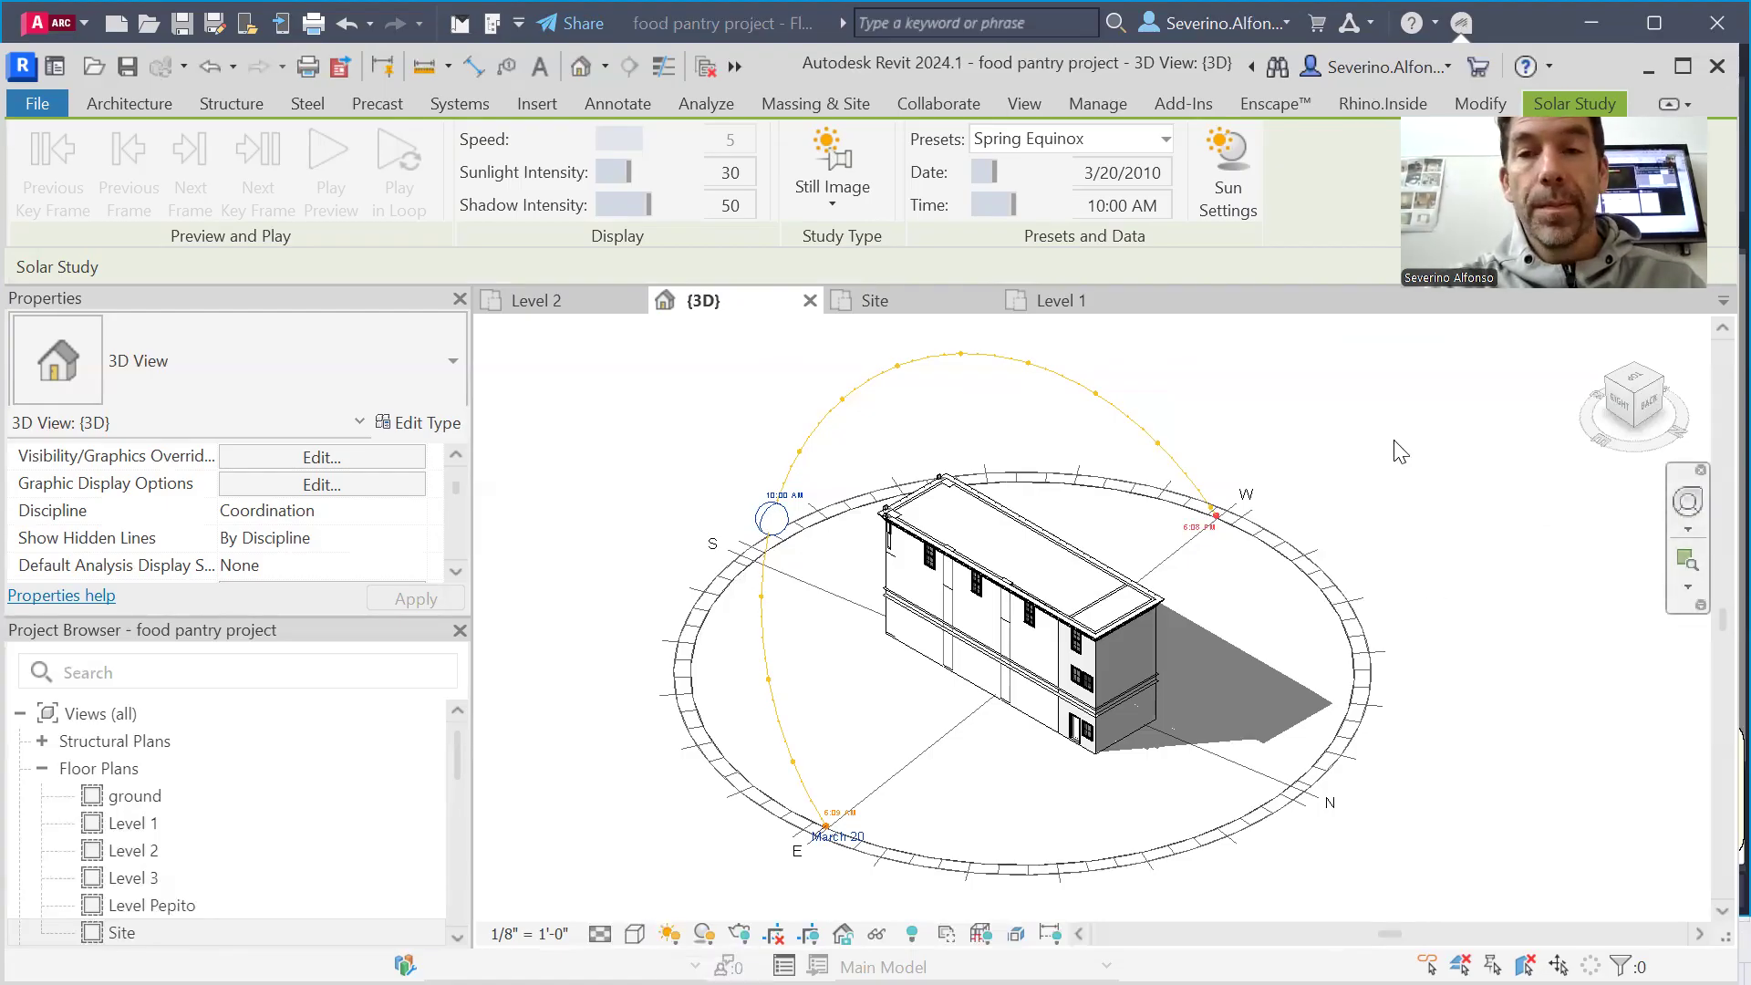
Switch to Rhinoceros and create a new model from the Large Objects - Inches template
key("alt+Tab")
scroll(689, 586, "down", 3)
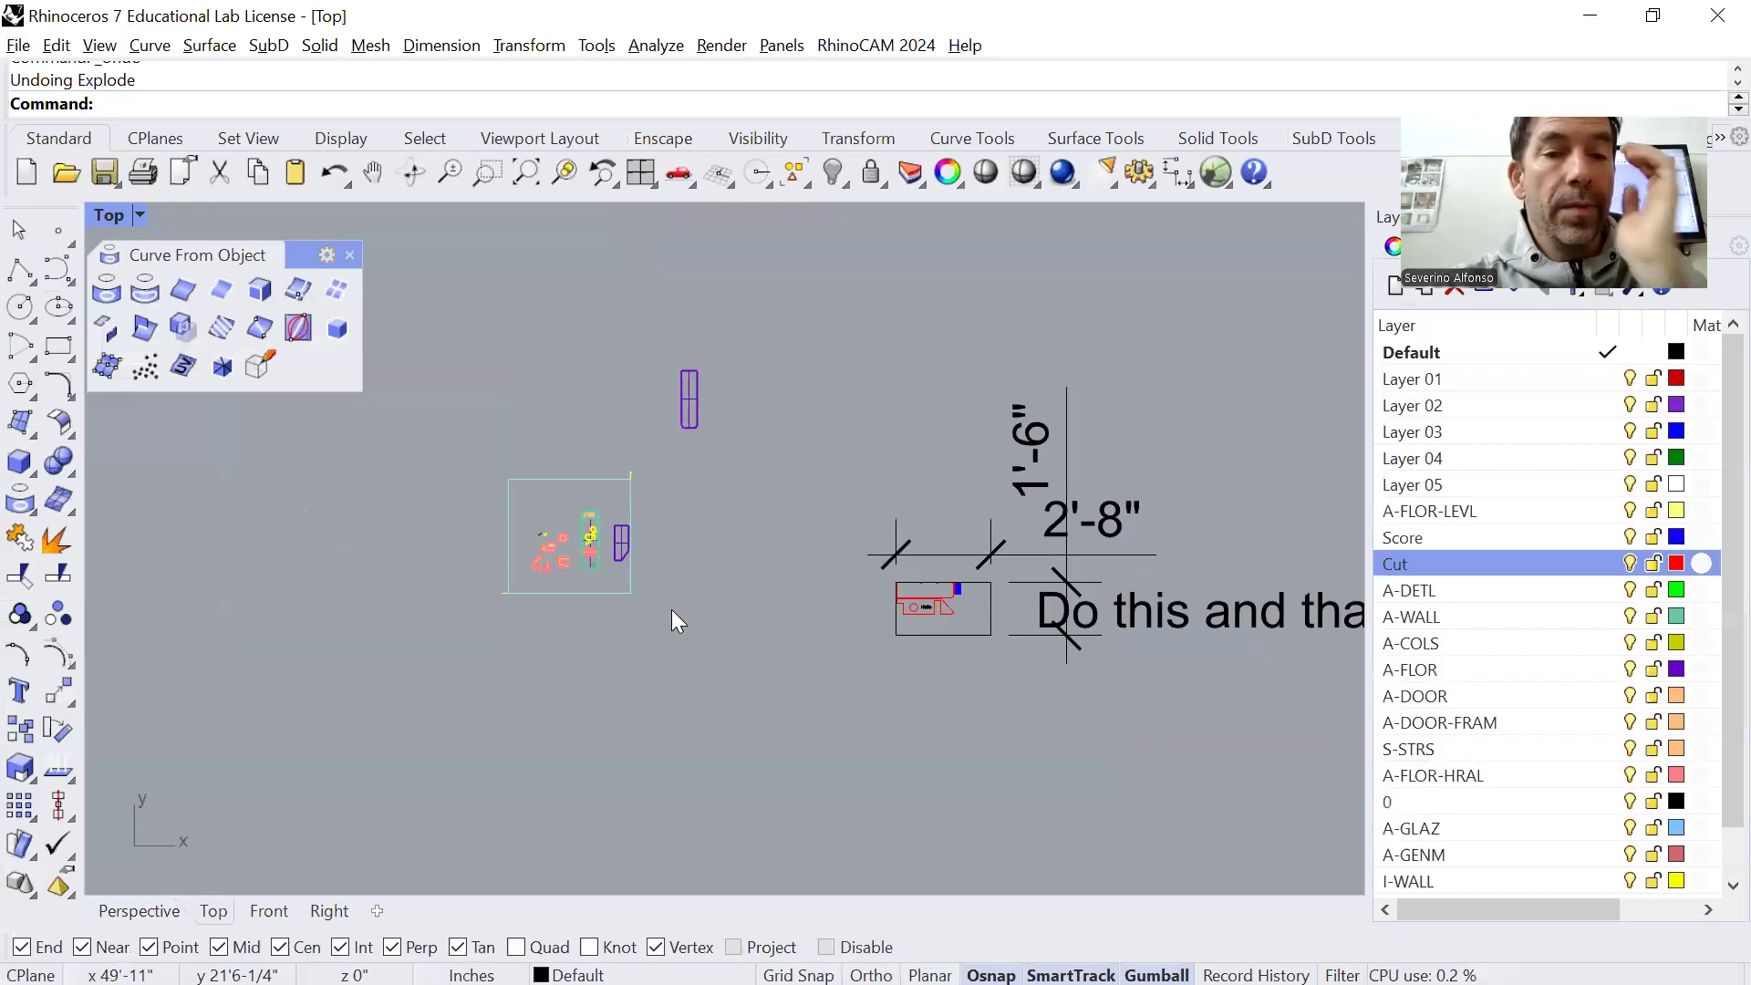
scroll(666, 616, "down", 2)
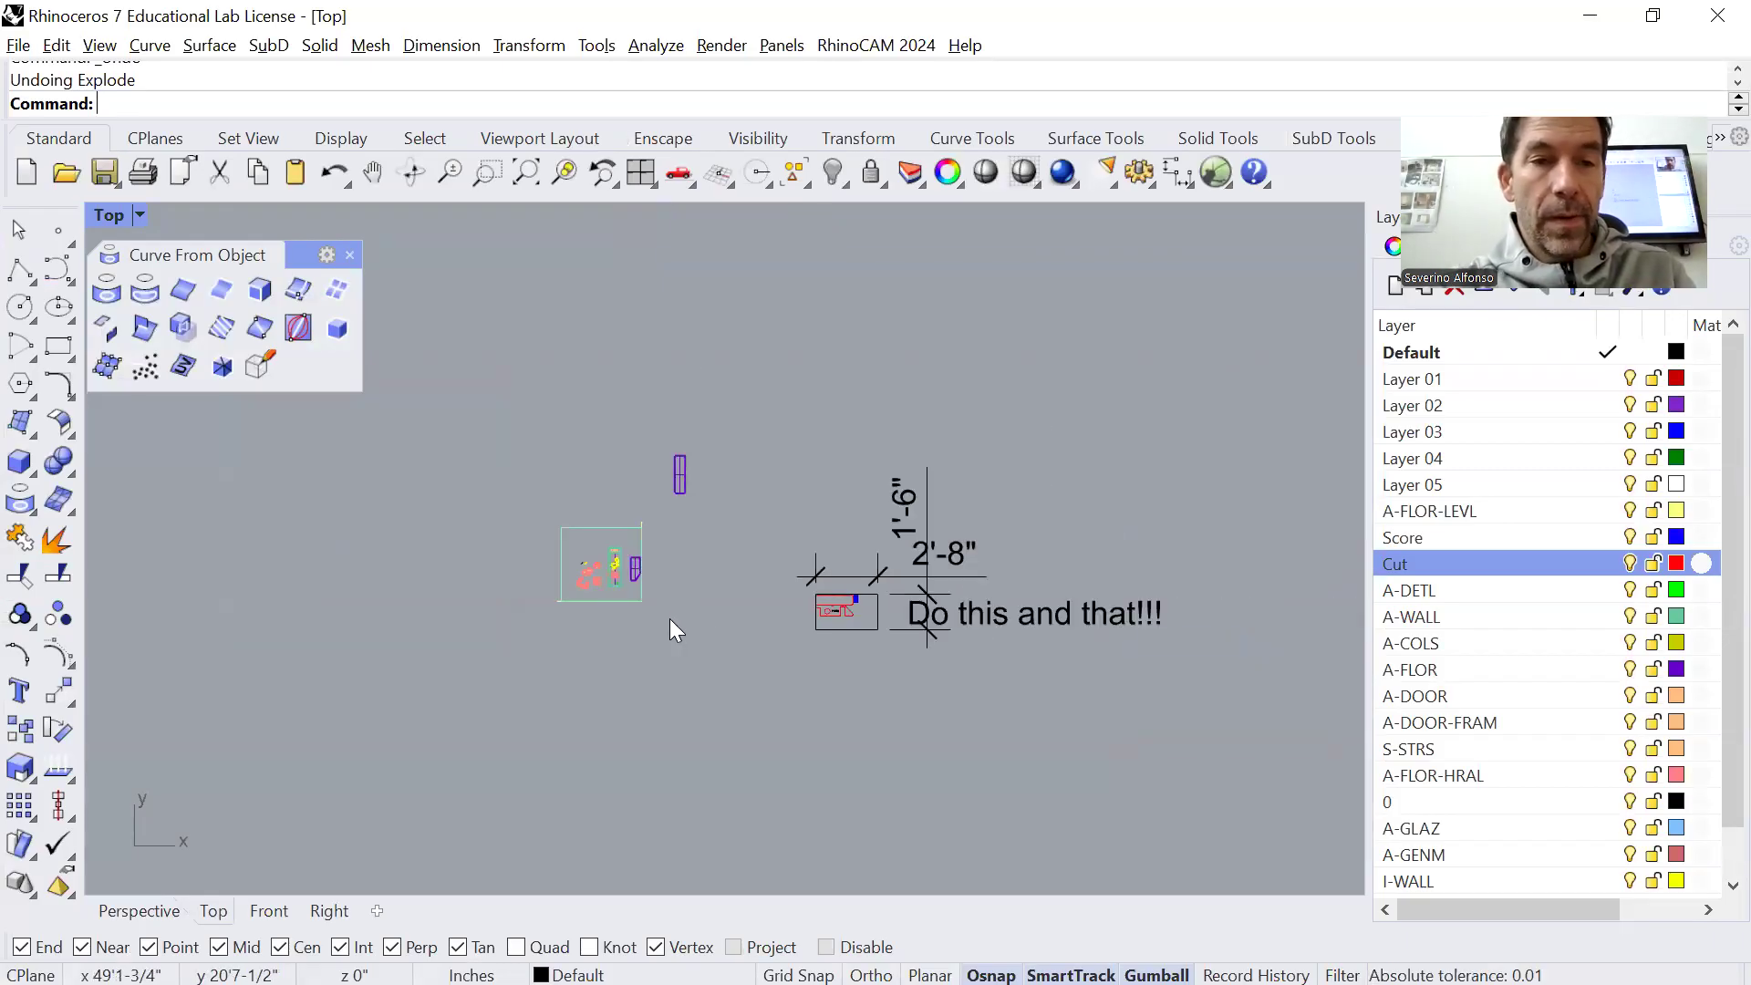
type("N")
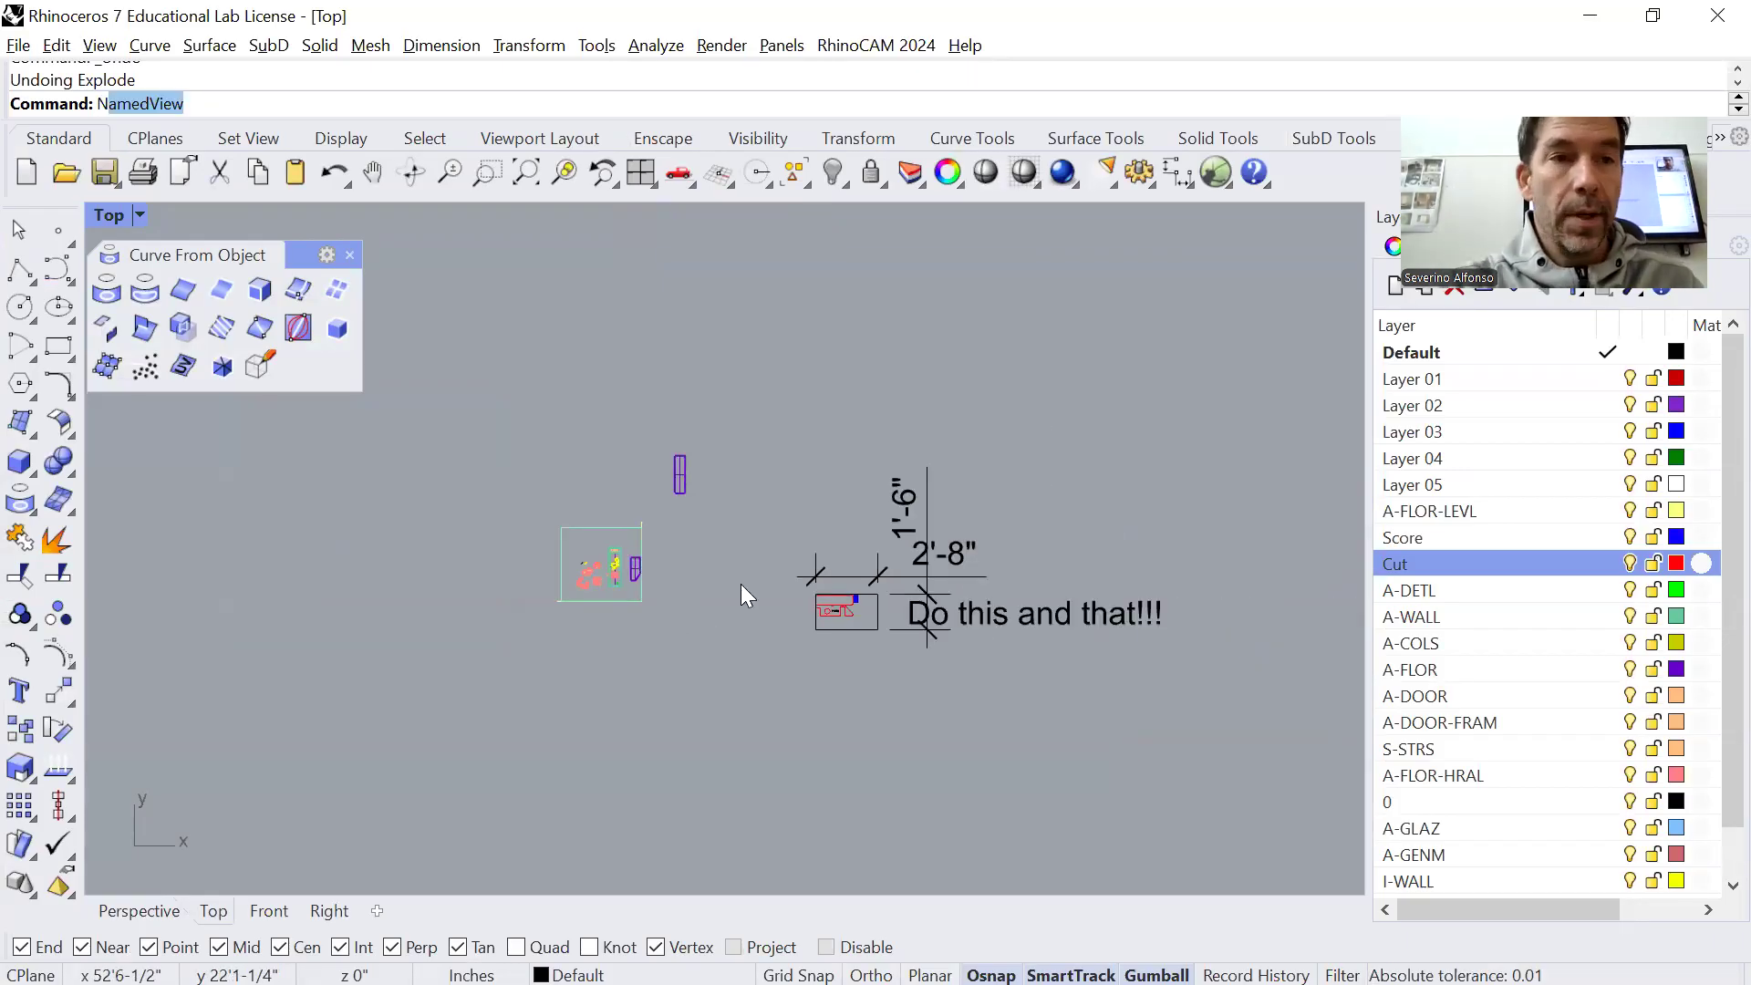
key("Escape")
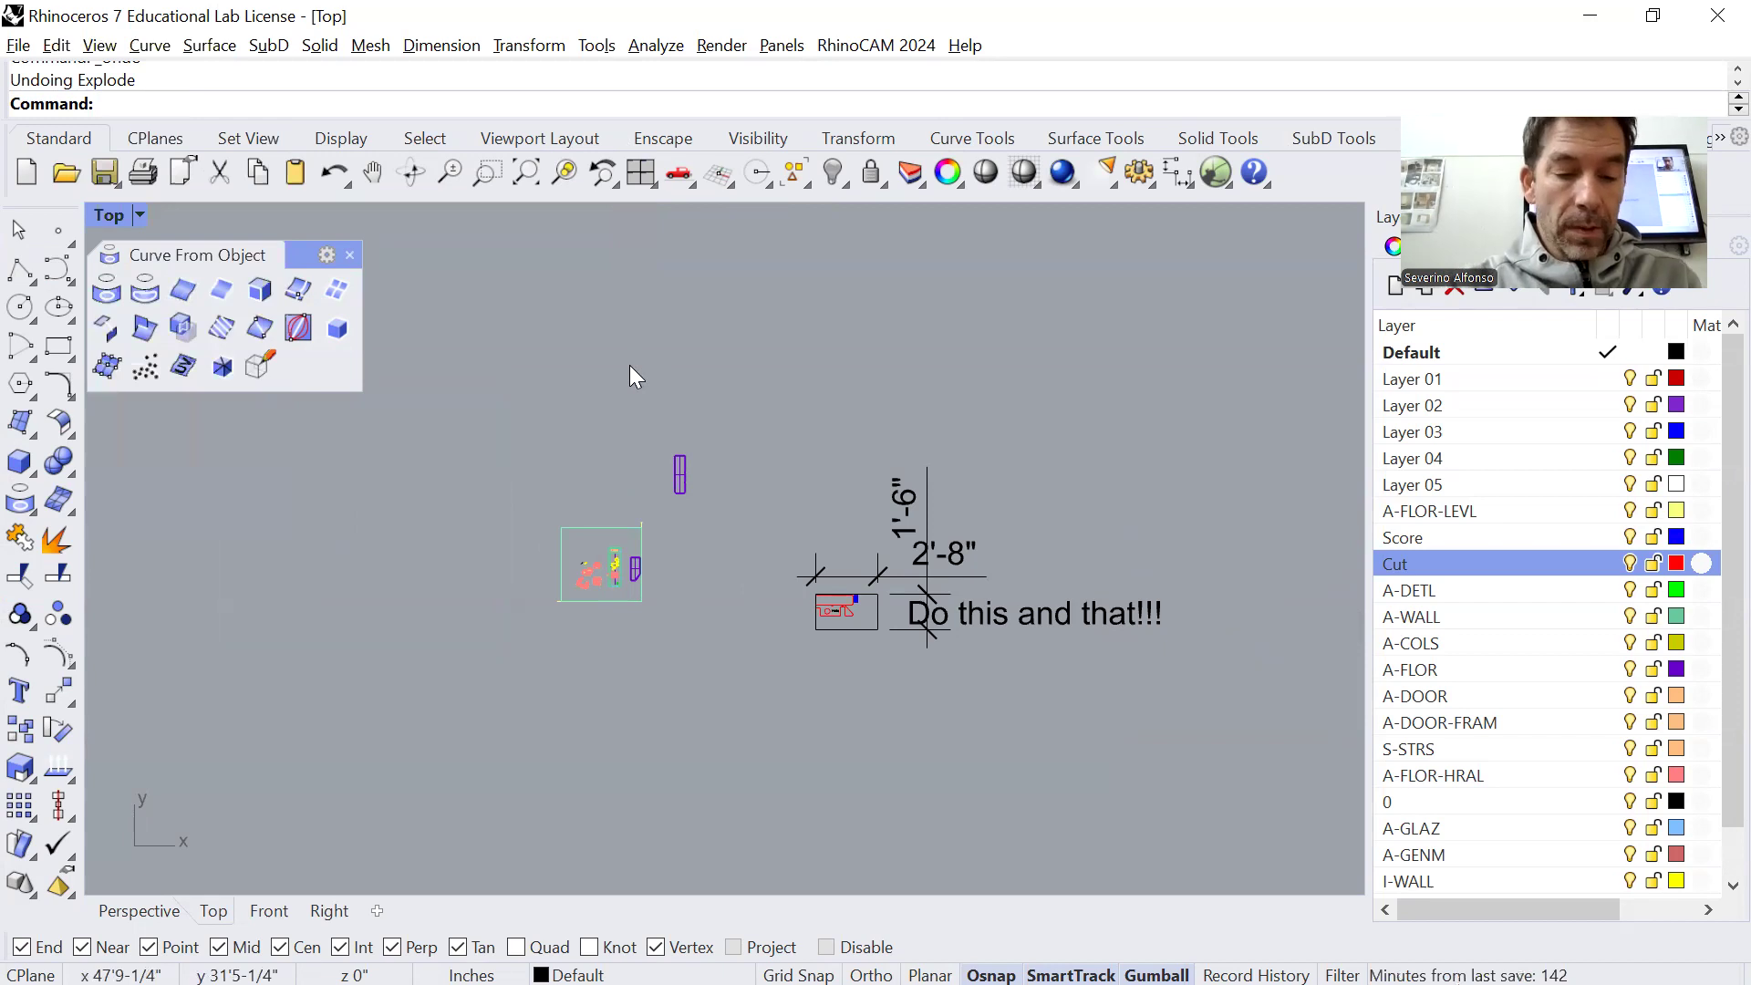
key("ctrl+n")
left_click(864, 564)
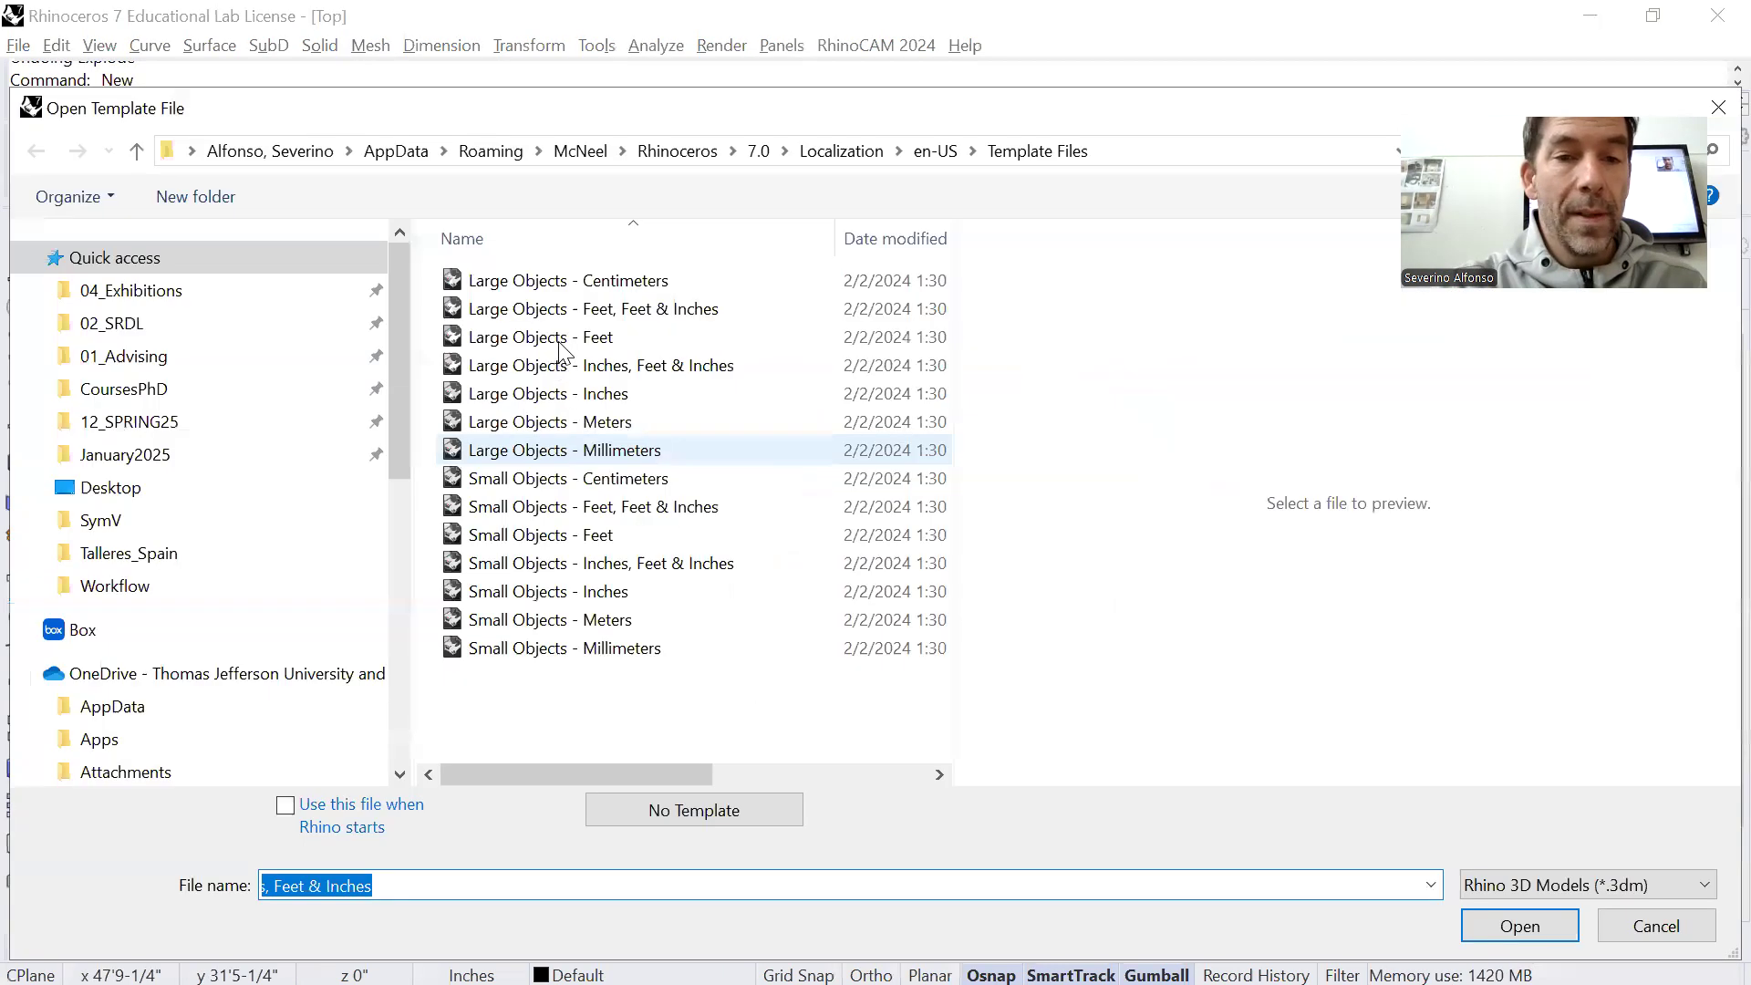
left_click(573, 398)
left_click(1520, 925)
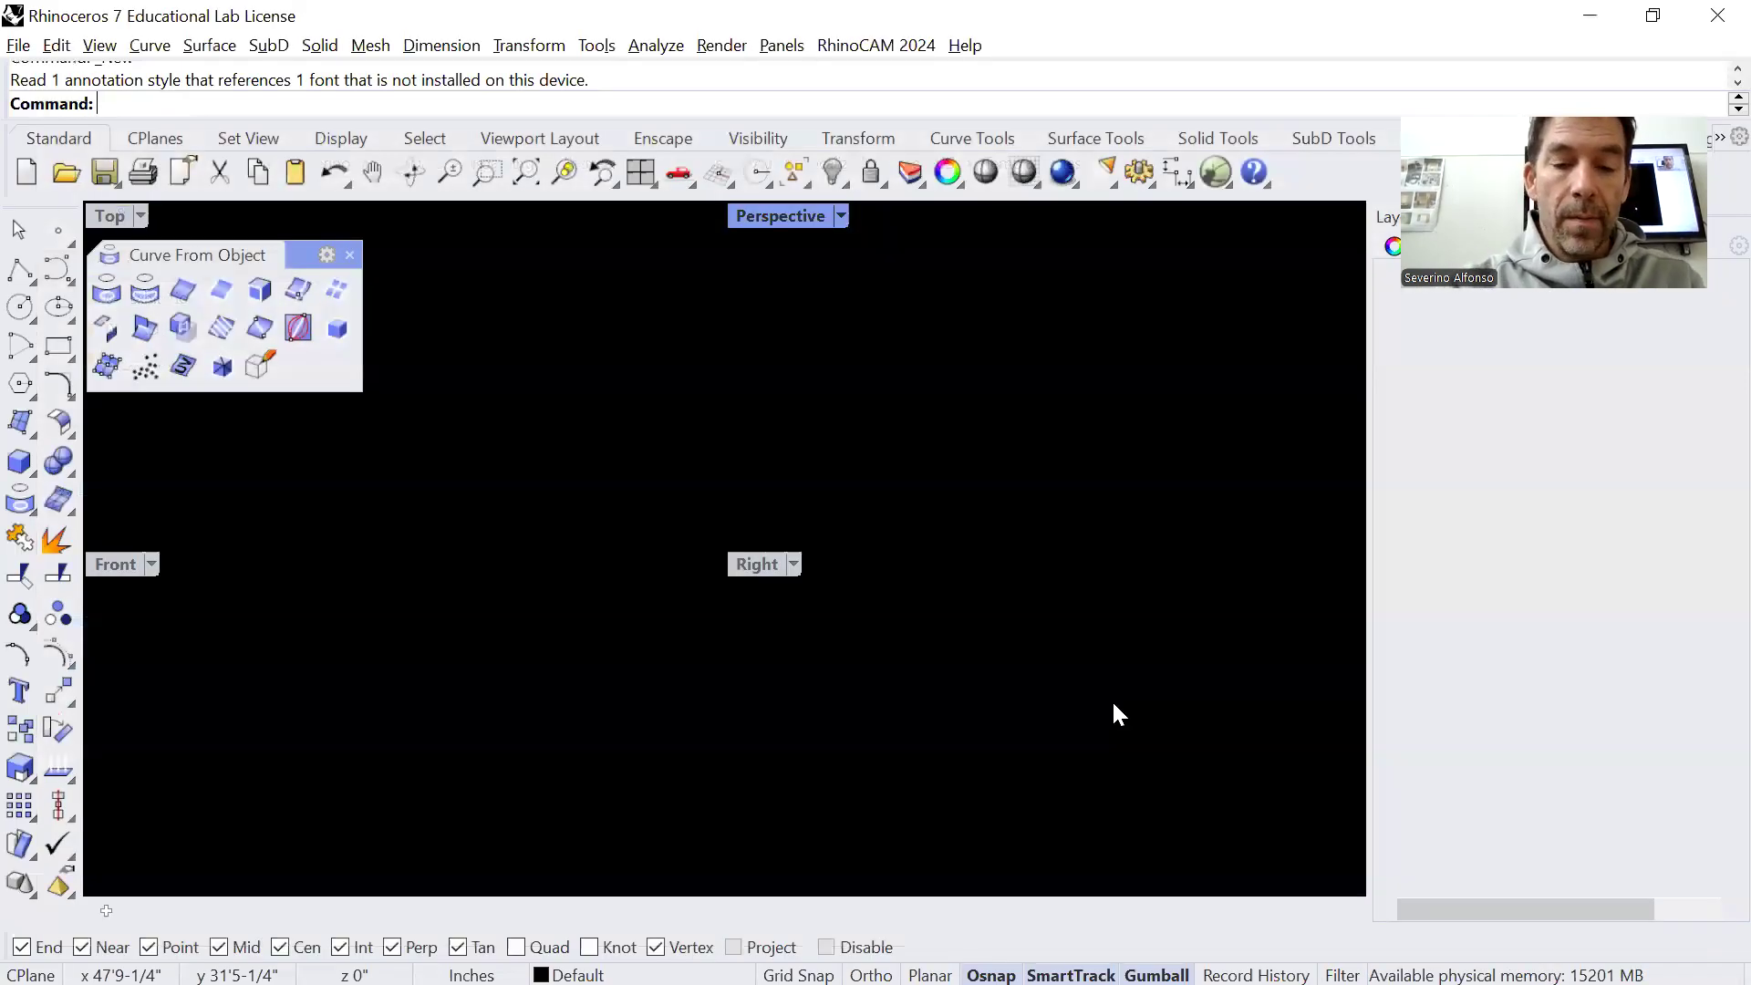
Import the DWG file "food pantry project - 3D View - {3D}" with inches as model and layout units
type("Import")
key("Return")
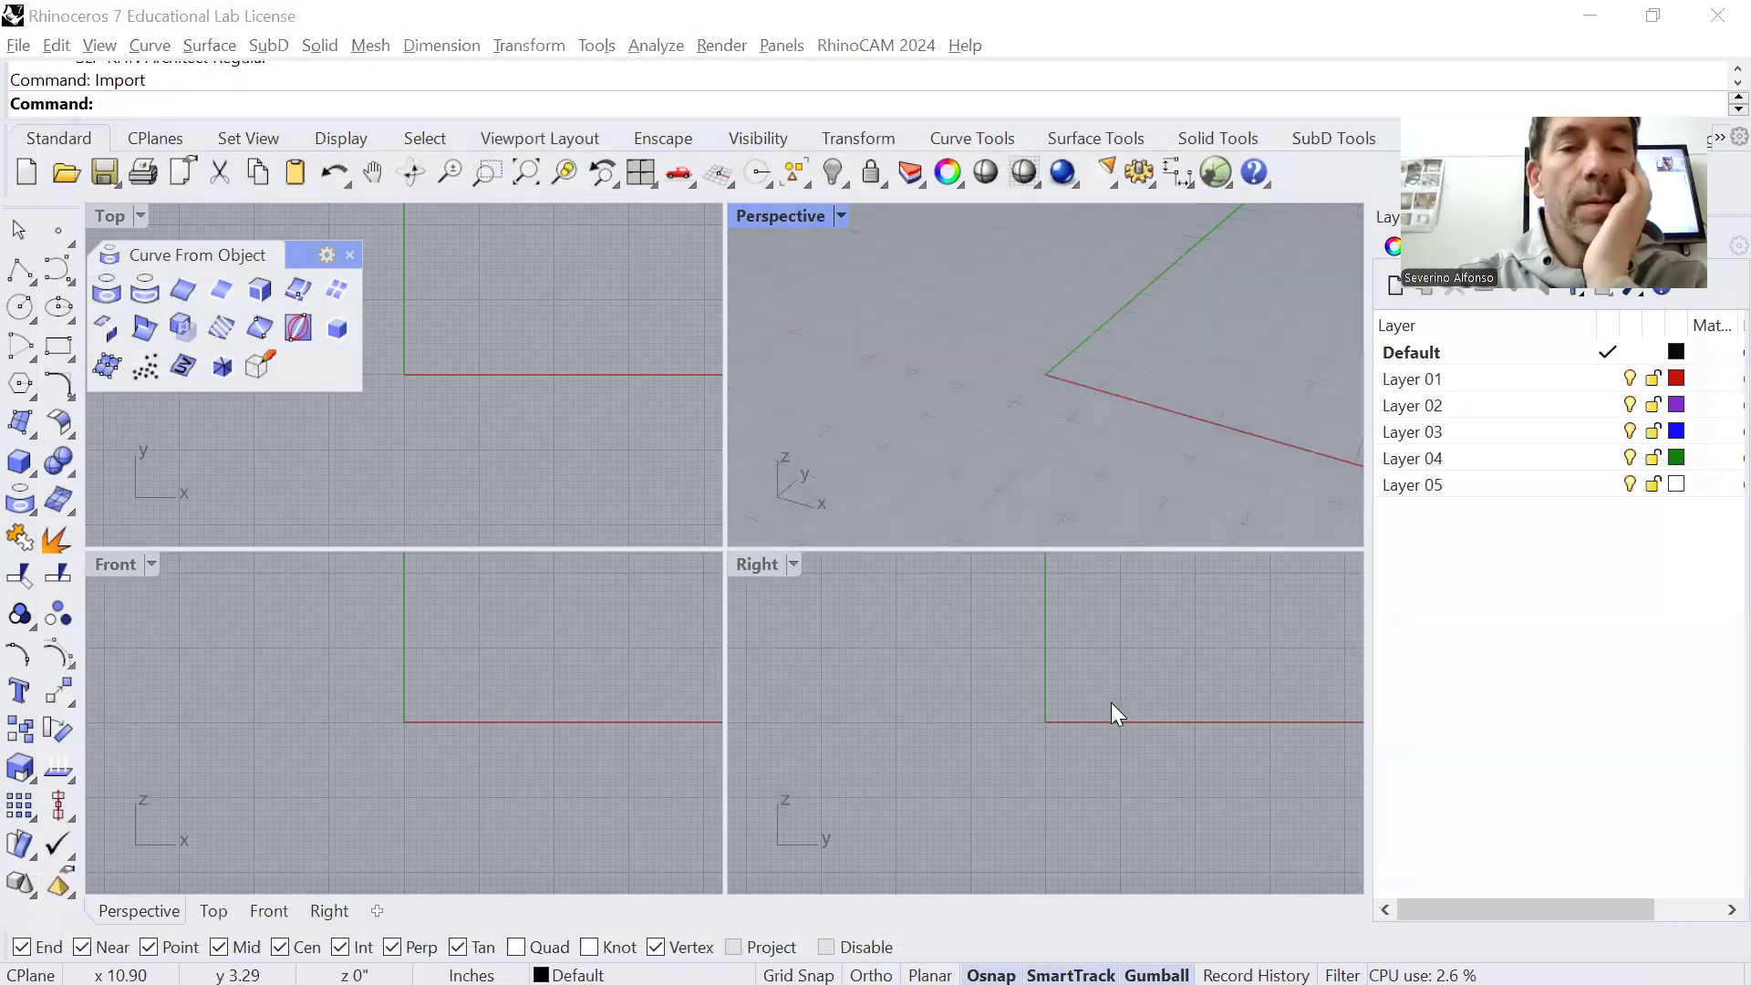
left_click(525, 314)
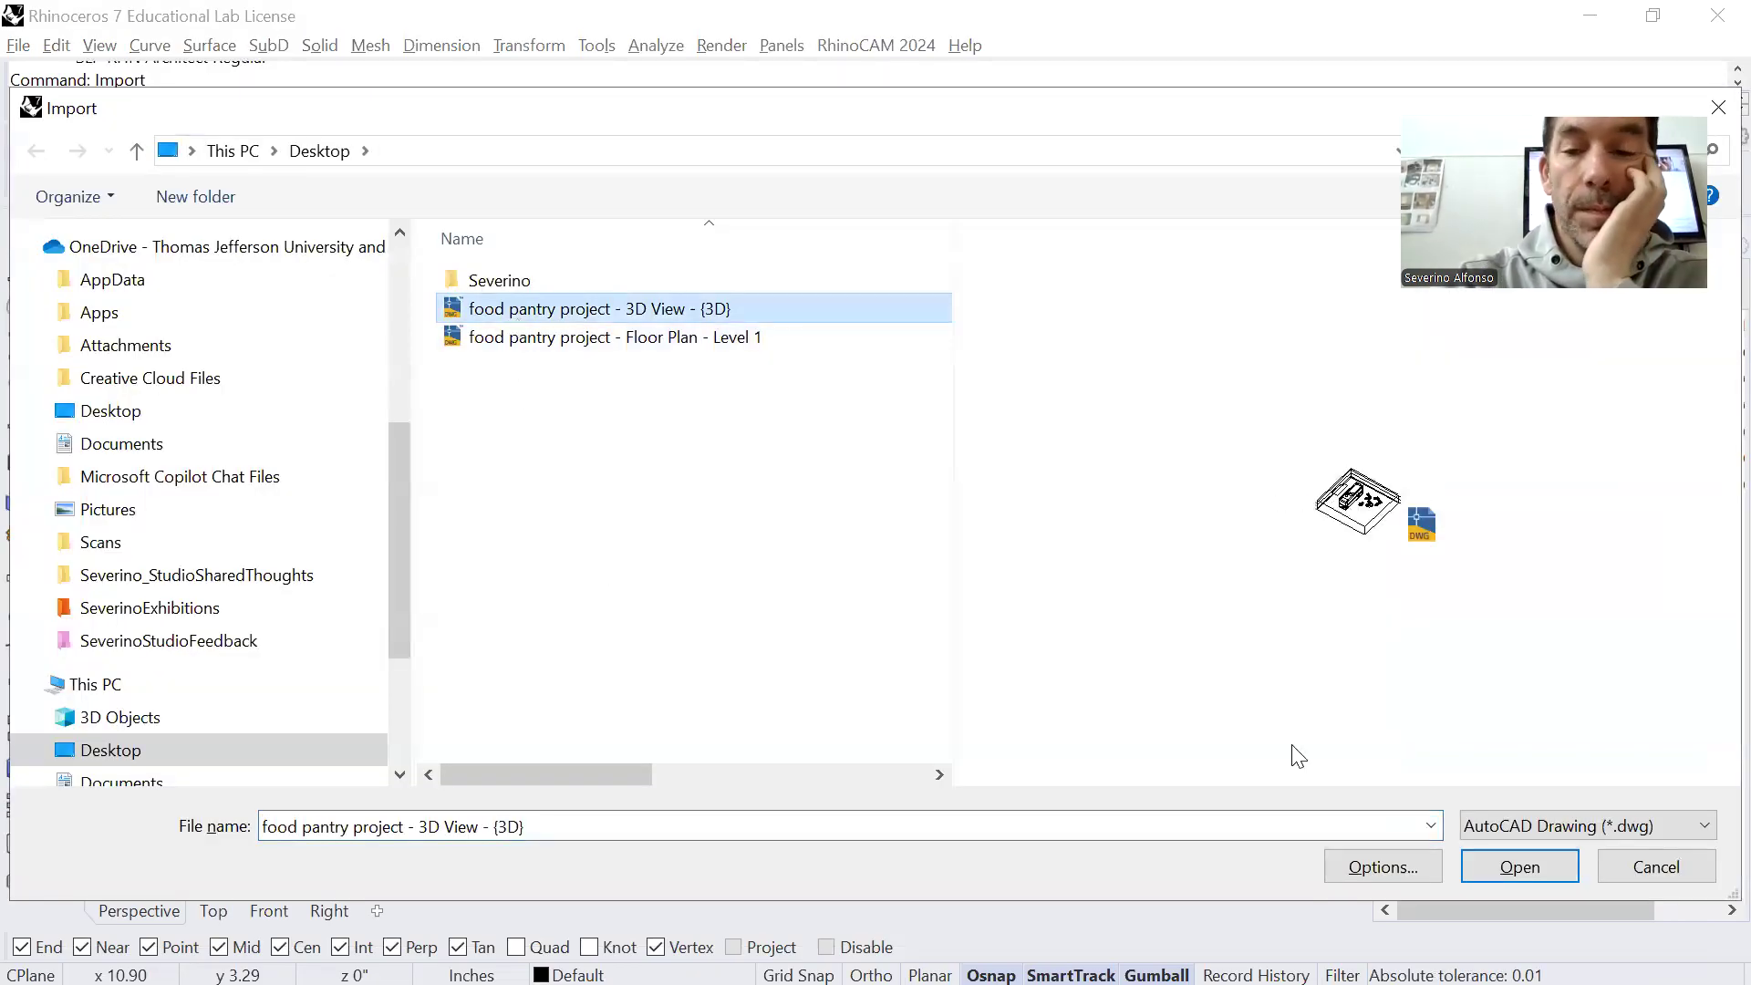
left_click(1530, 870)
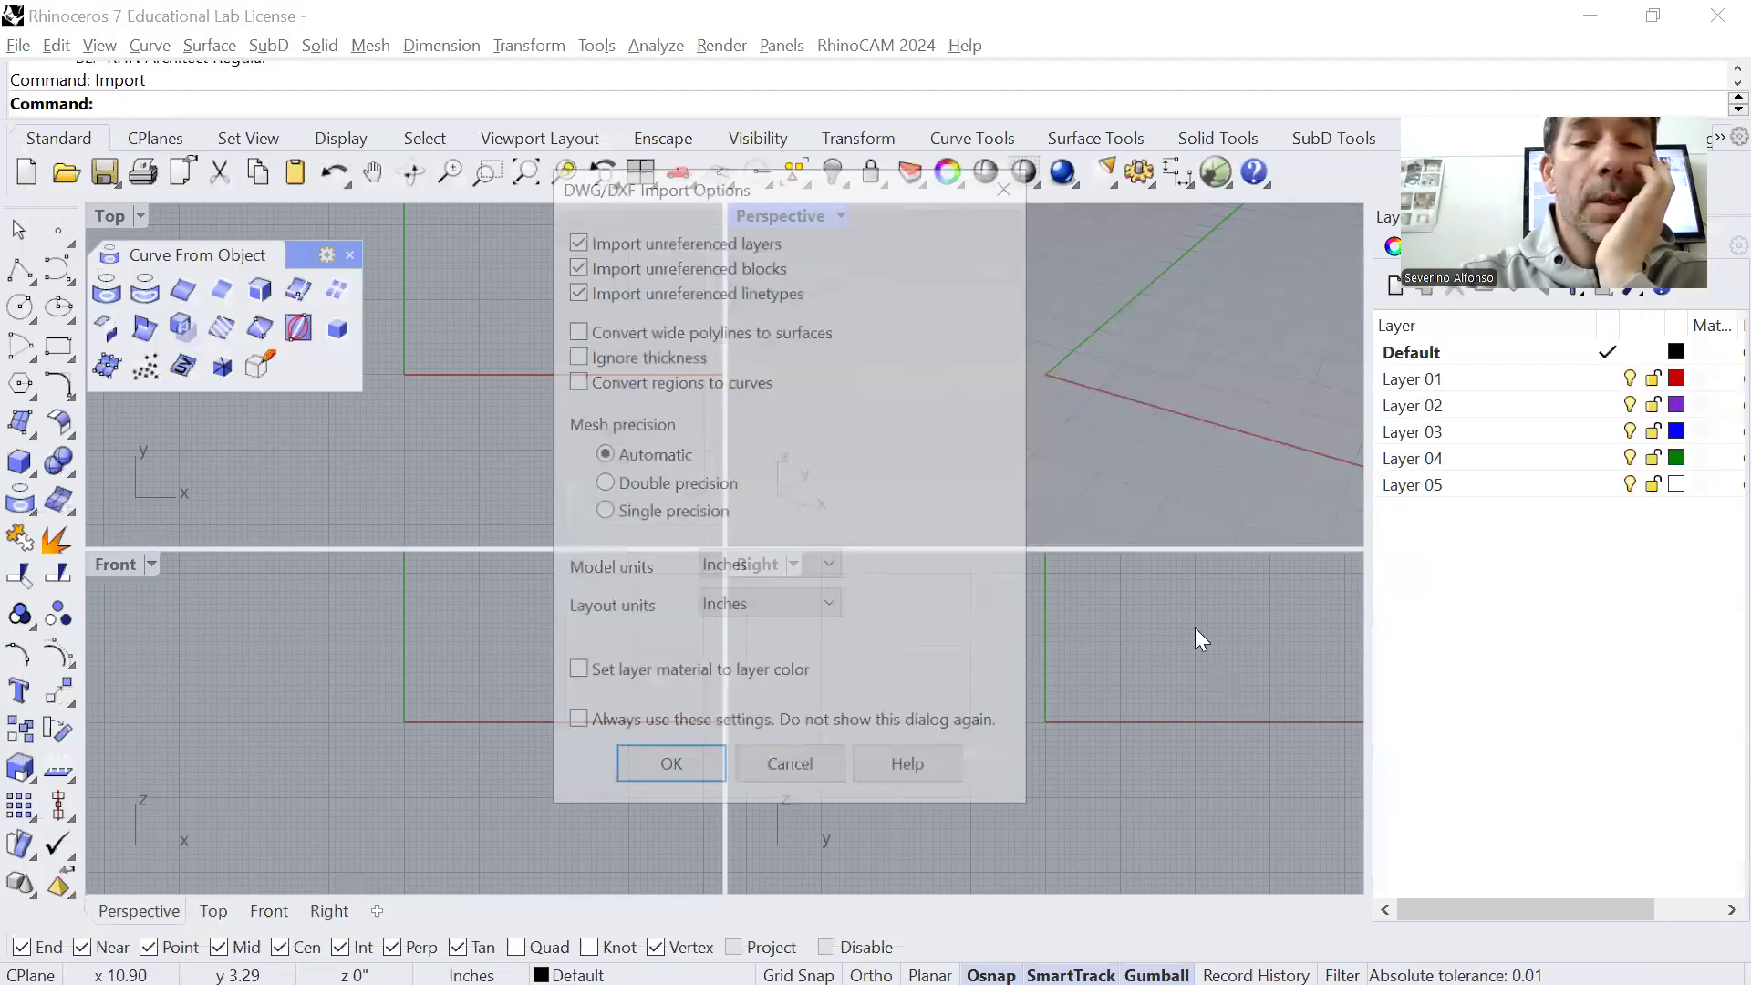
left_click(695, 776)
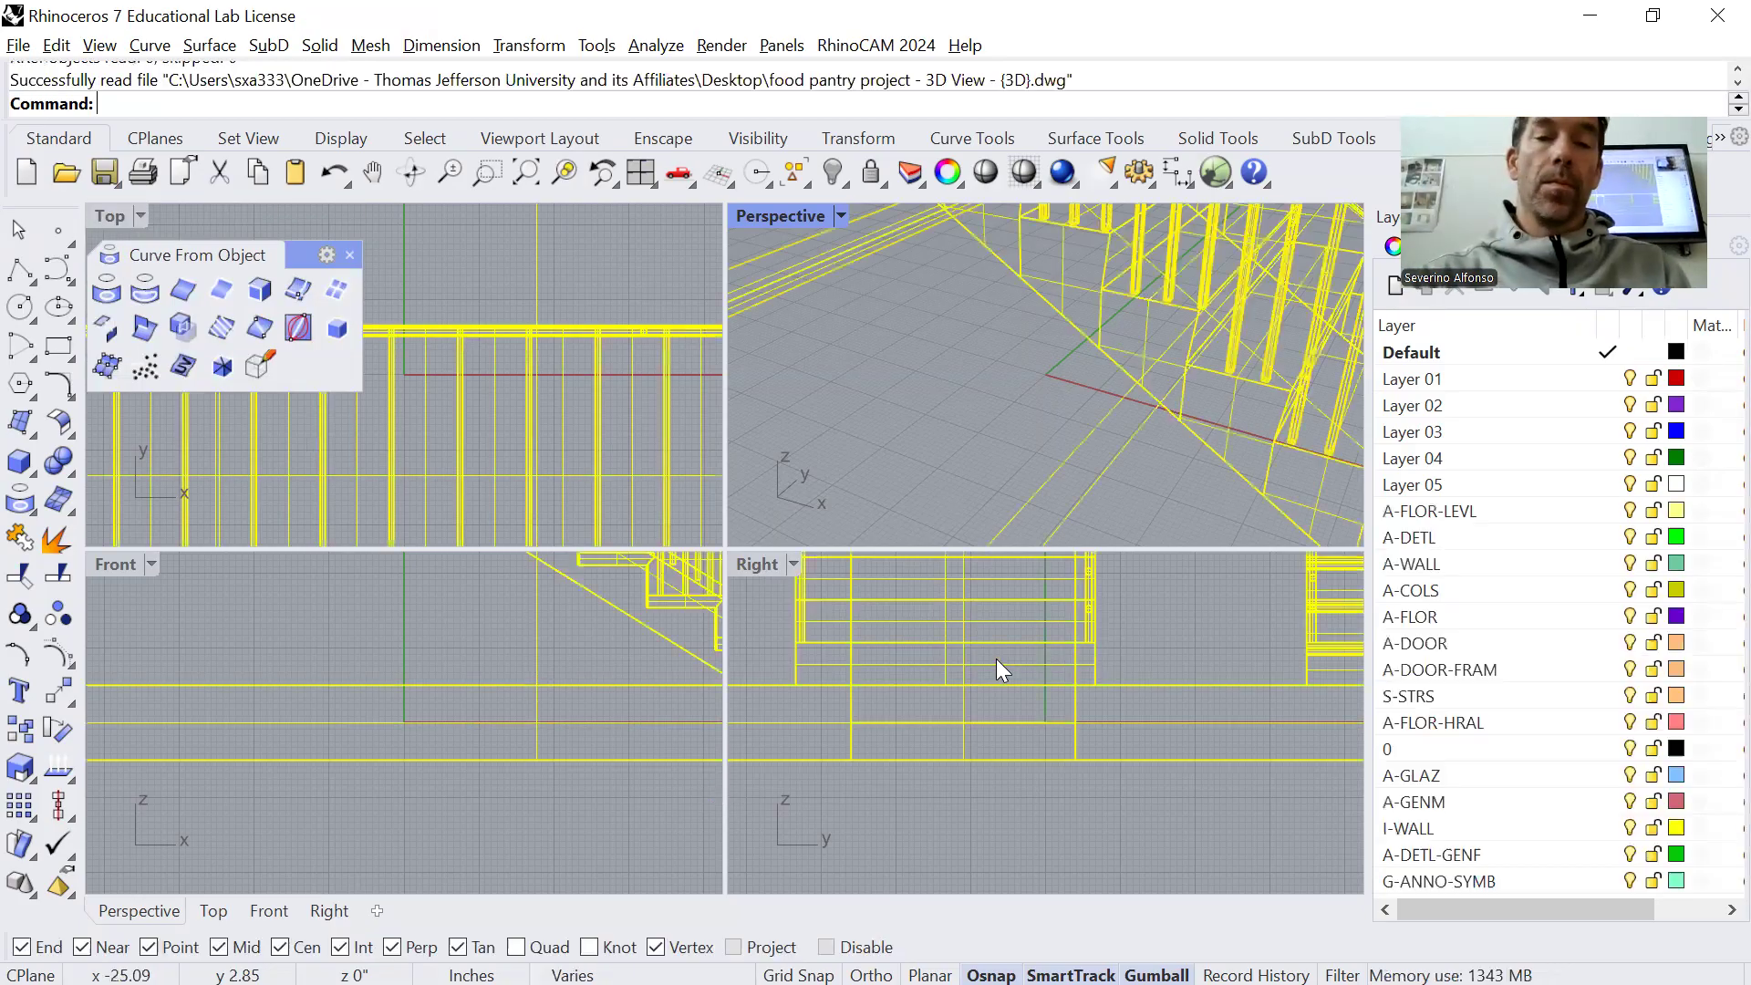
Maximize the Perspective viewport and zoom to the extents of the imported model
double_click(785, 219)
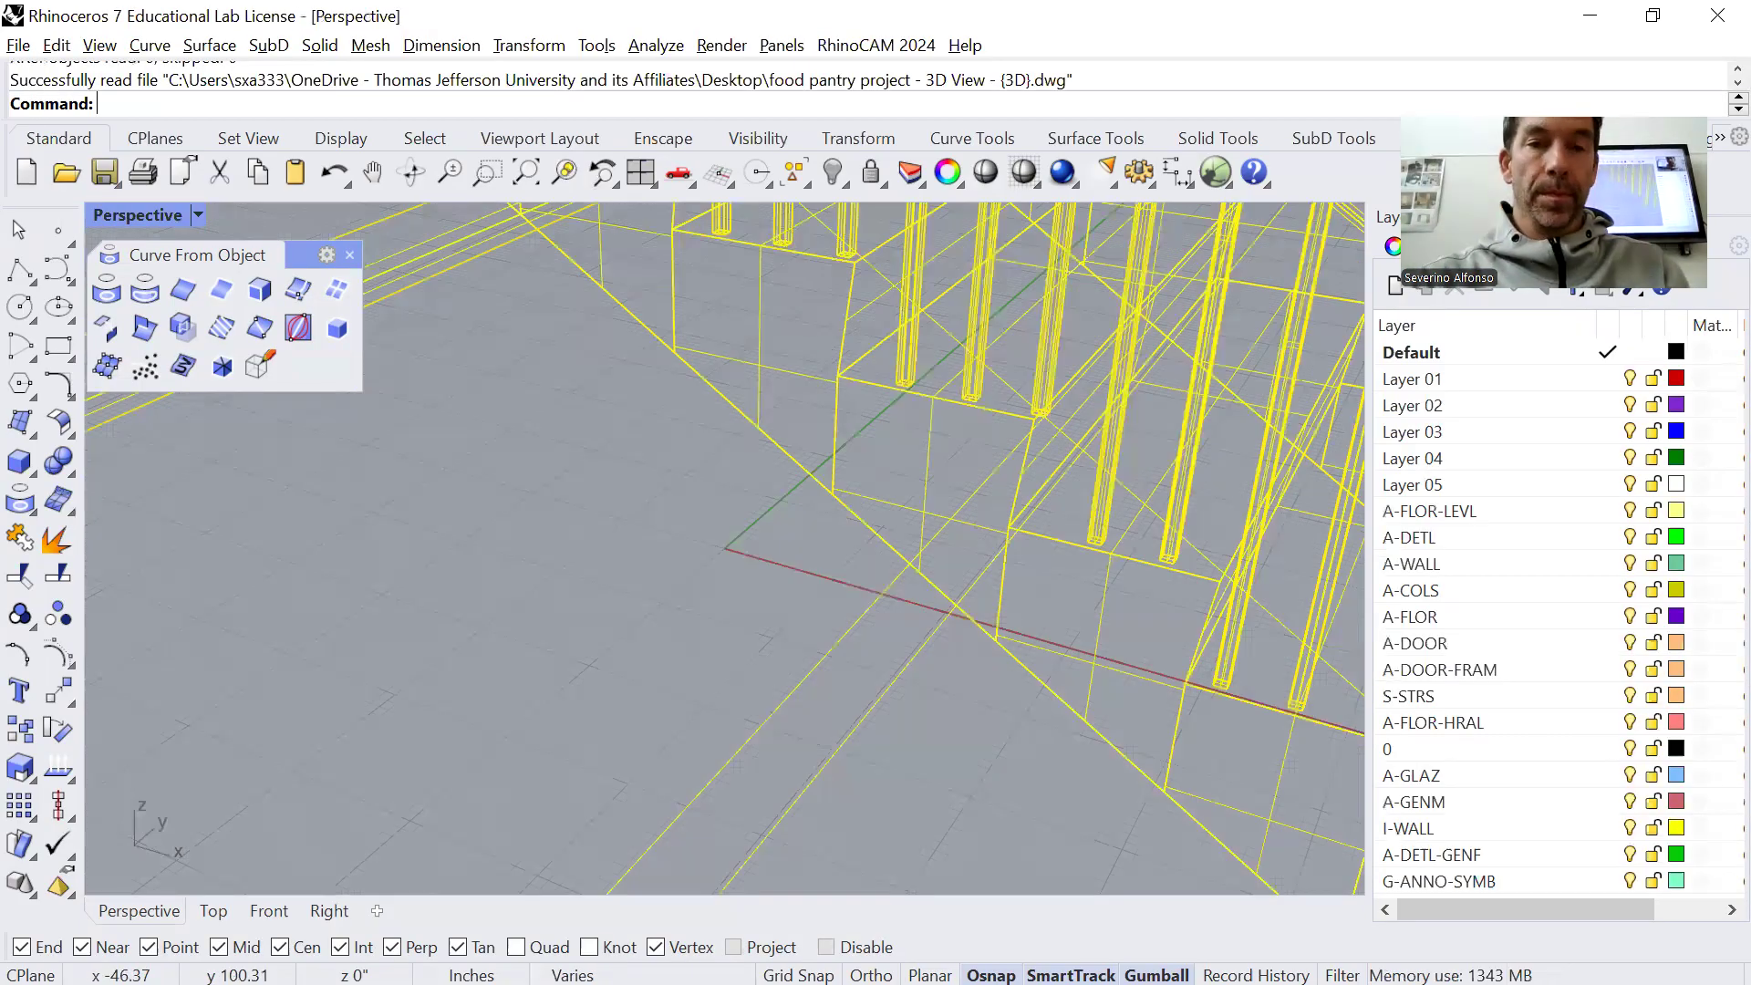
type("z")
key("Return")
type("e")
key("Return")
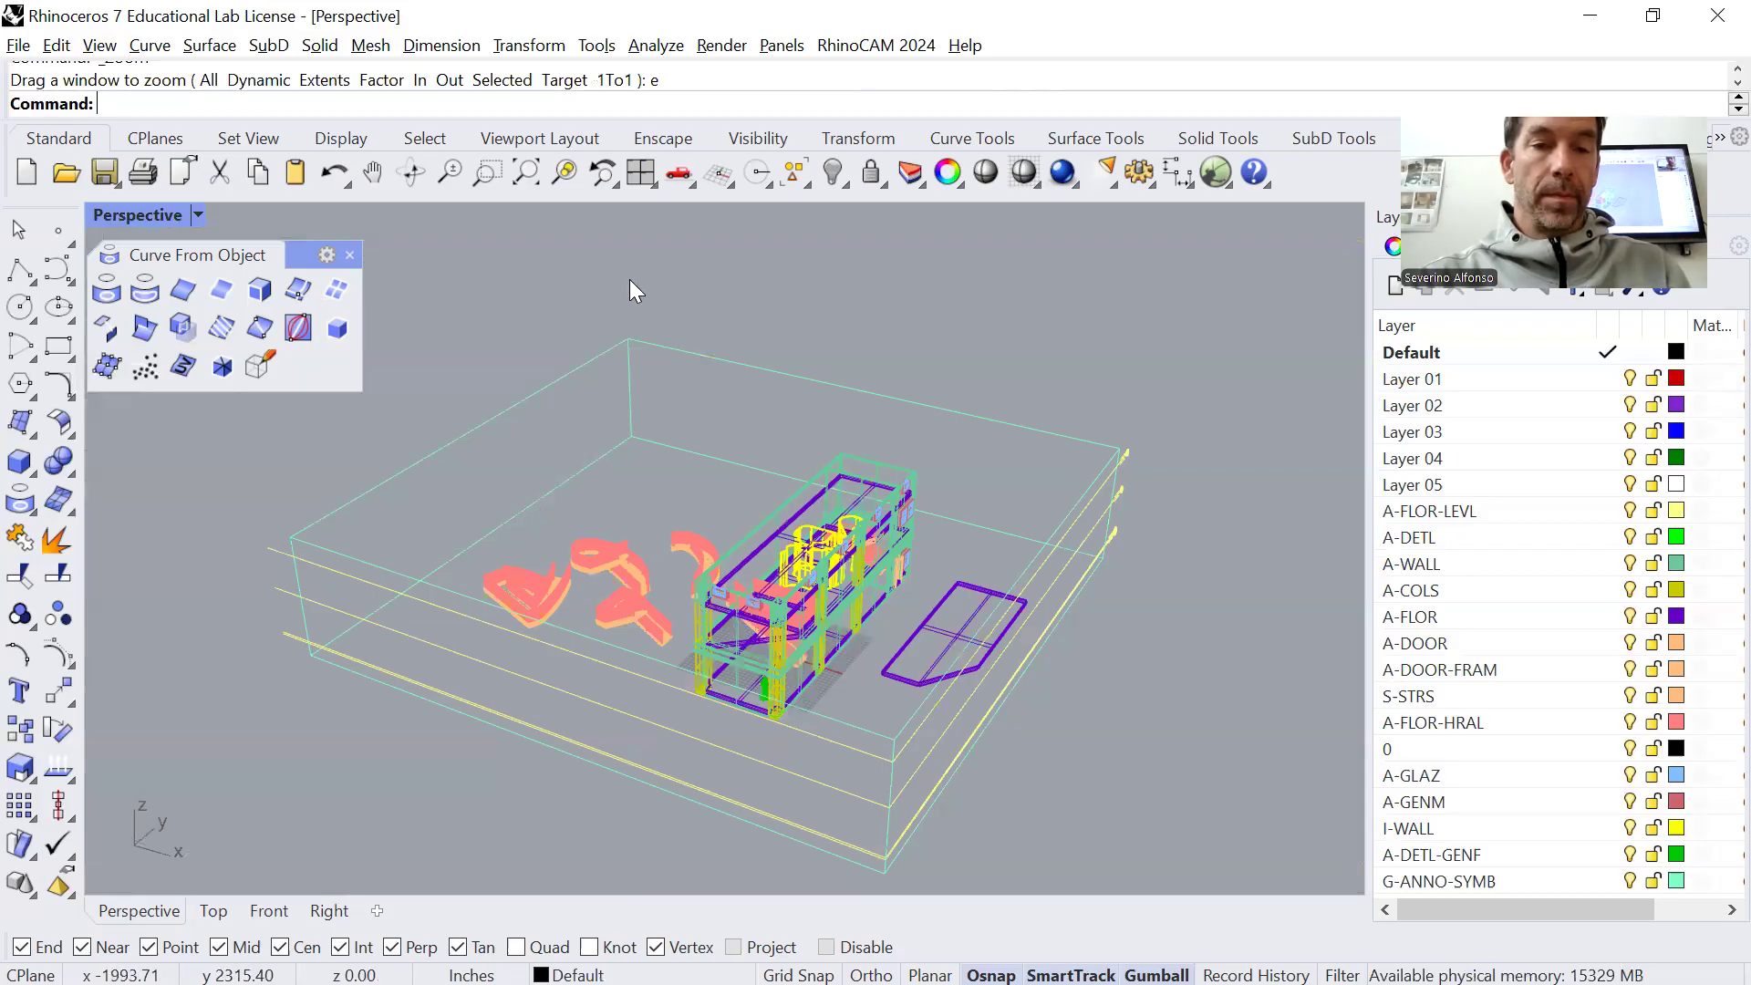
Delete the back and side outlines of the surrounding box, their level lines and the loose purple floor beside the building
left_click(575, 469)
key("Delete")
left_click_drag(1208, 395, 1071, 535)
left_click_drag(1029, 664, 1029, 666)
key("Delete")
left_click_drag(1065, 476, 959, 652)
key("Delete")
left_click_drag(932, 855, 880, 721)
key("Delete")
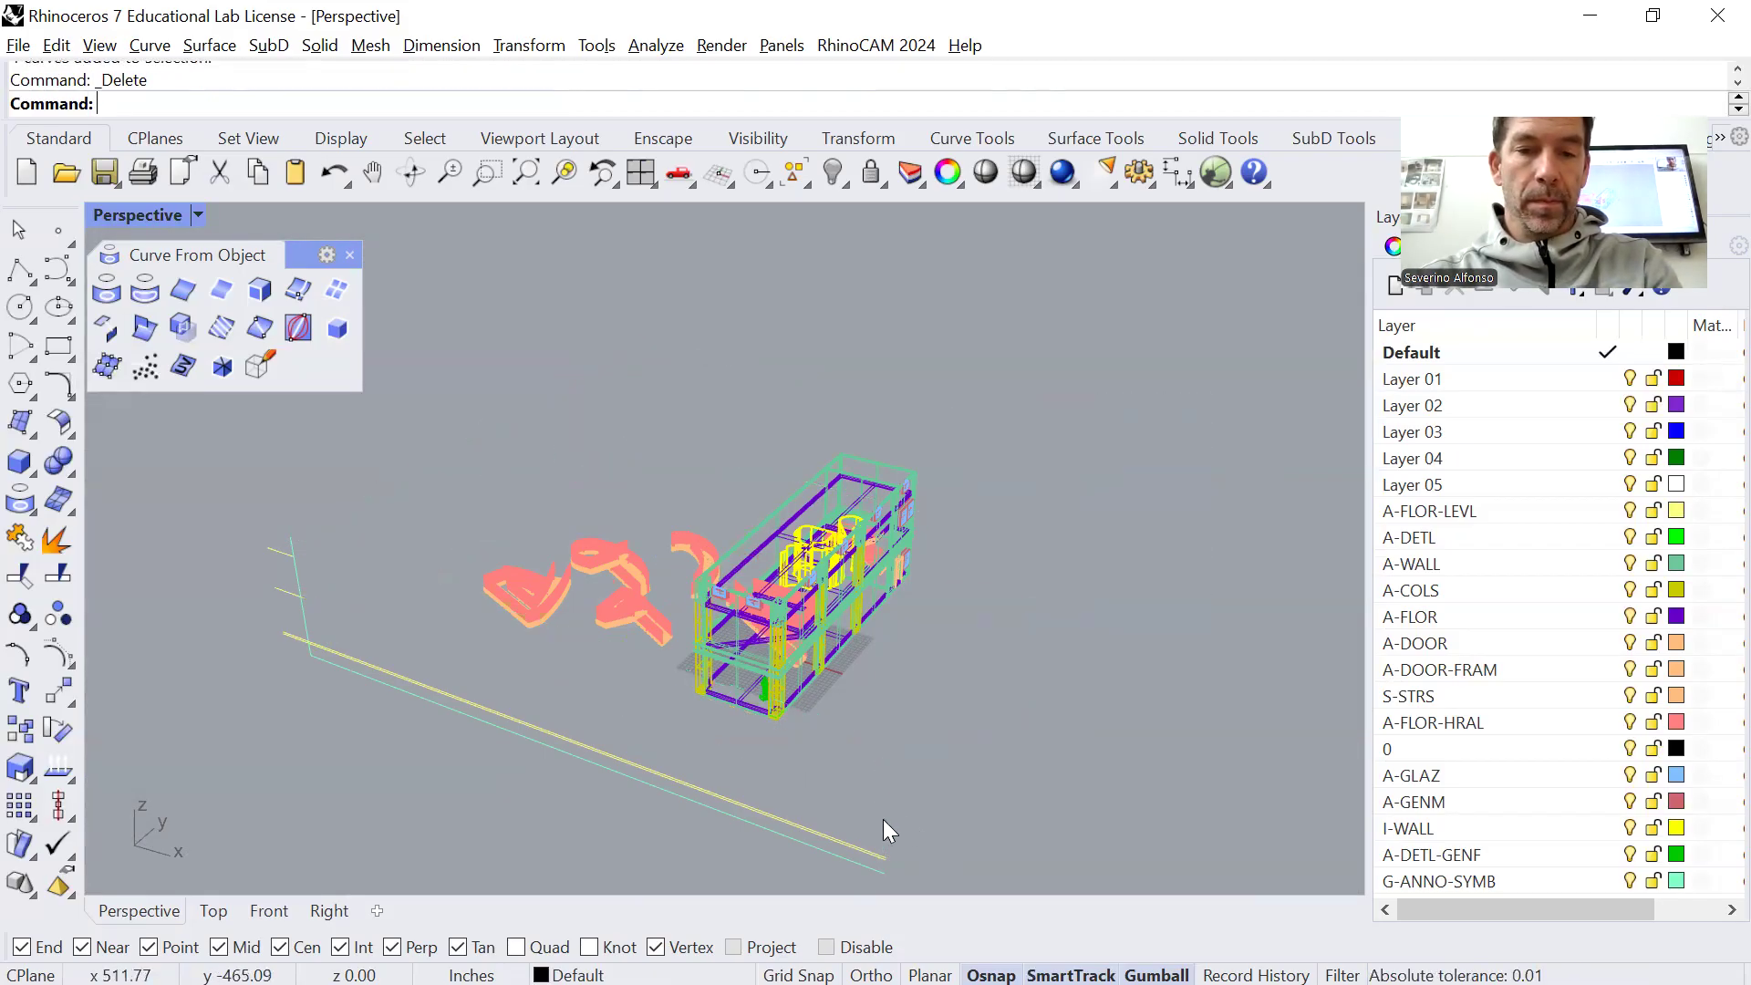
Delete the remaining boundary and level lines and the loose pink pieces beside the building, leaving only the building model
left_click_drag(852, 868, 852, 868)
key("Delete")
left_click_drag(640, 469, 459, 689)
key("Delete")
left_click_drag(371, 517, 274, 597)
key("Delete")
right_click_drag(707, 520, 748, 488)
left_click_drag(748, 487, 625, 629)
key("Delete")
scroll(793, 689, "up", 2)
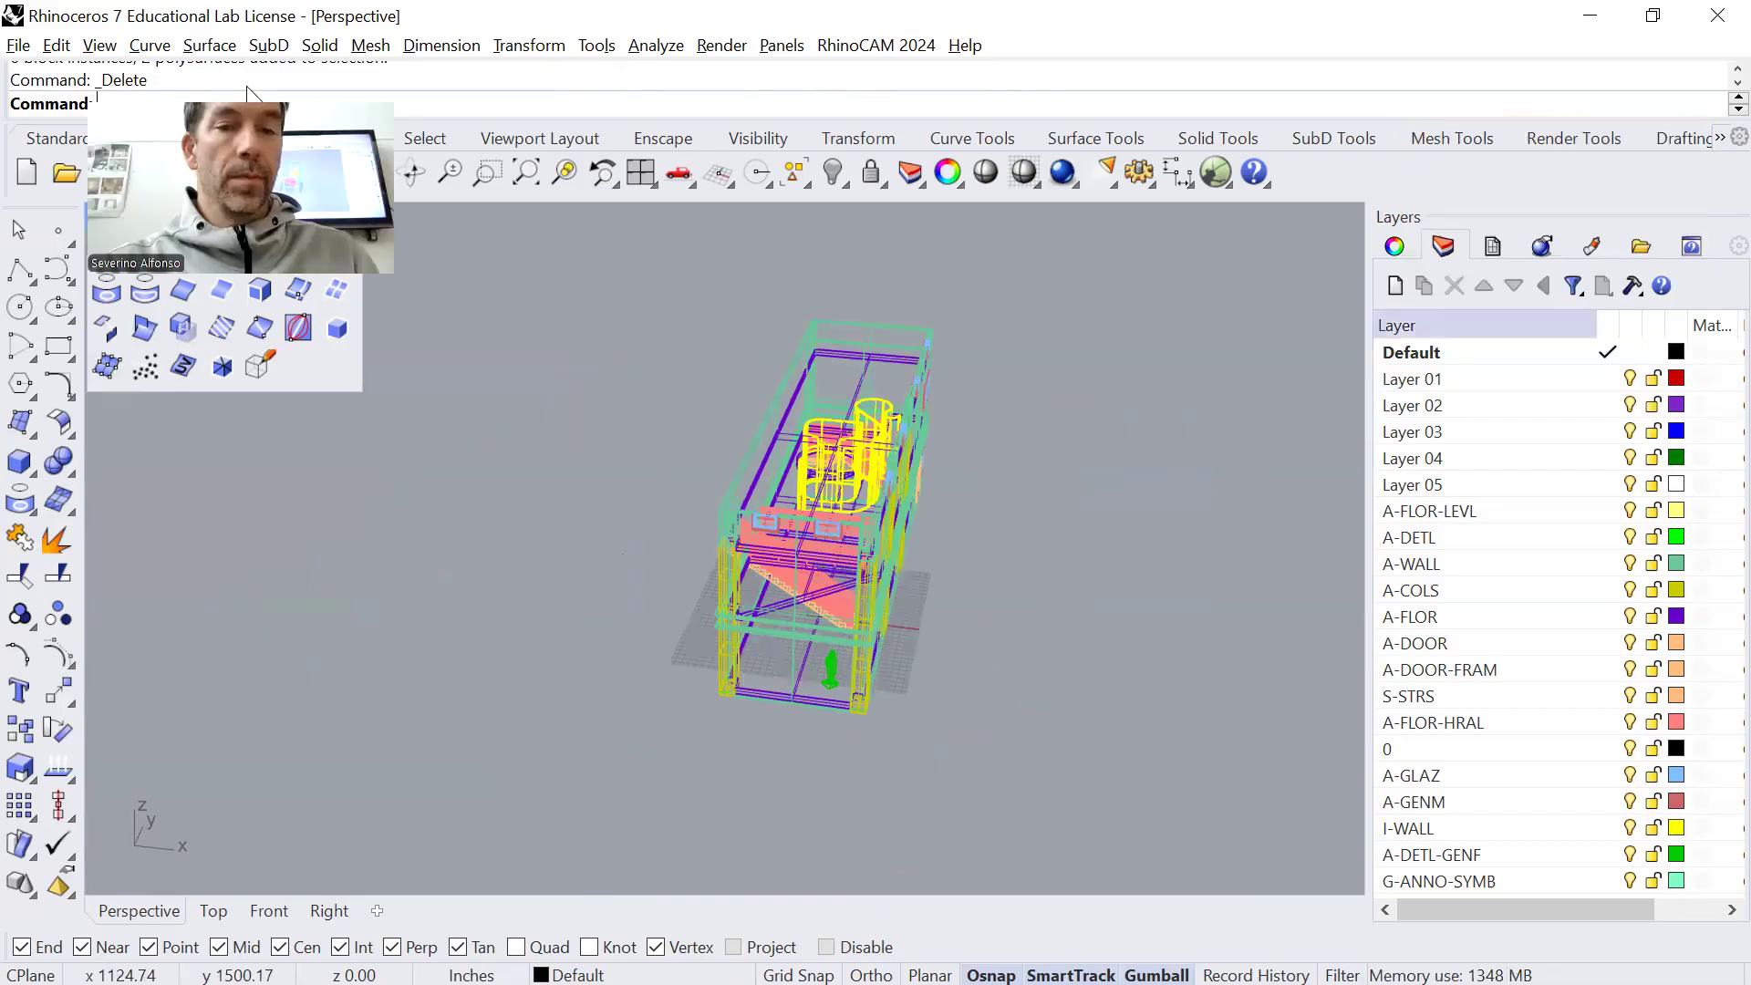
Display the building model in Shaded mode and view it from one of its long sides
key("ctrl+alt+s")
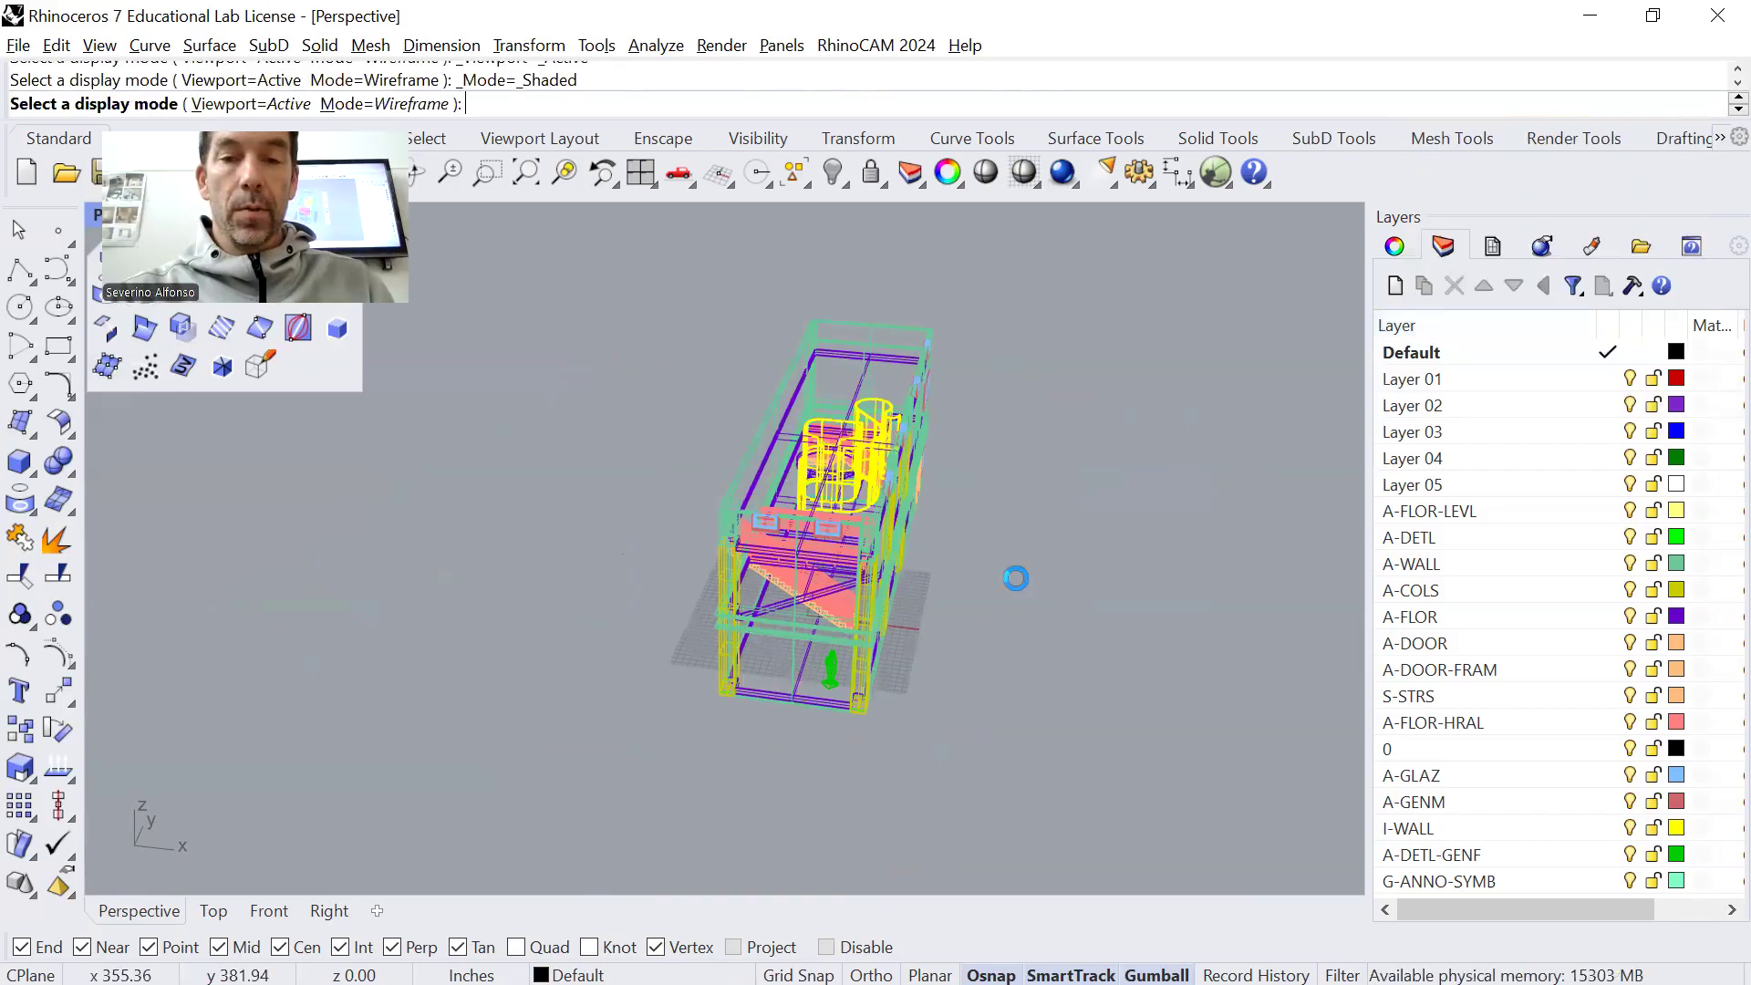
right_click_drag(1014, 585, 926, 548)
scroll(810, 566, "up", 2)
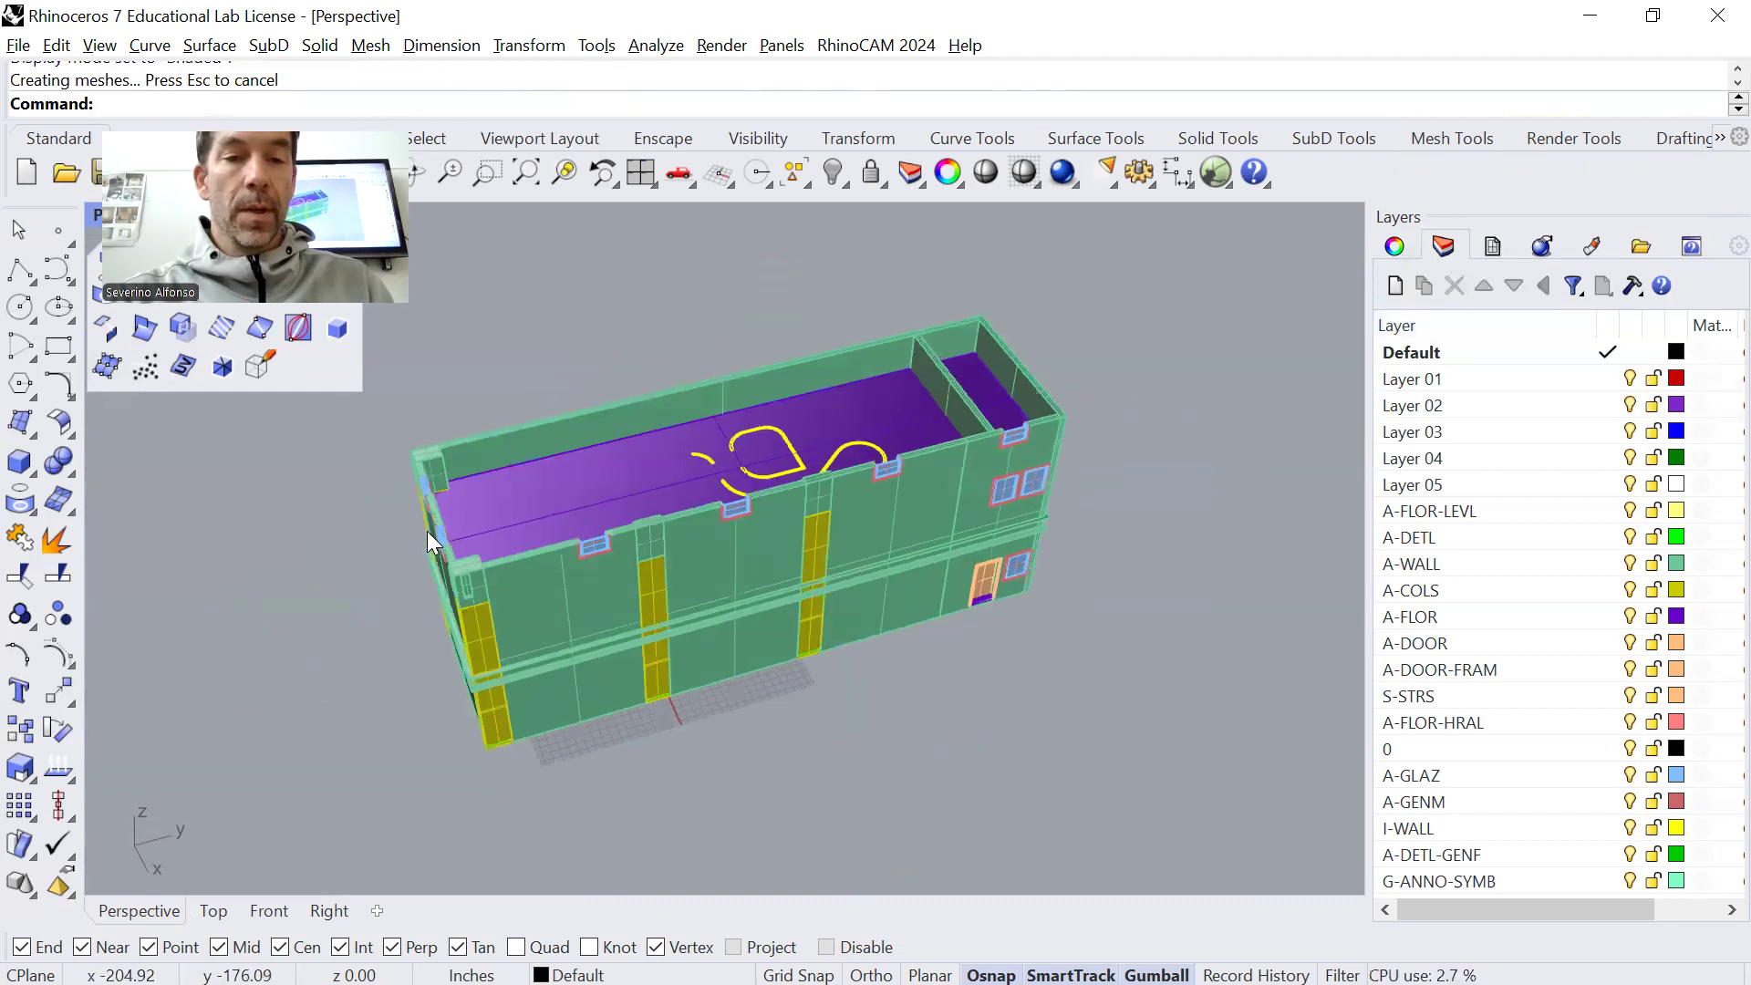
scroll(438, 584, "up", 5)
scroll(454, 628, "down", 7)
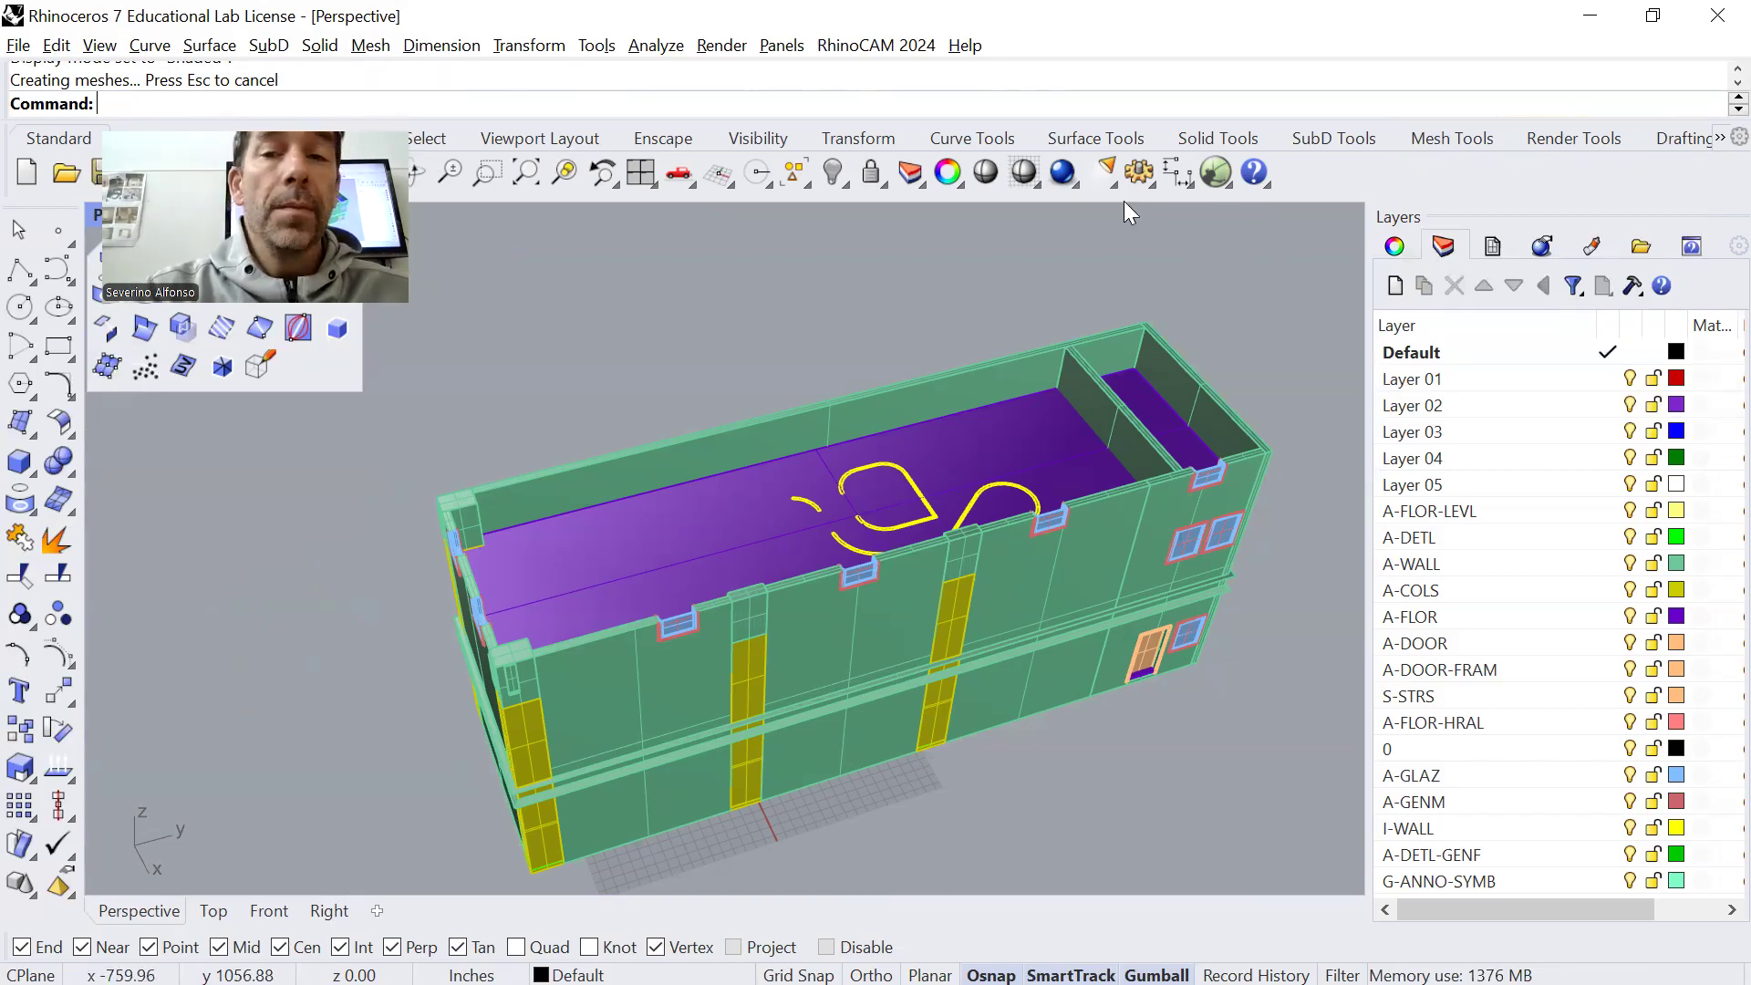
Open the render settings, review the resolution and backdrop options, and cancel the running test render
left_click(1078, 185)
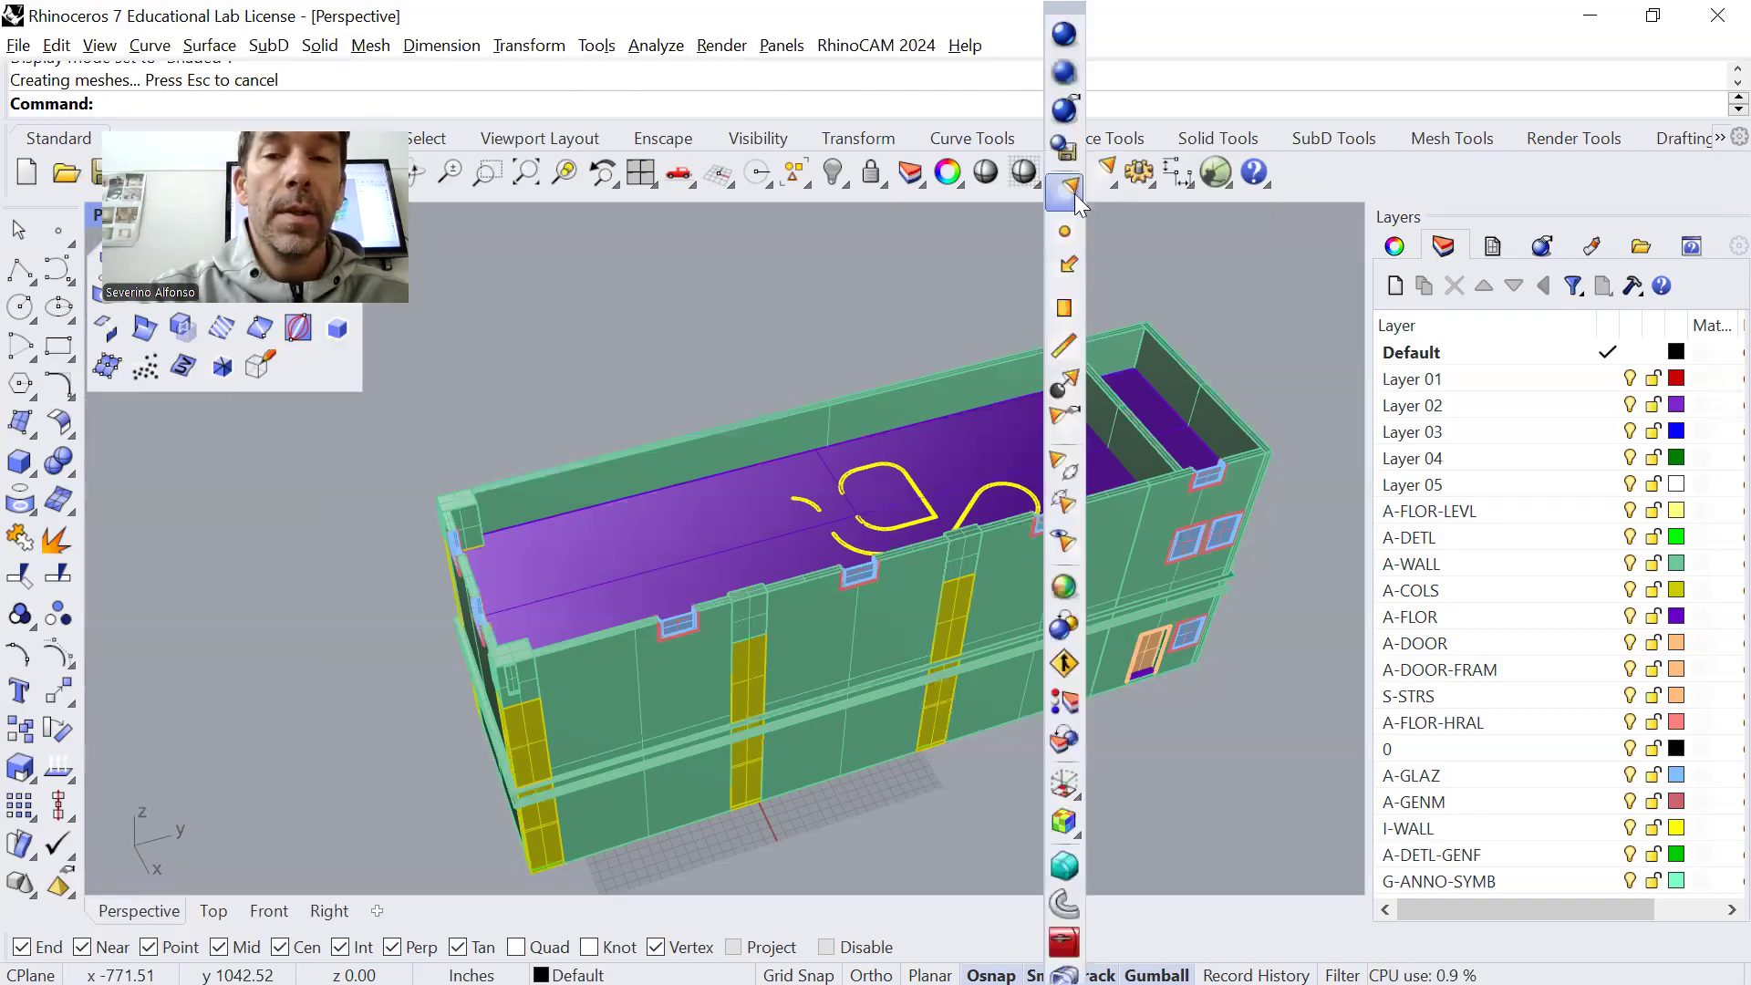
left_click(1153, 249)
right_click(1063, 173)
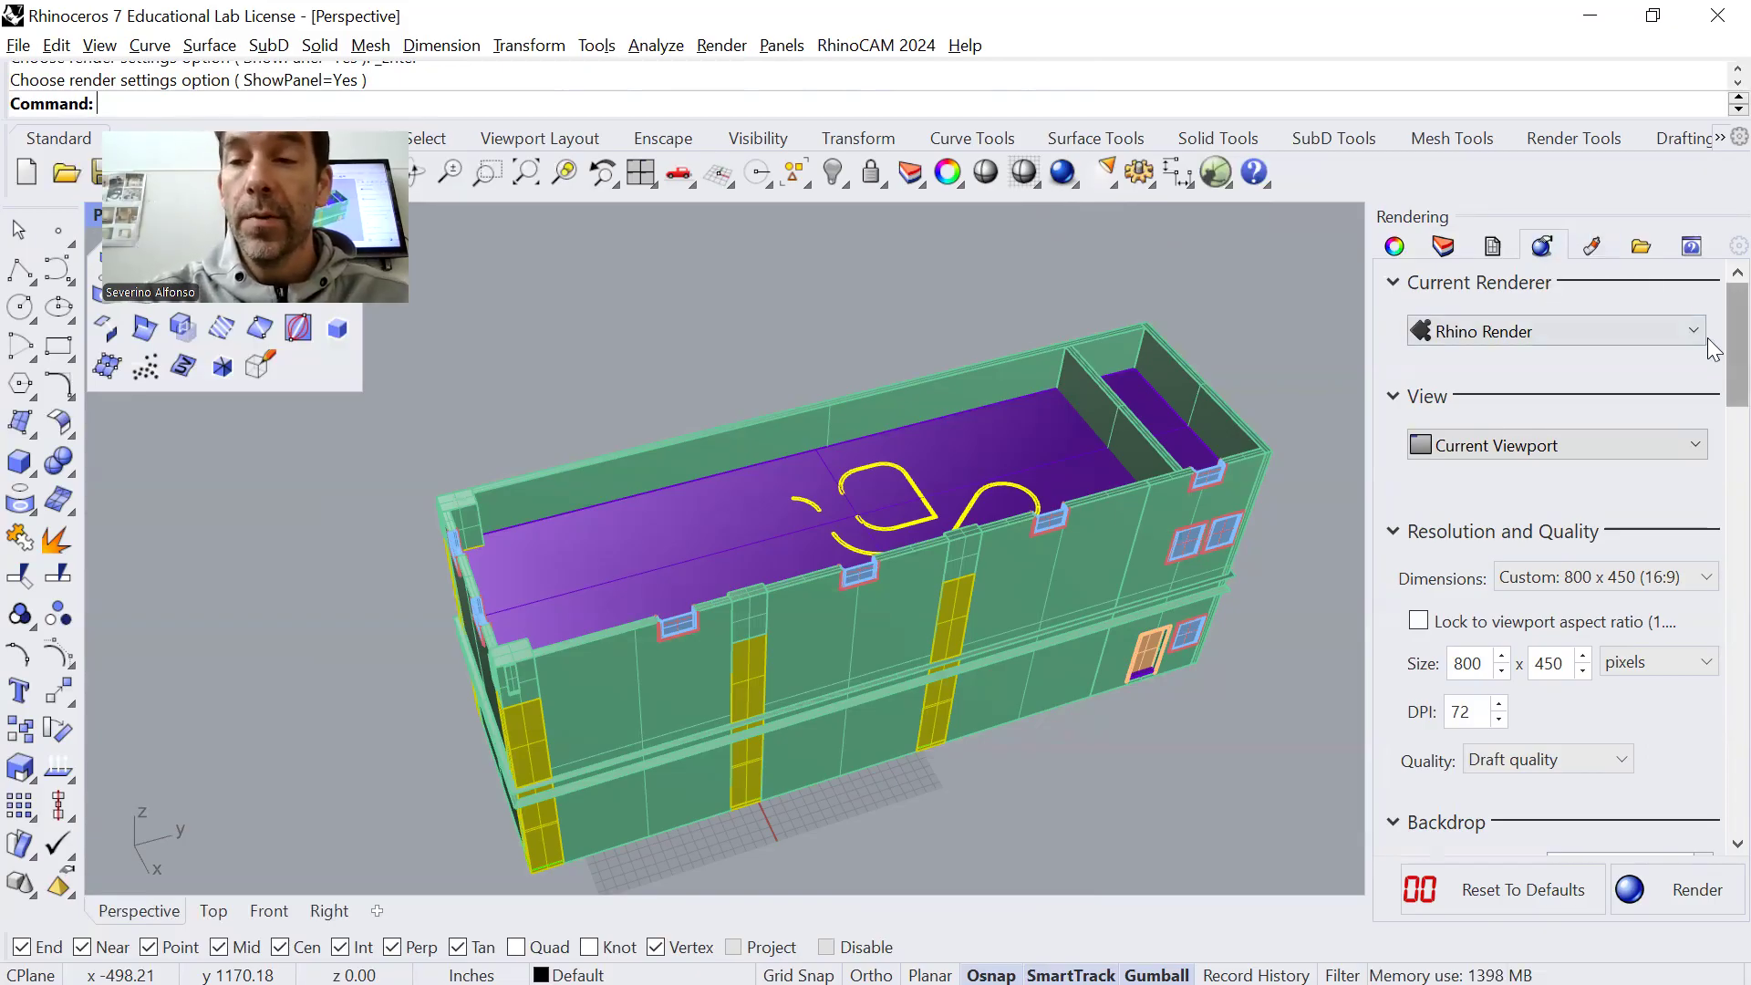
scroll(1713, 360, "down", 3)
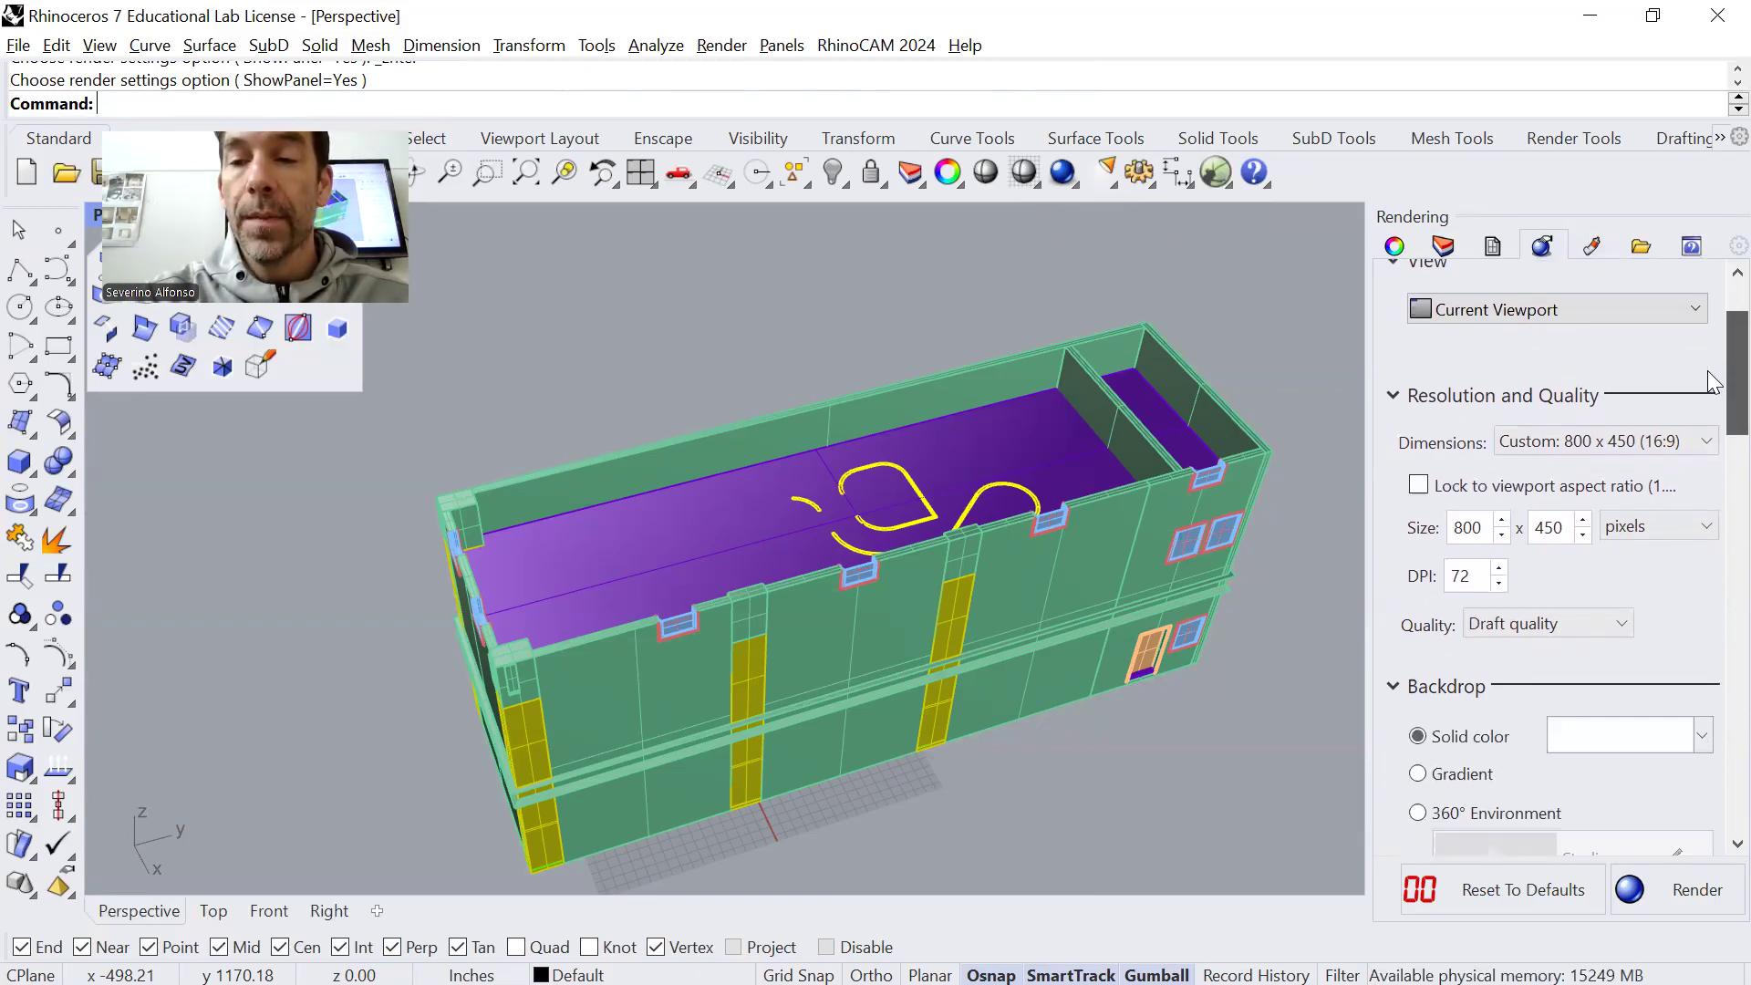
scroll(1712, 381, "down", 1)
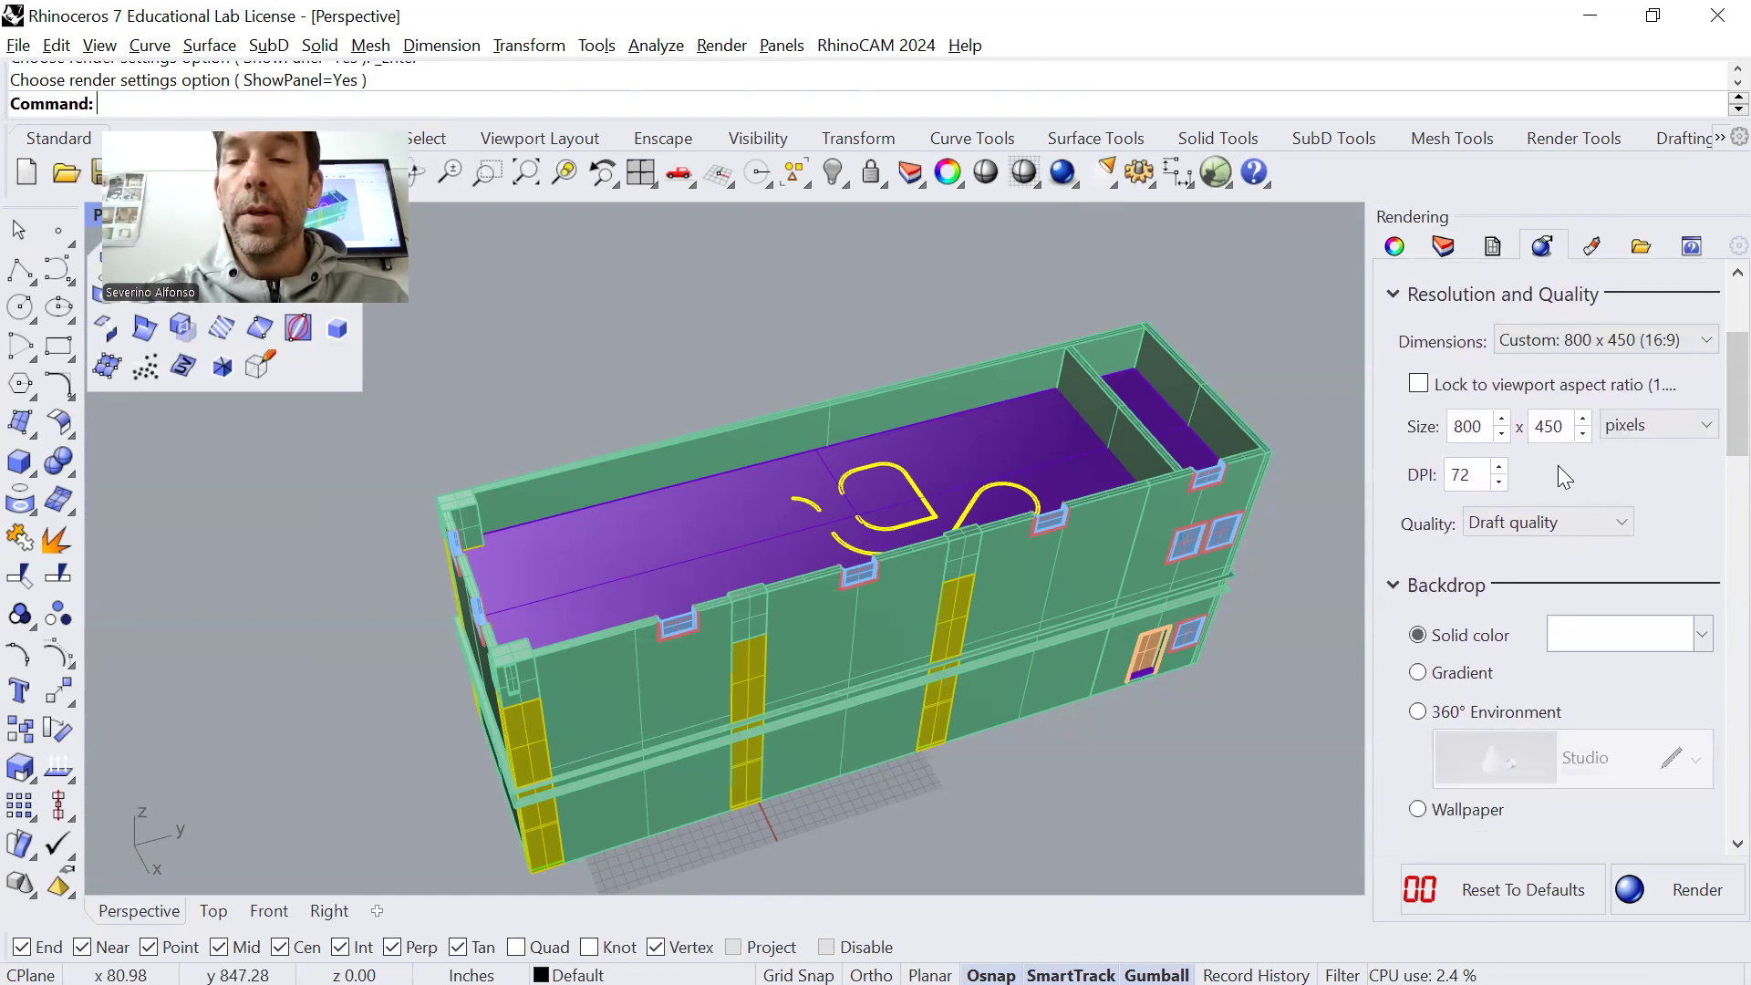
left_click_drag(1729, 394, 1727, 457)
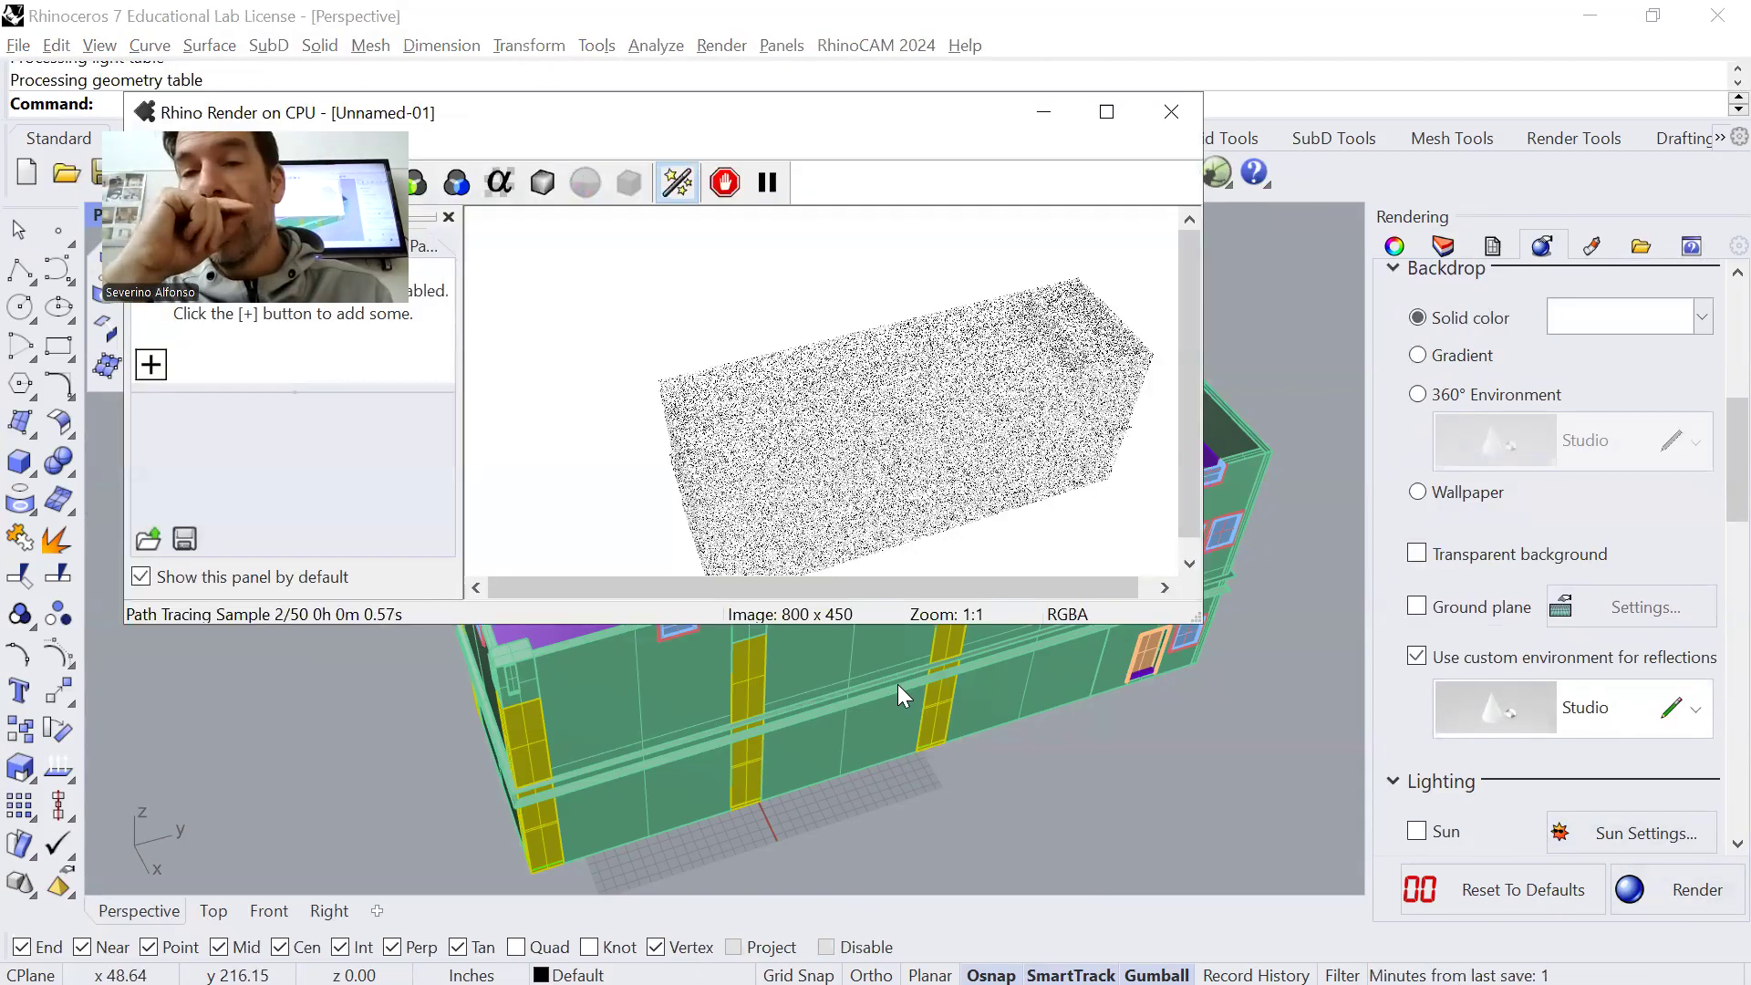
left_click(1171, 112)
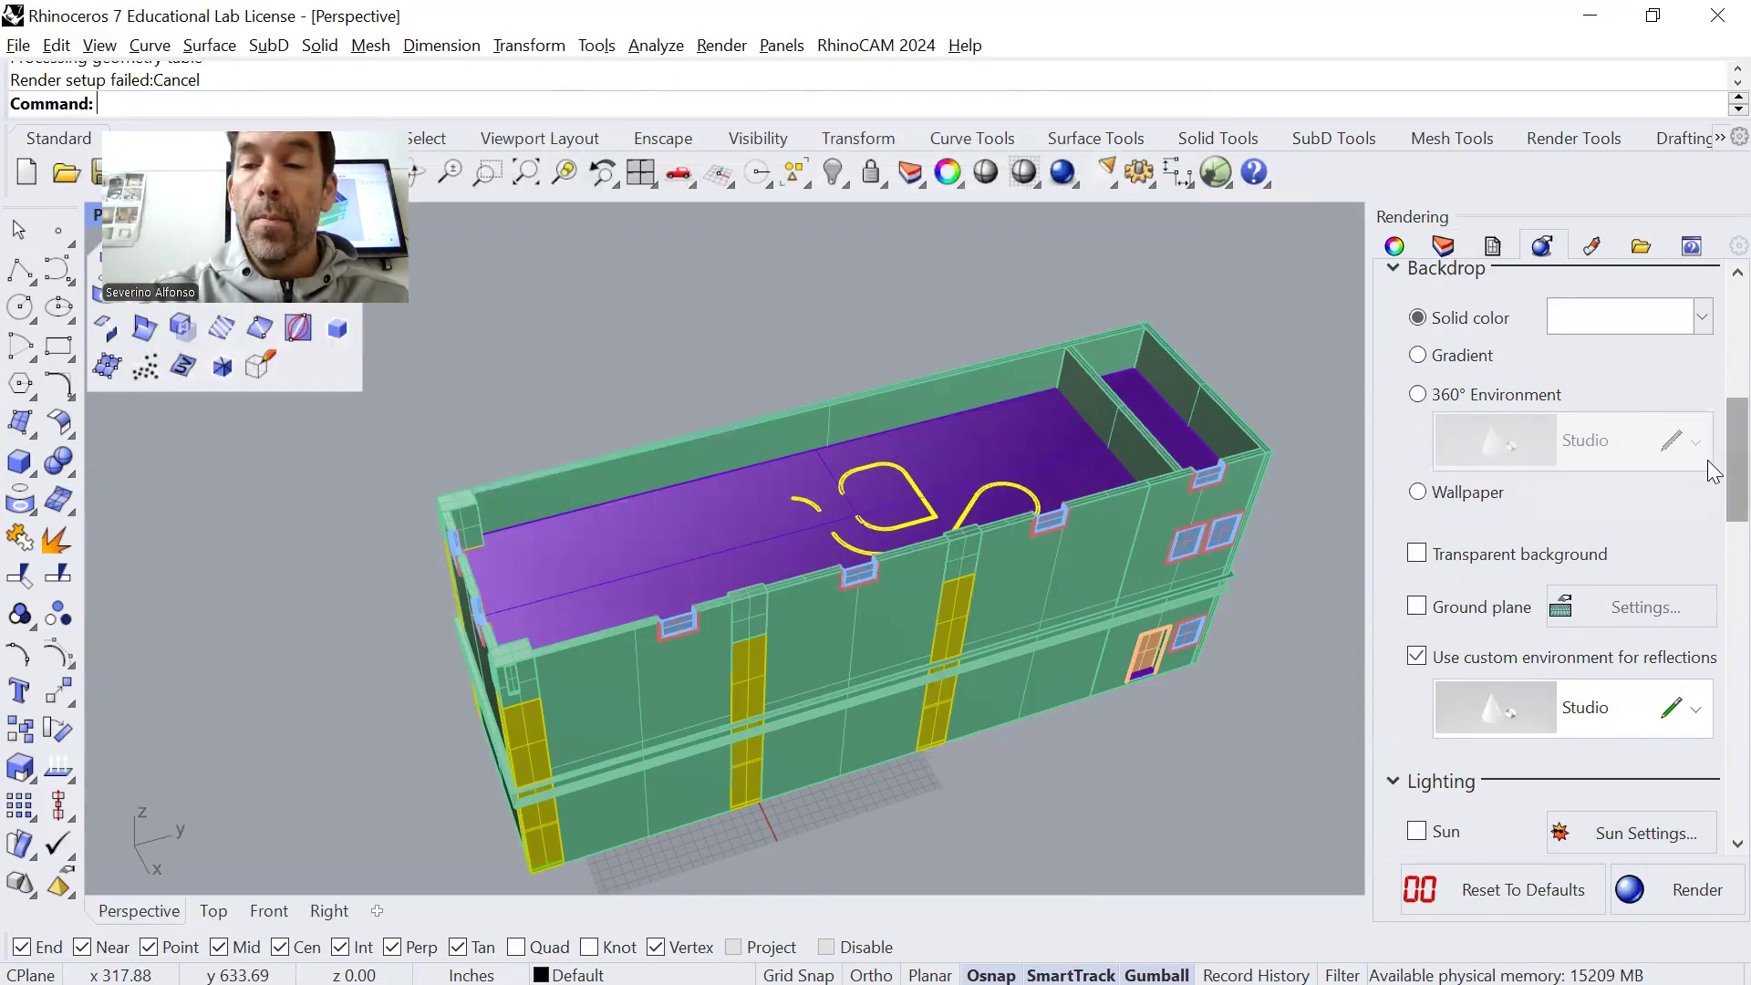
Turn on the sun in the render lighting and open its settings
scroll(1719, 510, "down", 3)
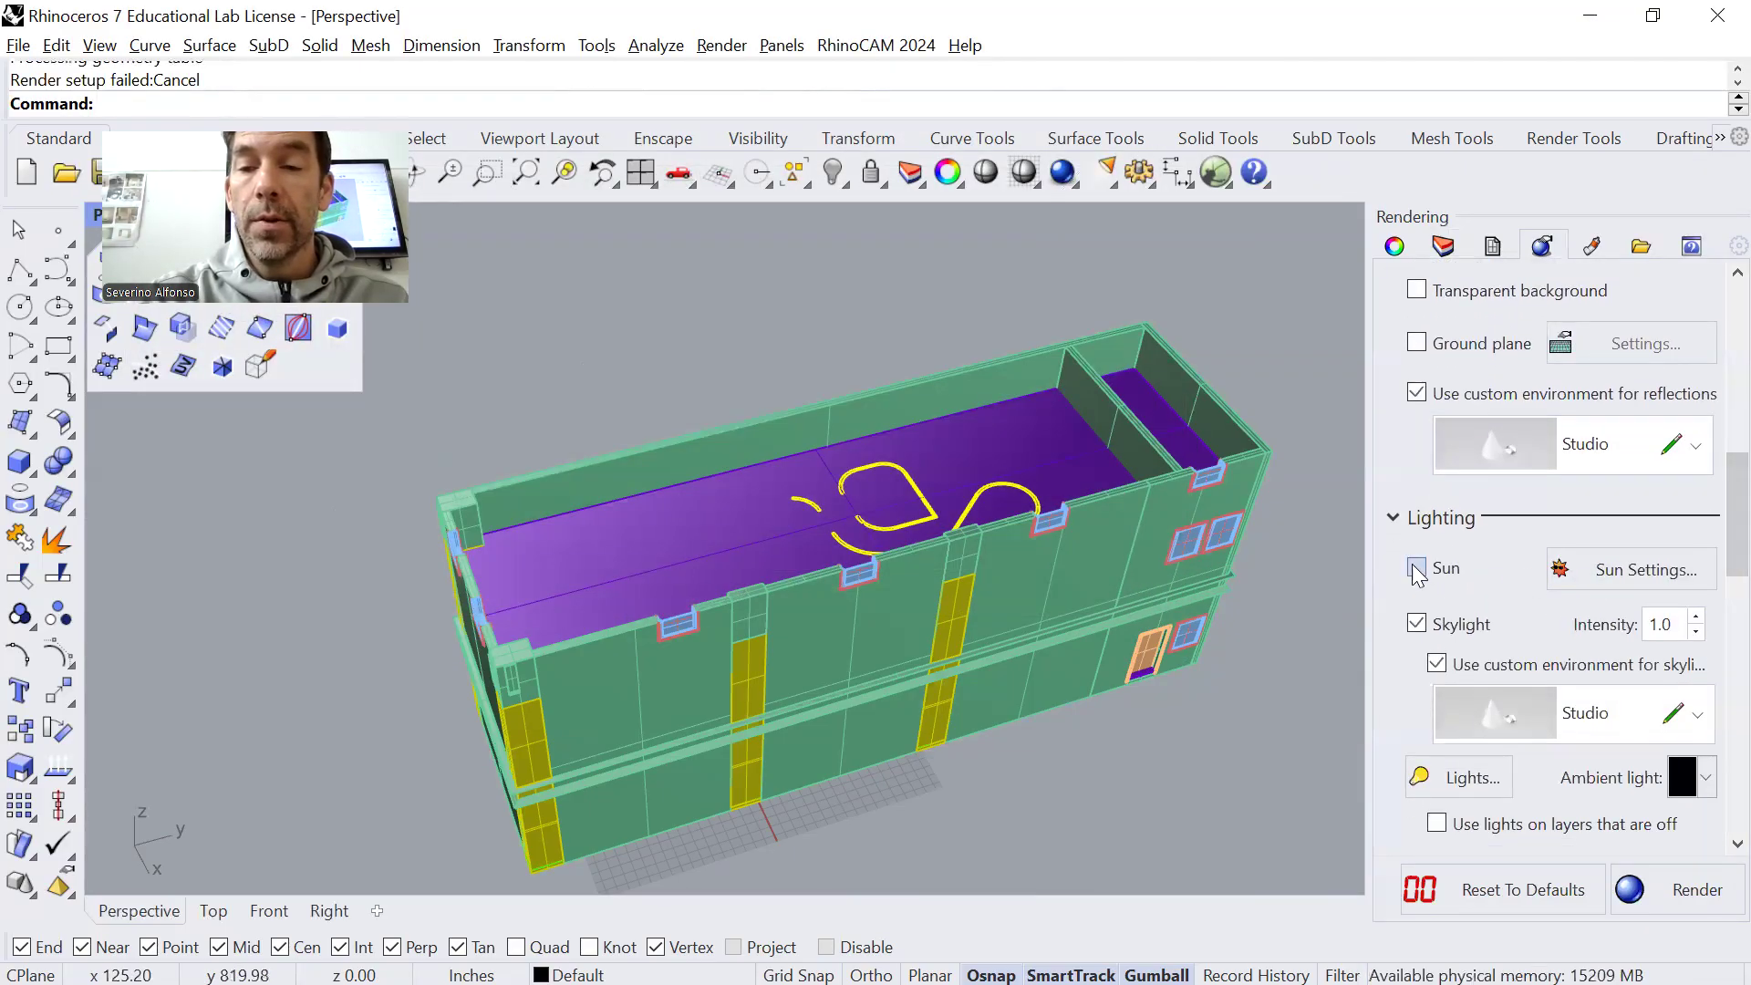
left_click(1415, 568)
left_click(1638, 578)
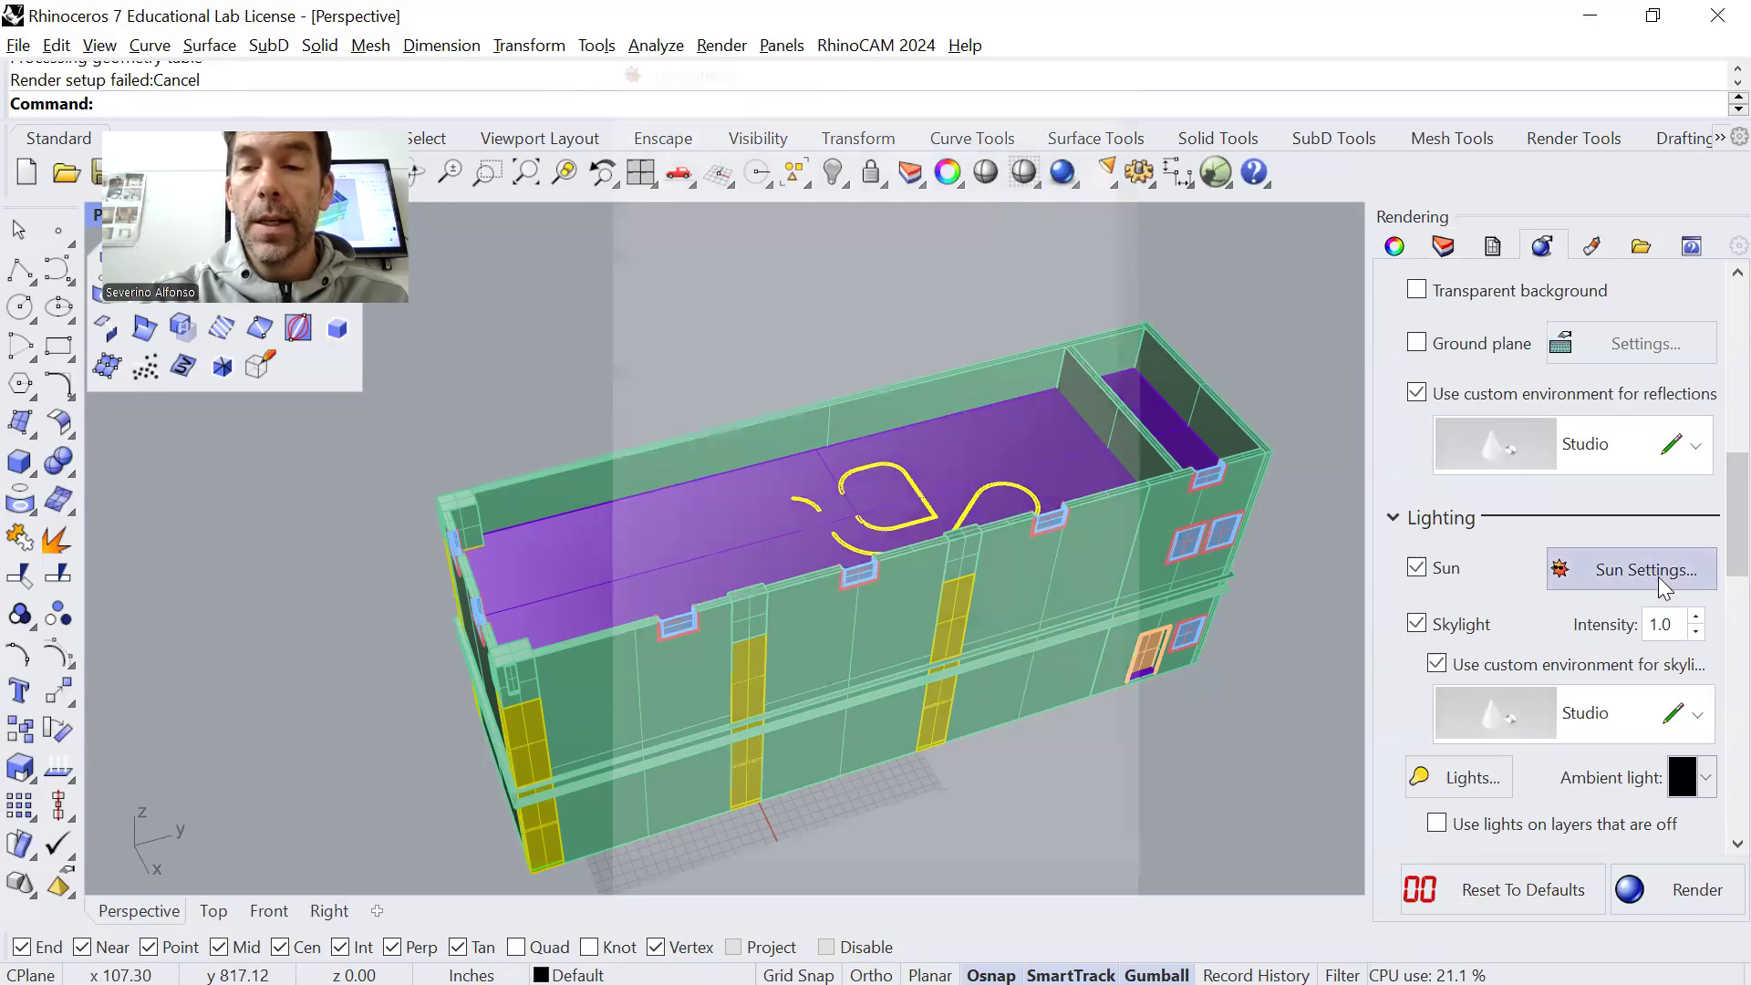
left_click_drag(863, 62, 800, 373)
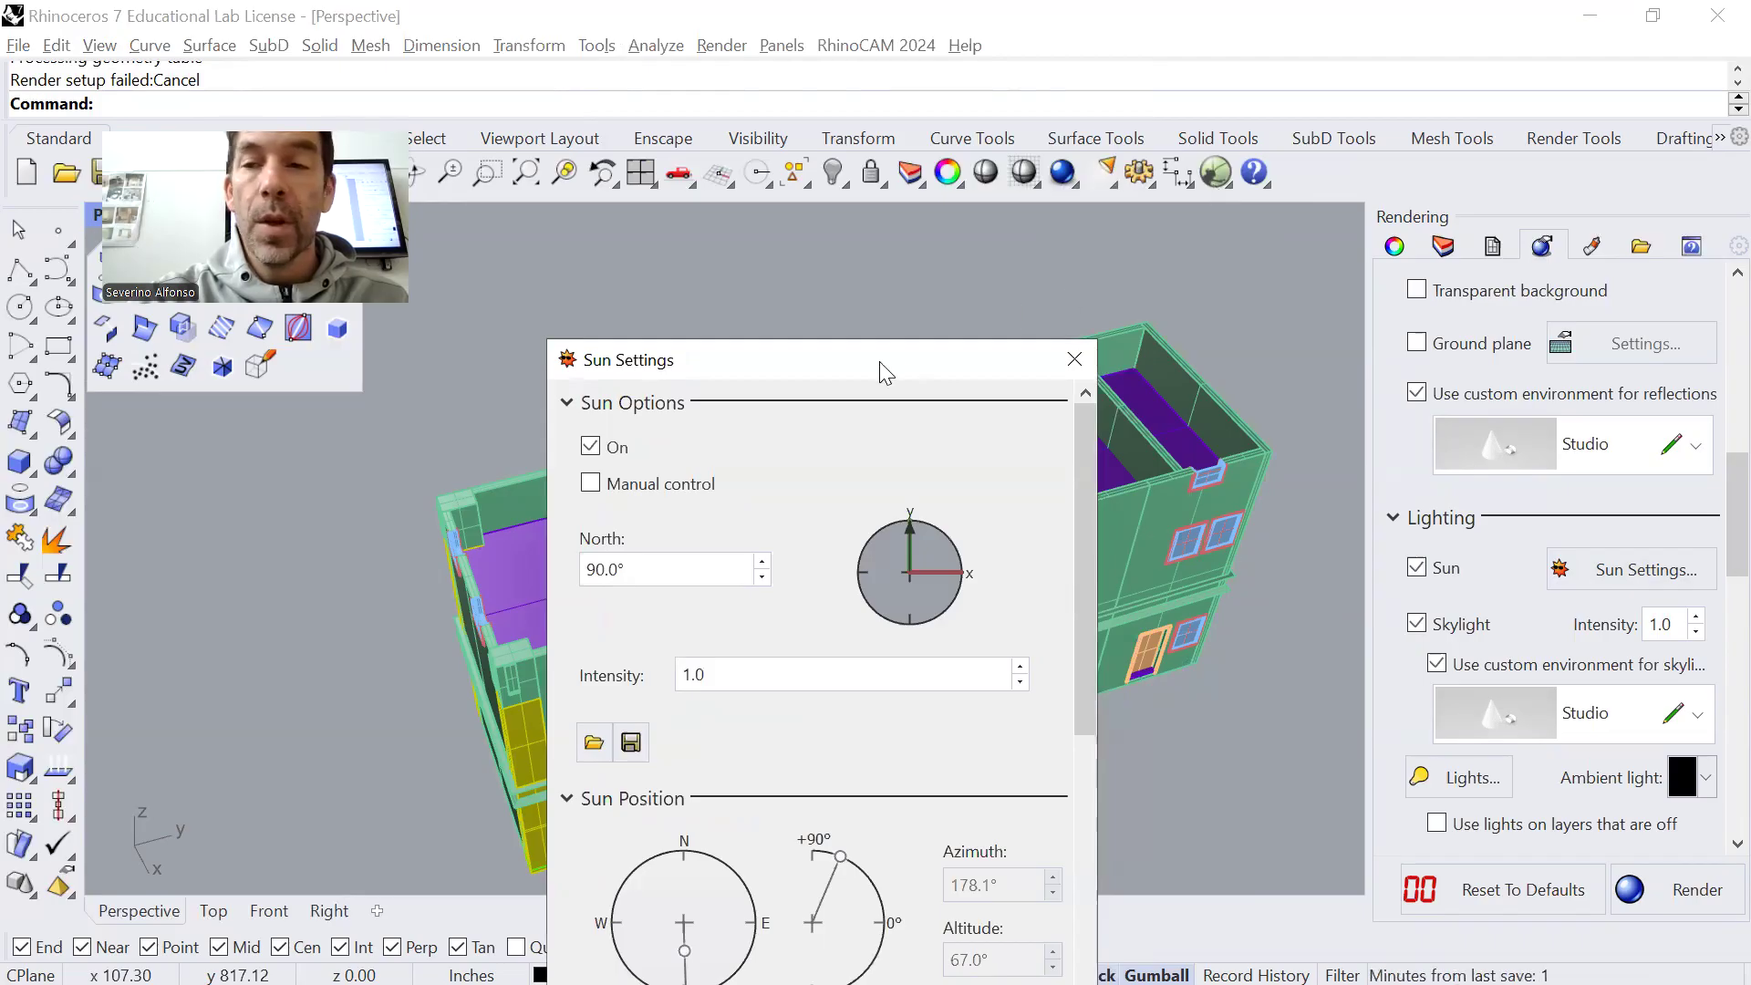
left_click_drag(879, 361, 1068, 78)
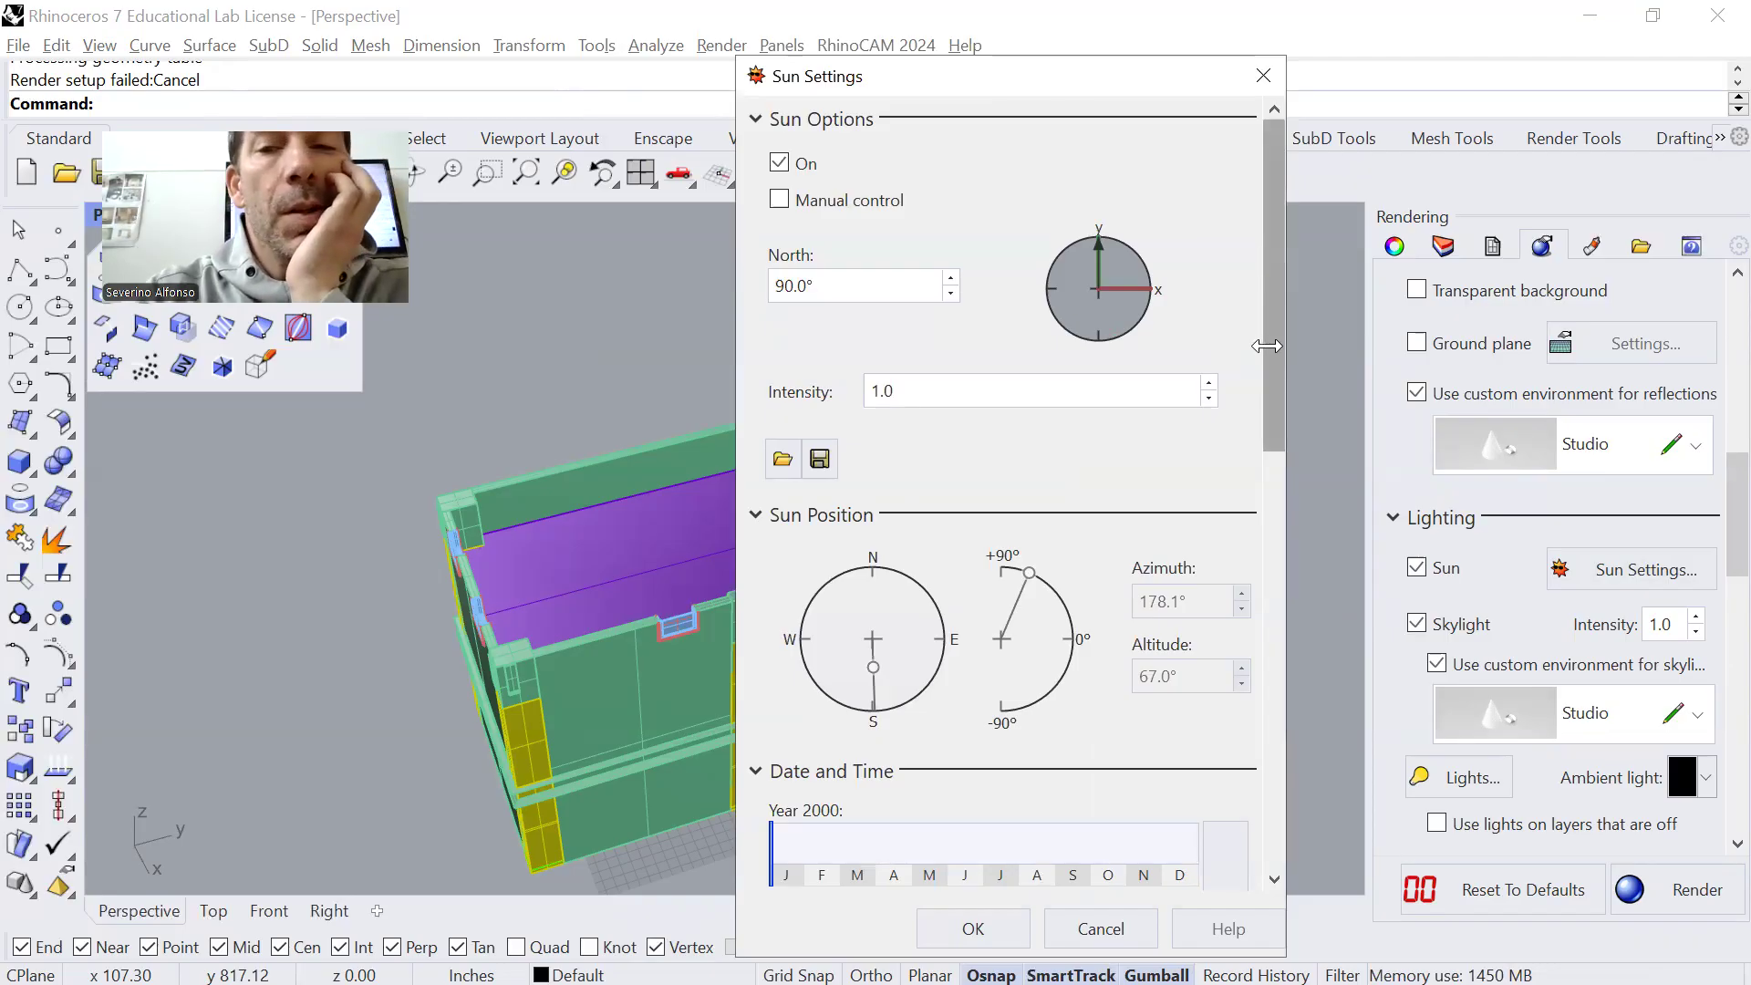
Search the sun locations for "phil", choose Philadelphia, PA, USA, and accept the sun settings
left_click_drag(1281, 342, 1231, 797)
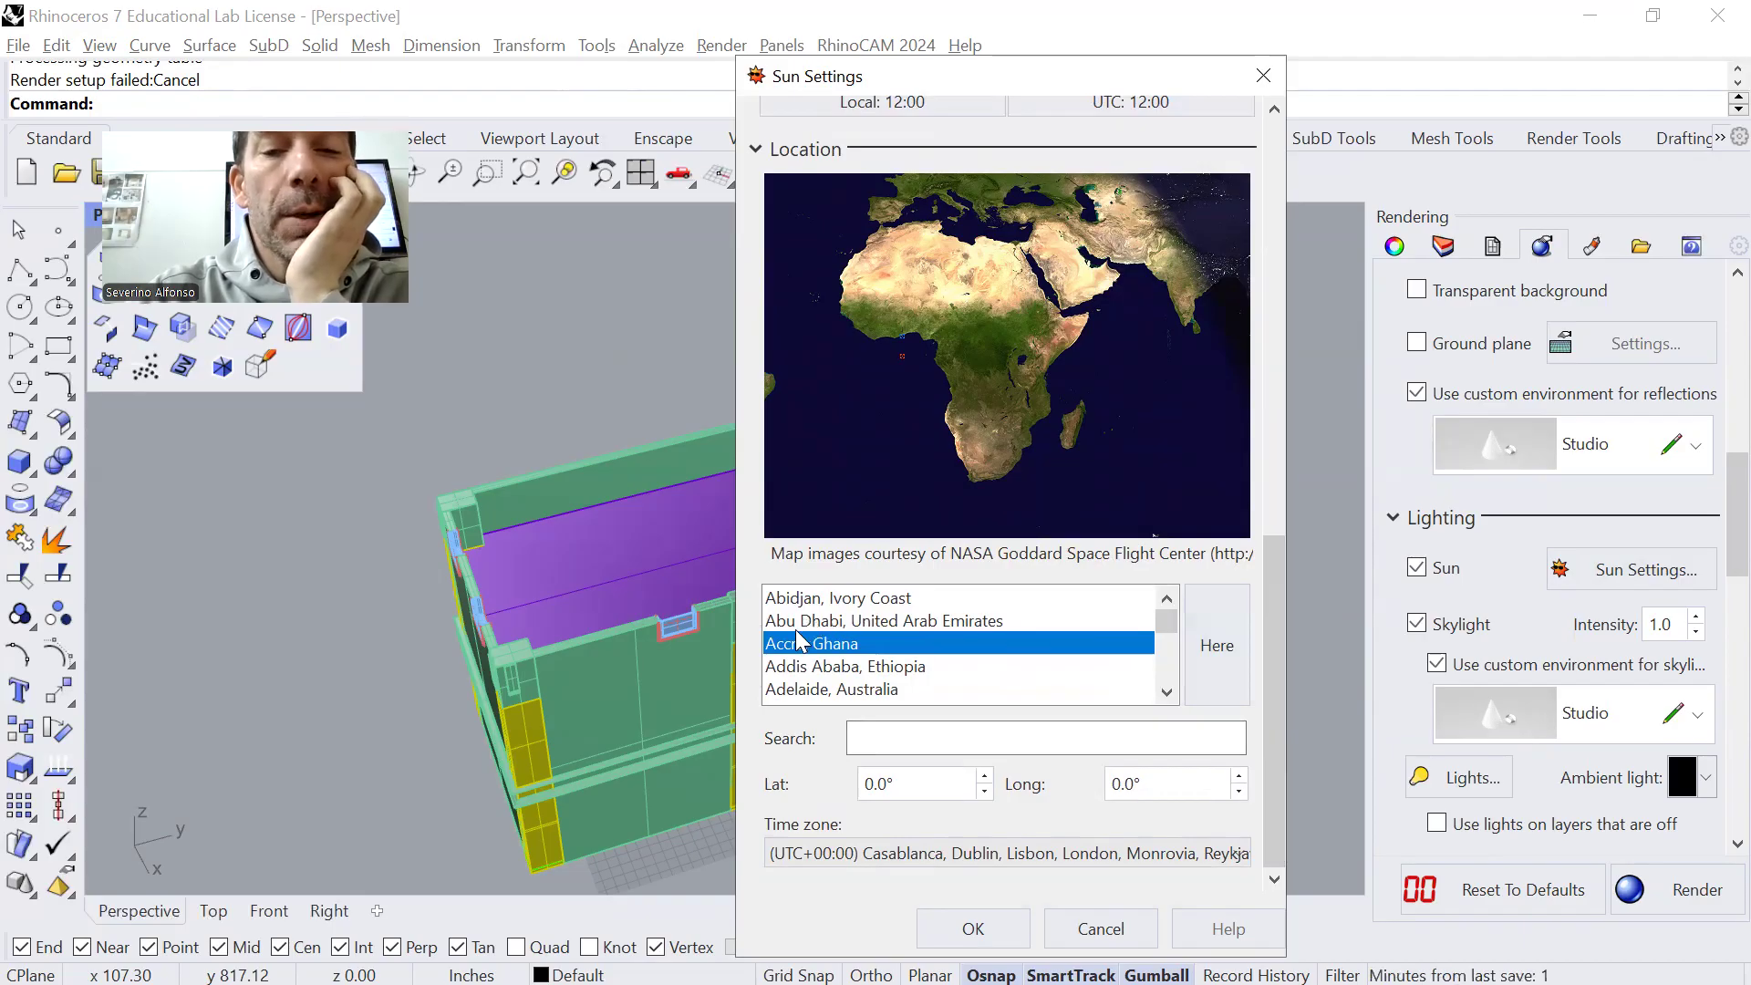
left_click(871, 737)
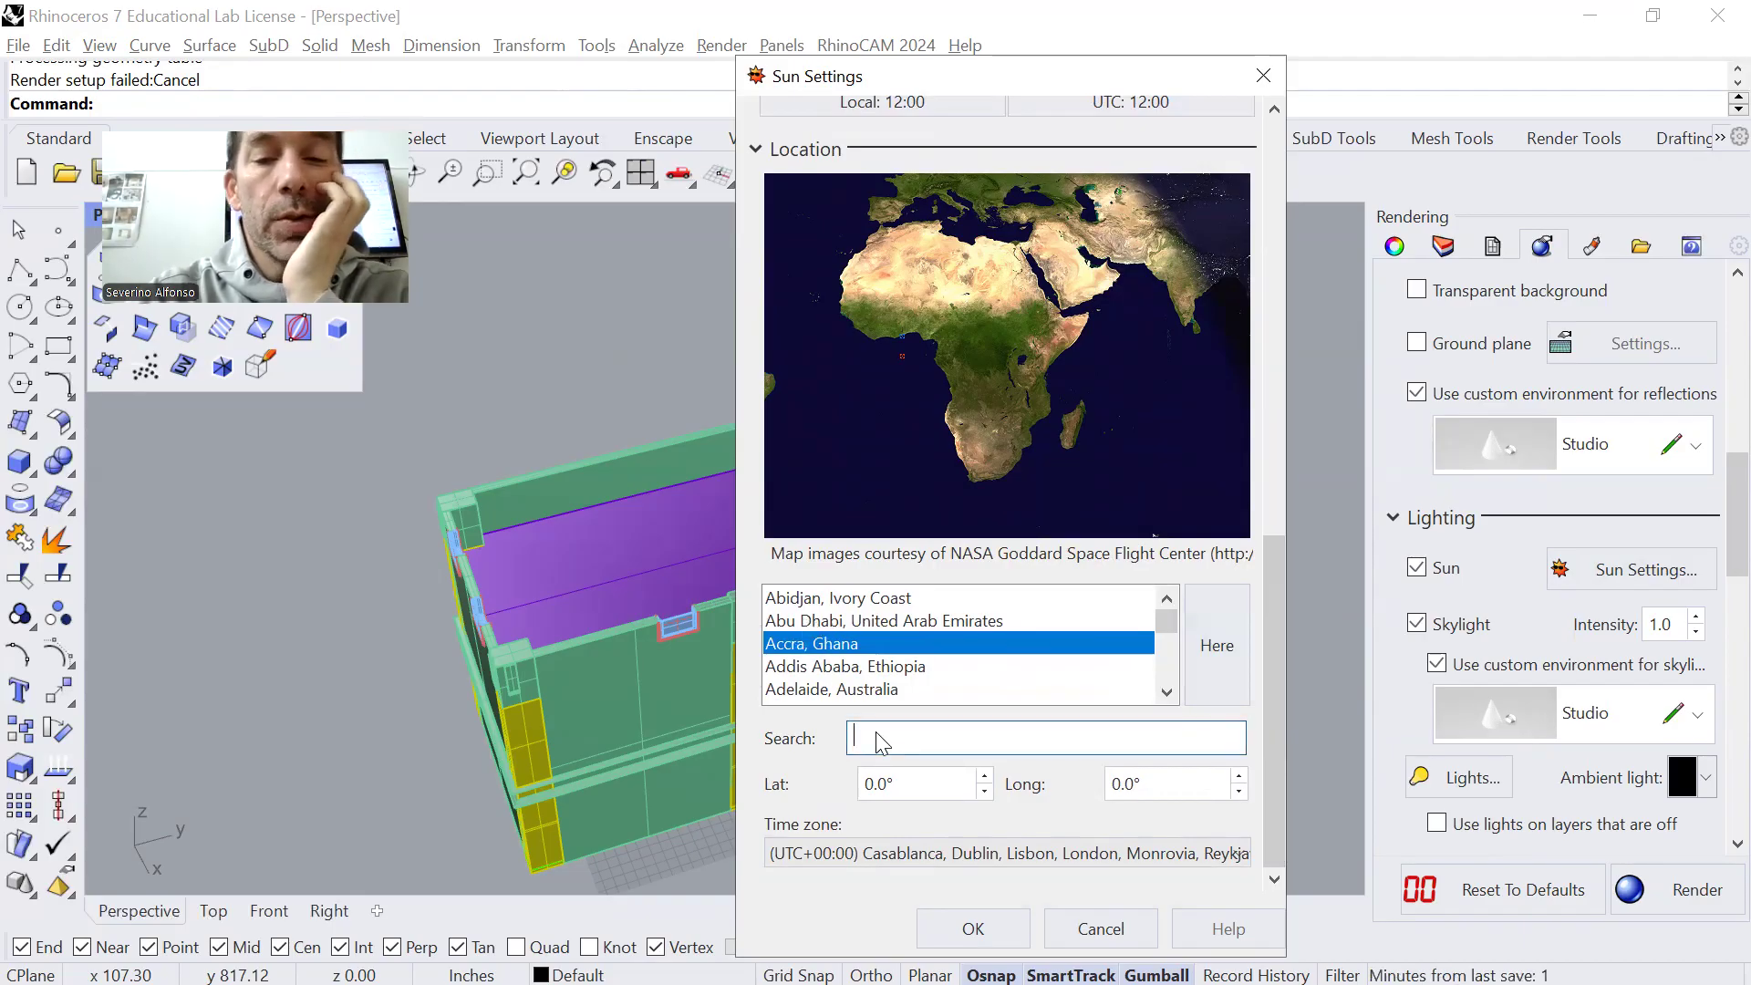
type("phil")
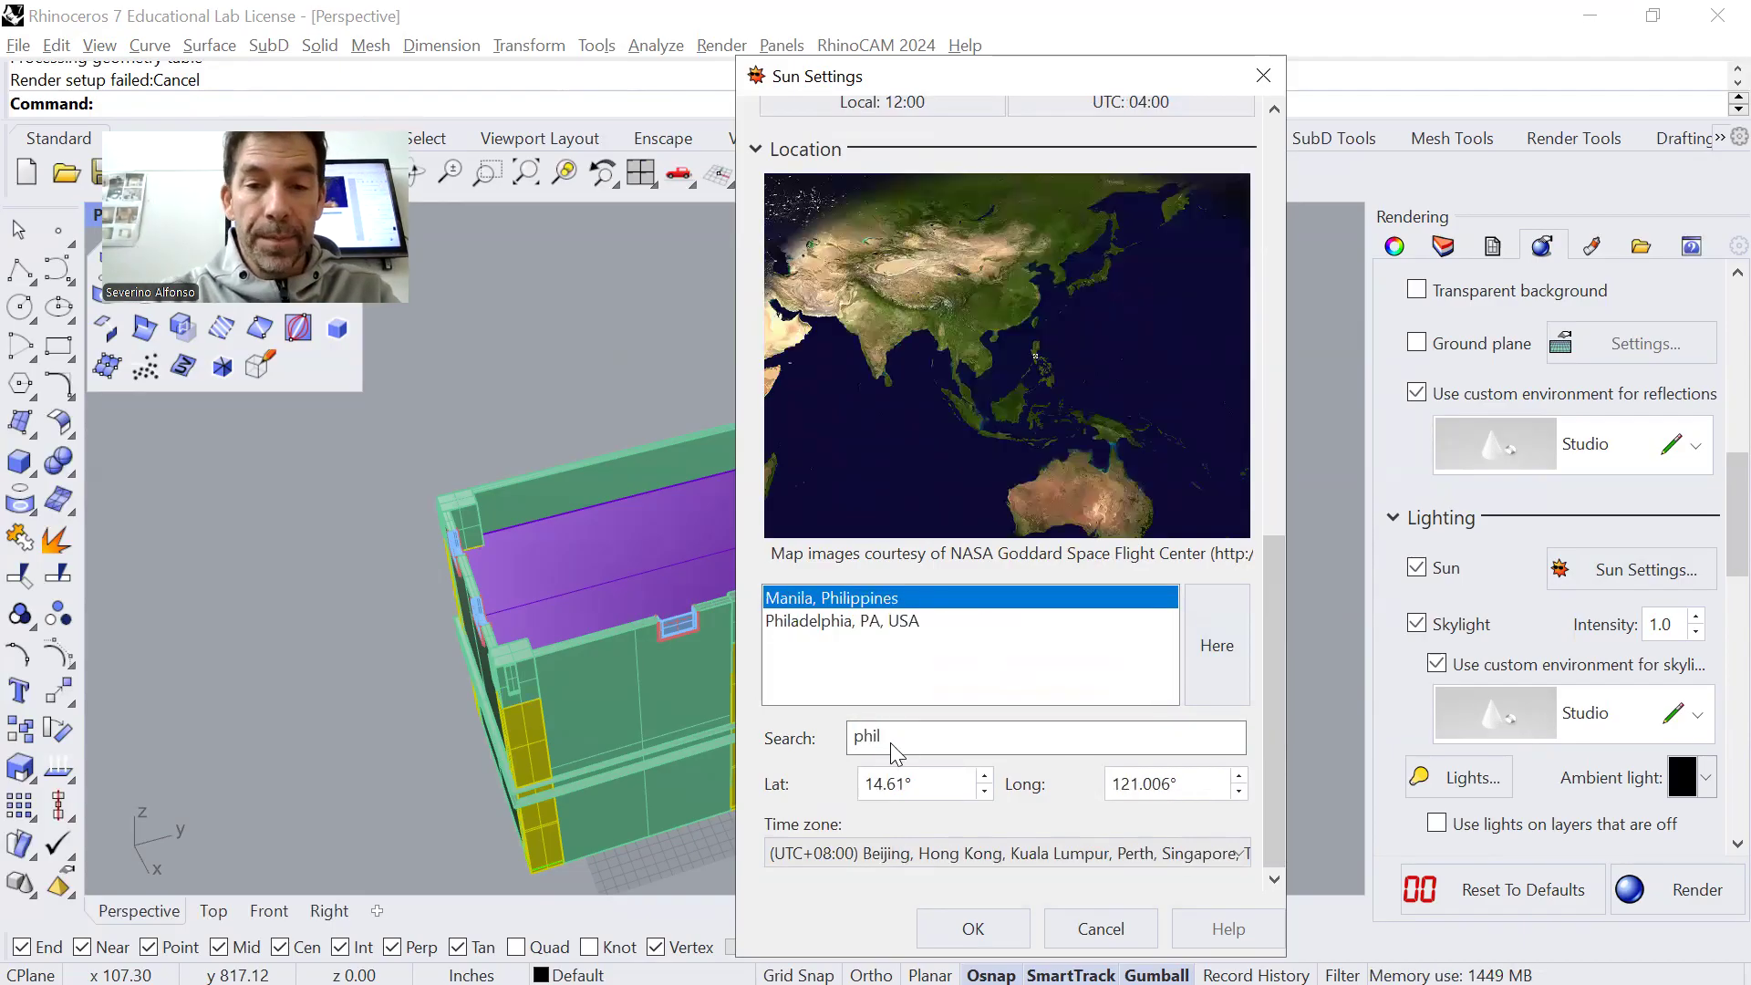
left_click(932, 622)
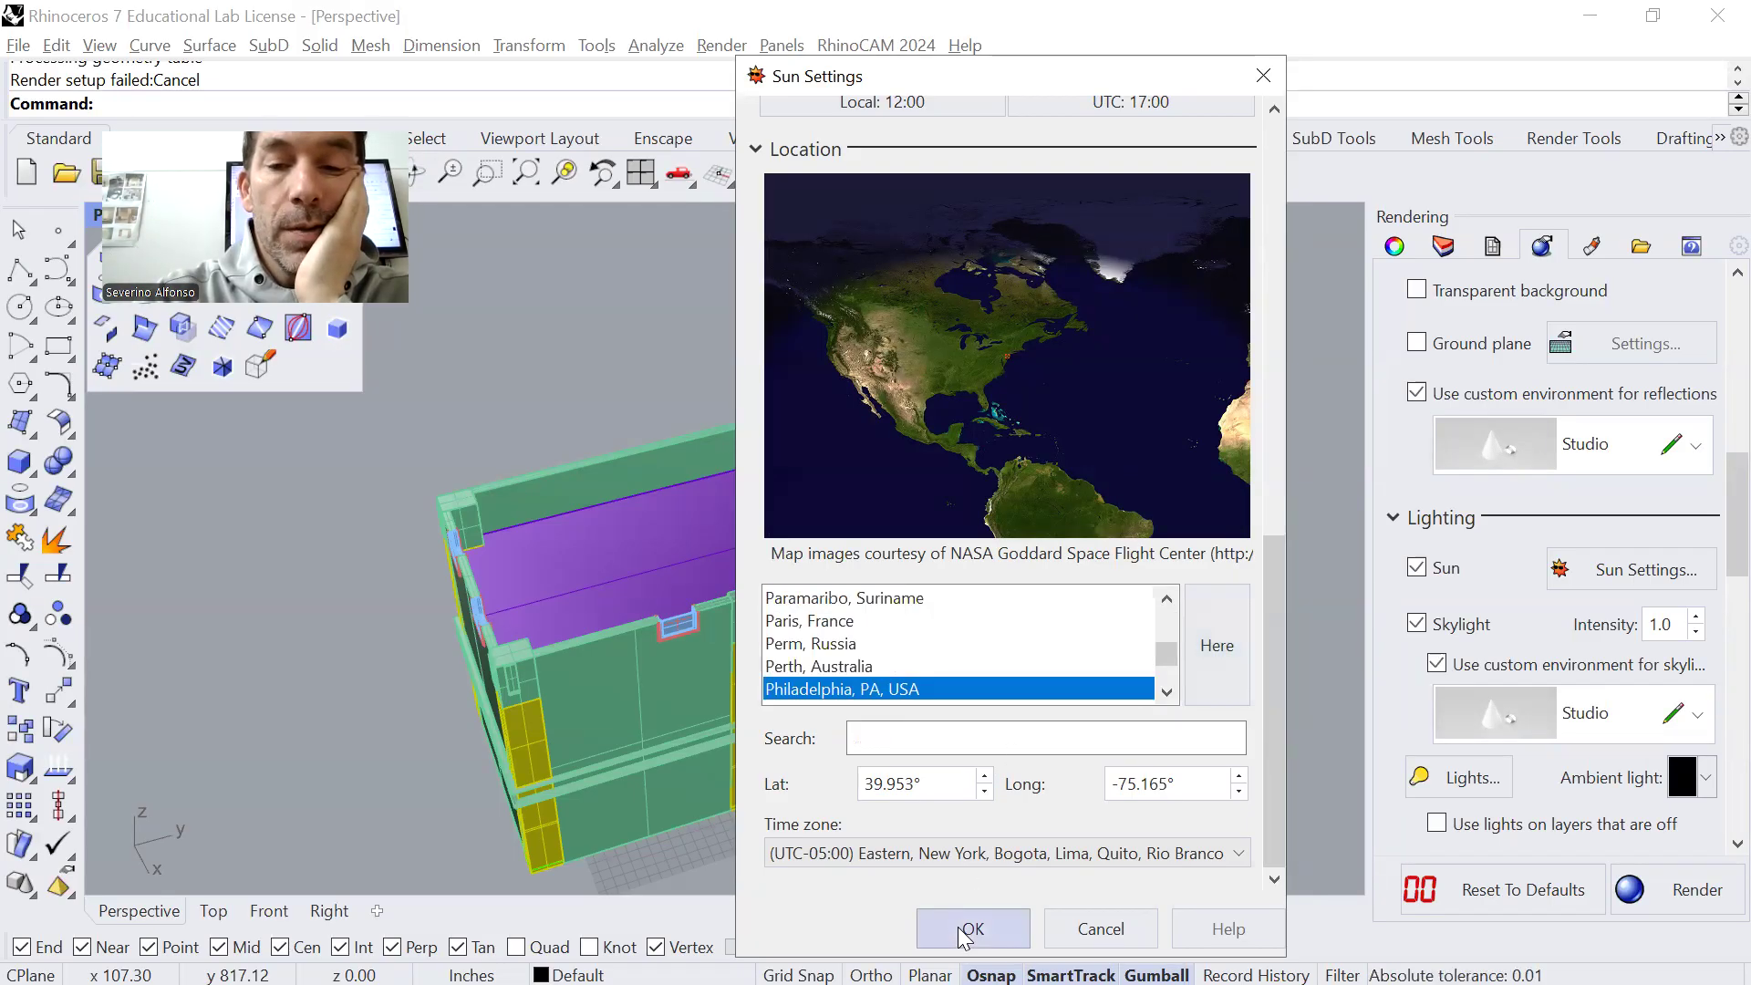
scroll(1264, 644, "up", 7)
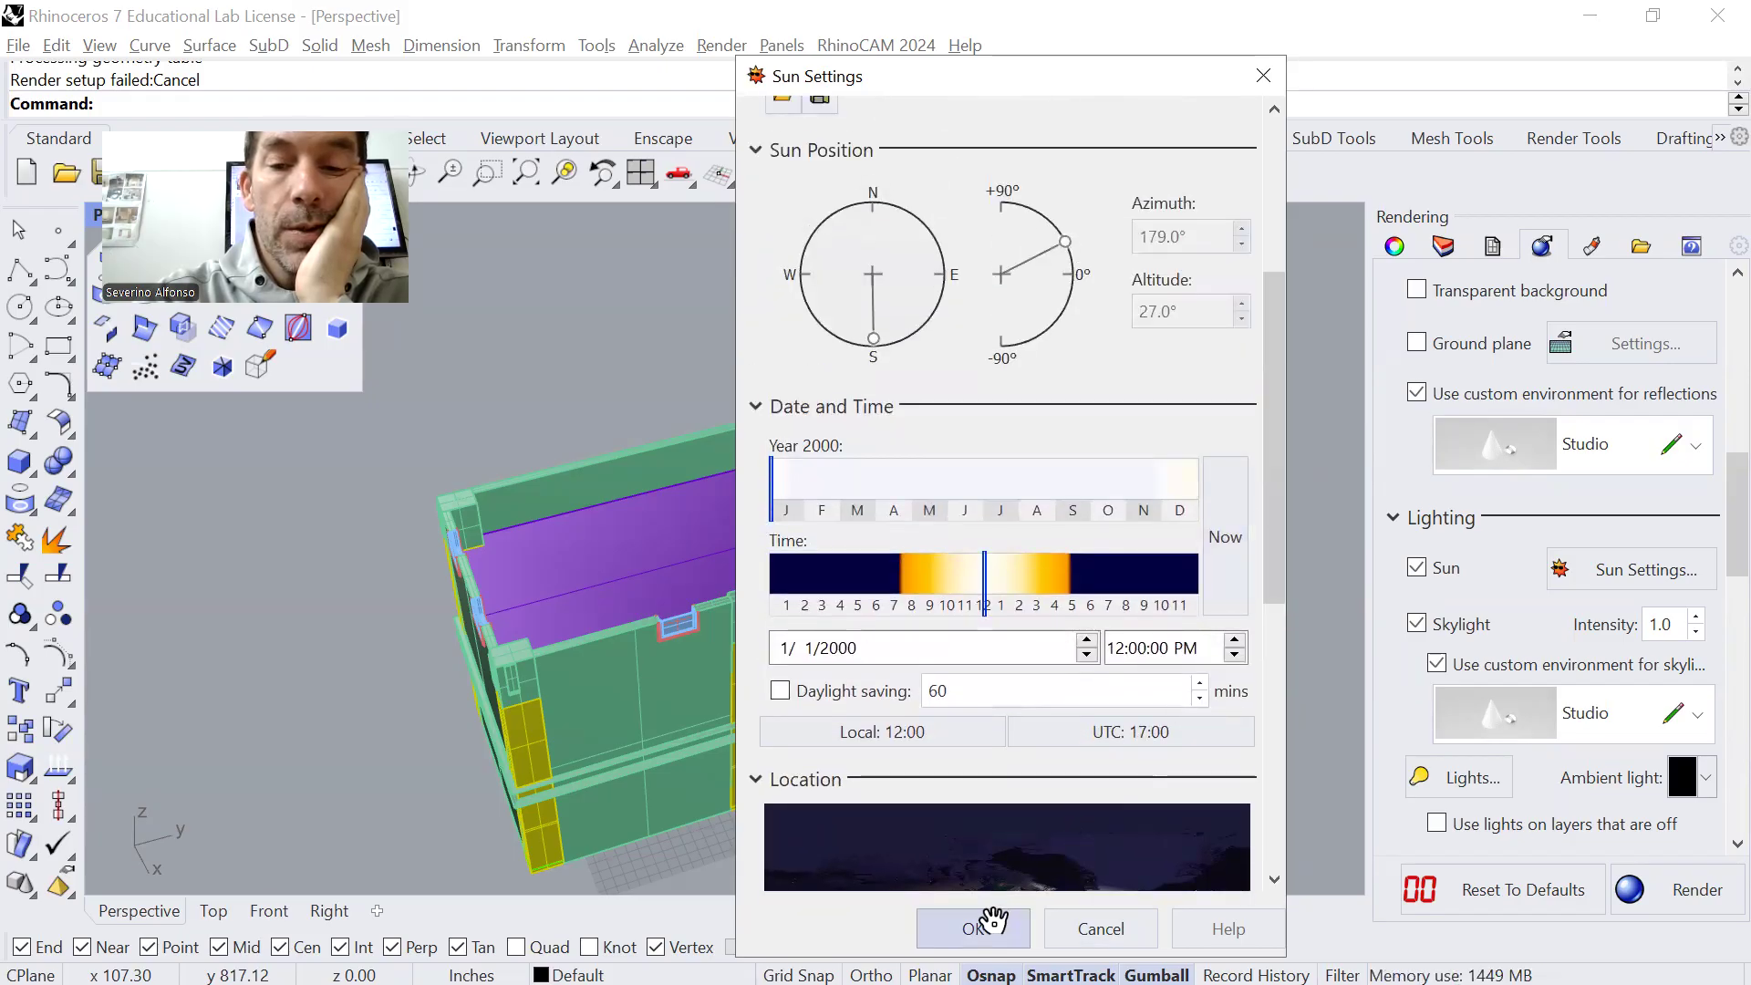
left_click(973, 926)
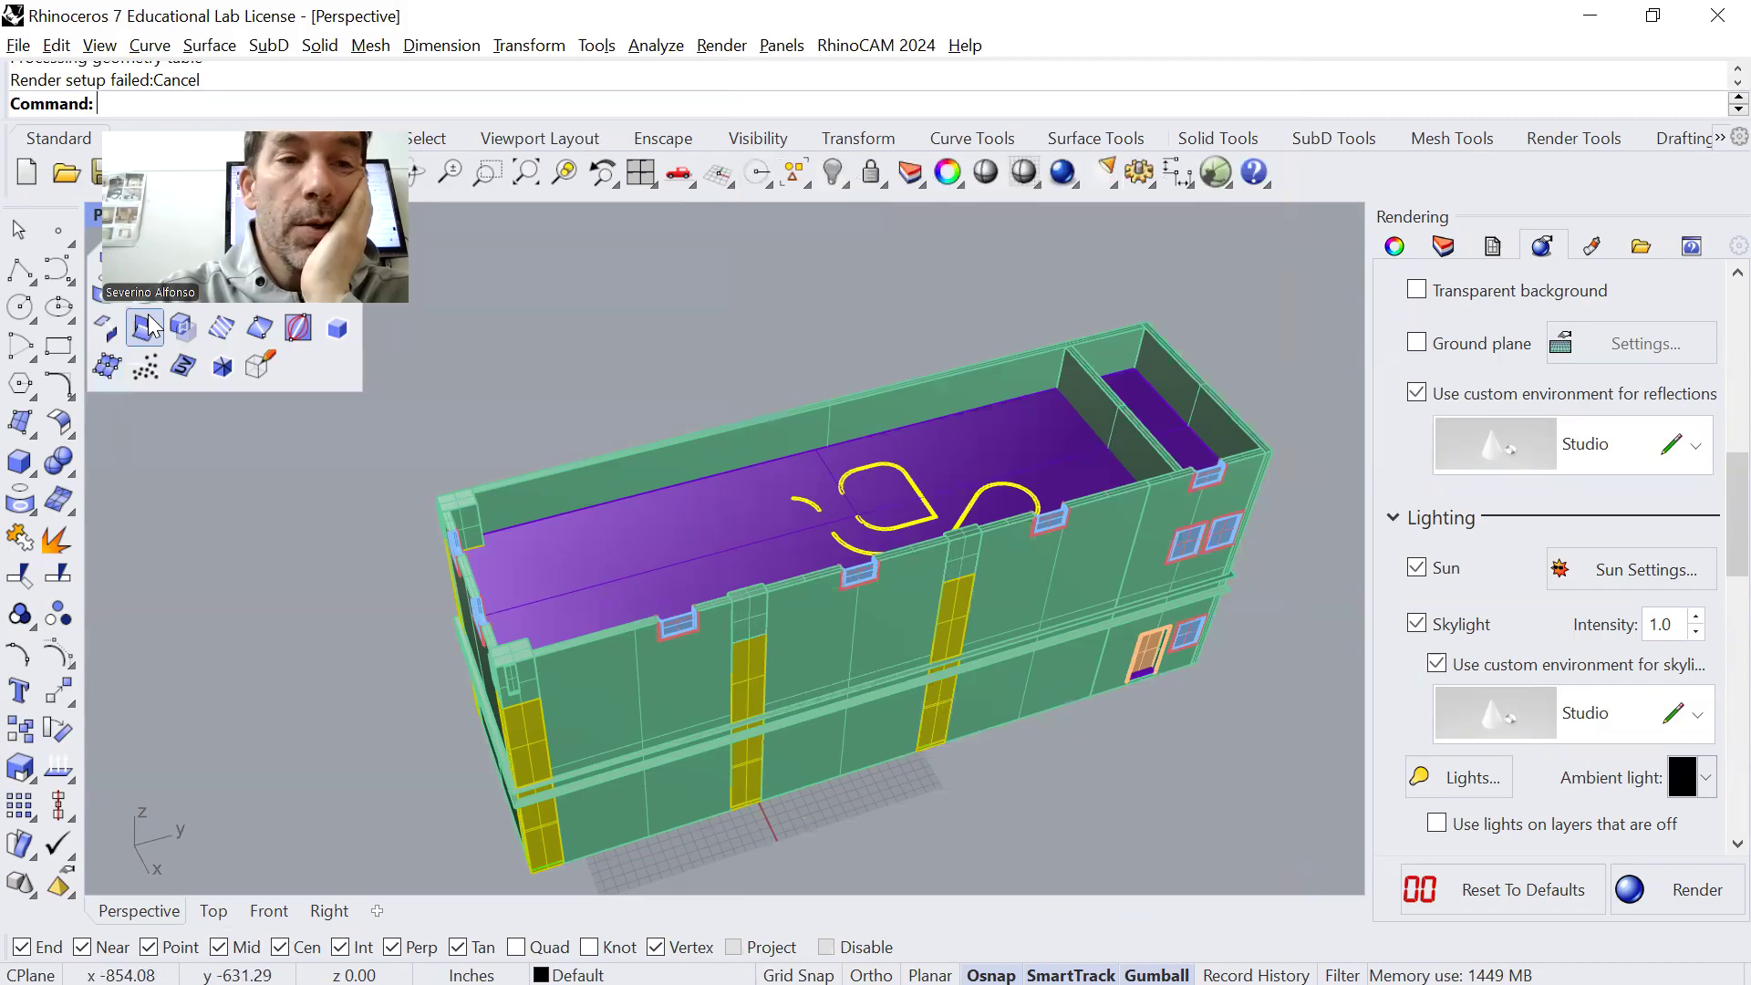
Switch the Perspective viewport to the Rendered display mode
left_click(197, 214)
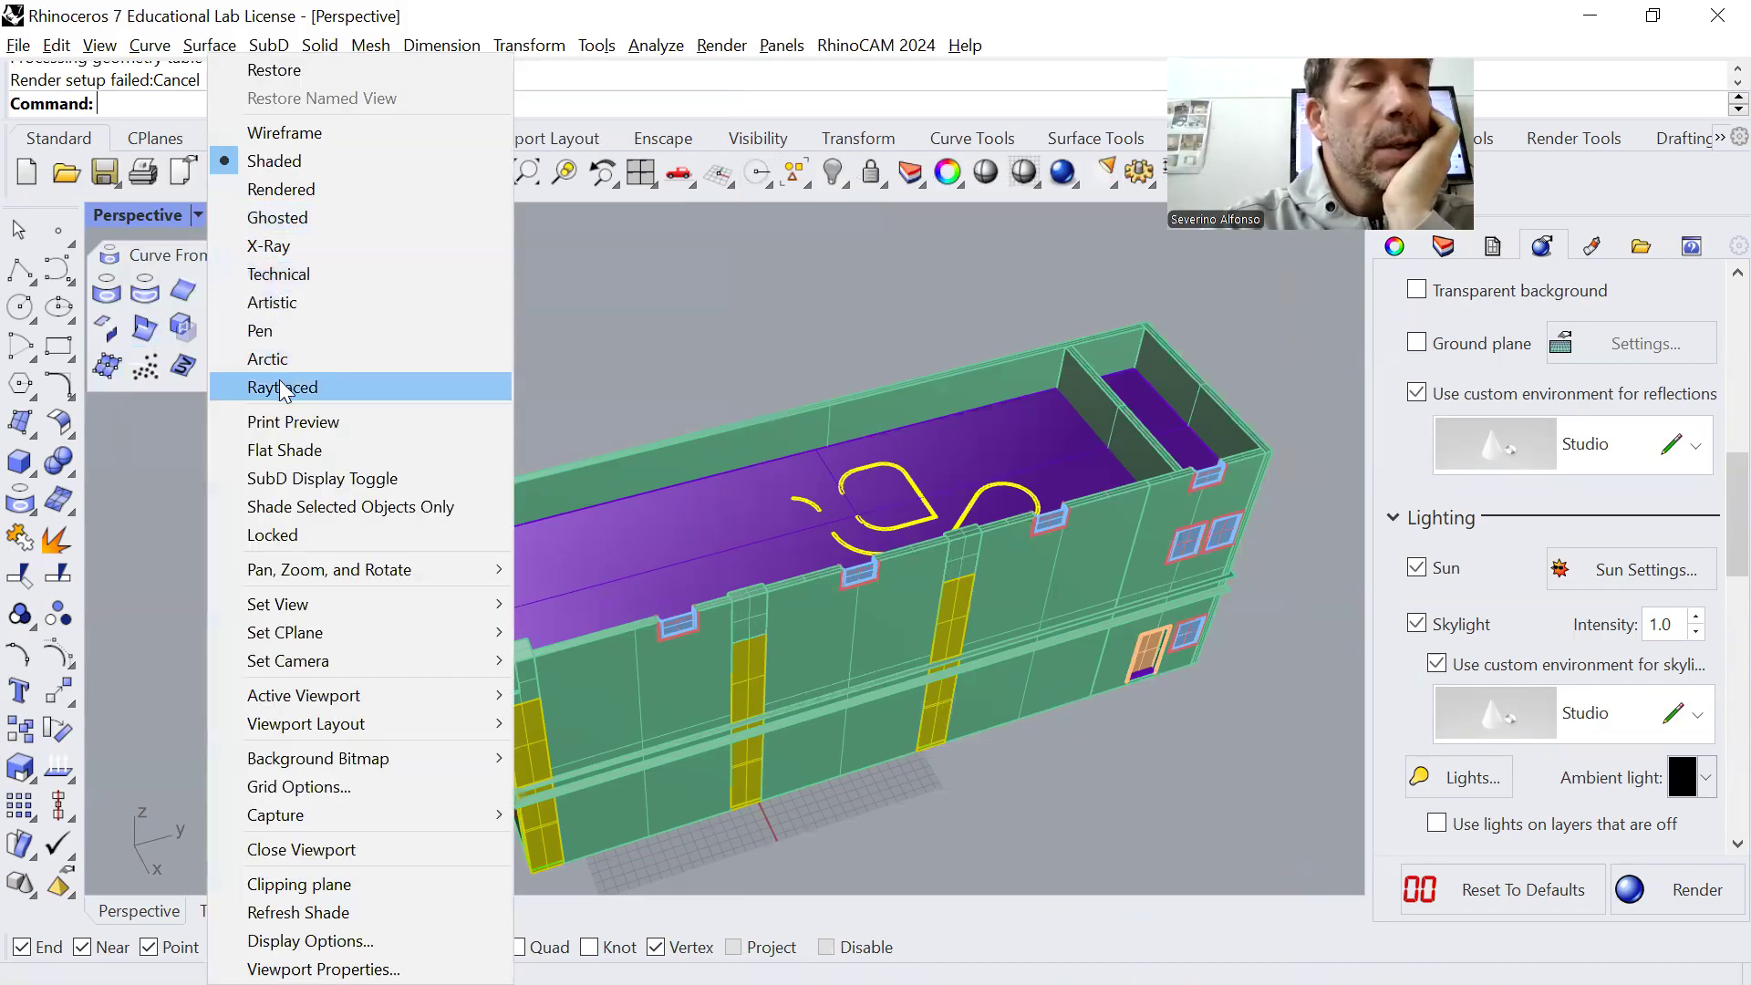
left_click(282, 189)
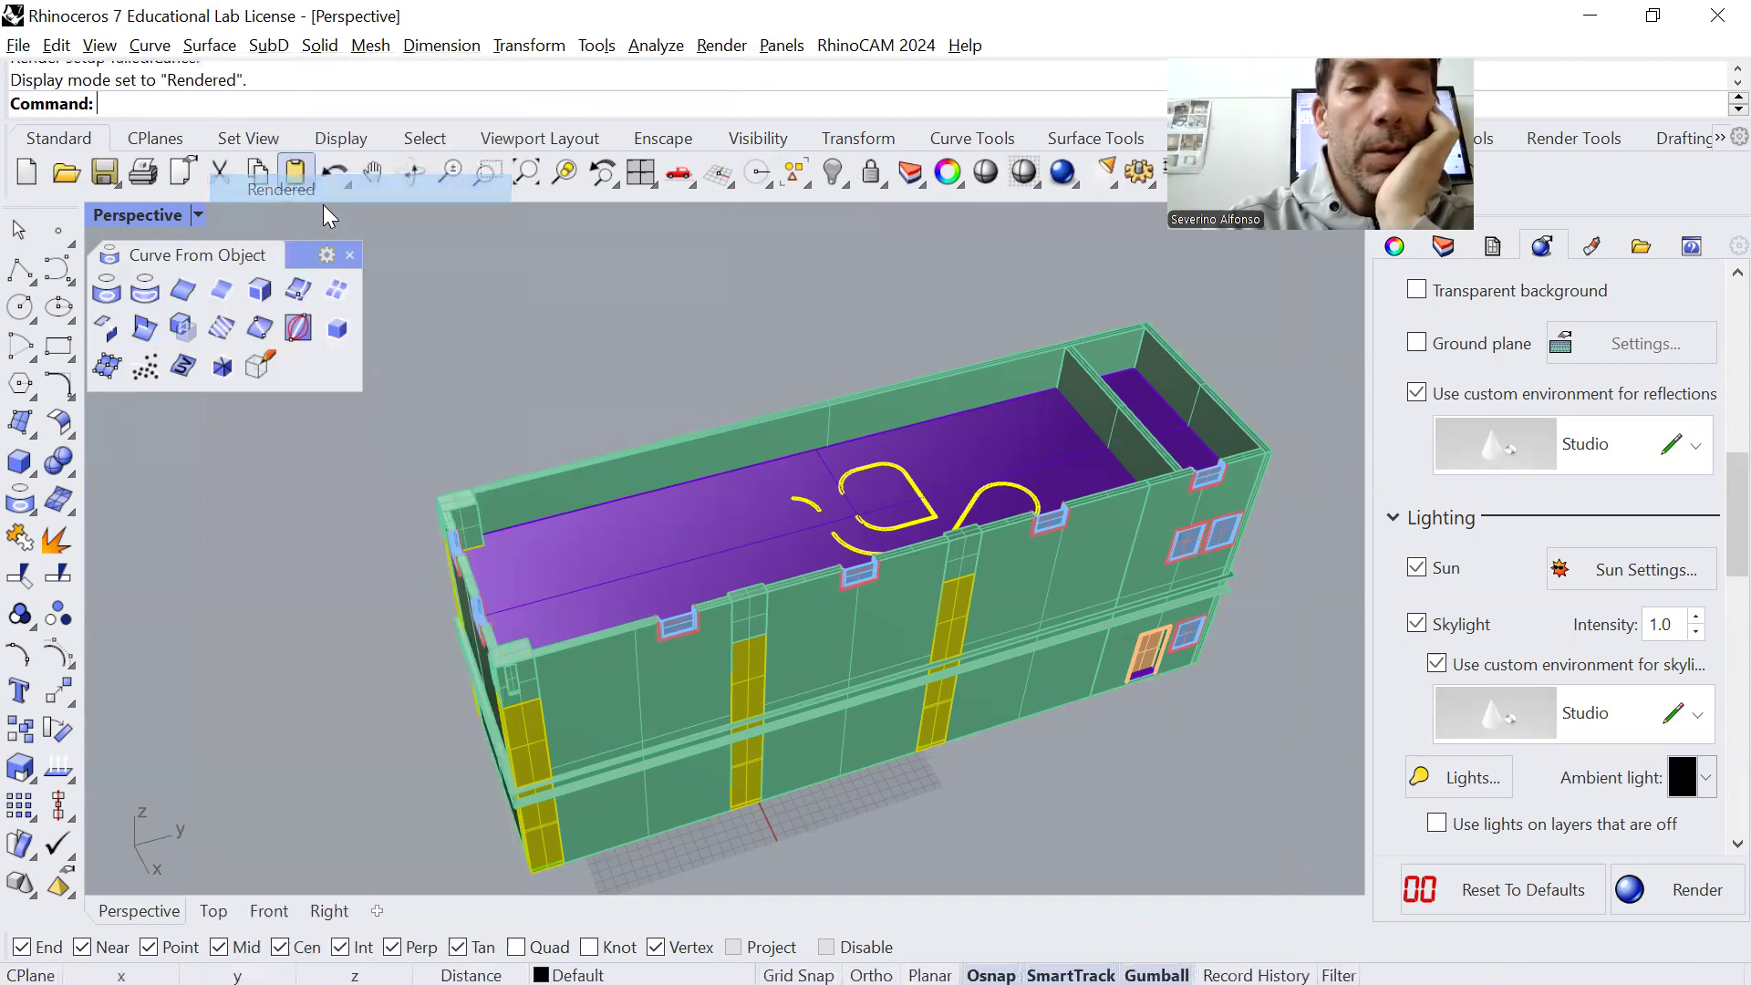
right_click_drag(1130, 770, 1386, 617, "shift")
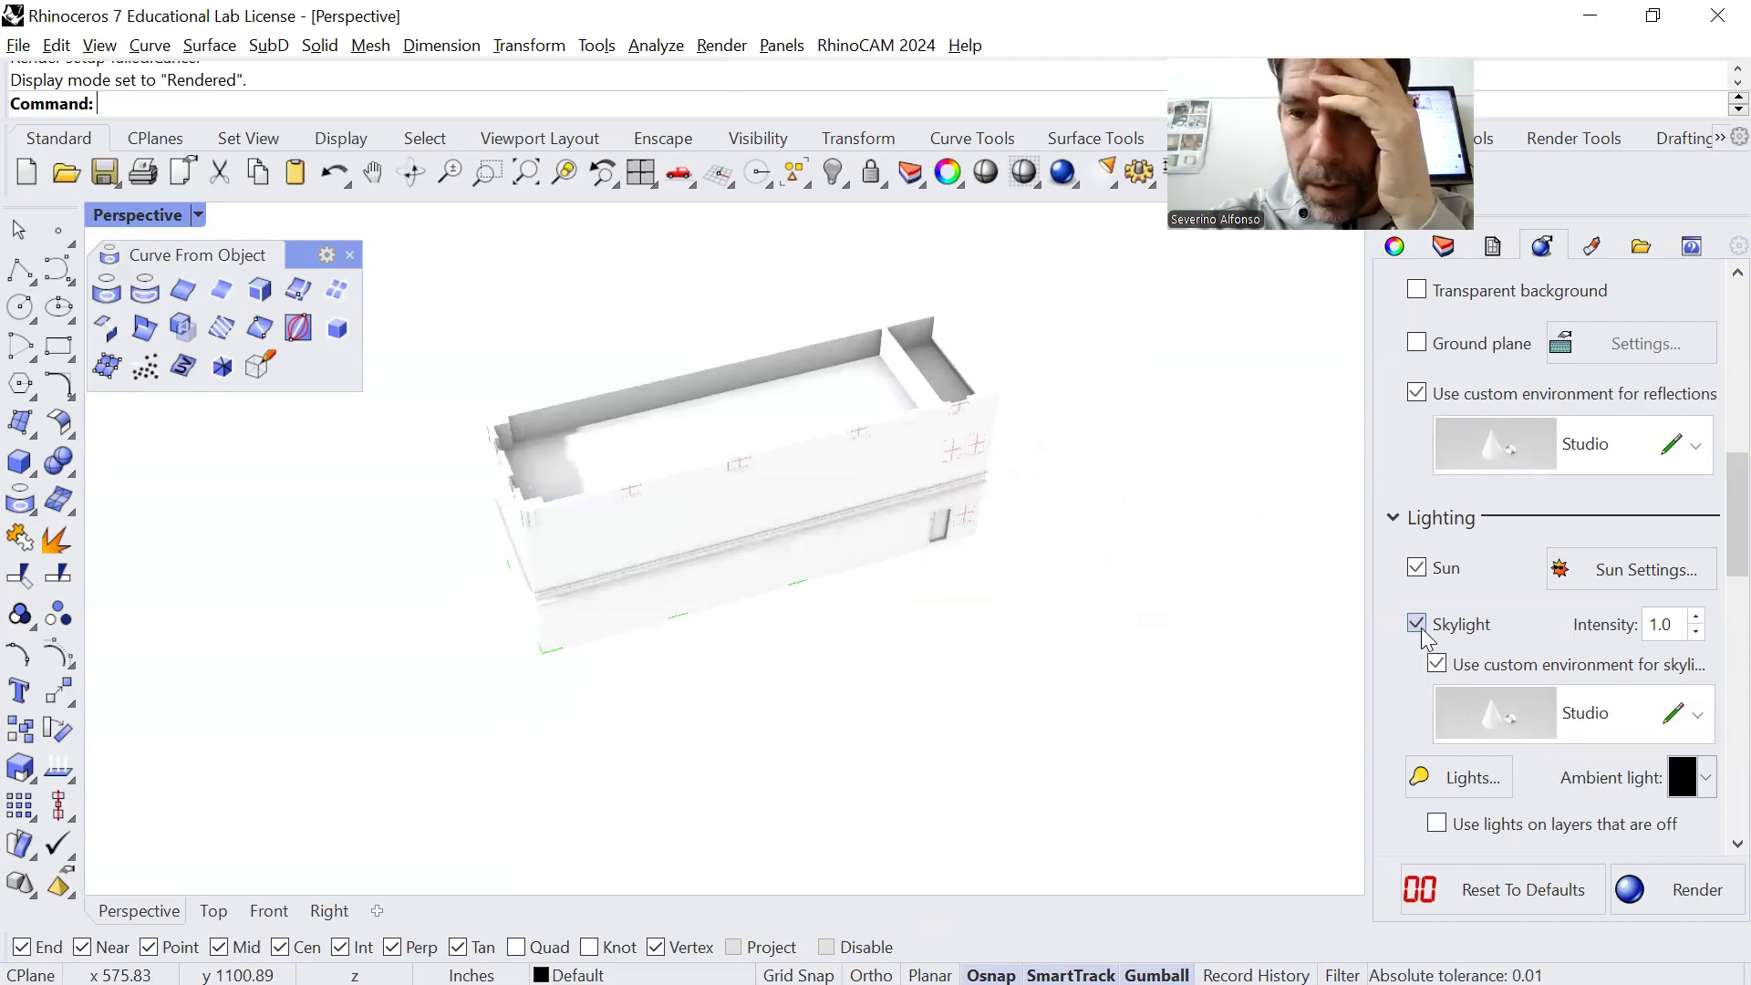
Toggle the ground plane on and off, try a large rectangular plane surface around the building instead, and undo it
left_click(1419, 345)
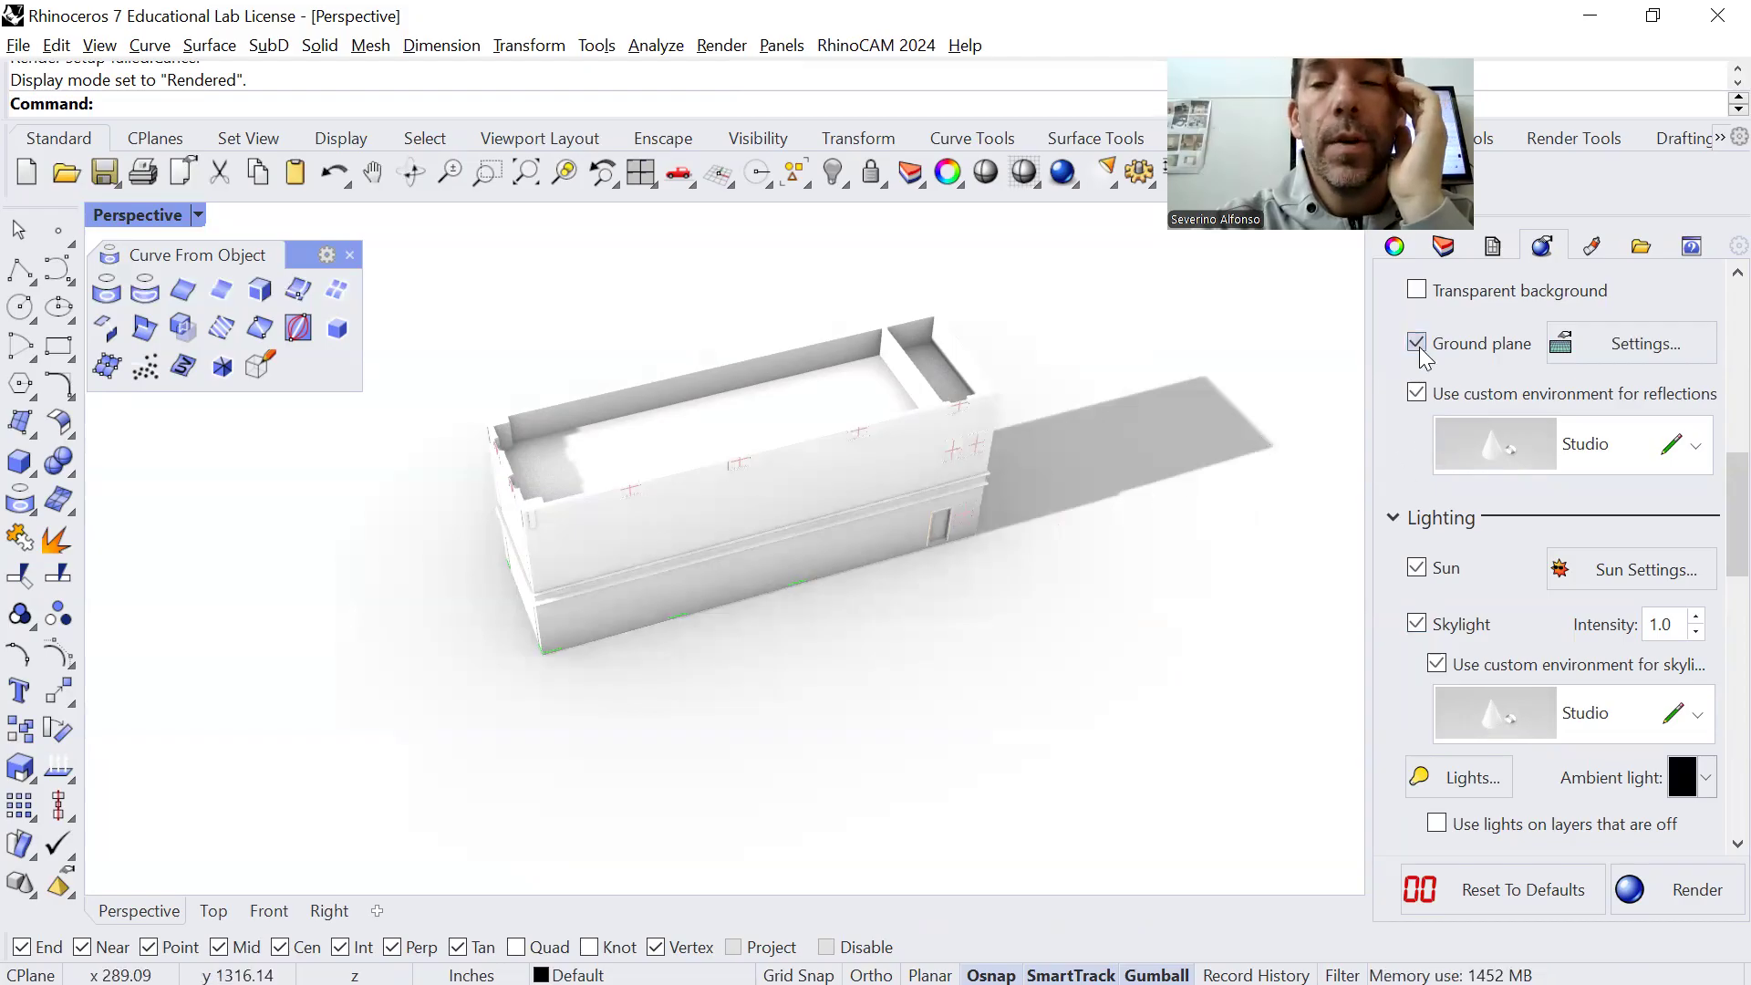
left_click(1418, 344)
scroll(995, 574, "down", 4)
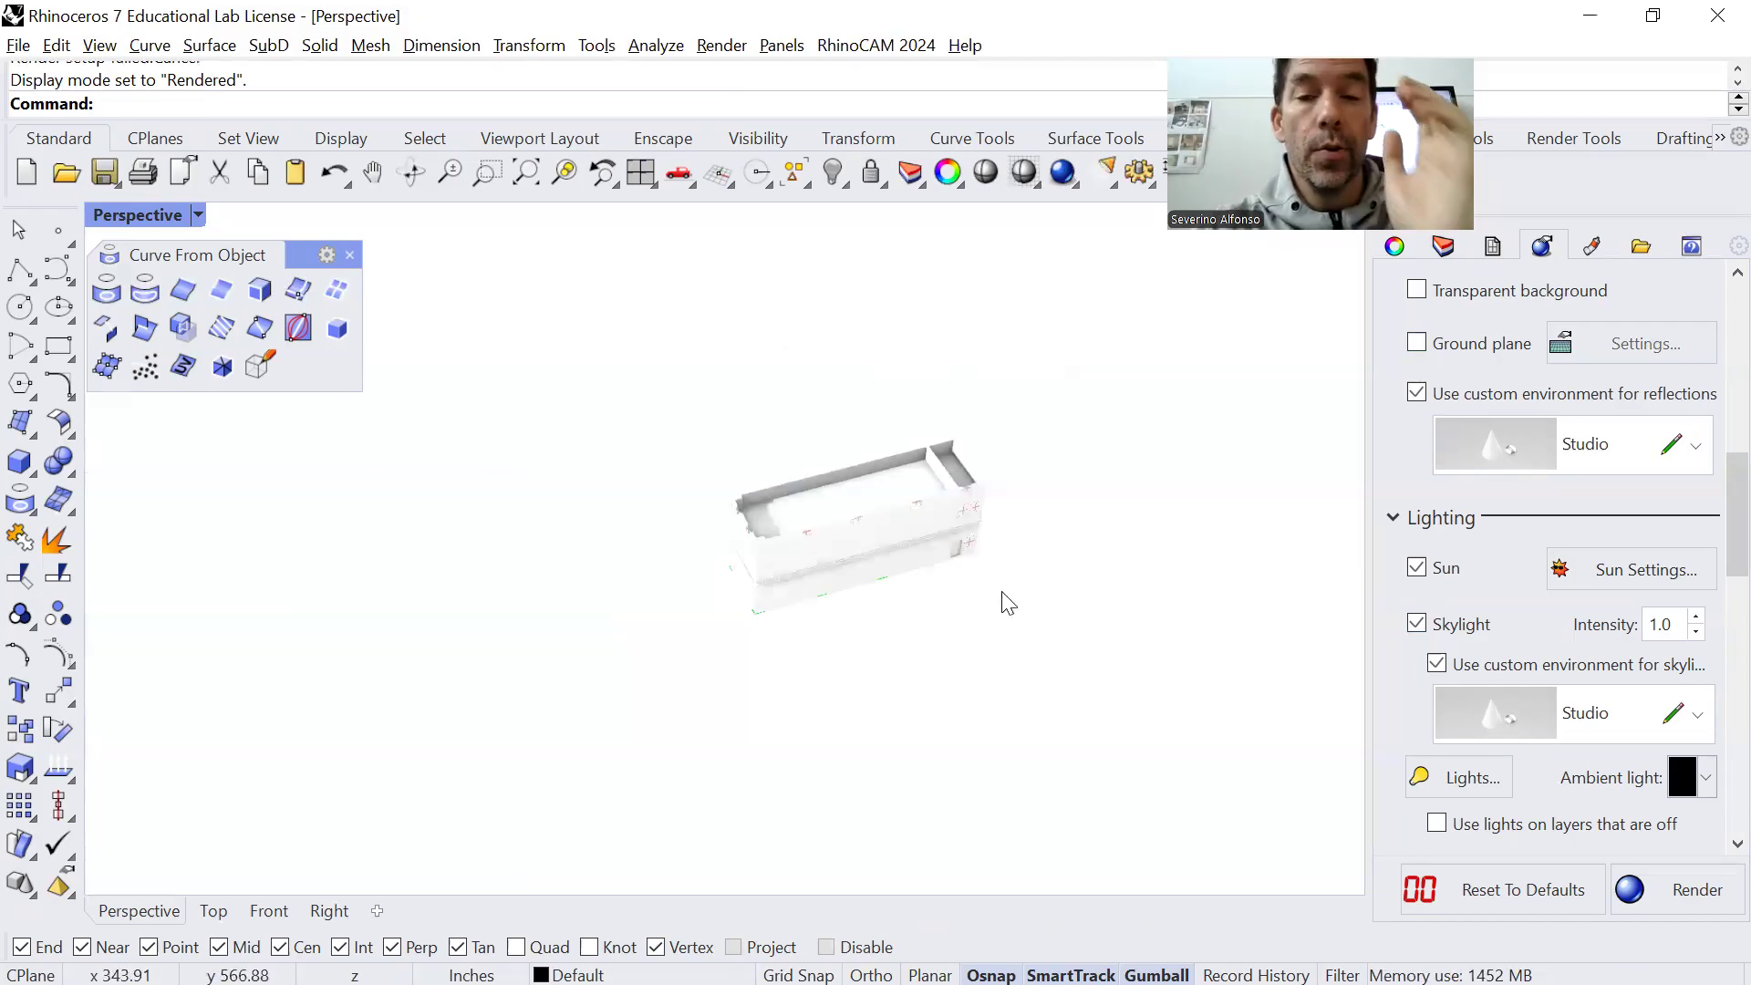
type("Plane")
key("Return")
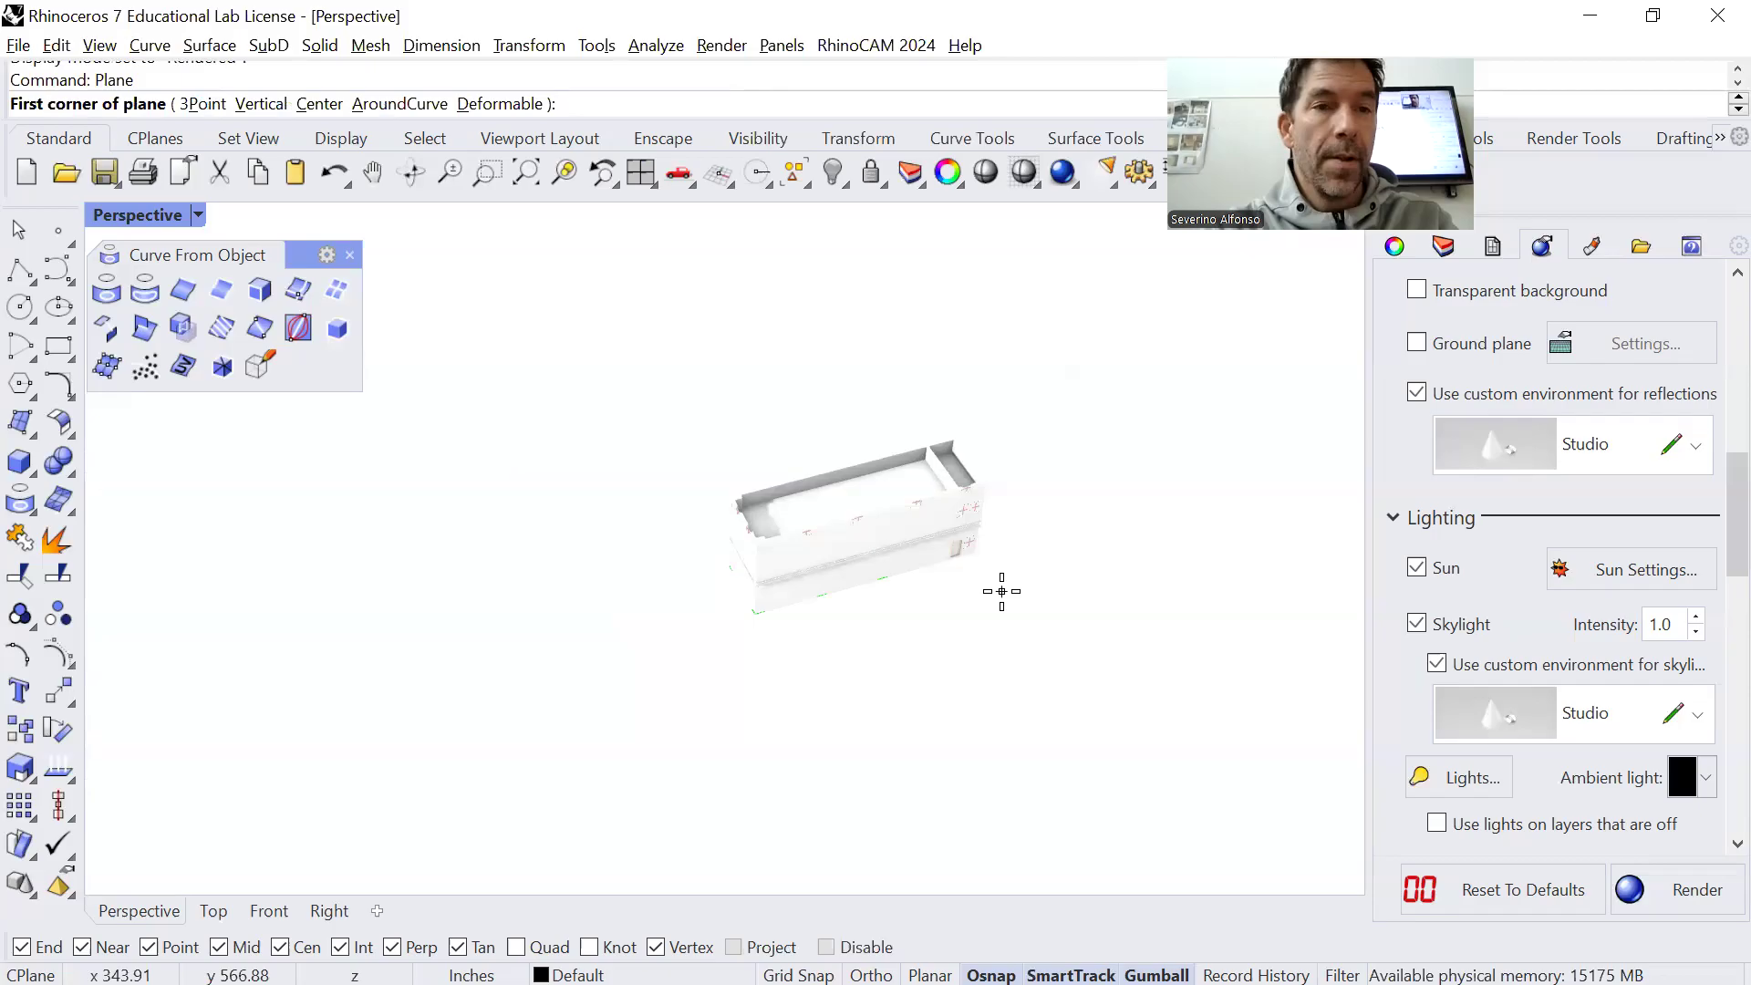
left_click(410, 282)
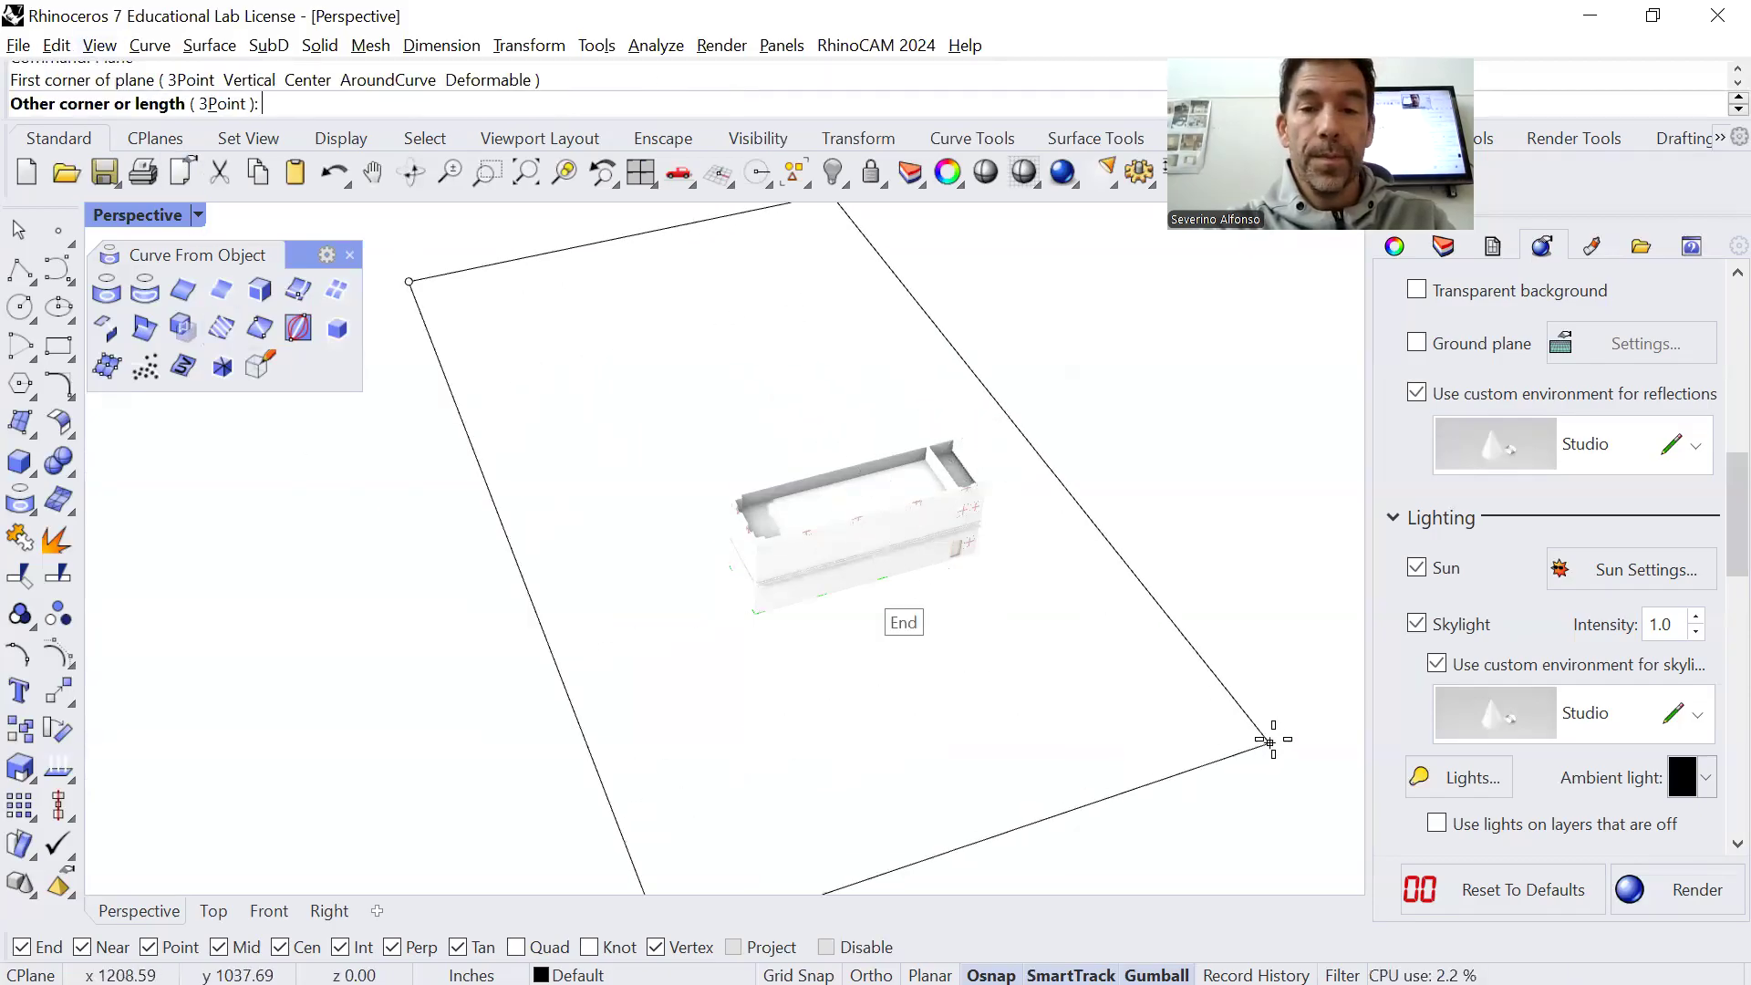
left_click(1303, 720)
key("ctrl+z")
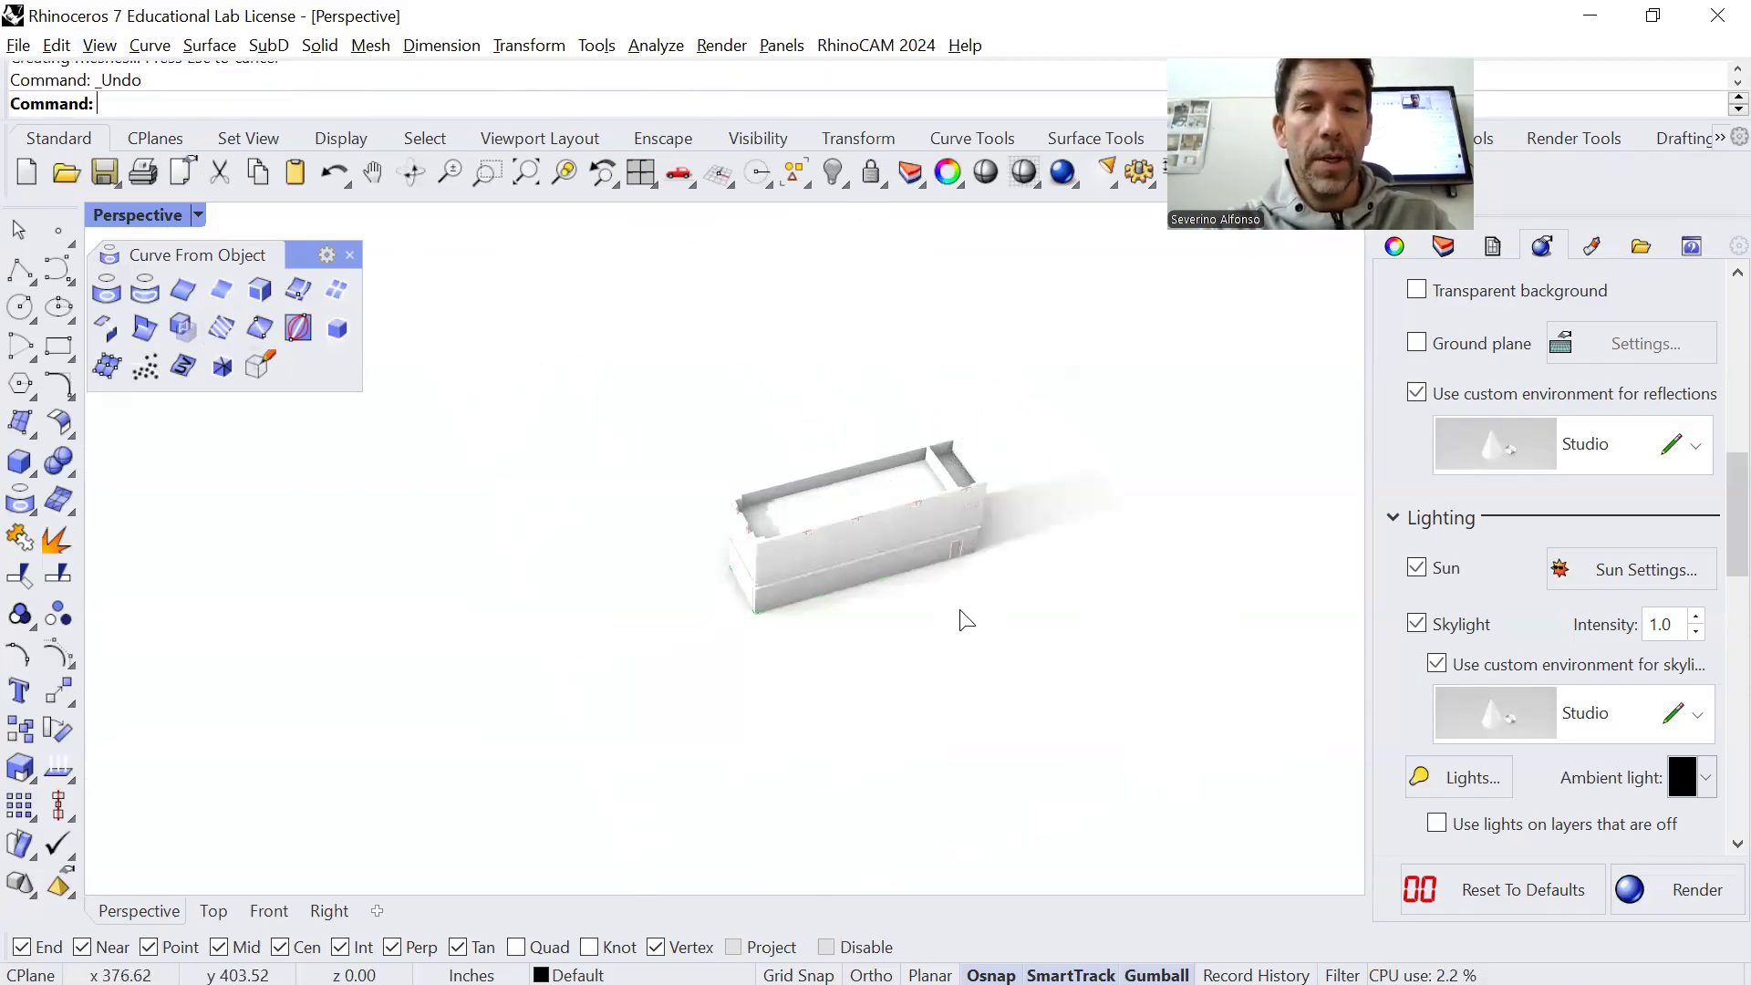
Turn on the ground plane so that it receives the building's shadow
left_click(1416, 345)
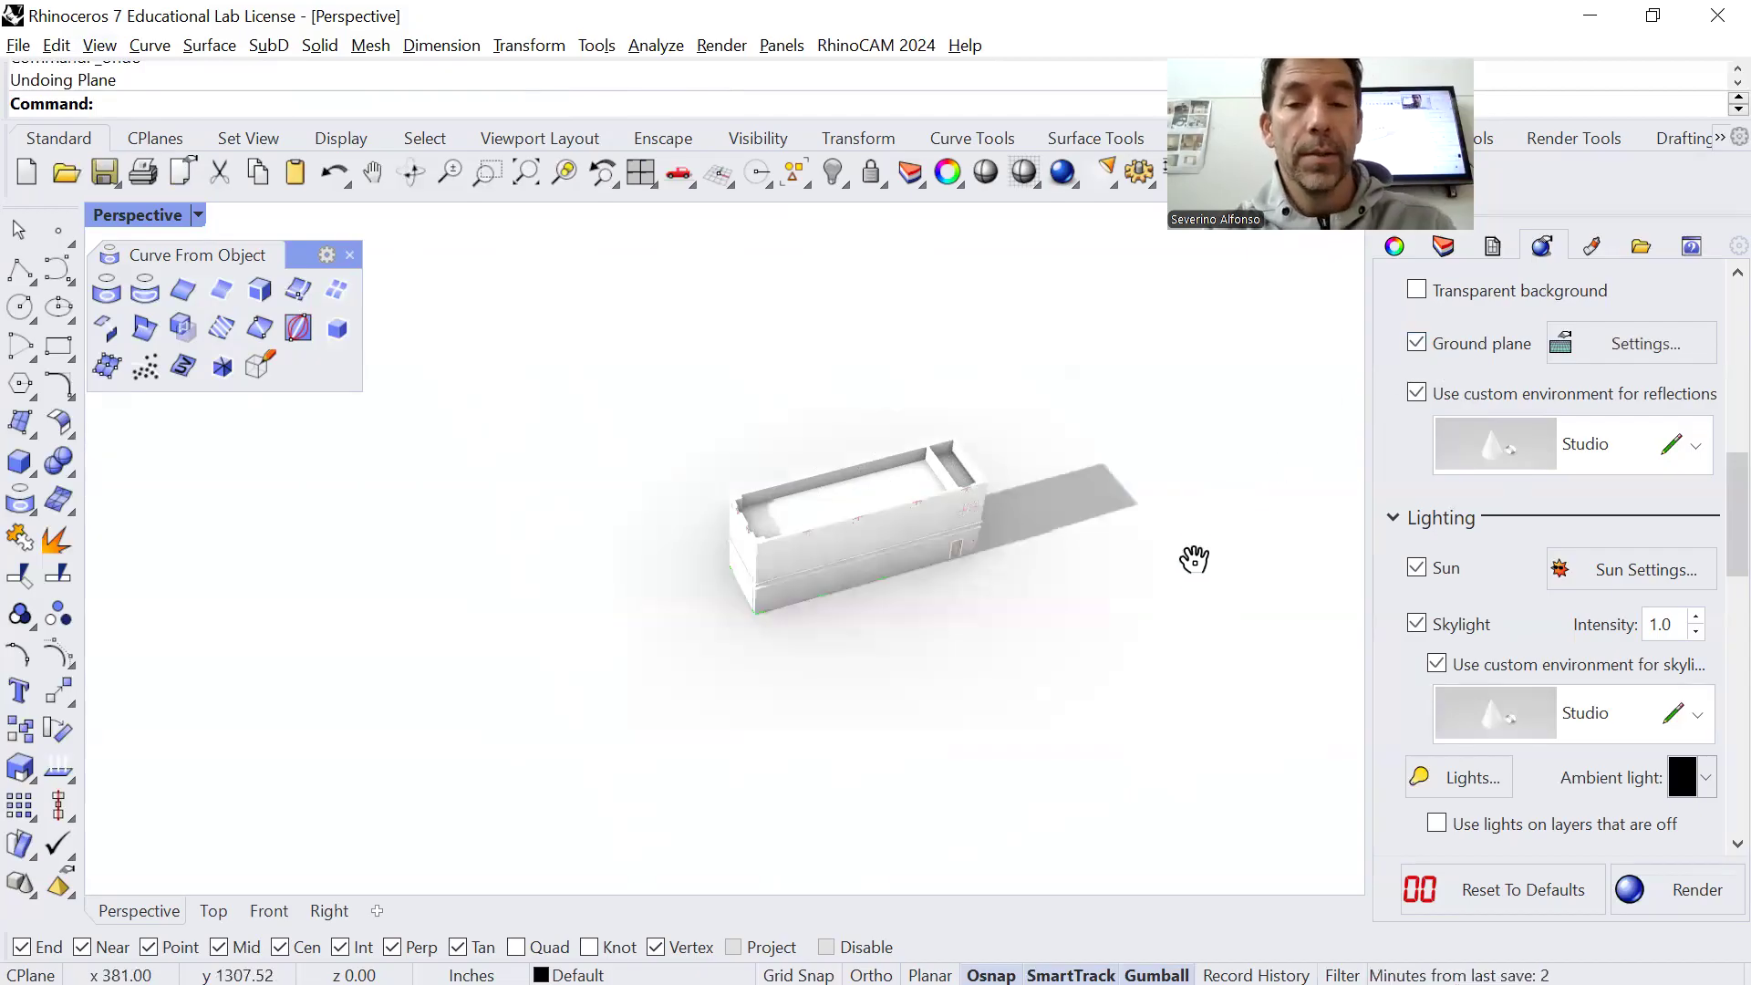
scroll(1185, 618, "up", 3)
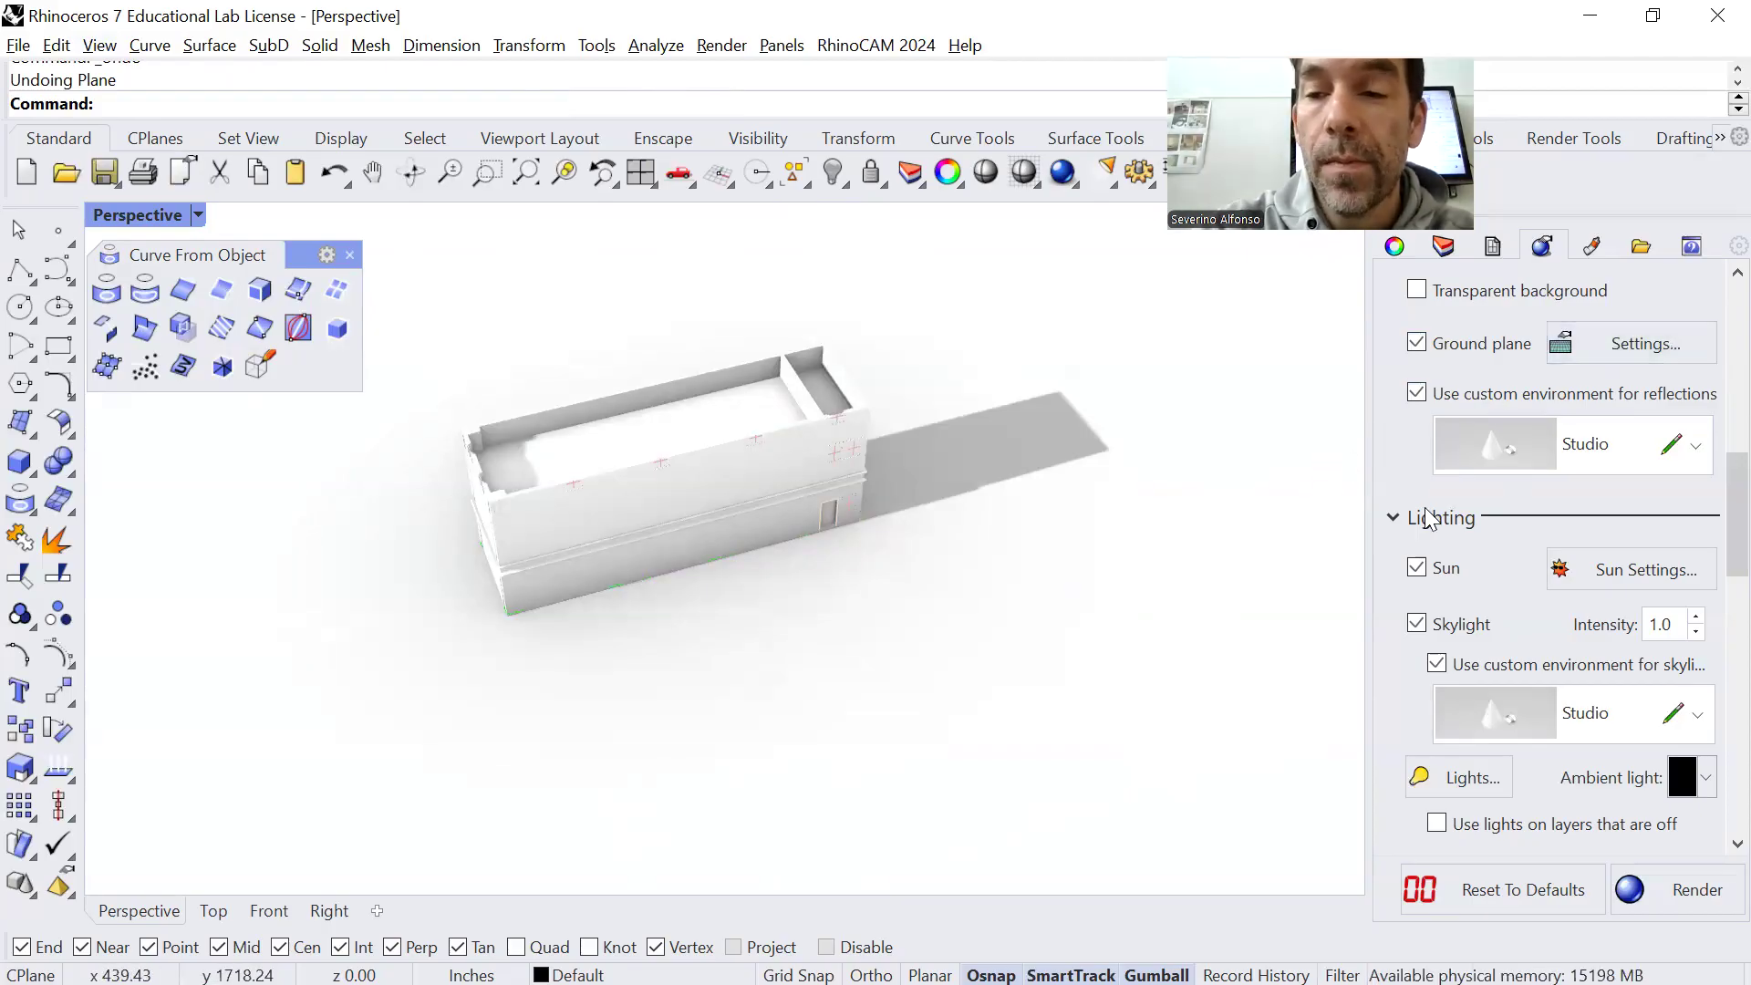
Reopen the sun settings, try other north directions on the compass, and set the north angle to 90°
left_click(1641, 571)
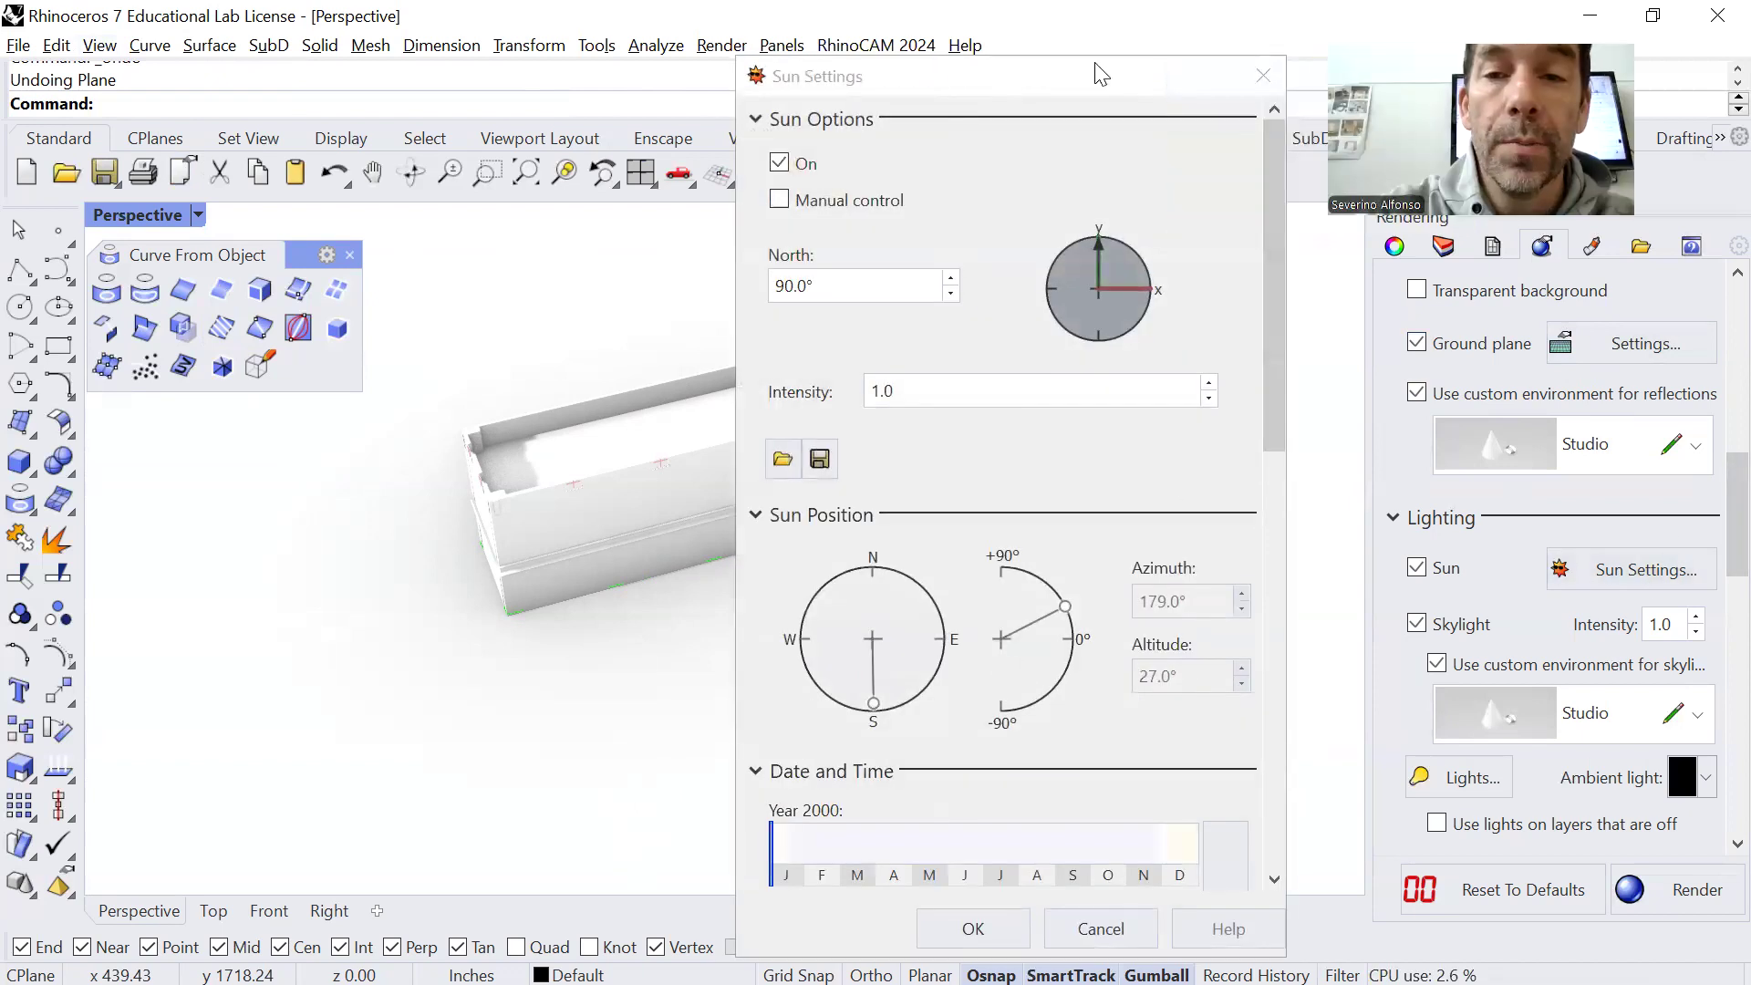
left_click_drag(1151, 70, 1228, 72)
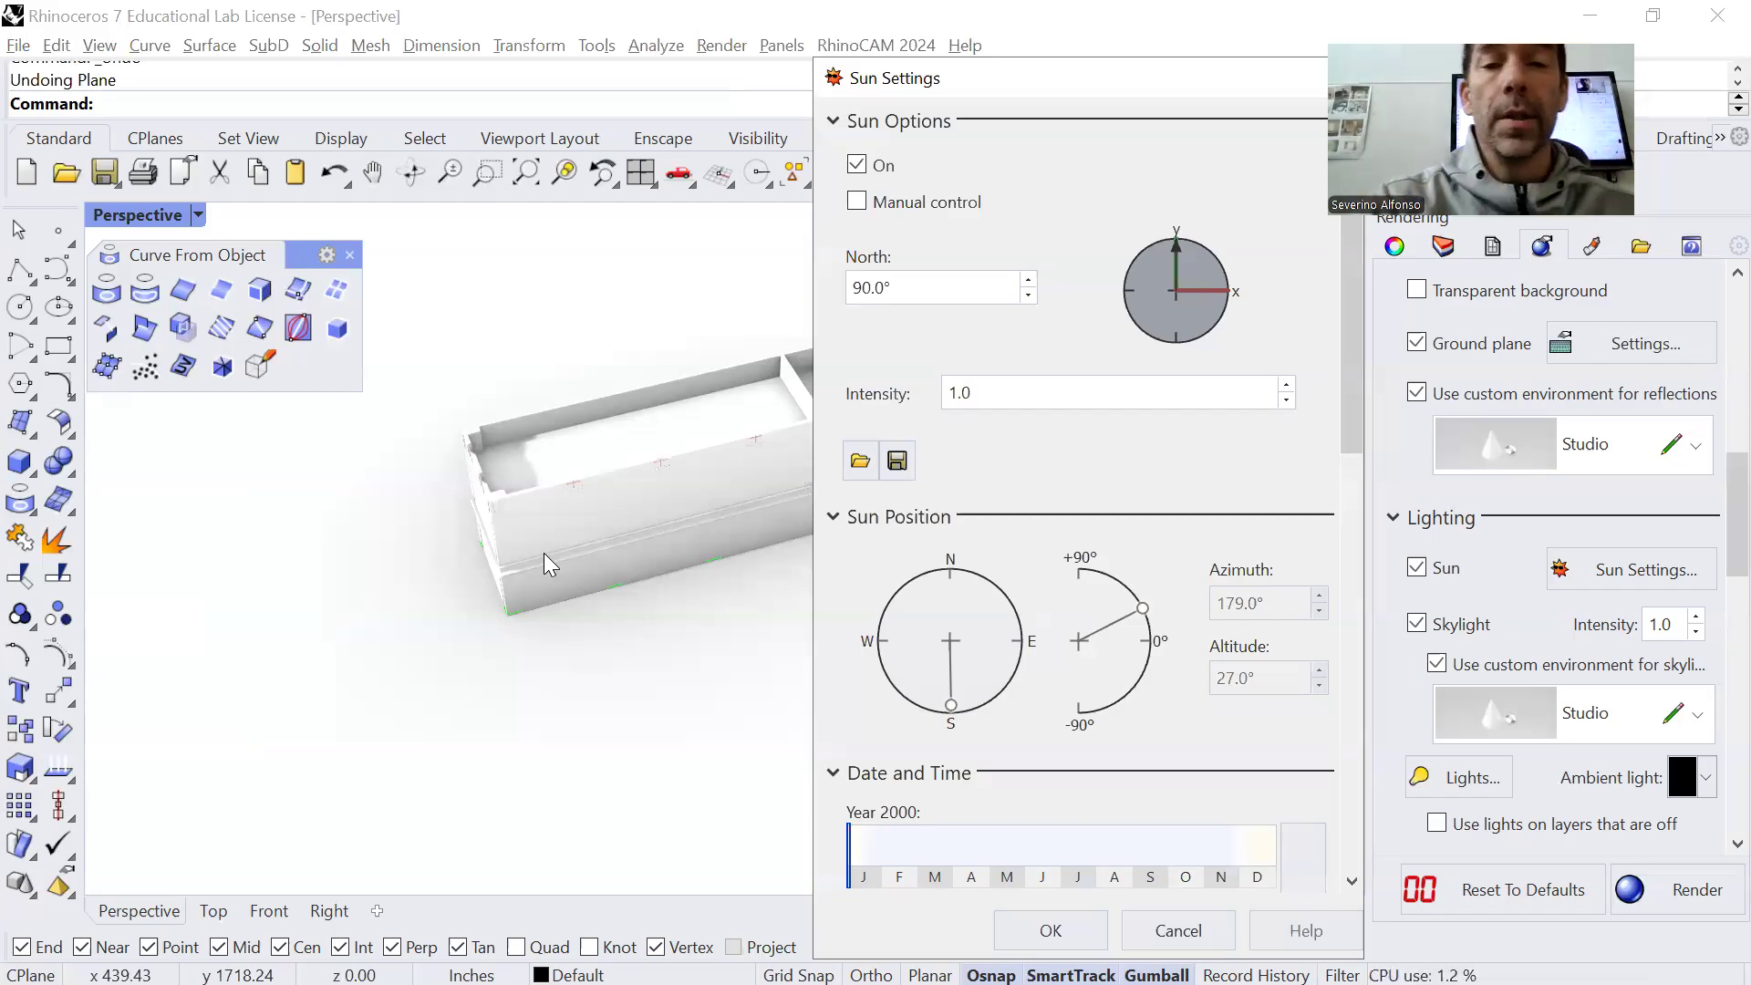
left_click_drag(1177, 244, 1188, 246)
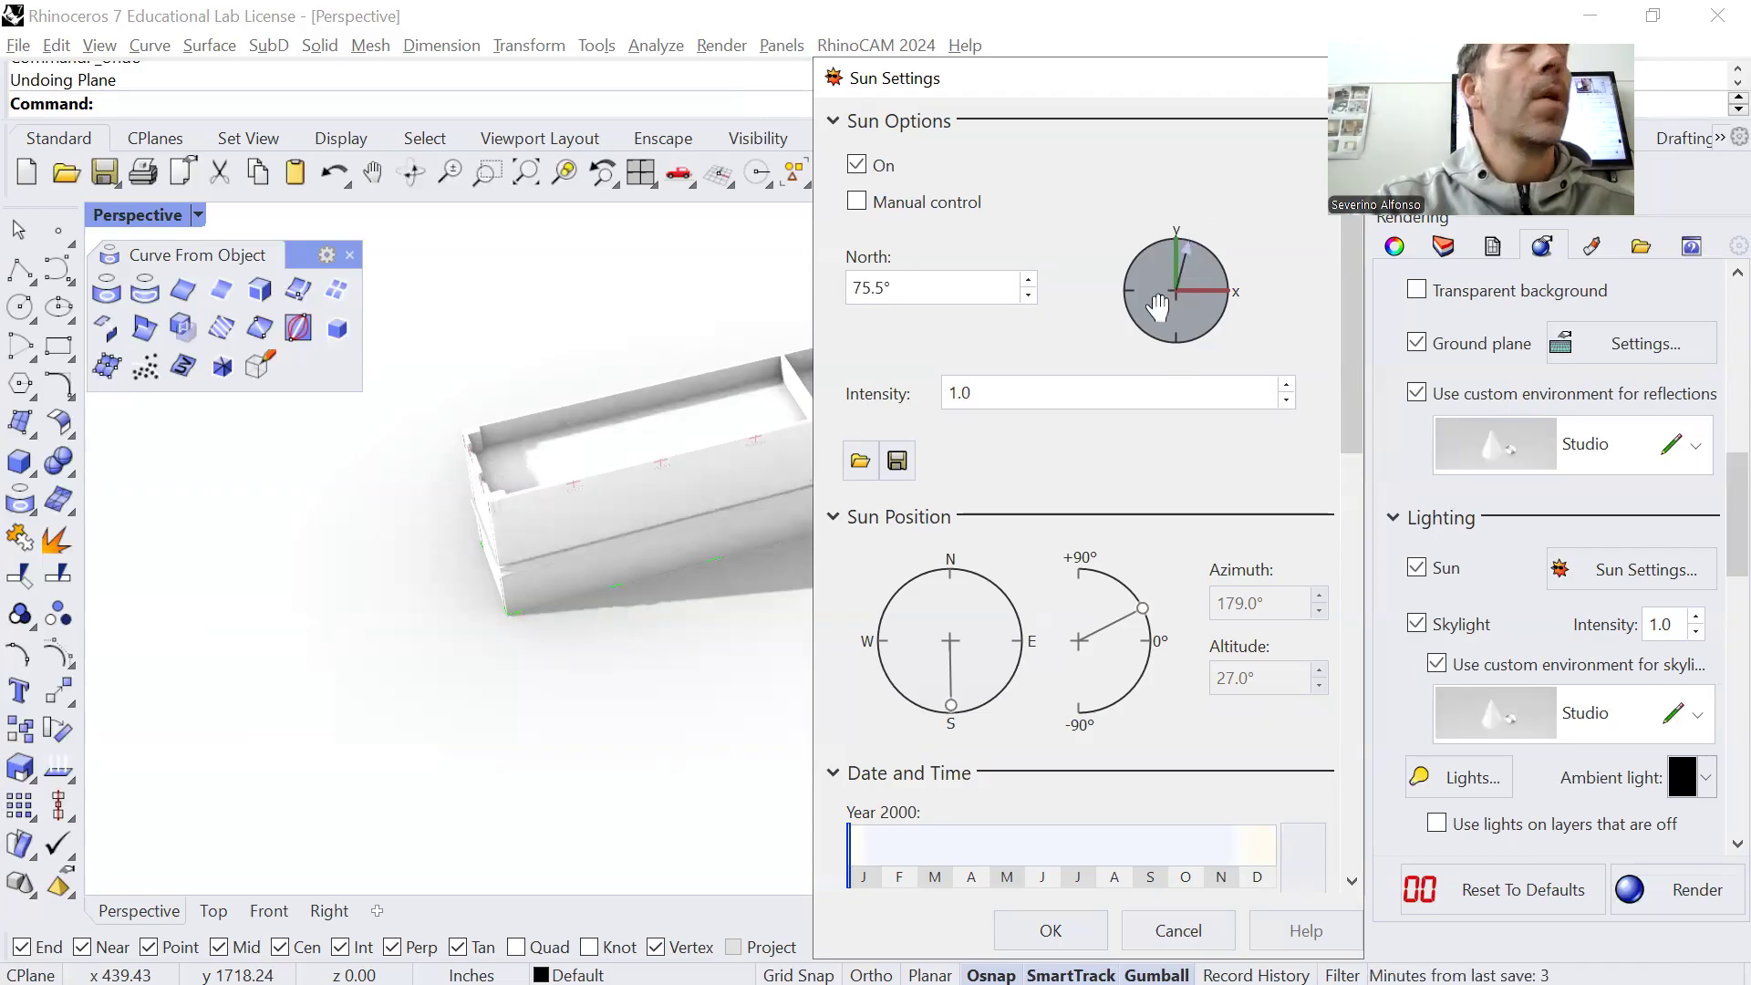
left_click_drag(1199, 252, 1192, 254)
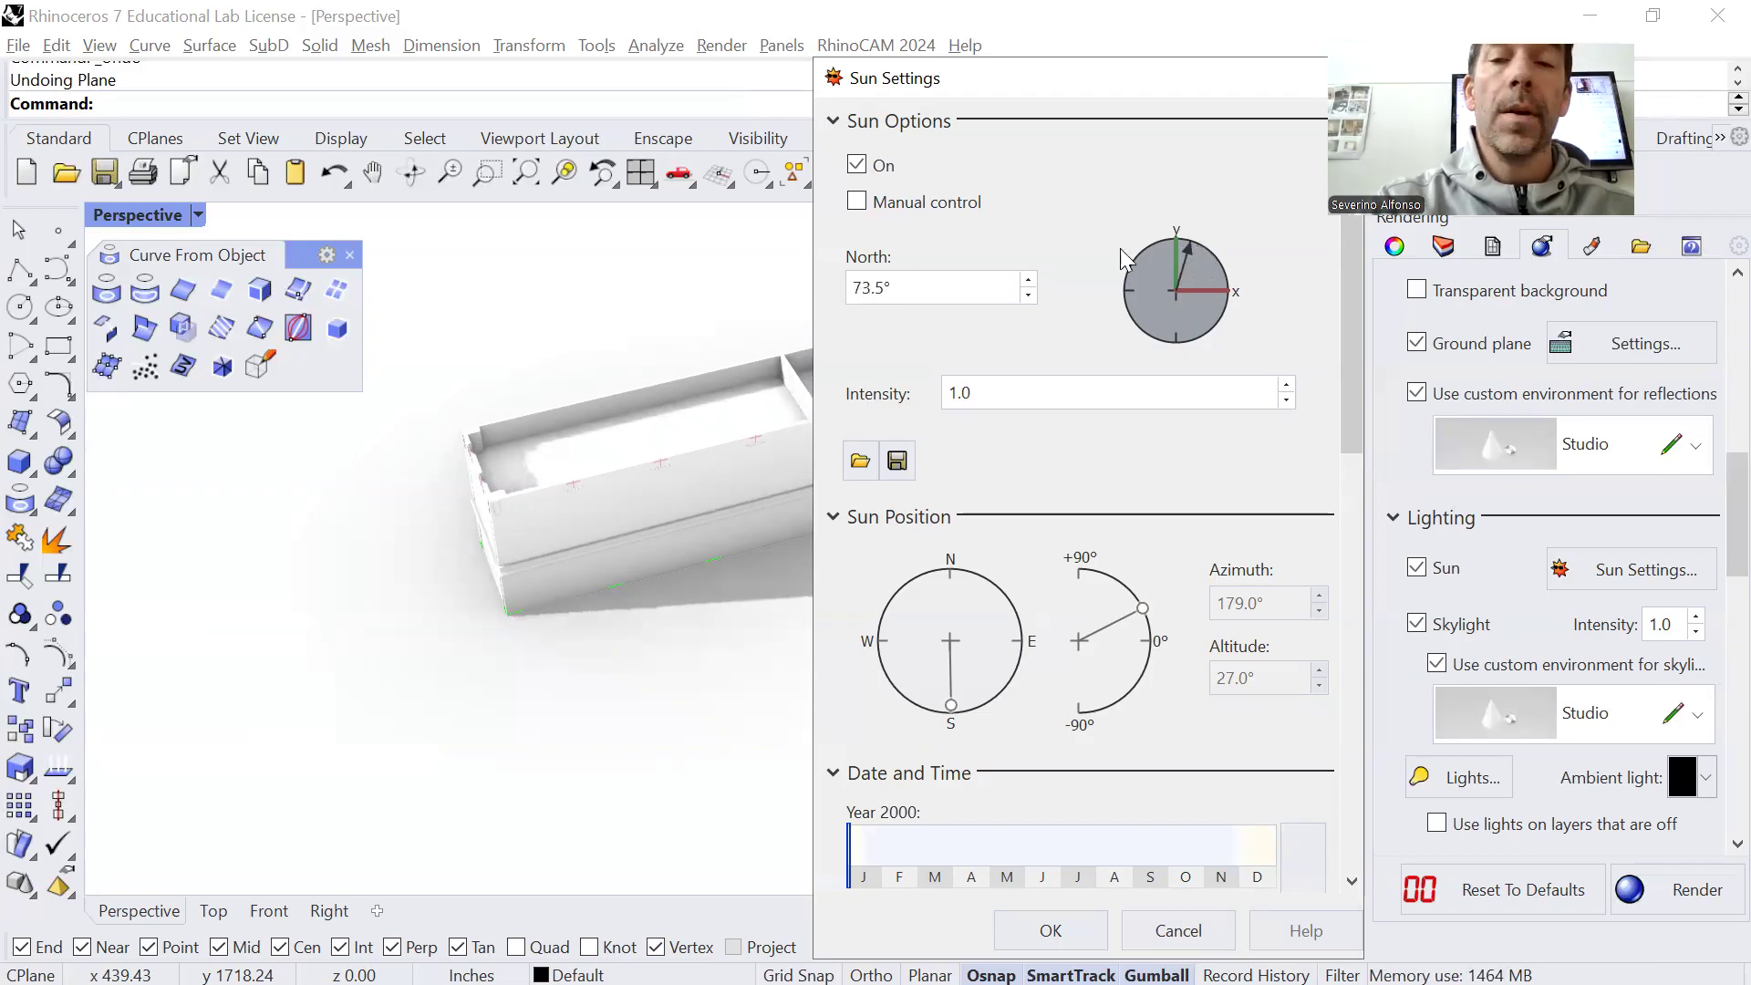
left_click_drag(1184, 242, 1172, 233)
double_click(865, 288)
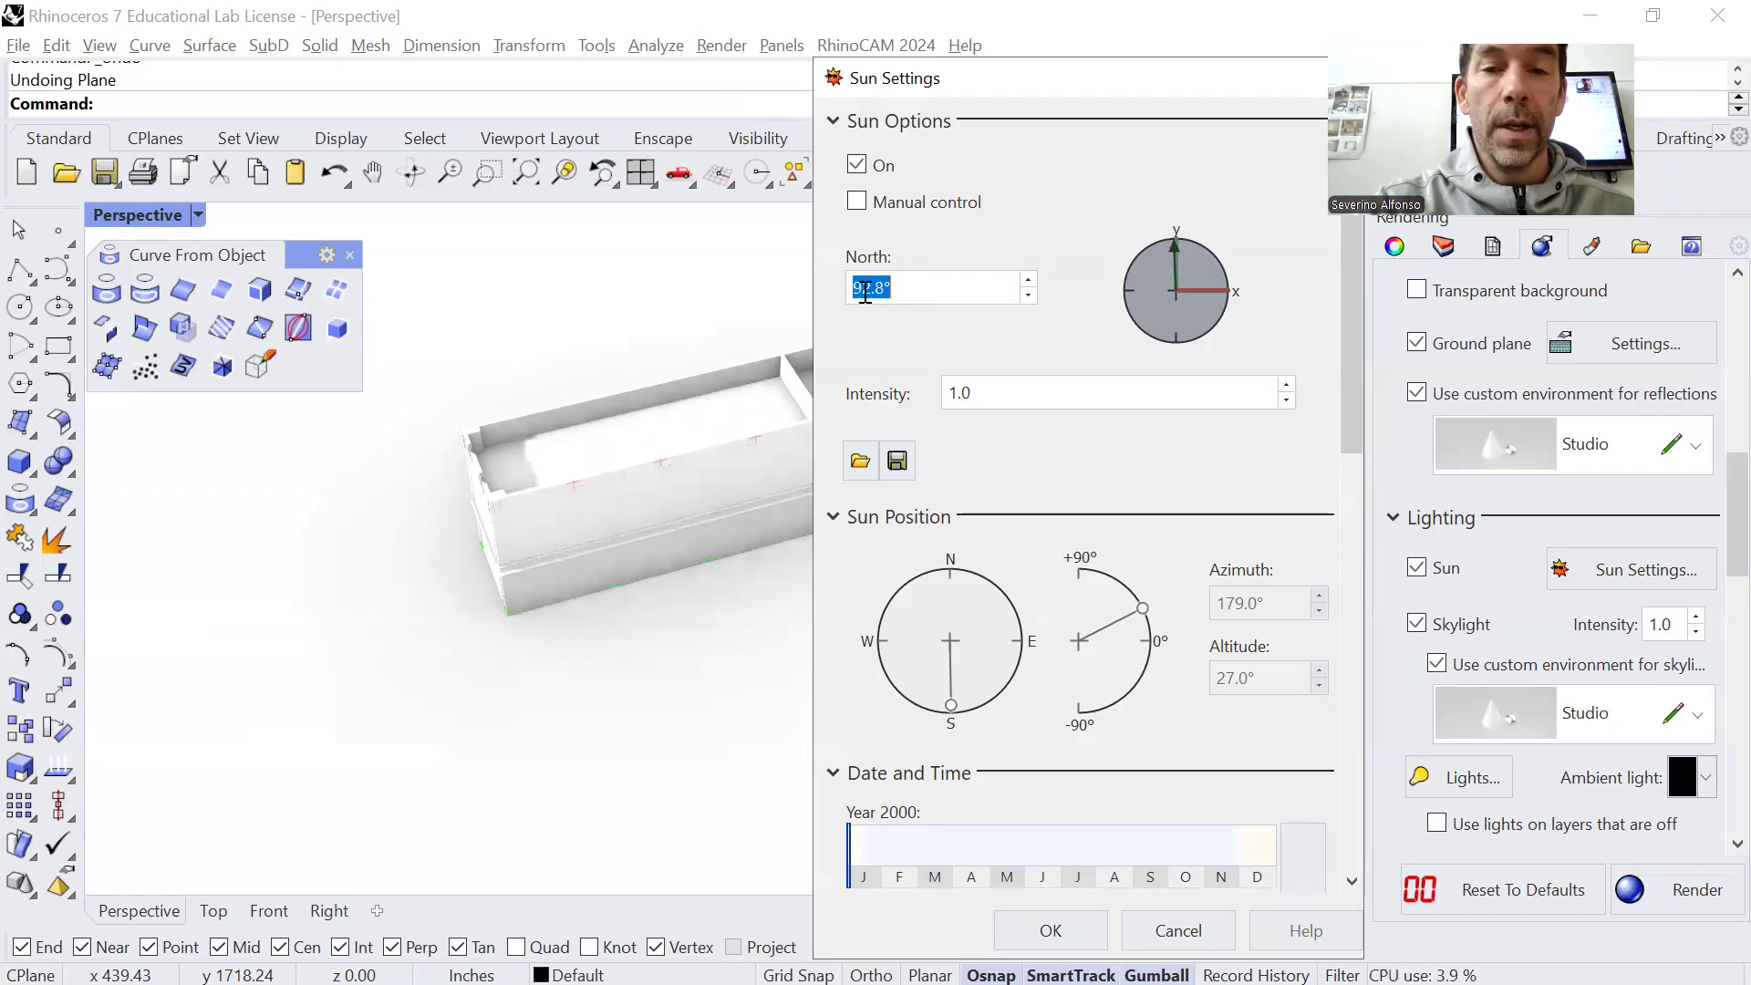
type("90")
key("Return")
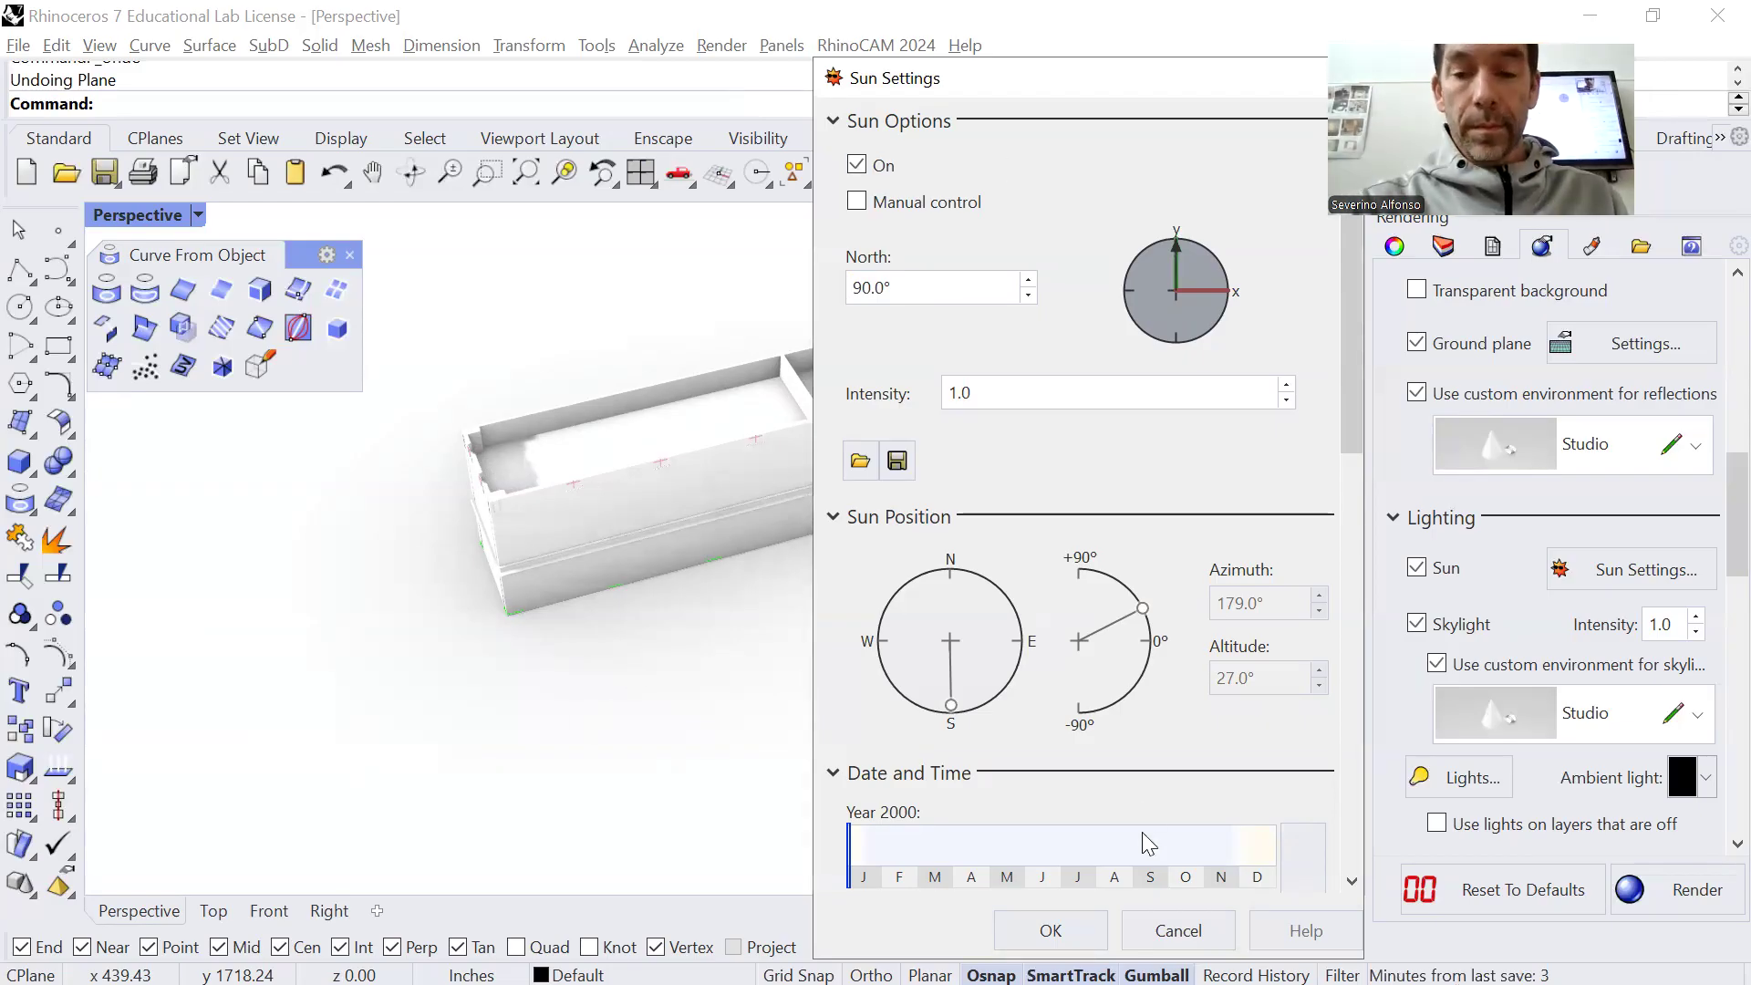
Accept the sun settings and switch to the Top view with the whole building plan in sight
left_click(1087, 931)
key("ctrl+F1")
scroll(896, 609, "down", 10)
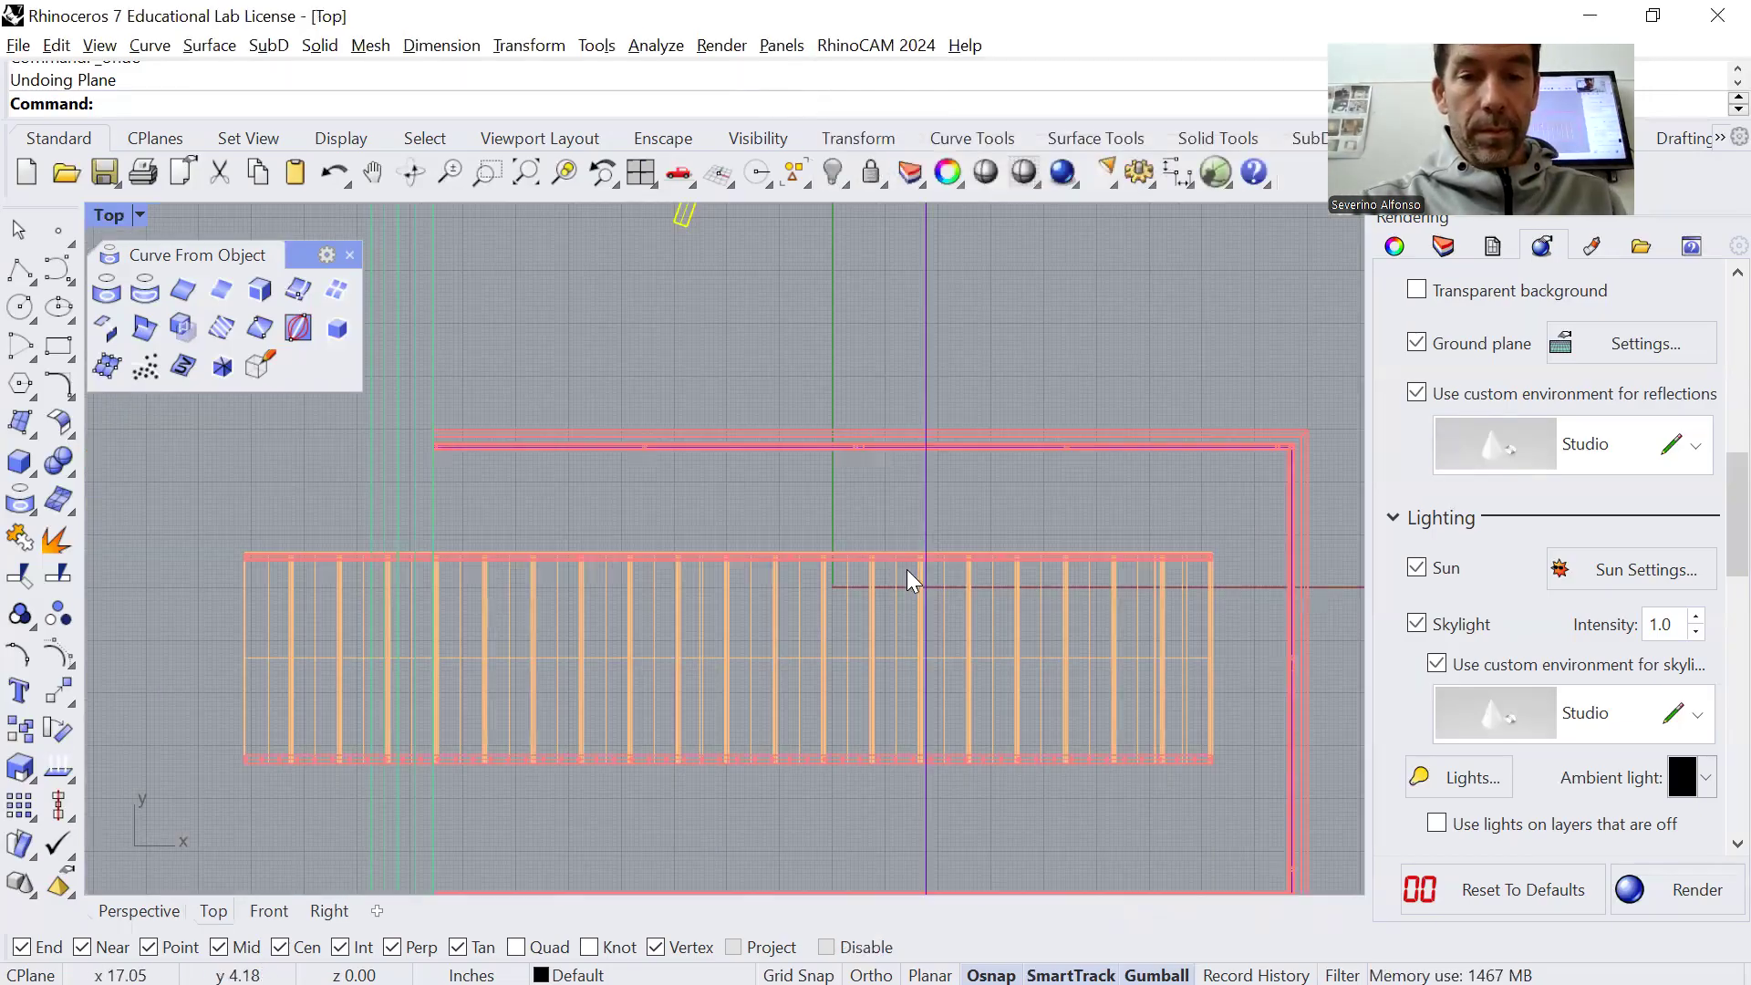
scroll(1036, 757, "down", 10)
Rotate the entire model about 10° clockwise around the midpoint of its lower end in the Top view
key("ctrl+a")
type("rotate")
key("Return")
left_click(886, 665)
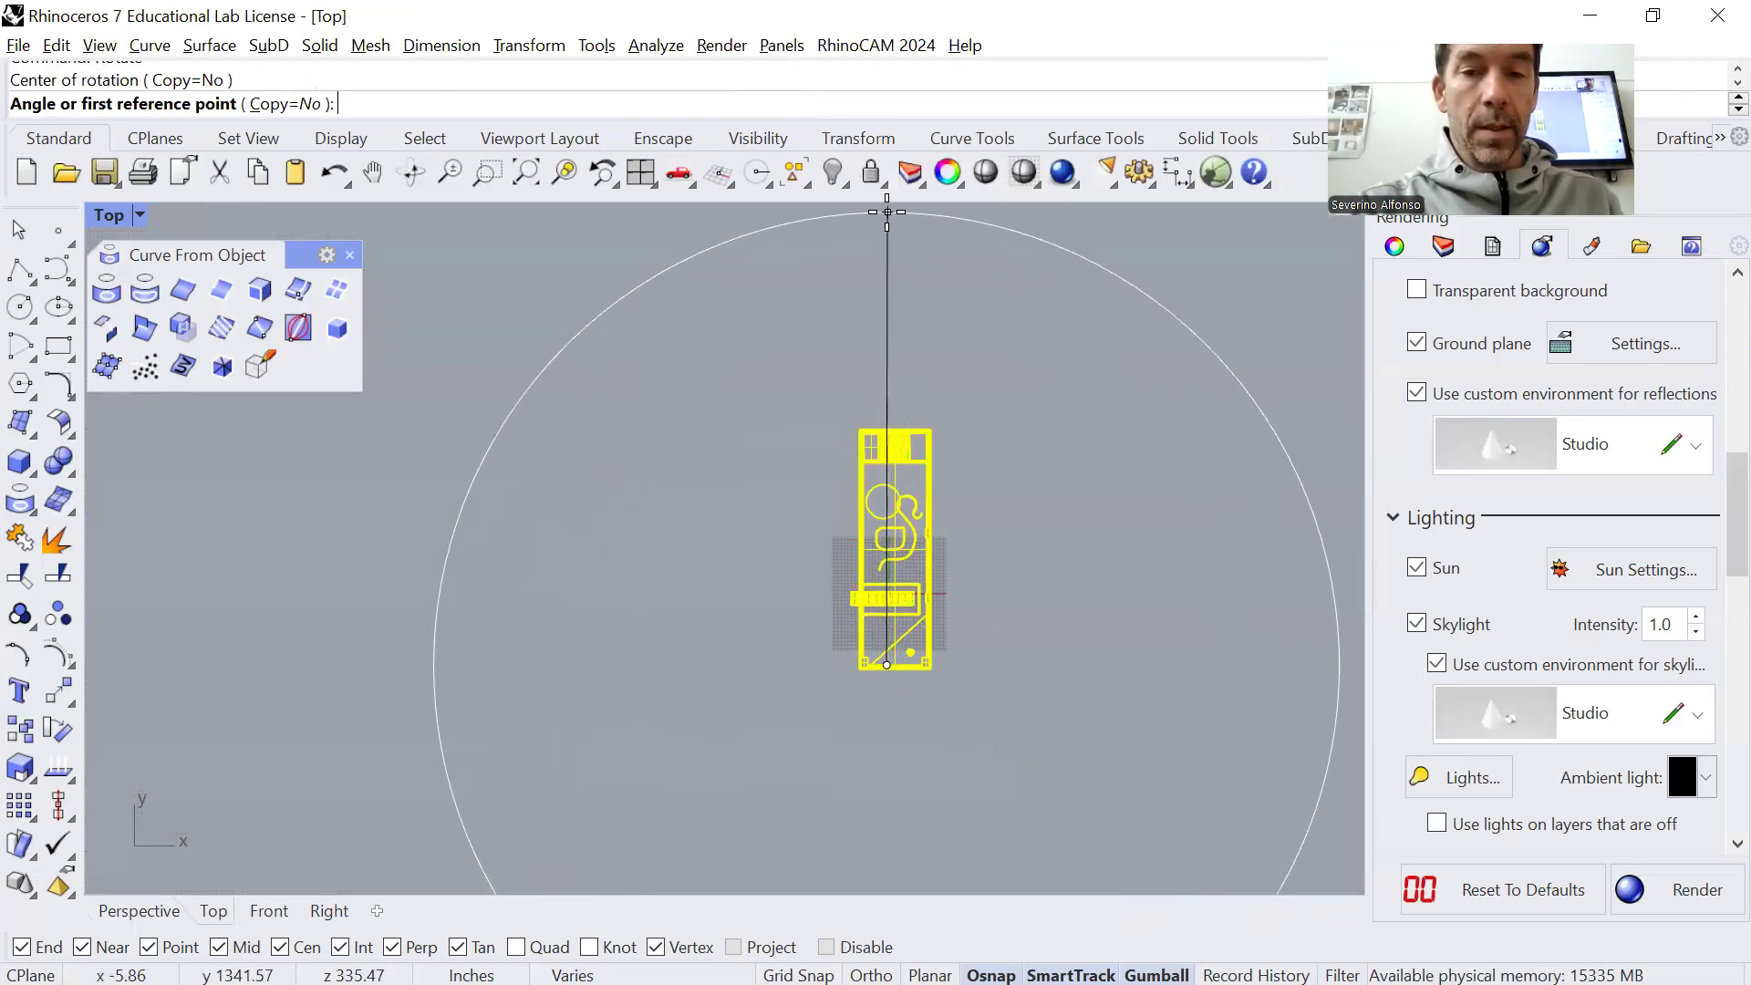
left_click(887, 212)
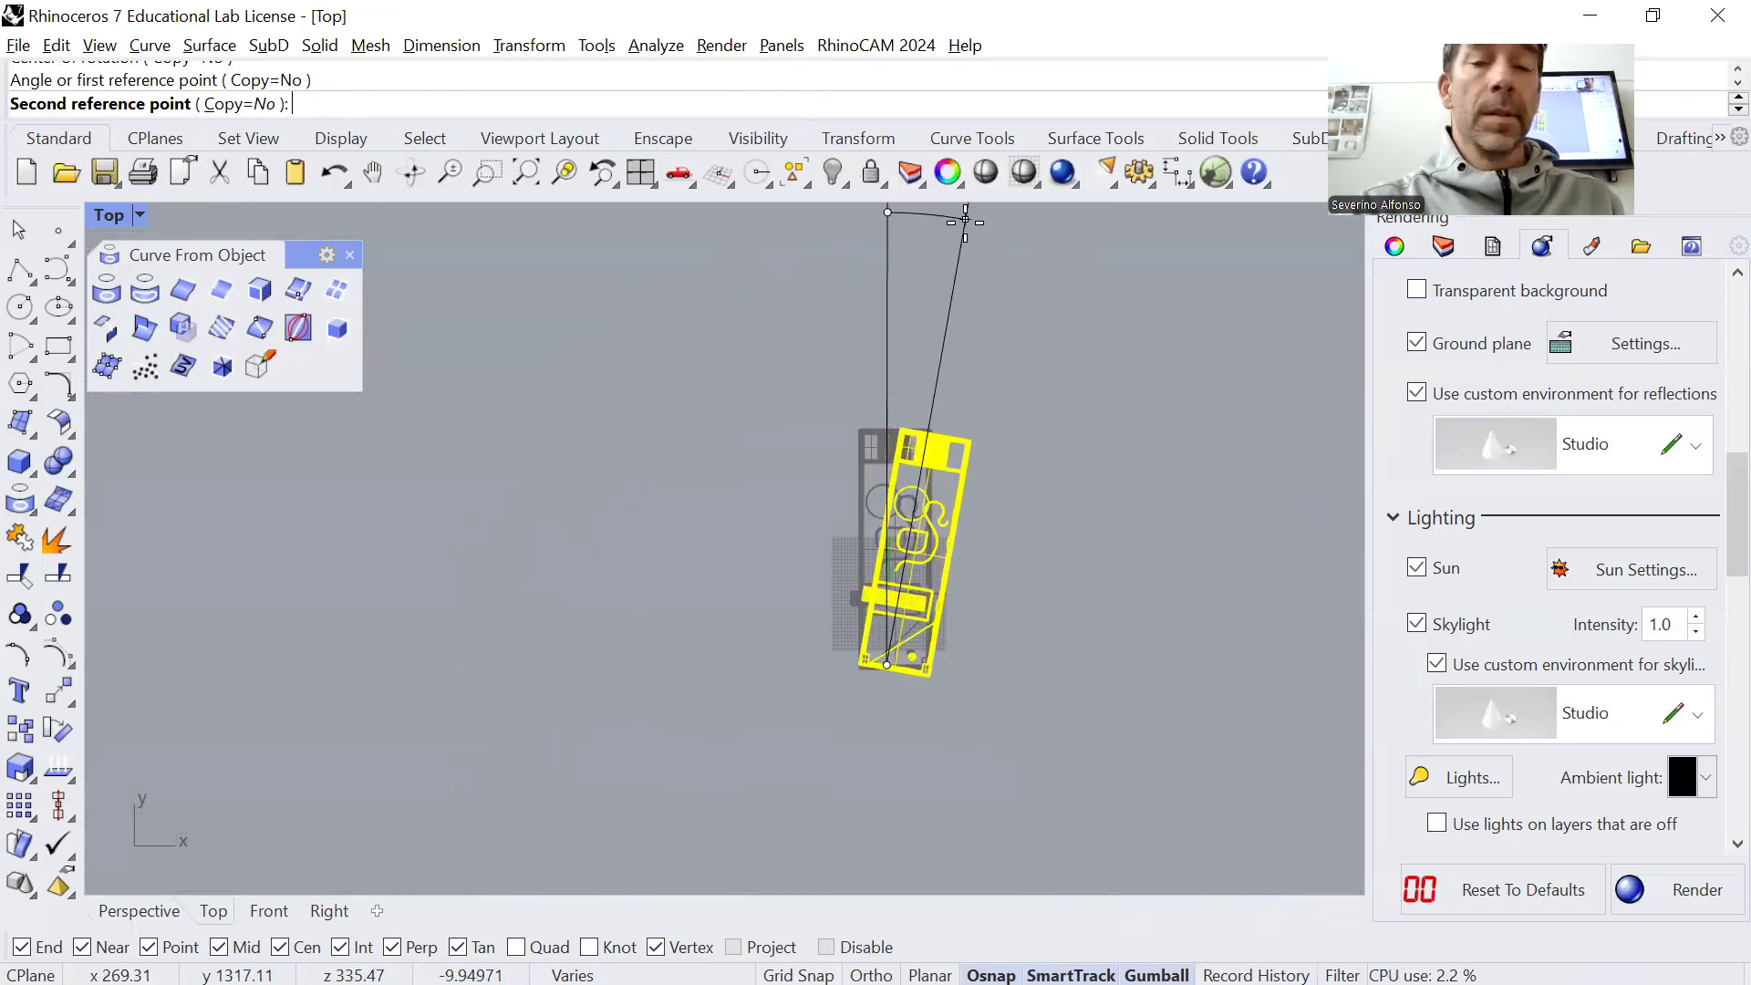
left_click(963, 220)
key("Escape")
Set the Top viewport to the Rendered display mode and check the building's shadow against the sun settings
middle_click(1066, 570)
left_click(1066, 569)
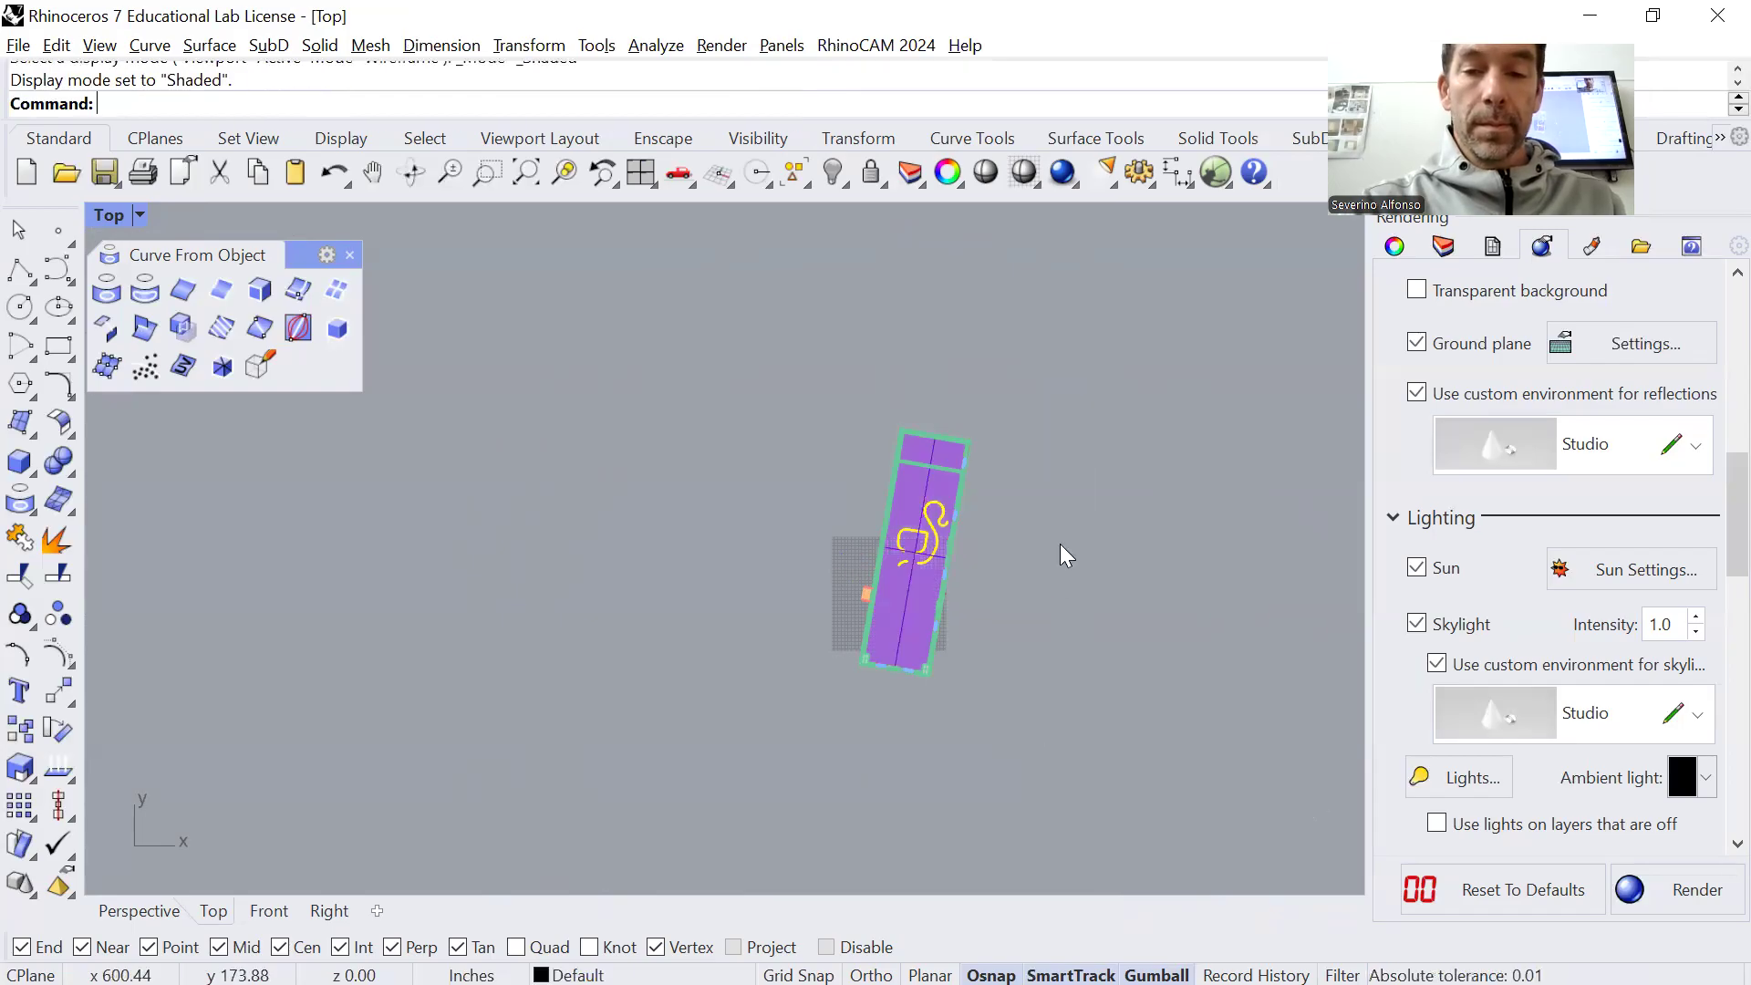
left_click(142, 219)
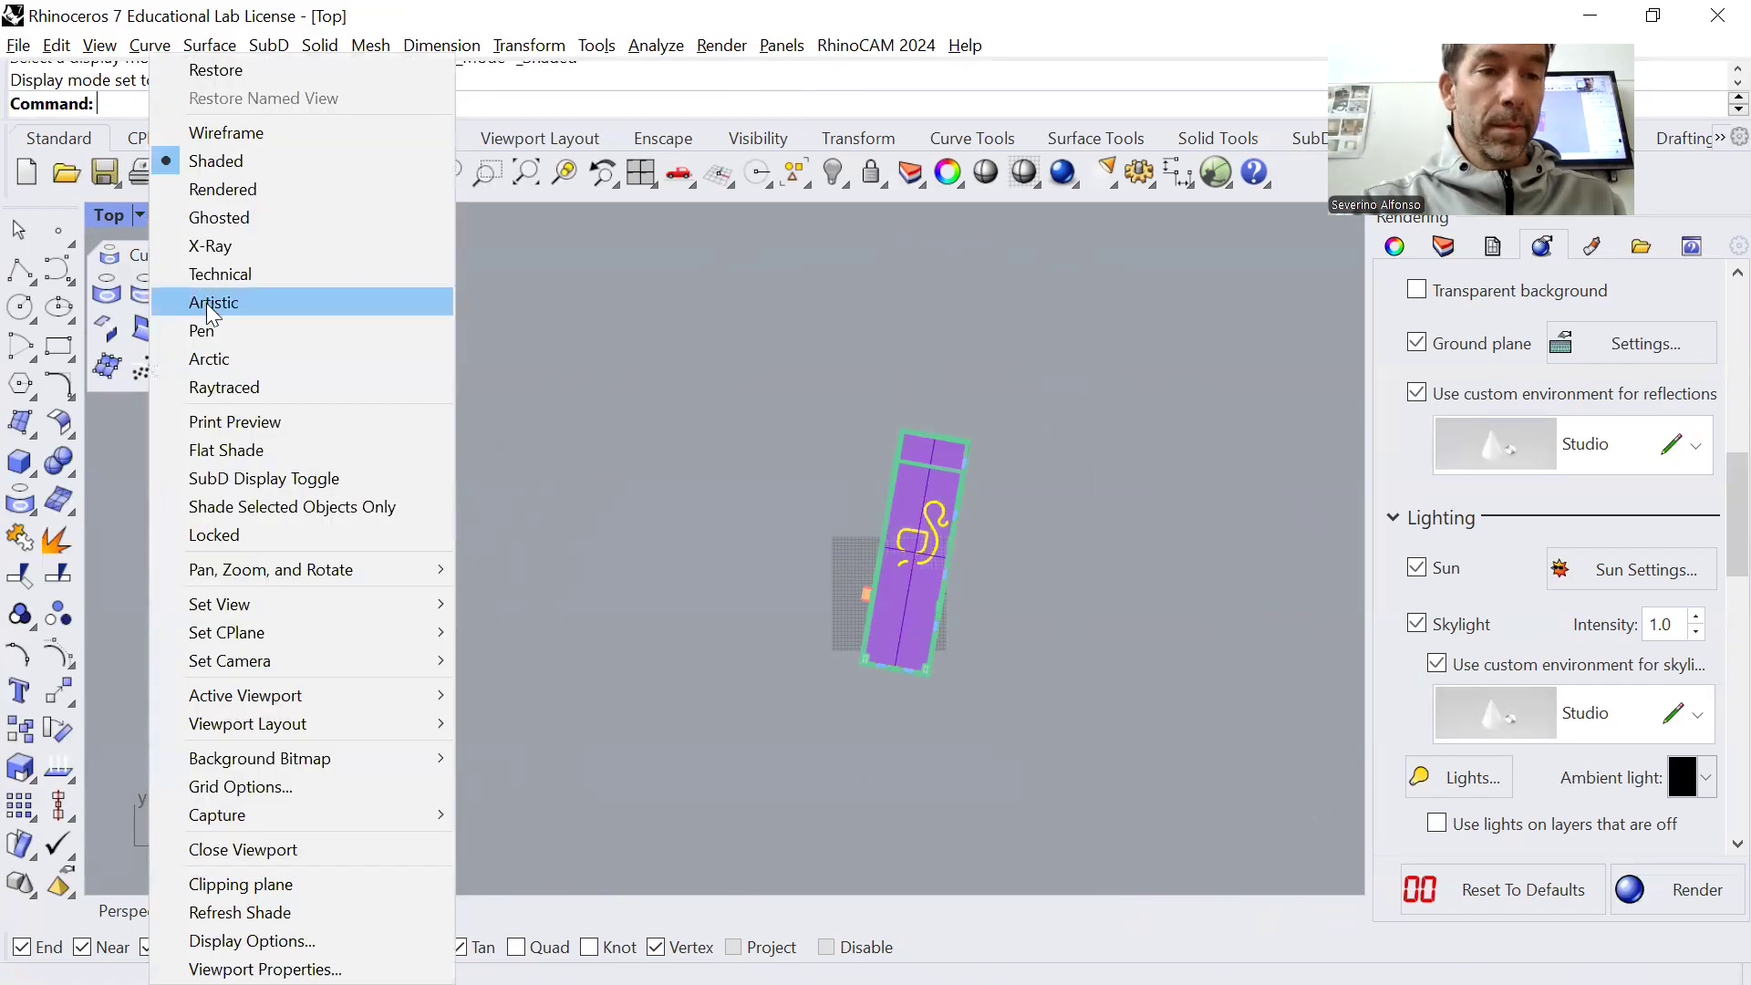
left_click(218, 190)
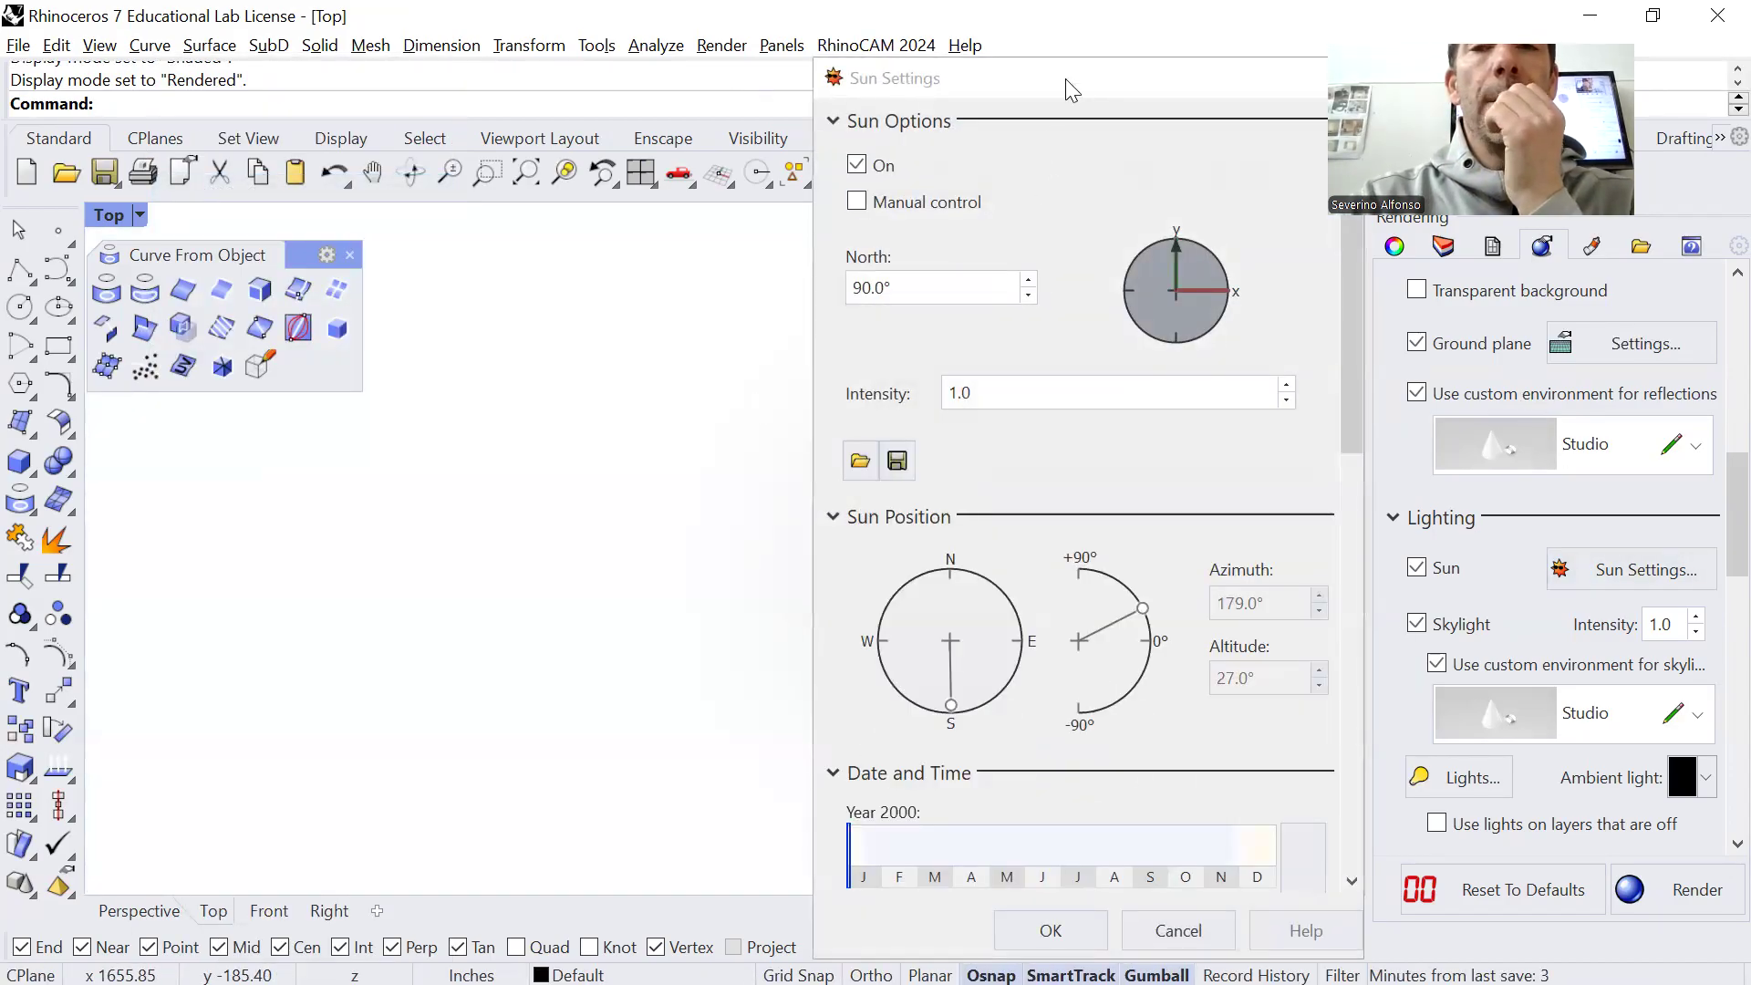
left_click_drag(1052, 88, 493, 78)
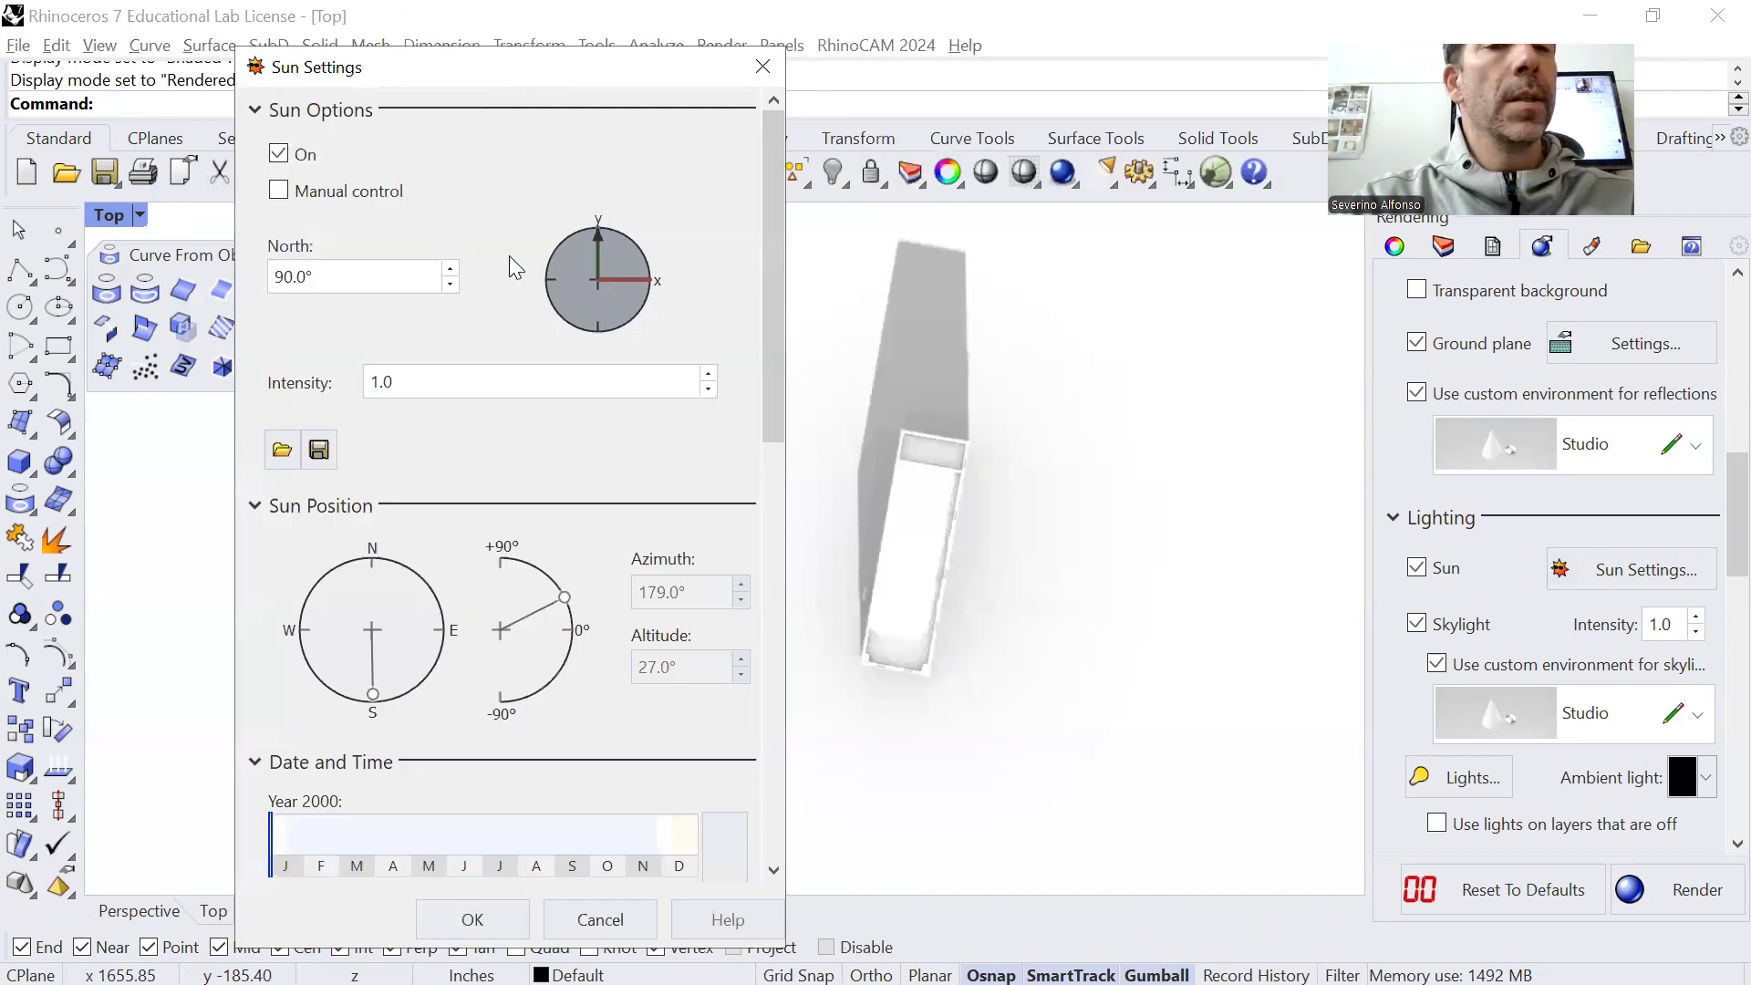
left_click(763, 66)
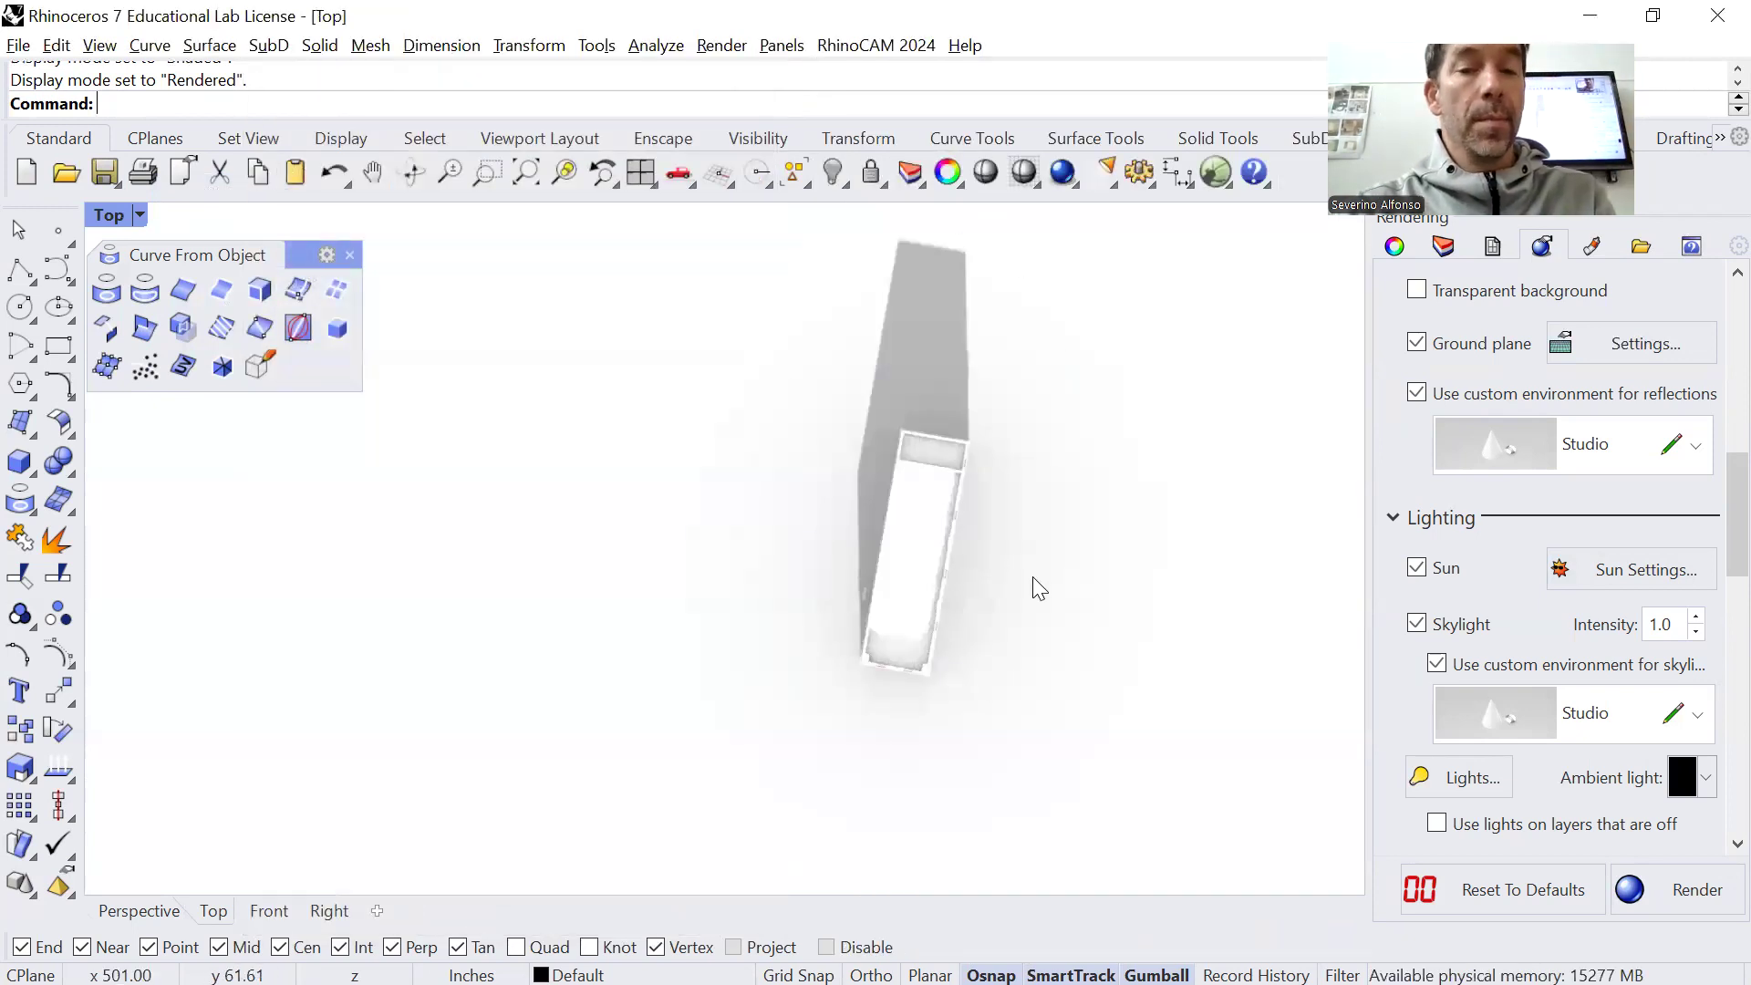
Undo the last sun settings change and the model's rotation, and clear the selection
key("ctrl+z")
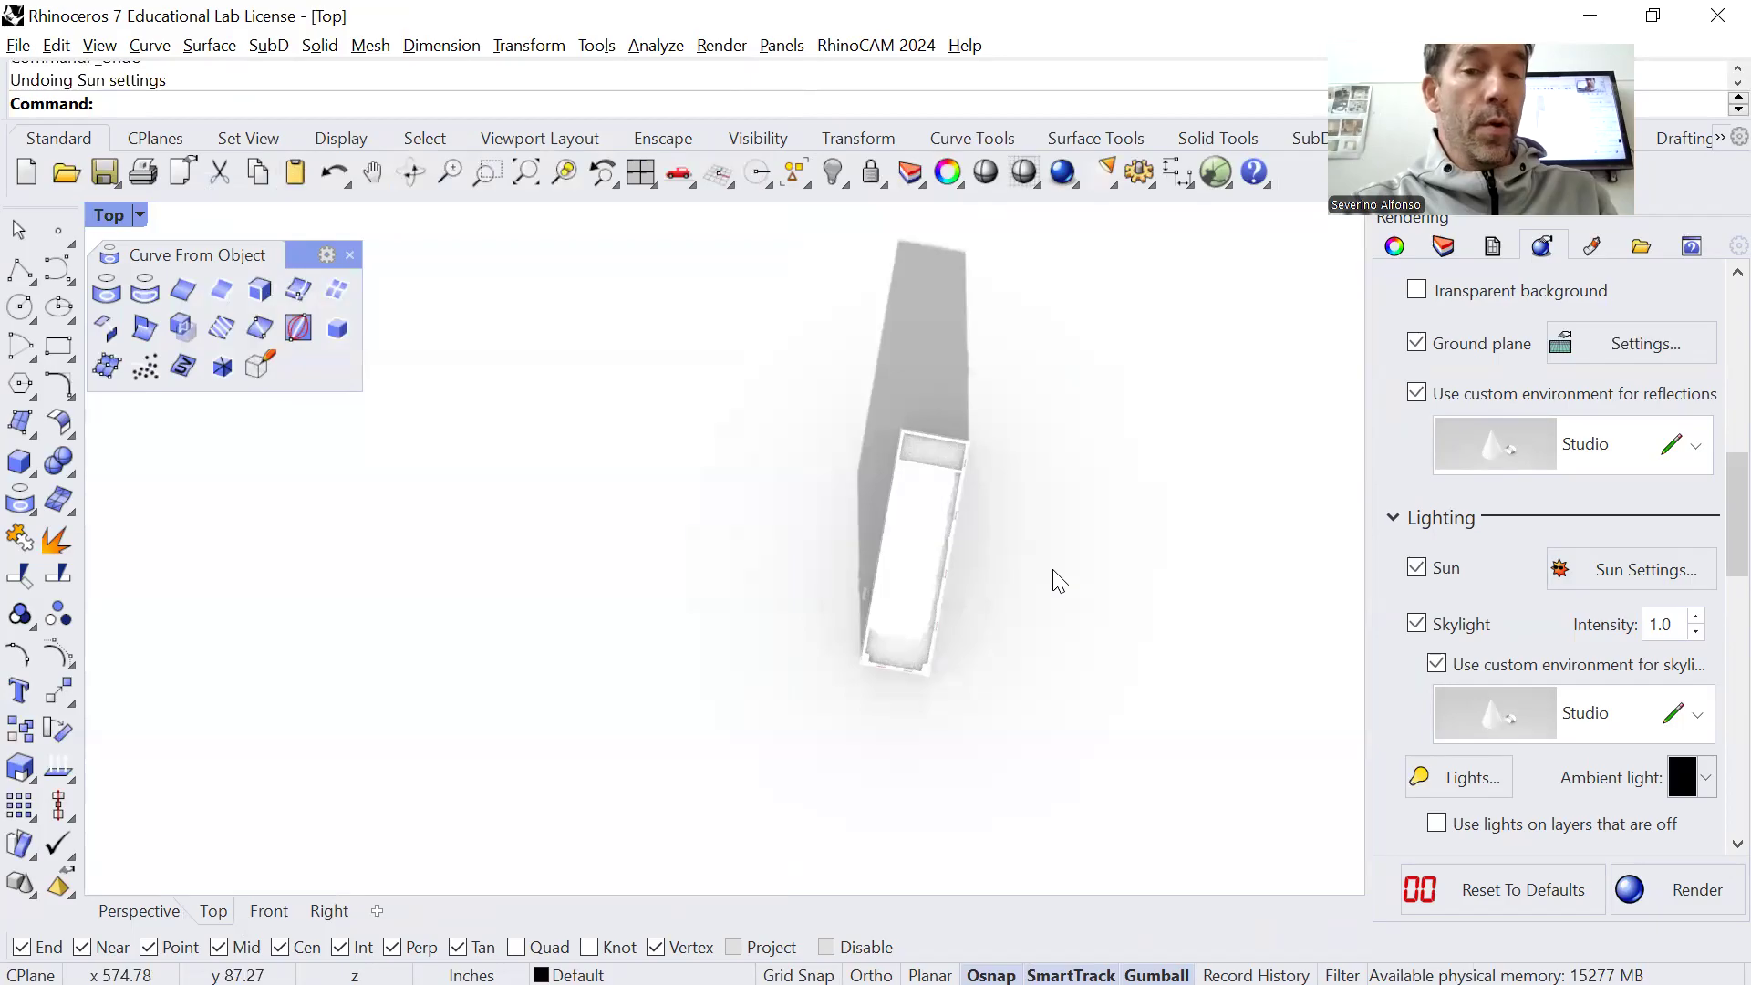
key("ctrl+z")
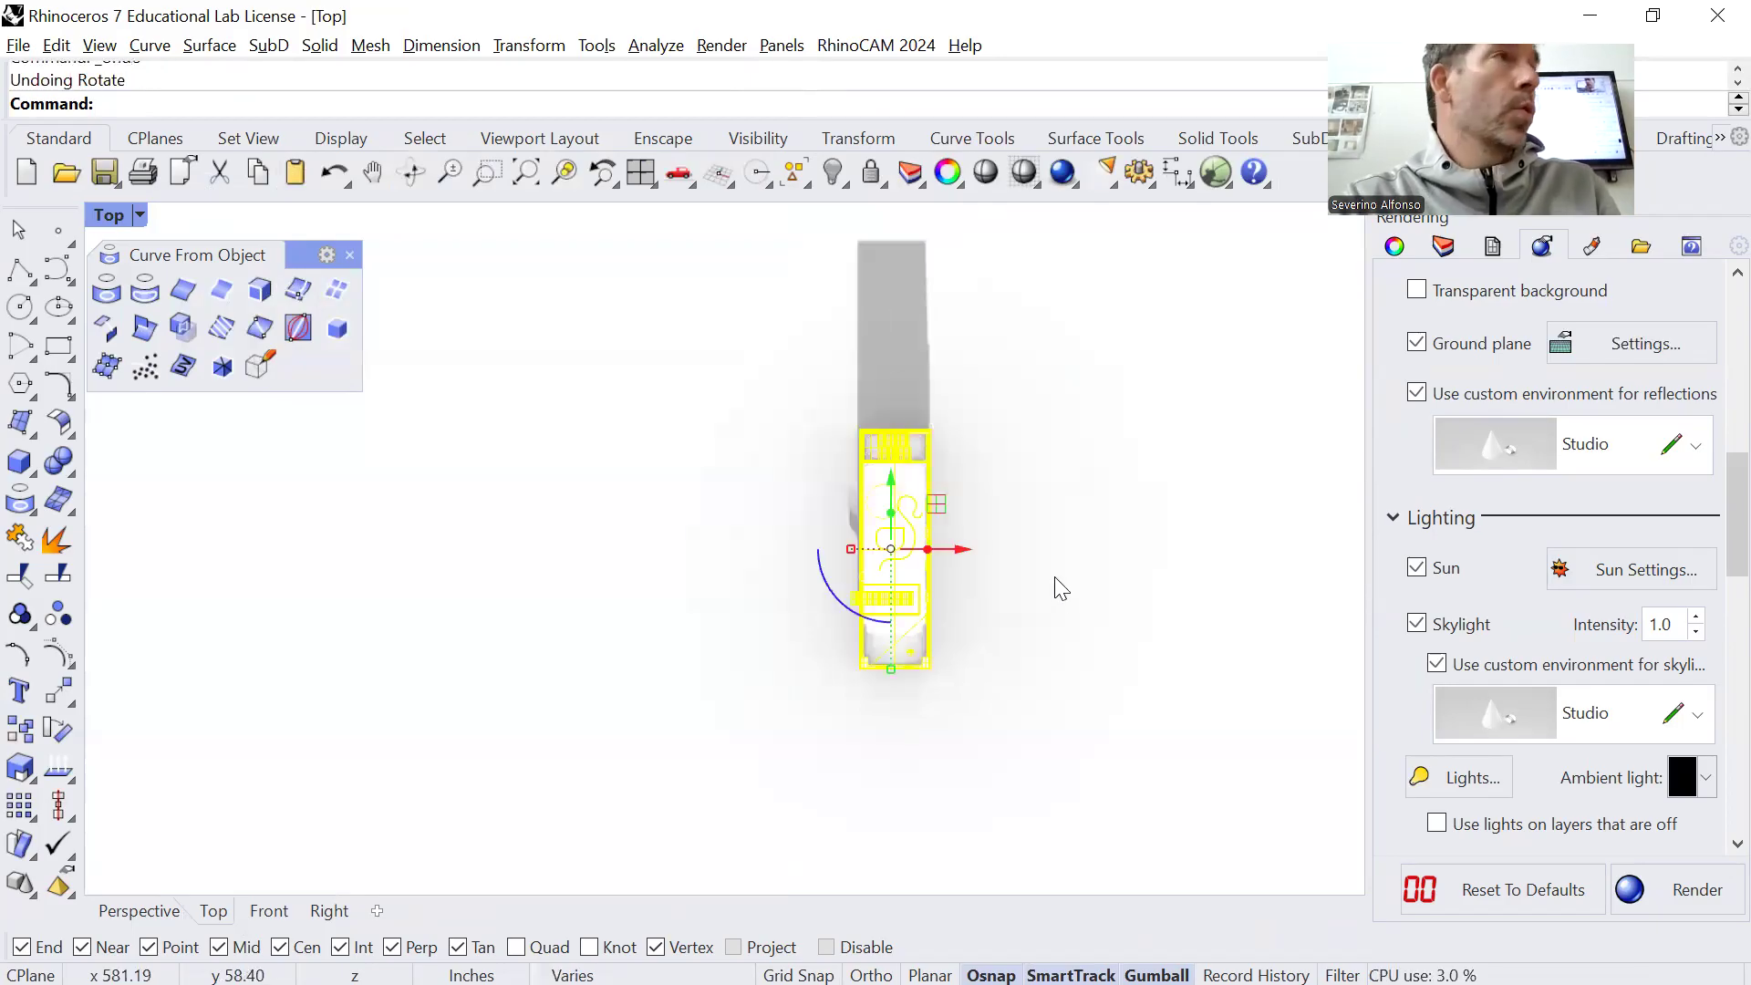
key("Escape")
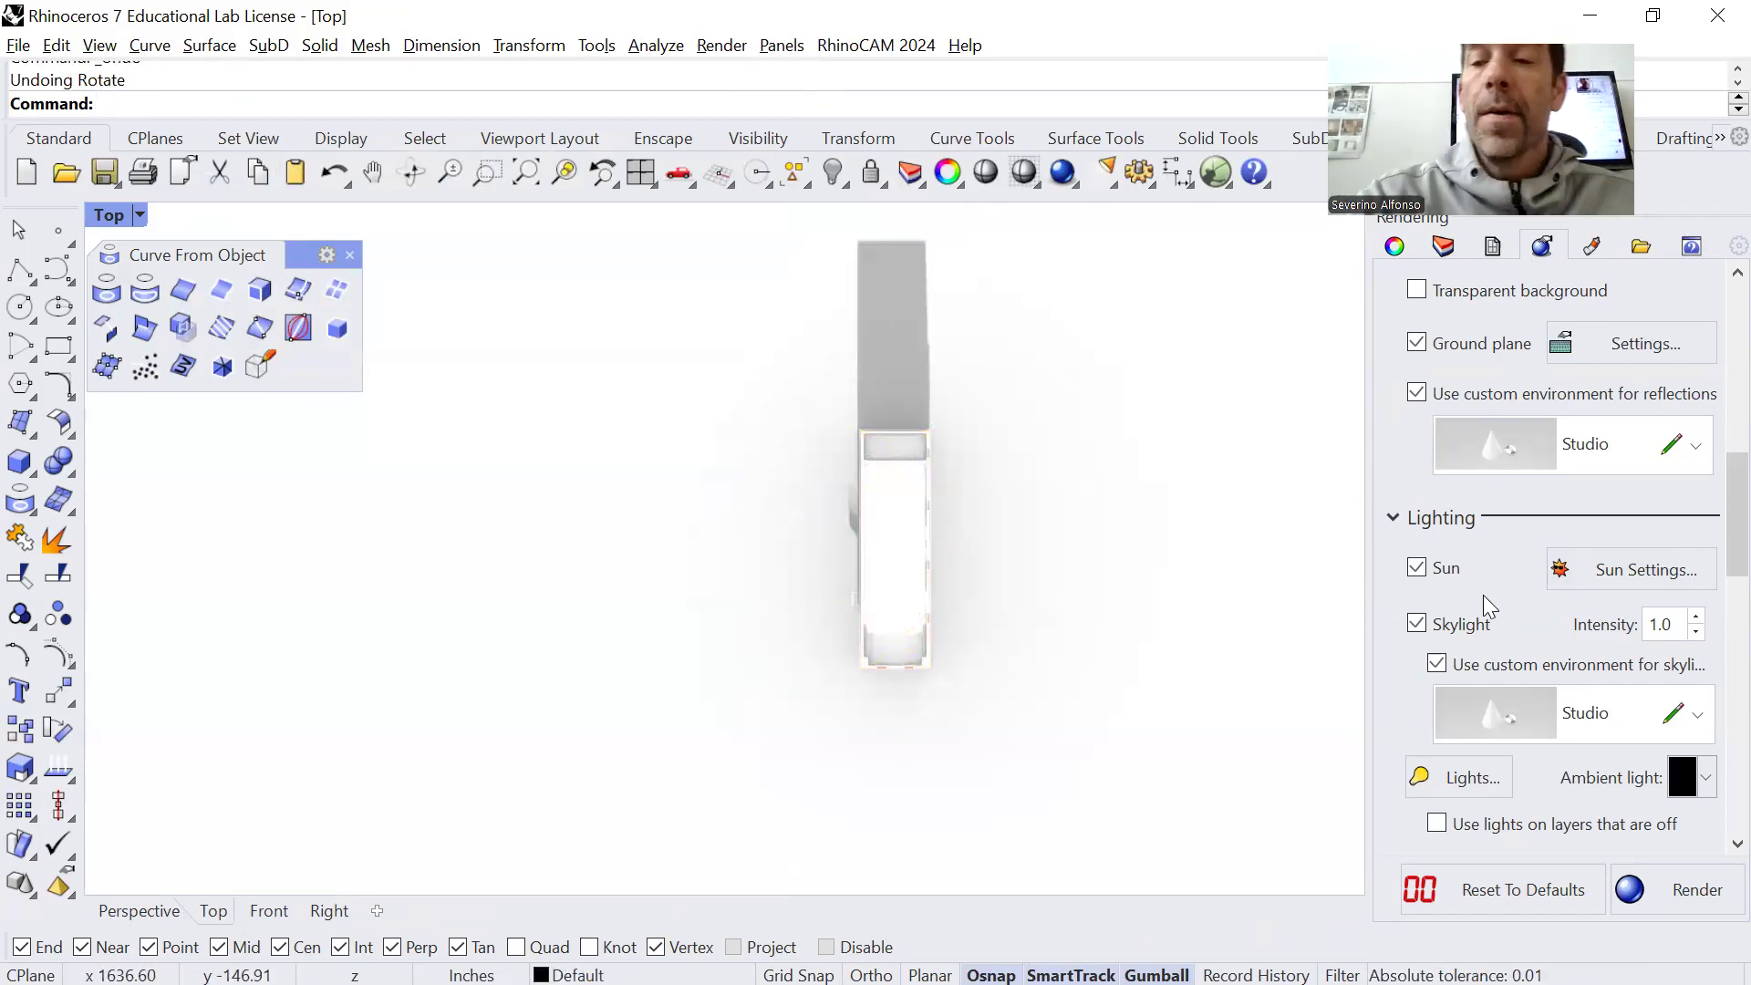
Reopen the sun settings and turn the north direction on the compass to 73.6°
left_click(1578, 576)
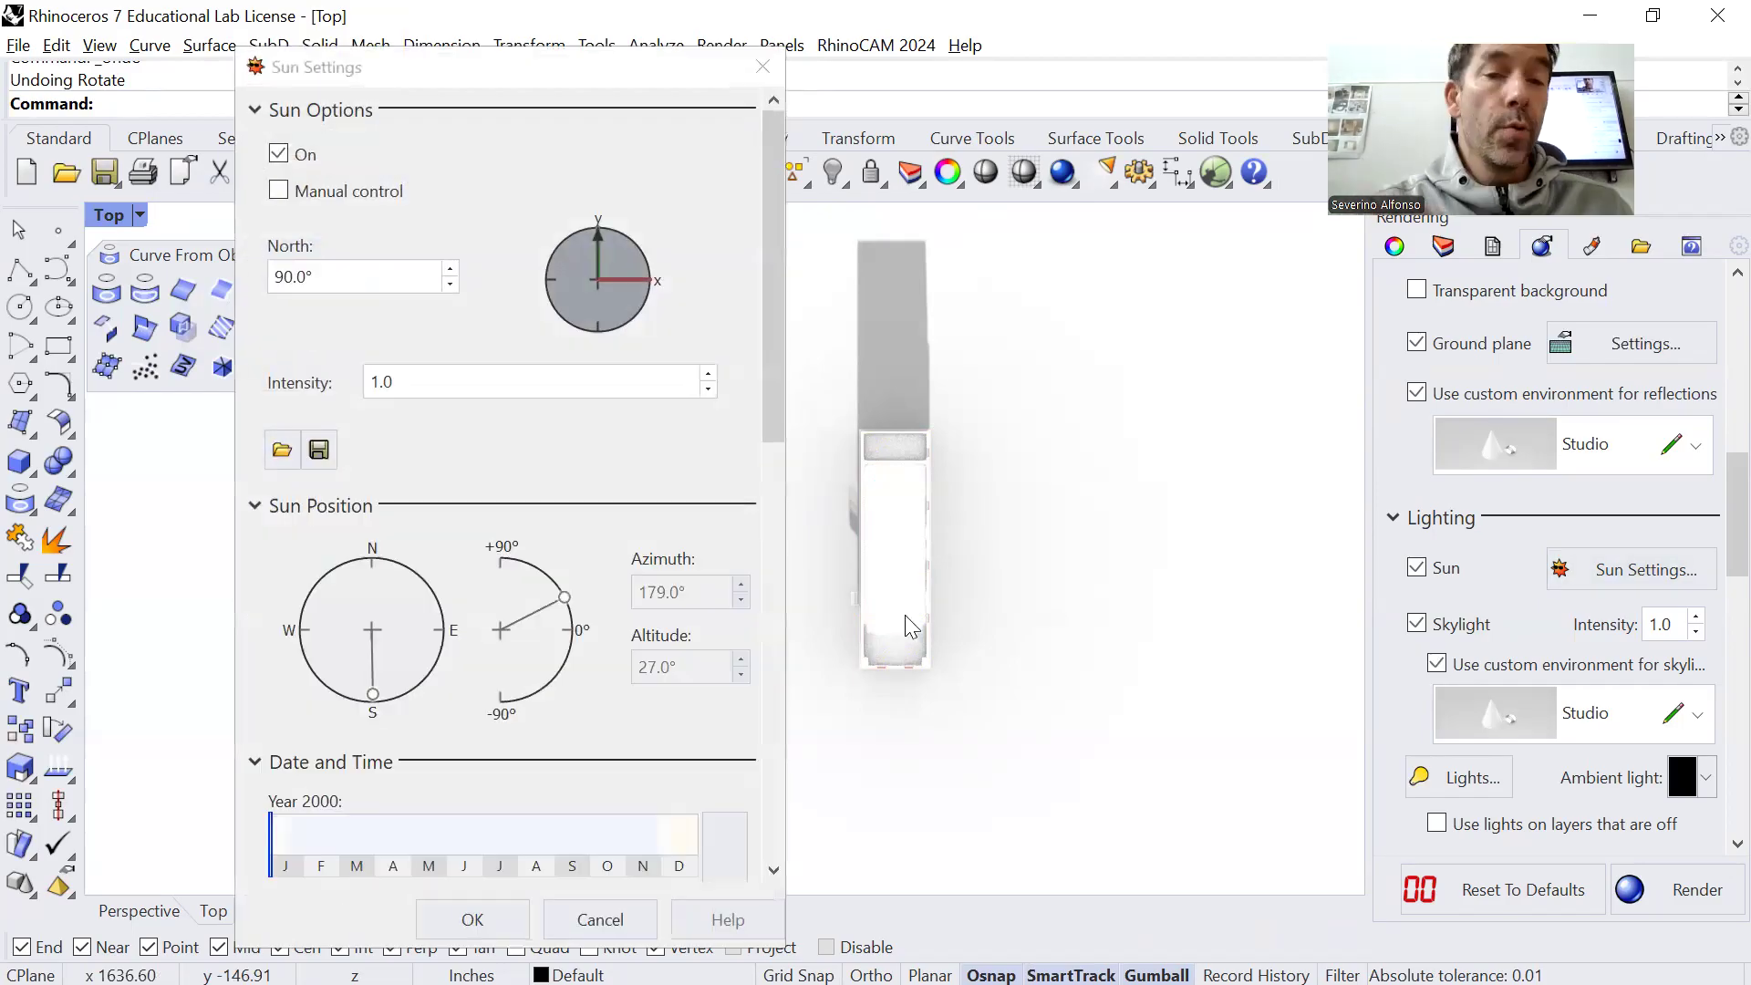
left_click_drag(601, 246, 613, 246)
double_click(338, 277)
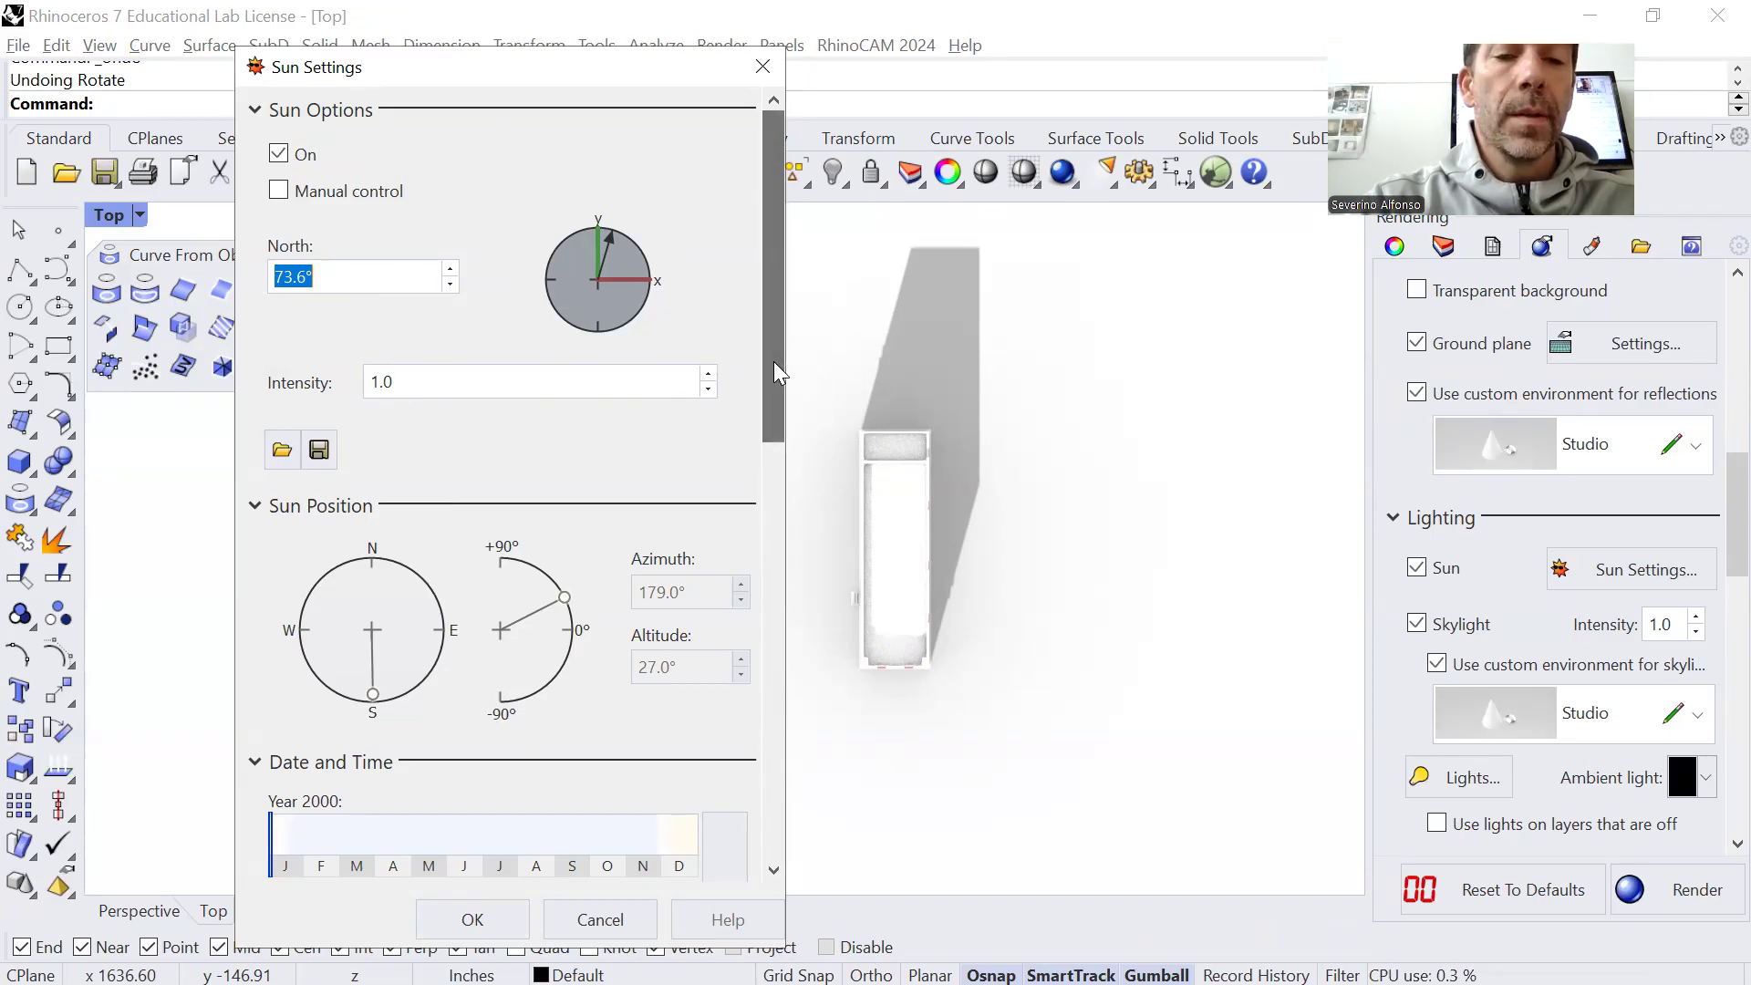
scroll(773, 361, "down", 2)
scroll(328, 232, "up", 2)
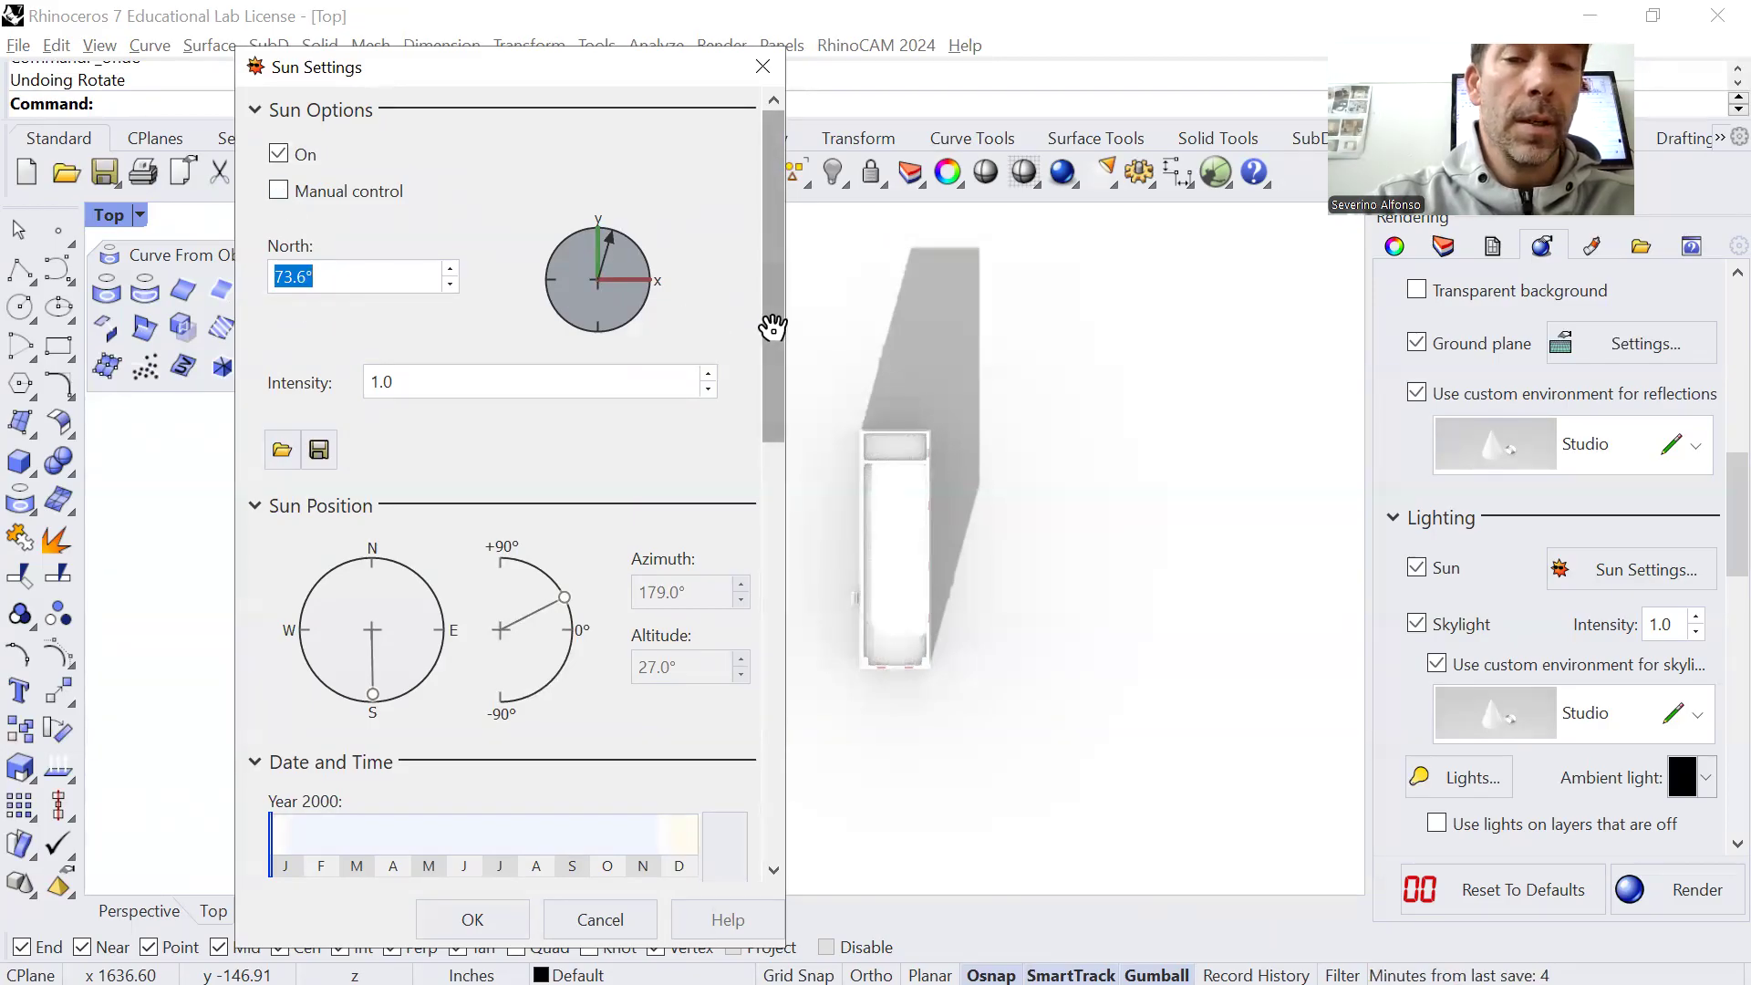
Try the January 1 shadows at 10:58:42 AM and at 2:36:14 PM
left_click_drag(771, 313, 743, 462)
mouse_move(474, 641)
left_mouse_down()
mouse_move(488, 646)
mouse_move(466, 647)
left_mouse_up()
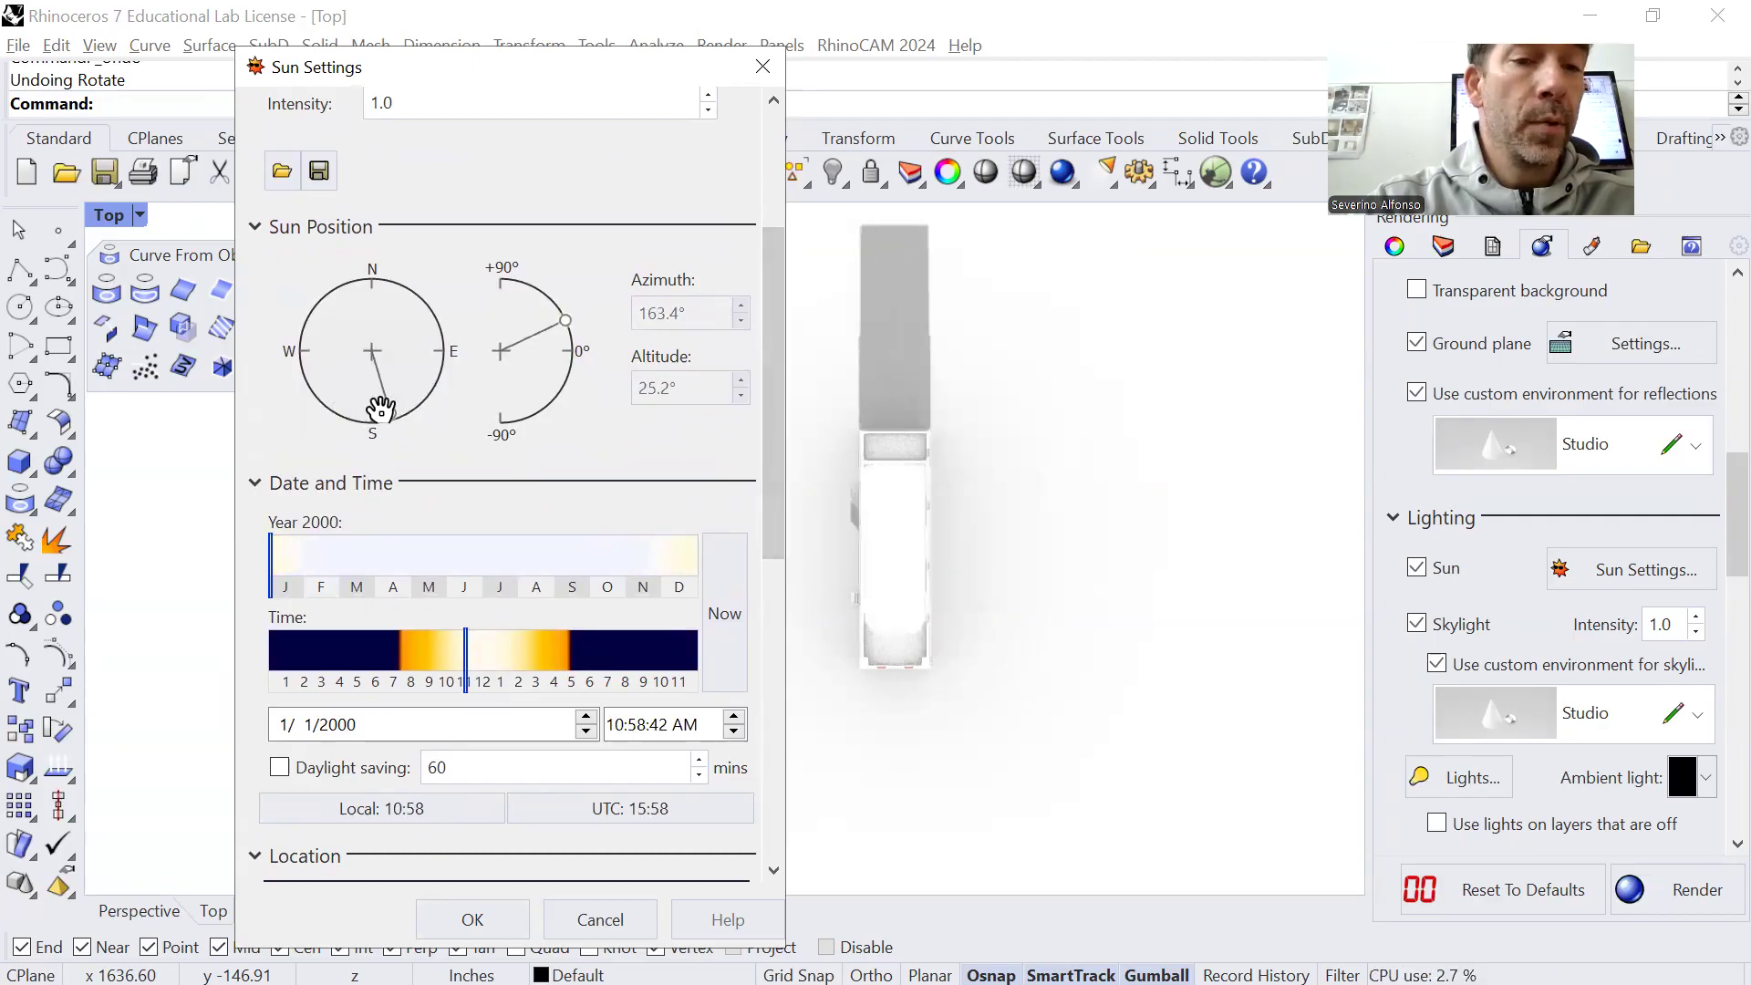
mouse_move(465, 656)
left_mouse_down()
mouse_move(512, 657)
mouse_move(453, 648)
mouse_move(527, 653)
left_mouse_up()
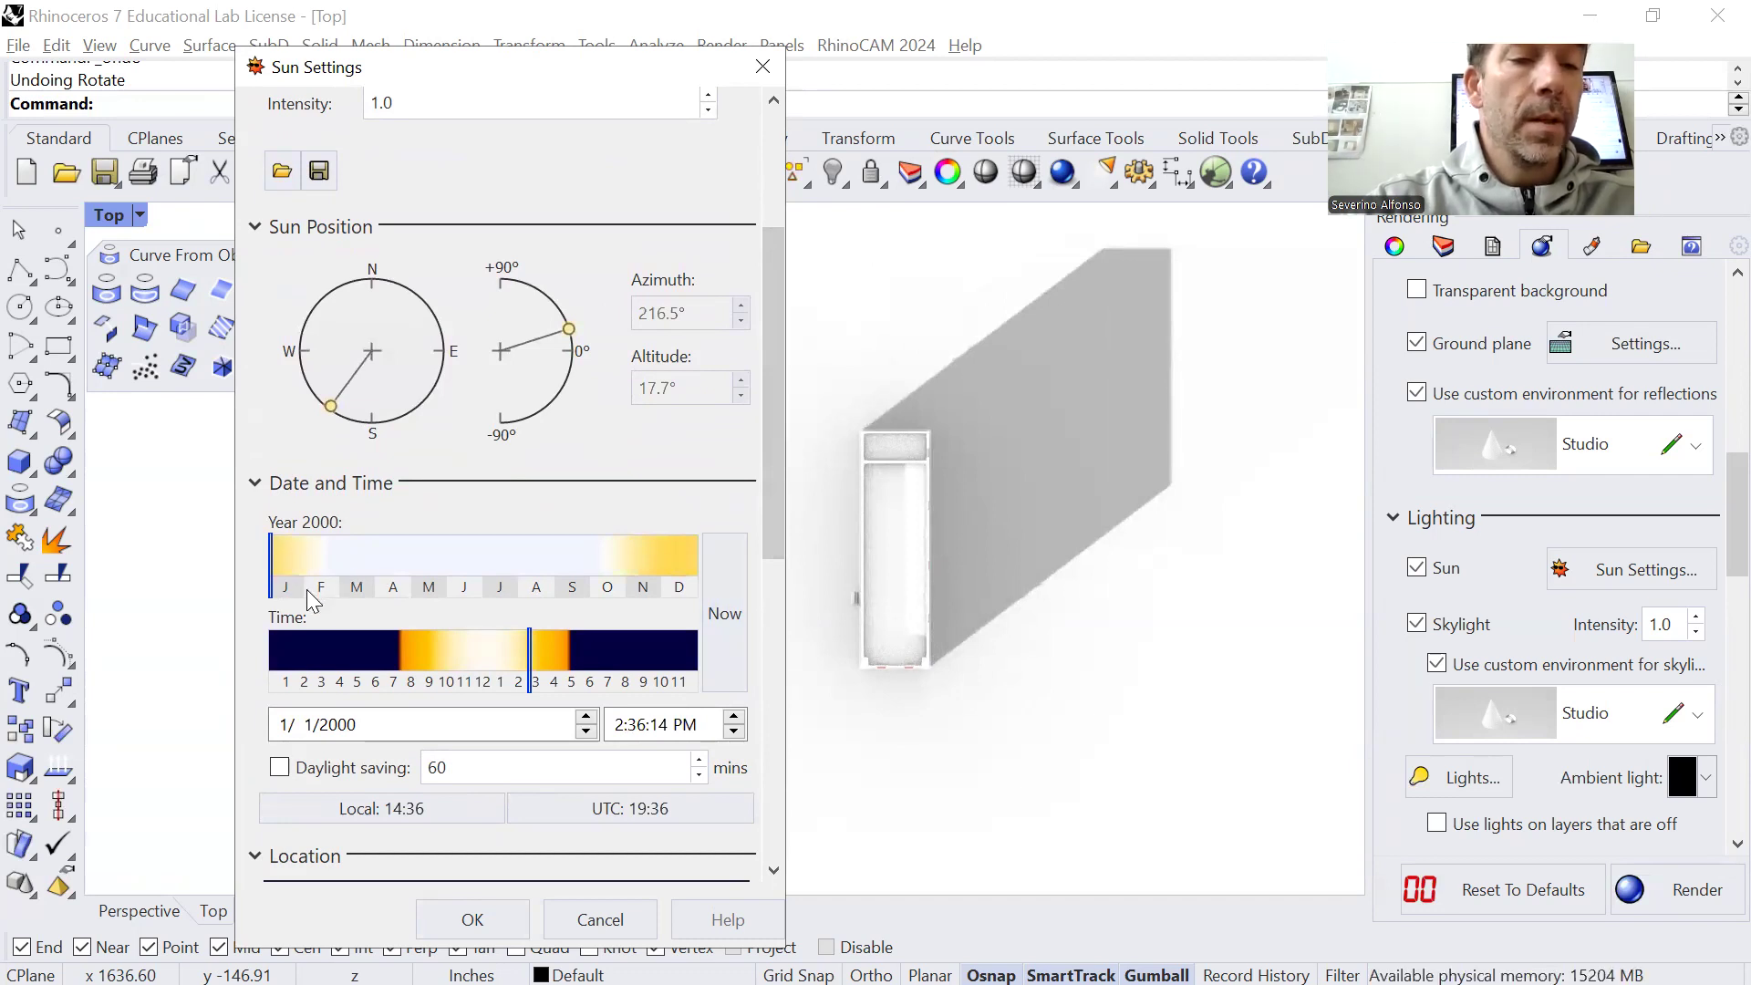
Set the sun time to 11:50:48 AM and compare the shadows on 7/14/2000 and 2/14/2000
mouse_move(325, 567)
left_mouse_down()
mouse_move(310, 571)
mouse_move(615, 576)
mouse_move(498, 562)
left_mouse_up()
mouse_move(523, 655)
left_mouse_down()
mouse_move(431, 658)
mouse_move(480, 649)
left_mouse_up()
left_click(387, 728)
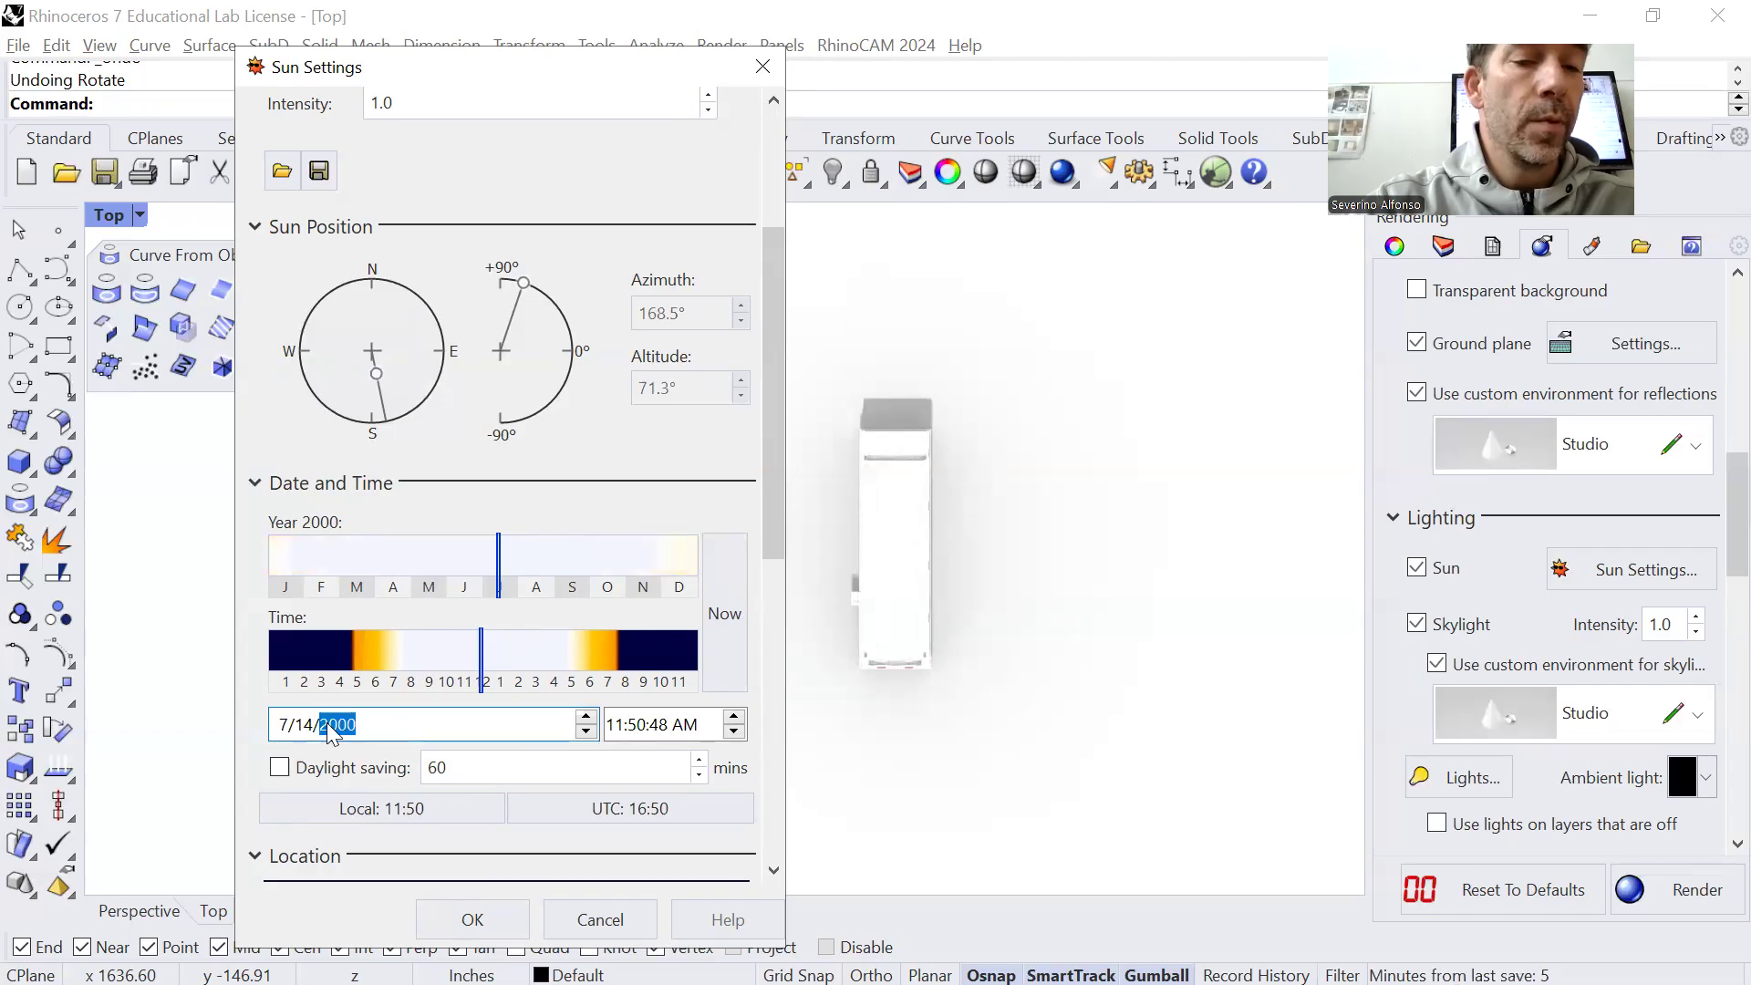
mouse_move(504, 551)
left_mouse_down()
mouse_move(525, 551)
mouse_move(320, 560)
left_mouse_up()
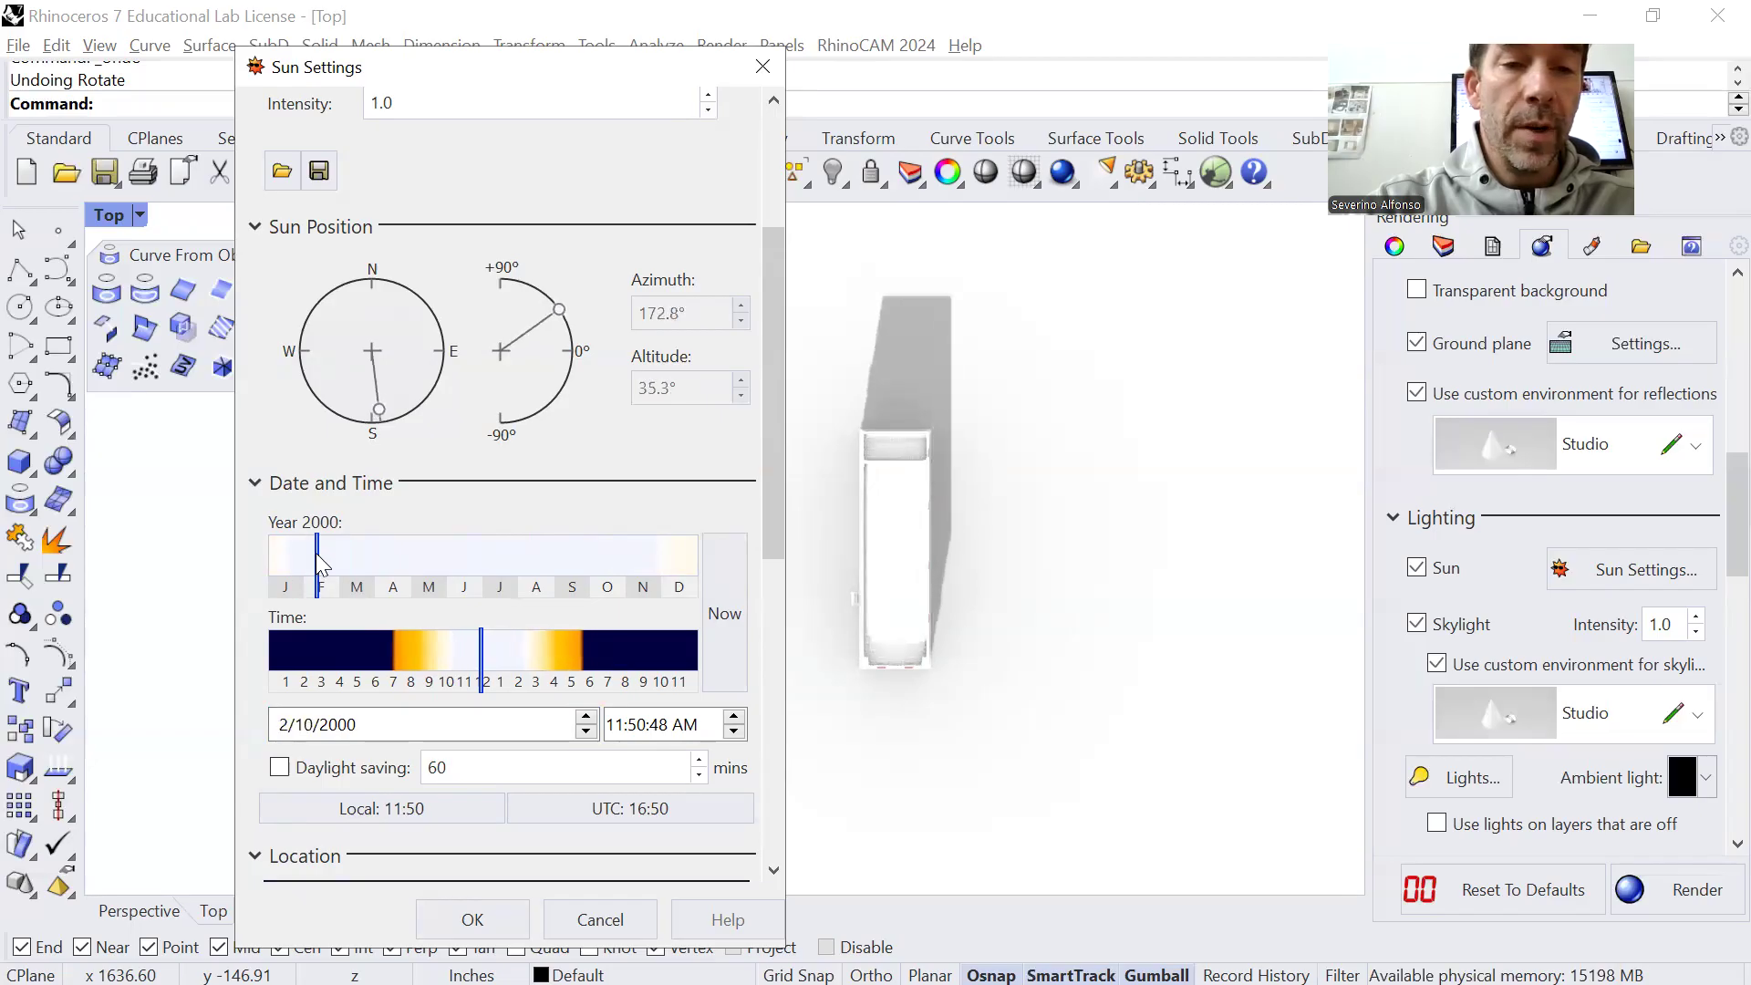
left_click(321, 557)
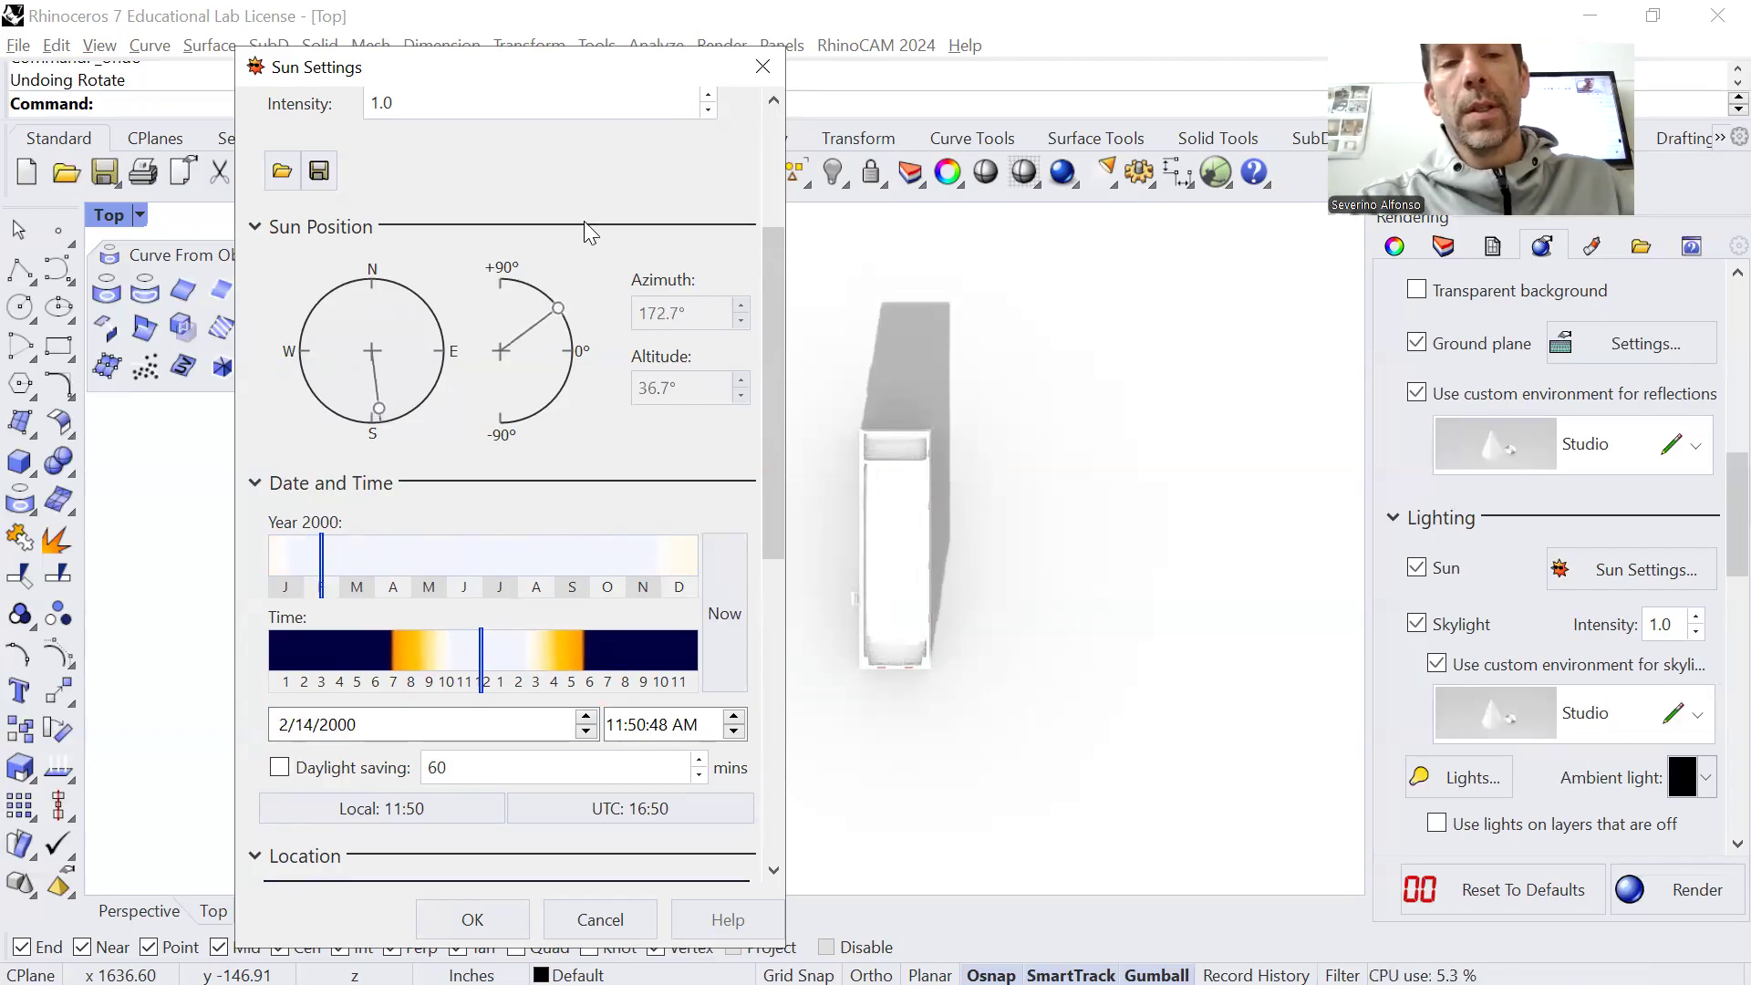
Try 6/30/2000 as the sun date, and set the date to 5/18/2000 and the time to 8:52:59 AM
mouse_move(323, 563)
left_mouse_down()
mouse_move(513, 560)
mouse_move(480, 561)
left_mouse_up()
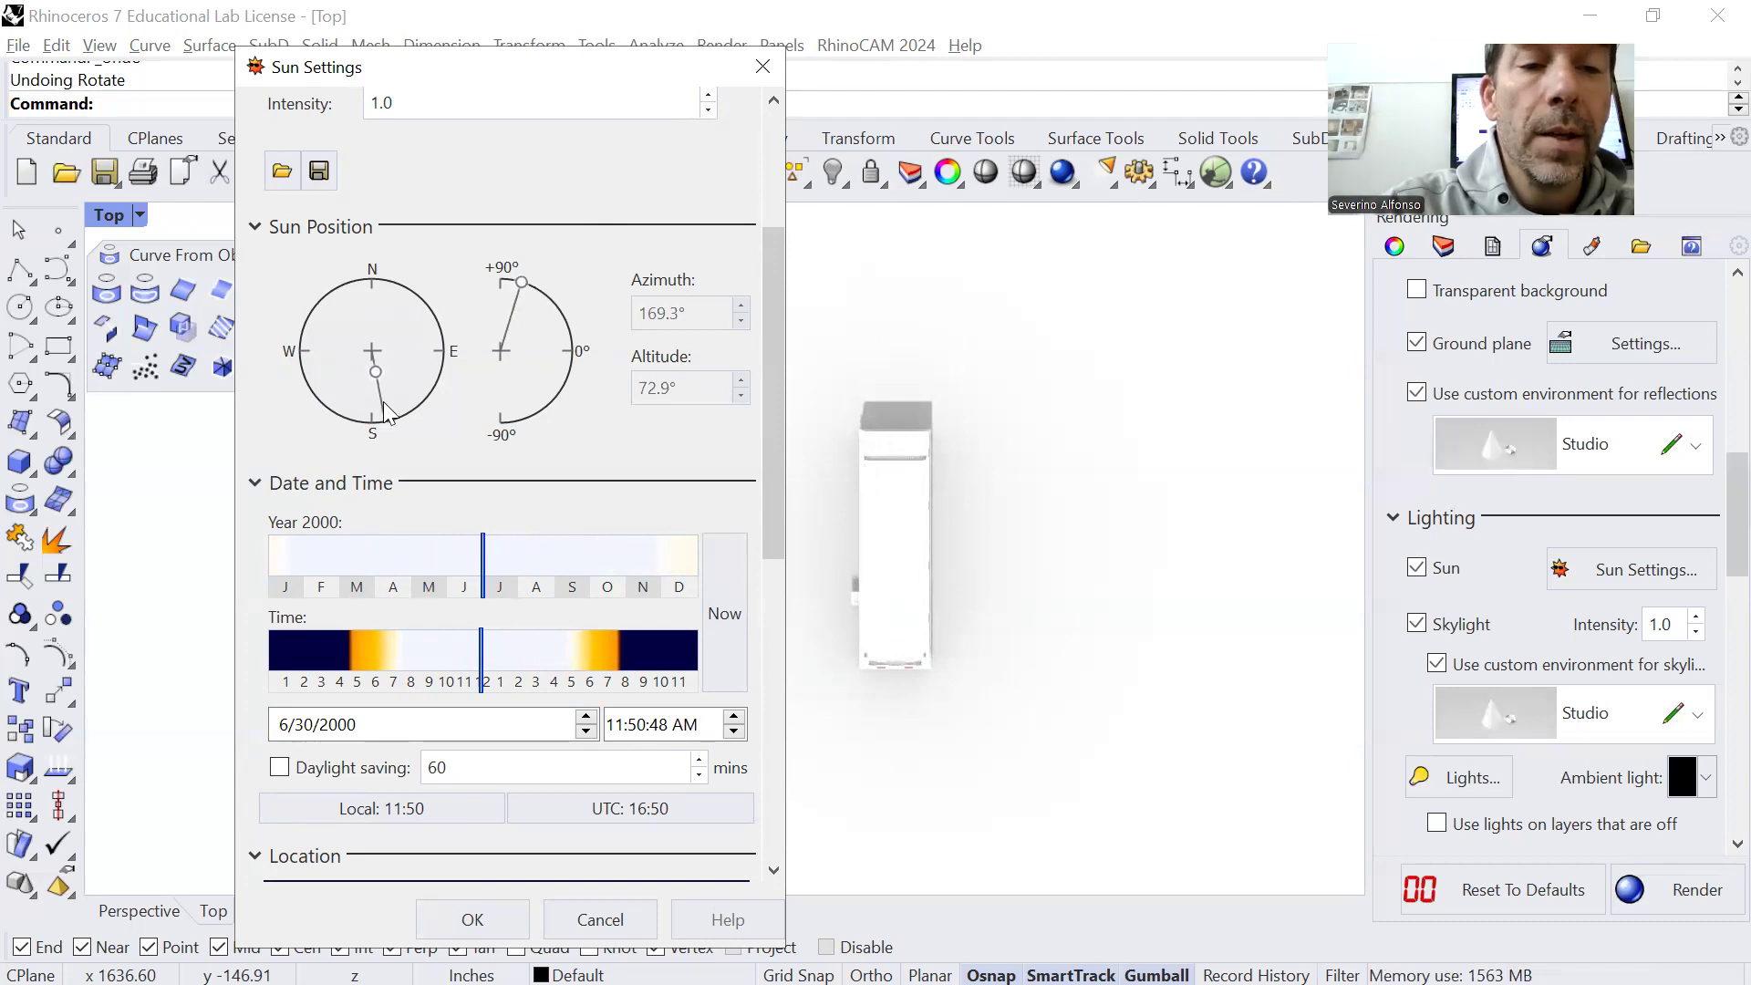
mouse_move(488, 659)
left_mouse_down()
mouse_move(469, 657)
mouse_move(508, 659)
mouse_move(428, 646)
left_mouse_up()
left_click_drag(454, 564, 430, 562)
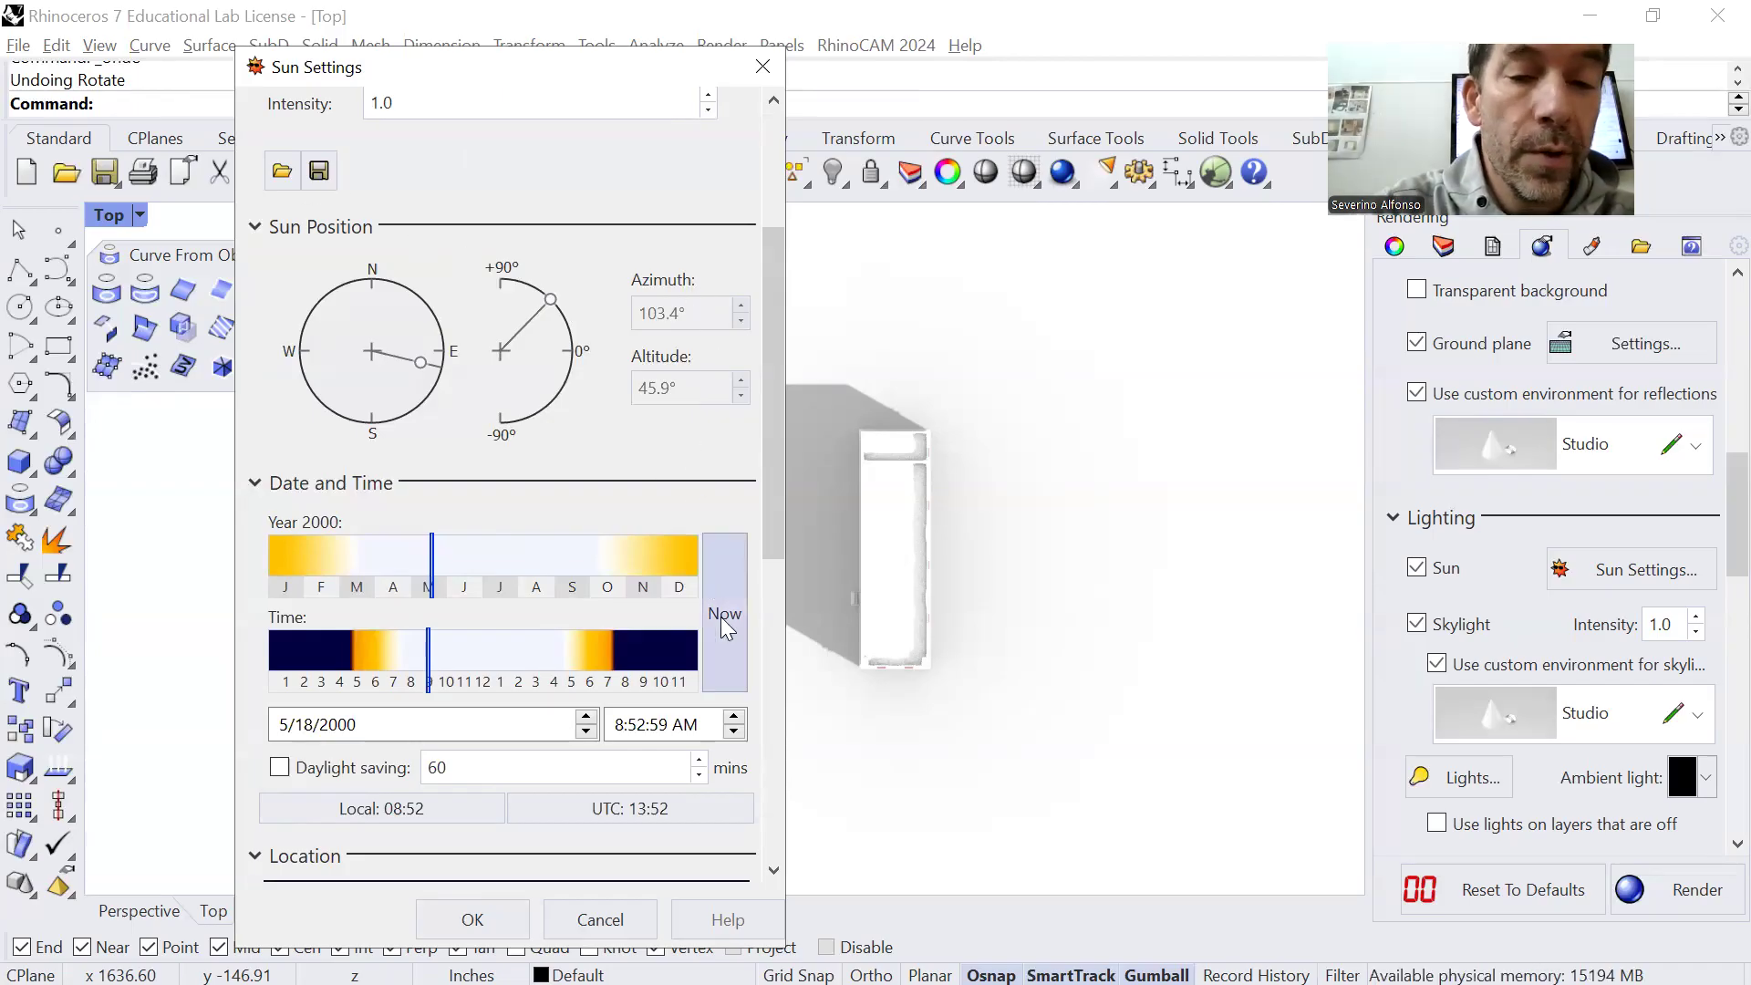
Review the sun's location, coordinates and time zone for Philadelphia, and return to the date and time settings
left_click_drag(775, 450, 779, 653)
left_click_drag(776, 547, 763, 669)
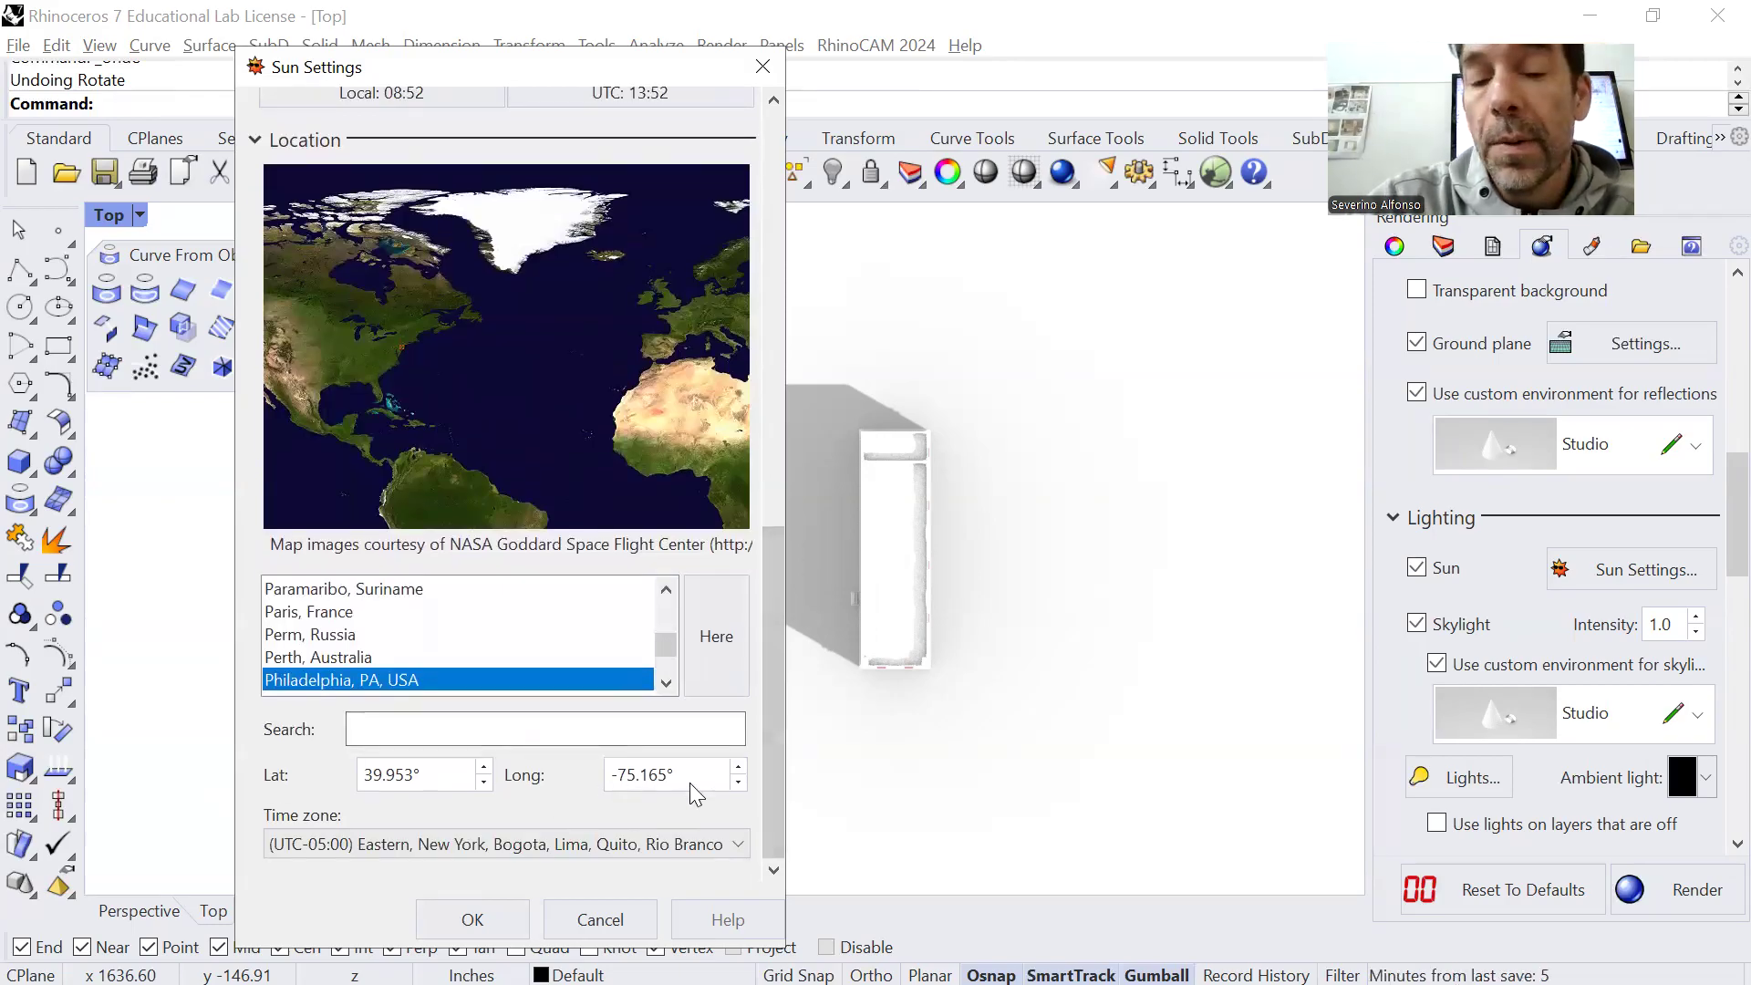
left_click_drag(774, 723, 829, 361)
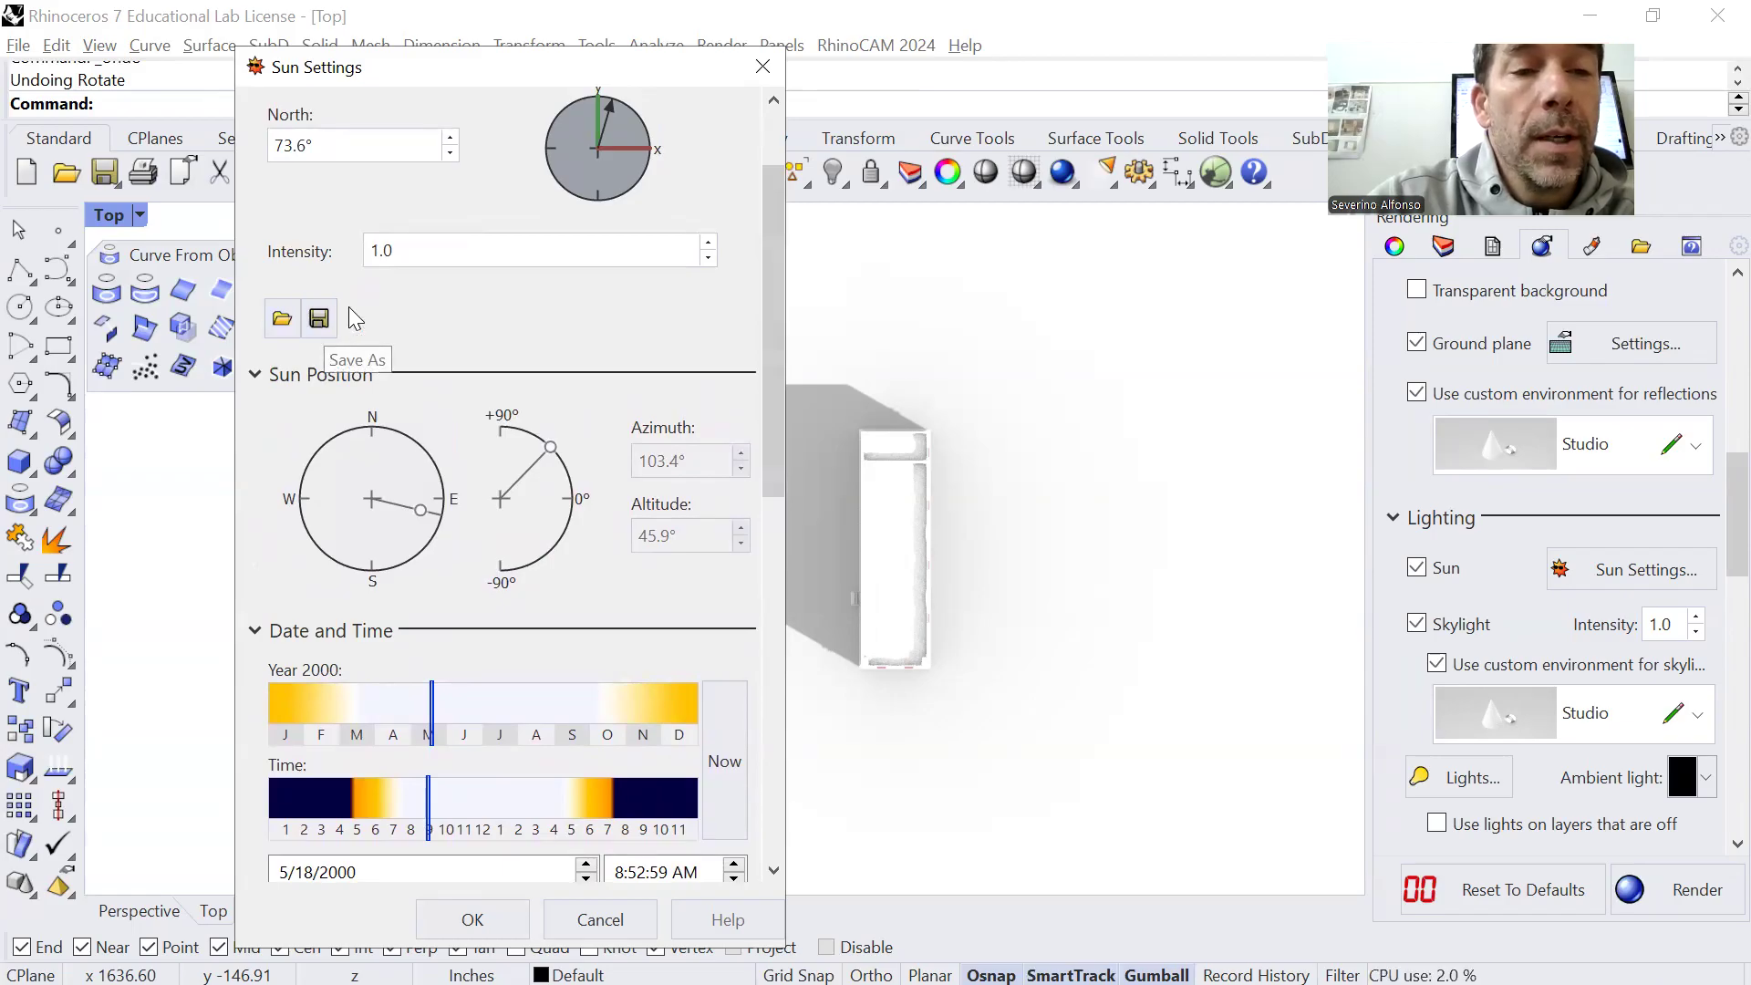
left_click_drag(774, 371, 777, 420)
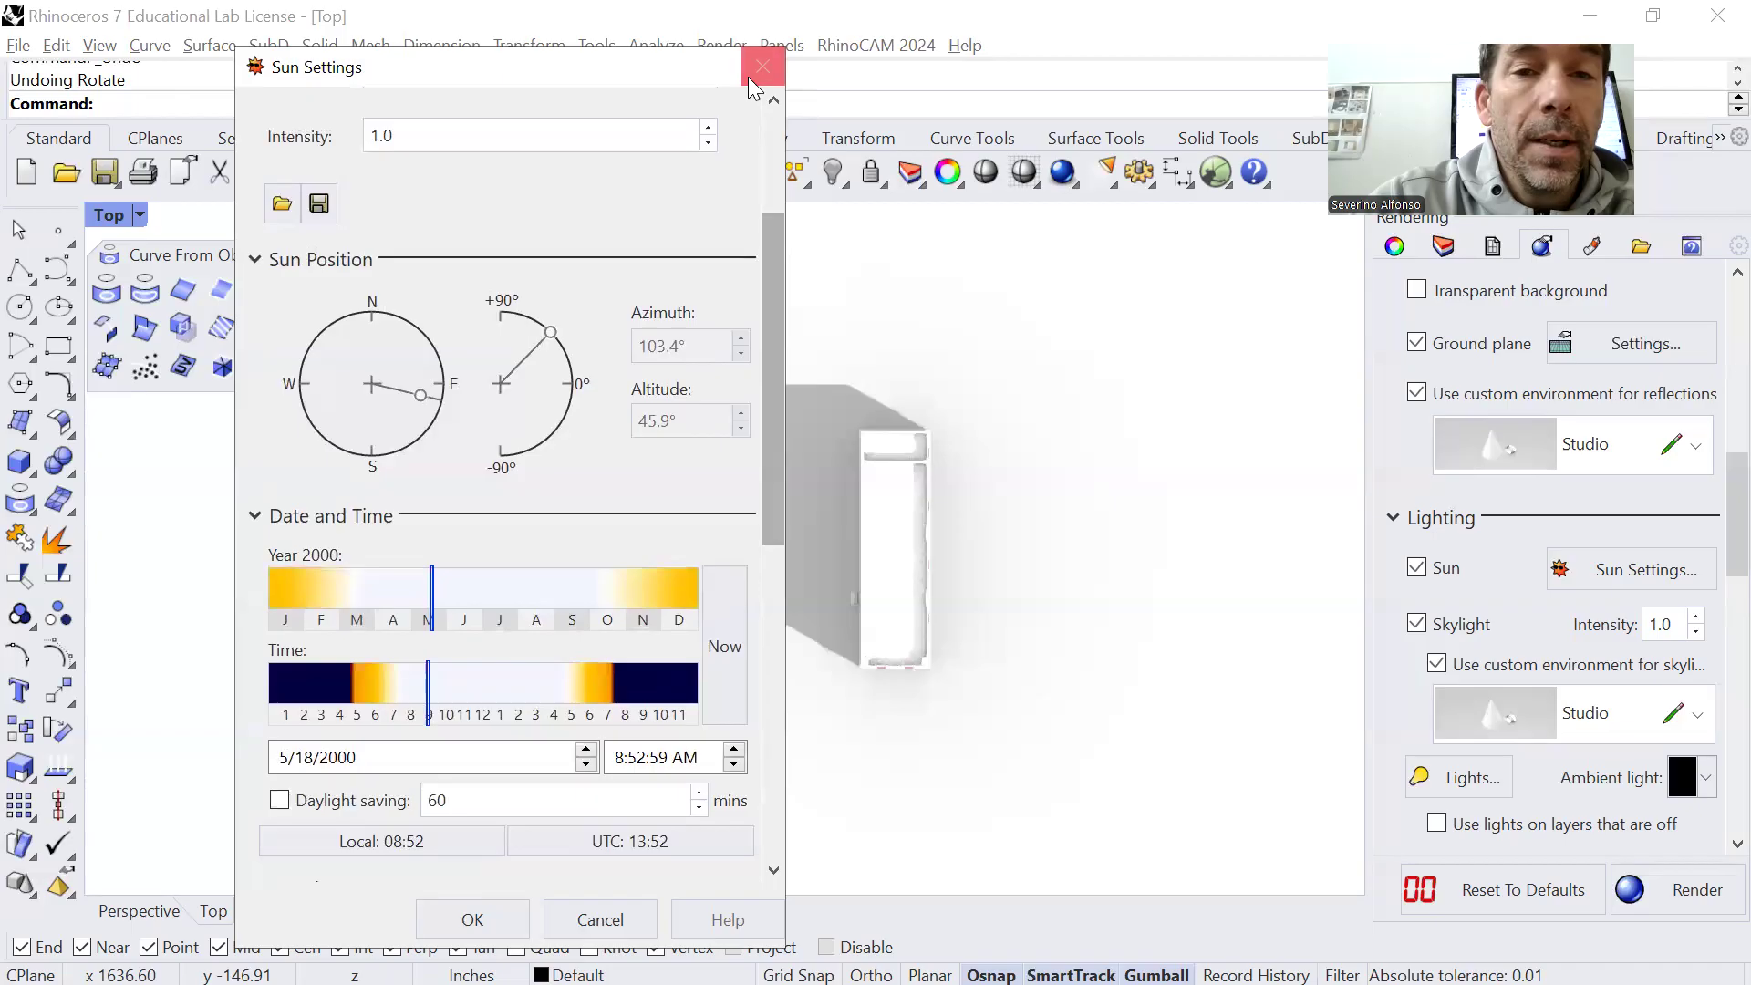
Set the sun to 9/7/2000 at 3:06:52 PM with the shadow uncovered, and accept the sun settings
left_click_drag(617, 78, 513, 73)
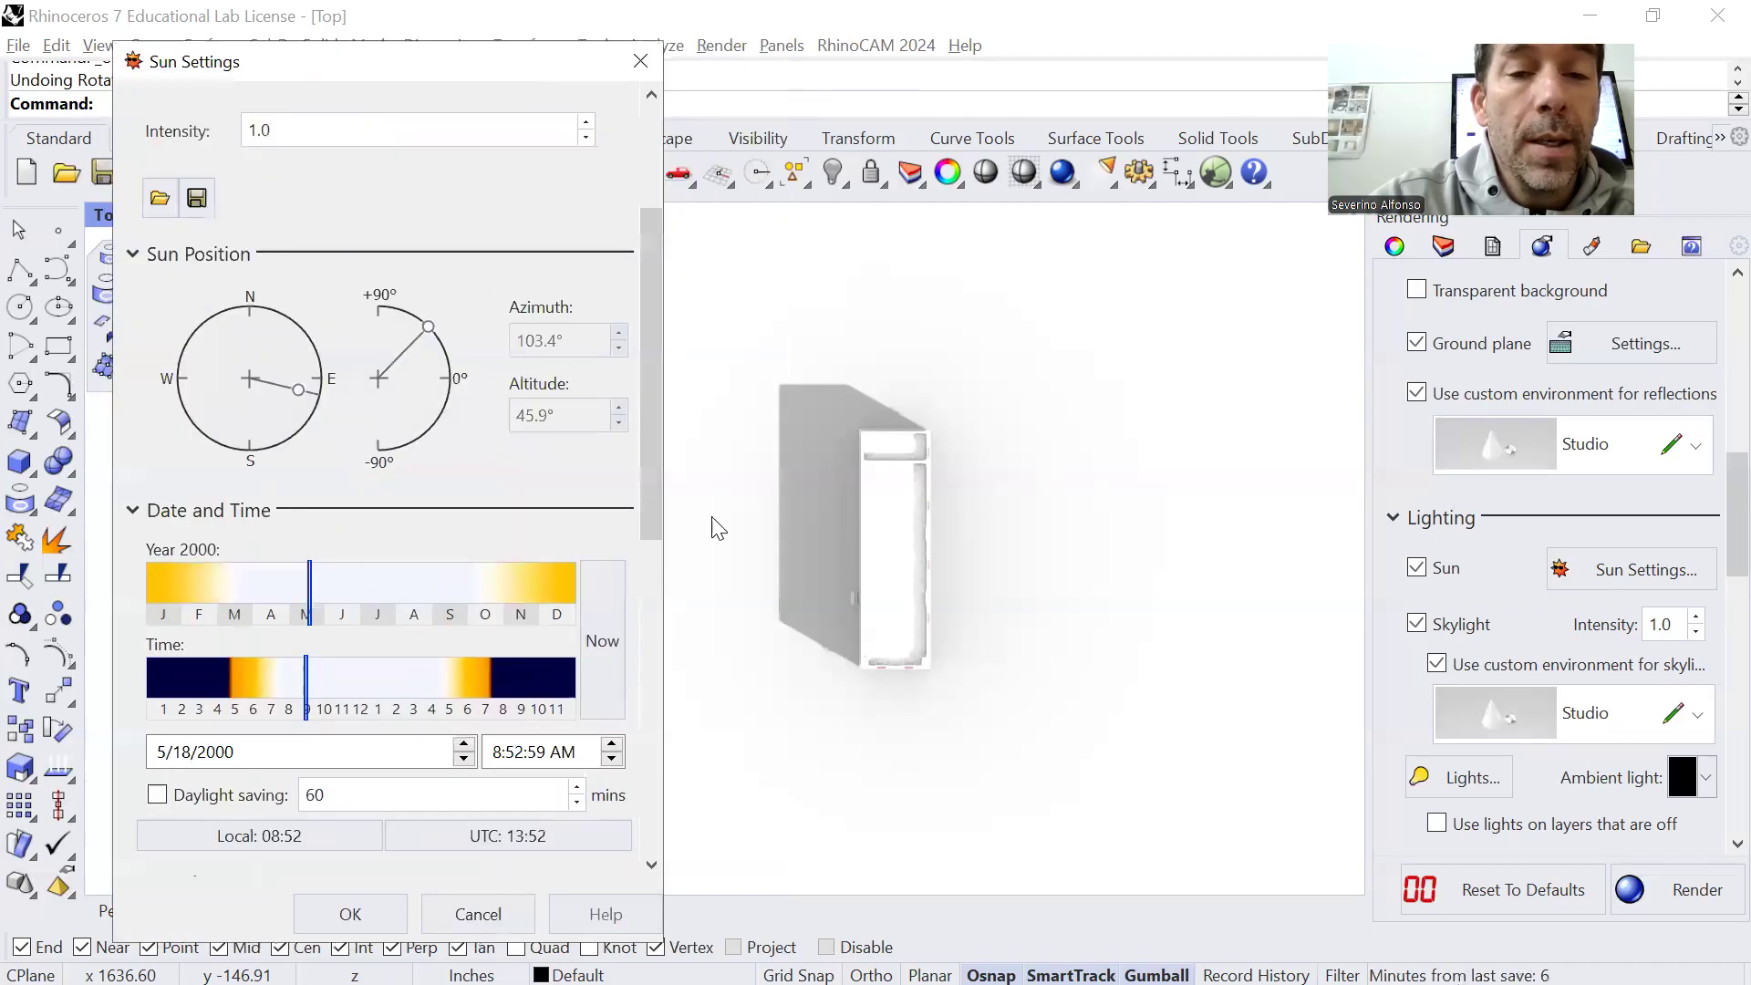
left_click_drag(321, 593, 445, 589)
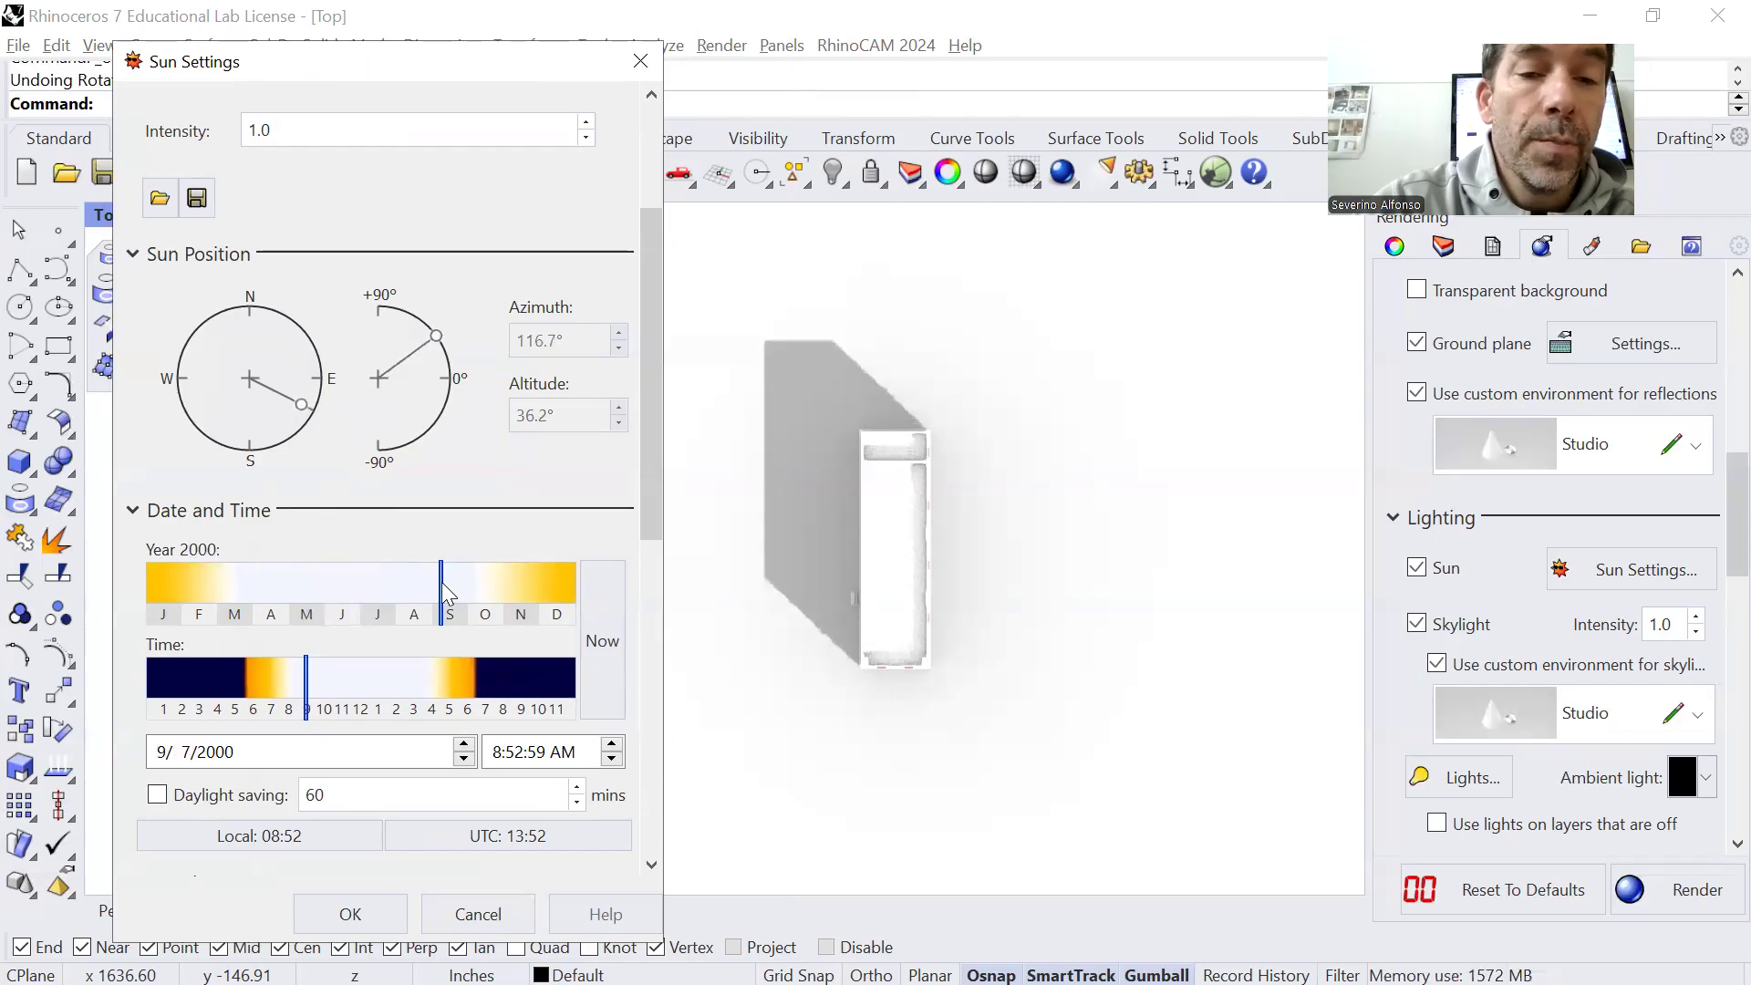
left_click_drag(313, 701, 412, 684)
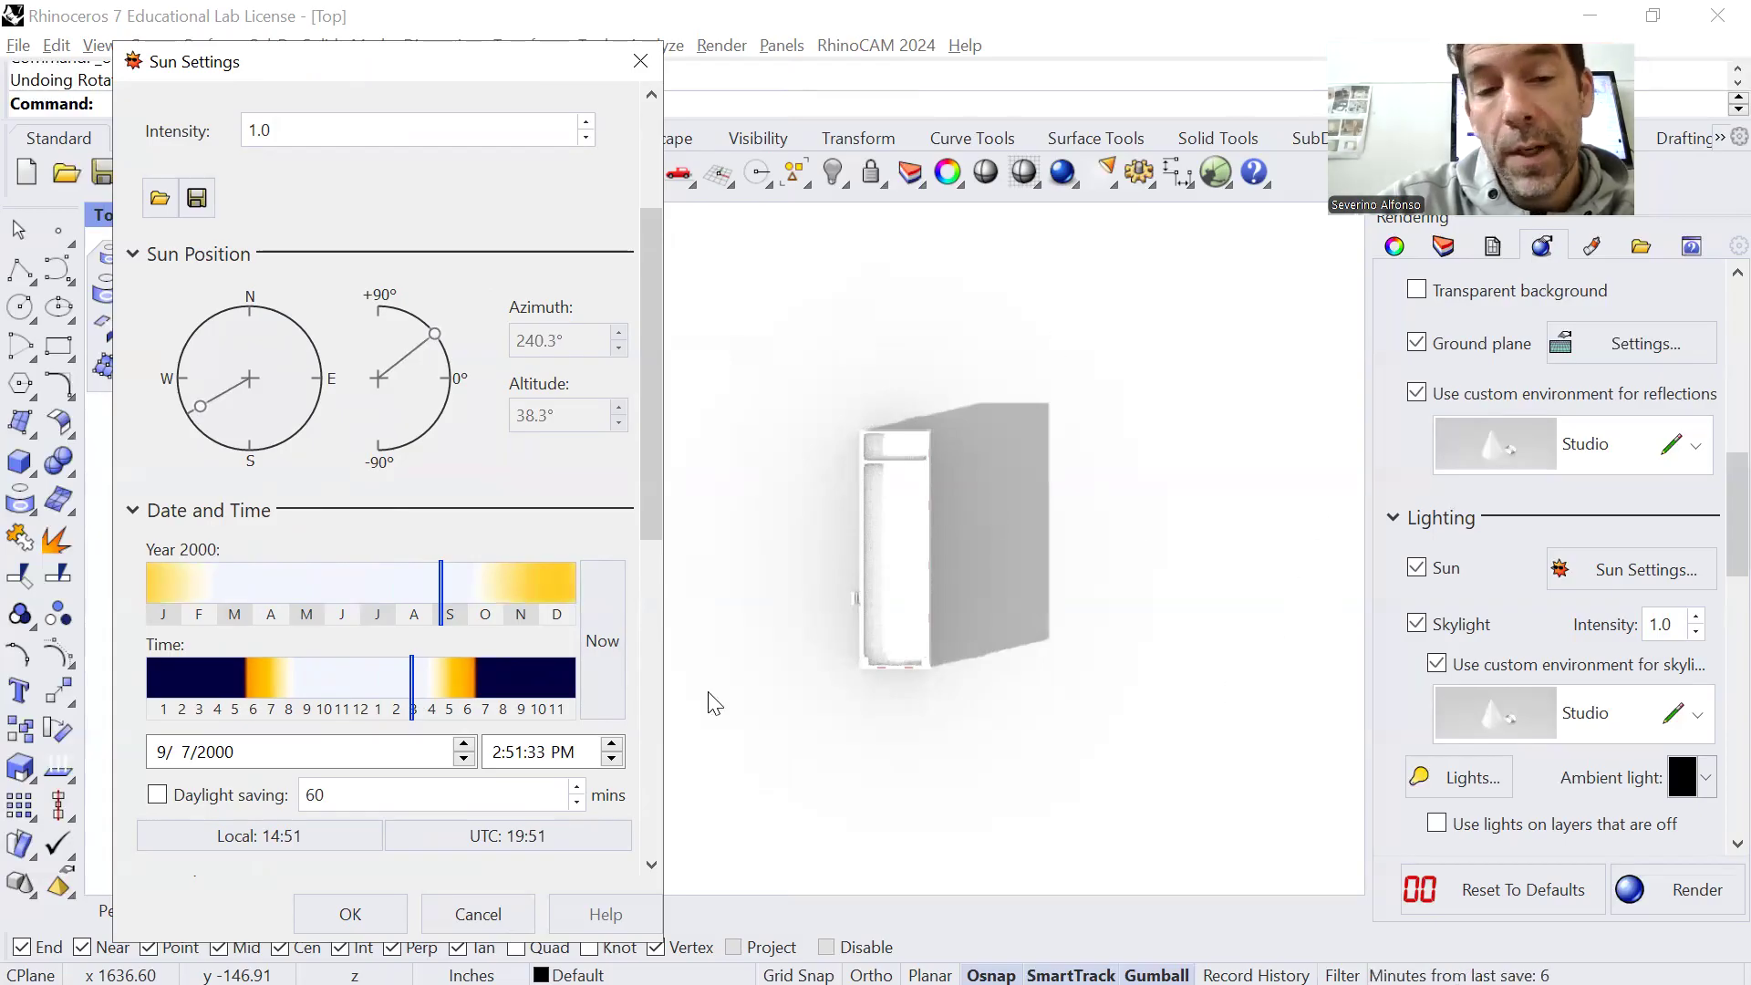
mouse_move(414, 673)
left_mouse_down()
mouse_move(293, 679)
mouse_move(416, 688)
left_mouse_up()
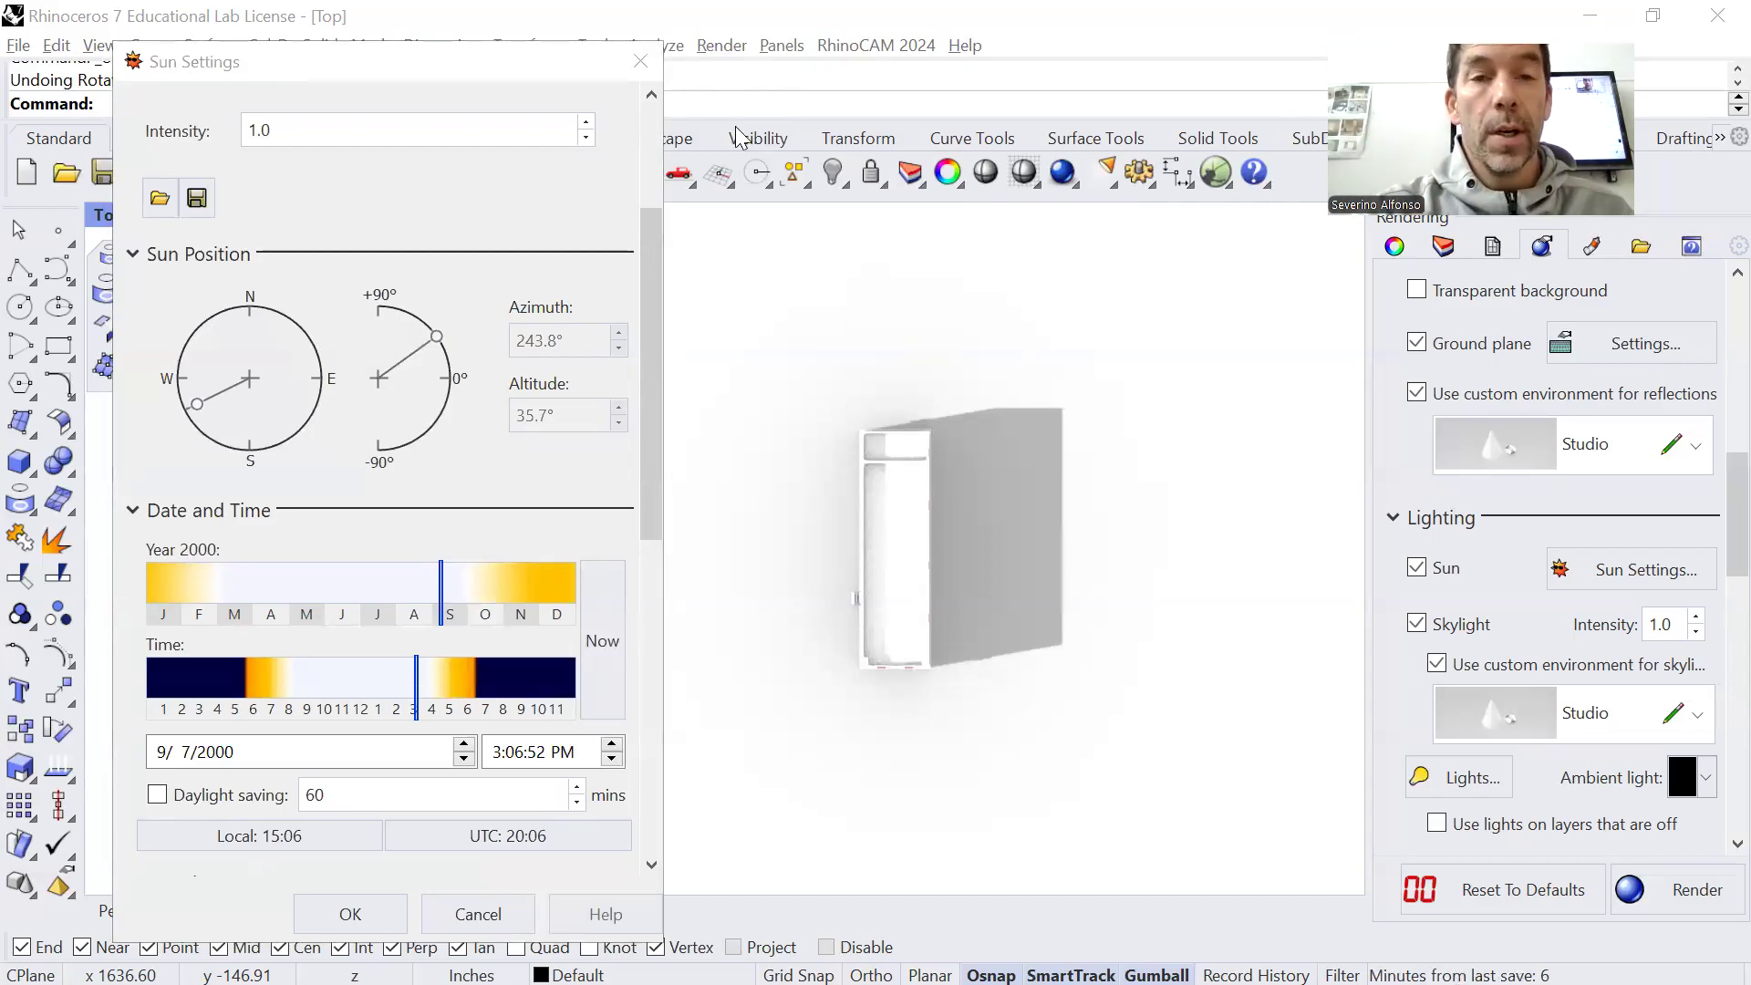
left_click(376, 921)
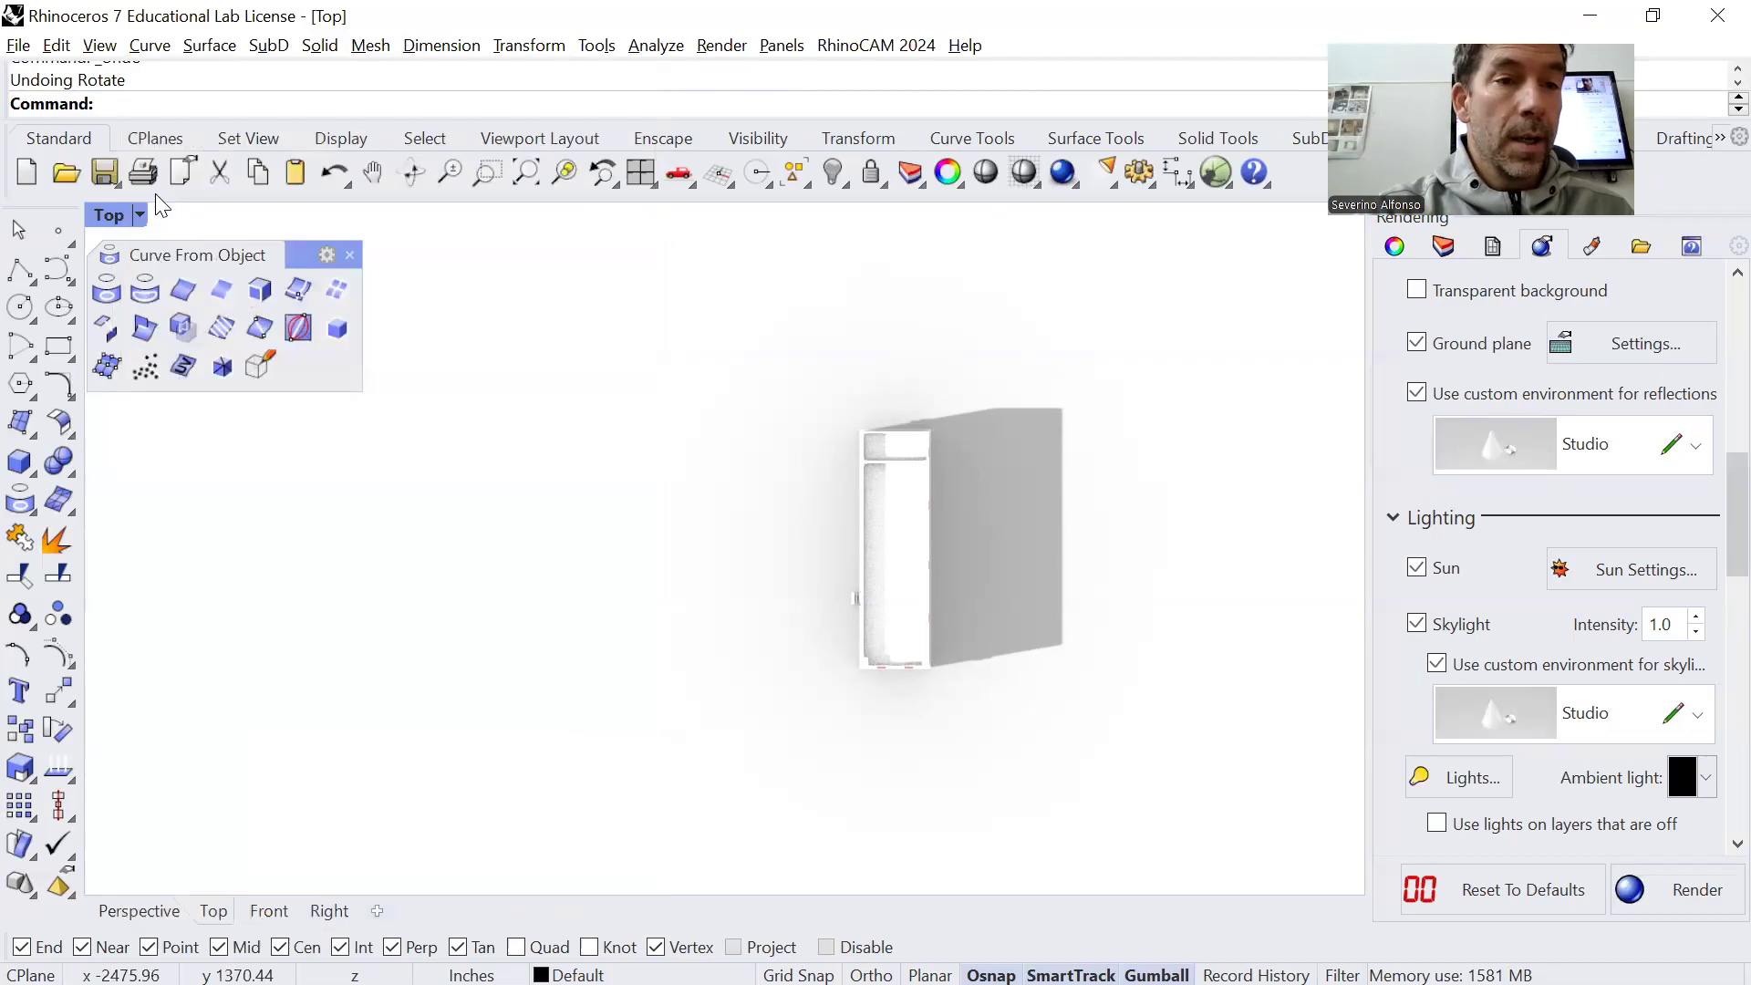
Change the Perspective viewport to the NW isometric view and orbit to the building's shadowed side
key("ctrl+F2")
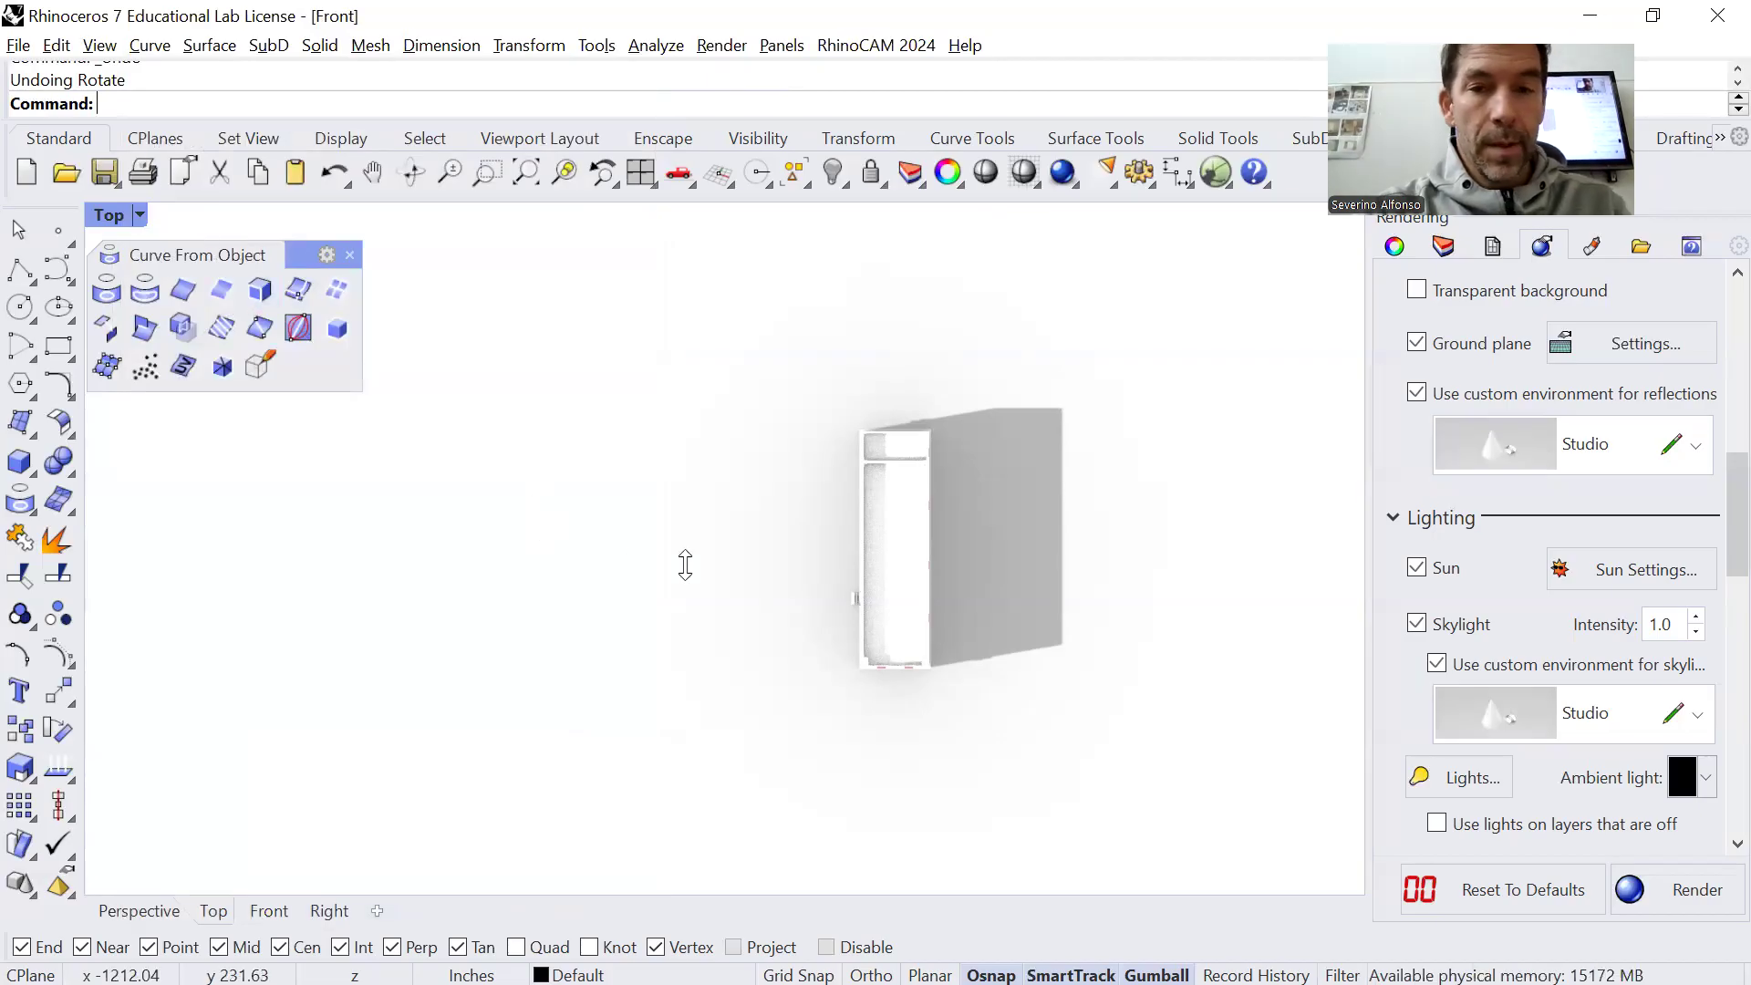
key("ctrl+F3")
mouse_move(771, 607)
right_mouse_down()
mouse_move(806, 591)
mouse_move(832, 621)
right_mouse_up()
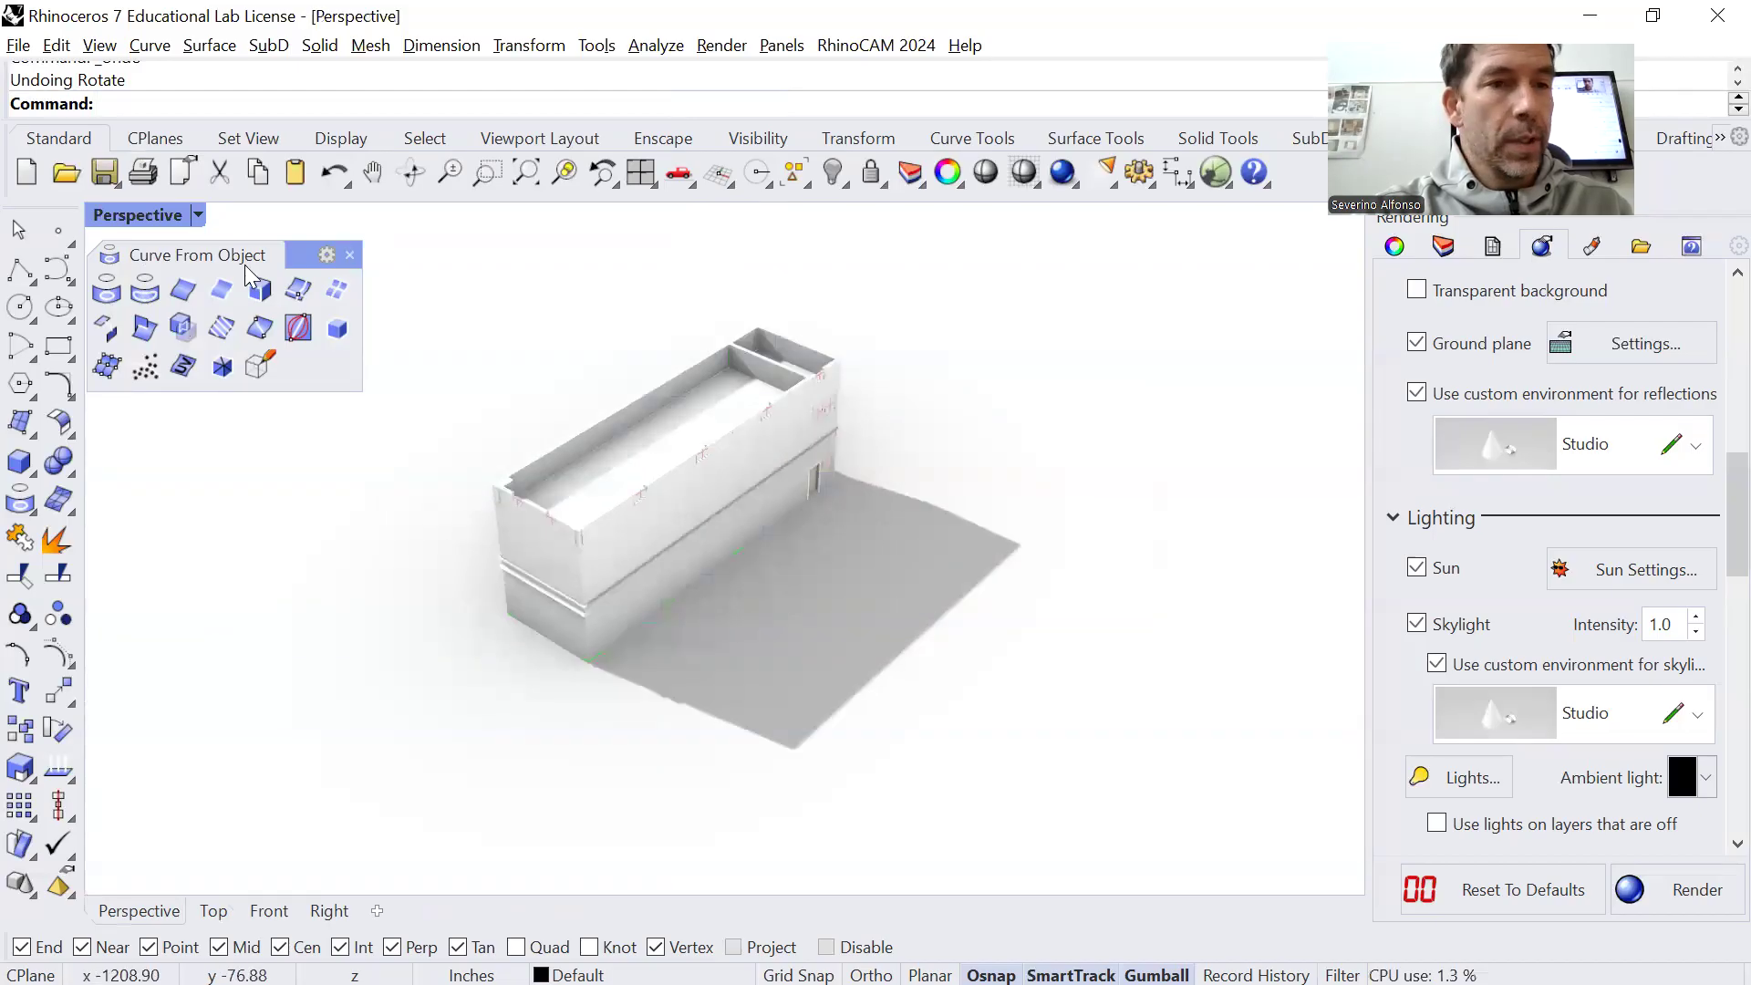
left_click(197, 215)
mouse_move(316, 606)
mouse_move(613, 865)
left_click(815, 893)
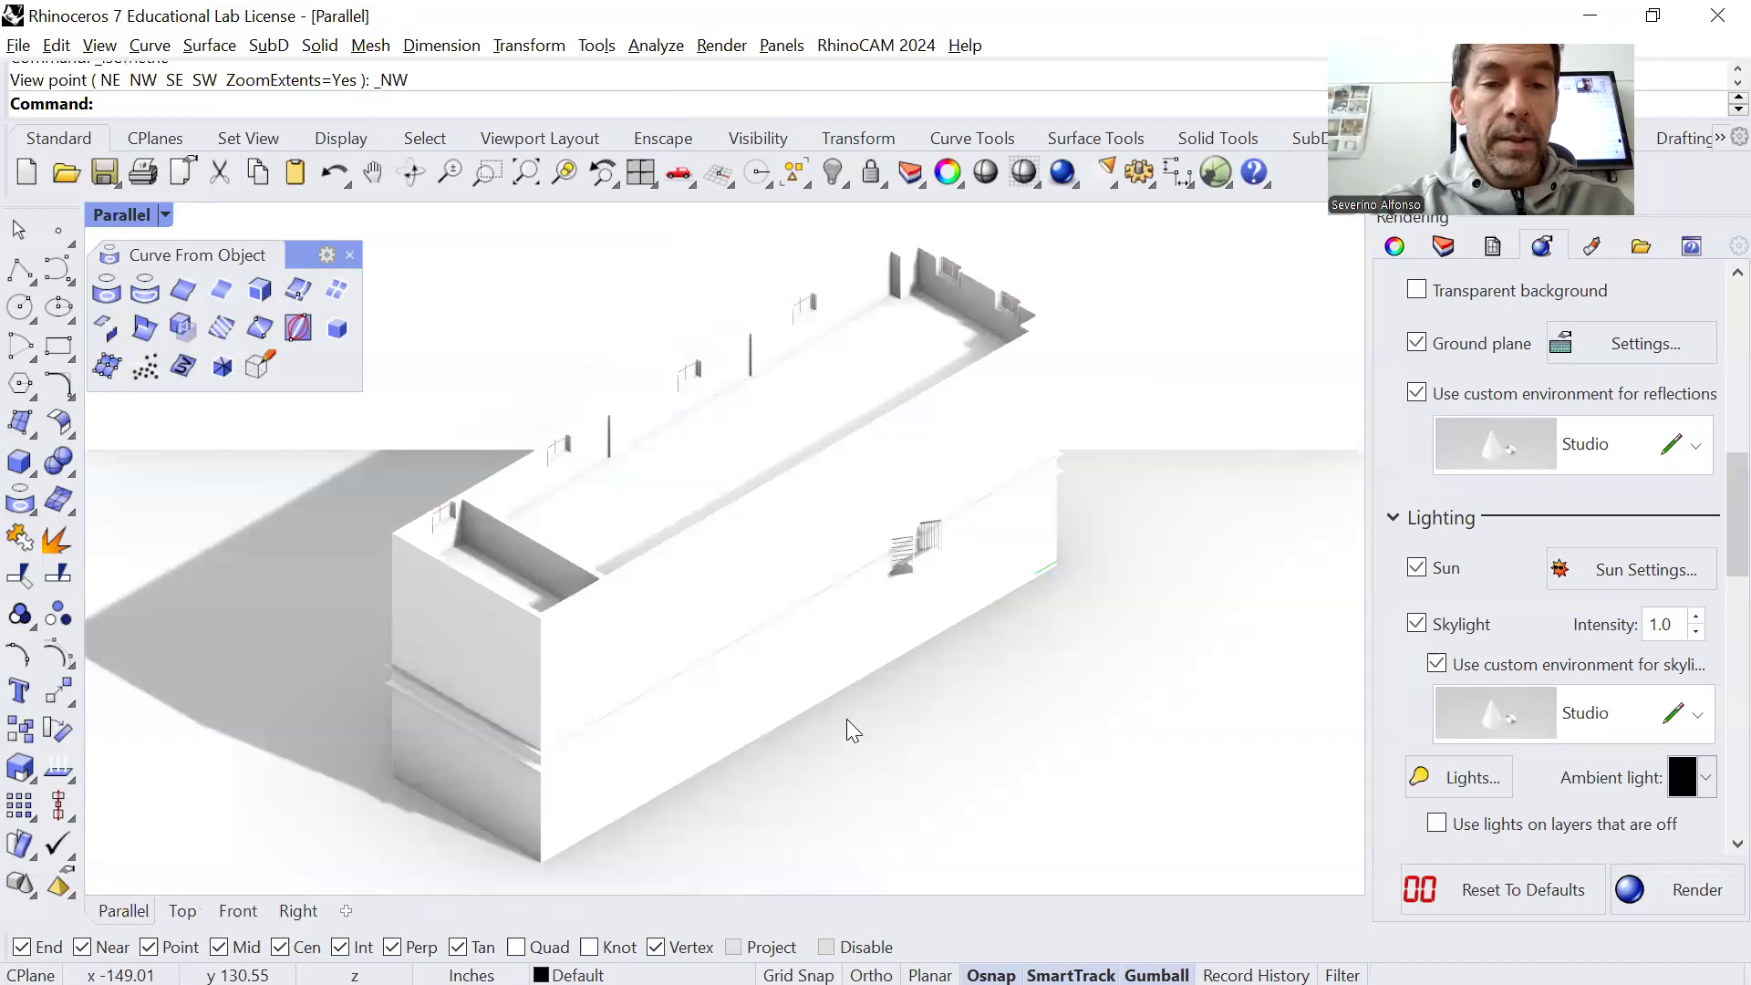
right_click_drag(438, 548, 502, 537)
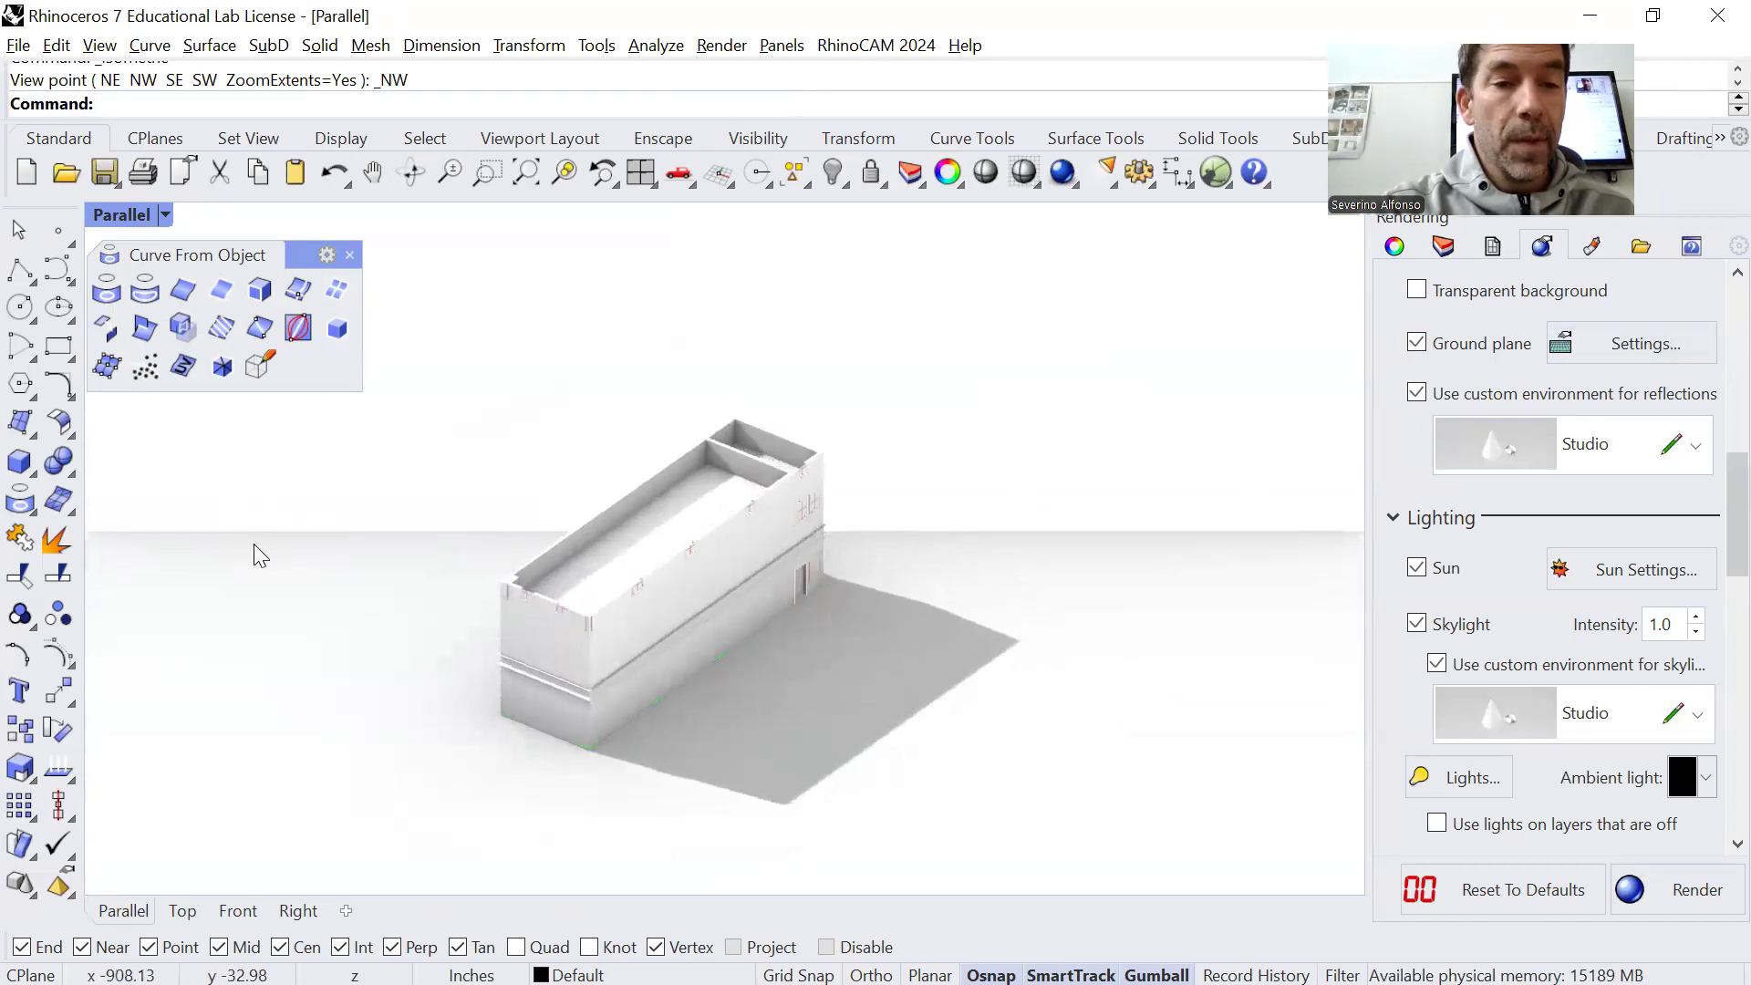
Set the parallel viewport to the Perspective view and frame the whole building with its cast shadow
left_click(165, 213)
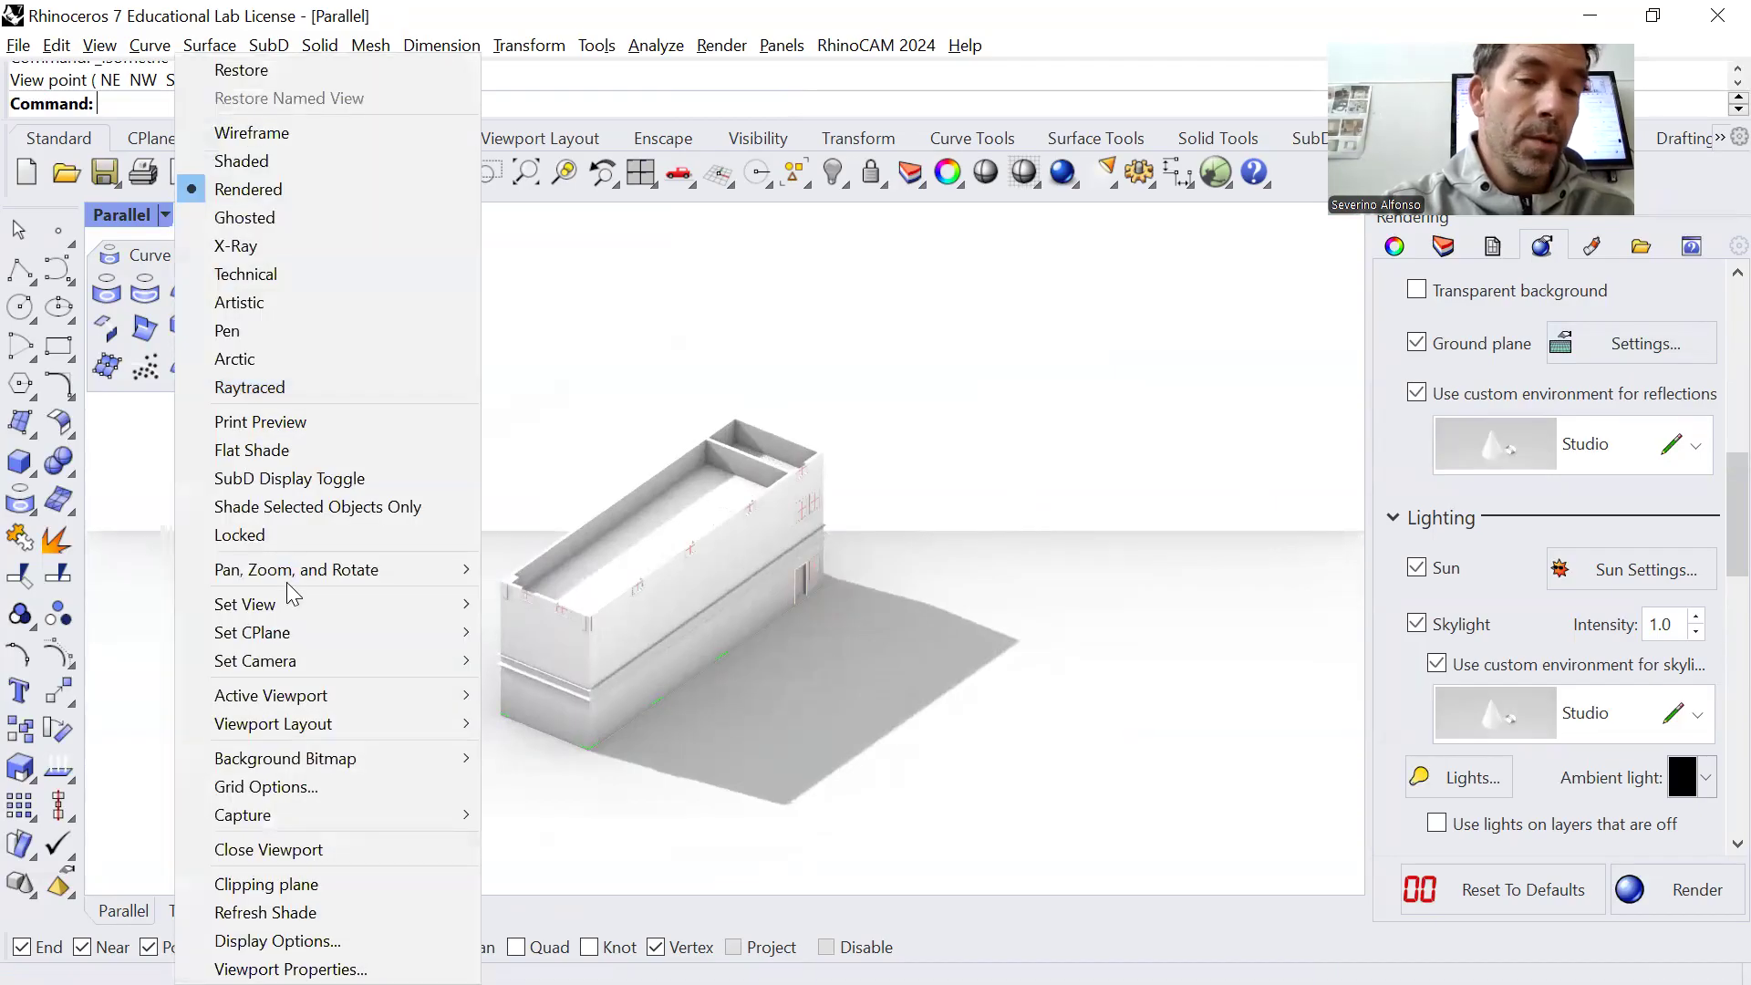
mouse_move(291, 604)
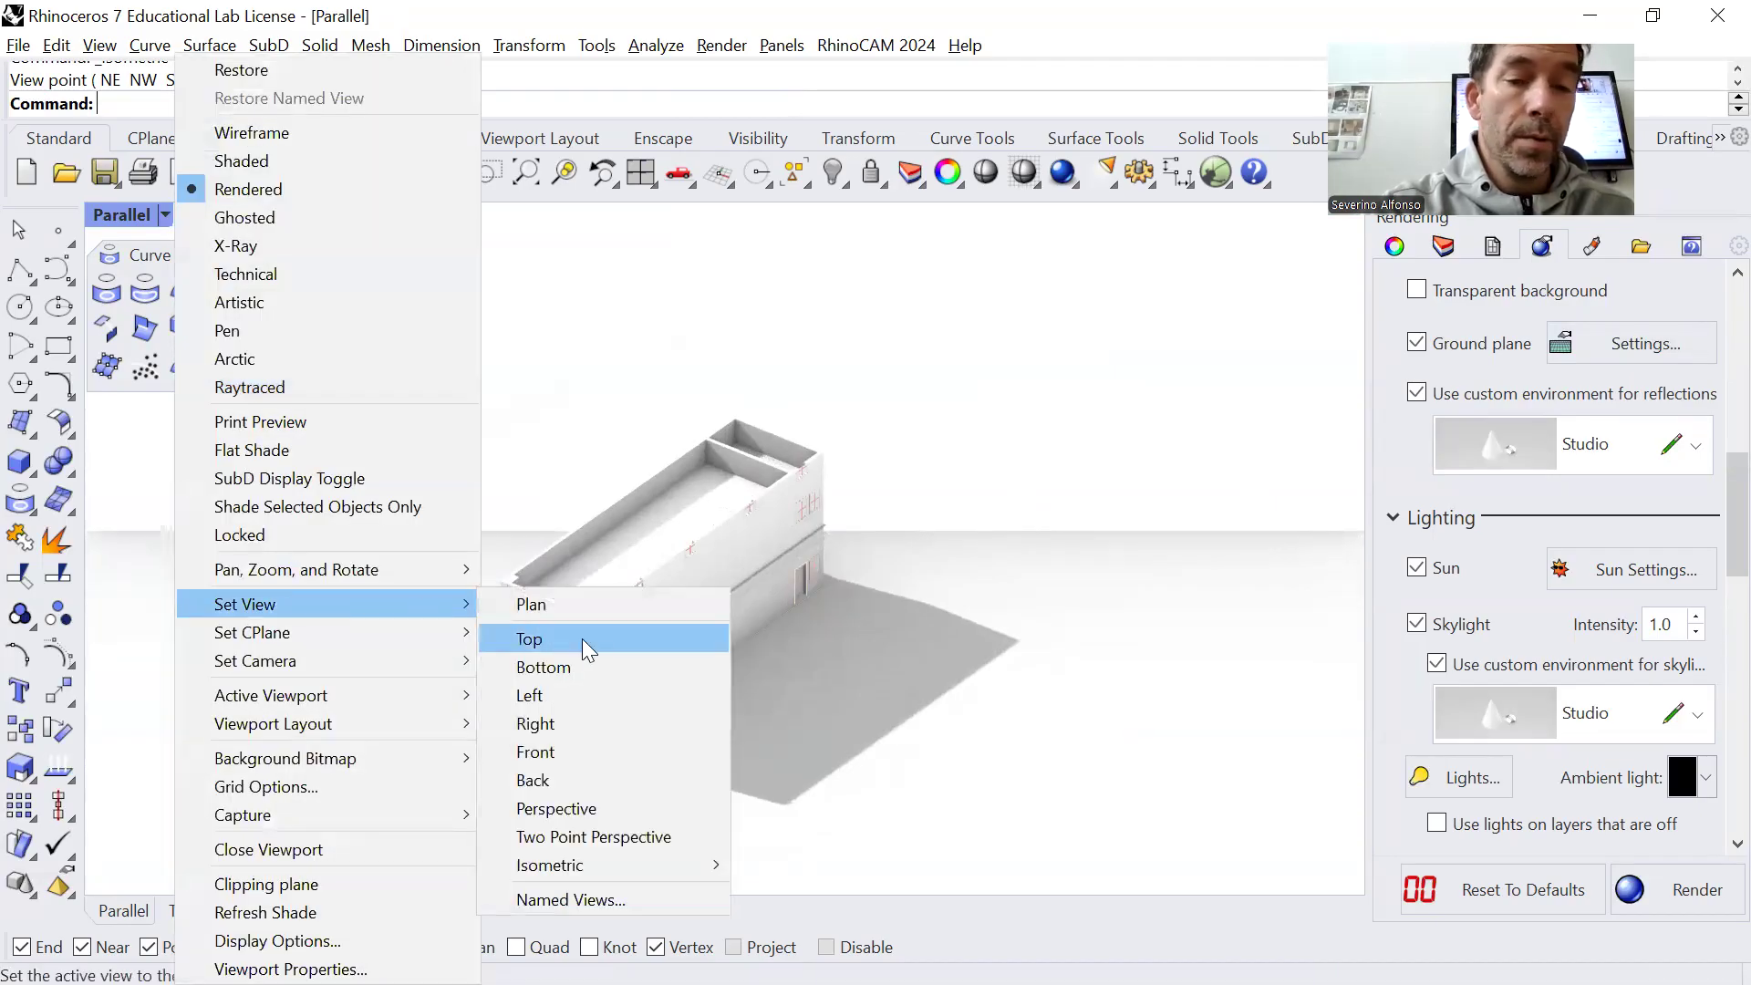
left_click(620, 812)
scroll(664, 735, "up", 3)
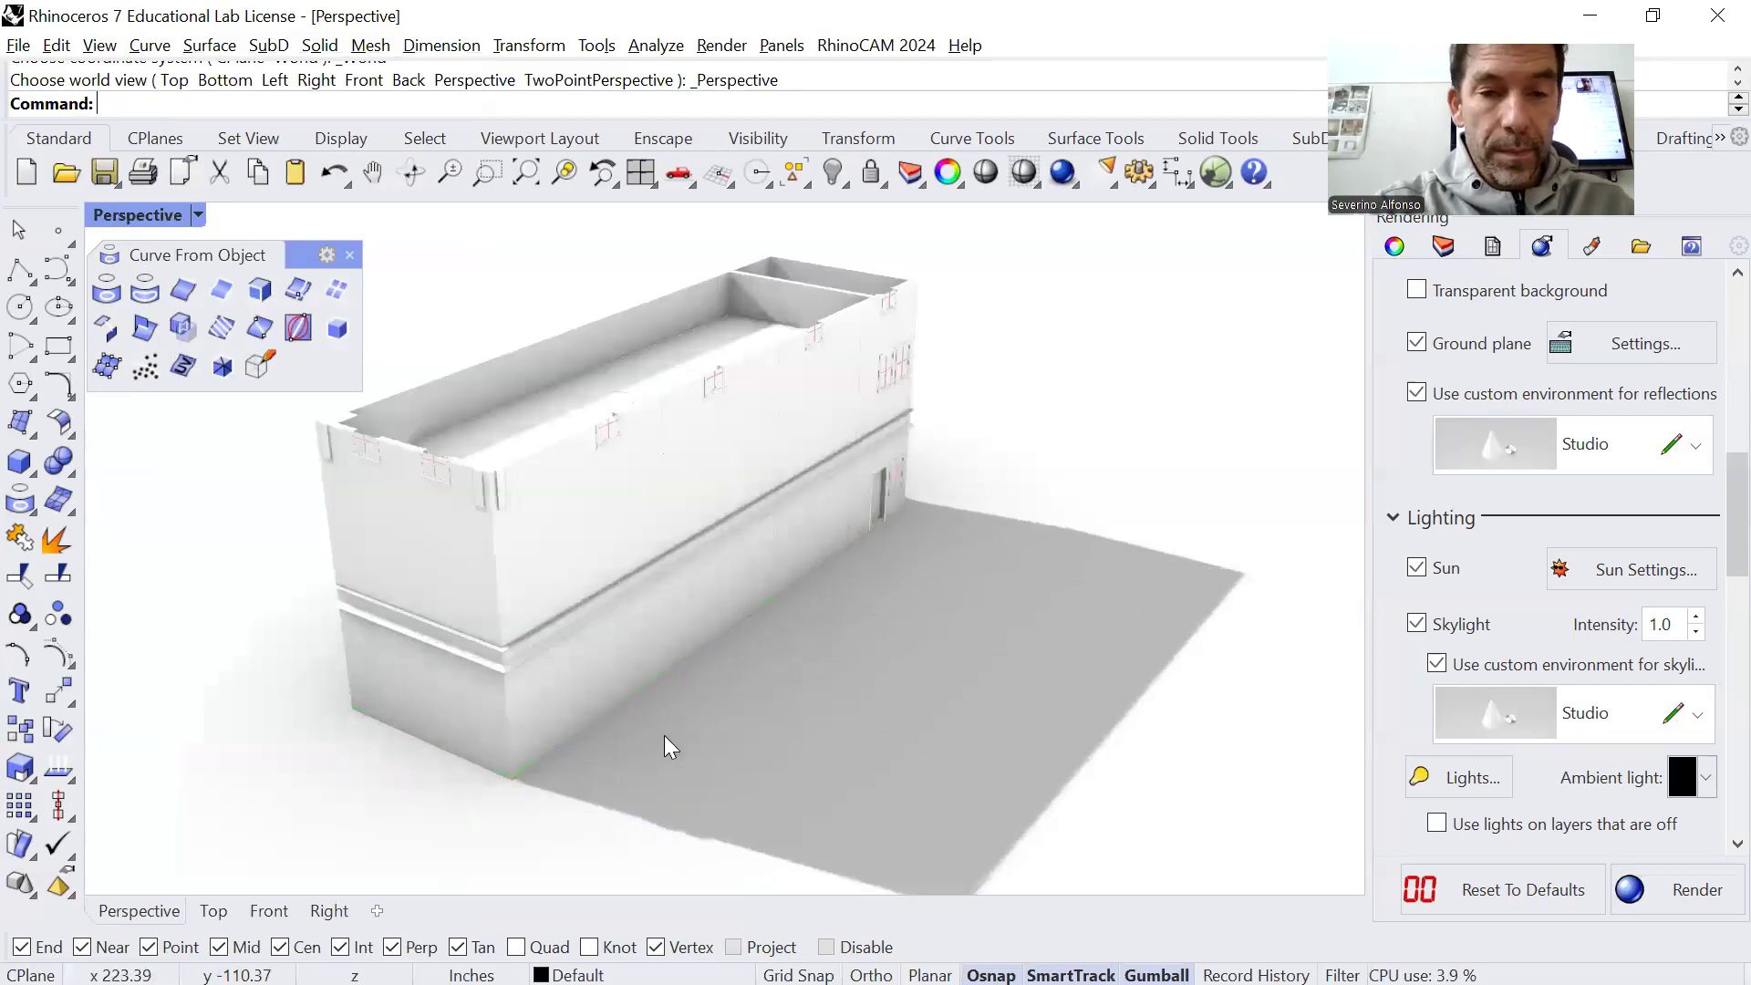
scroll(666, 728, "down", 2)
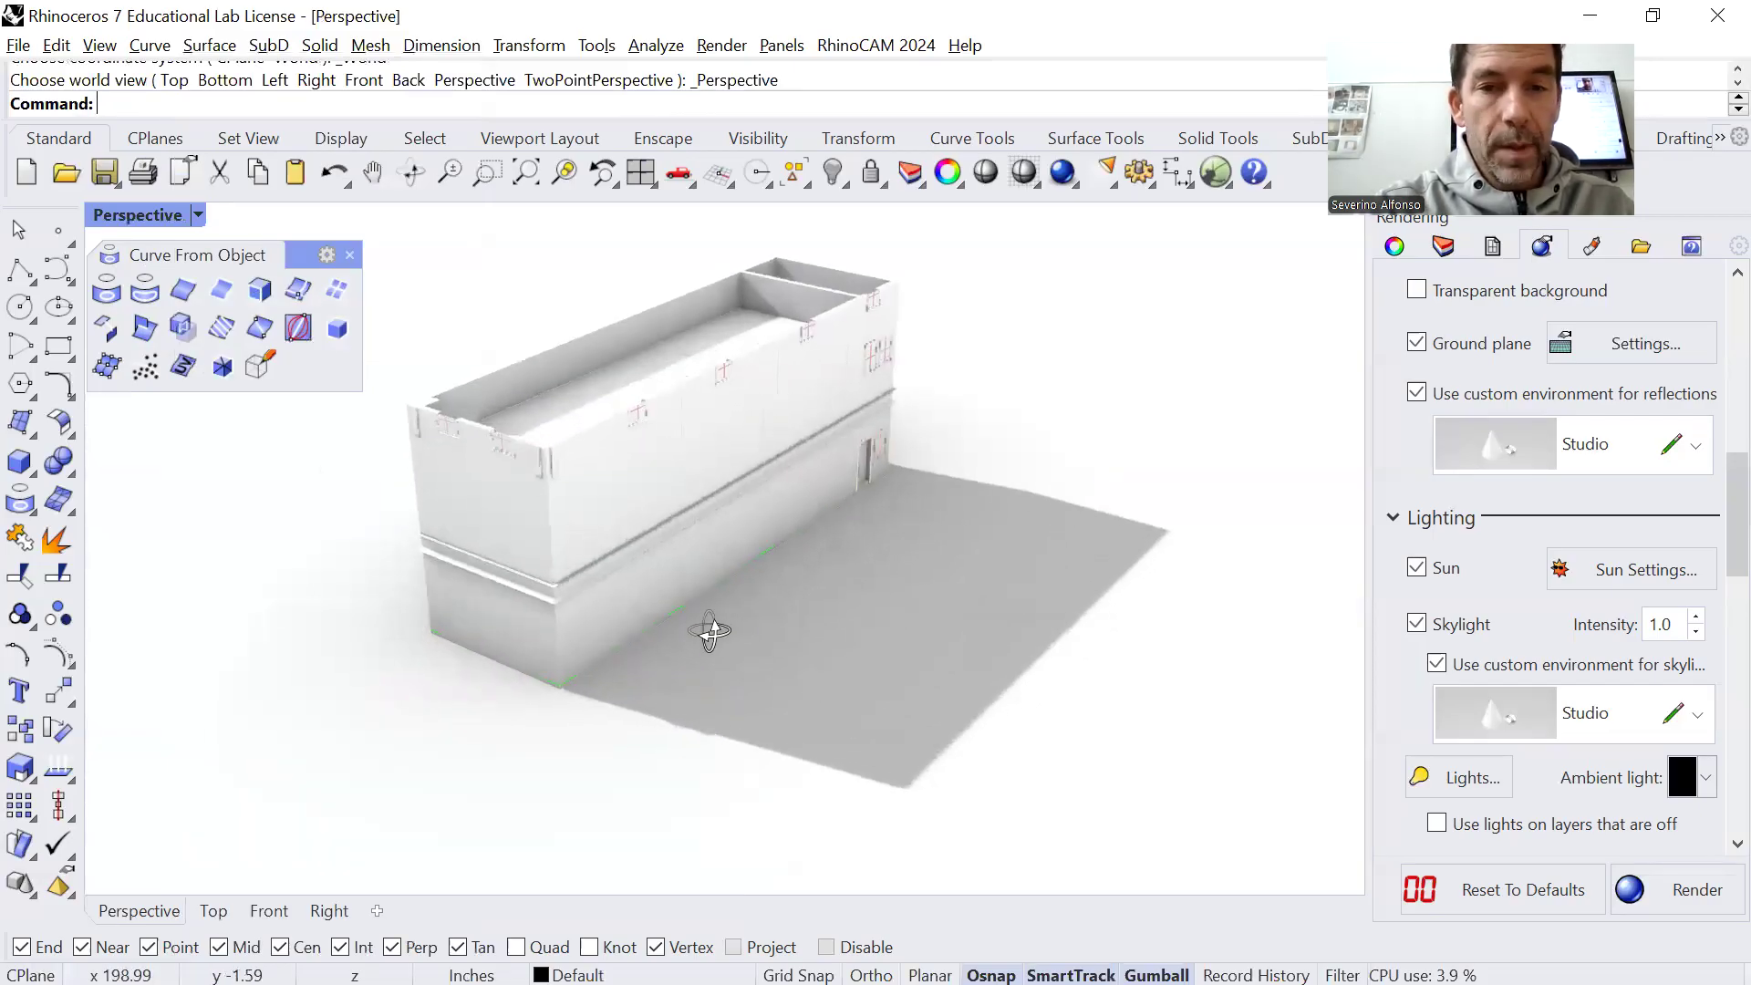
right_click_drag(719, 633, 714, 643, "shift")
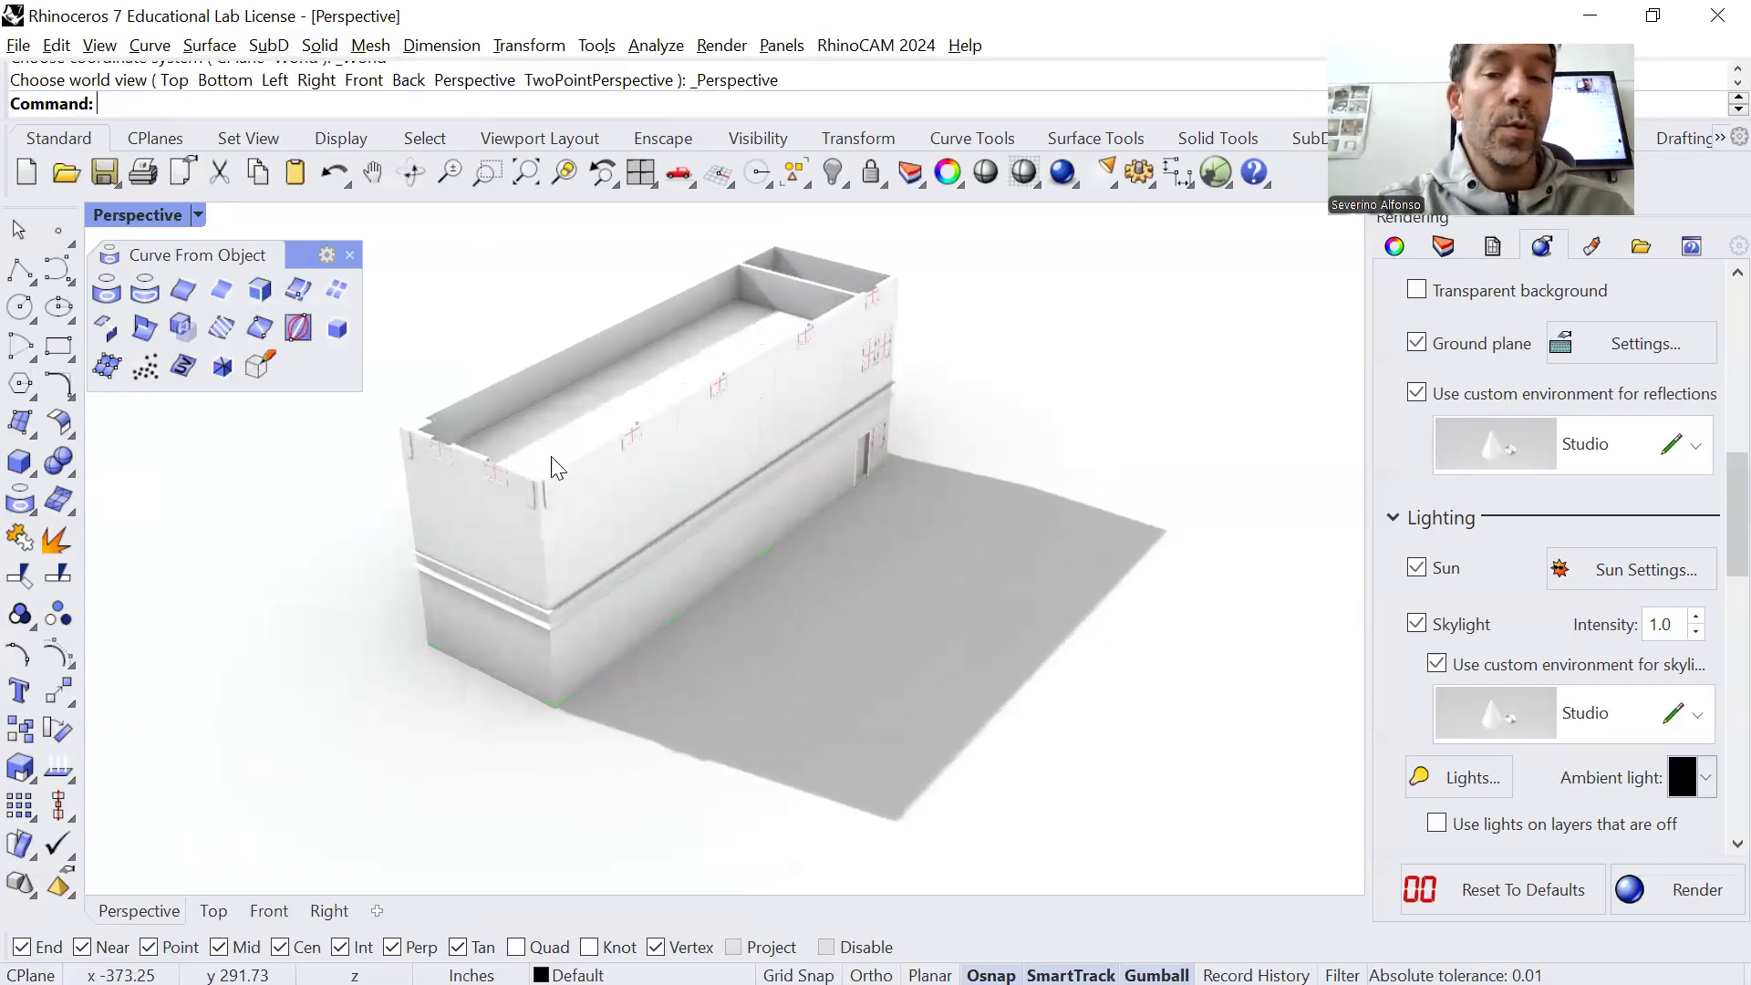
Reopen the sun settings, move the dialog clear of the building, and set the sun time to 1:34:58 PM
left_click(1625, 579)
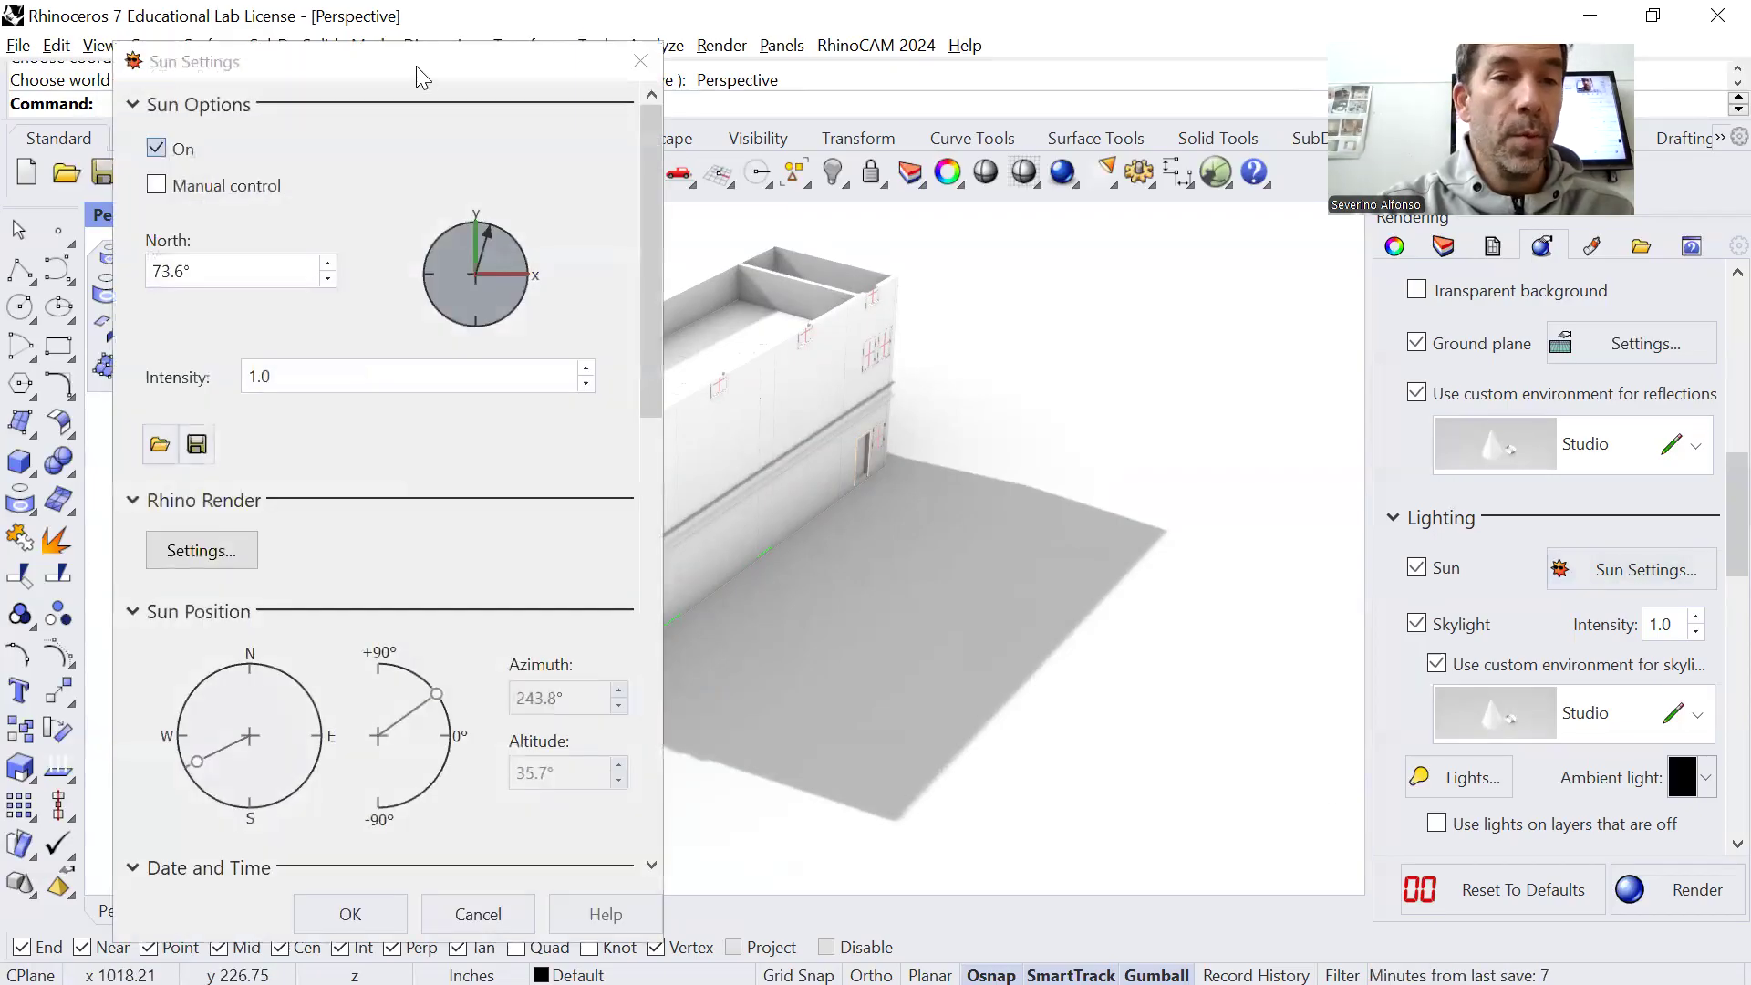
left_click_drag(407, 69, 332, 63)
scroll(567, 391, "down", 3)
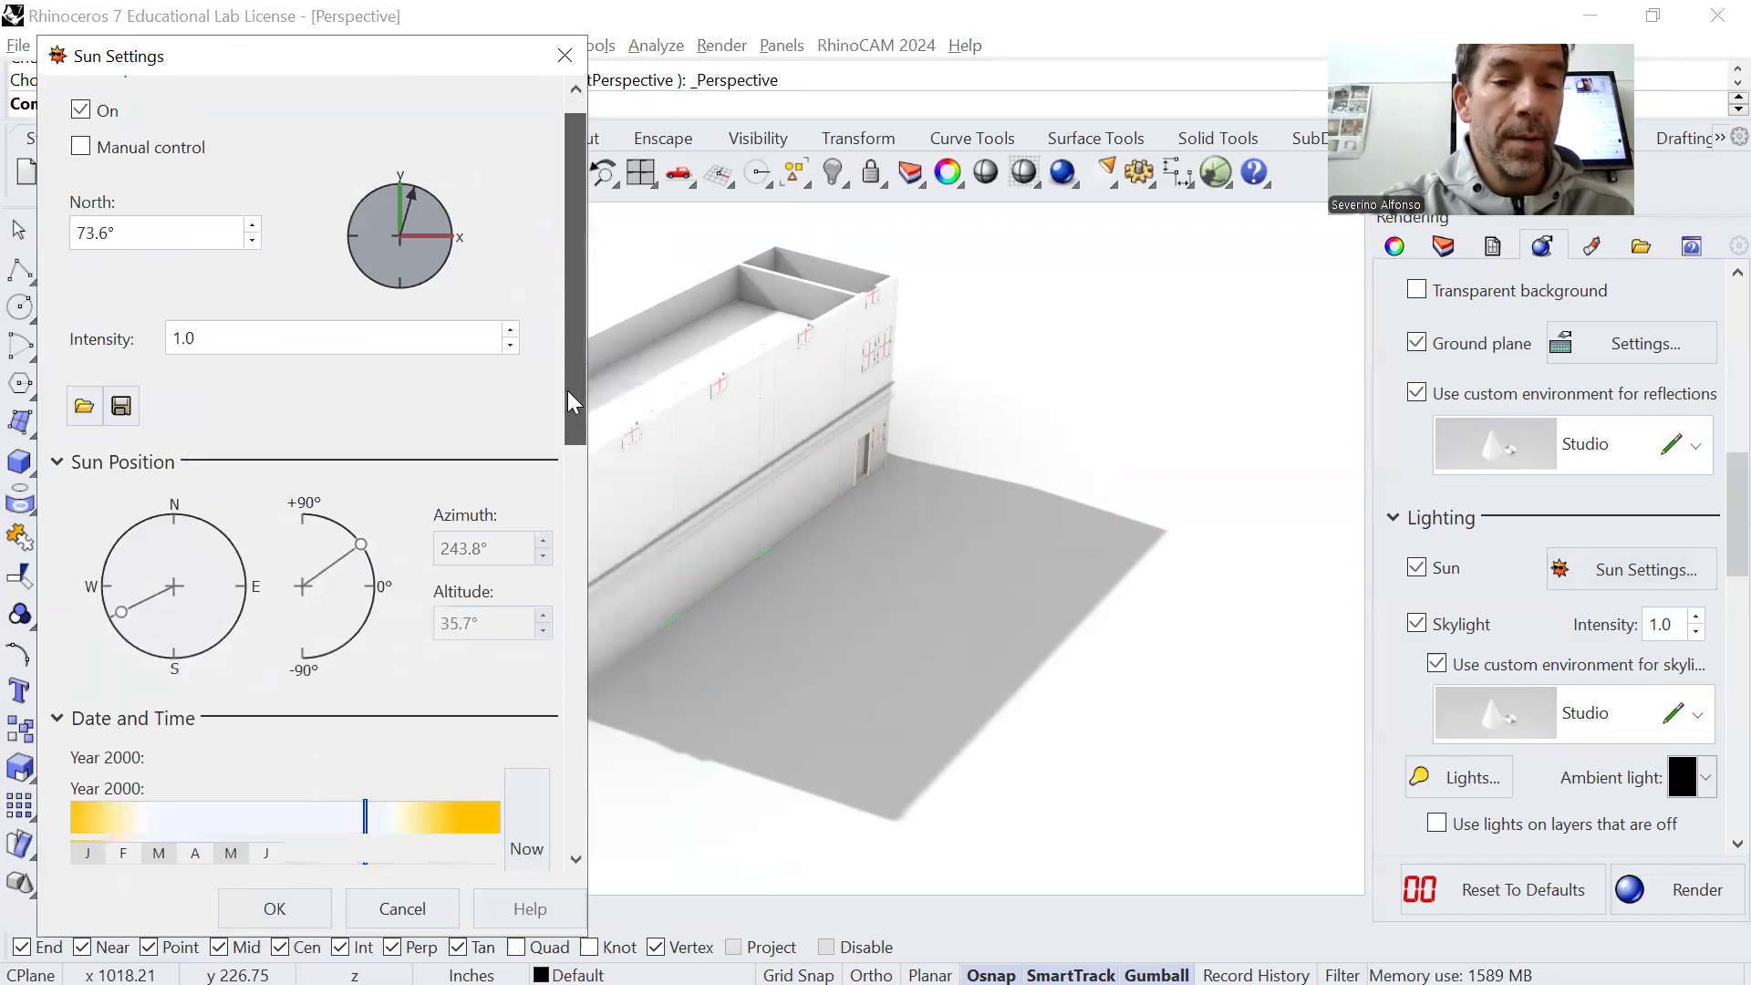
mouse_move(340, 711)
left_mouse_down()
mouse_move(205, 711)
mouse_move(363, 717)
mouse_move(315, 721)
left_mouse_up()
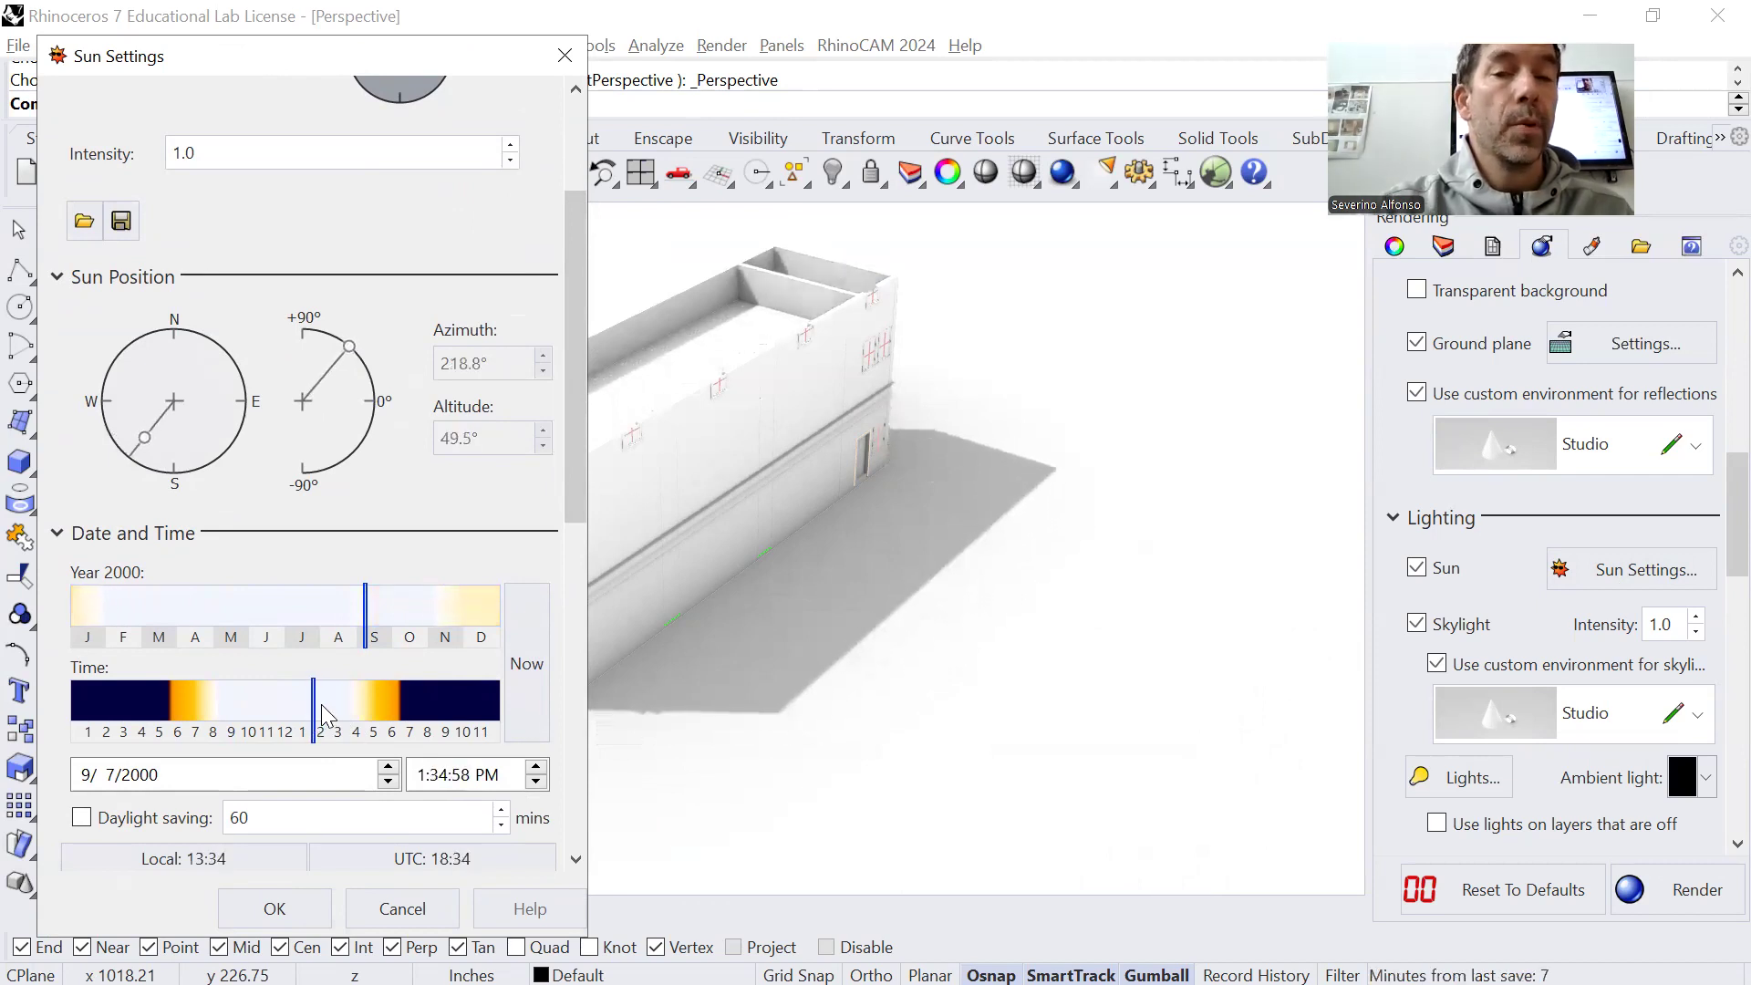